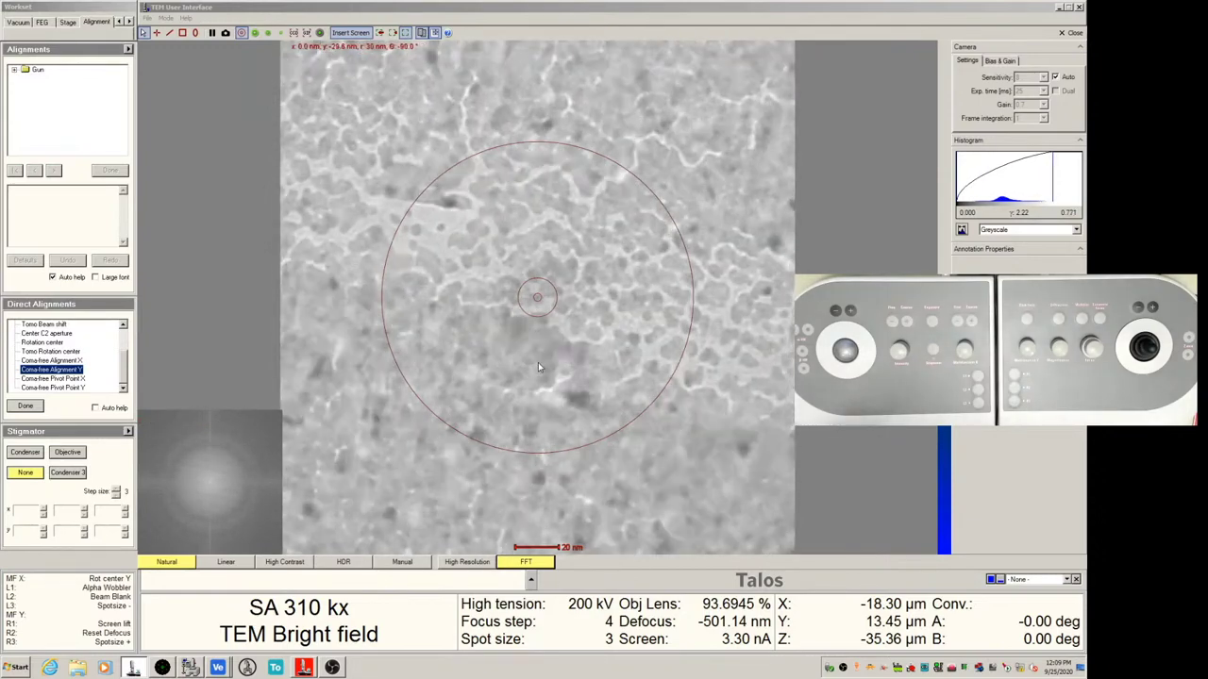
Finish Coma-free Alignment Y, activate the Objective stigmator and copy its channel 1 values to channel 2.
left_click(26, 407)
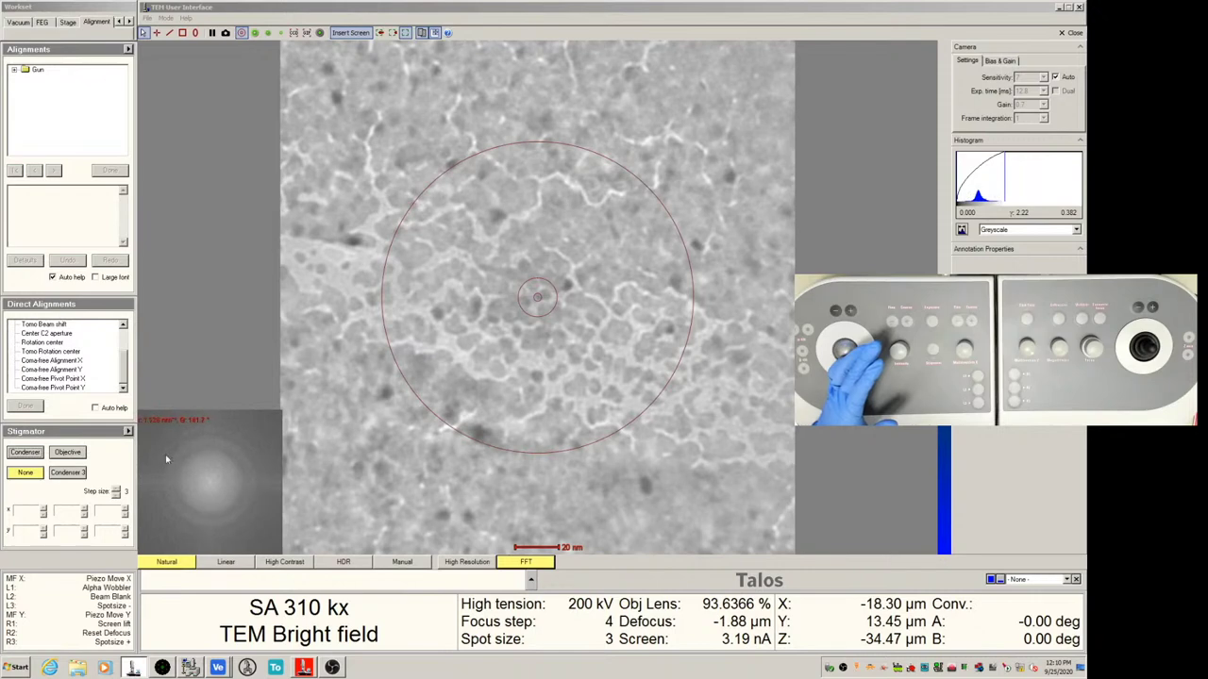
left_click(72, 453)
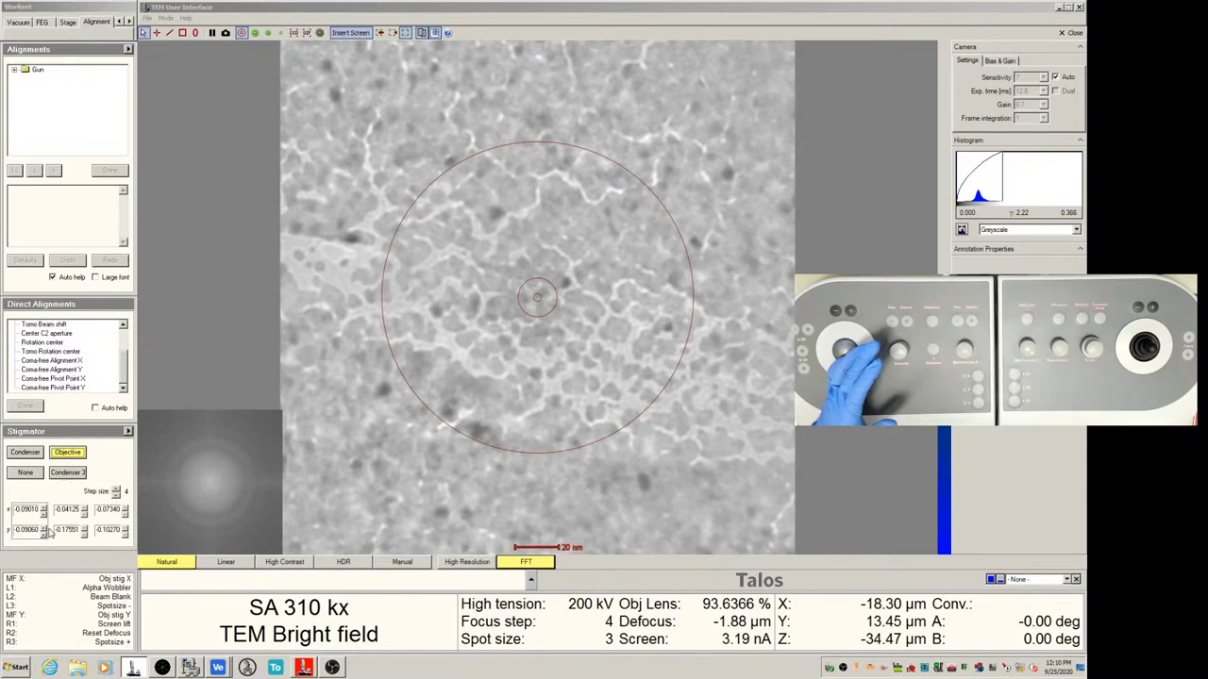
right_click(29, 517)
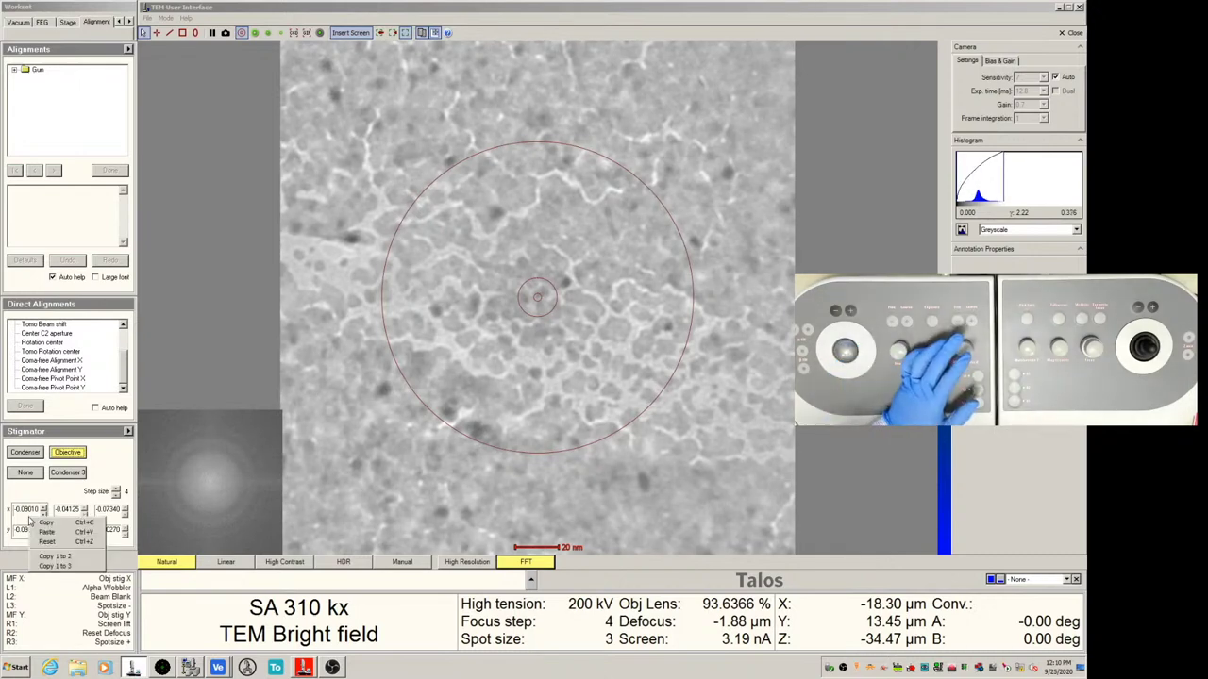
left_click(47, 559)
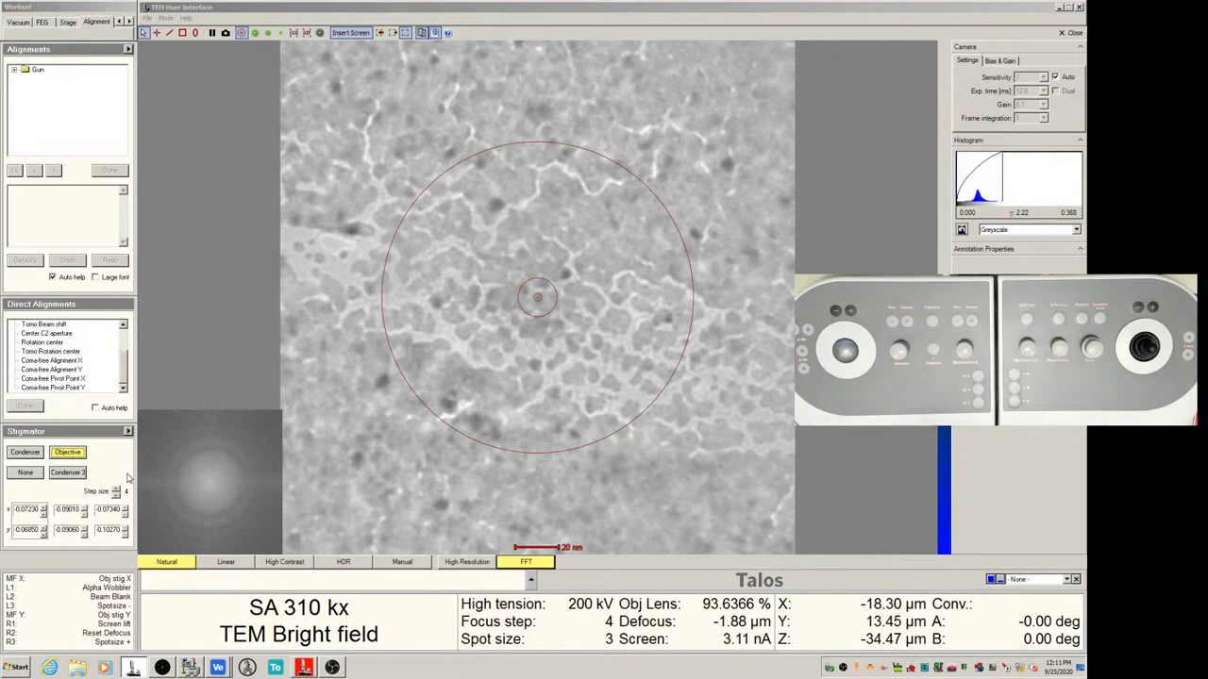
Refine the objective astigmatism correction with the Objective stigmator after refocusing, and deactivate the stigmator when done.
left_click(26, 473)
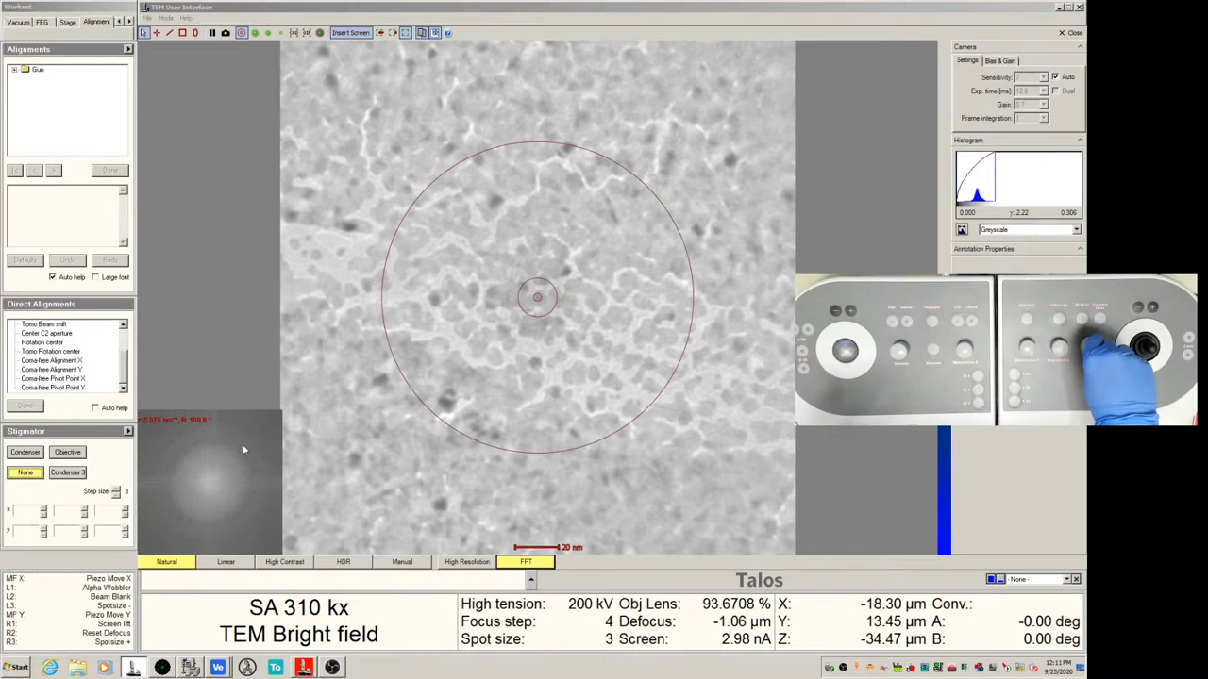
left_click(66, 454)
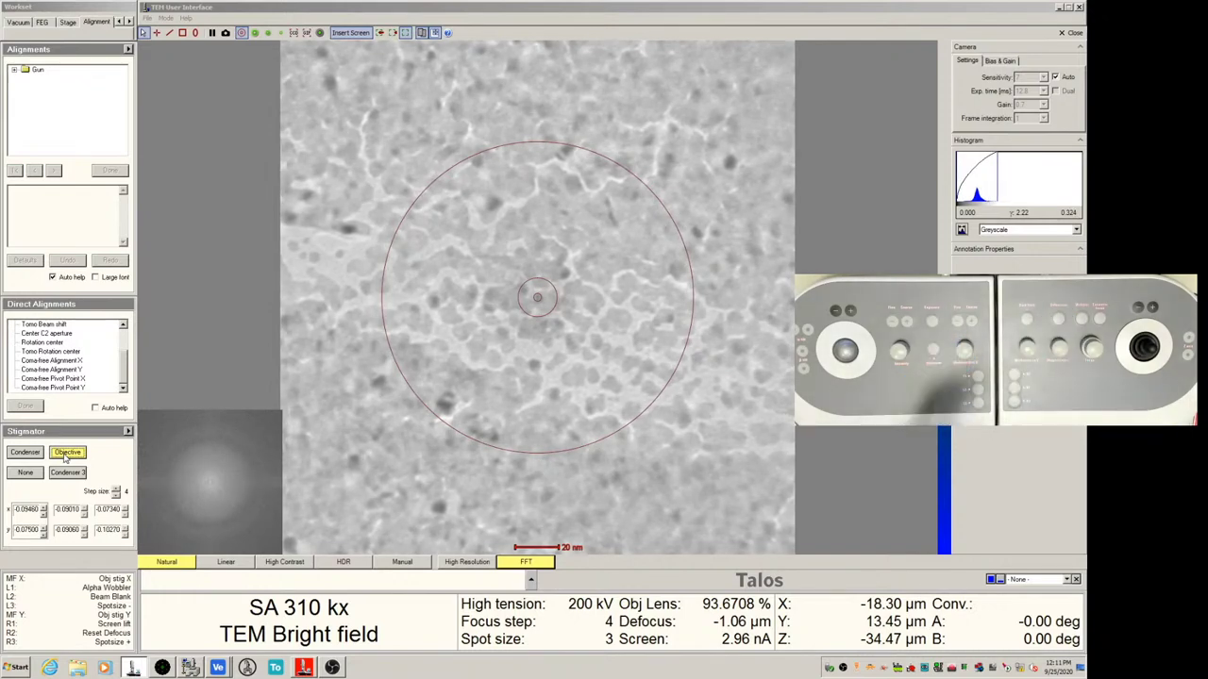
left_click(25, 473)
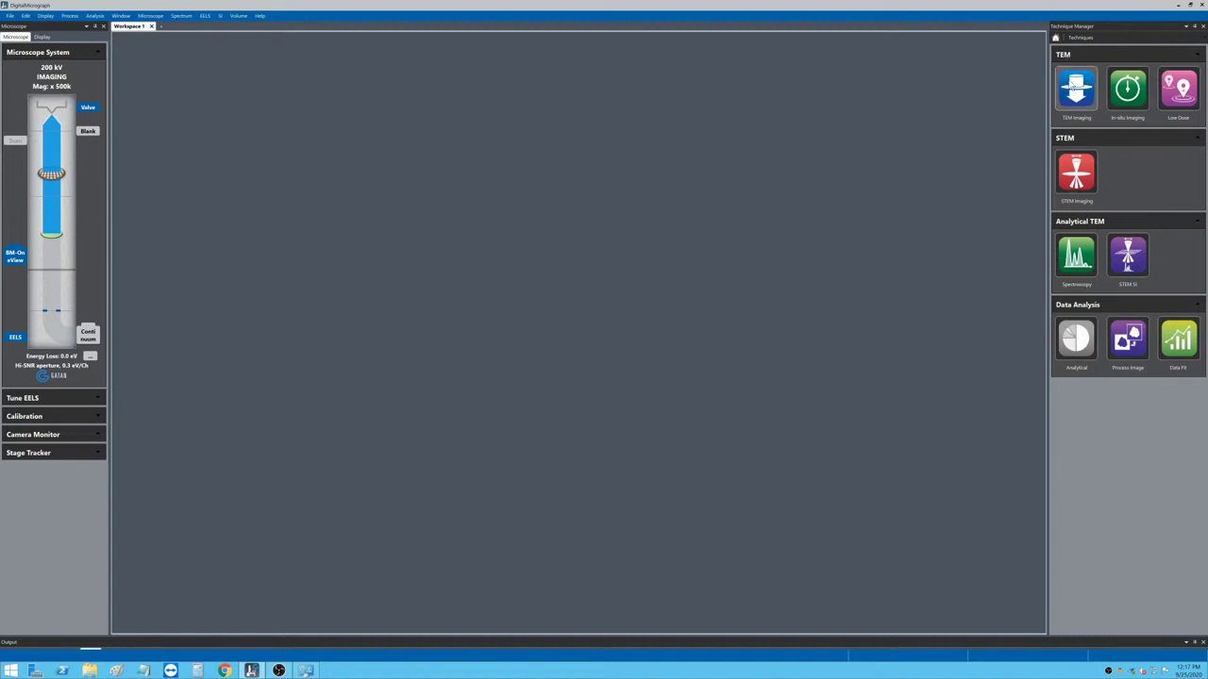
Switch to DigitalMicrograph, open the TEM Imaging technique and start the BM-OneView camera's live view at 4k.
left_click(1076, 95)
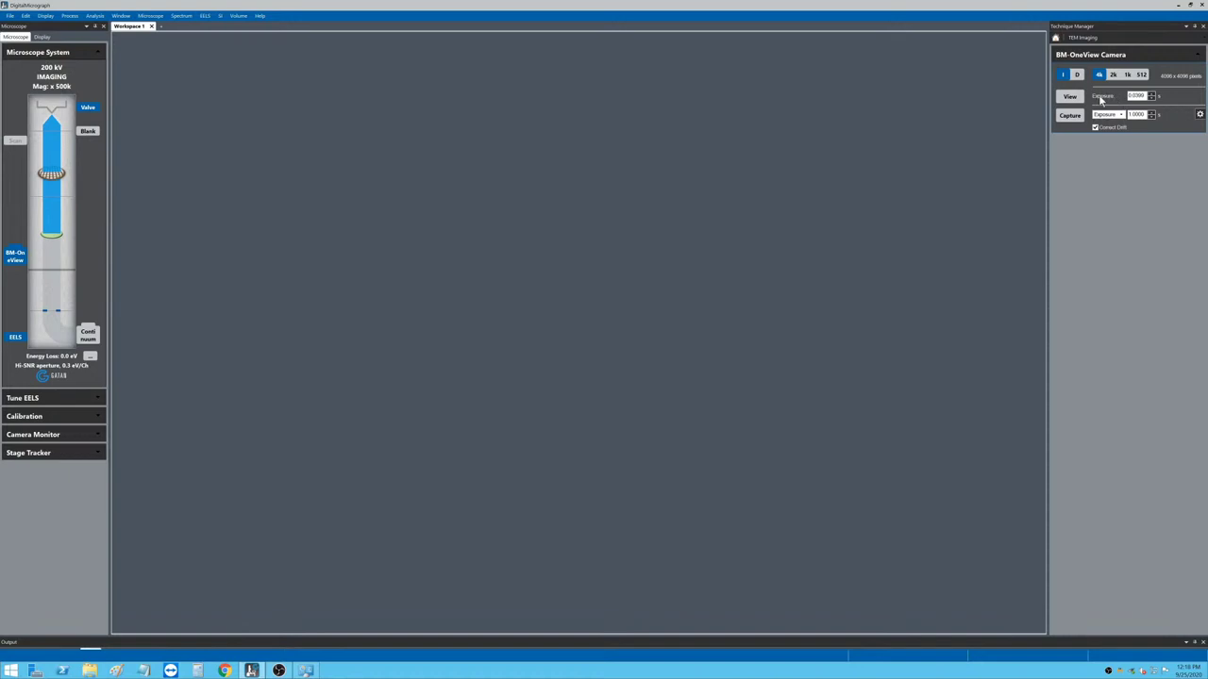
left_click(1067, 98)
left_click(1072, 96)
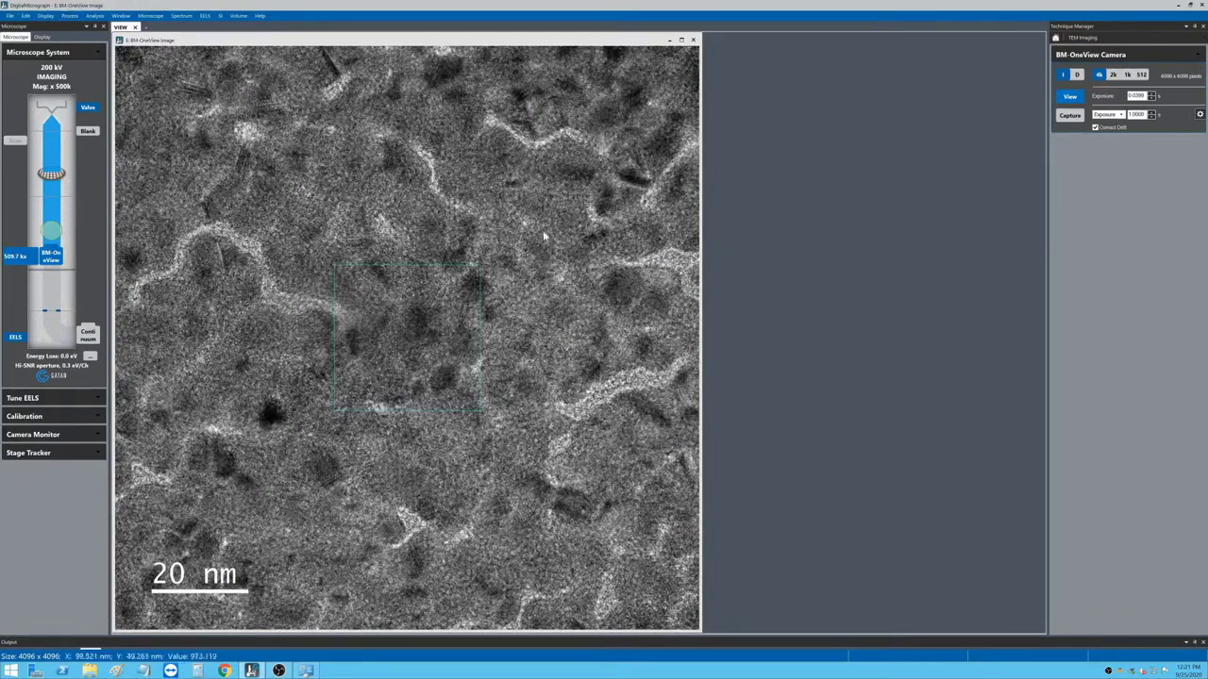
Generate a live FFT of the BM-OneView image and move the dashed region to the right of the image centre.
left_click(71, 16)
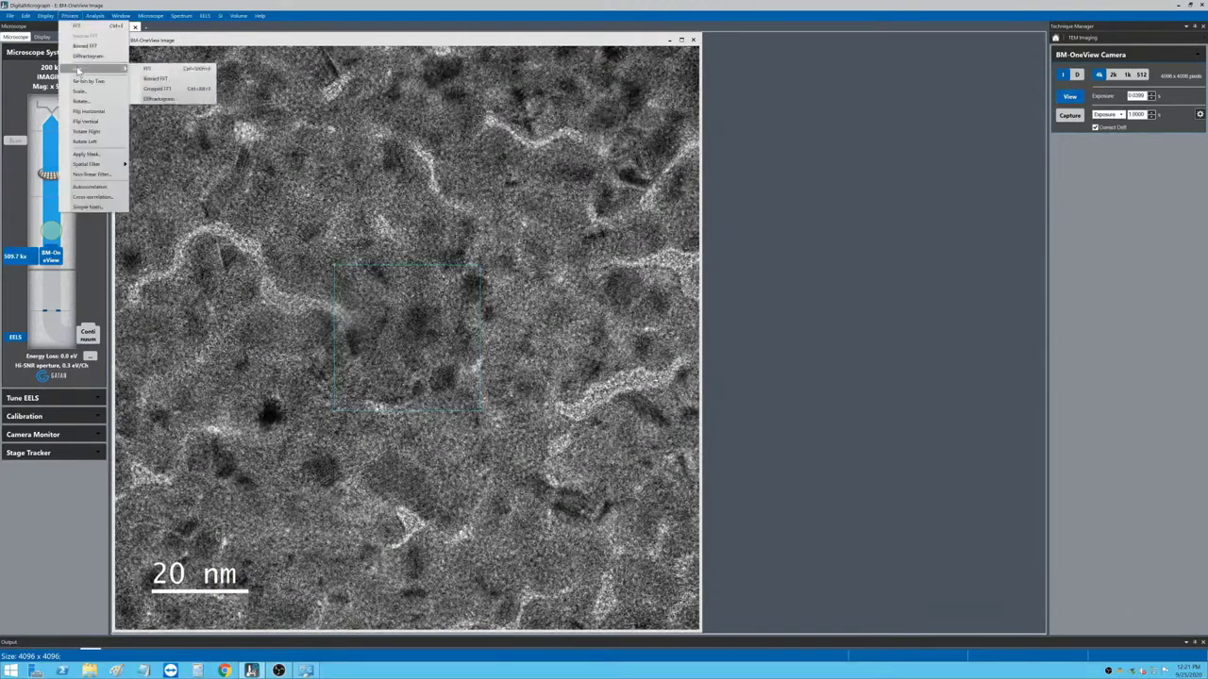
left_click(151, 69)
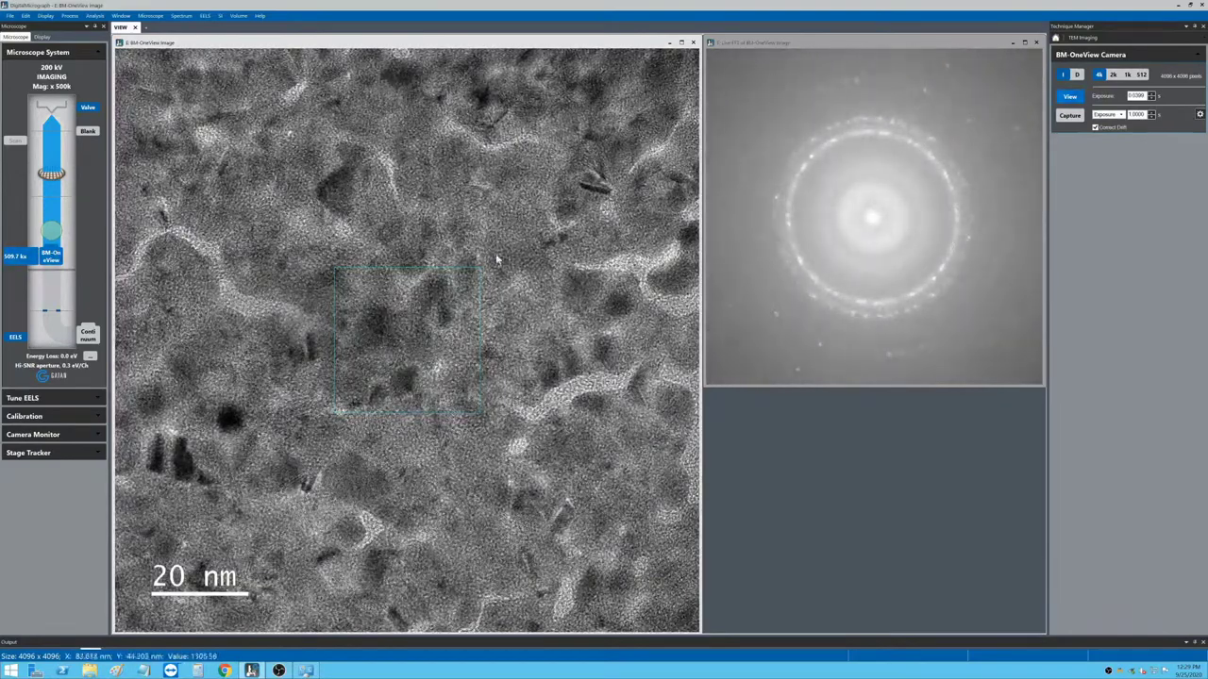
left_click_drag(525, 296, 615, 334)
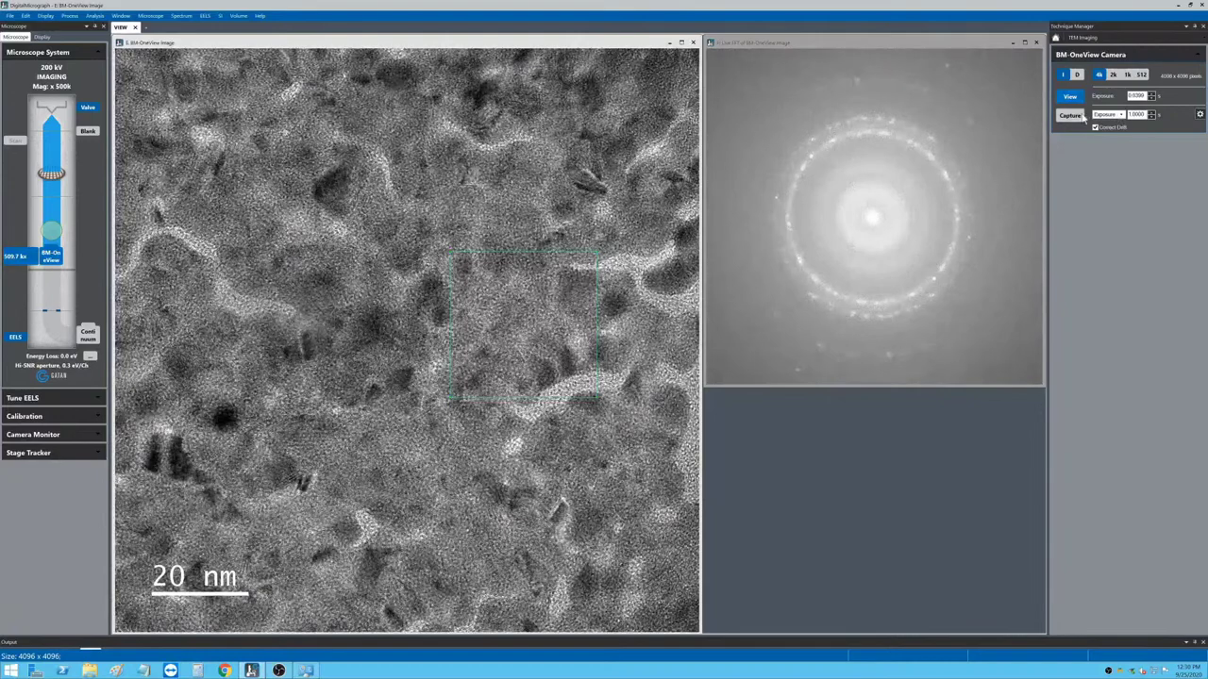
Capture a 4k image with 1 s exposure and inspect its lattice detail in the TEM (1) workspace.
left_click(1071, 115)
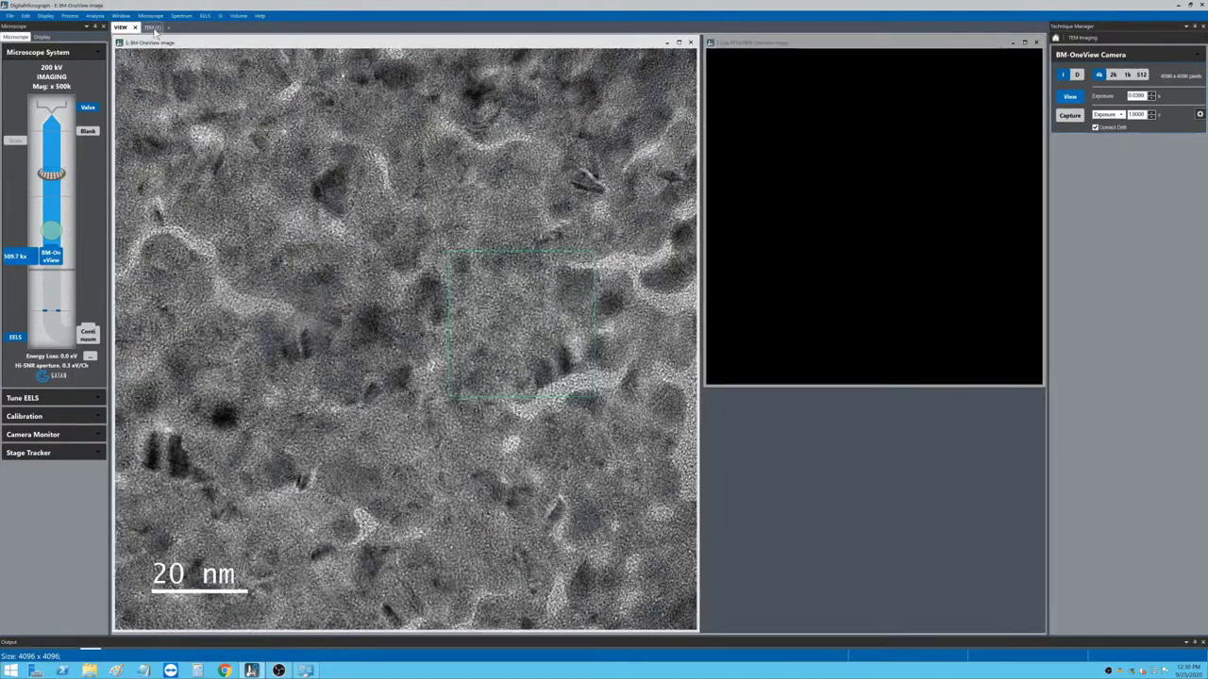
left_click(154, 28)
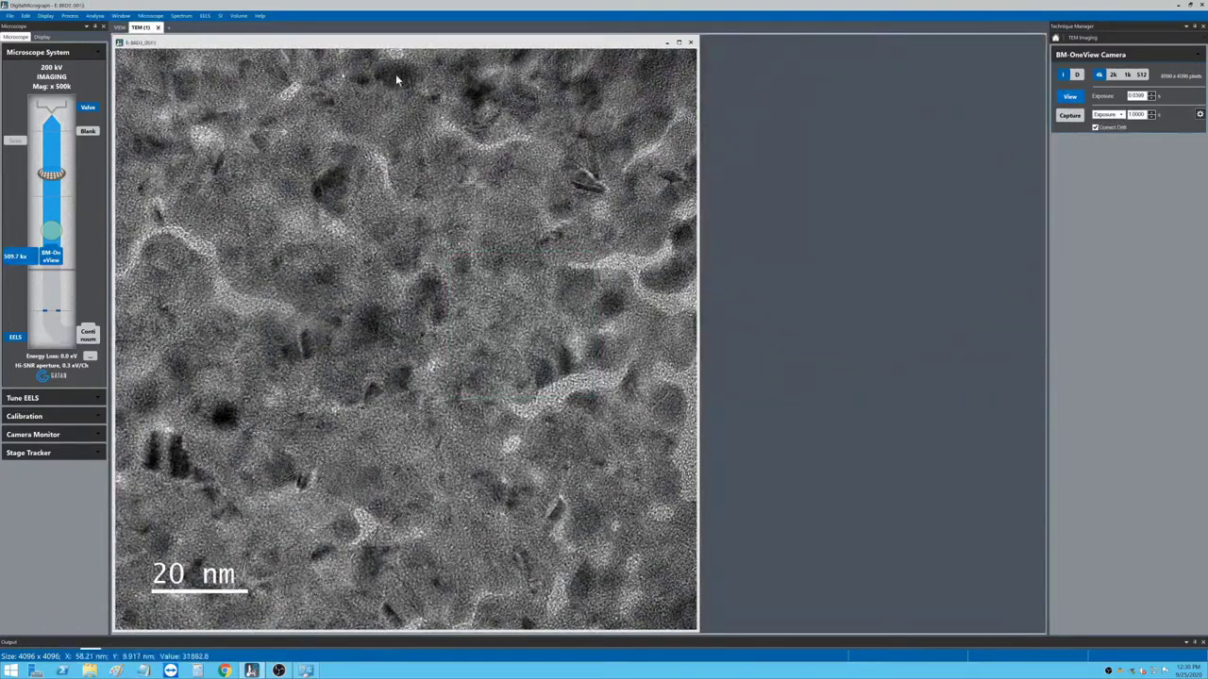
left_click_drag(388, 44, 536, 65)
scroll(543, 323, "up", 2)
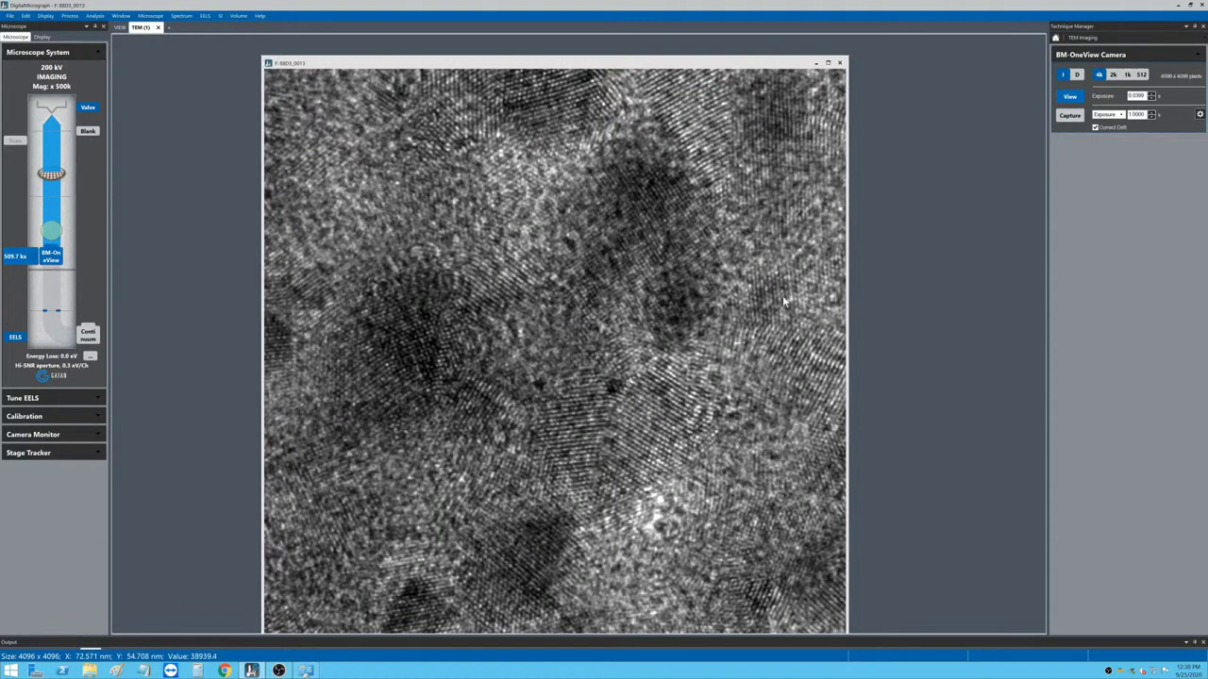
scroll(613, 292, "down", 2)
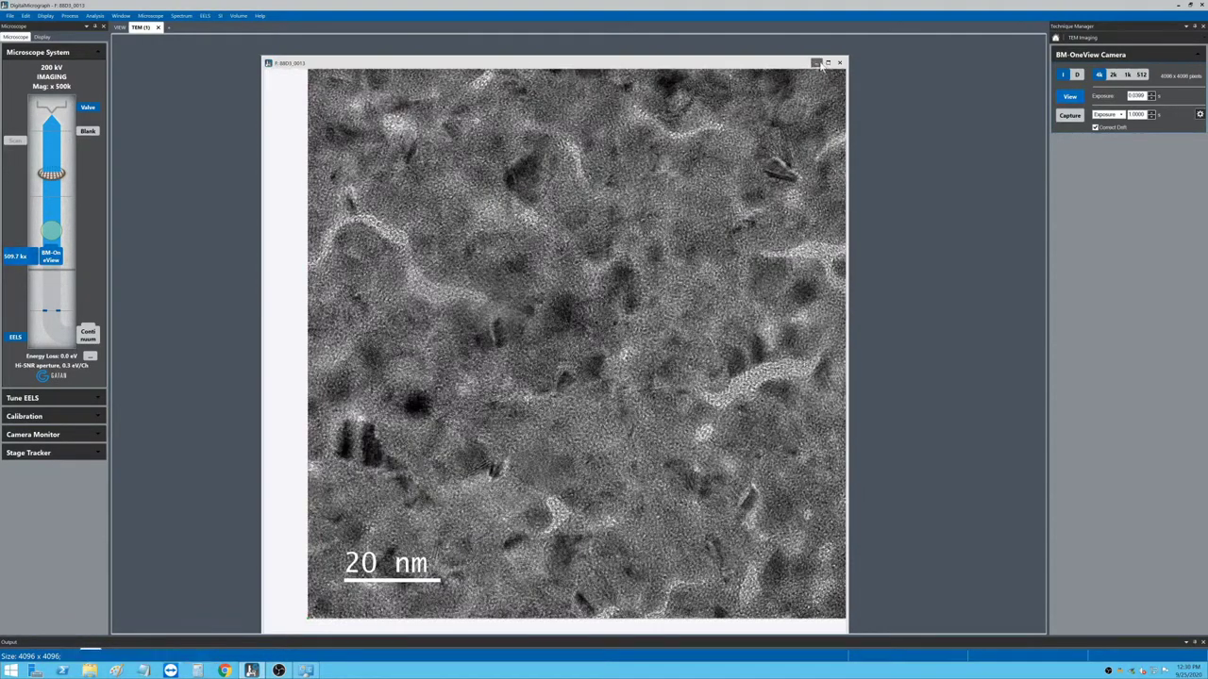
left_click(827, 63)
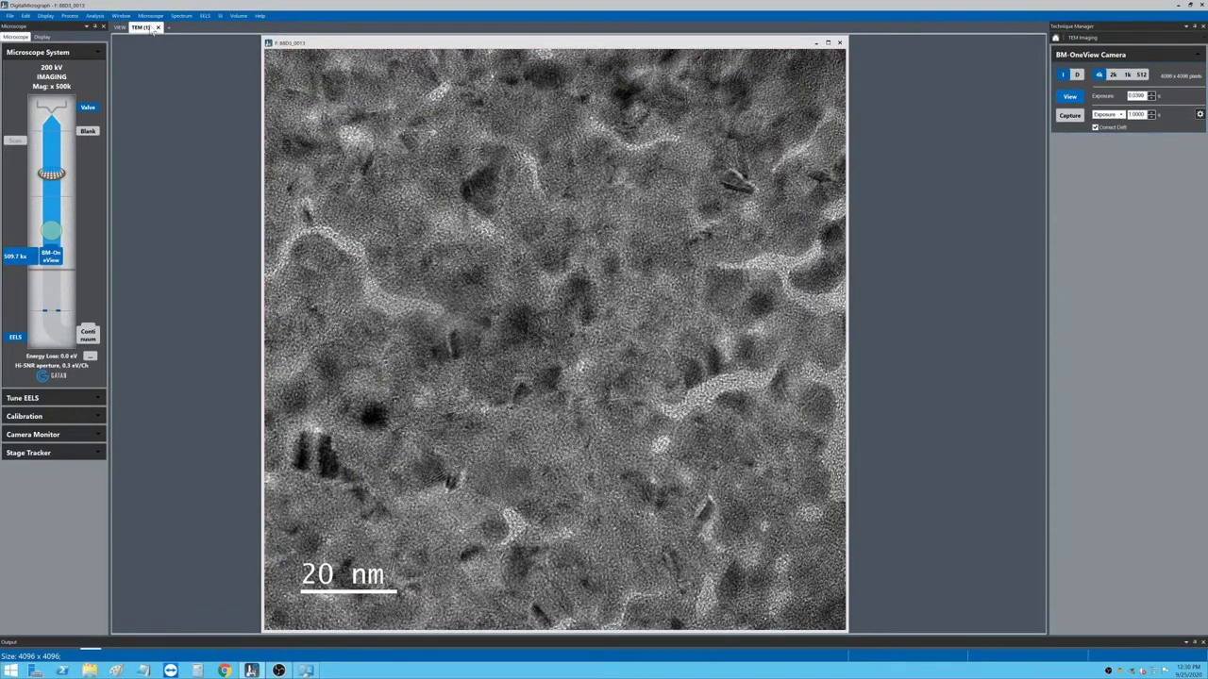
left_click_drag(400, 42, 381, 42)
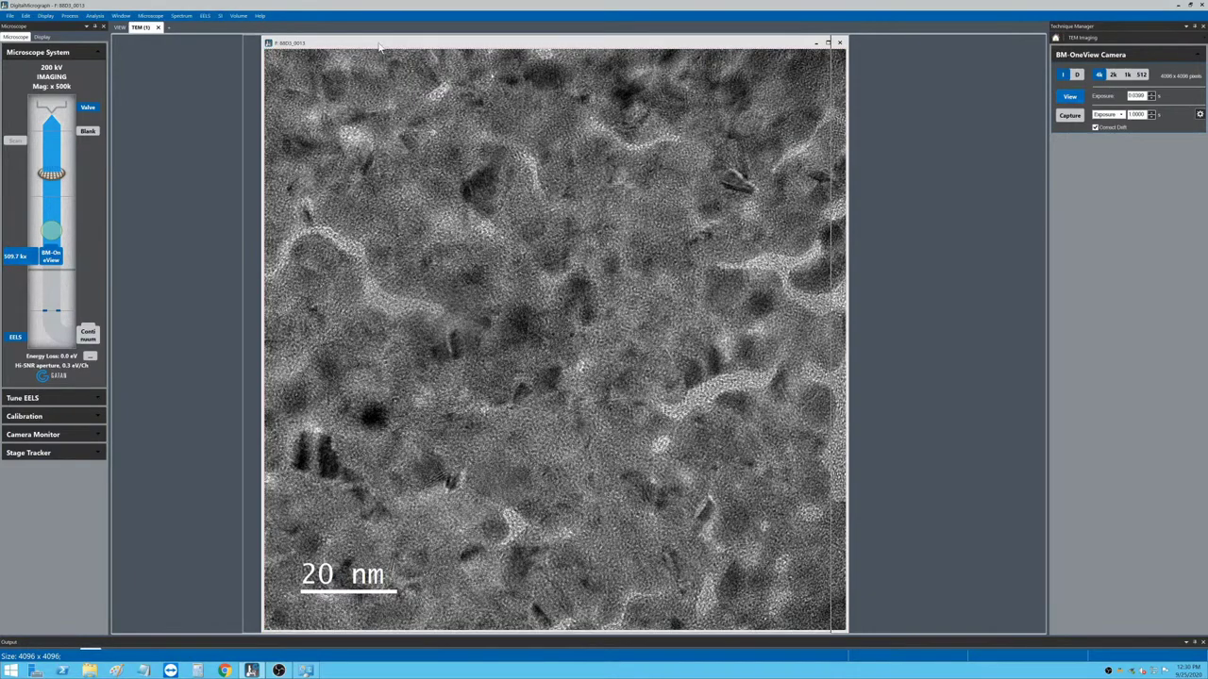
scroll(541, 328, "up", 1)
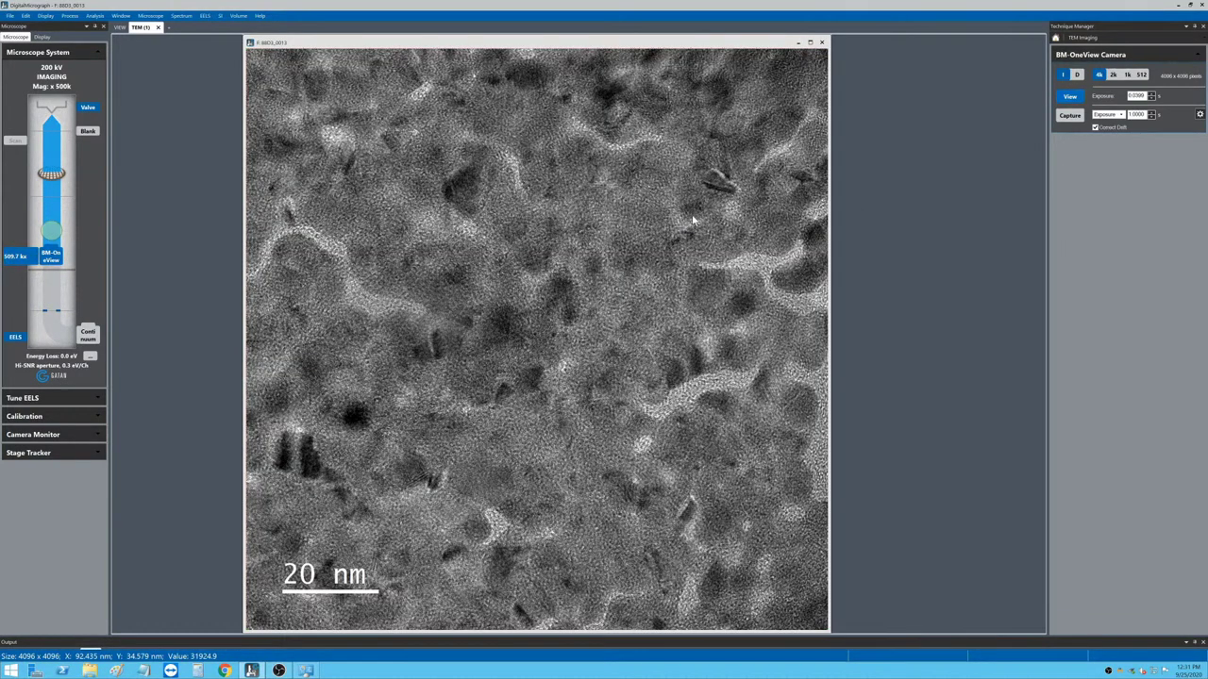
Return to the live view and examine the grating image at 36k magnification together with its live FFT.
left_click(119, 27)
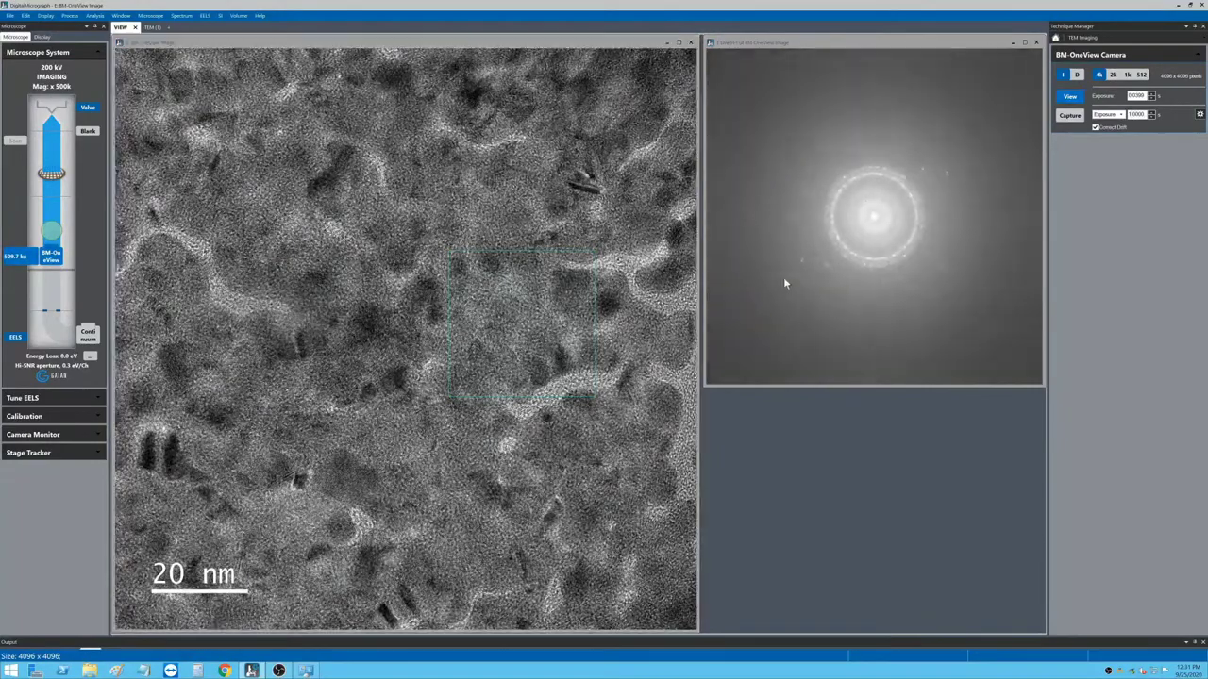
left_click(785, 282)
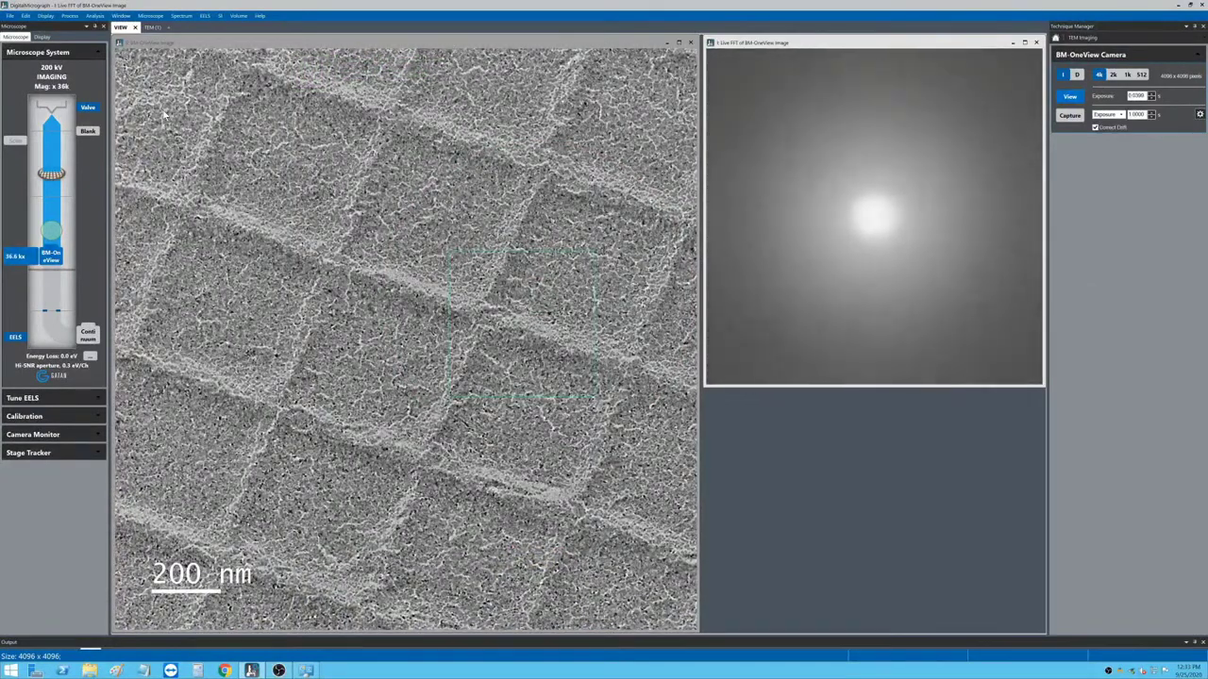
left_click(661, 170)
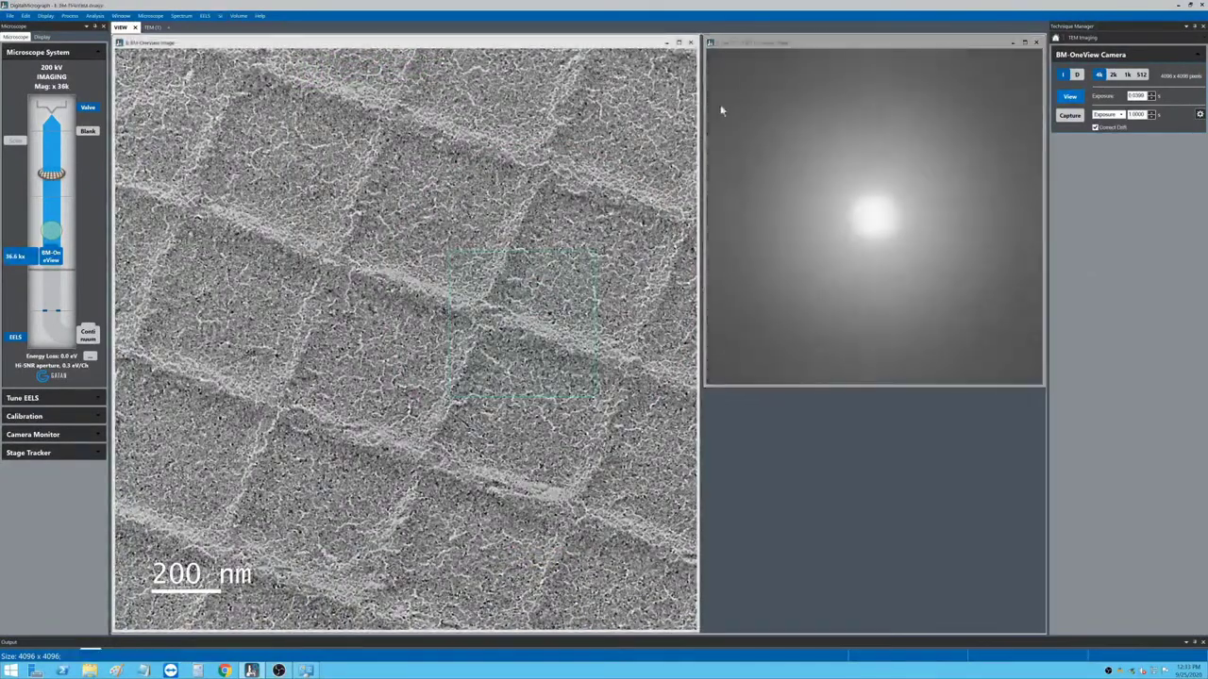
left_click(787, 44)
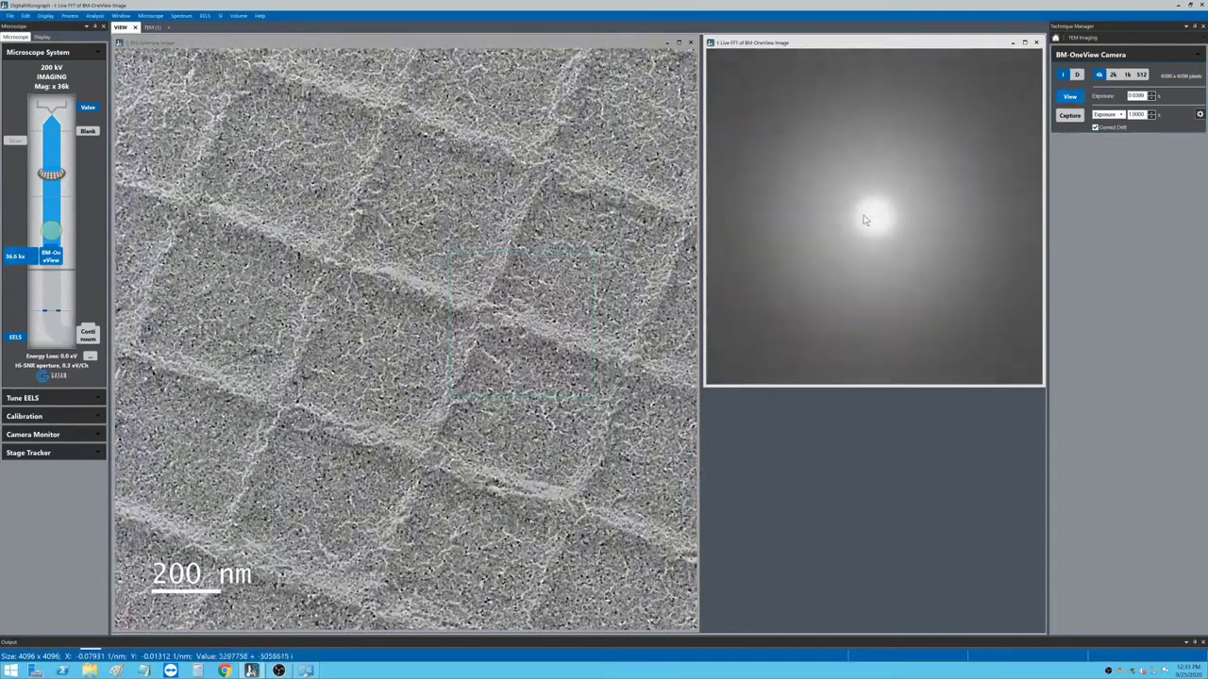
scroll(382, 311, "up", 1)
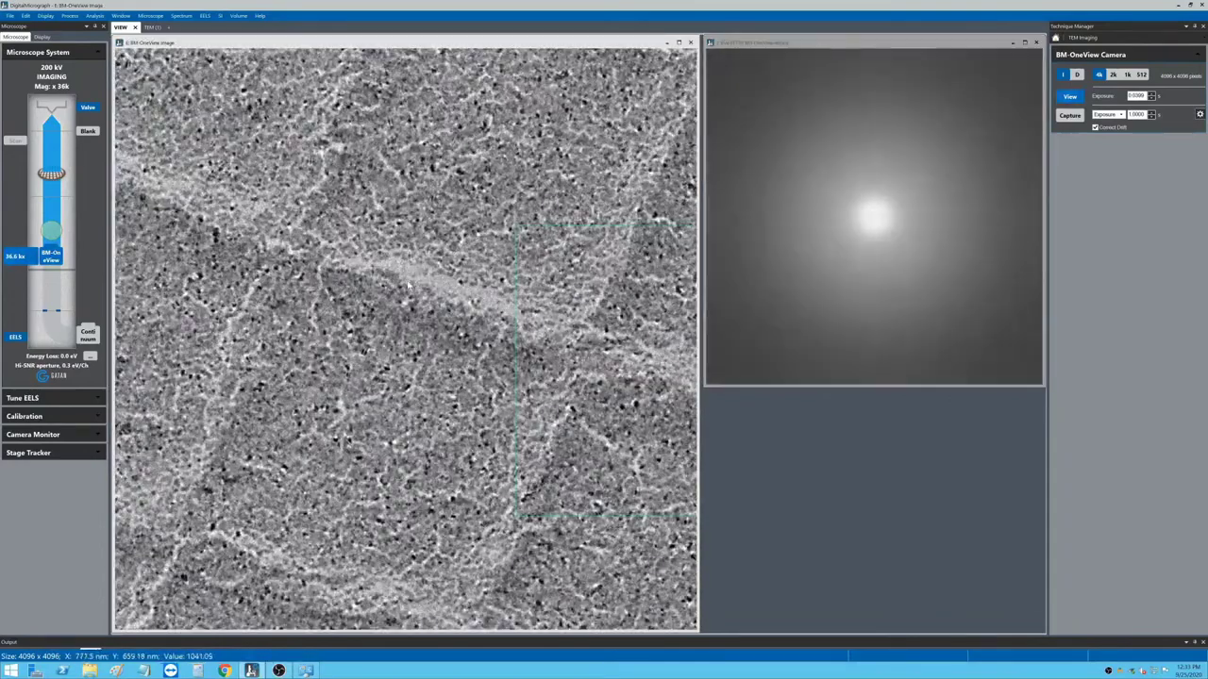
scroll(401, 318, "up", 1)
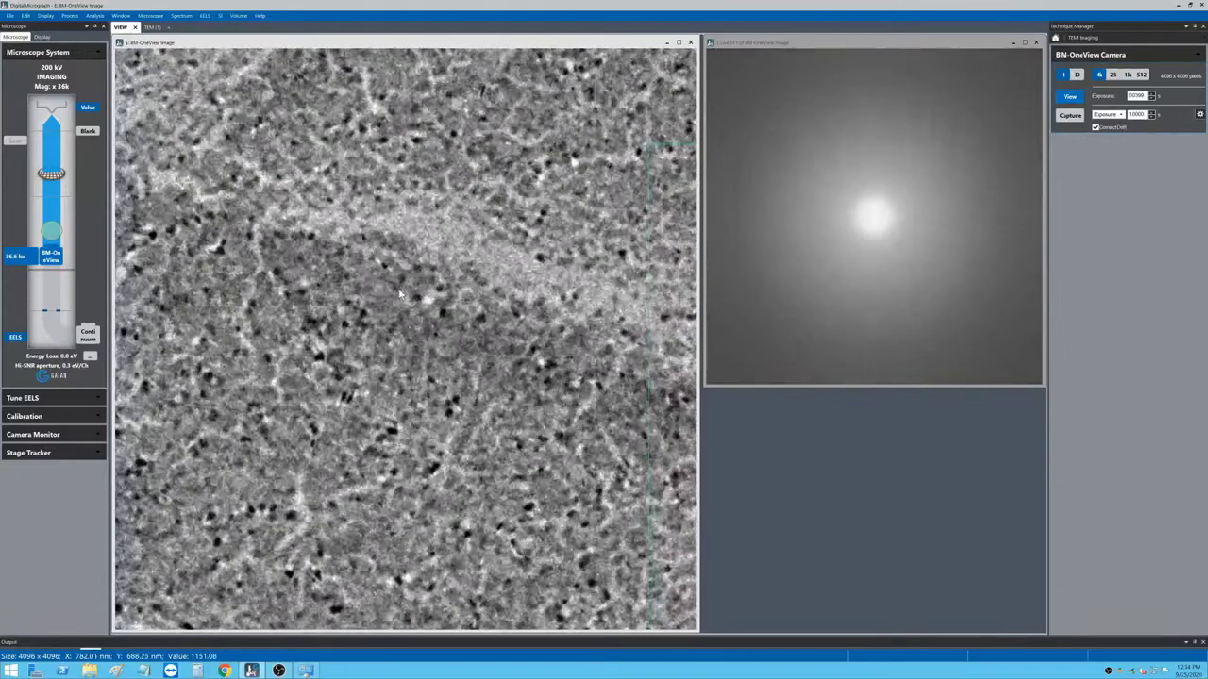
scroll(431, 279, "down", 2)
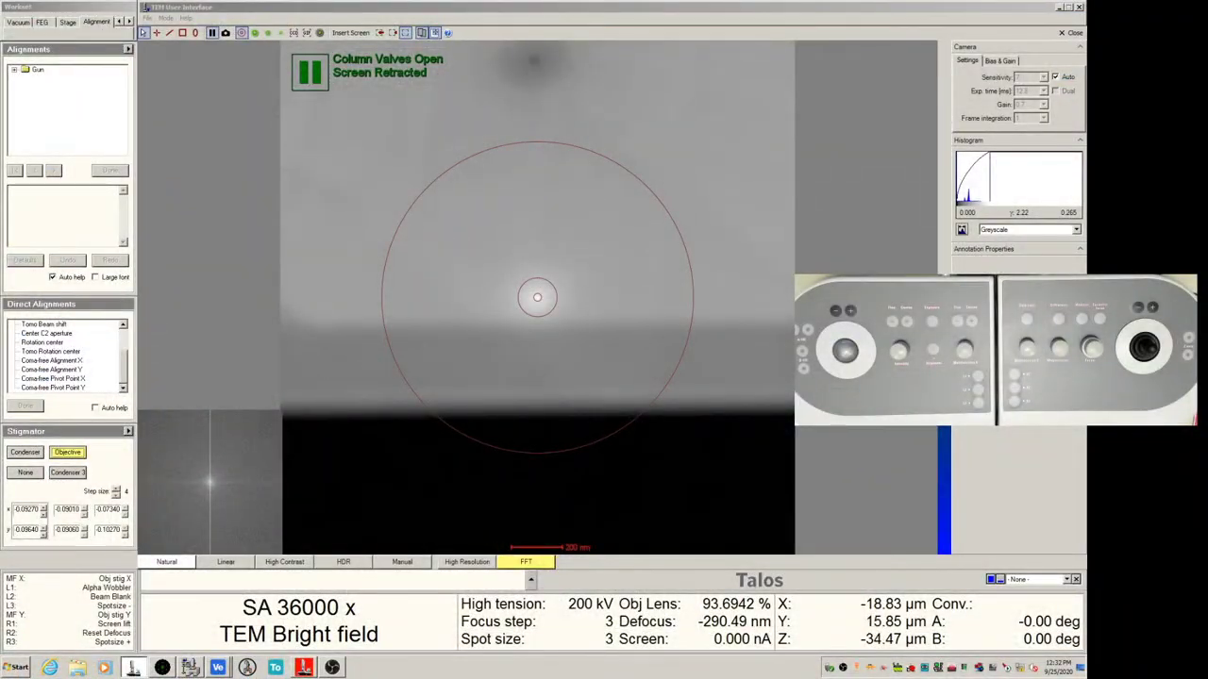
Fit the live grating image to its window, capture it at 4k with 1 s exposure and open the TEM (1) workspace.
left_click(249, 7)
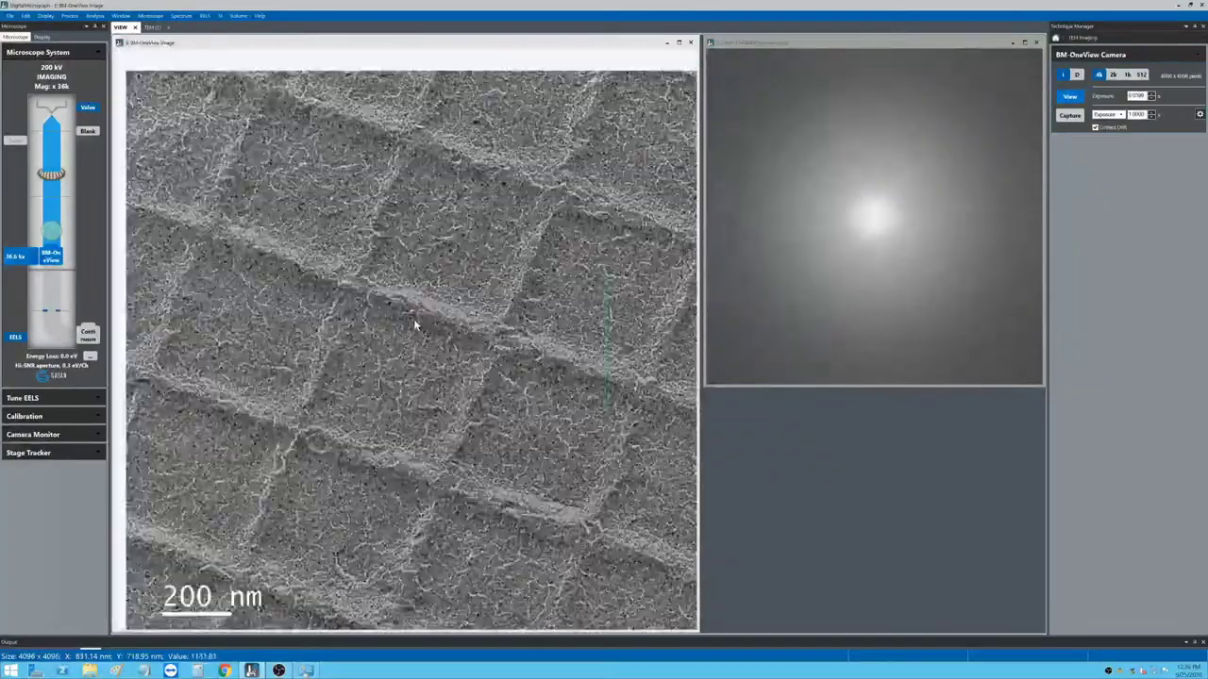
left_click(679, 44)
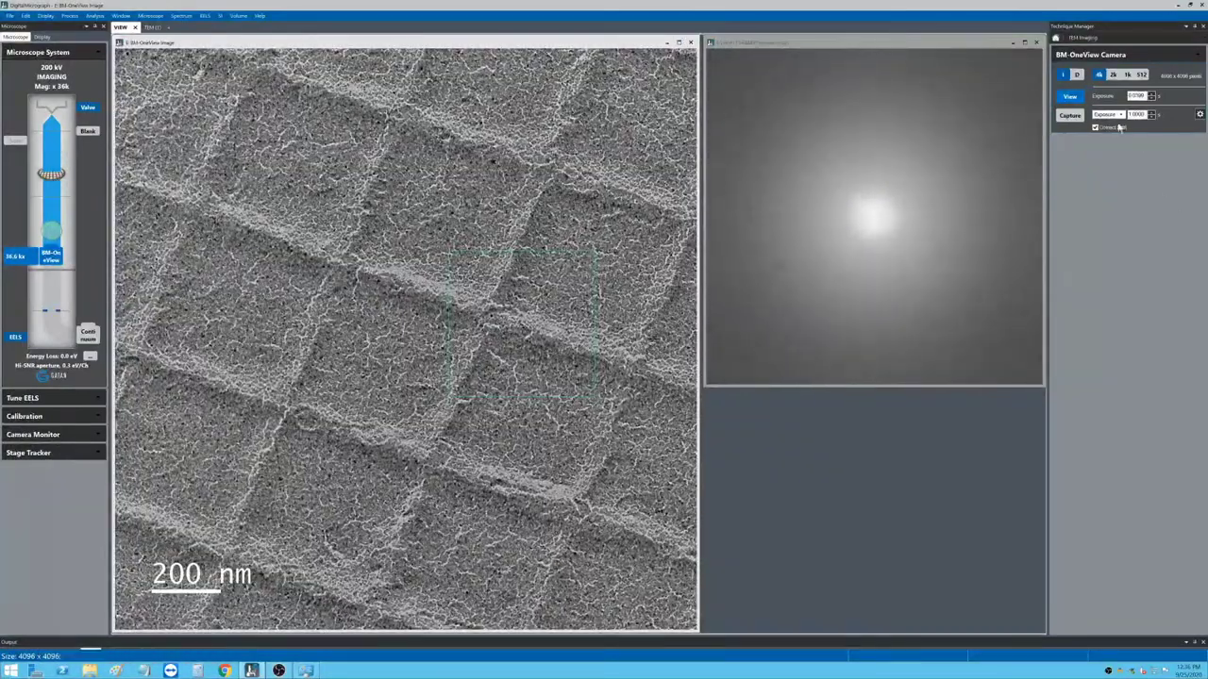
left_click(1070, 115)
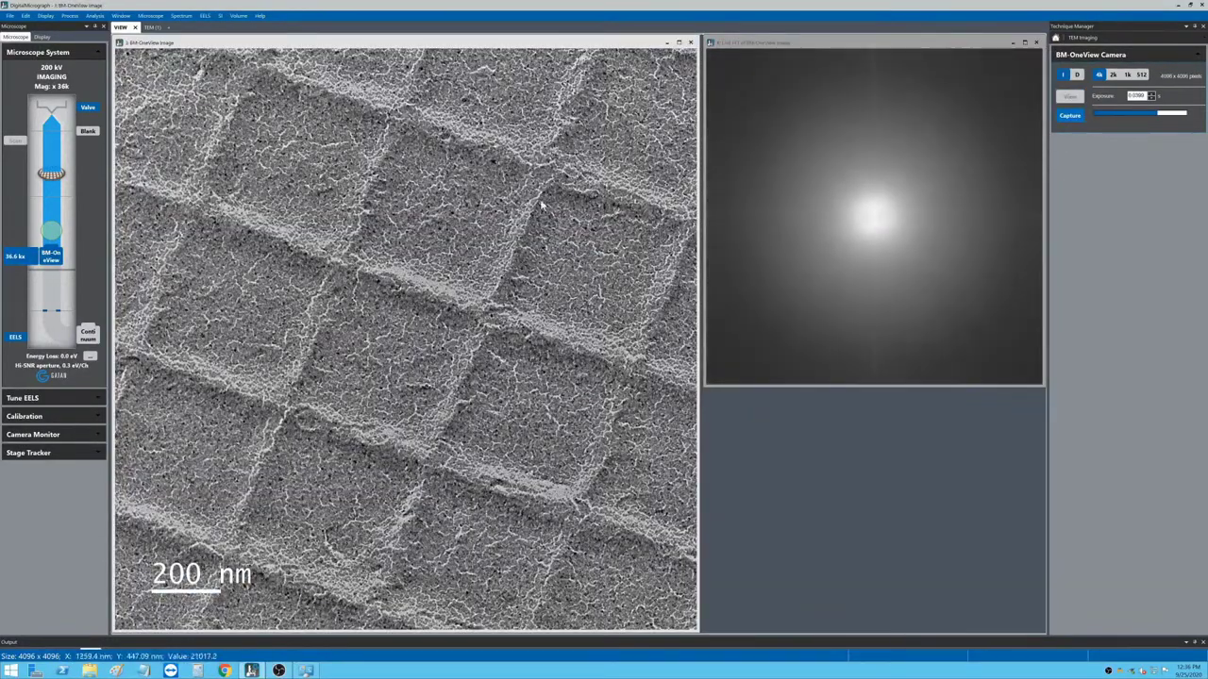
left_click(154, 27)
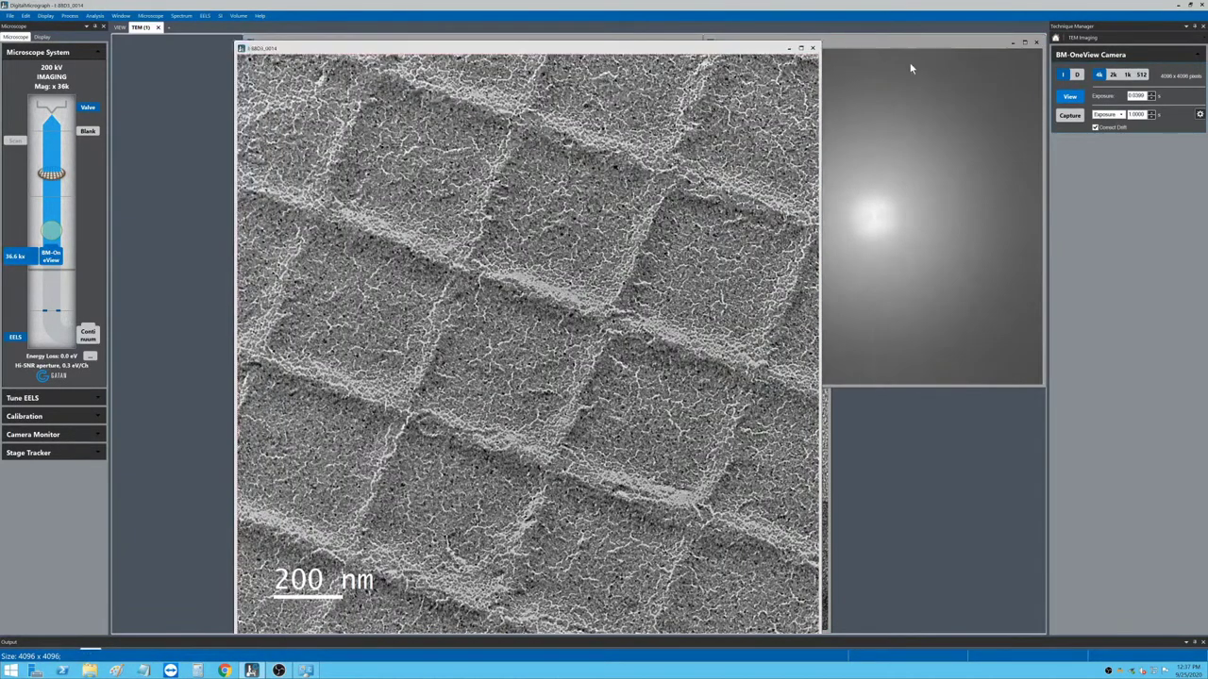
Close the live FFT window that overlaps the captured grating image.
left_click_drag(933, 46, 896, 45)
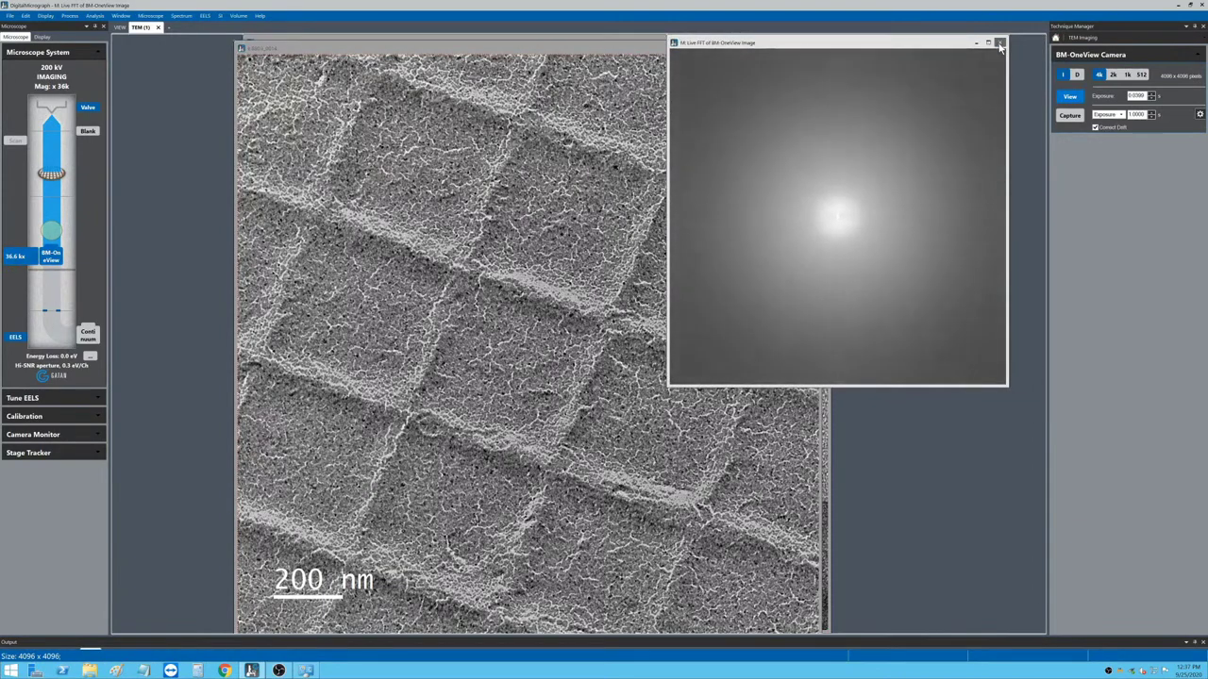
left_click(999, 43)
left_click(607, 358)
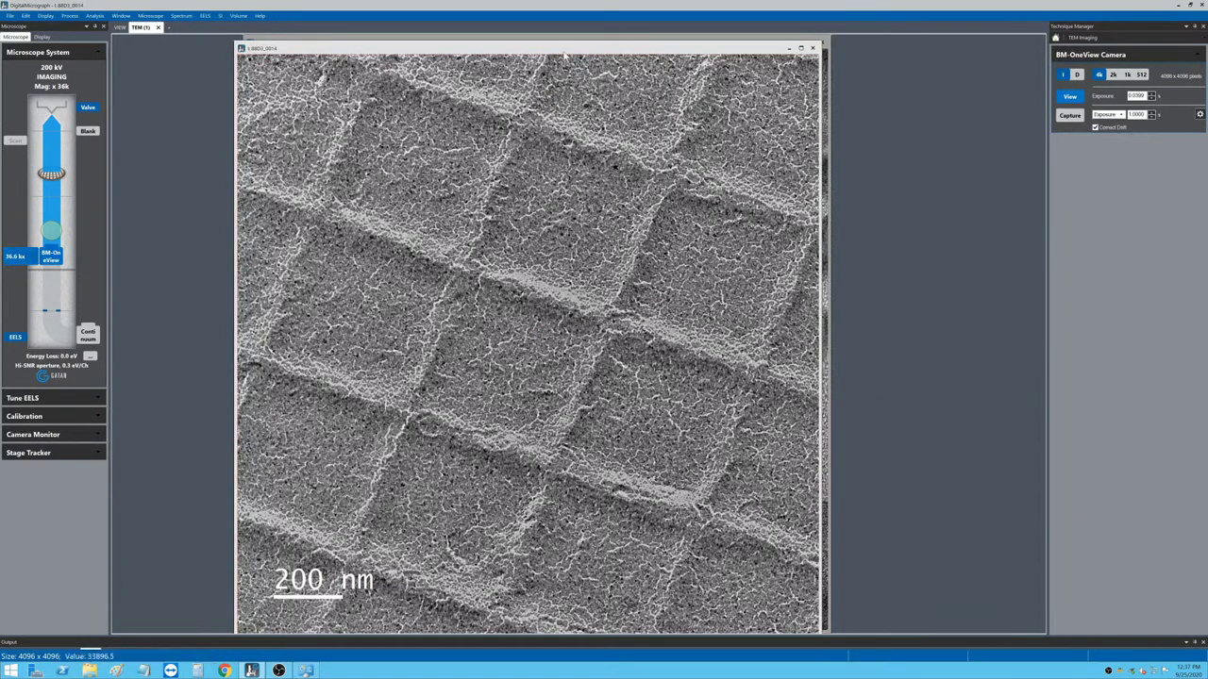
Place the captured 200 nm scale grating image beside the 20 nm scale one, inspect its fine detail and refit the whole image.
left_click_drag(575, 50, 816, 67)
scroll(856, 324, "up", 3)
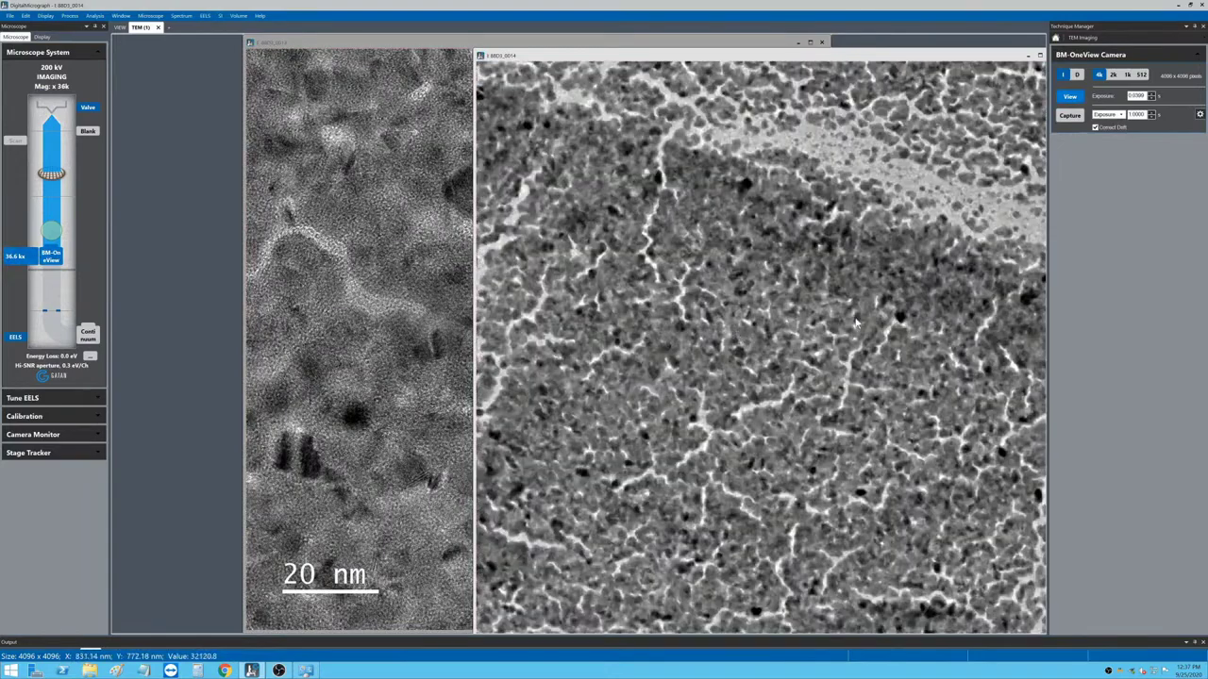
scroll(831, 370, "up", 2)
scroll(820, 368, "down", 4)
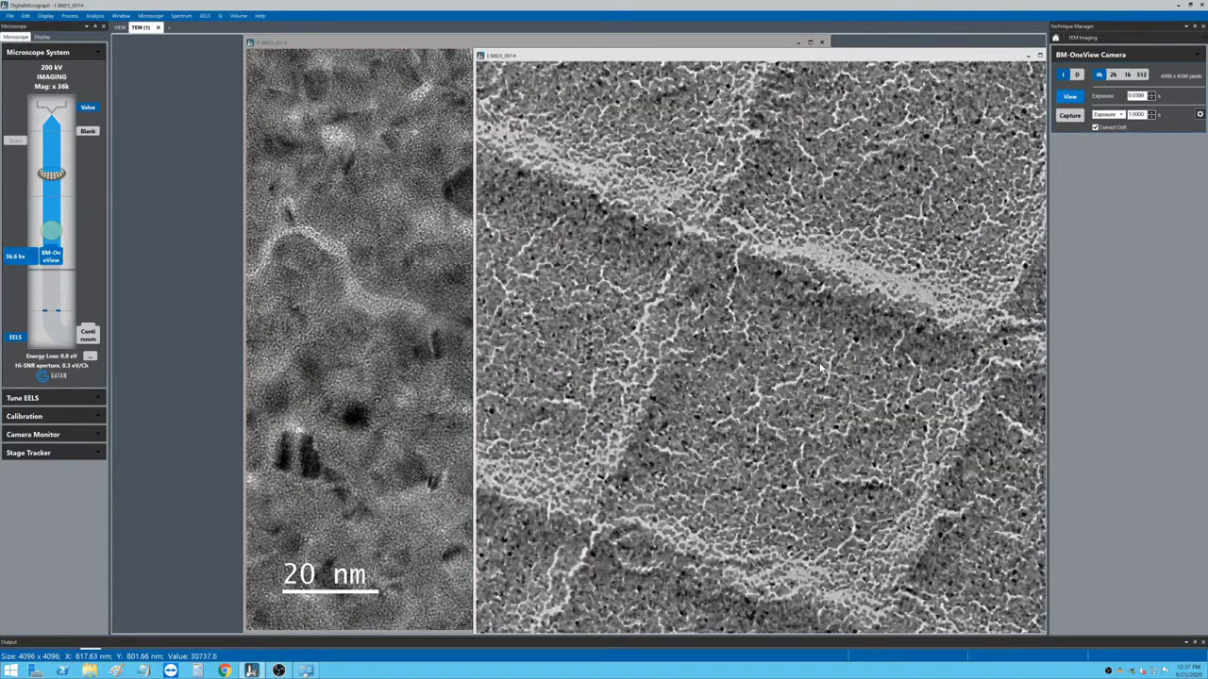
left_click(1039, 56)
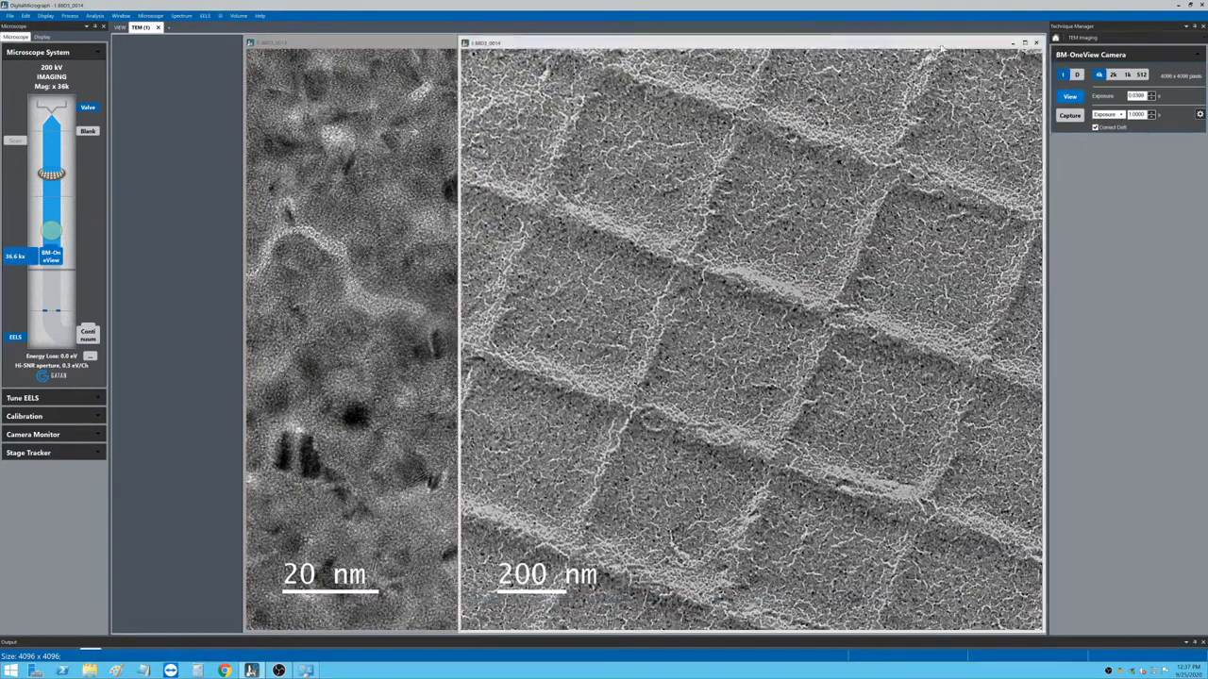
Move the captured 200 nm scale image slightly further over the 20 nm scale one and return to the live view.
left_click_drag(941, 47, 897, 47)
left_click(117, 27)
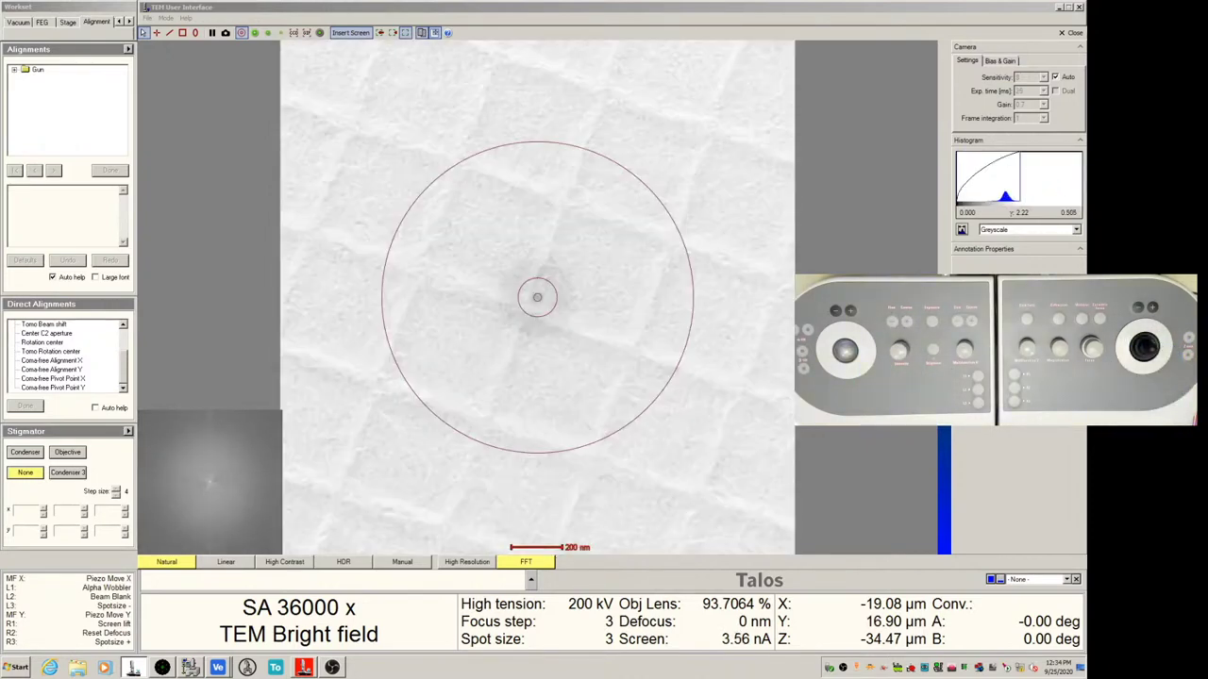
Switch to the TEM User Interface and bring up the stage and aperture controls with their extended settings.
left_click(40, 227)
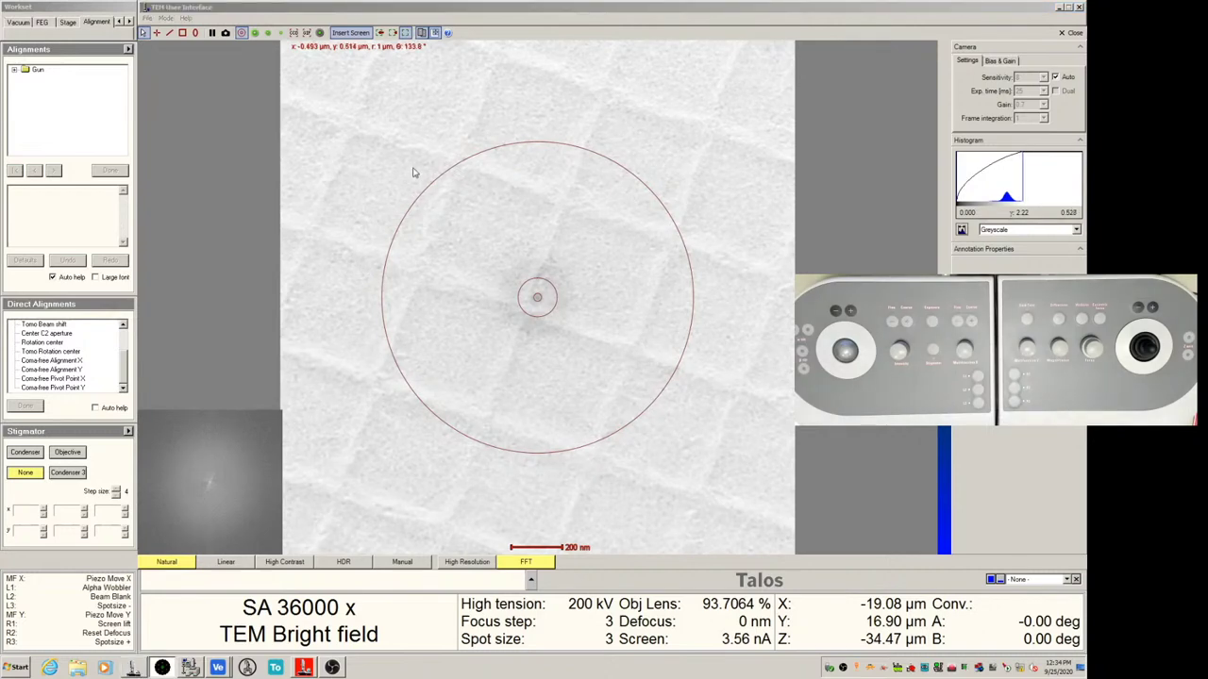
left_click(120, 23)
left_click(68, 23)
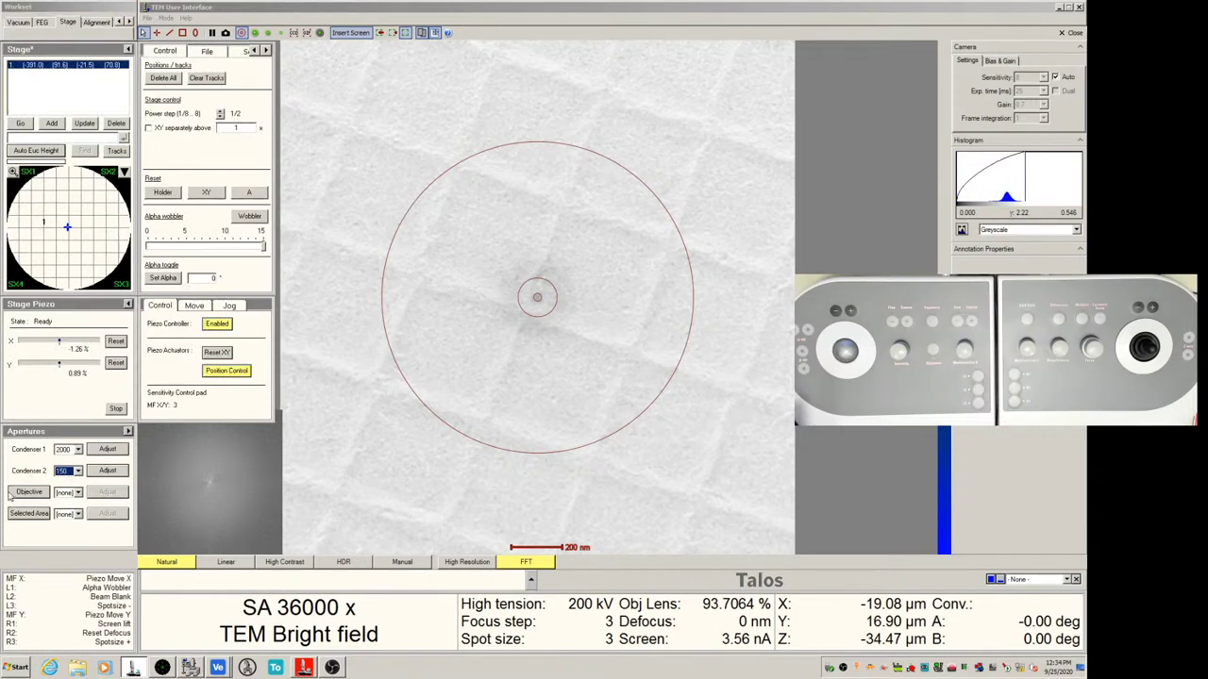
left_click(184, 503)
left_click(81, 433)
left_click(599, 295)
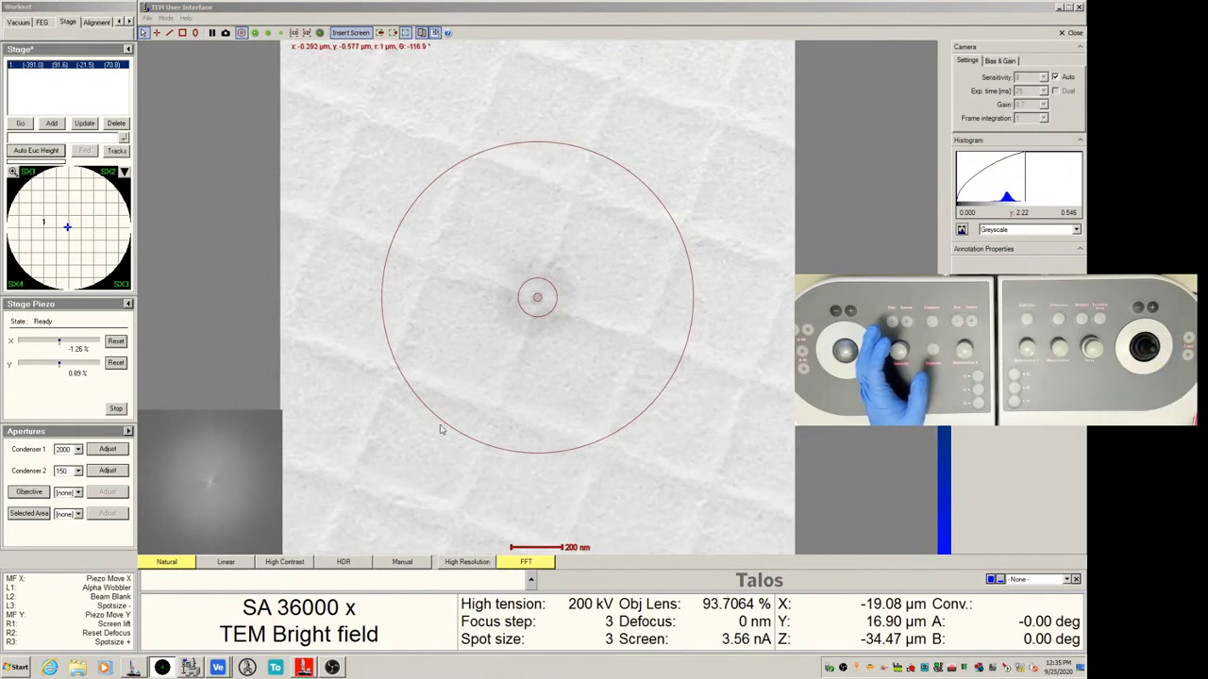
Insert the 200 selected-area aperture.
left_click(45, 528)
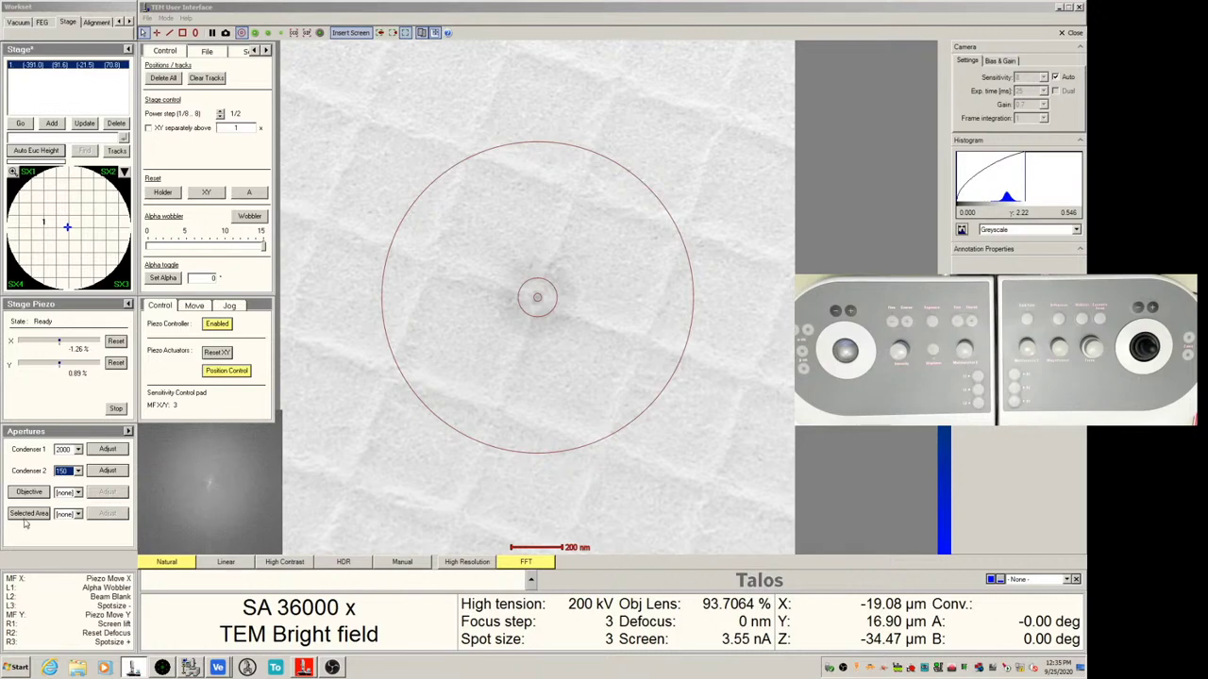
left_click(66, 514)
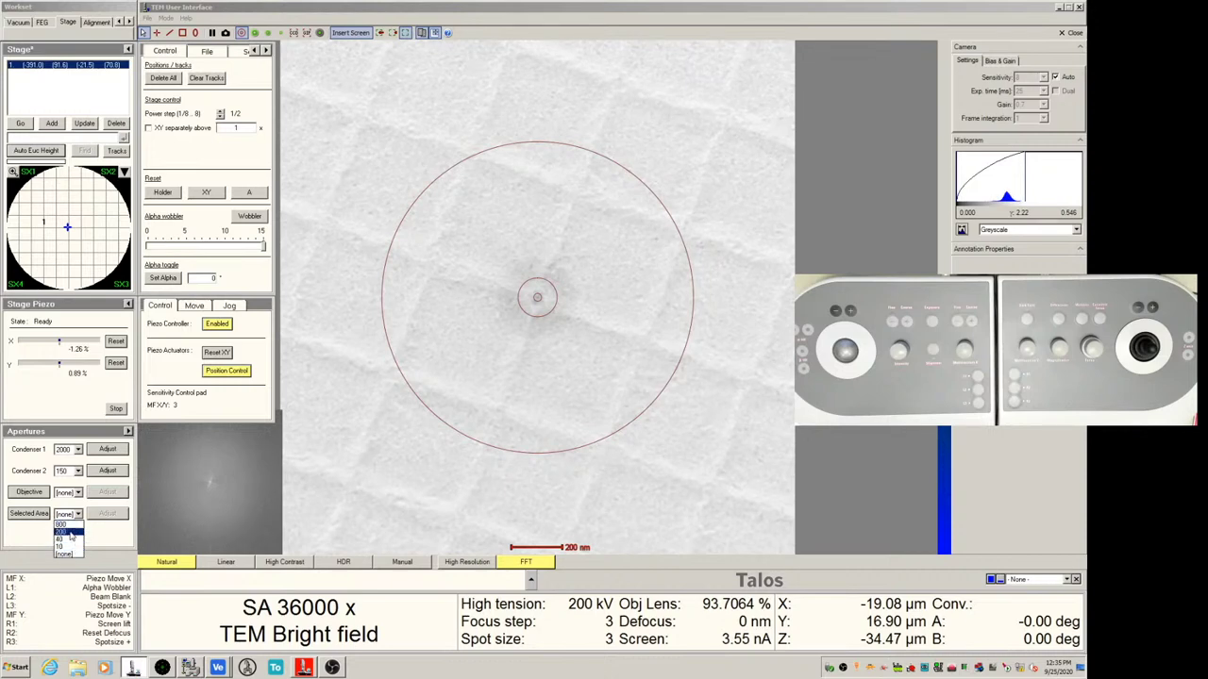
left_click(71, 533)
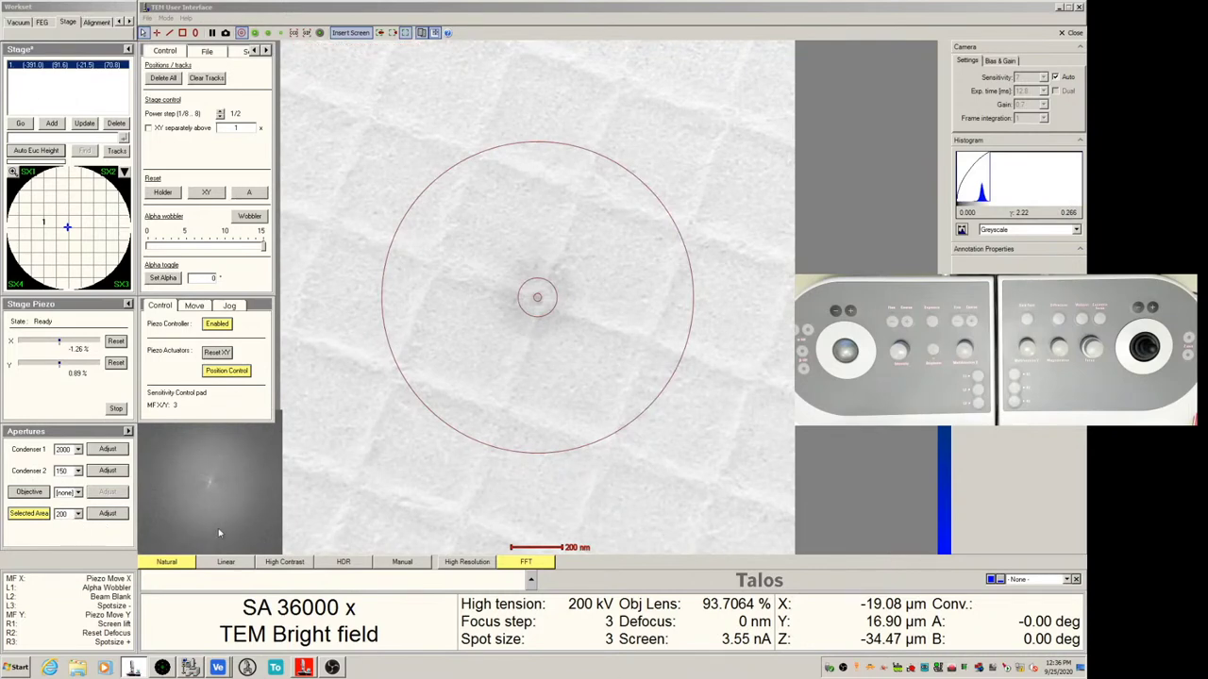
Change the selected-area aperture to 40 and adjust its position so it is centred on the screen.
left_click(63, 516)
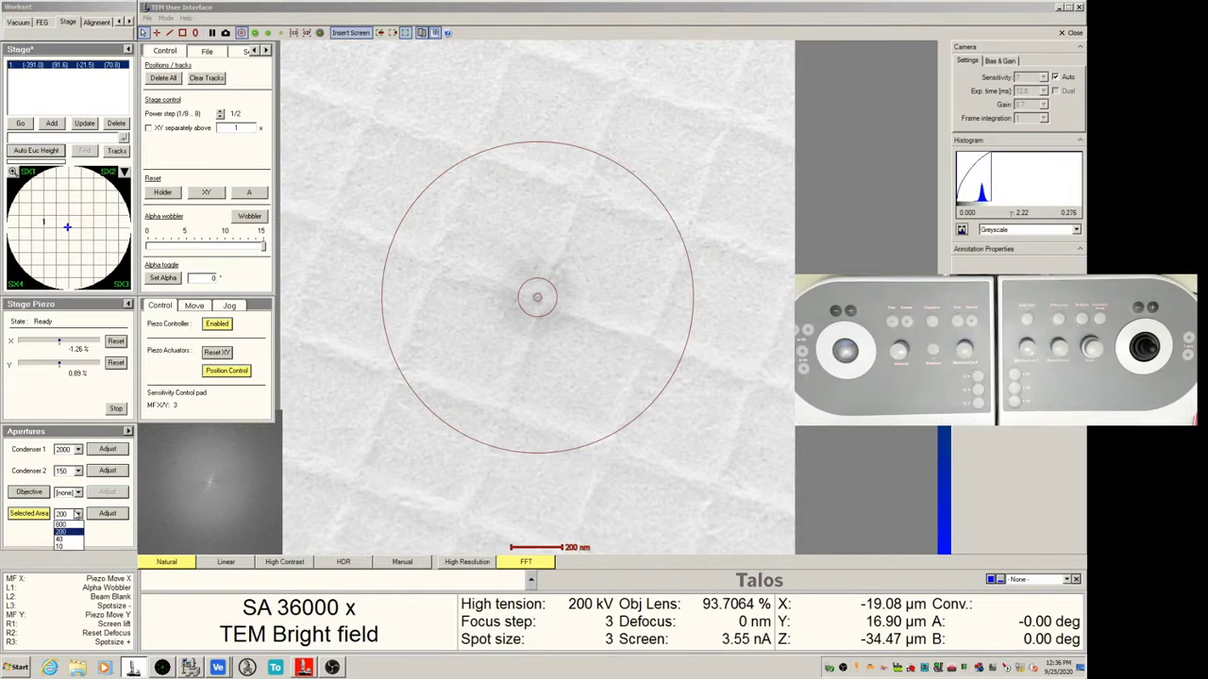
left_click(68, 542)
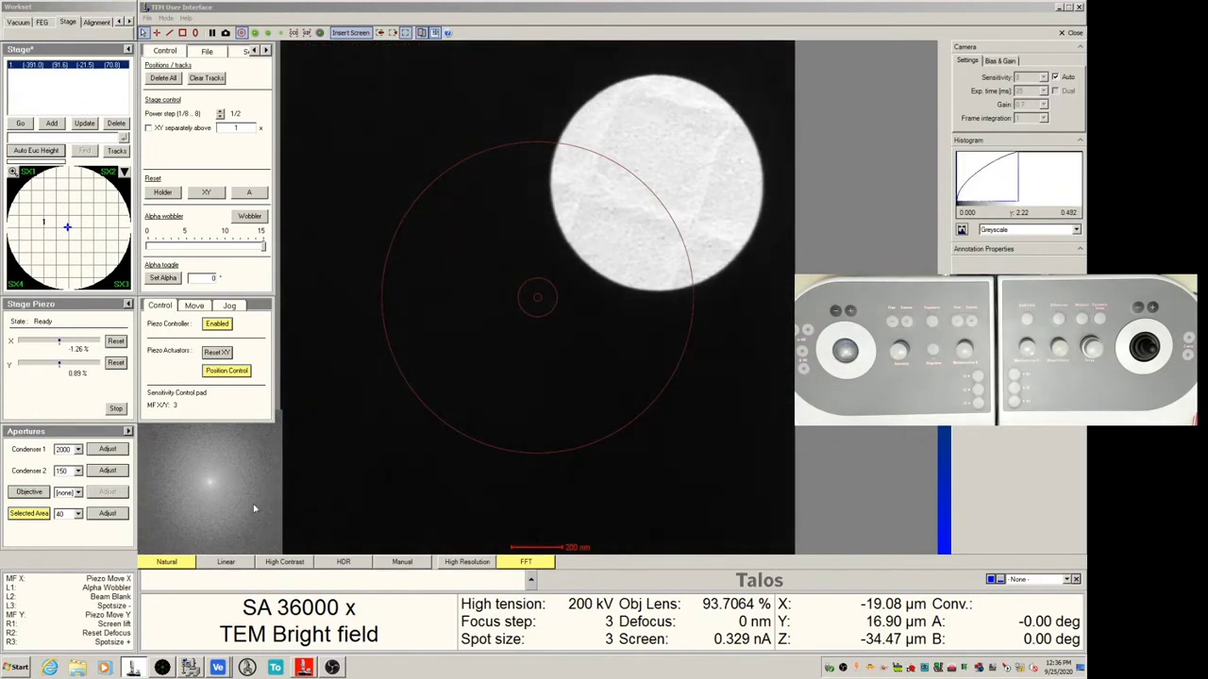
left_click(110, 515)
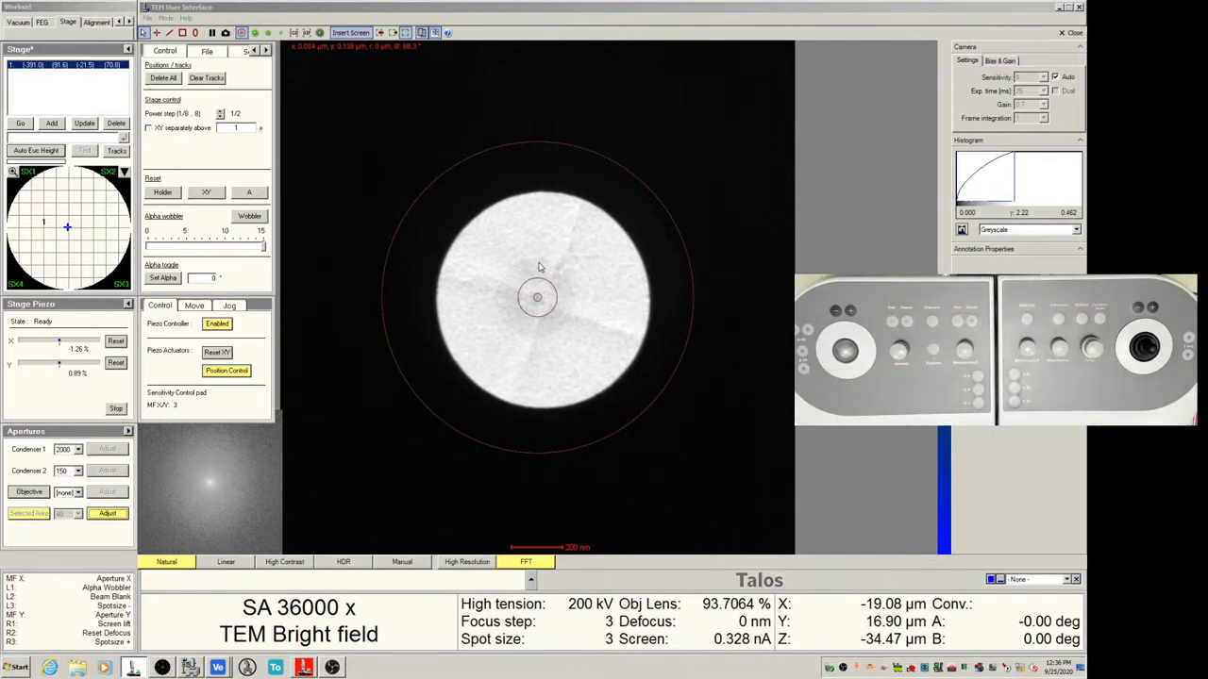
left_click(108, 515)
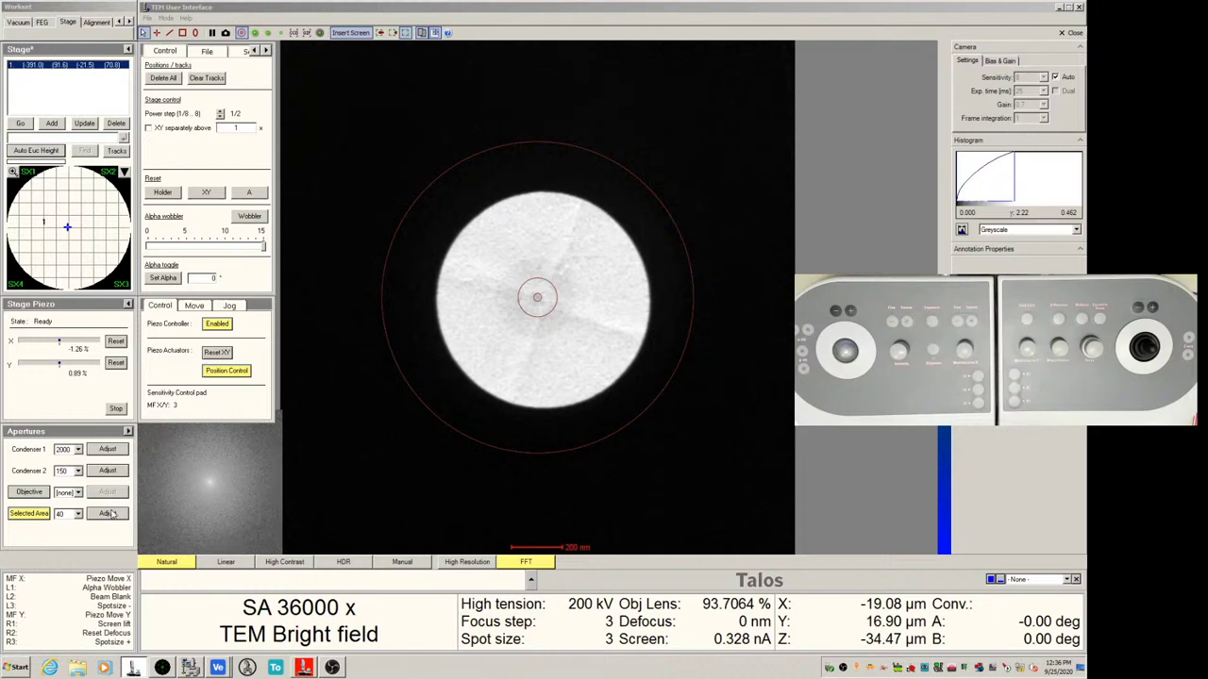
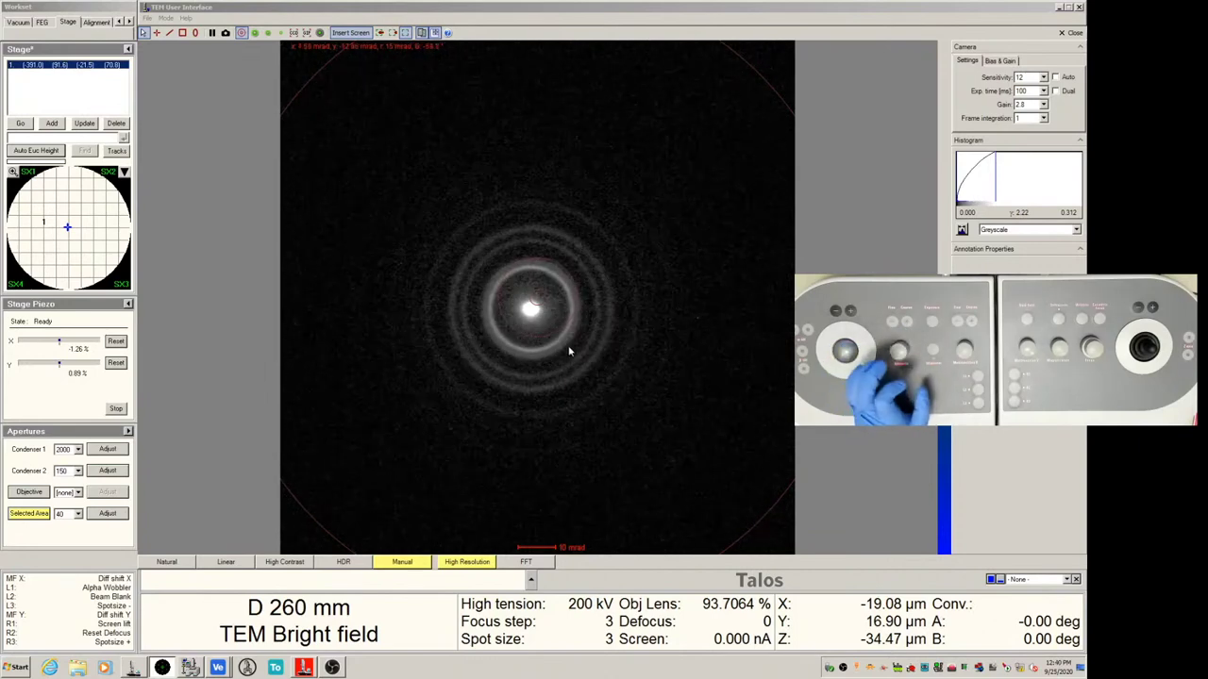
Centre the ring diffraction pattern on the screen using the Diffraction alignment direct alignment.
left_click(94, 22)
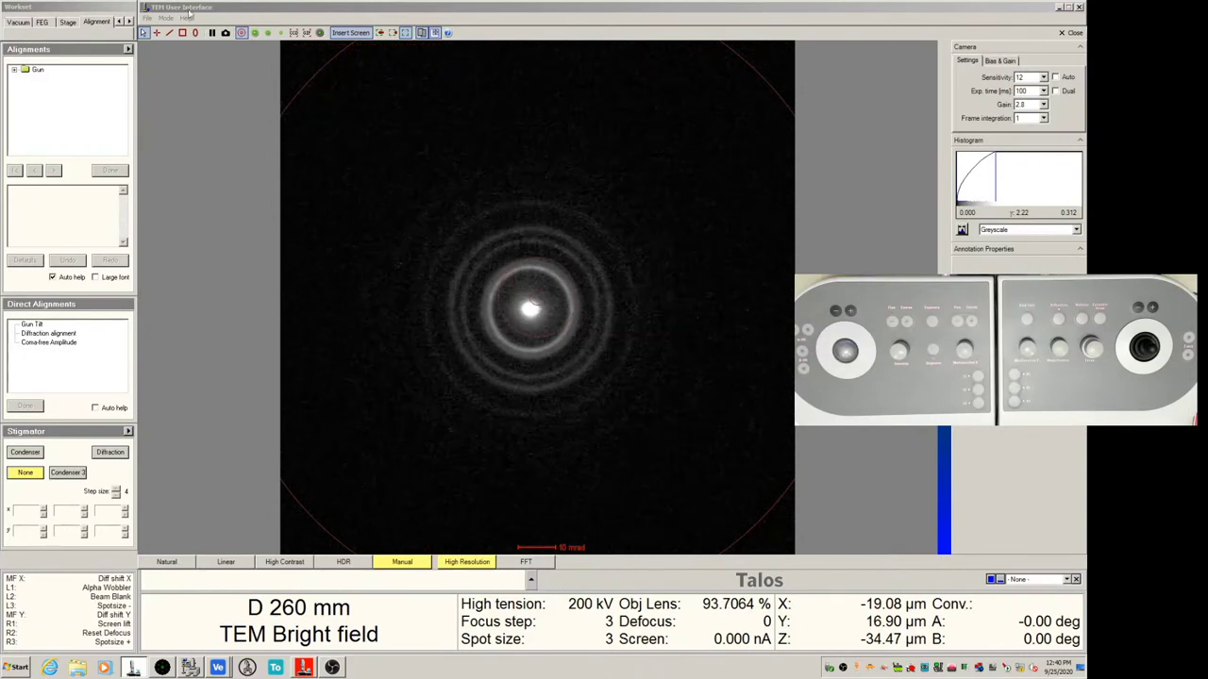
left_click(99, 23)
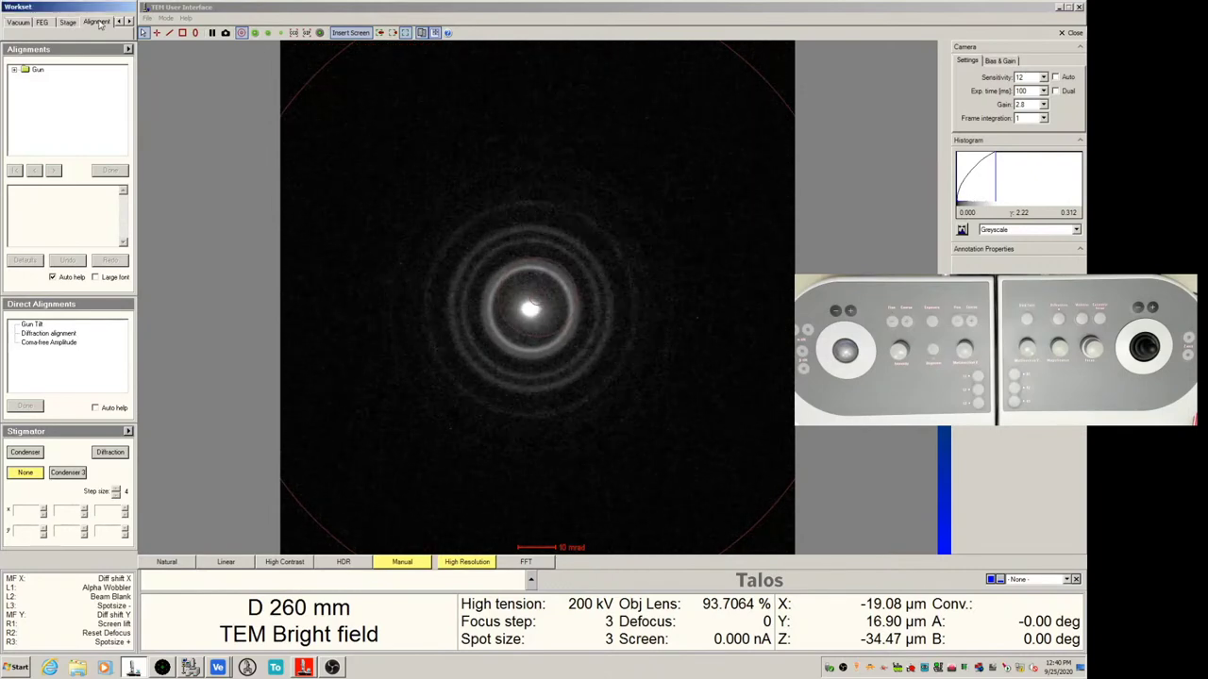
left_click(31, 304)
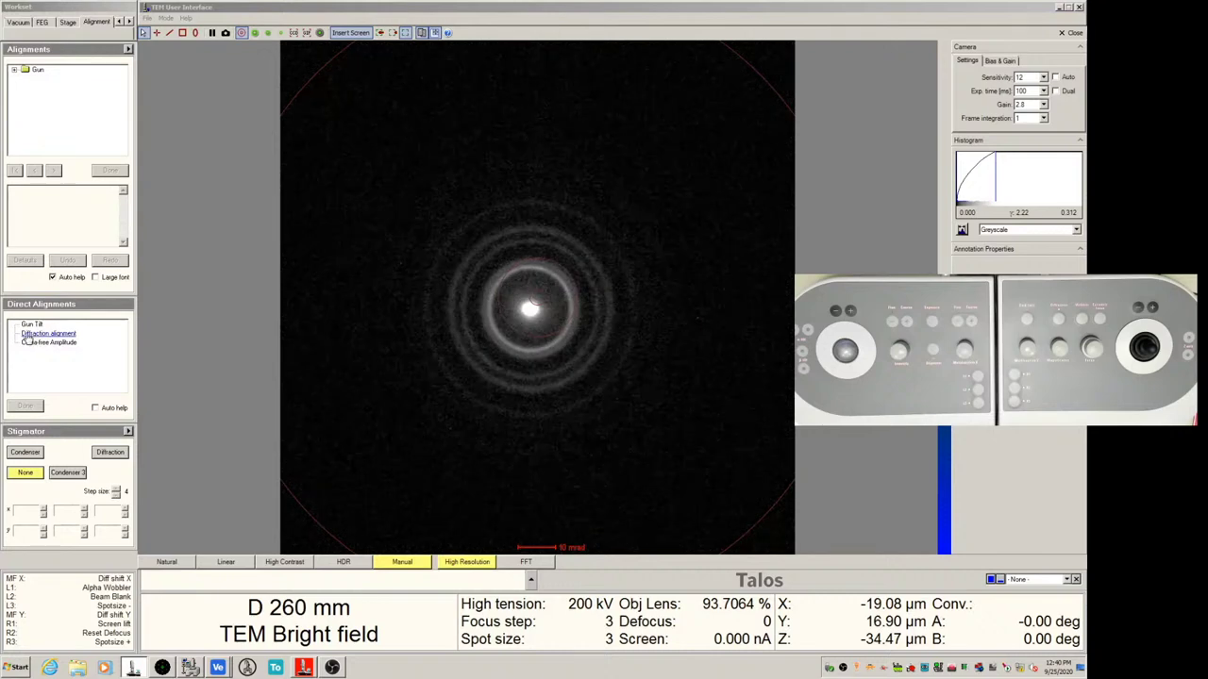
left_click(36, 336)
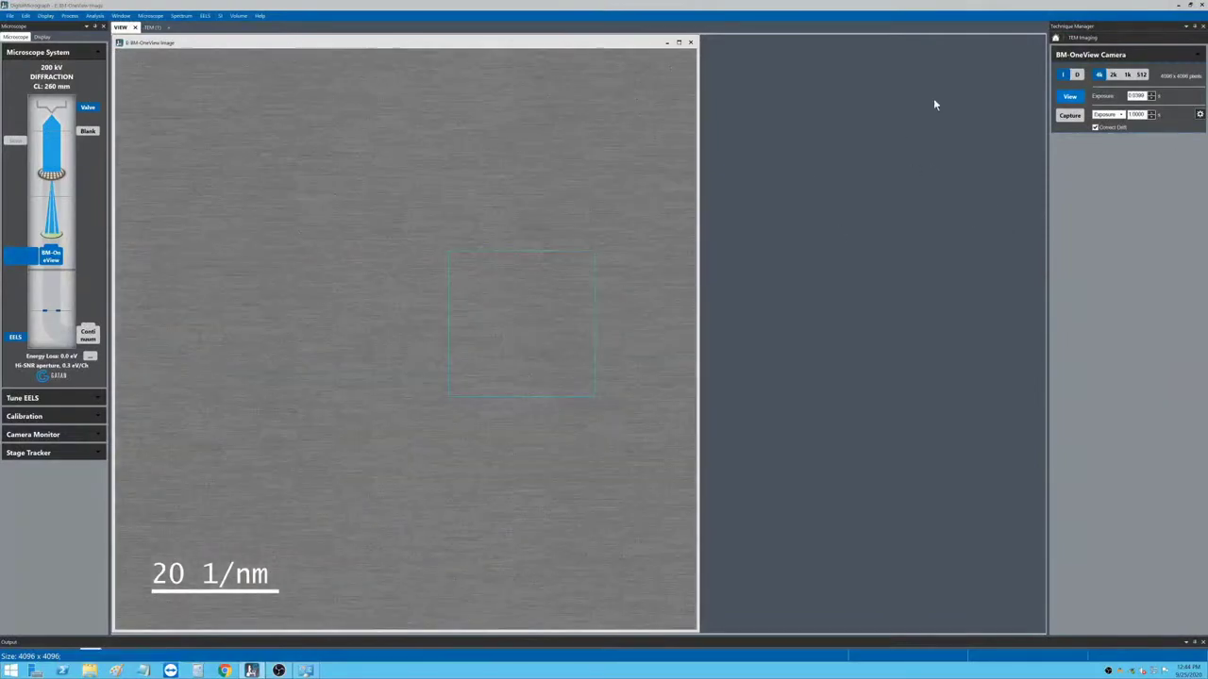
In DigitalMicrograph, set the BM-OneView camera to diffraction mode, capture the pattern at 0.5 s exposure and open the TEM (1) workspace.
left_click(1077, 74)
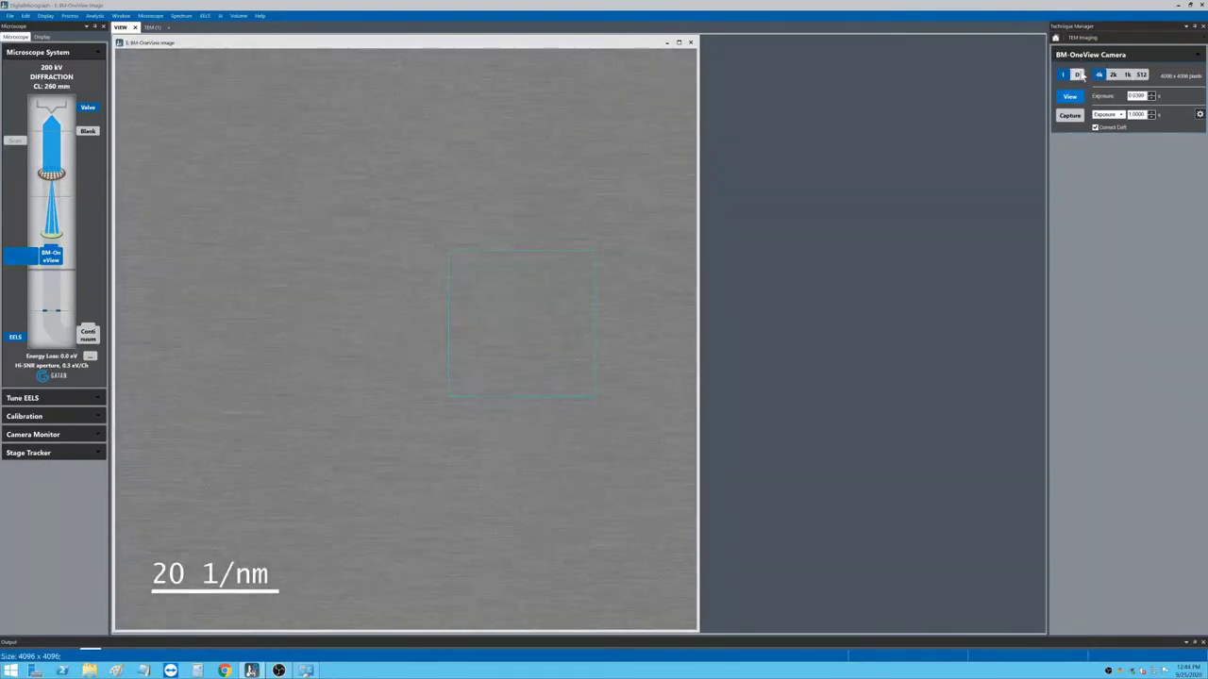
left_click(1079, 75)
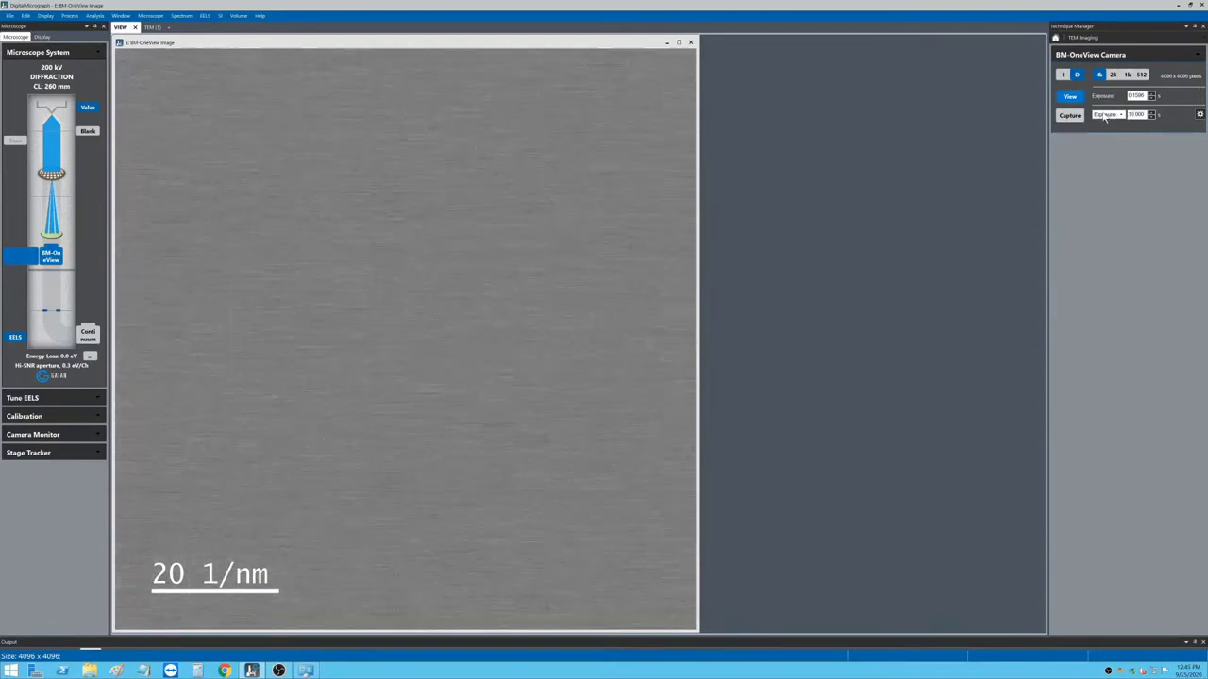
left_click(1069, 116)
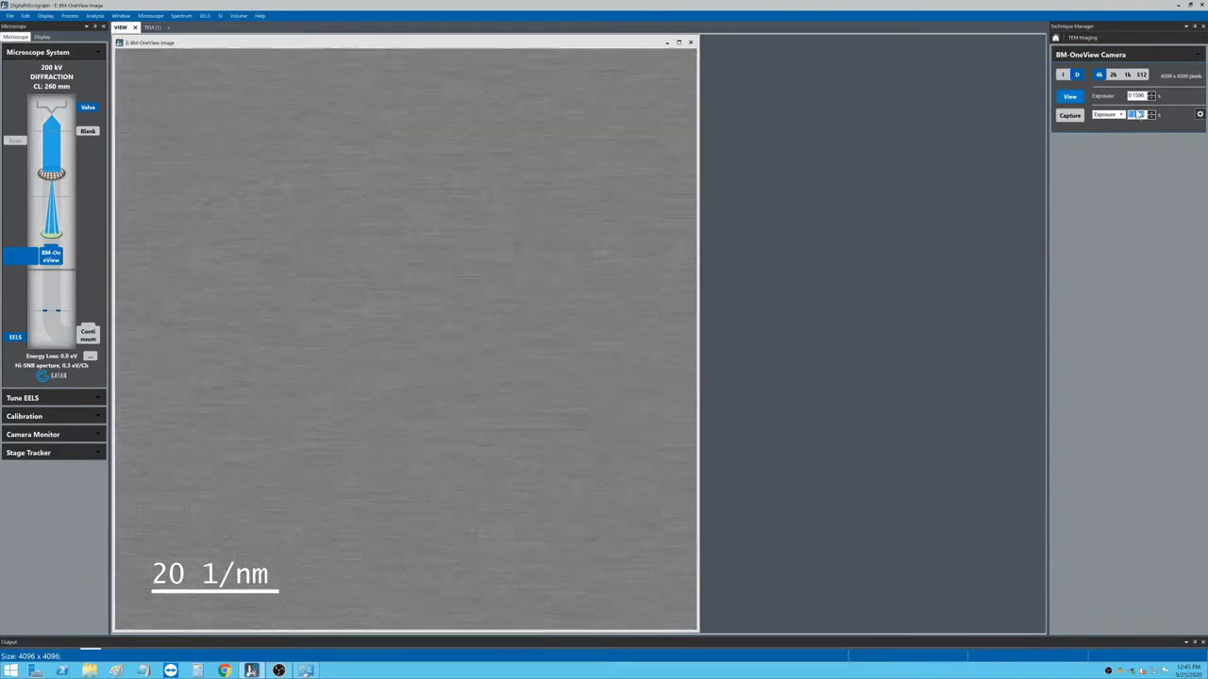
type("0.5")
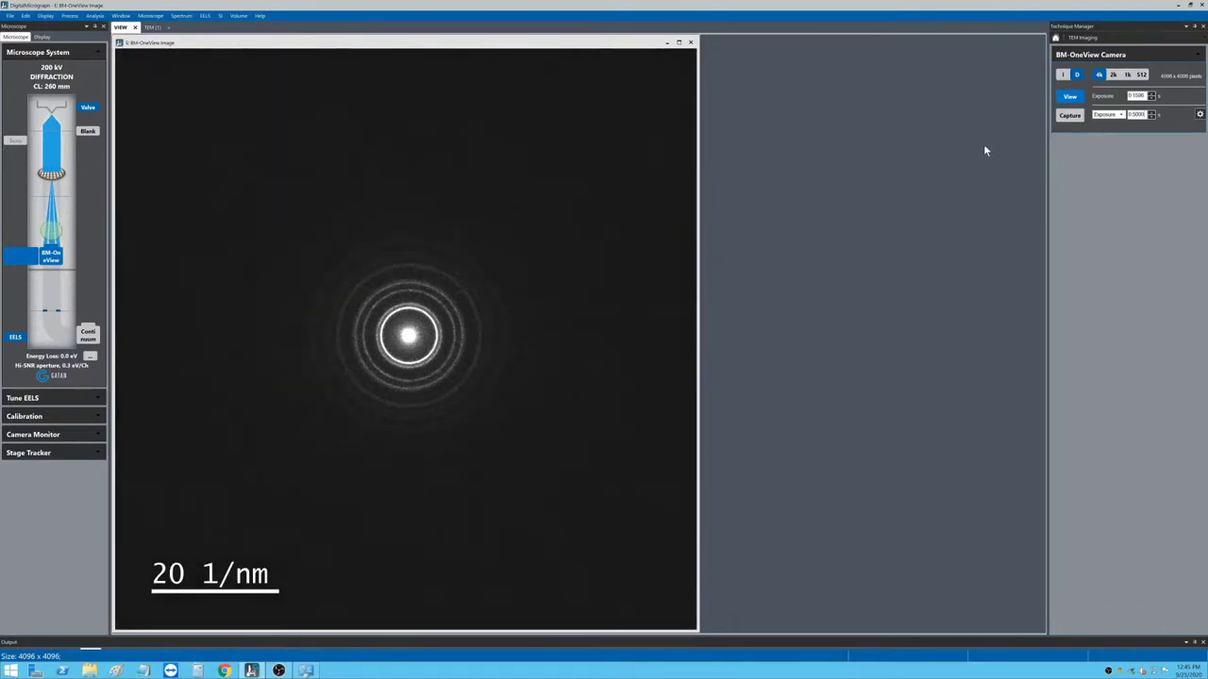
left_click(1070, 115)
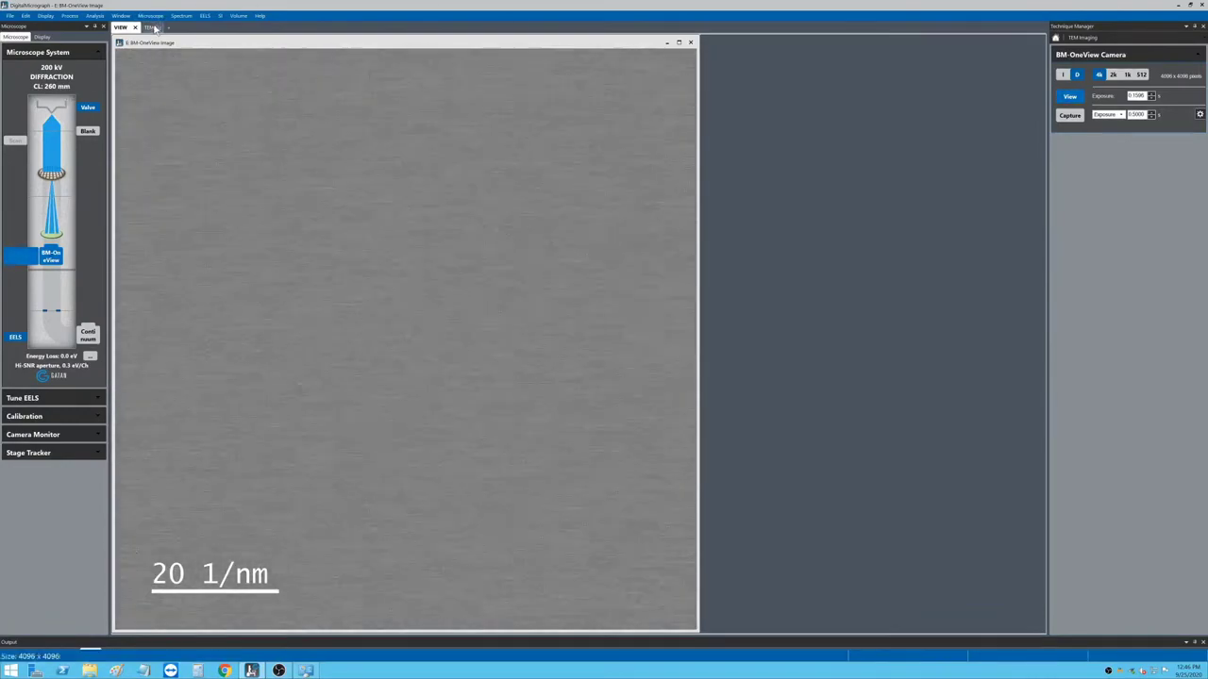
left_click(155, 28)
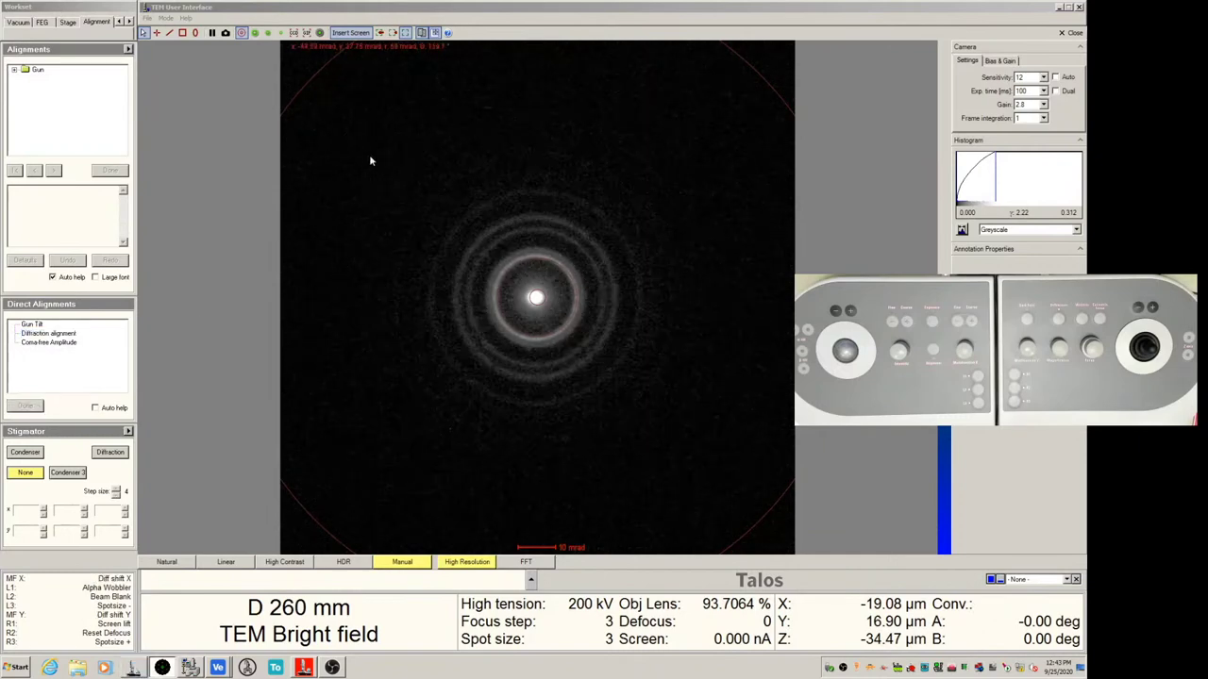
In the TEM User Interface, insert the beamstop halfway and use Diffraction alignment to shift the pattern's central spot behind its tip.
left_click(341, 34)
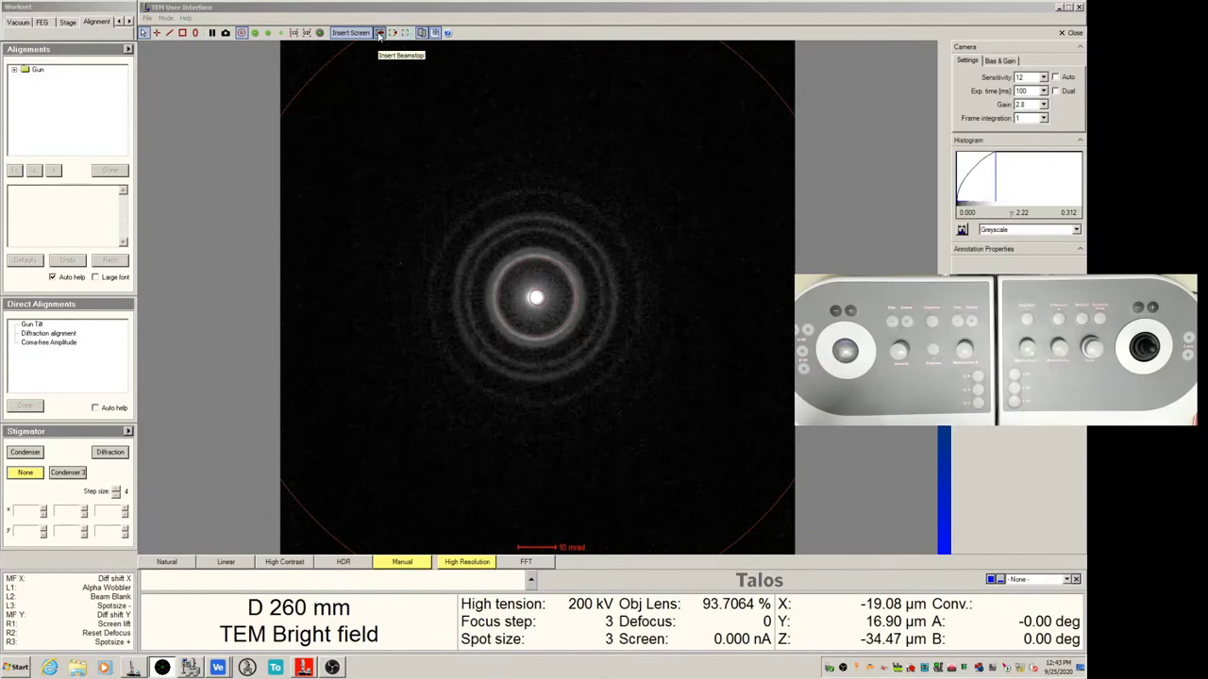
left_click(379, 33)
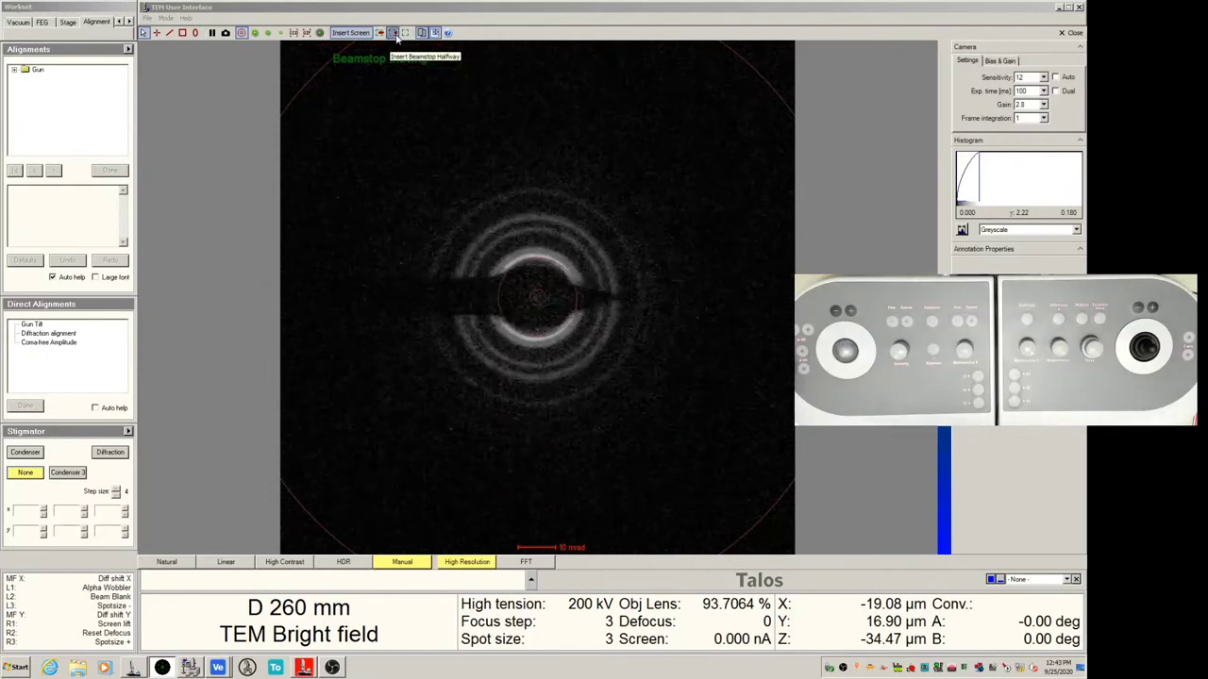
left_click(394, 33)
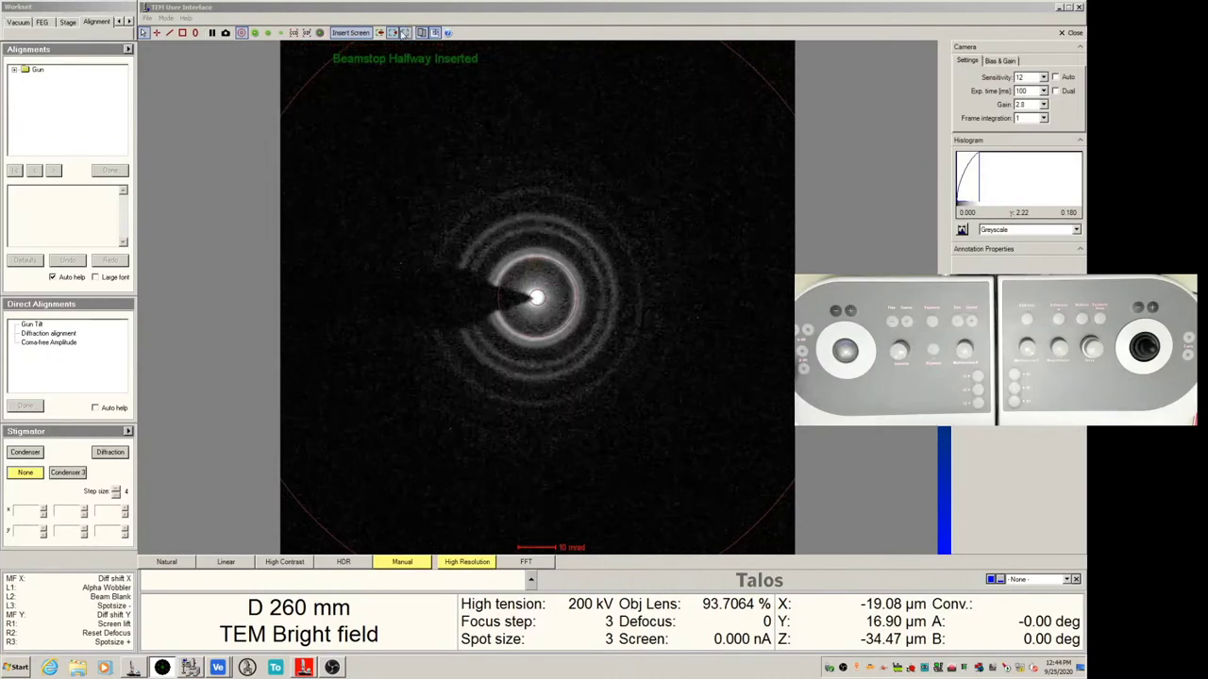
left_click(49, 334)
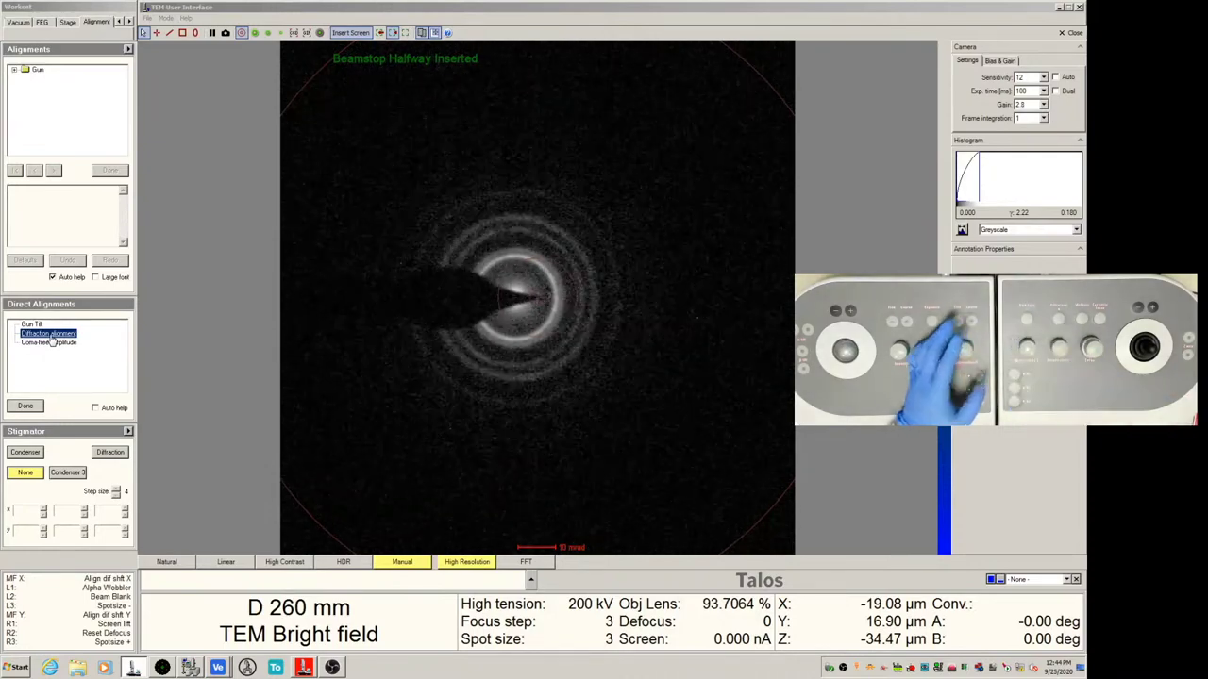
left_click(25, 406)
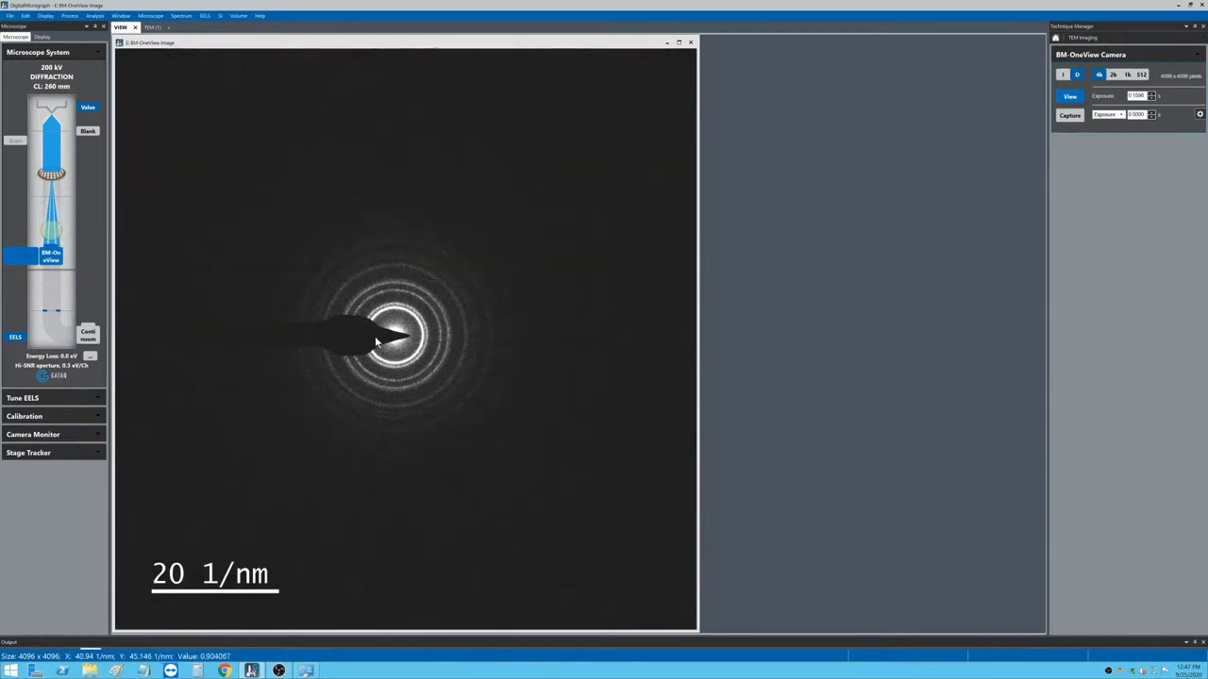
Capture the beamstop diffraction pattern at 0.5 s exposure in DigitalMicrograph and place the new image beside the earlier diffraction capture.
left_click(1073, 116)
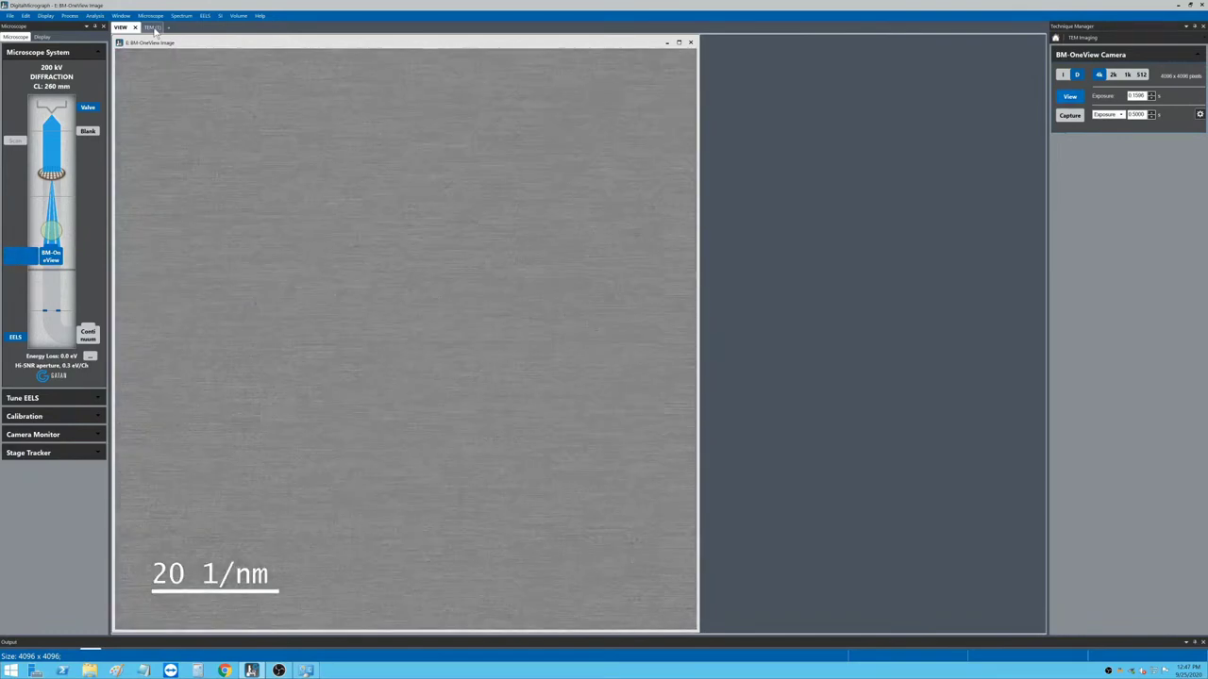
left_click(151, 27)
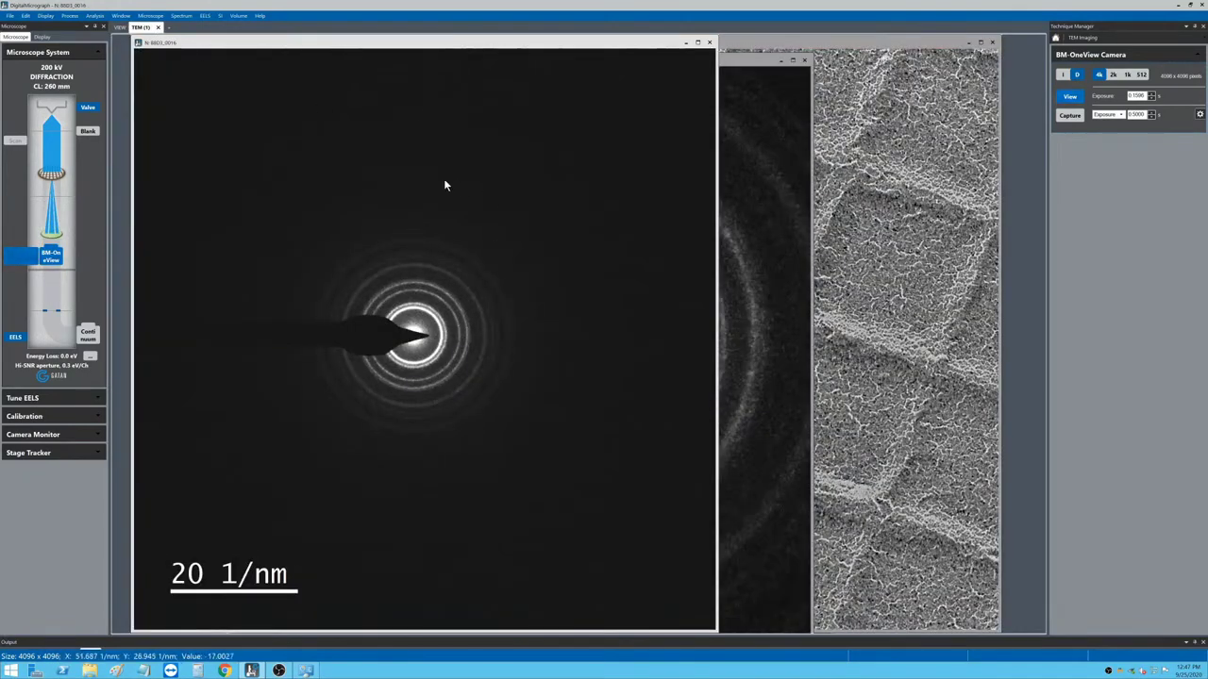
left_click_drag(392, 44, 793, 74)
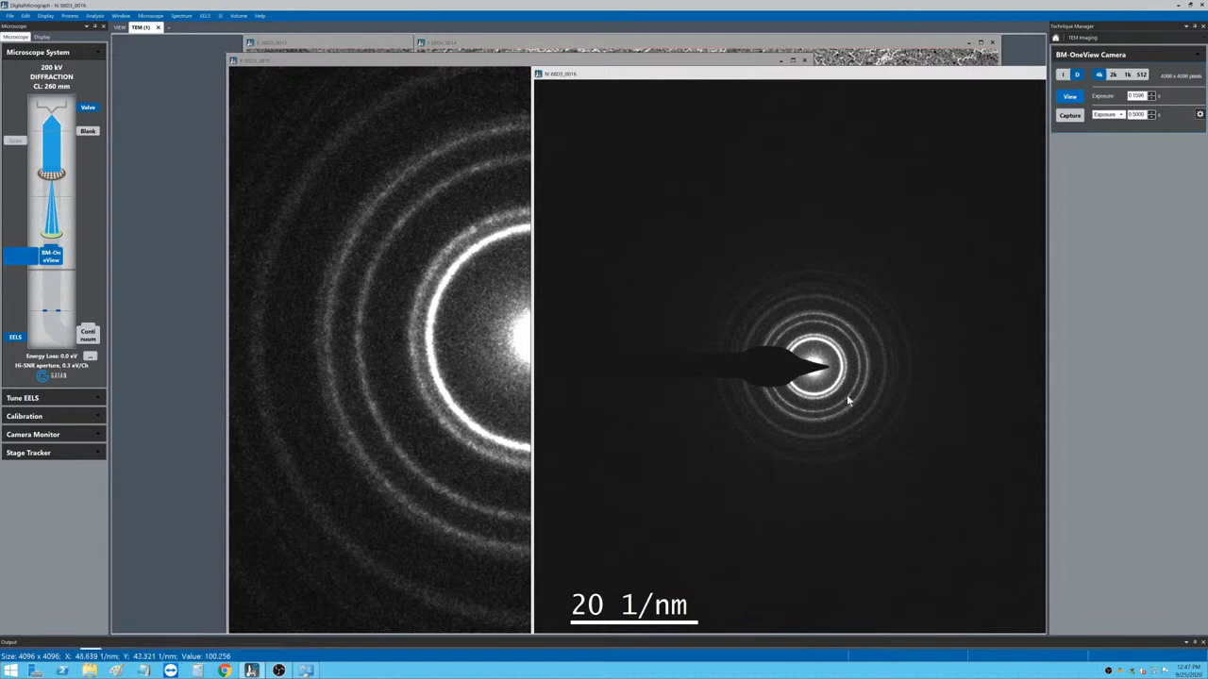
Inspect the rings around the beamstop in the new diffraction capture up close and return to the whole pattern.
scroll(809, 368, "up", 2)
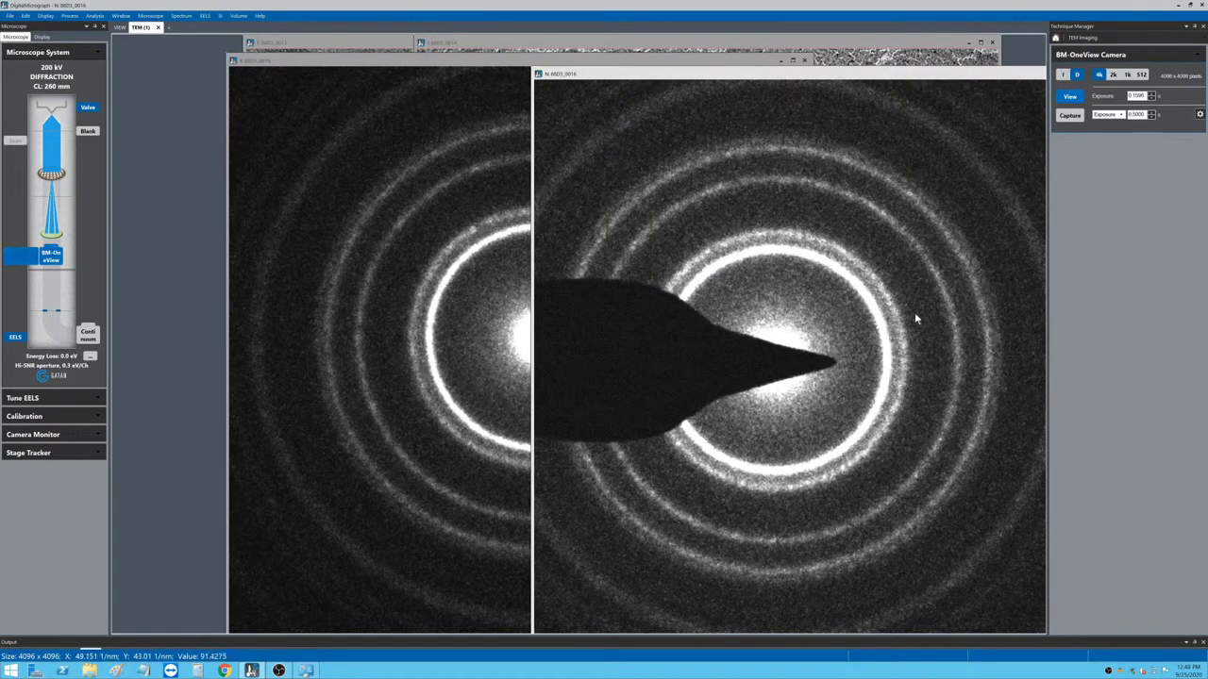
scroll(914, 314, "down", 2)
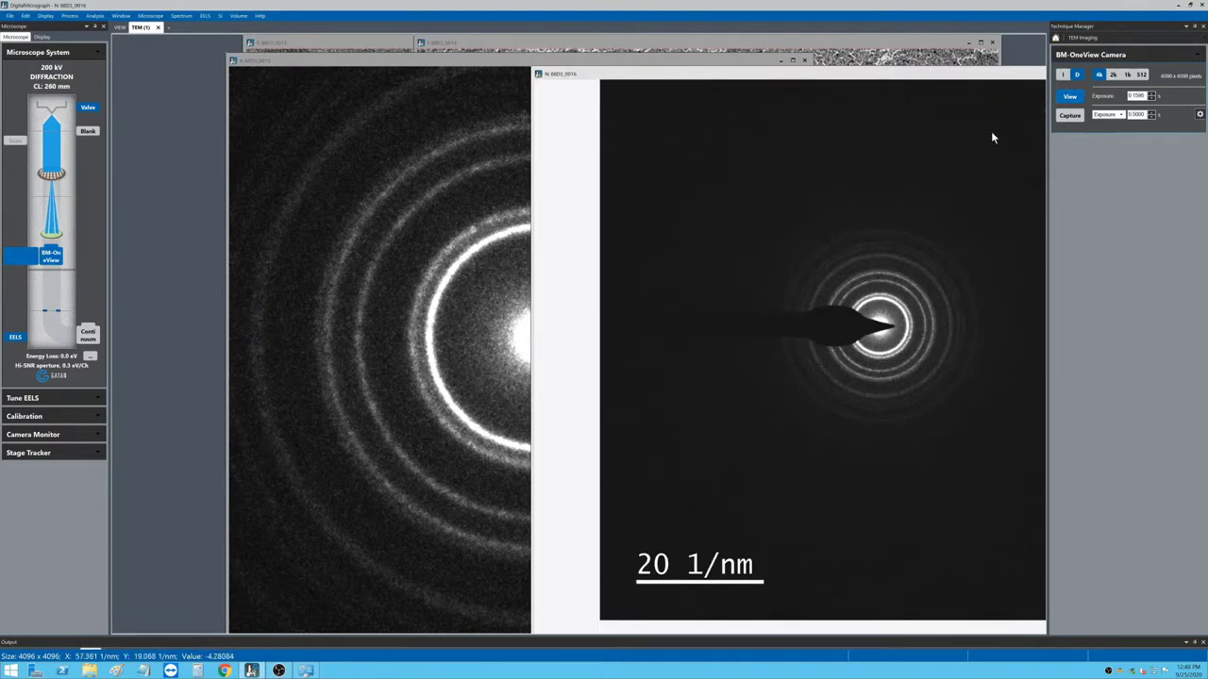
double_click(982, 82)
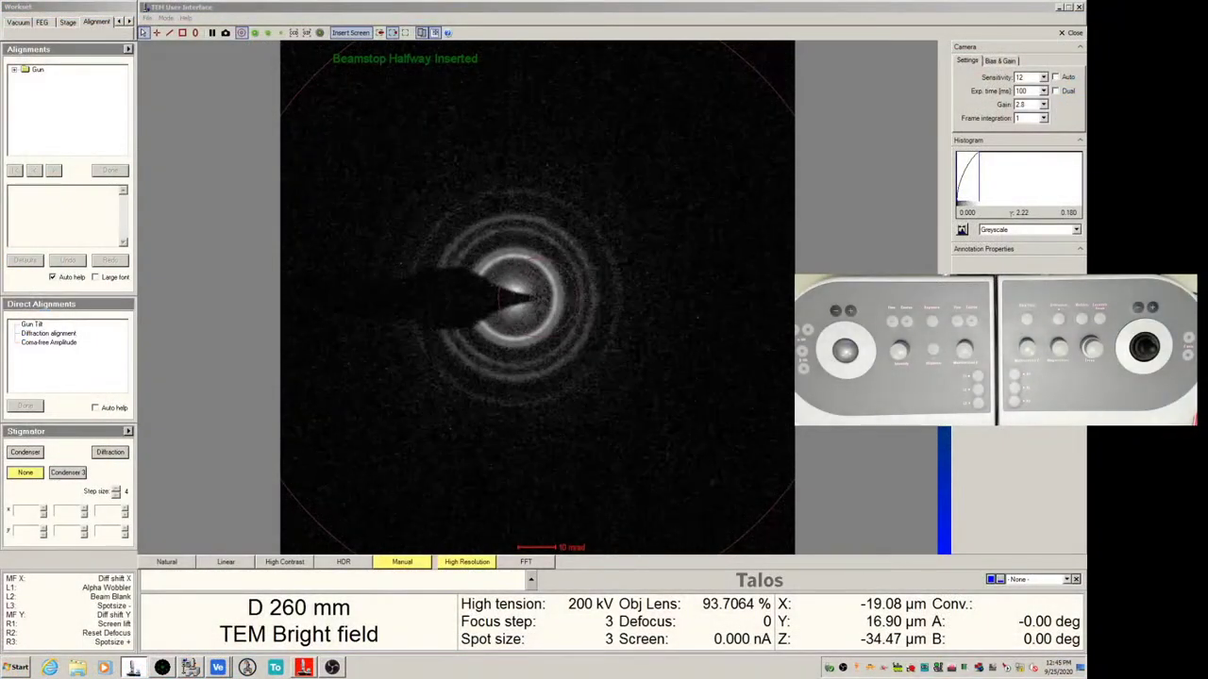
Switch back to the TEM User Interface and retract the beamstop.
left_click(412, 176)
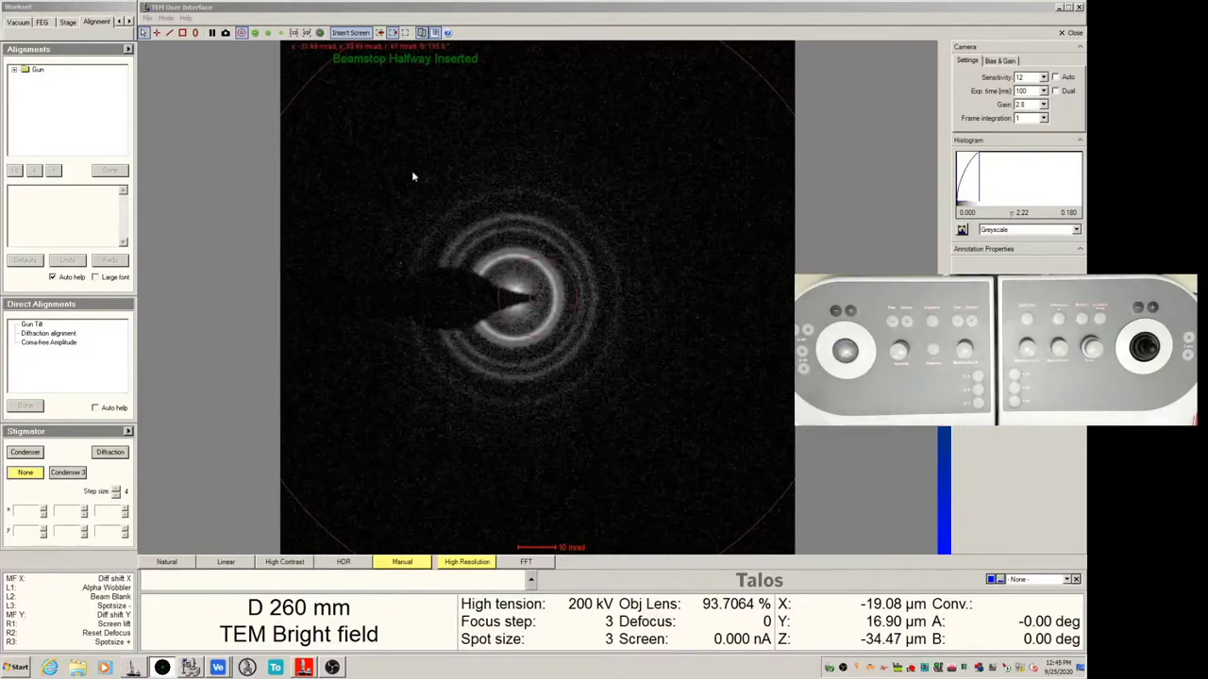
left_click(406, 33)
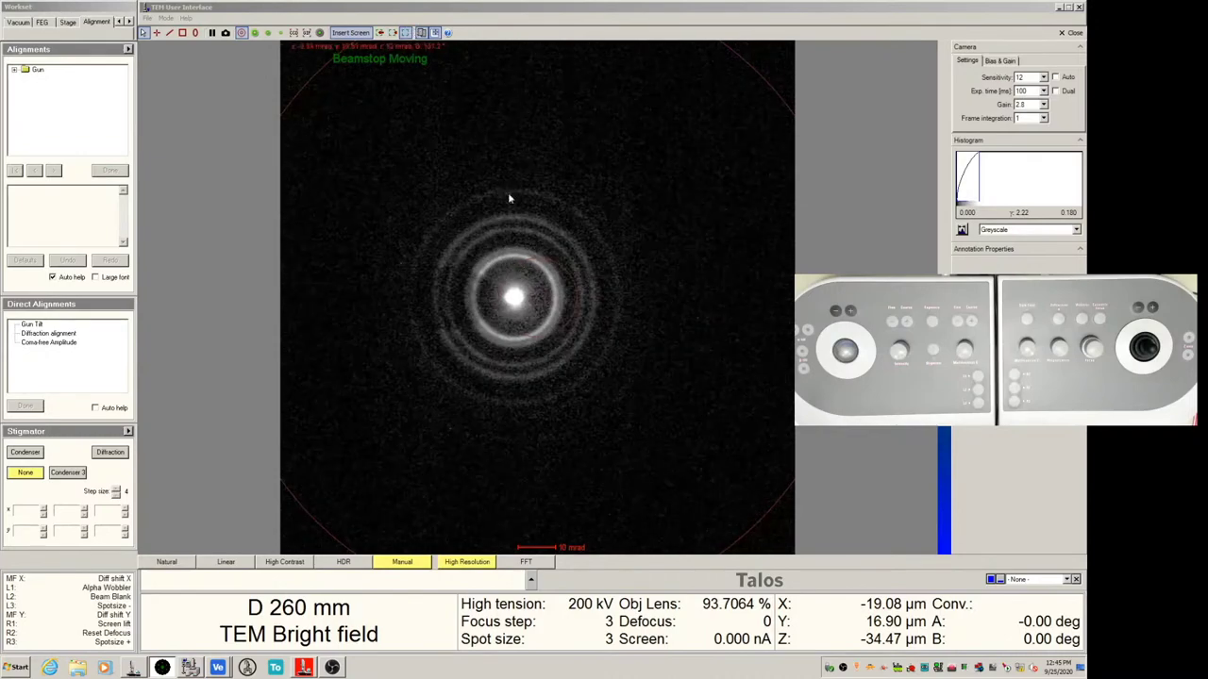
Centre the diffraction pattern's central spot with Diffraction alignment and insert the 30 objective aperture.
left_click(49, 334)
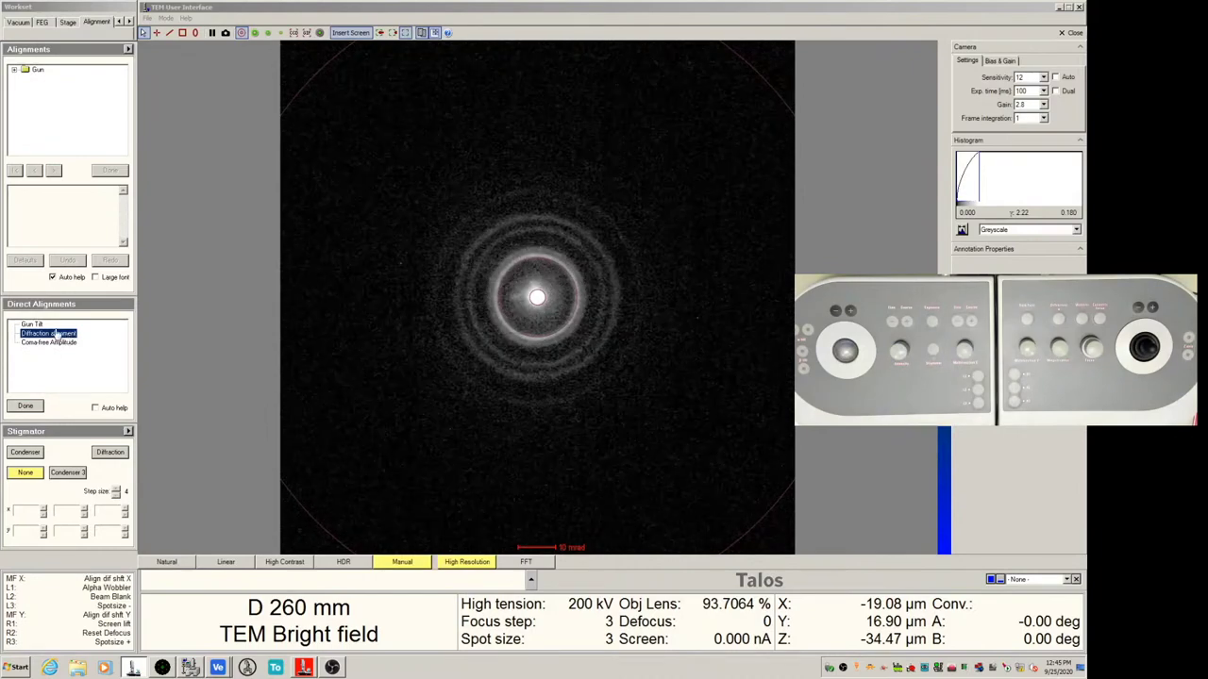
left_click(68, 22)
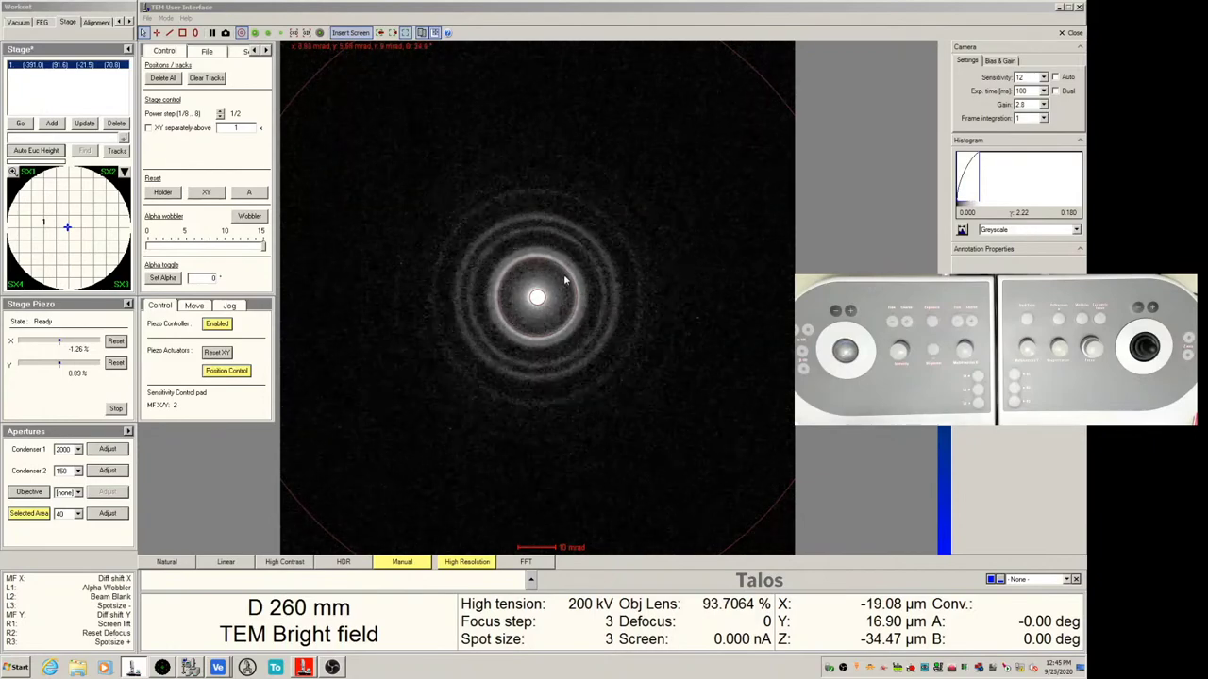
left_click(79, 493)
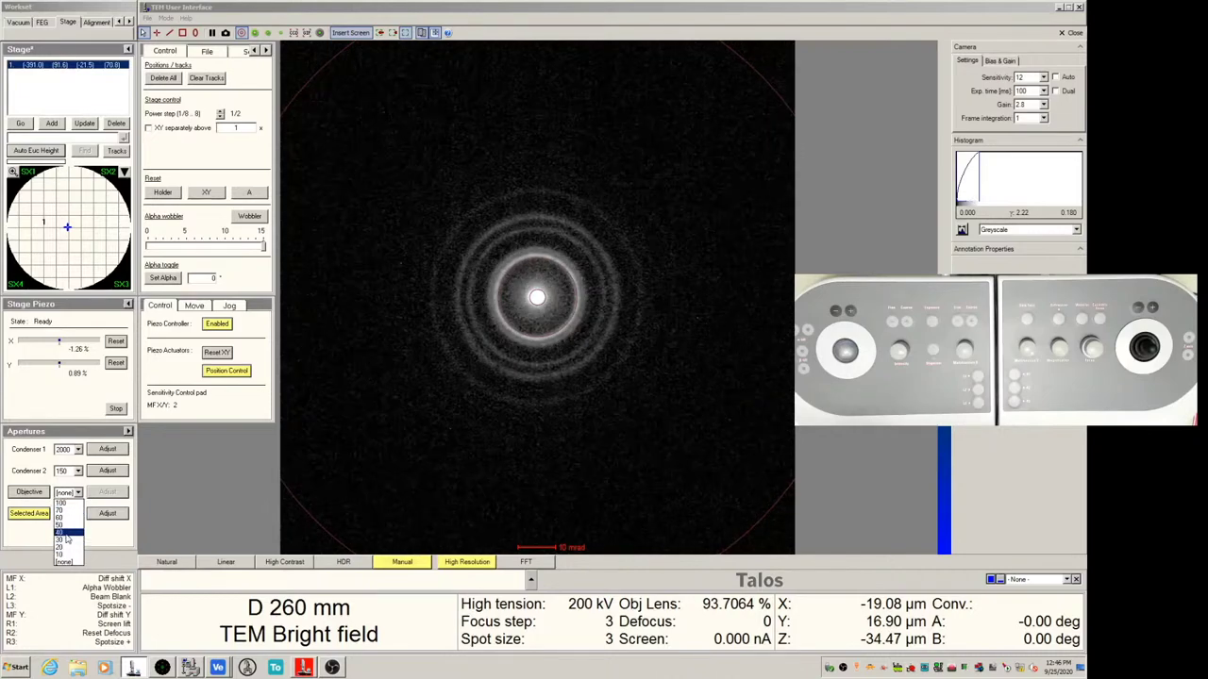
left_click(66, 539)
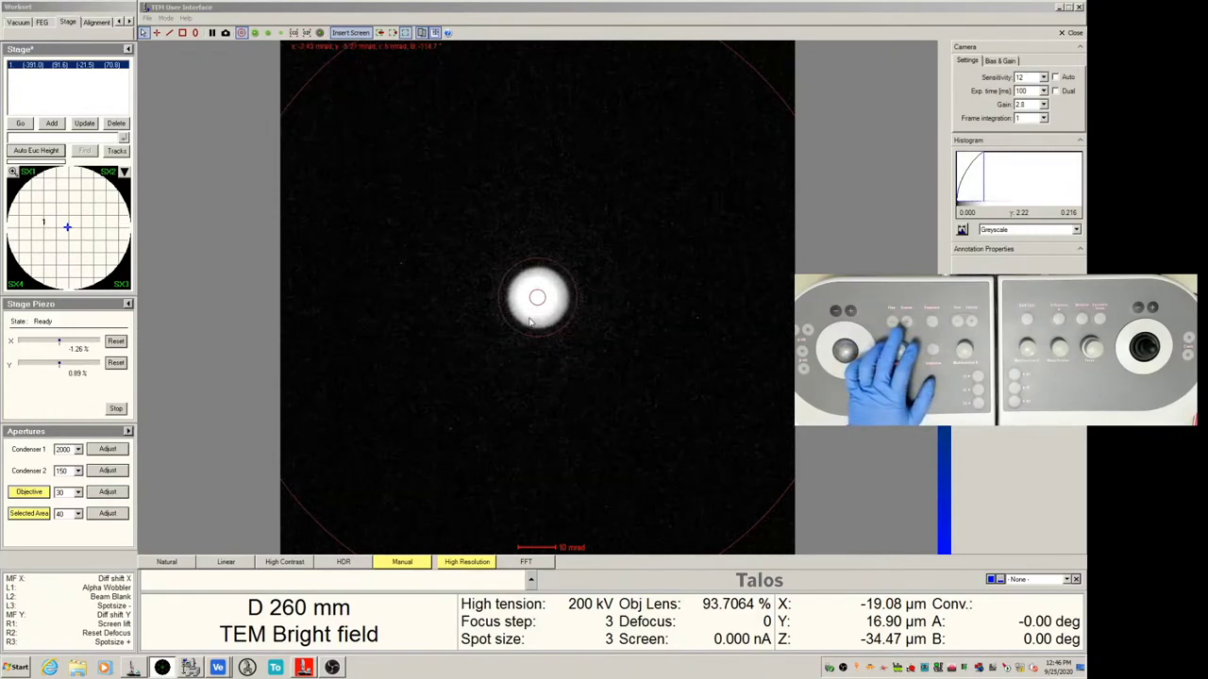
Adjust the 30 objective aperture so it sits centred around the central diffraction spot.
left_click(162, 562)
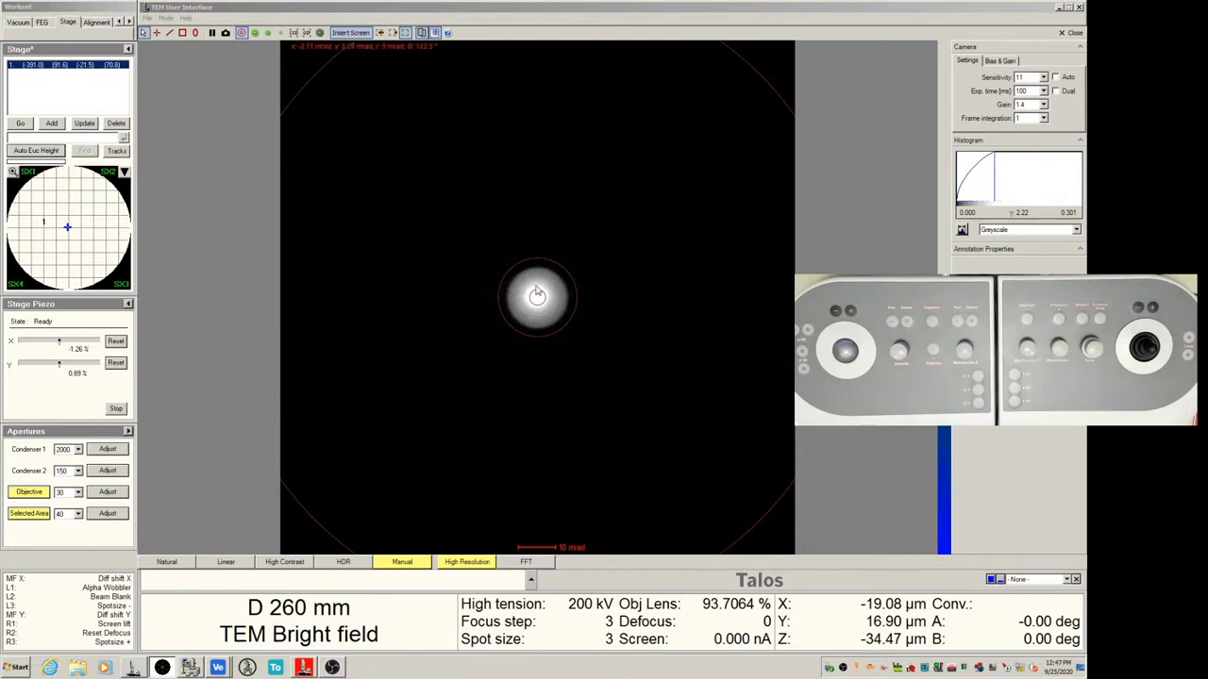
left_click(106, 493)
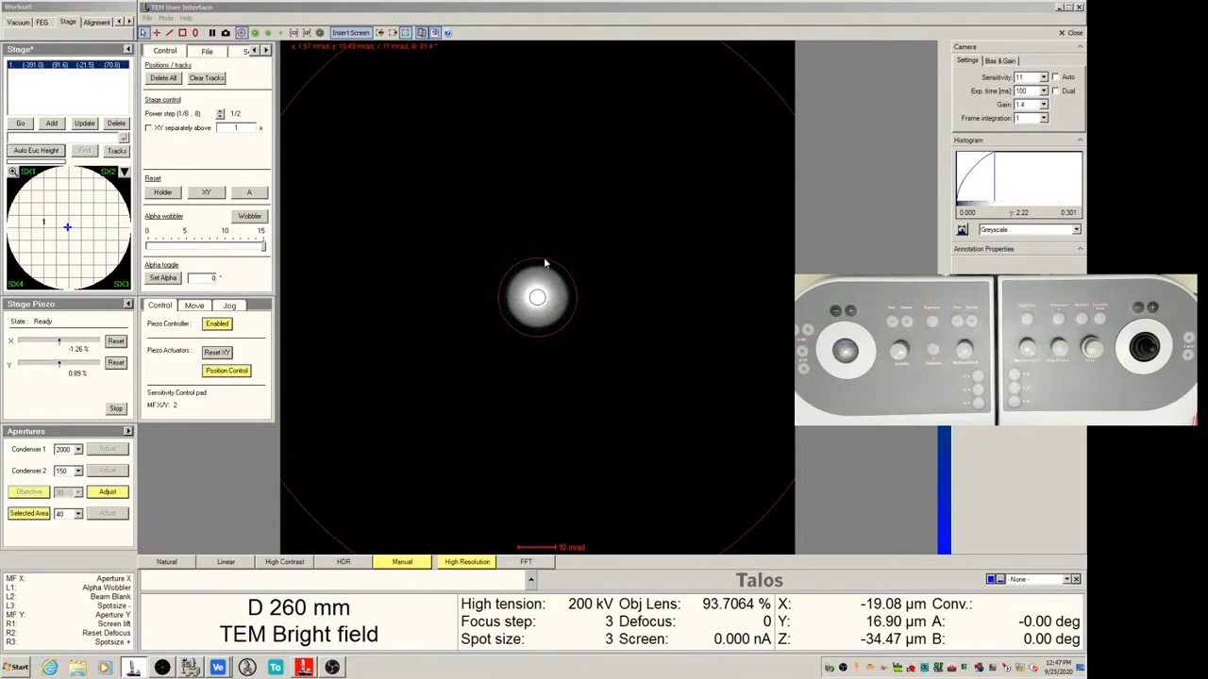
left_click(108, 492)
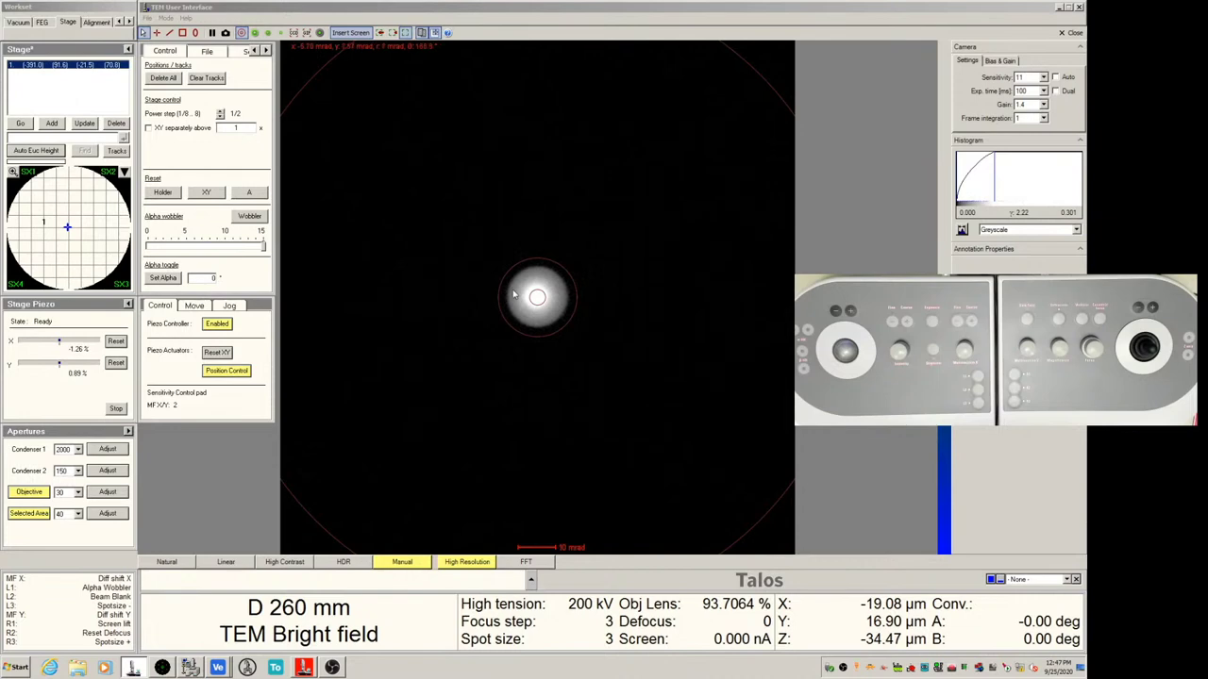
Change the objective aperture to 100 and centre it around the diffraction rings.
left_click(66, 493)
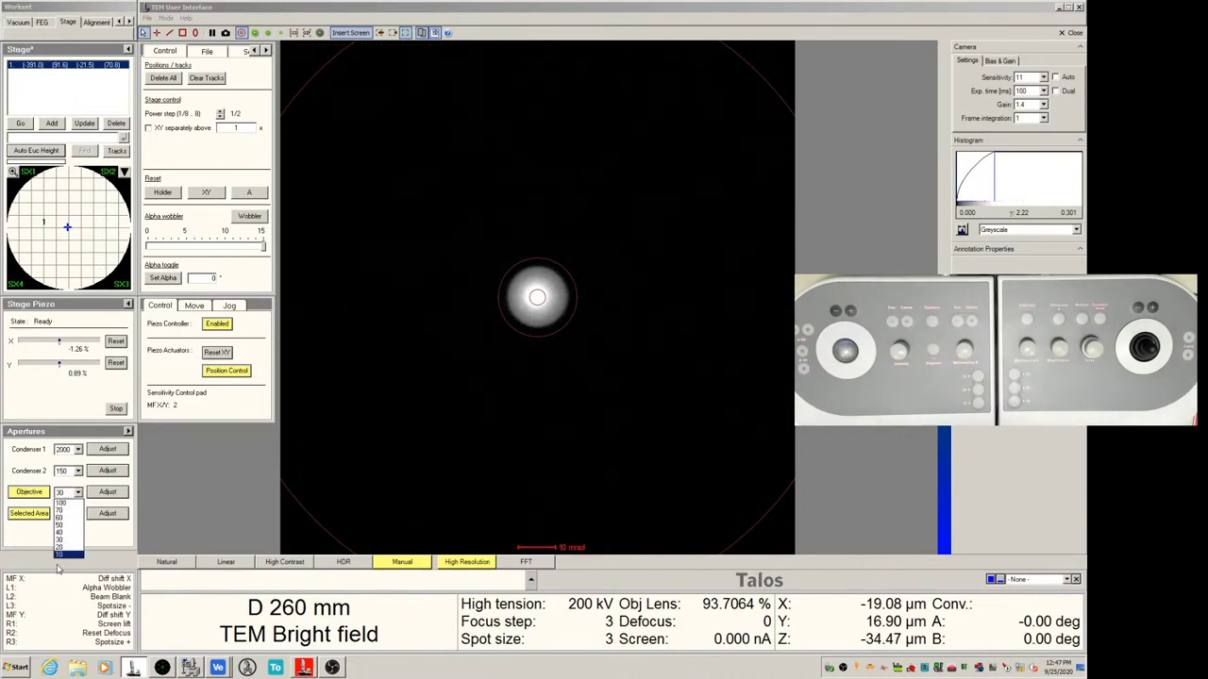
left_click(74, 507)
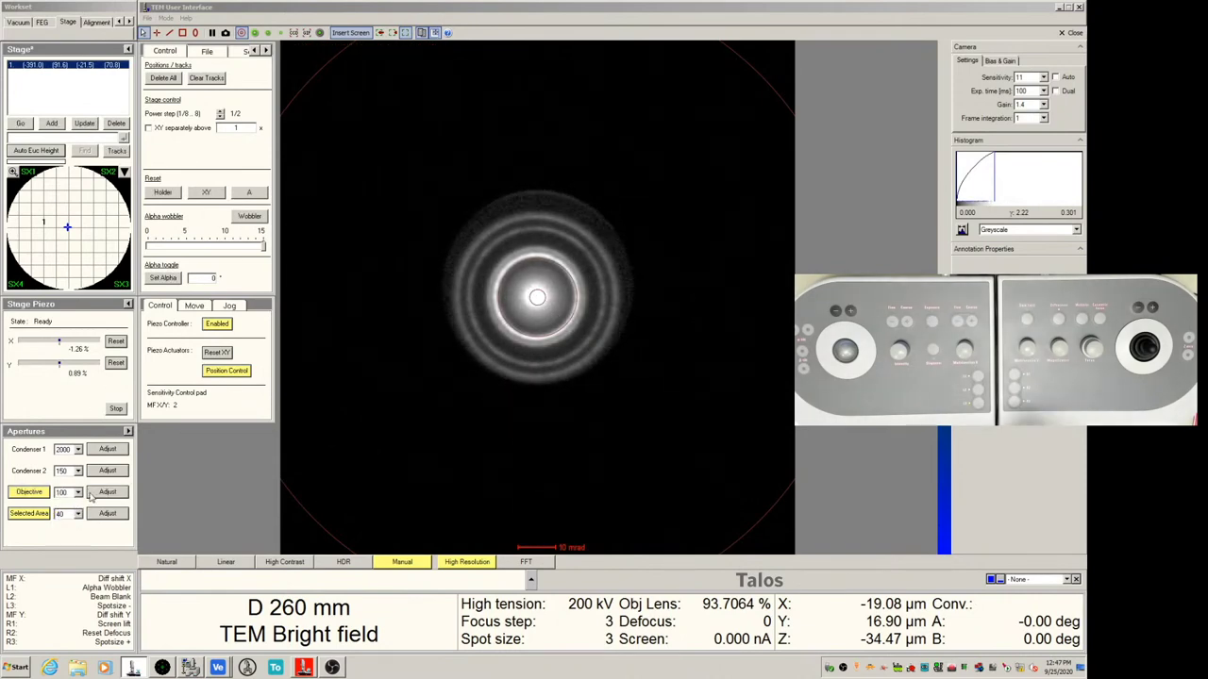
left_click(92, 495)
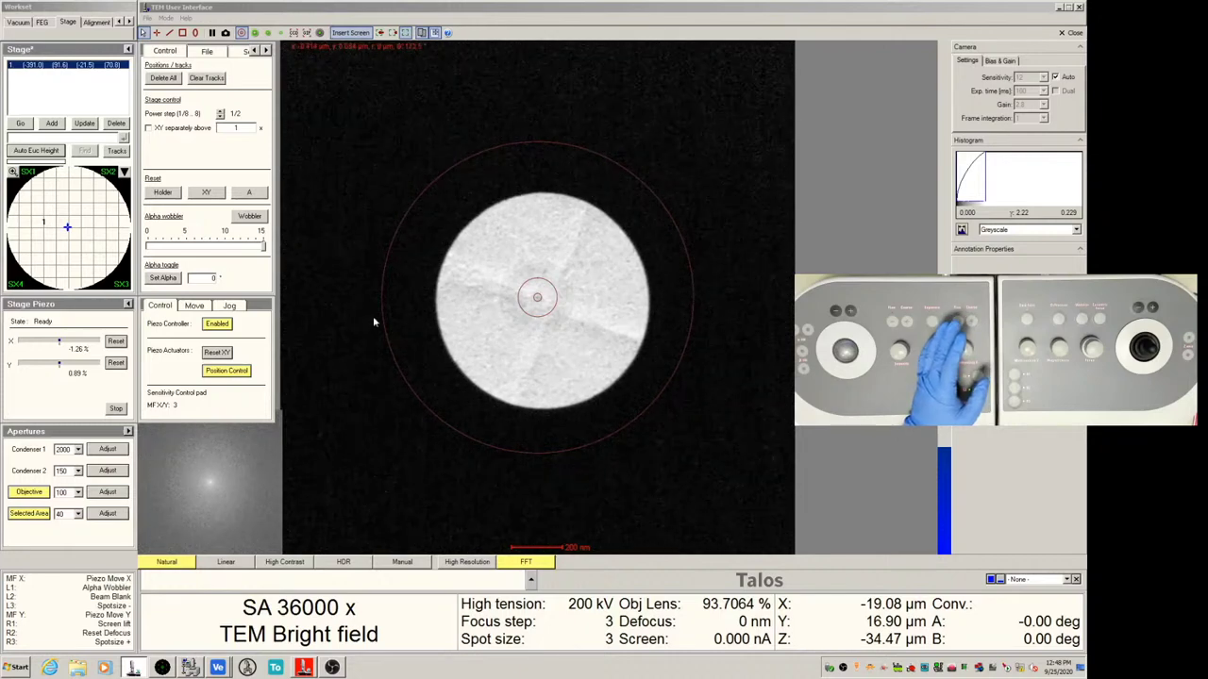
Retract the selected area aperture and compare the SA 36000 x image with the objective aperture out and at 30.
left_click(23, 515)
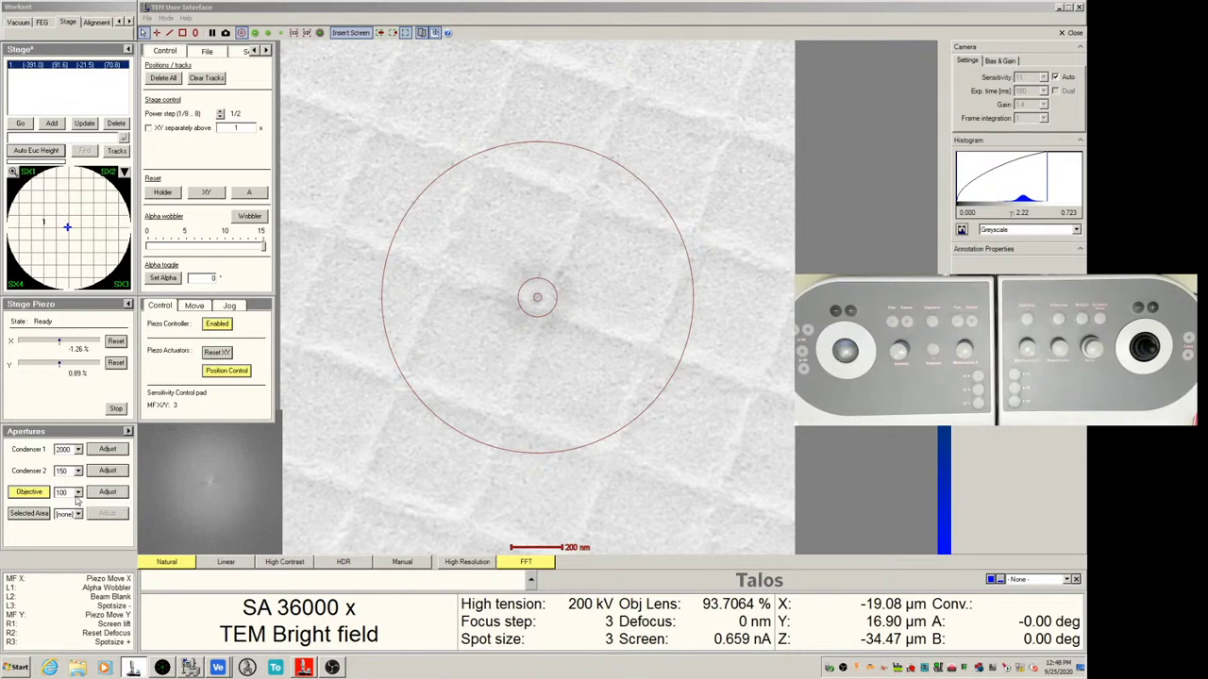
left_click(29, 492)
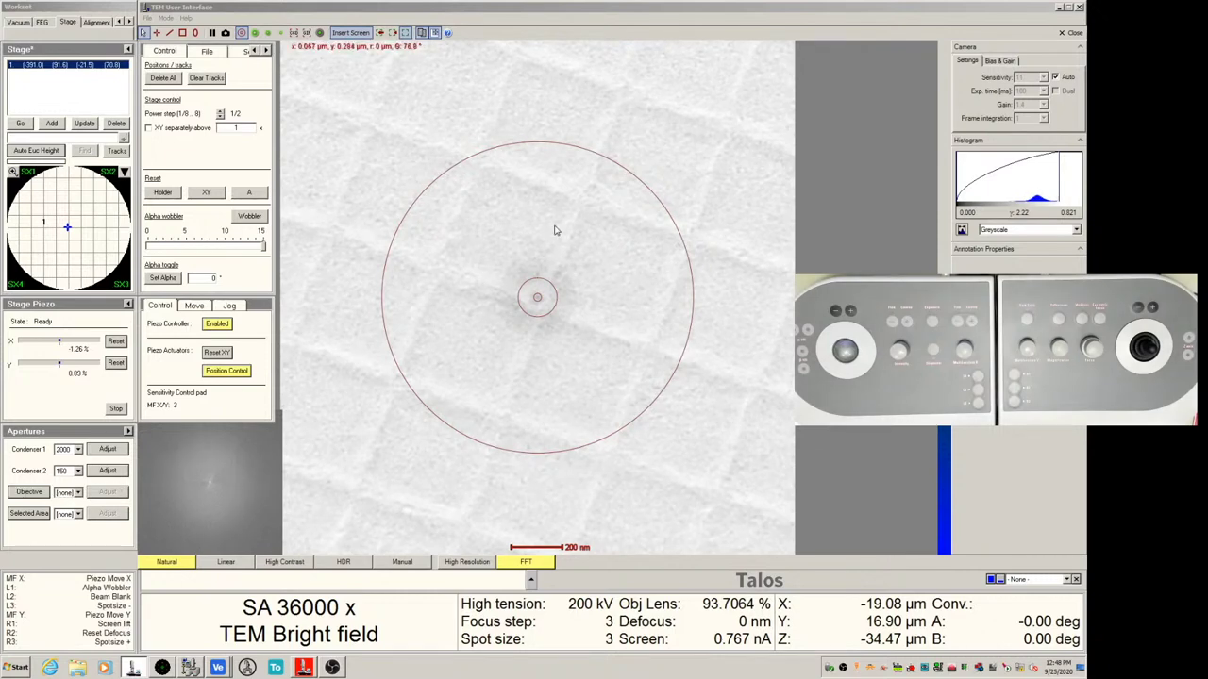
left_click(77, 492)
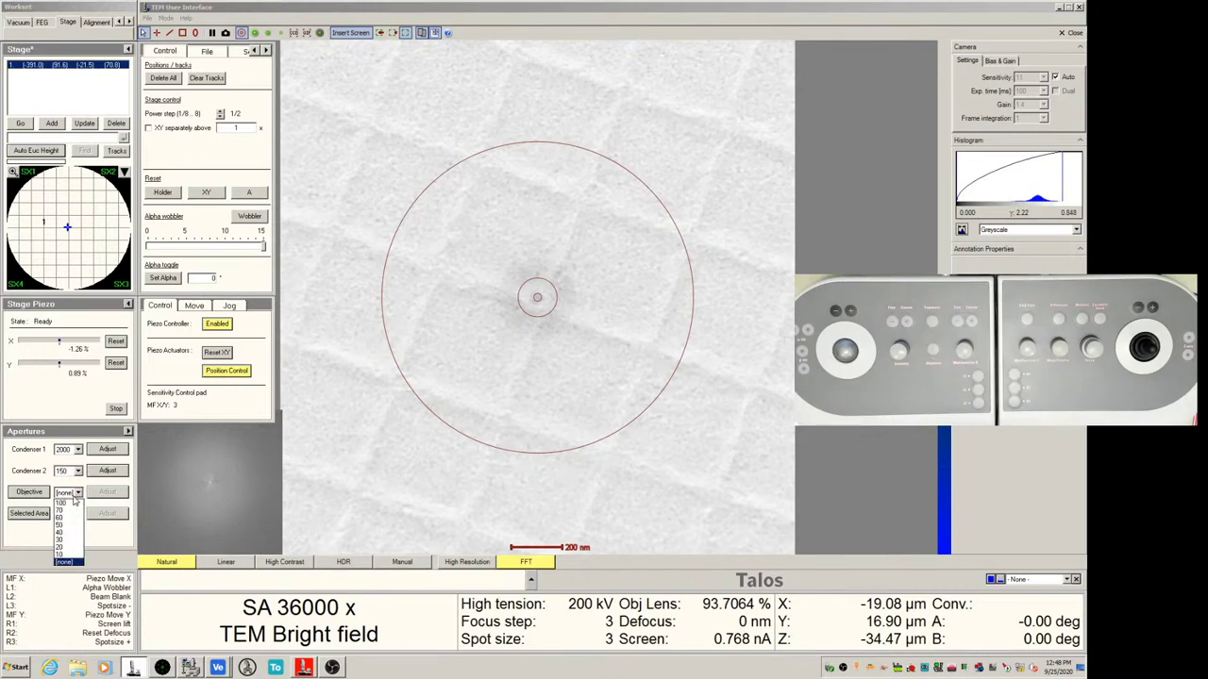
left_click(66, 541)
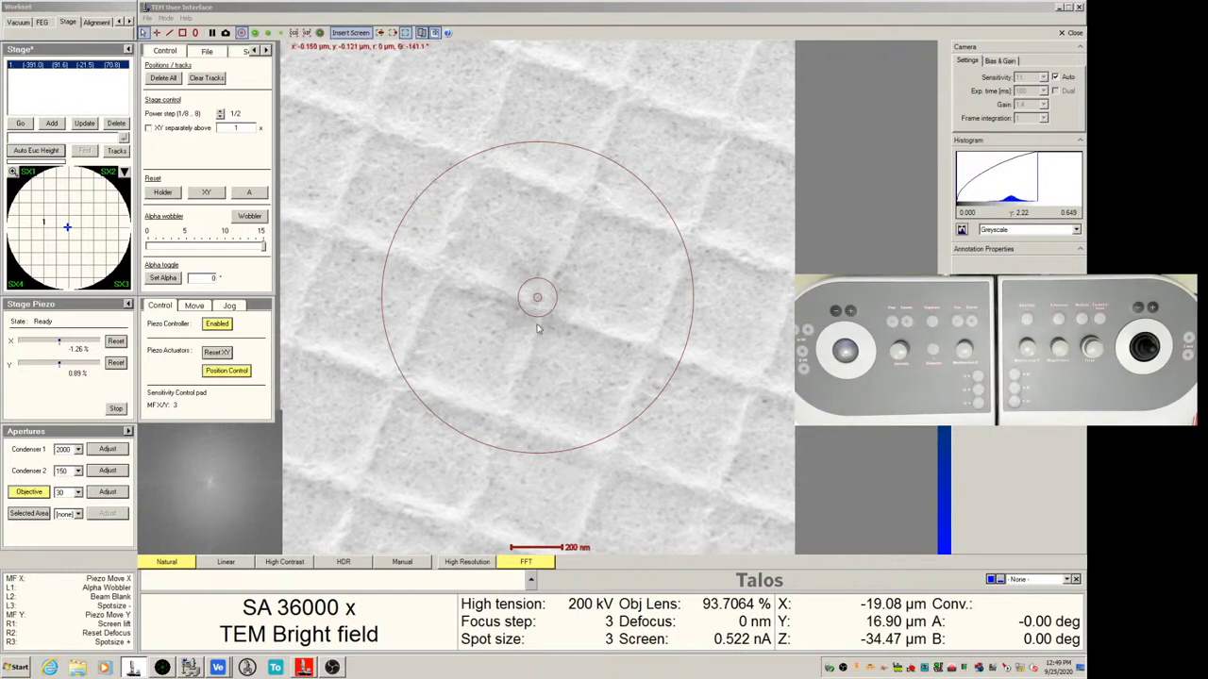
left_click(32, 496)
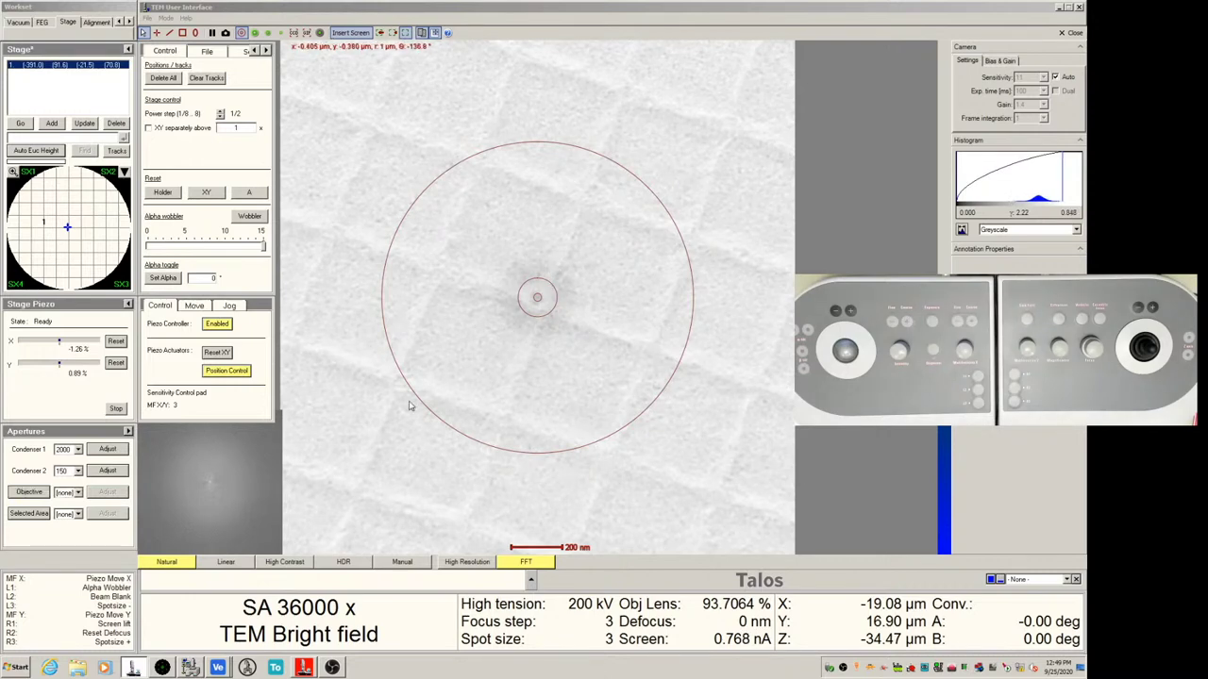
Shift the reinserted 30 objective aperture off the central spot onto part of the diffraction rings and retract the selected area aperture.
left_click(36, 494)
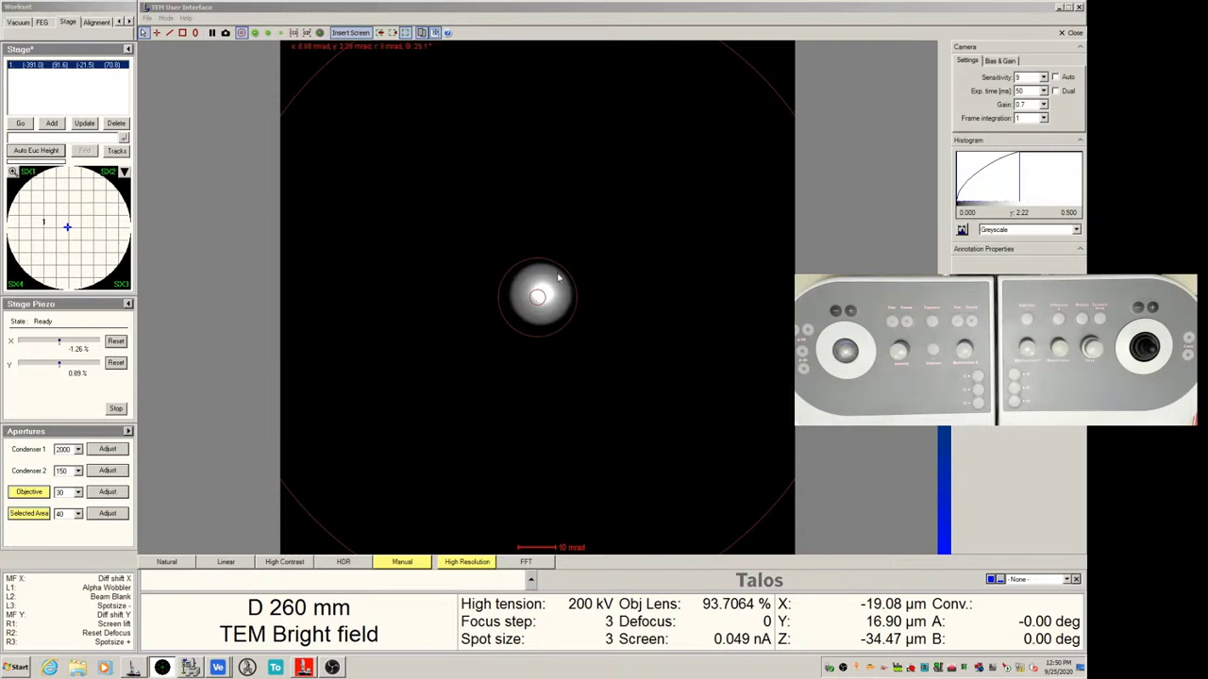
left_click(109, 493)
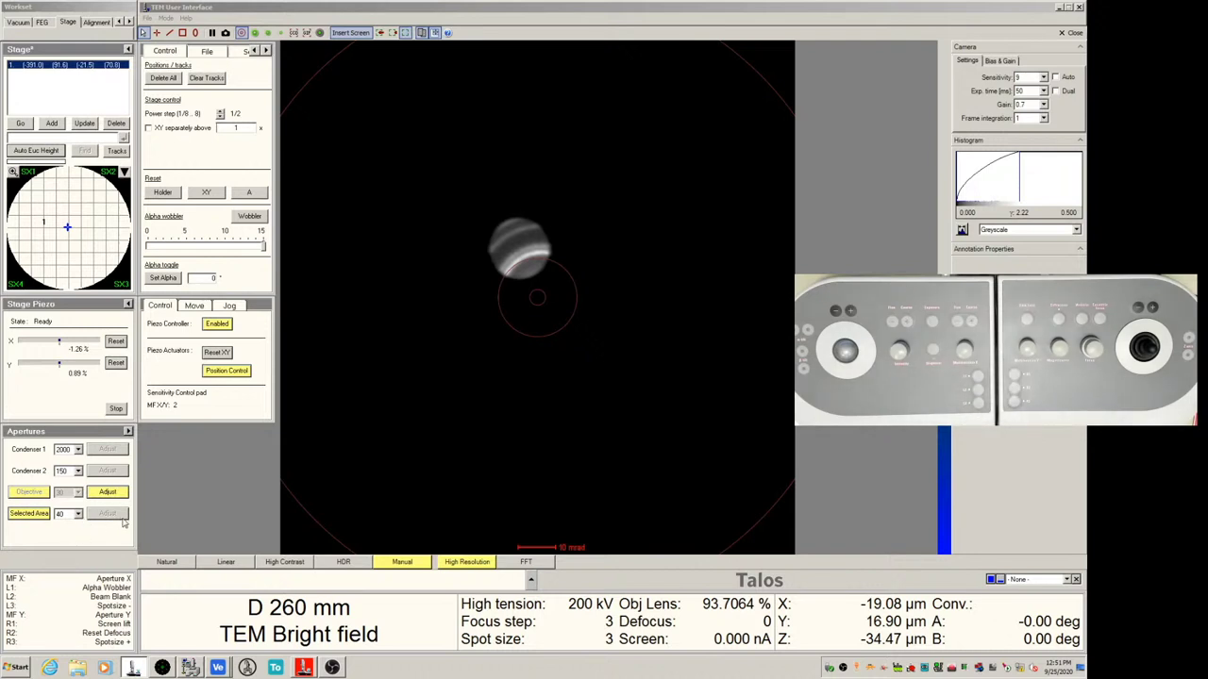
left_click(116, 498)
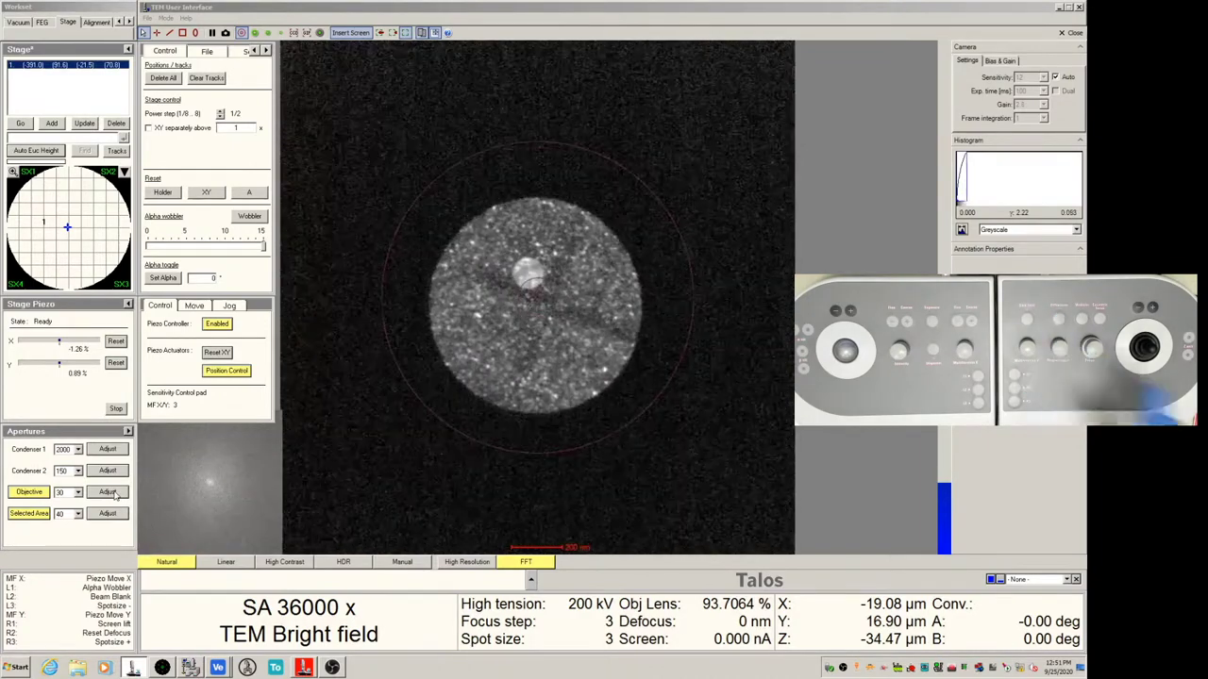
left_click(30, 515)
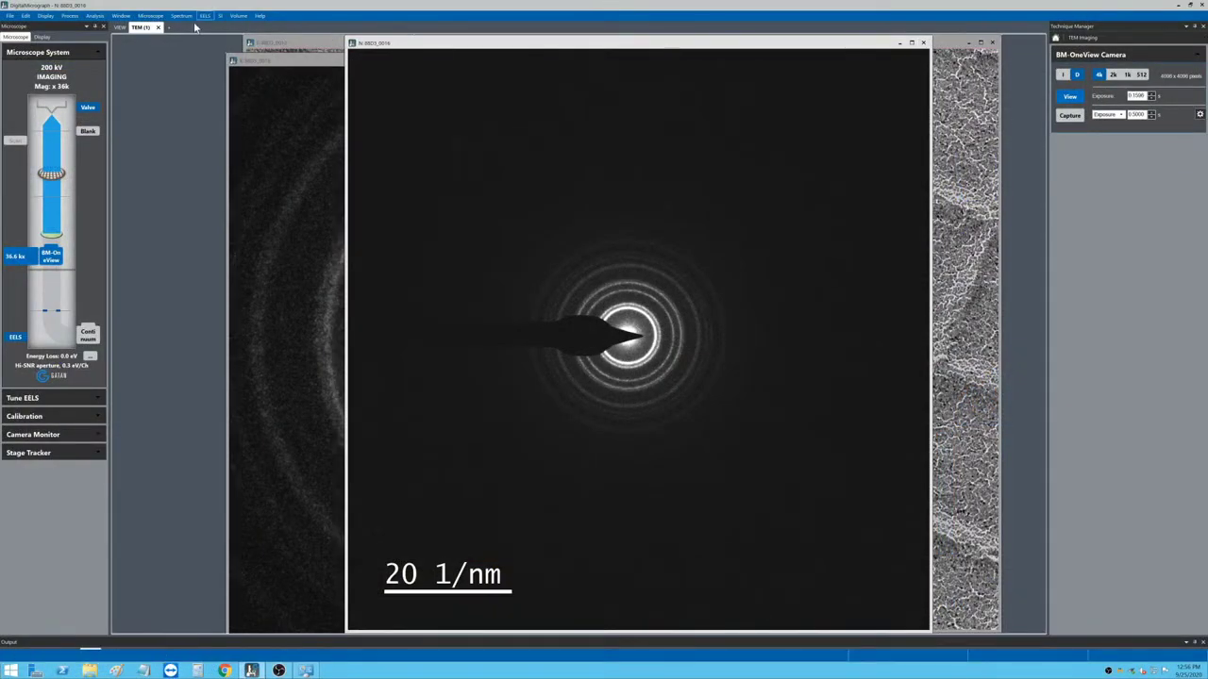
Switch to DigitalMicrograph, capture the dark-field image in imaging mode at 1 s exposure, and view the capture.
left_click(118, 27)
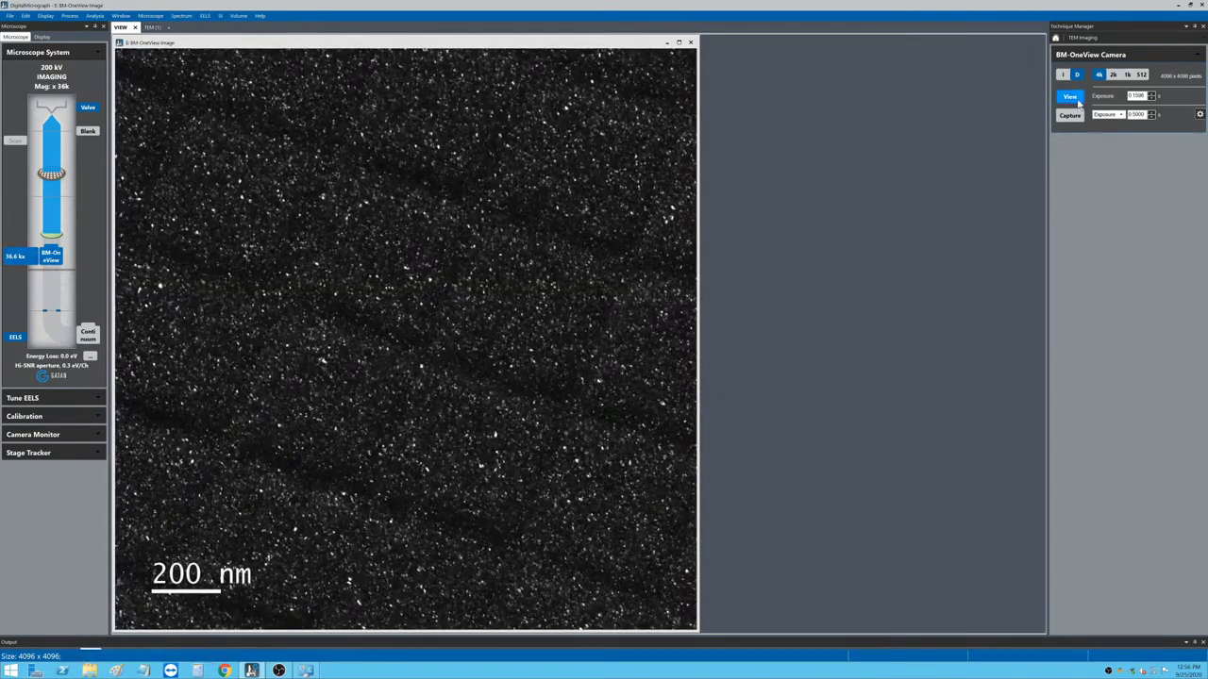
left_click(1062, 75)
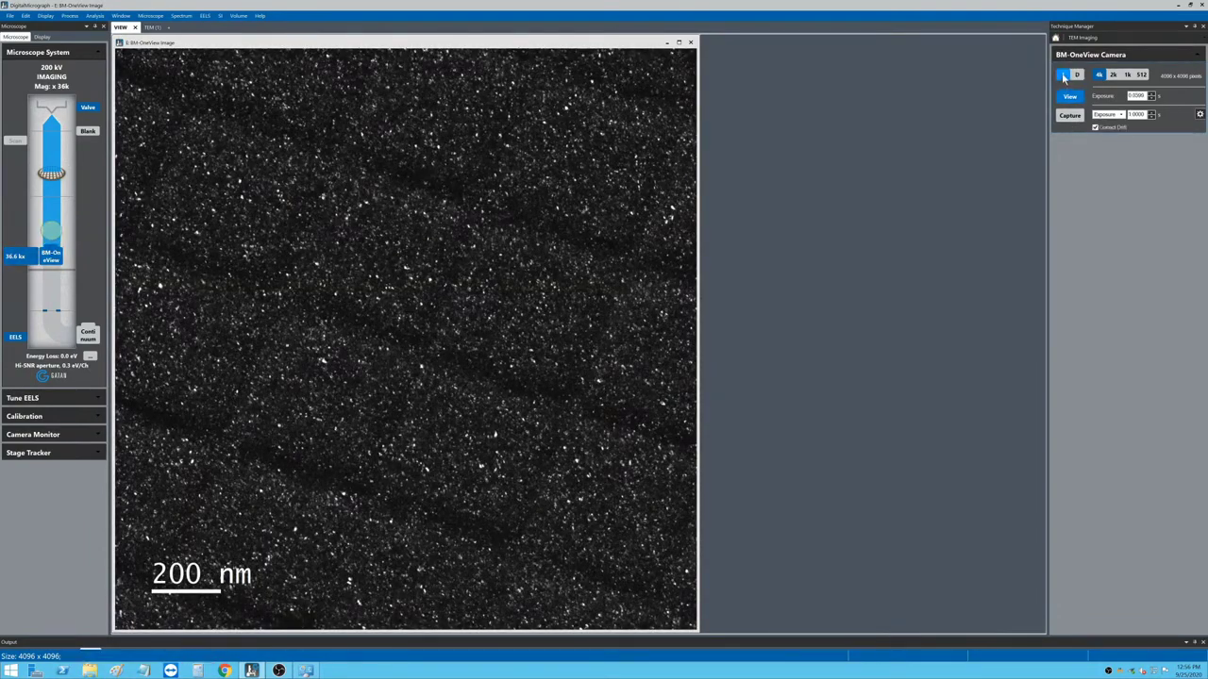
left_click(1069, 116)
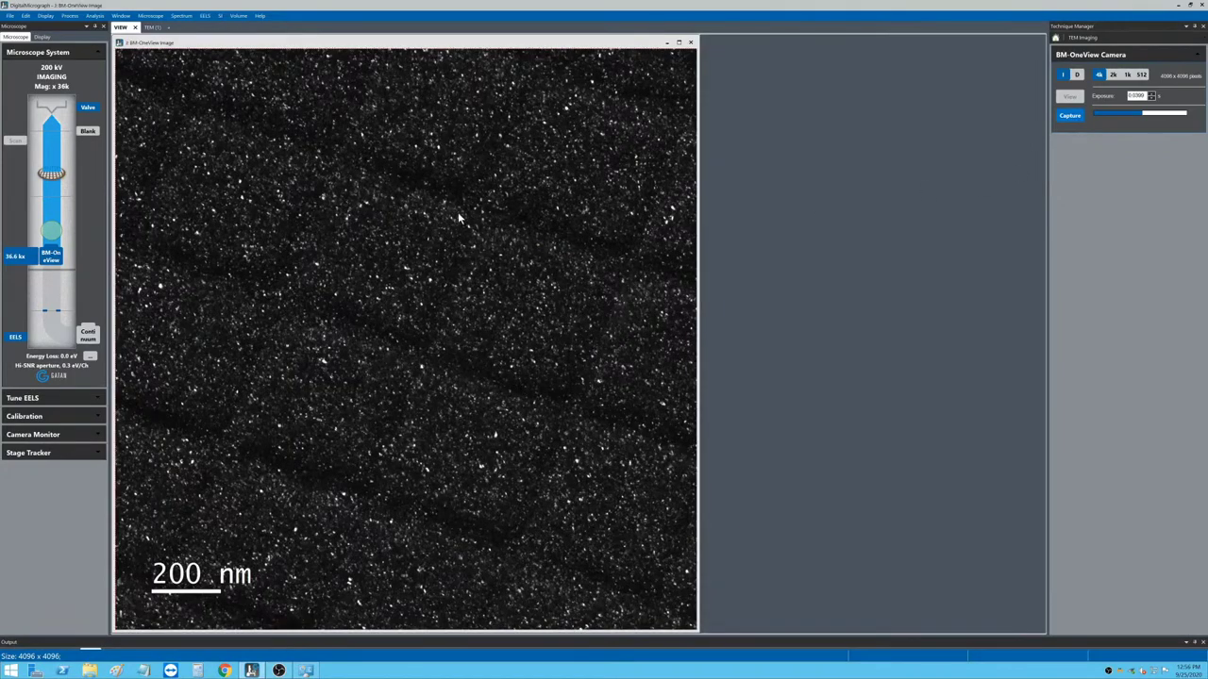
left_click(154, 27)
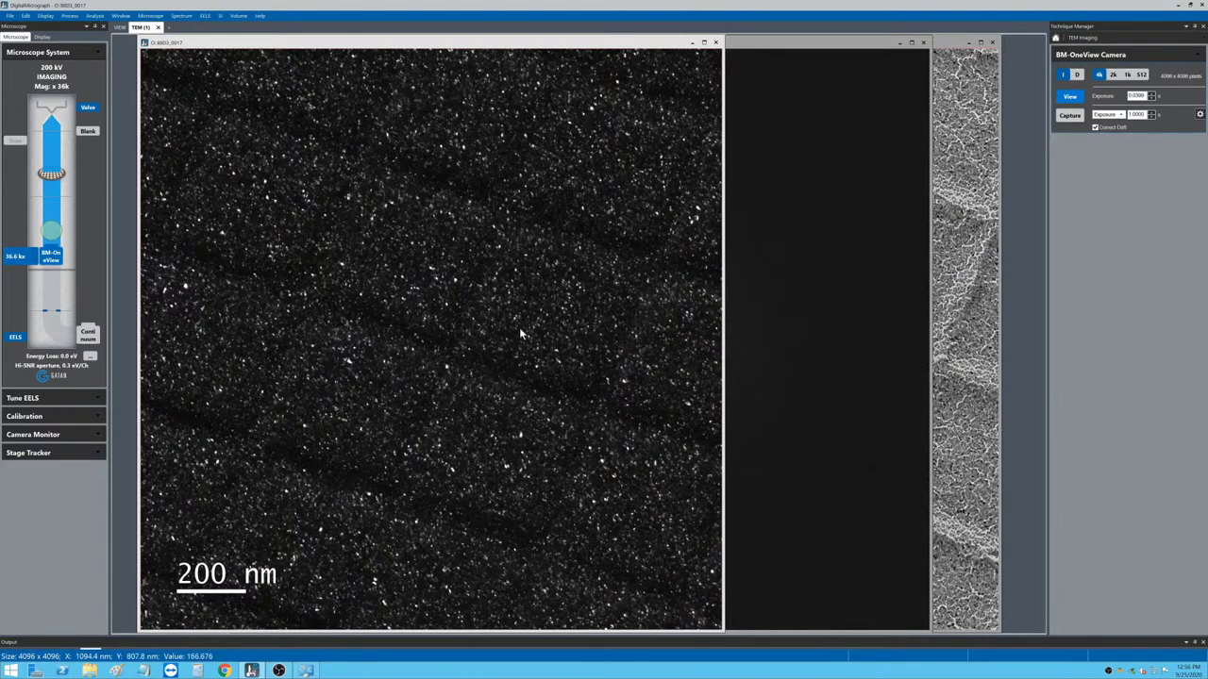
left_click(120, 26)
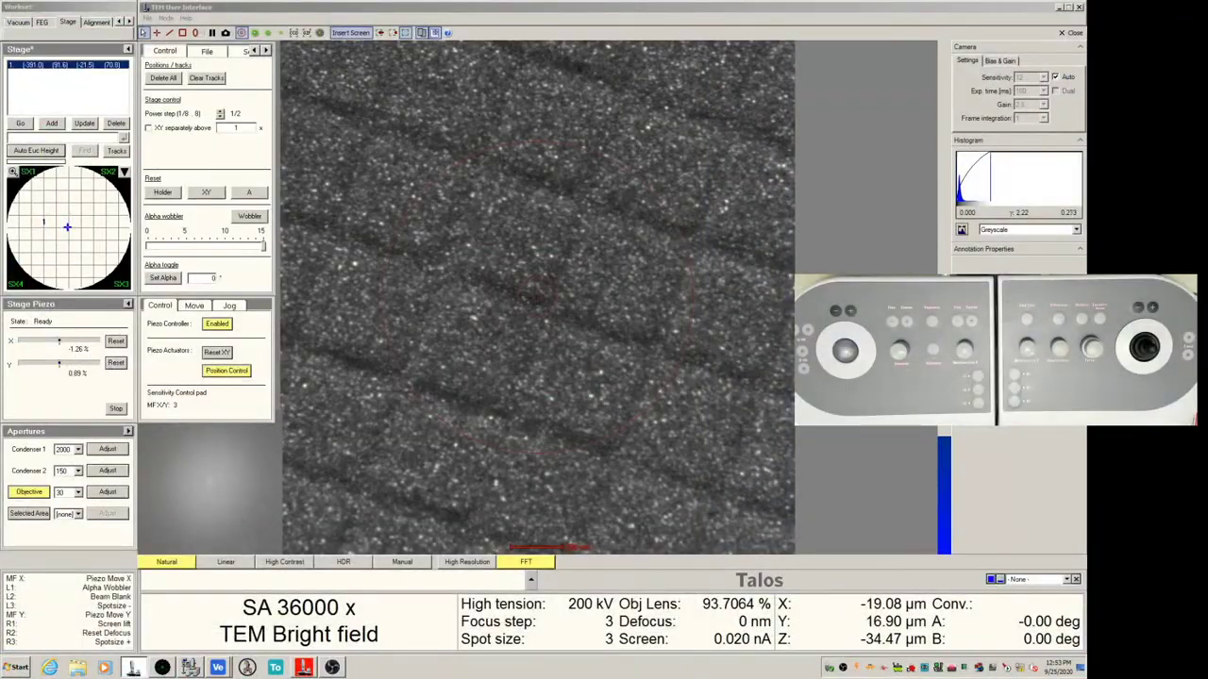
Switch back to the TEM User Interface and retract the 30 objective aperture in D 260 mm diffraction mode.
left_click(537, 151)
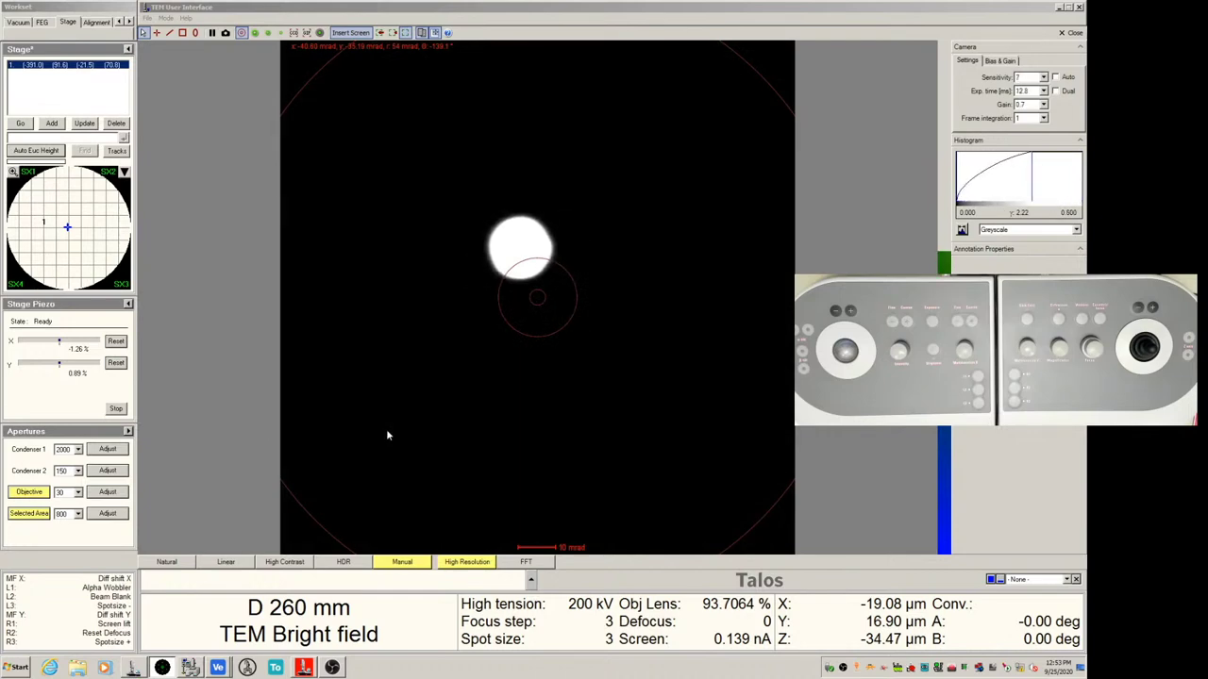
left_click(166, 561)
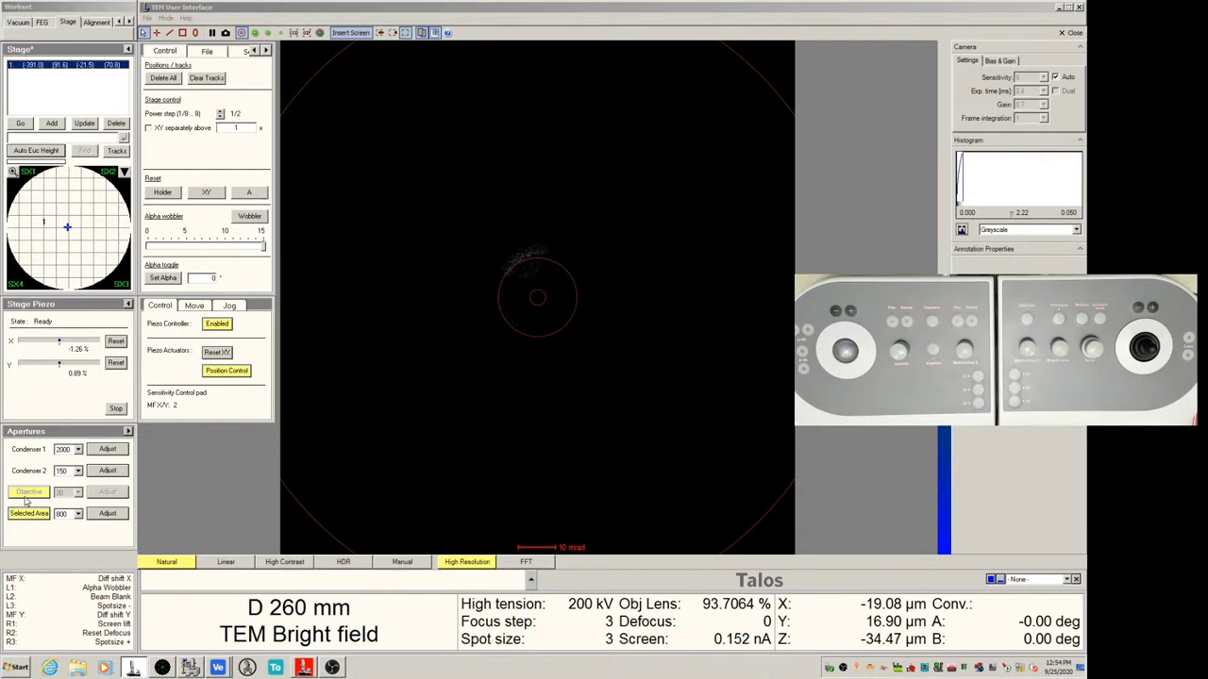
left_click(27, 492)
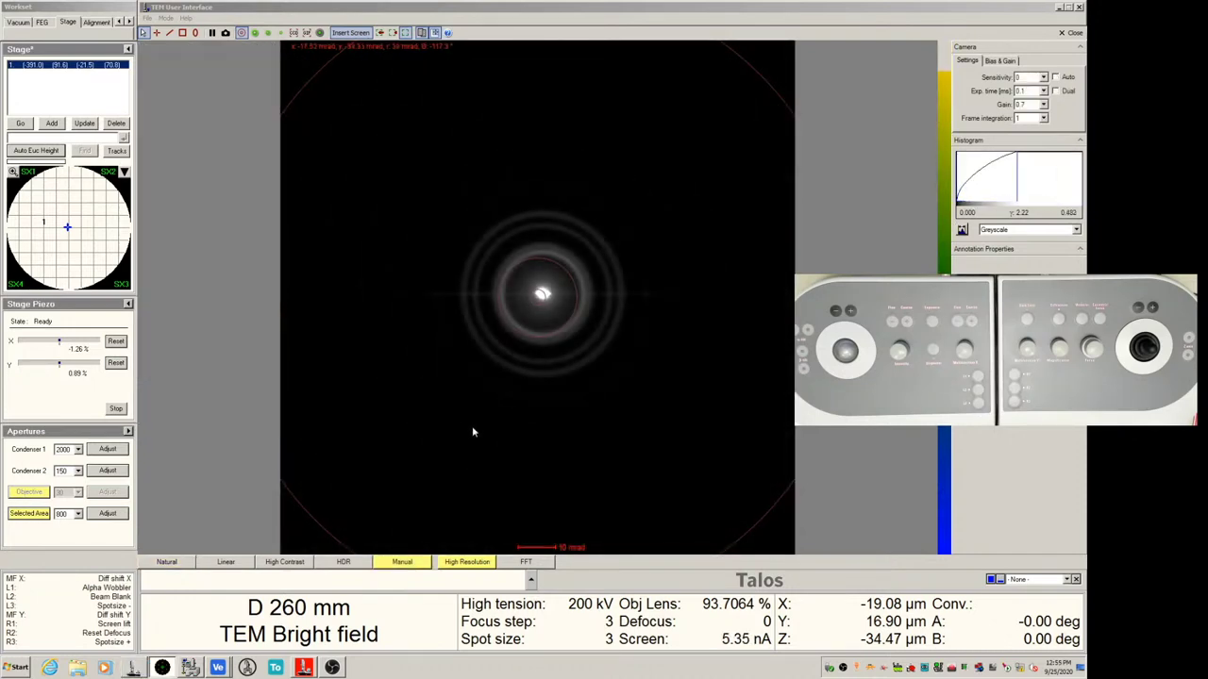
Use Diffraction alignment to recentre the bright central spot of the diffraction pattern.
left_click(98, 21)
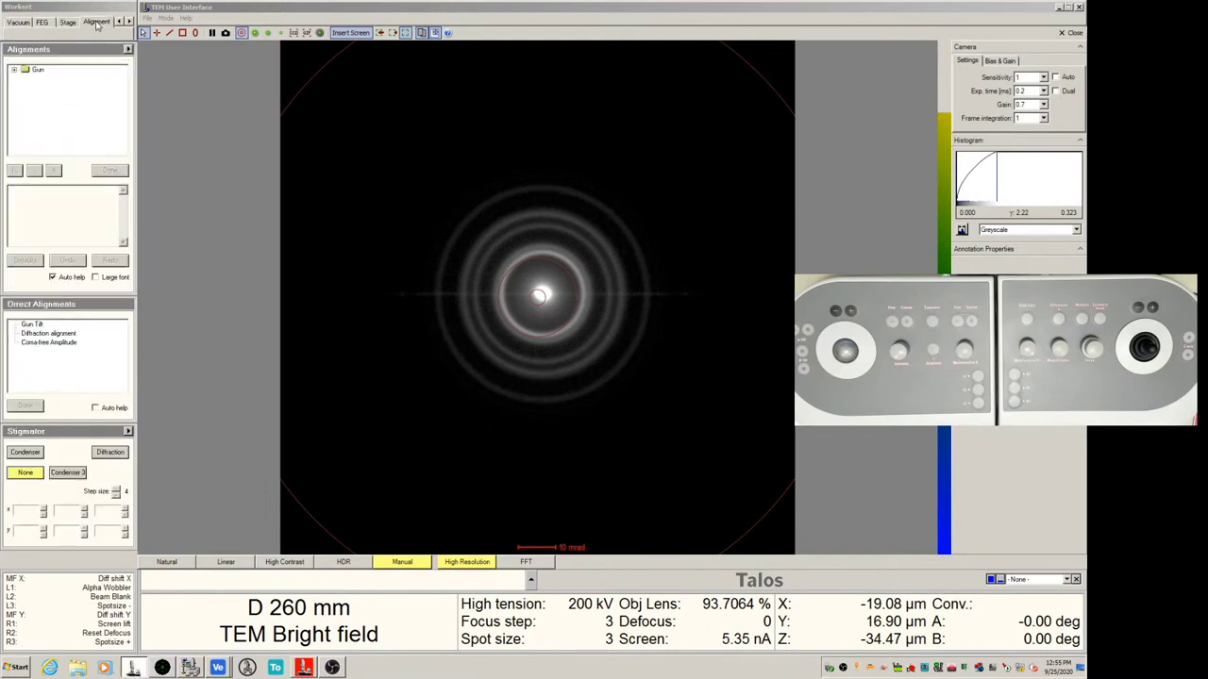
left_click(46, 334)
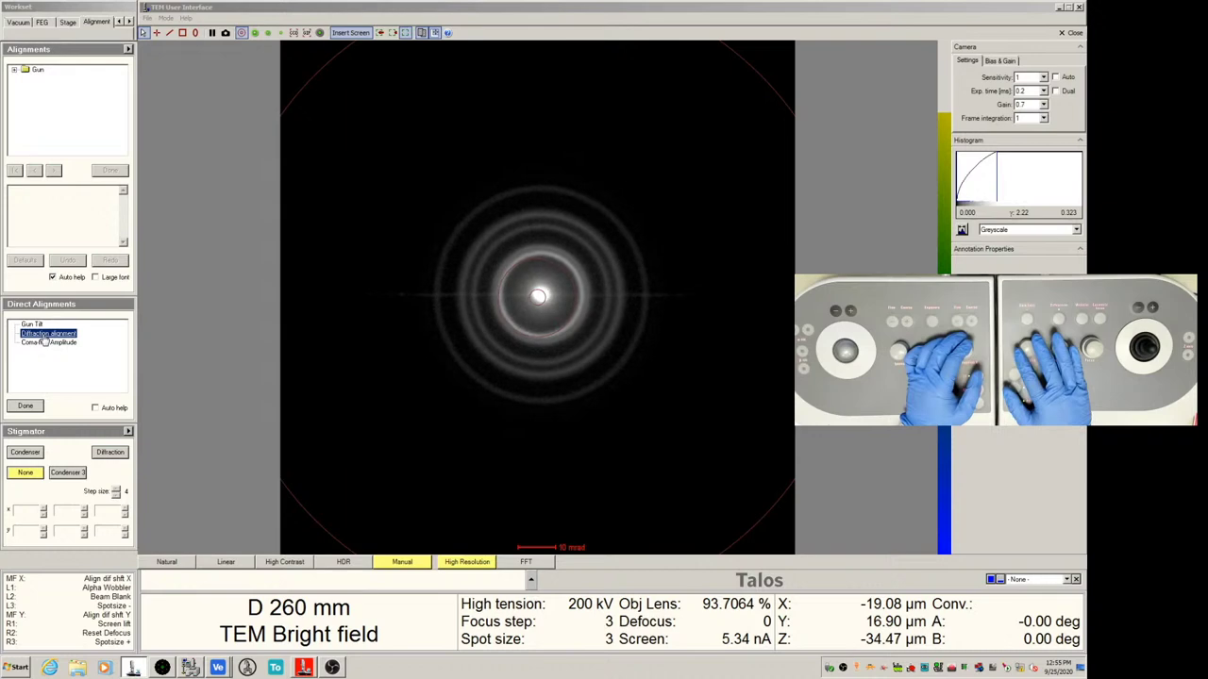
left_click(34, 406)
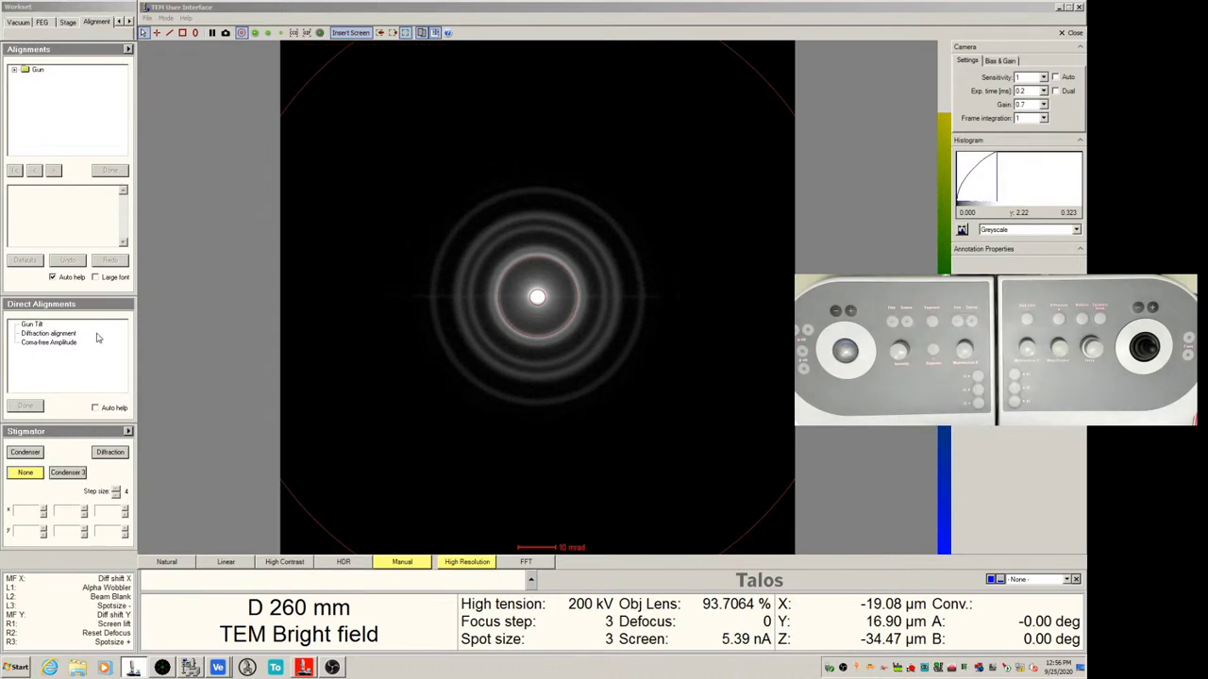
Insert the 10 objective aperture and centre it on the central diffraction spot.
left_click(67, 23)
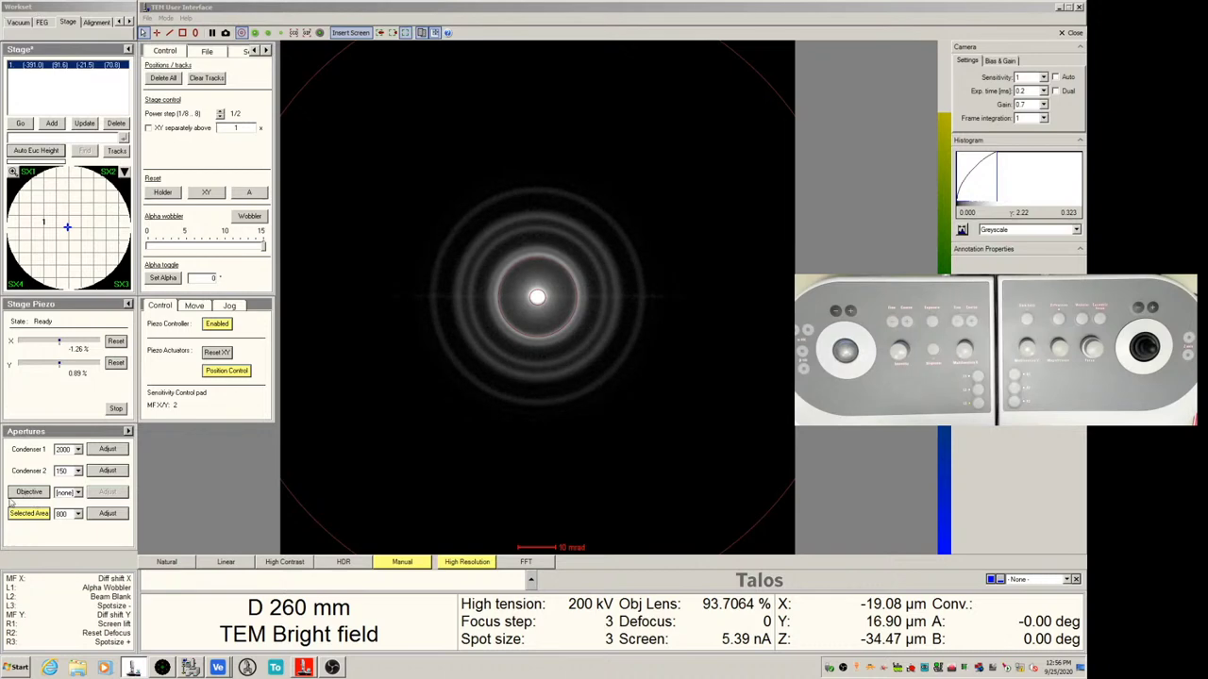
left_click(79, 493)
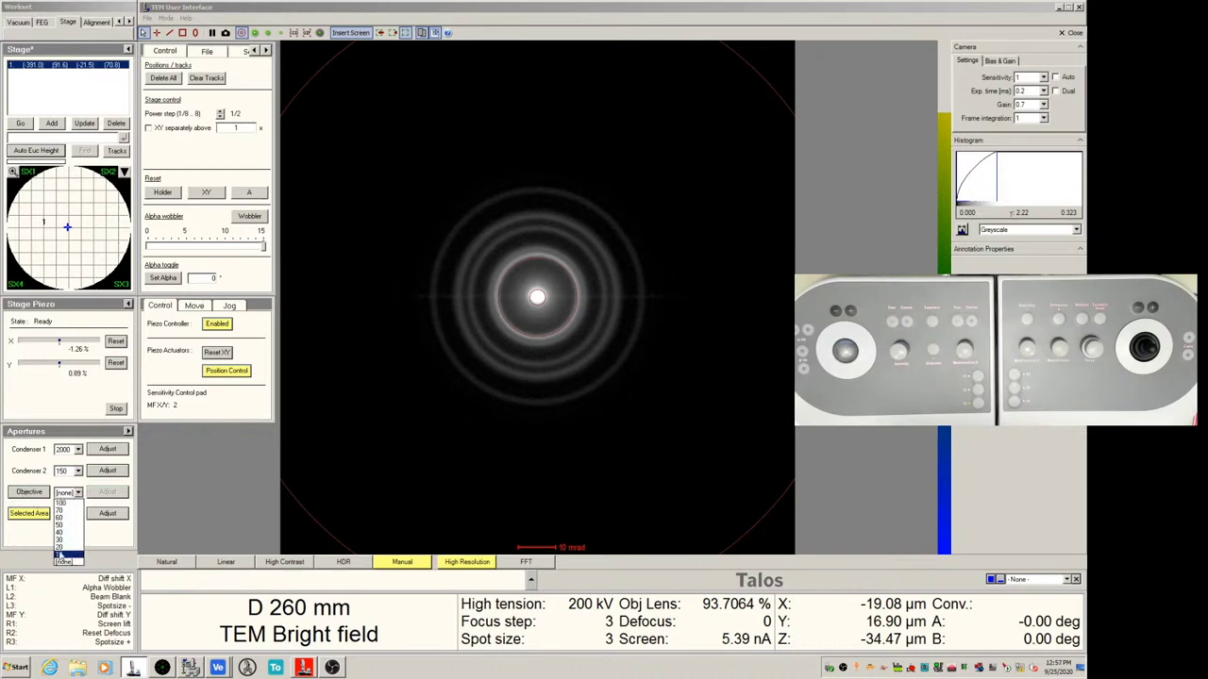
left_click(62, 554)
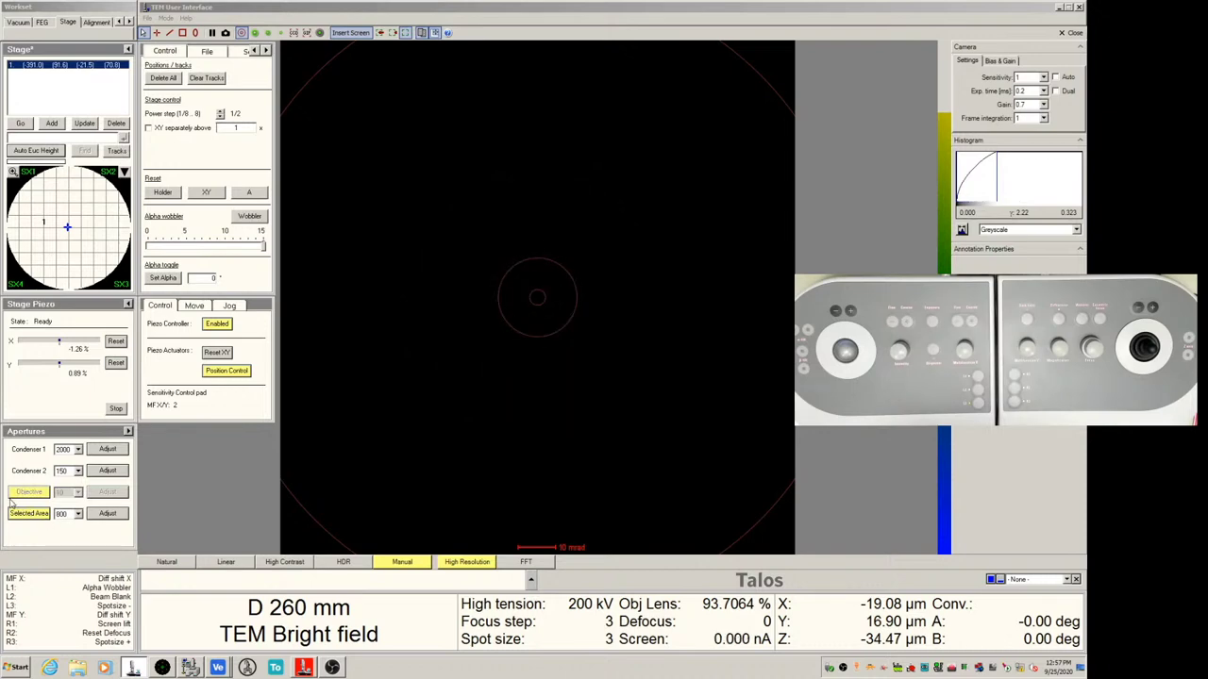
left_click(563, 368)
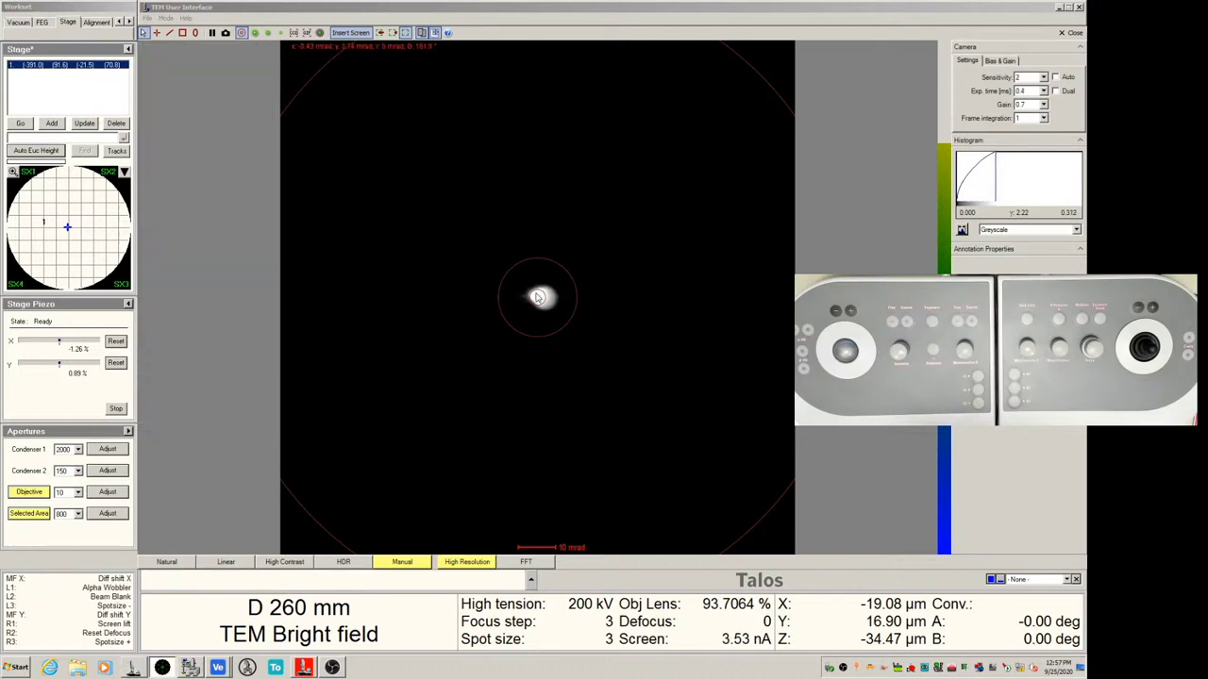
left_click(108, 492)
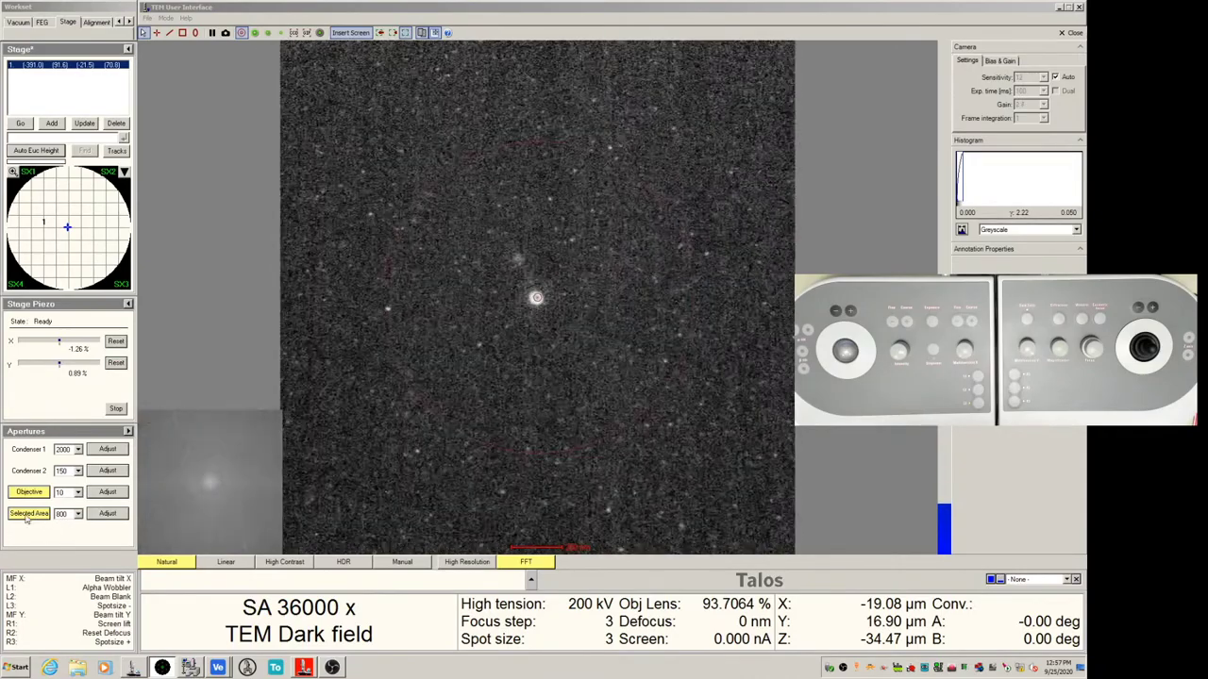
Retract the 800 selected-area aperture, switch to DigitalMicrograph, and capture the dark-field image at 2 s exposure.
left_click(27, 515)
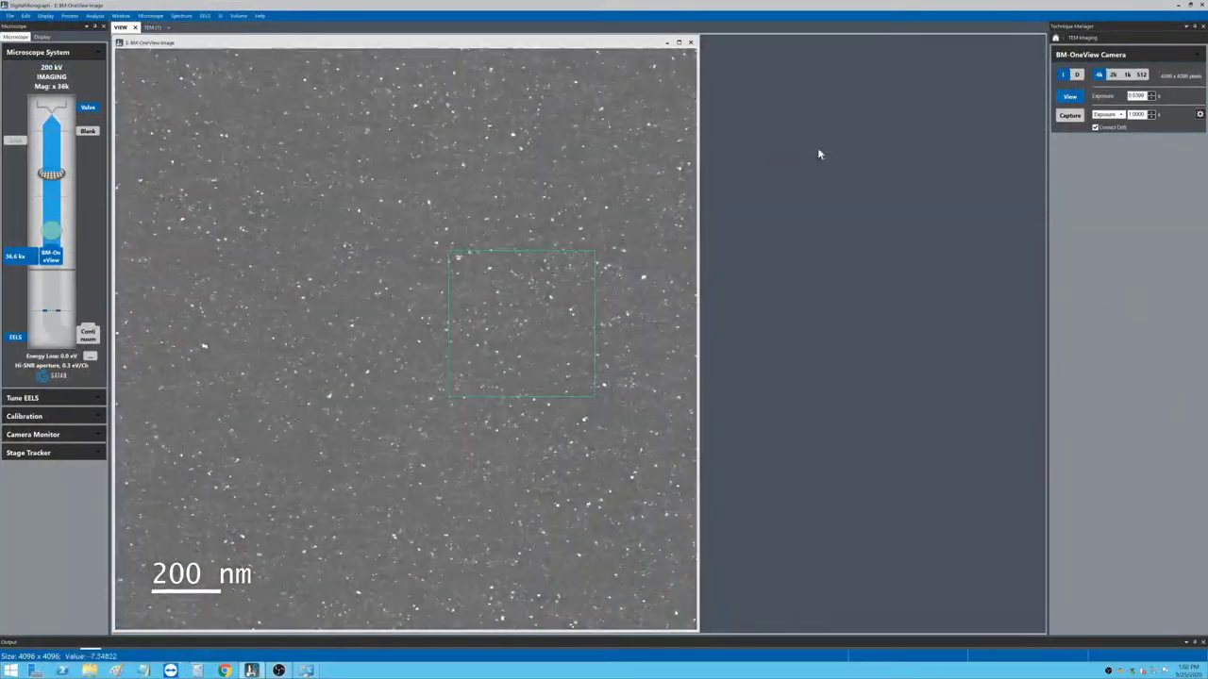
double_click(1132, 114)
type("2")
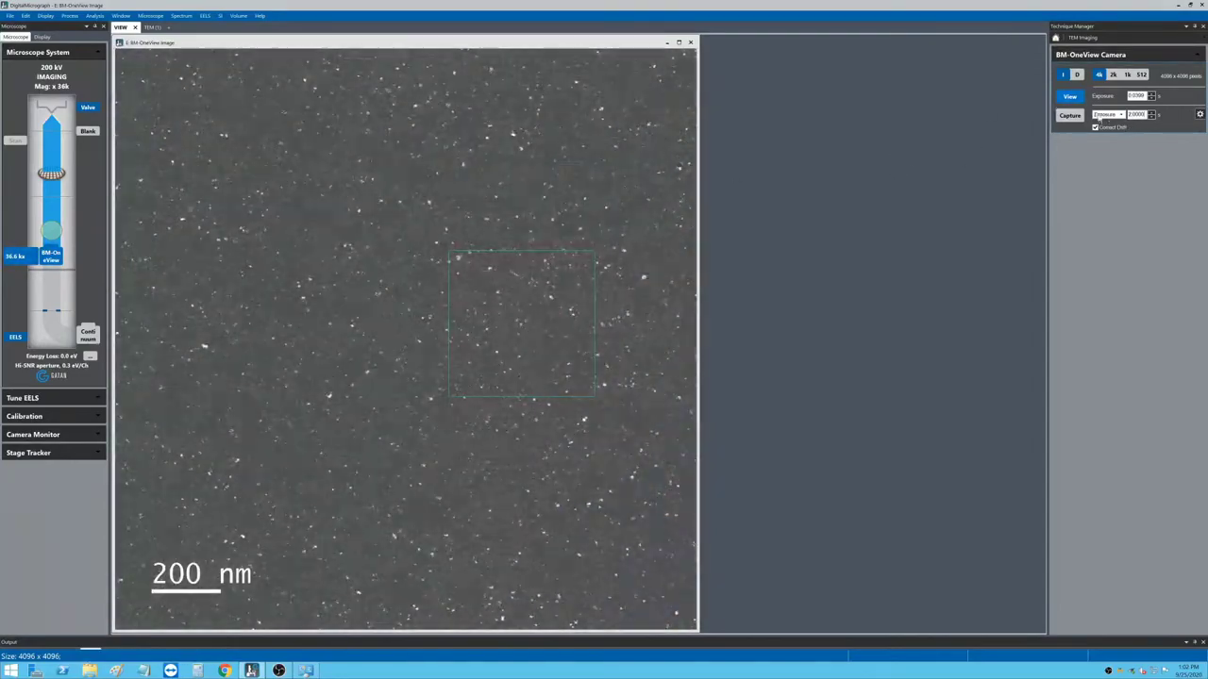
left_click(1077, 116)
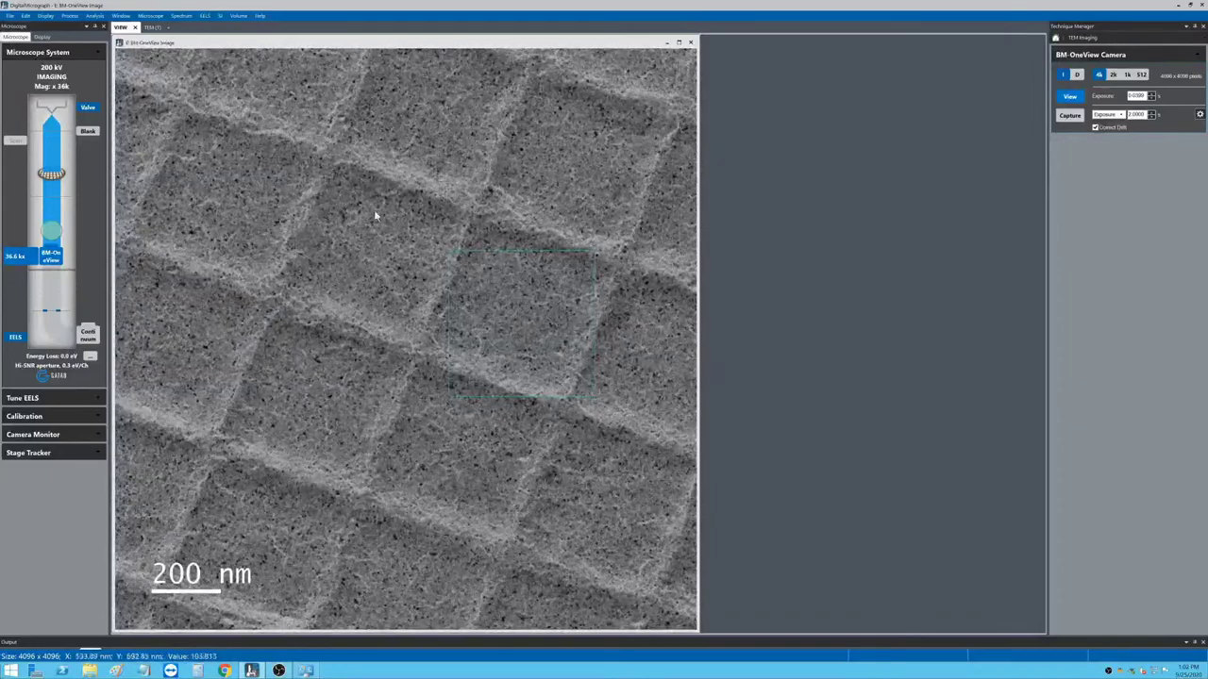
Capture the bright-field image and arrange the latest dark-field and bright-field captures side by side at reduced size in the TEM workspace.
left_click(1079, 117)
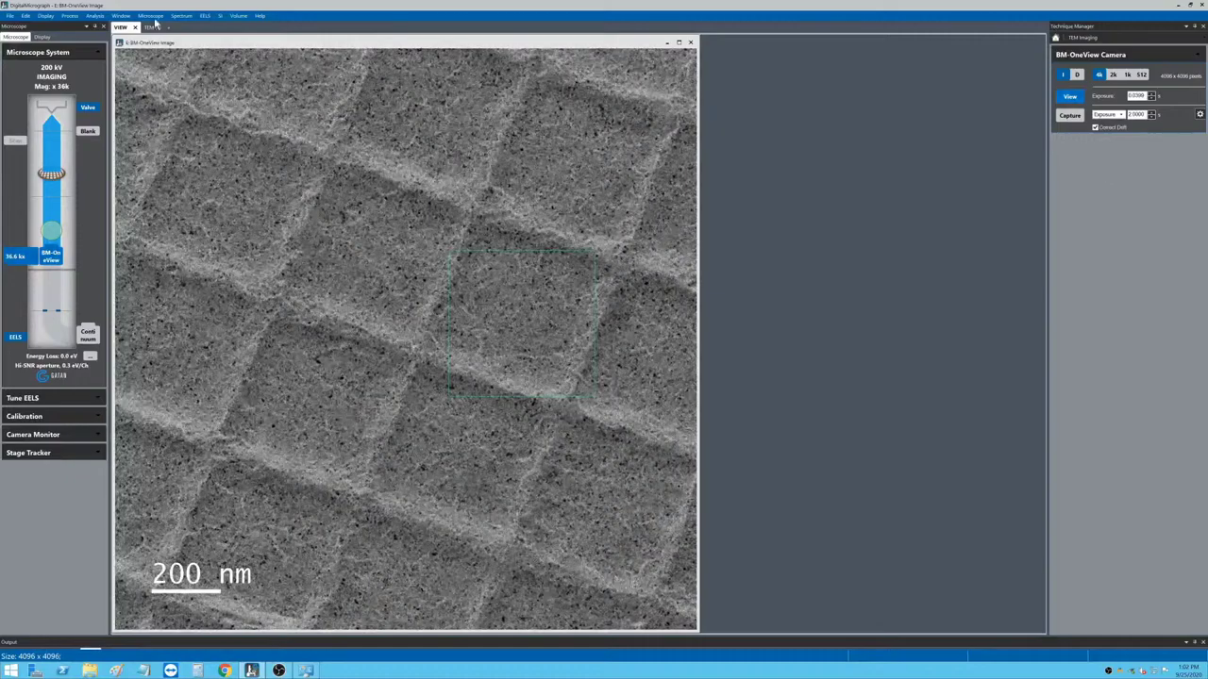
left_click(157, 27)
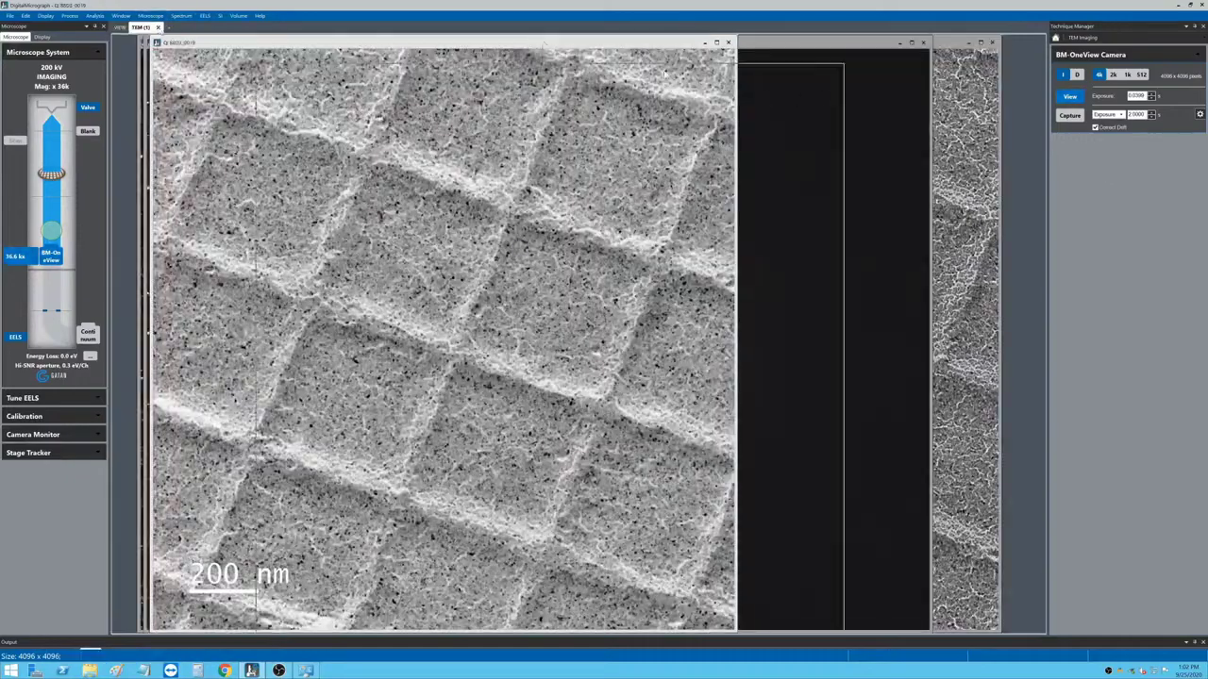
scroll(730, 256, "down", 3)
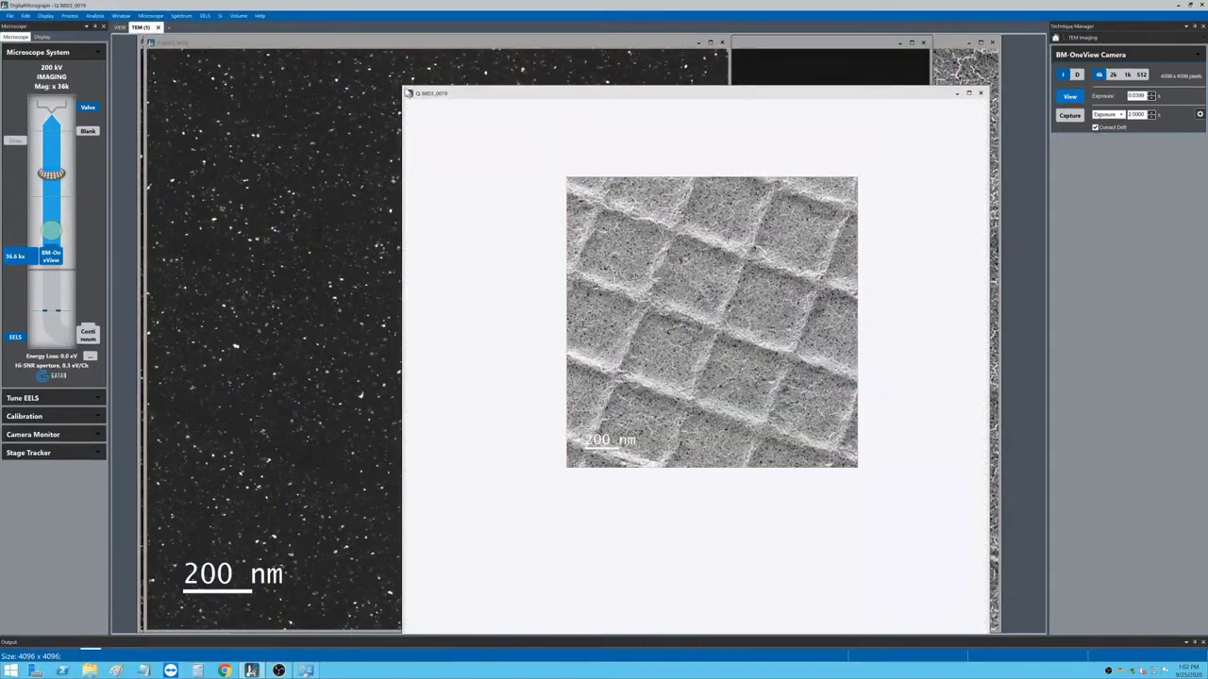
left_click_drag(404, 89, 733, 416)
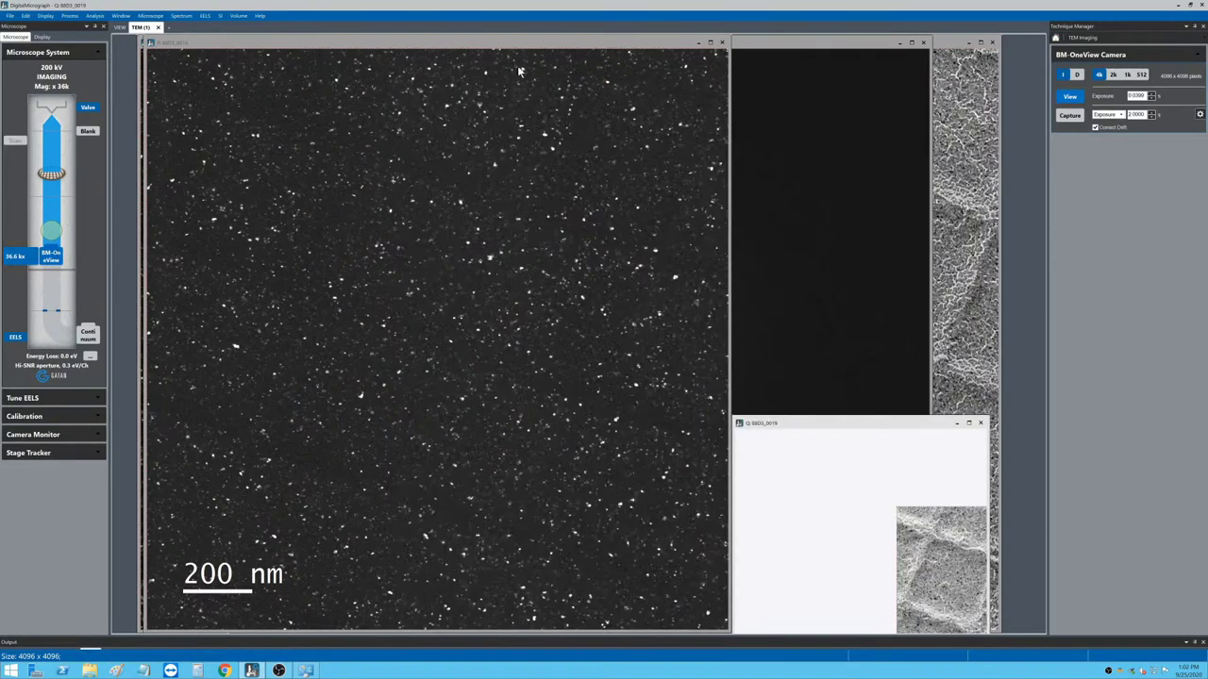
left_click(521, 73)
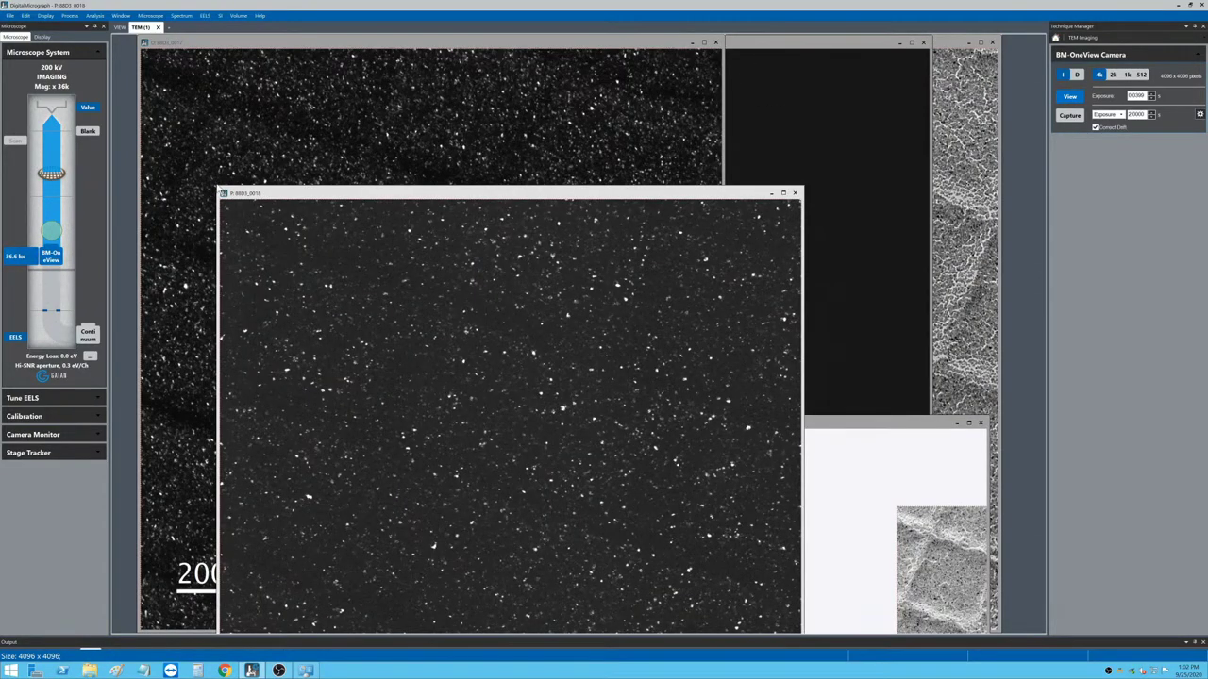
left_click_drag(218, 189, 513, 482)
double_click(630, 488)
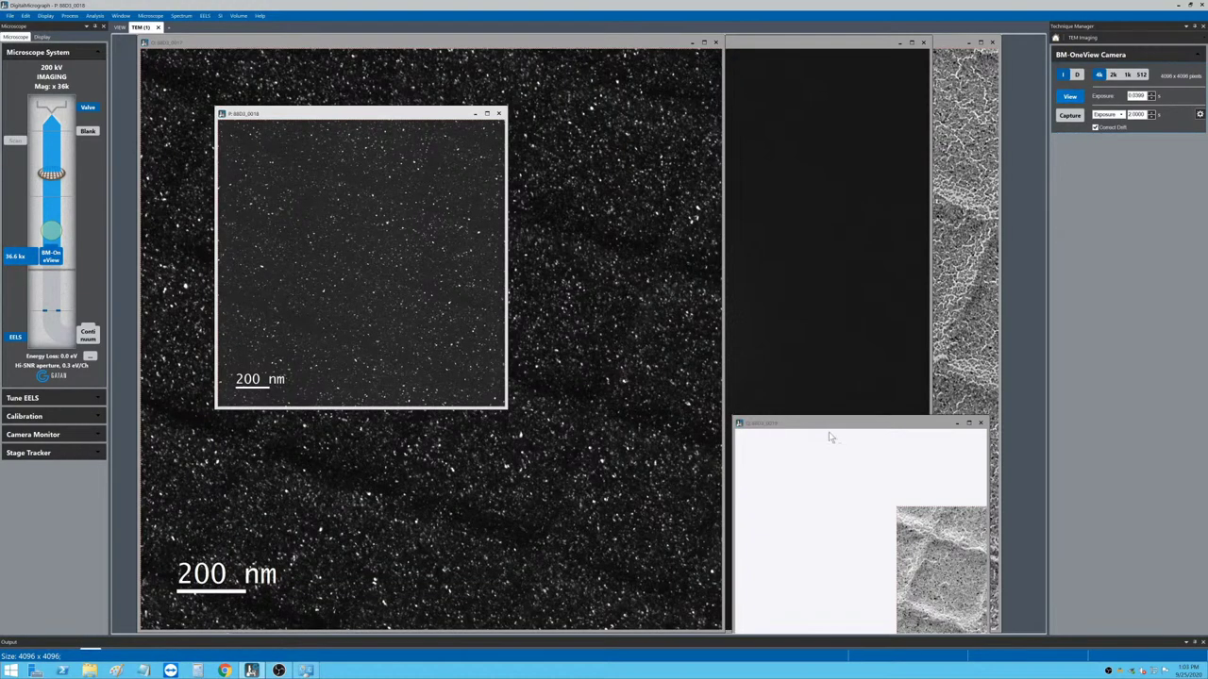
left_click_drag(831, 436, 605, 114)
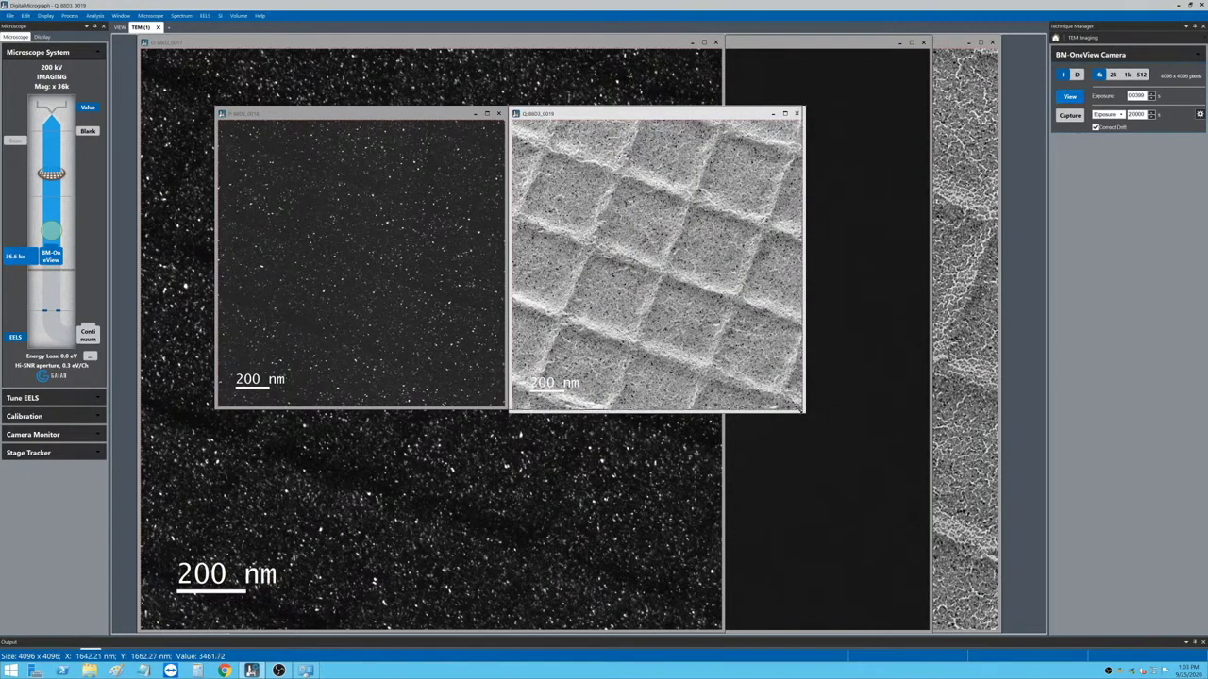
left_click_drag(802, 411, 798, 407)
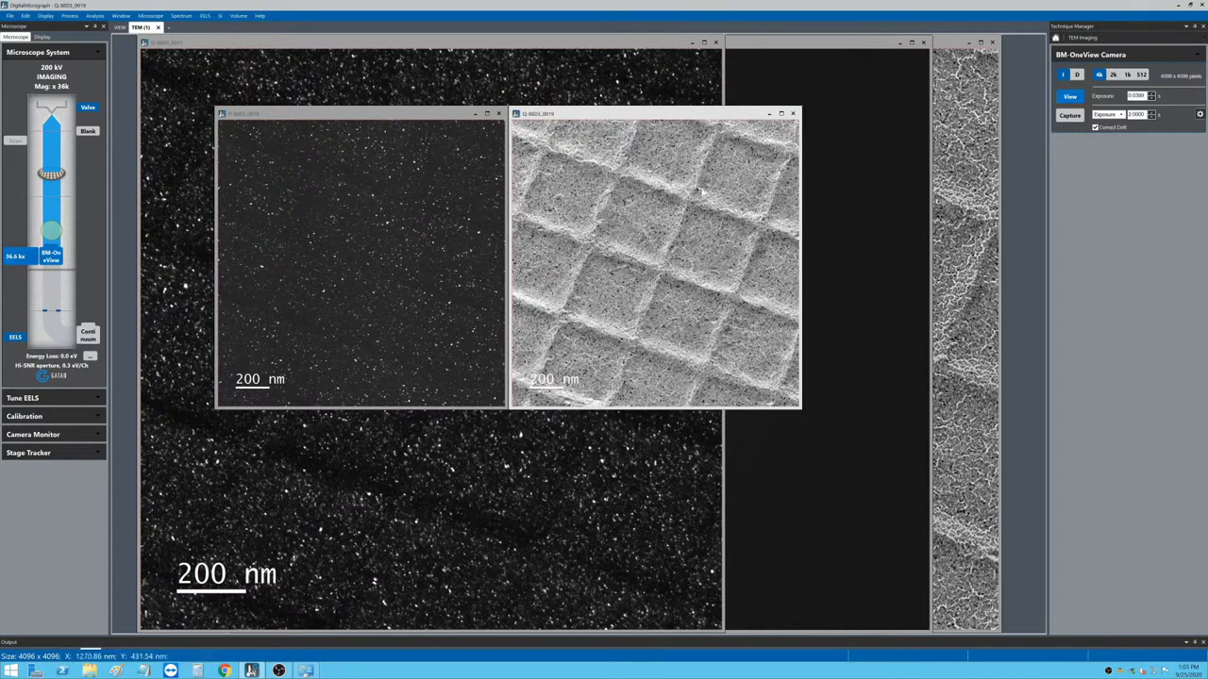
Shrink the ring diffraction pattern's window and place it between the dark-field and bright-field captures for comparison.
left_click(391, 179)
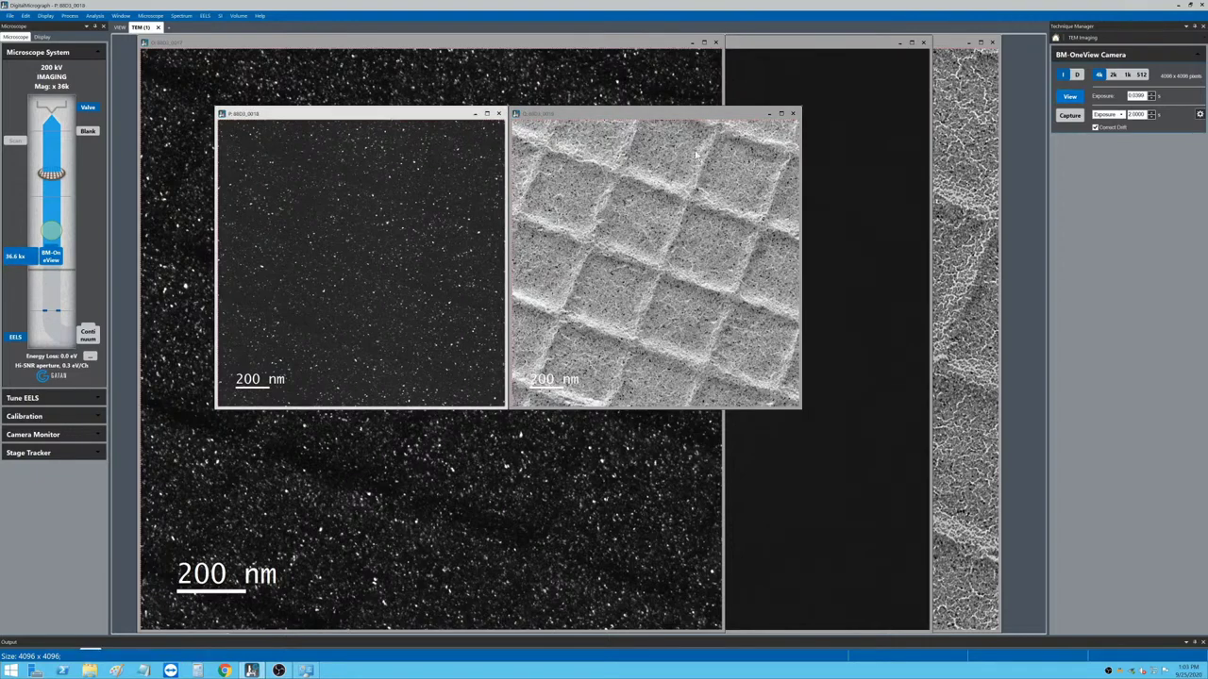
left_click(883, 245)
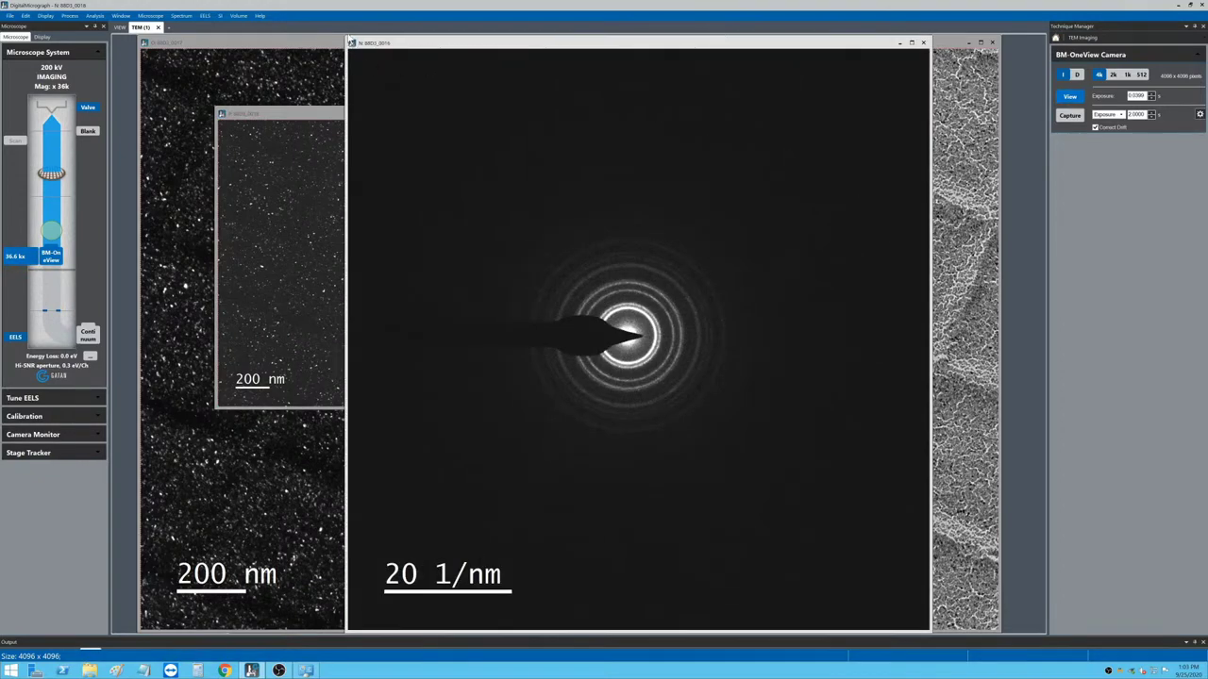
left_click_drag(345, 35, 695, 385)
left_click_drag(802, 391, 531, 48)
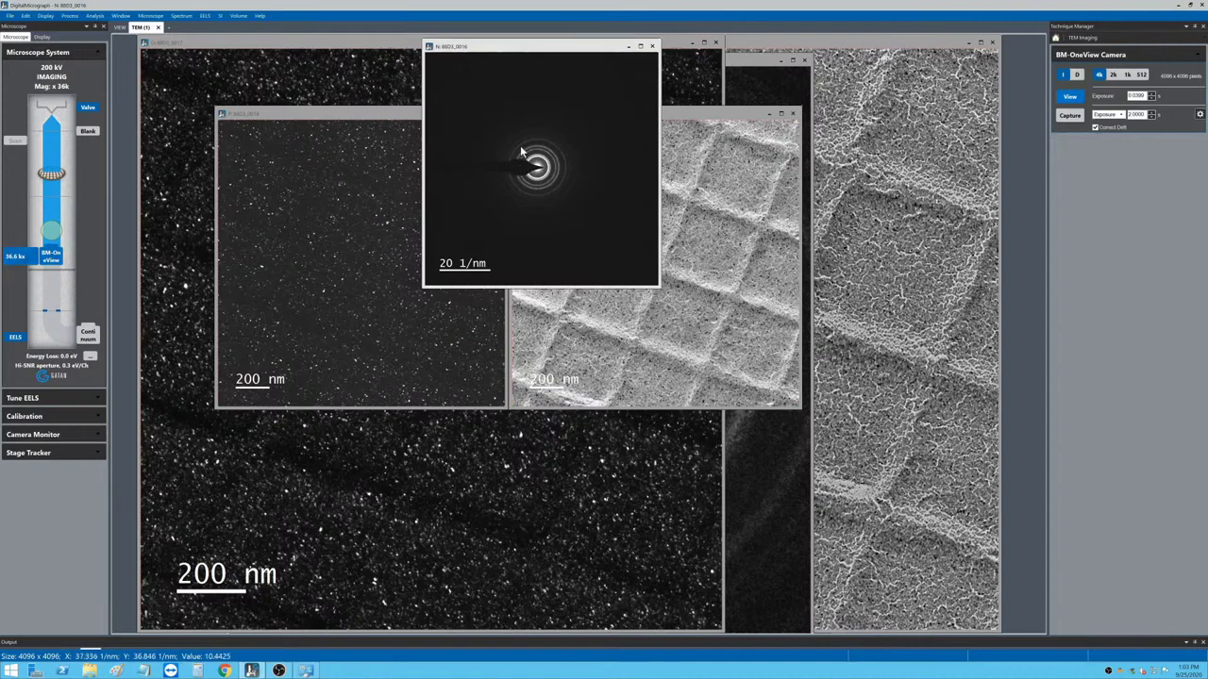
left_click(533, 311)
left_click(400, 111)
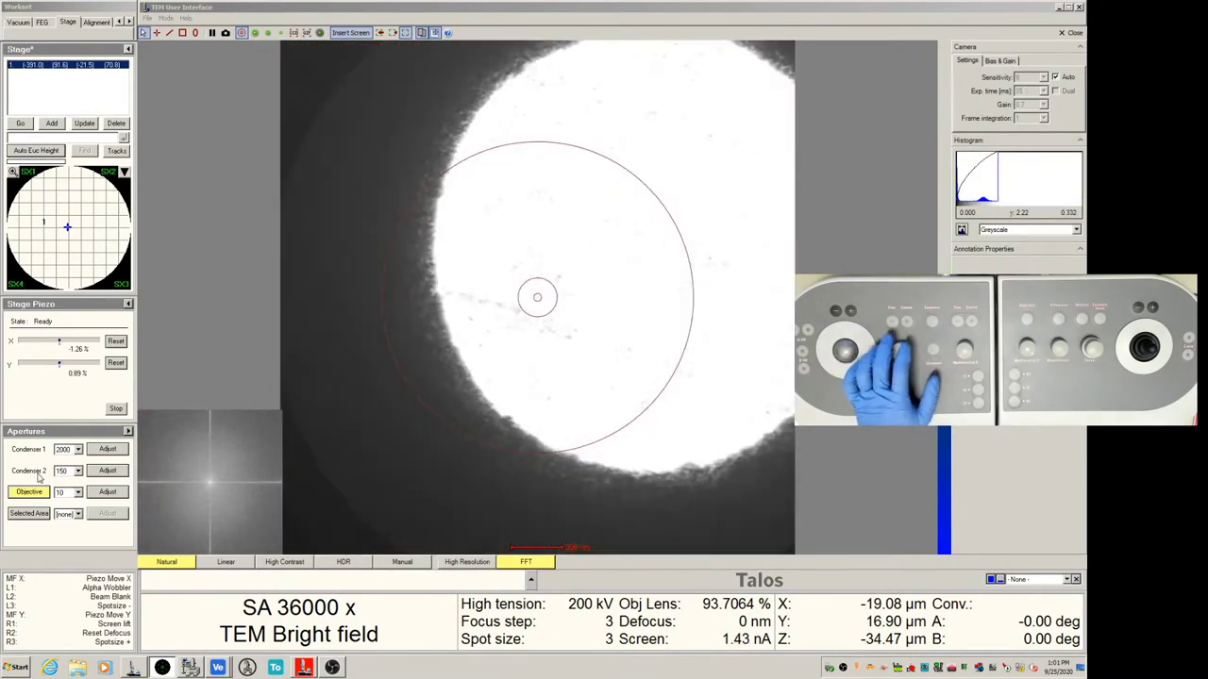
Switch to the TEM User Interface and retract the 10 objective aperture.
left_click(30, 491)
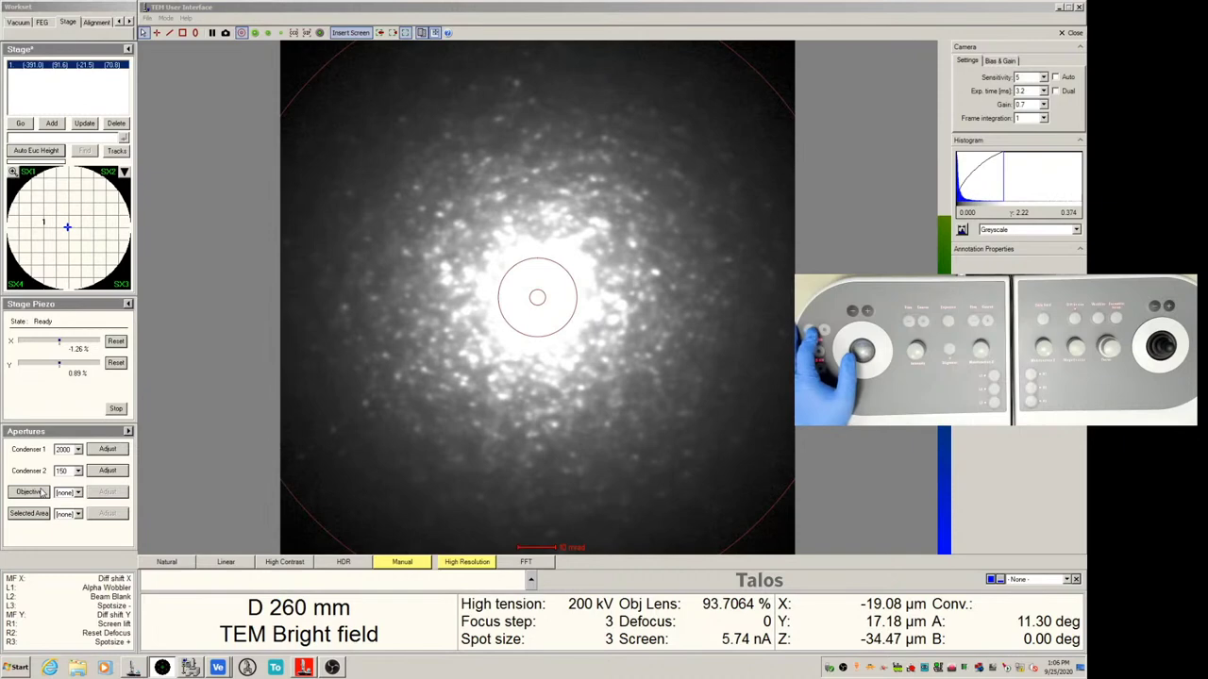
left_click(42, 491)
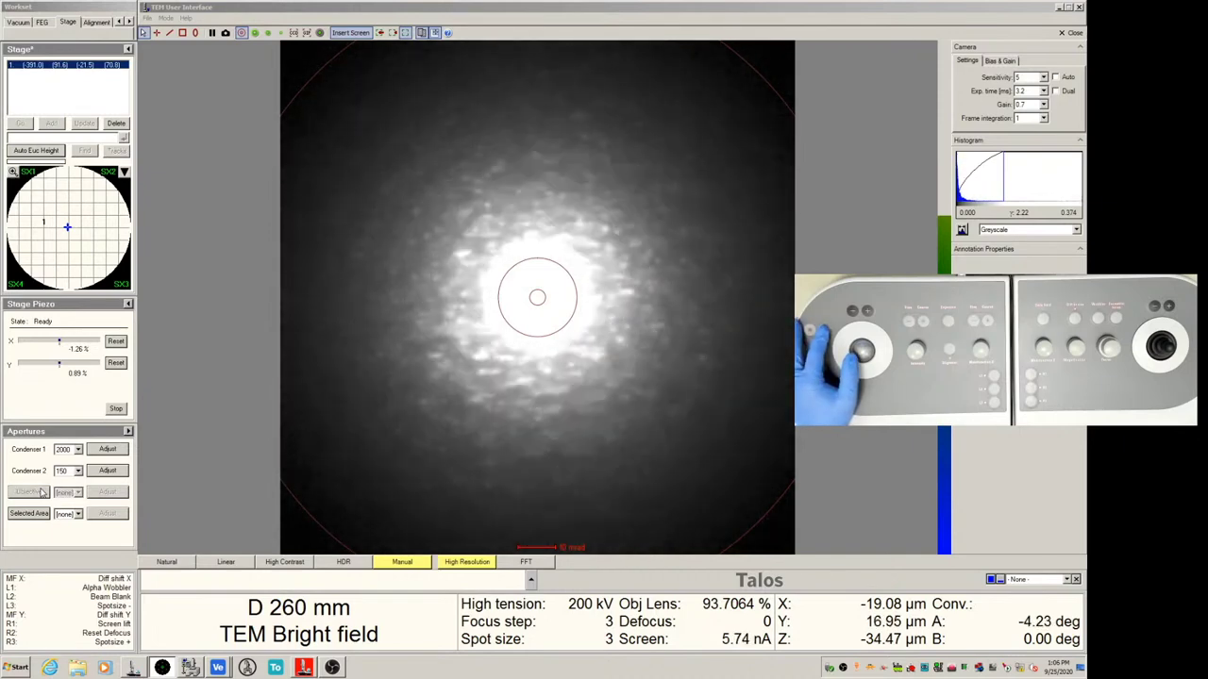
left_click(15, 491)
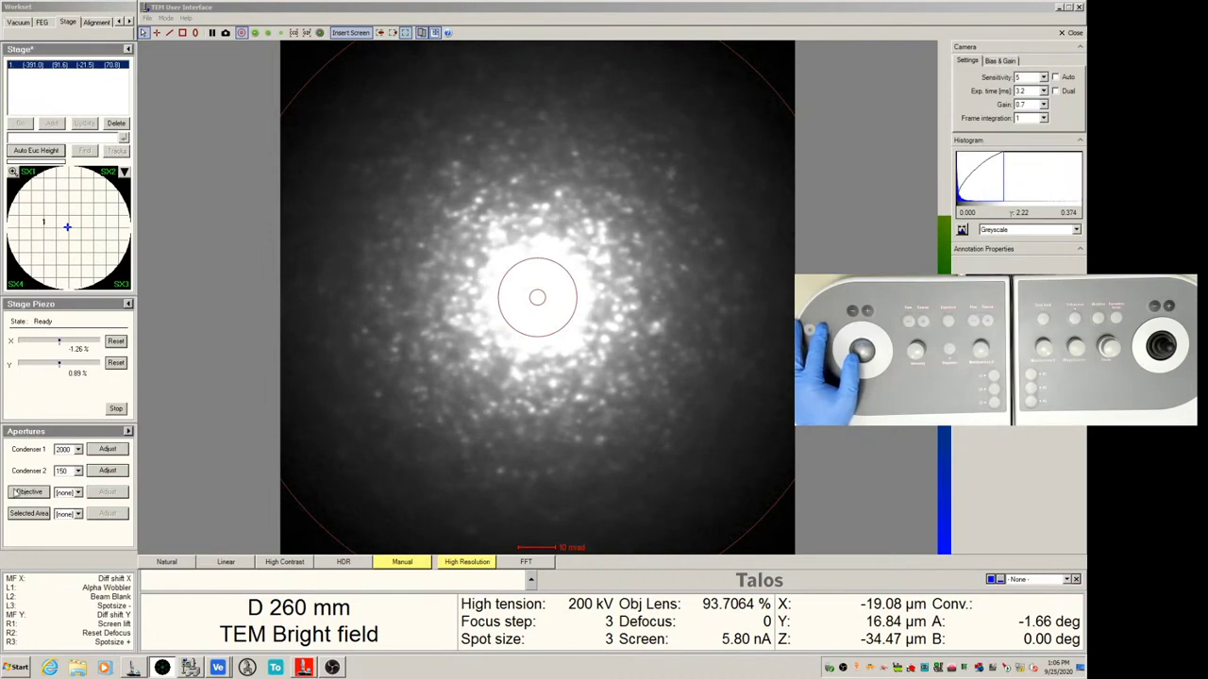
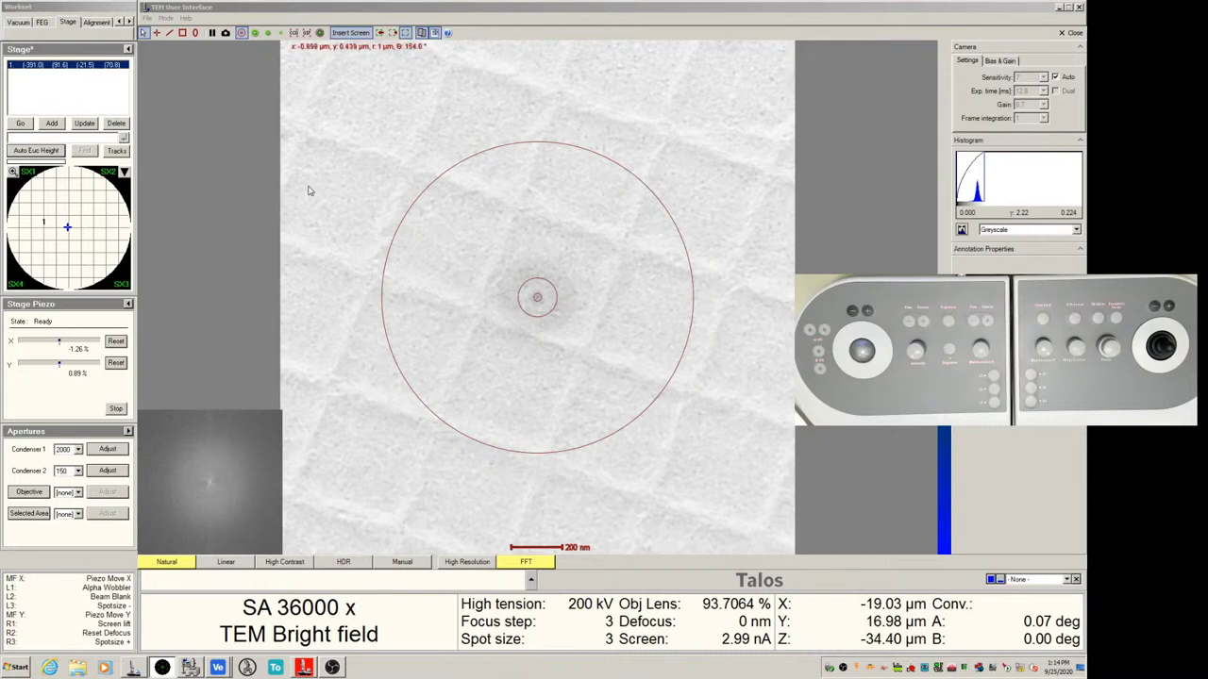
Examine the vacuum and FEG settings, and look through the saved FEG registers, including 200kV-STEM-EDS and 200kV-HRSTEM.
left_click(41, 22)
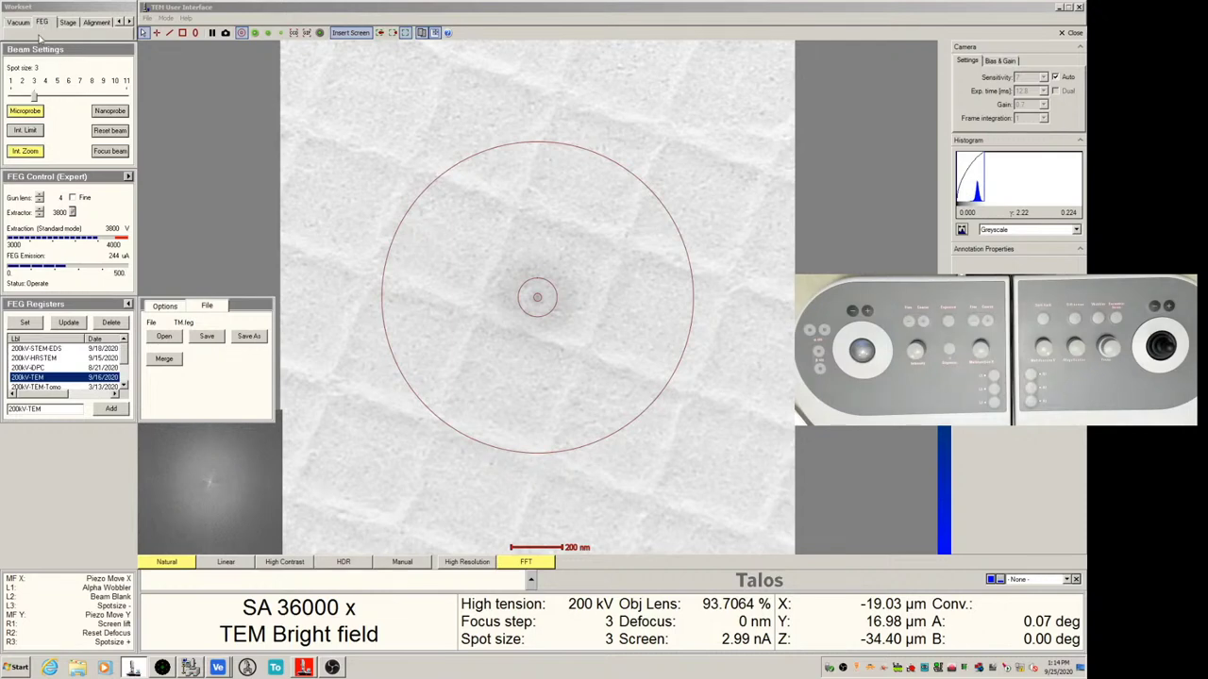
left_click(19, 24)
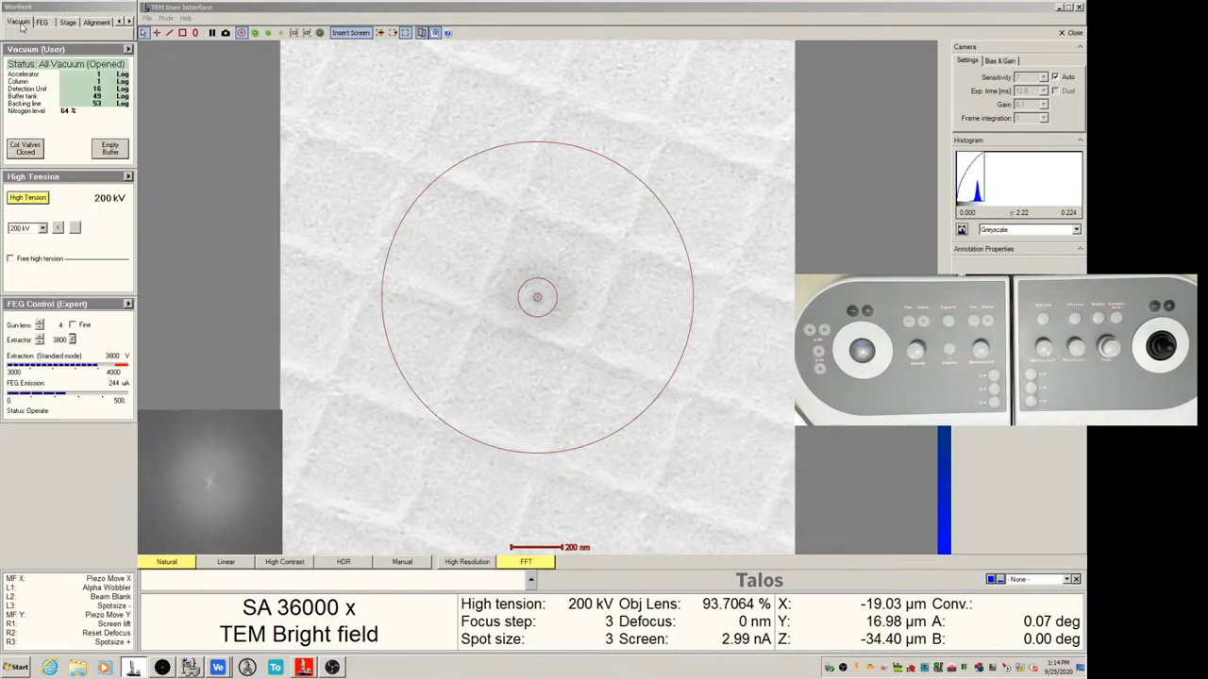
left_click(42, 23)
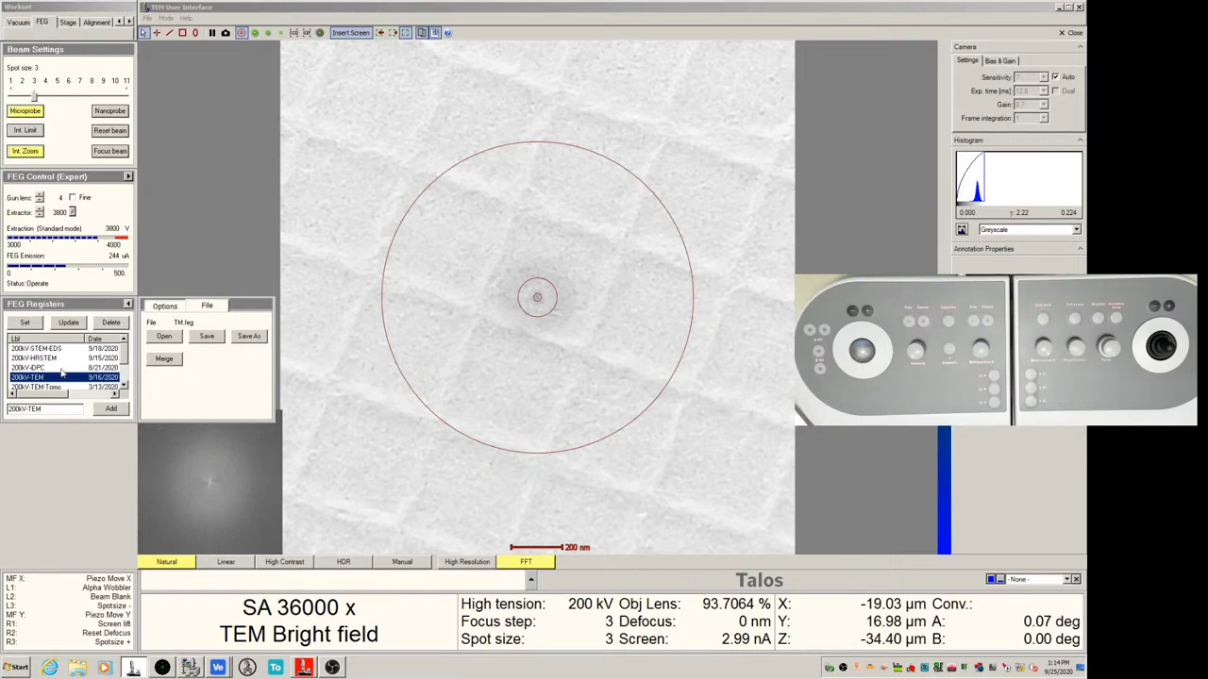
left_click(35, 349)
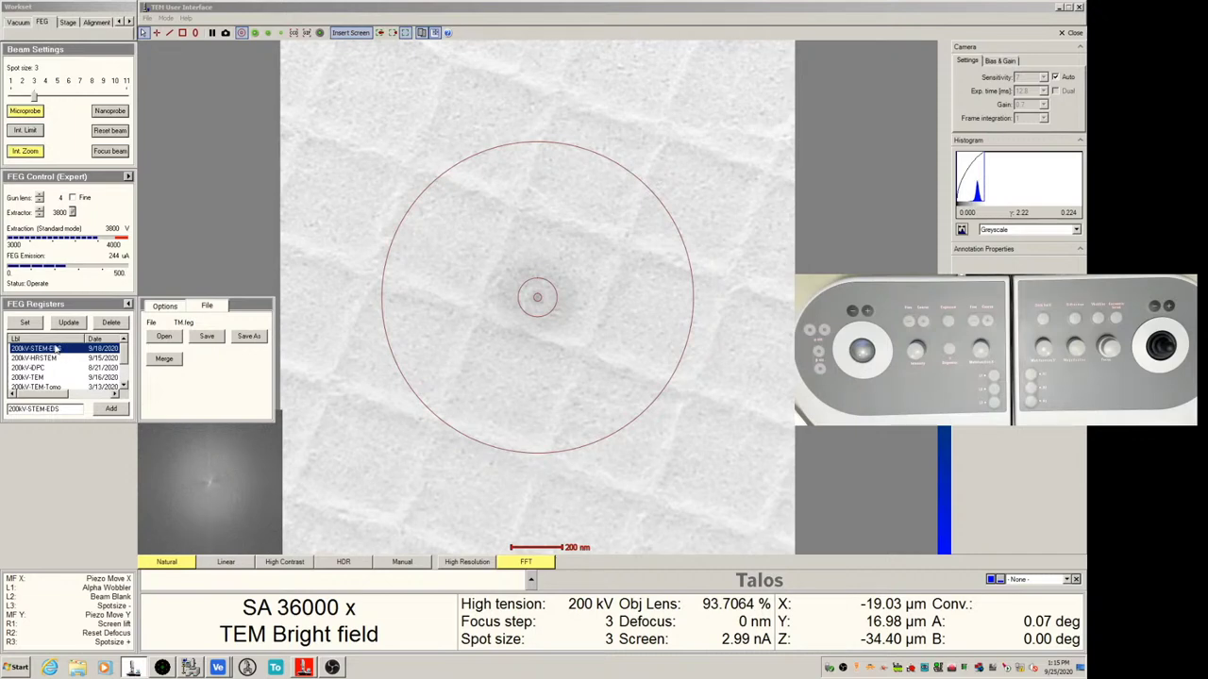
left_click(43, 359)
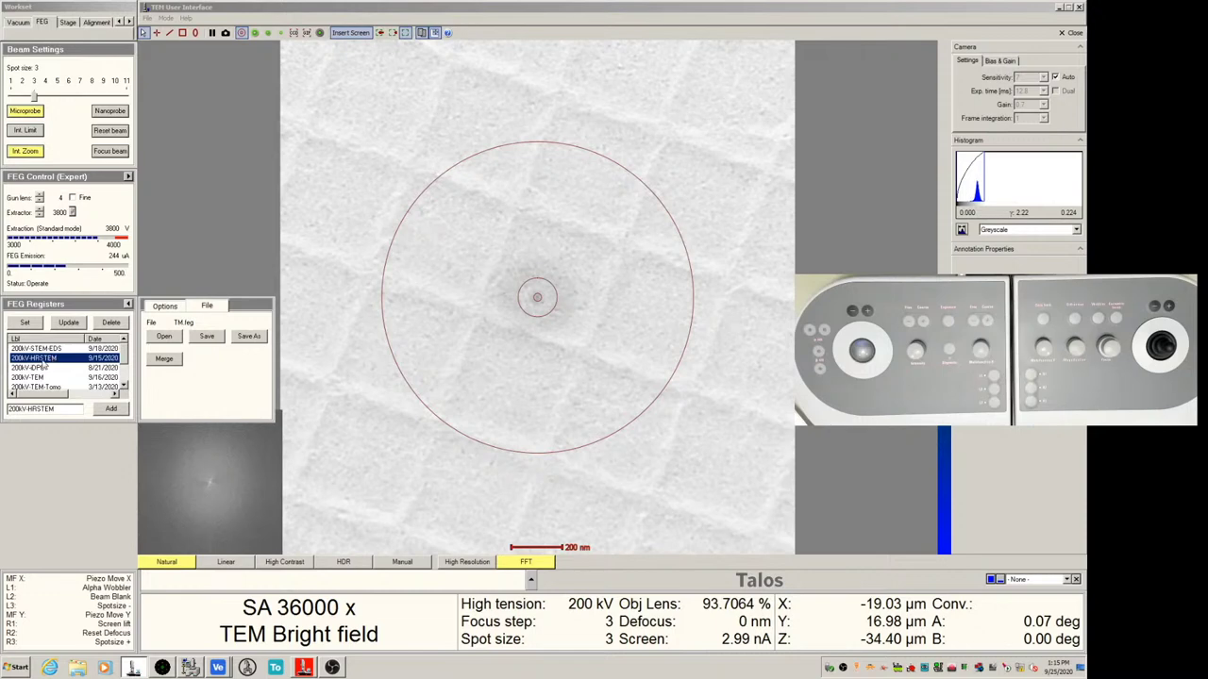
left_click(43, 349)
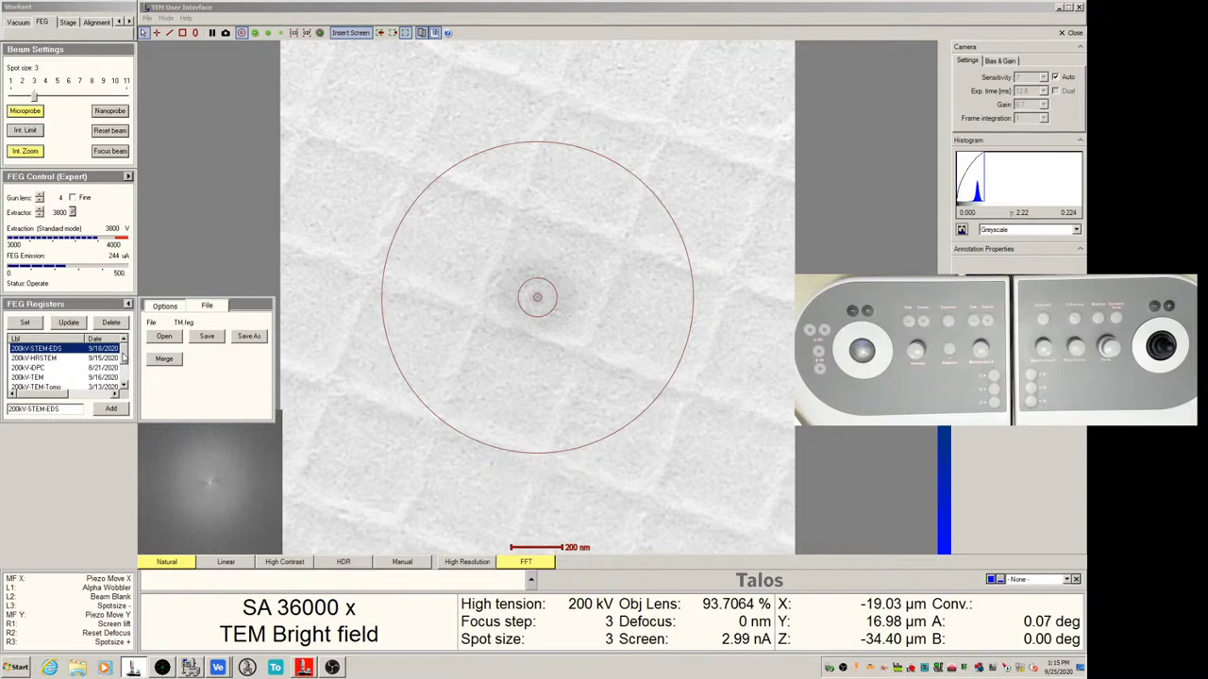
left_click_drag(123, 359, 126, 380)
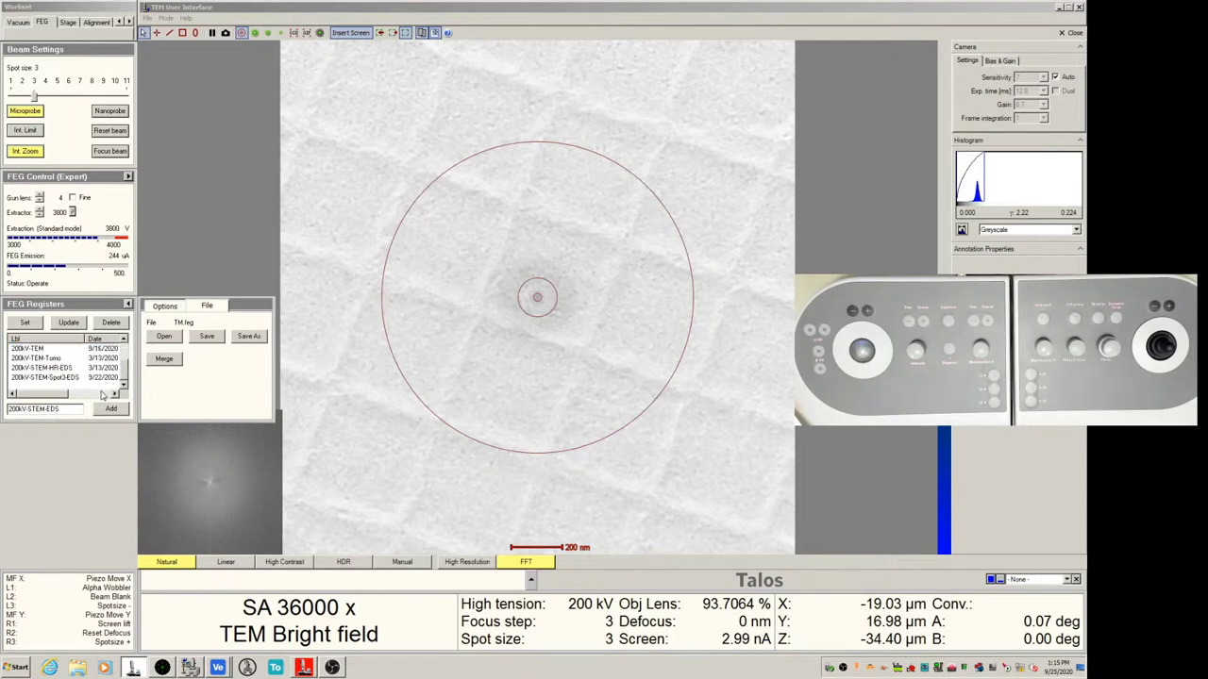
Add the current microscope state as a FEG register named 200kV-TEM-temp and select it in the register list.
left_click(9, 409)
double_click(71, 410)
type("200kV-TEM-temp")
left_click(111, 409)
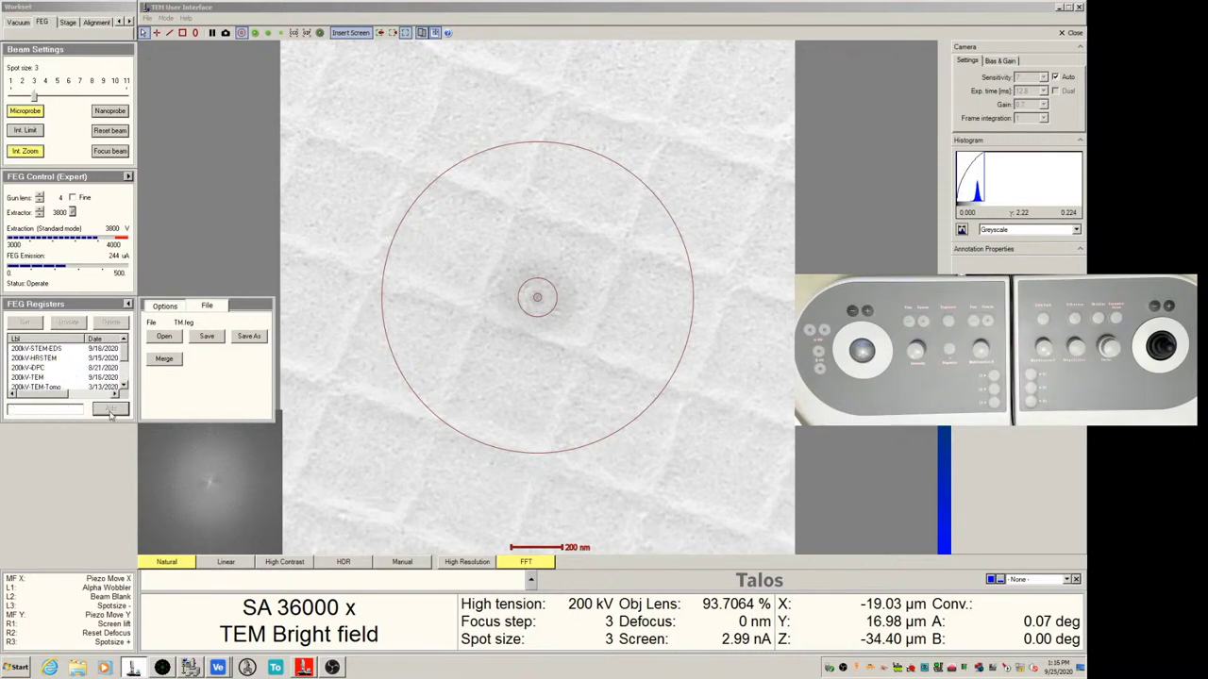
scroll(127, 364, "down", 3)
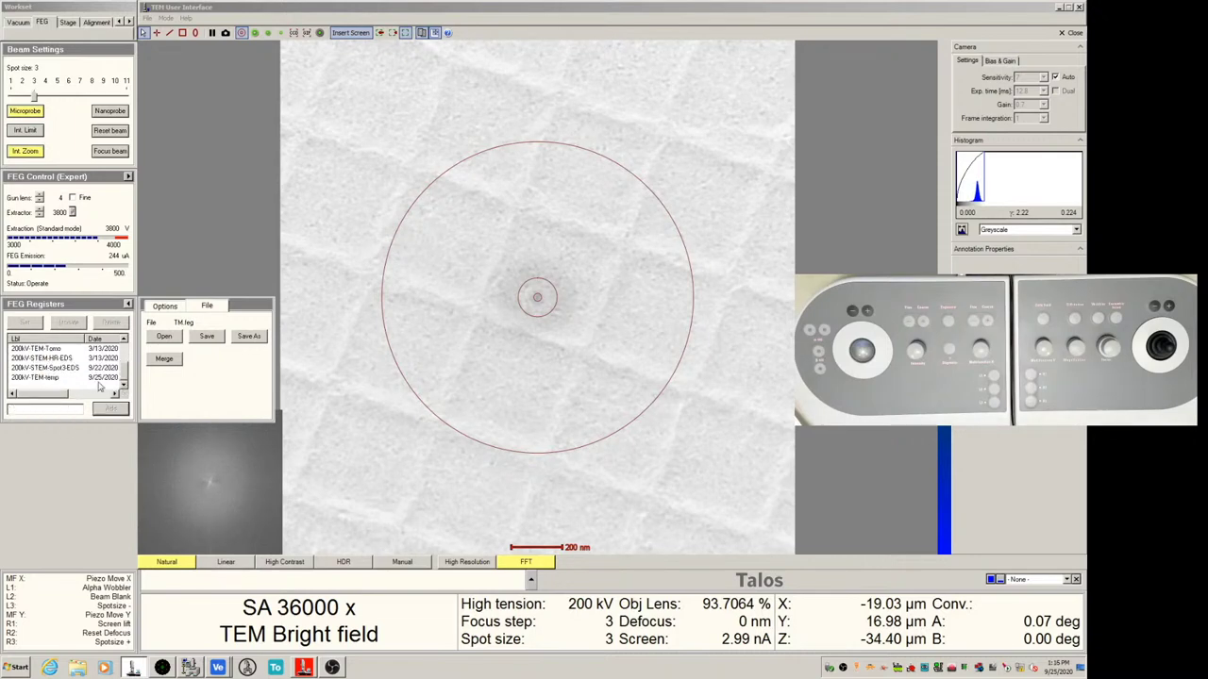
left_click(50, 378)
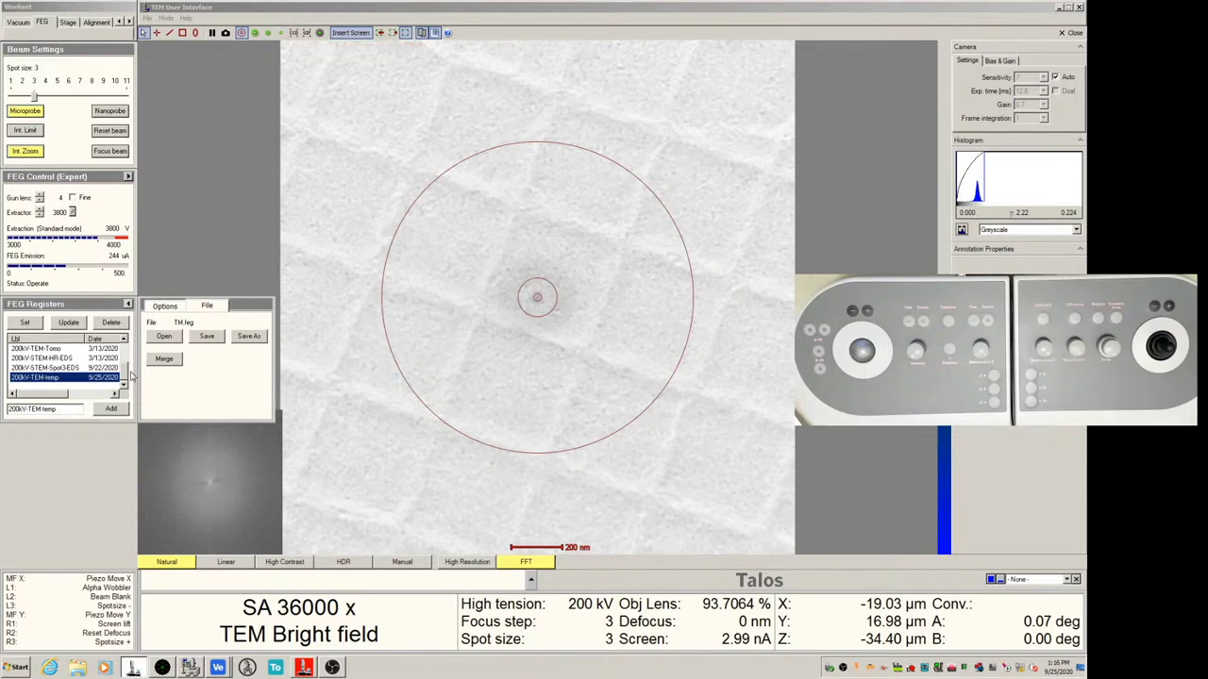
scroll(117, 346, "up", 2)
left_click(52, 376)
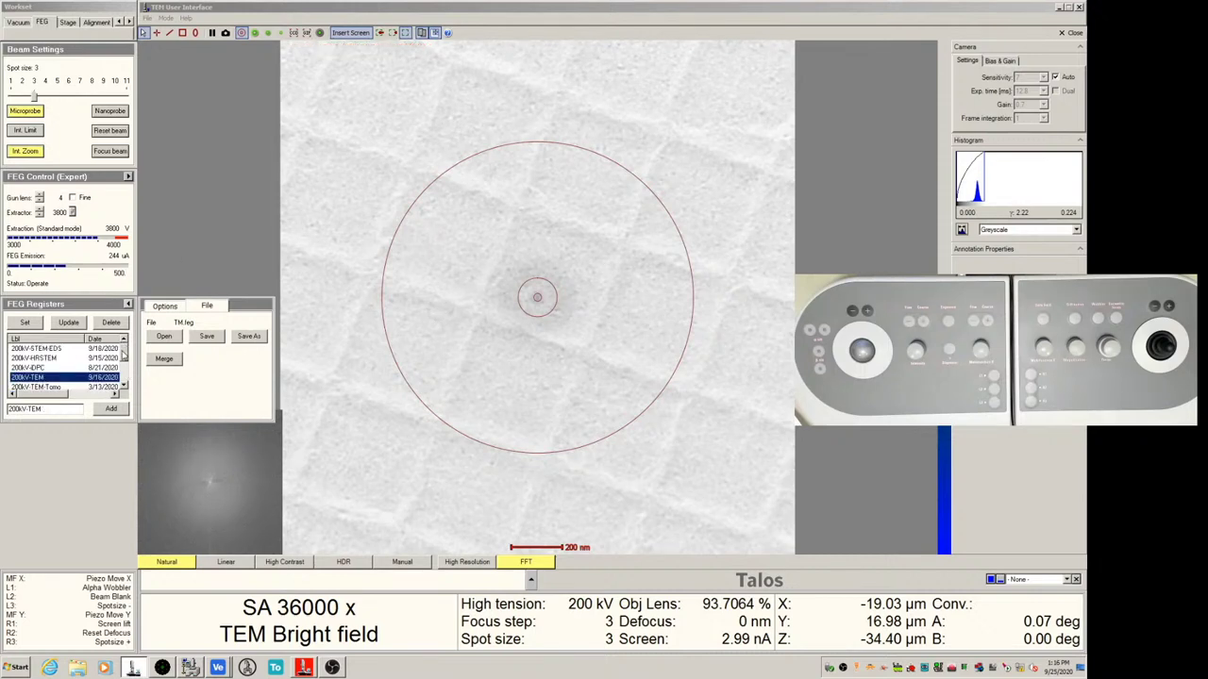
scroll(116, 359, "down", 2)
left_click(40, 379)
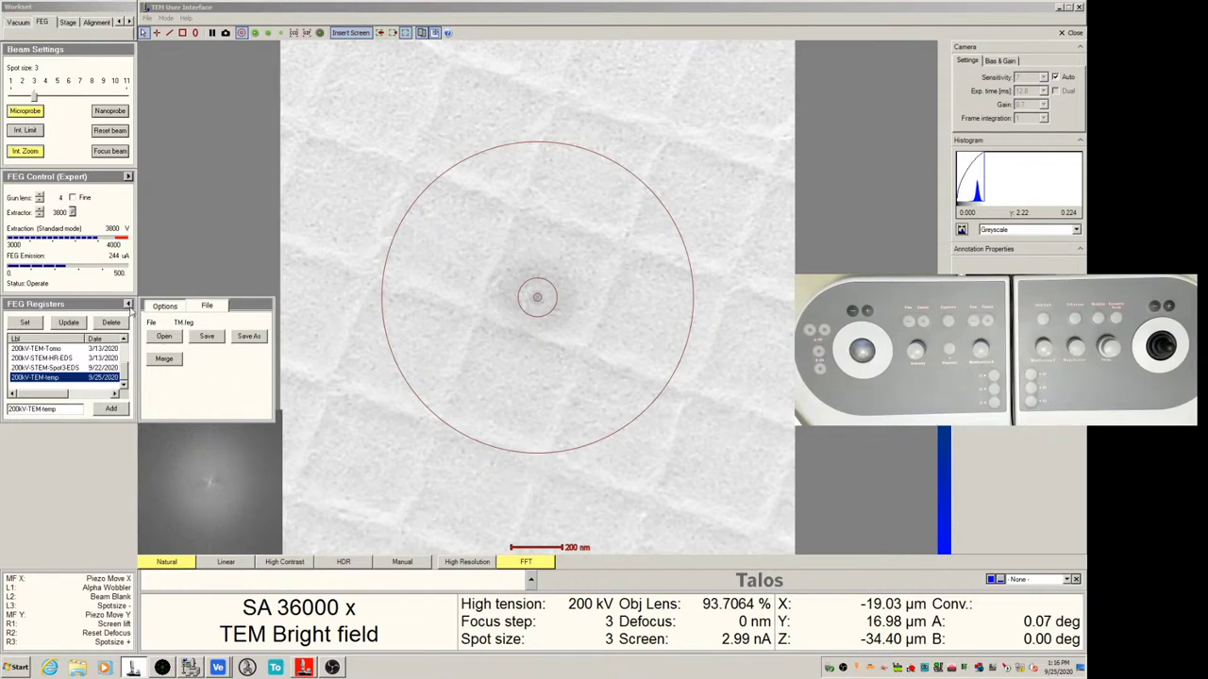
Save the FEG registers to a new file named training.feg in the MC2 folder.
left_click(251, 337)
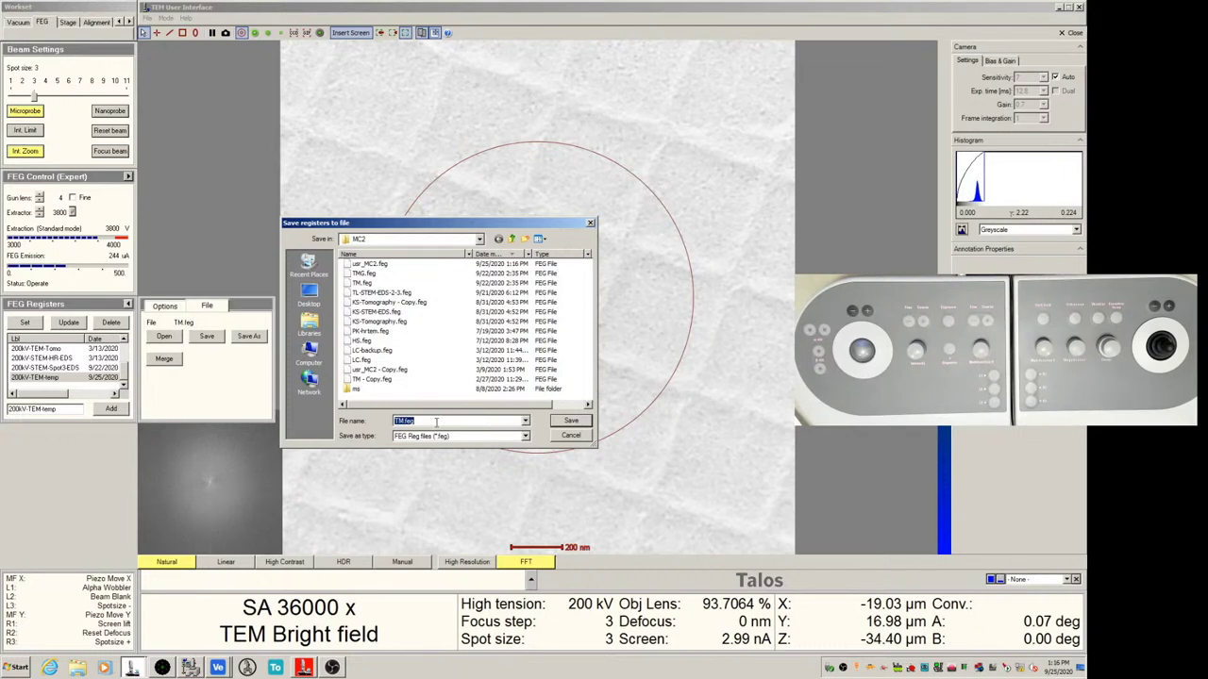
type("teaining")
left_click(577, 423)
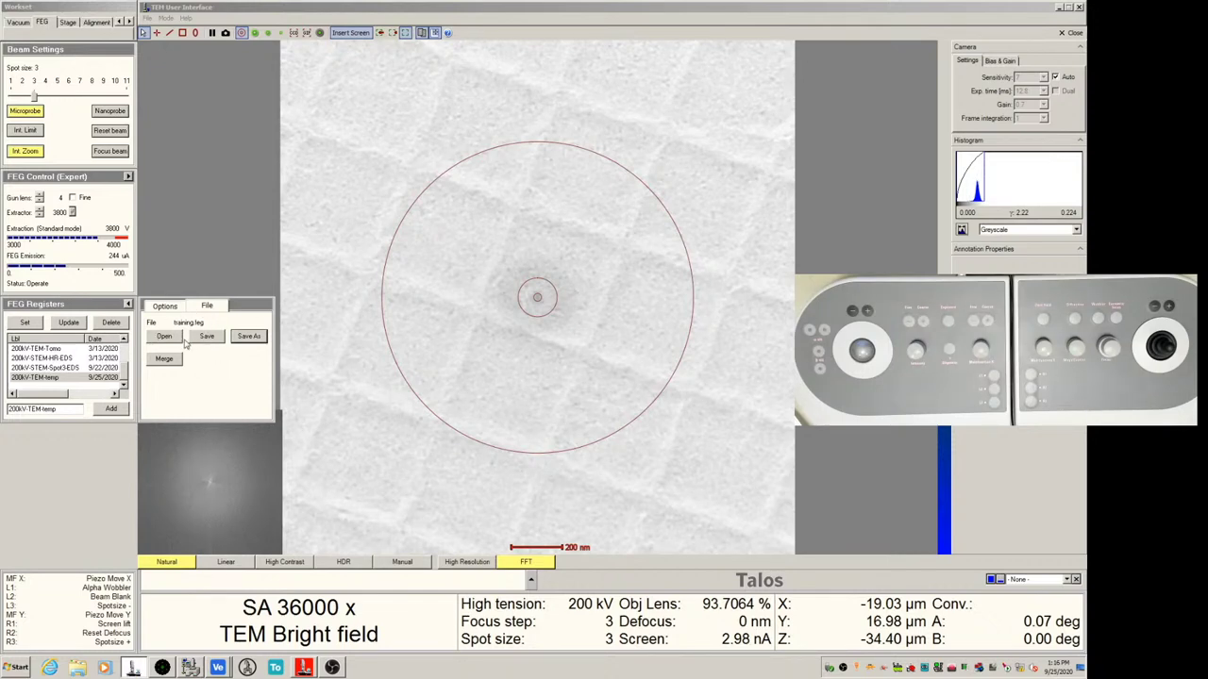
Load the FEG registers from the training.feg file.
left_click(165, 337)
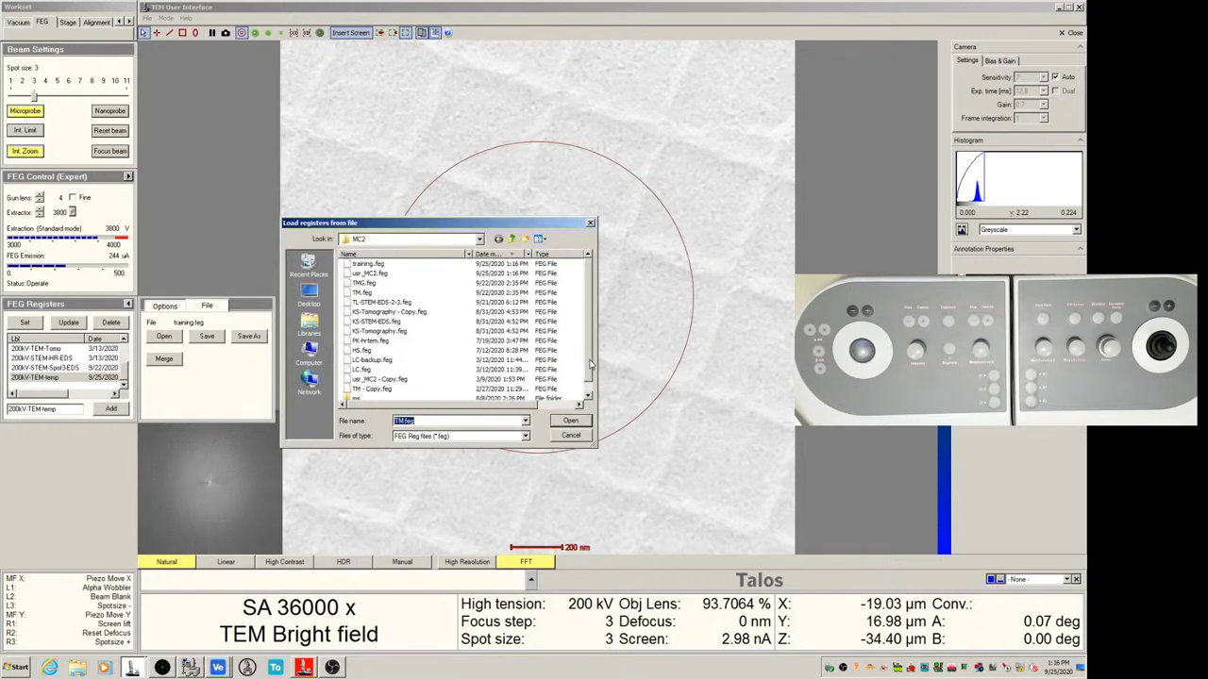
left_click(377, 265)
left_click(568, 421)
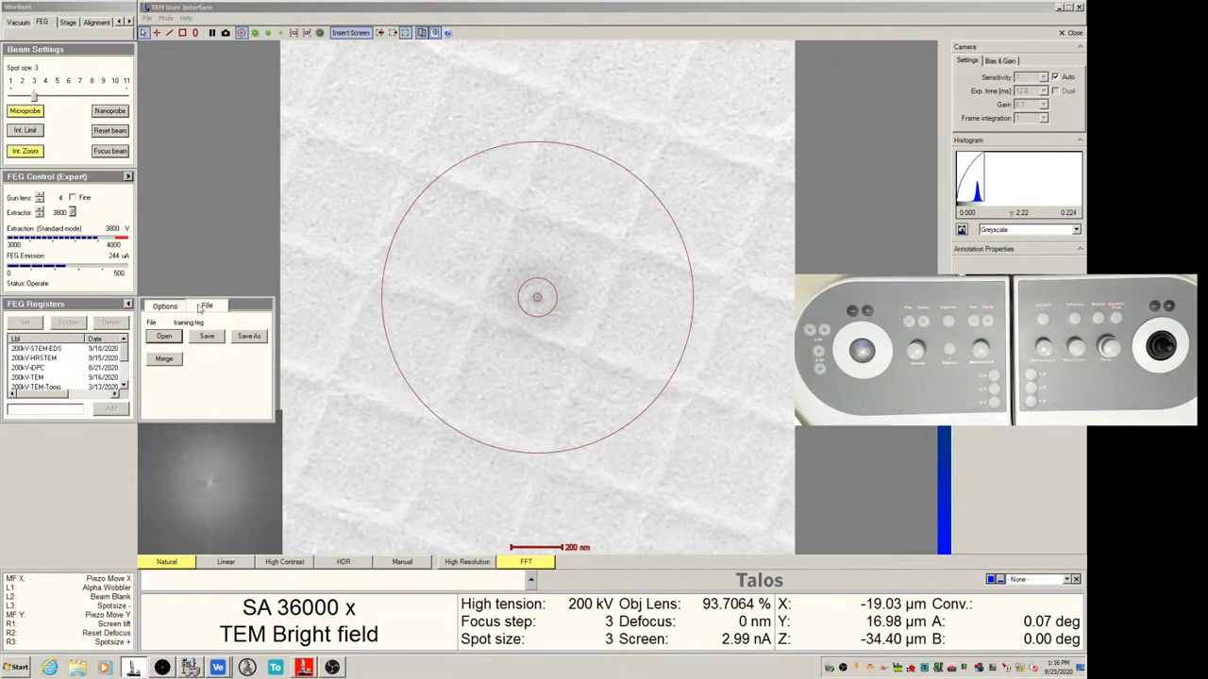
Load the FEG registers from the TM.feg file in the MC2 folder.
left_click(166, 338)
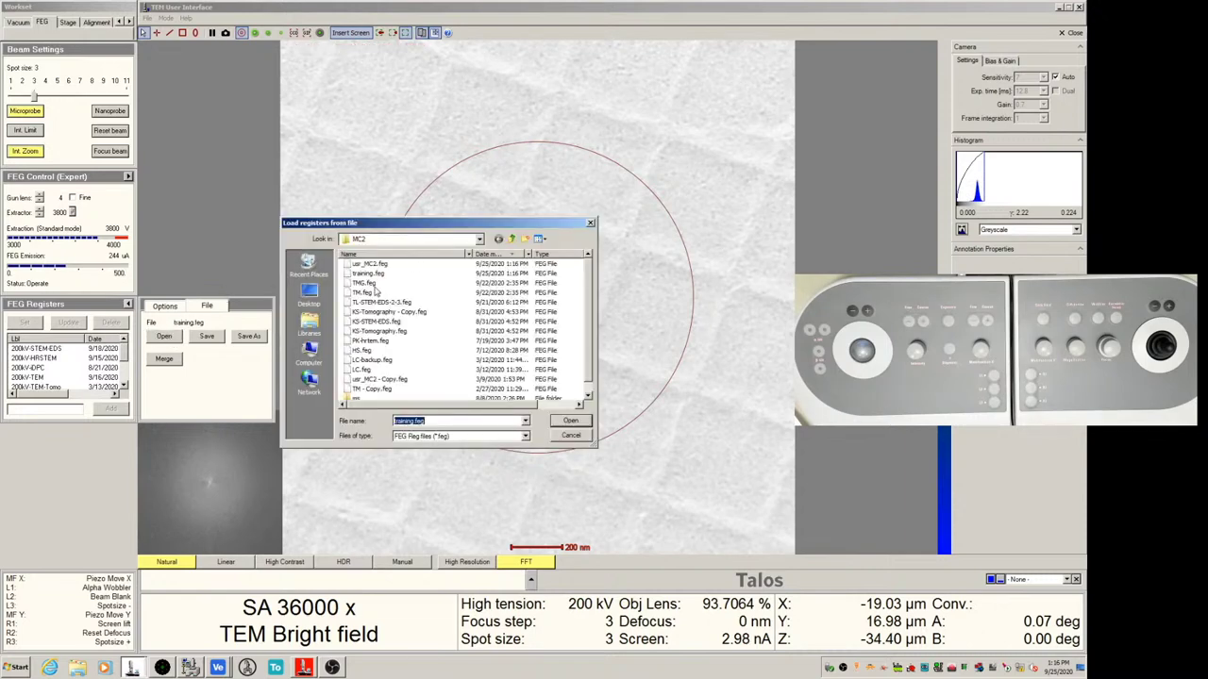
left_click(375, 293)
left_click(567, 422)
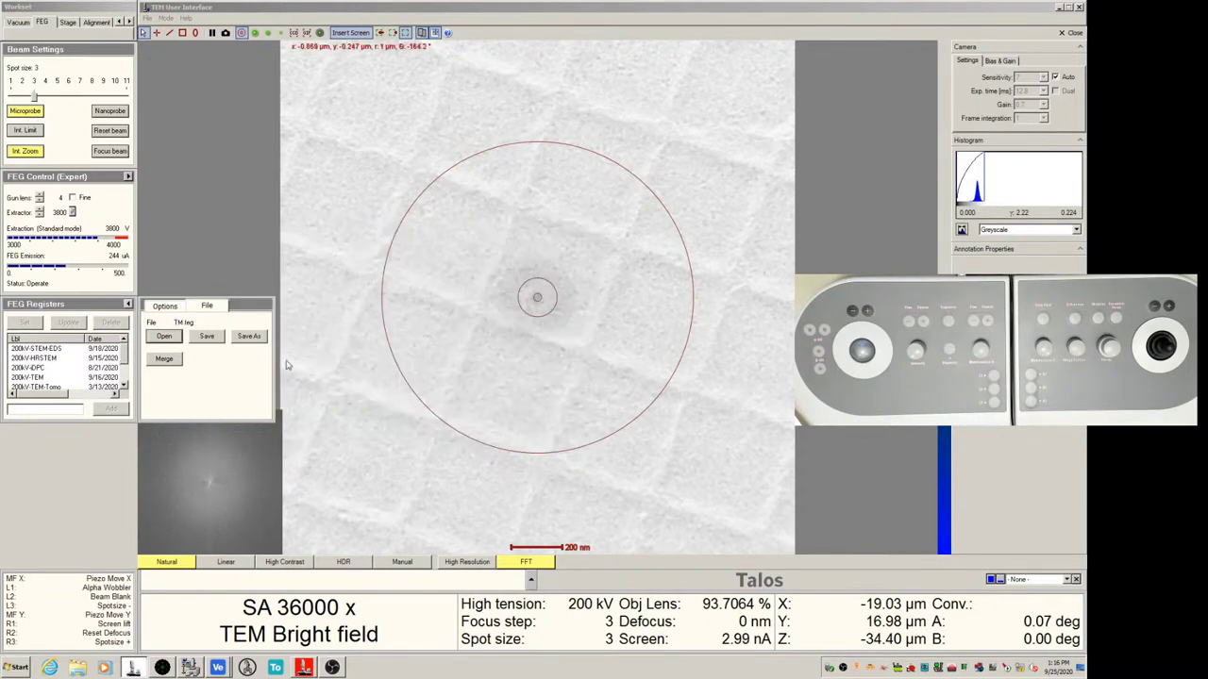
Apply the 200kV-STEM-EDS FEG register and set the screen camera's display mode to Natural.
left_click(25, 350)
left_click(43, 359)
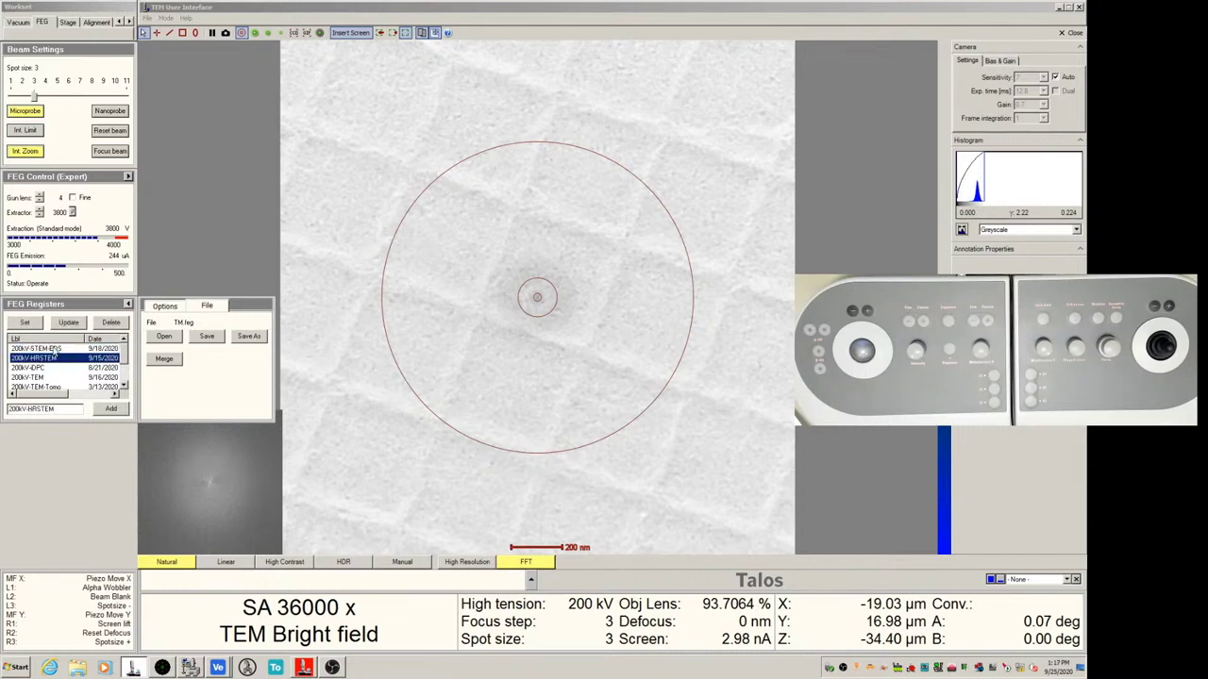
left_click(33, 349)
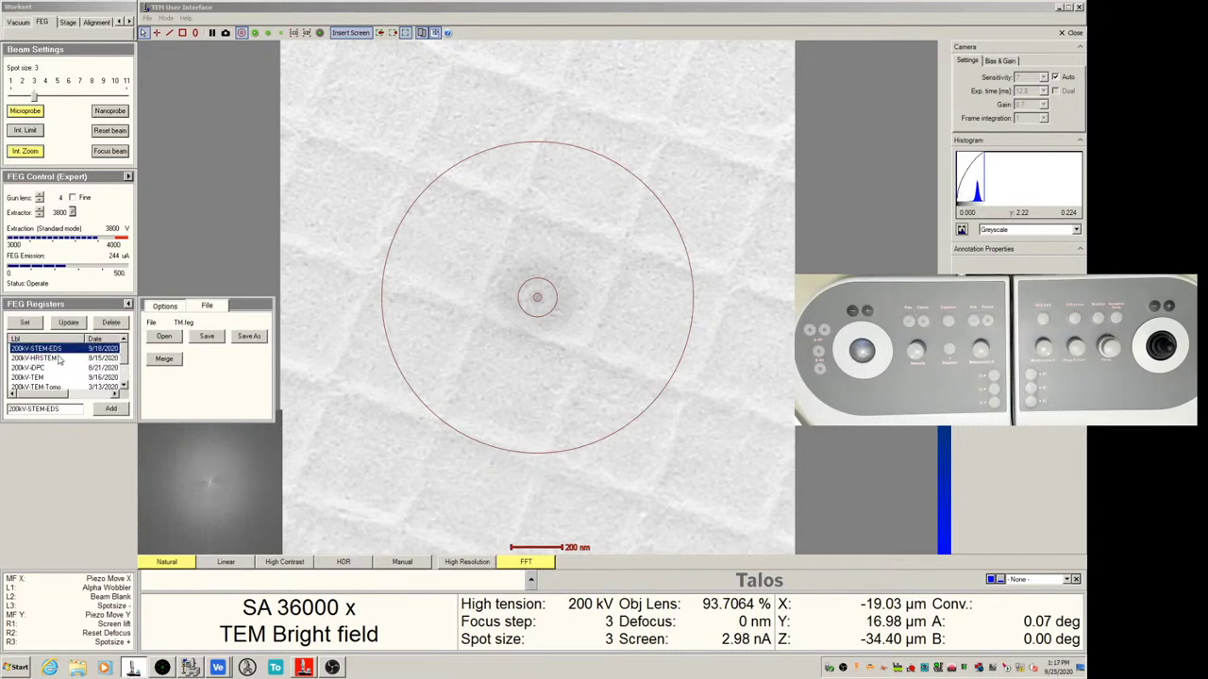
left_click(62, 360)
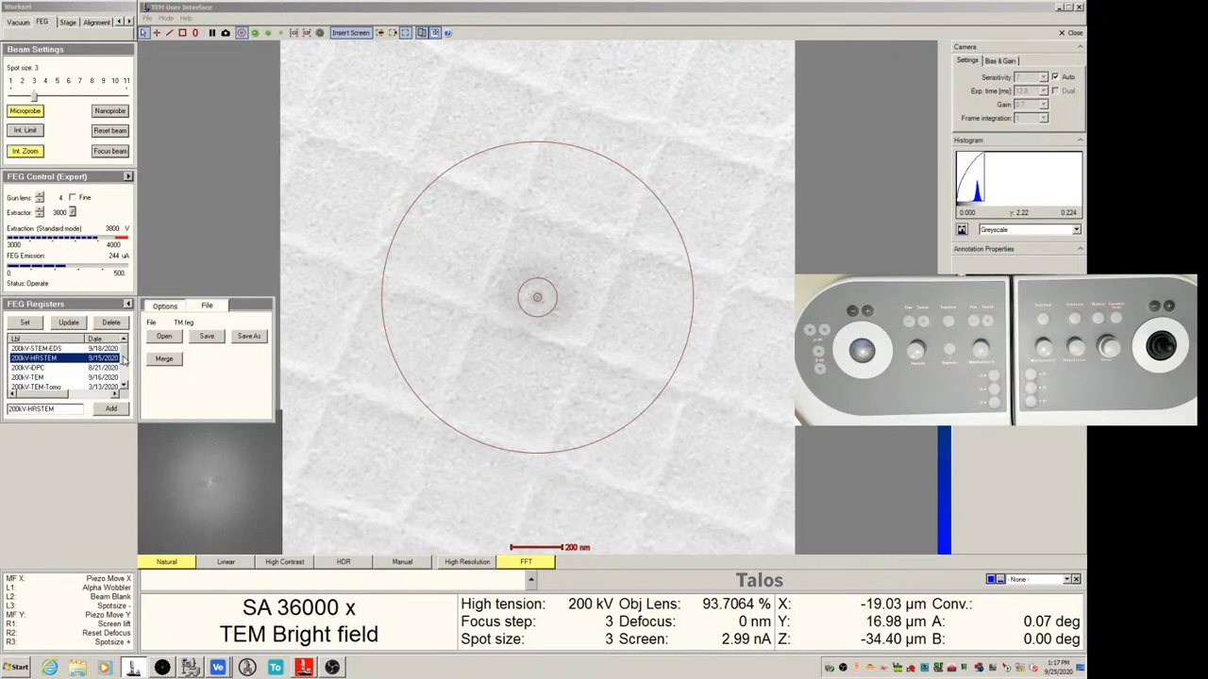
left_click(42, 377)
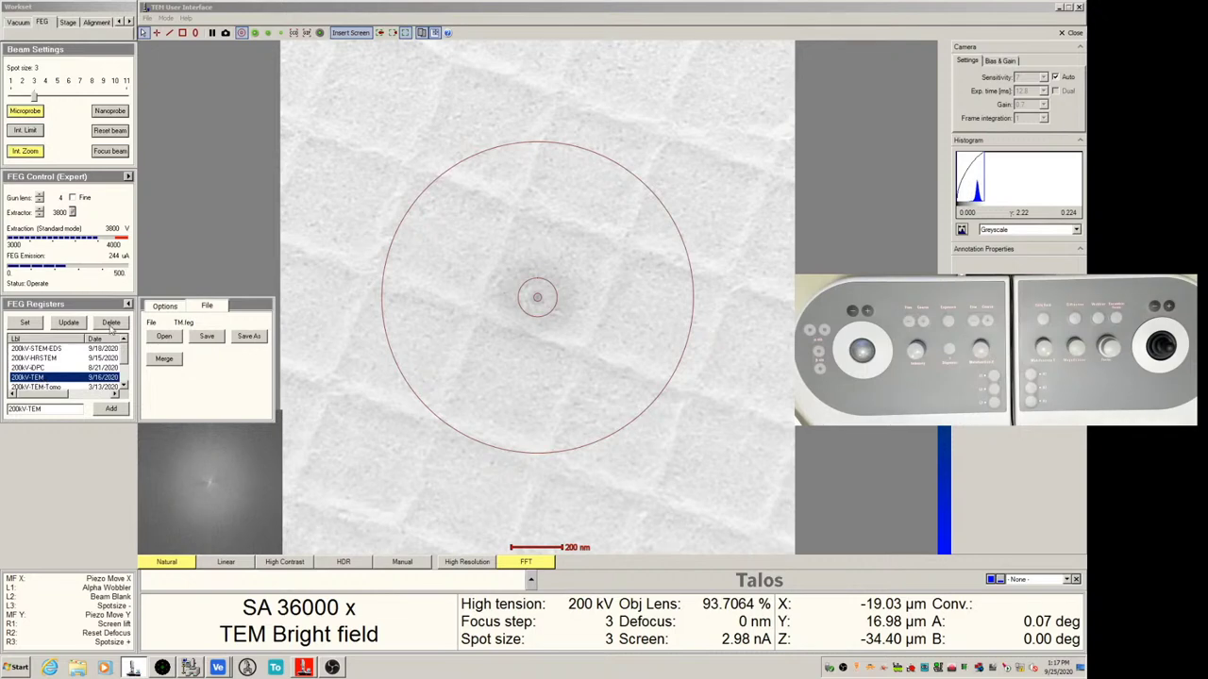
left_click(39, 349)
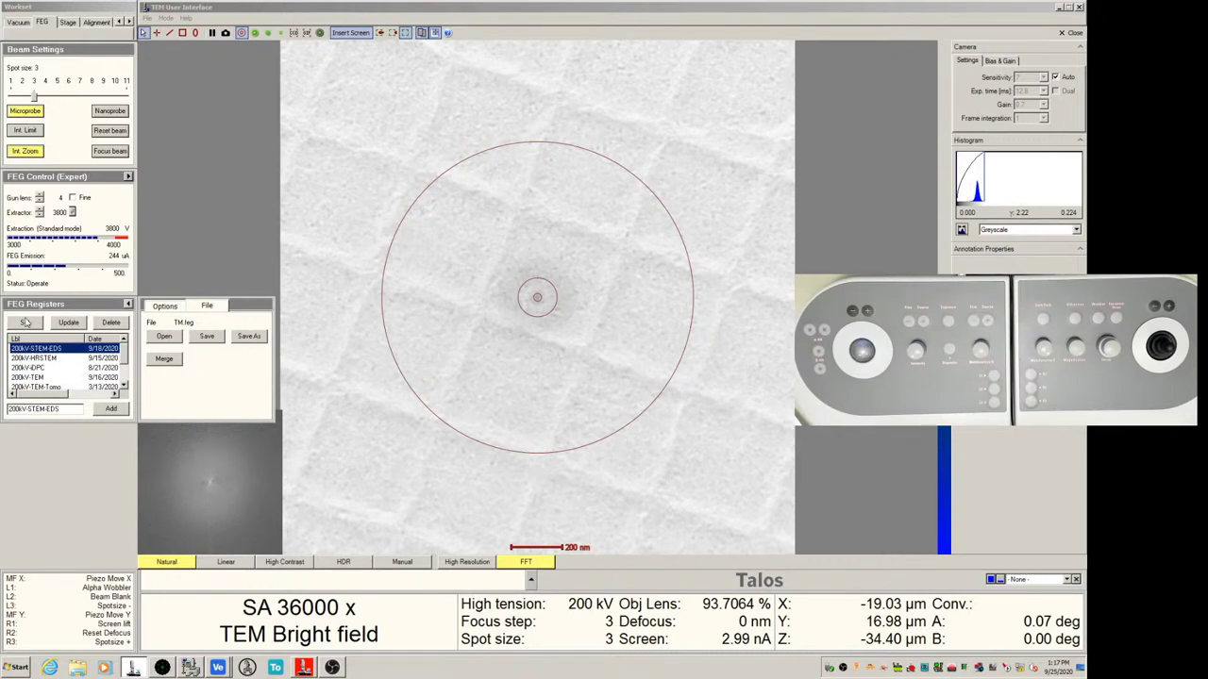
left_click(24, 323)
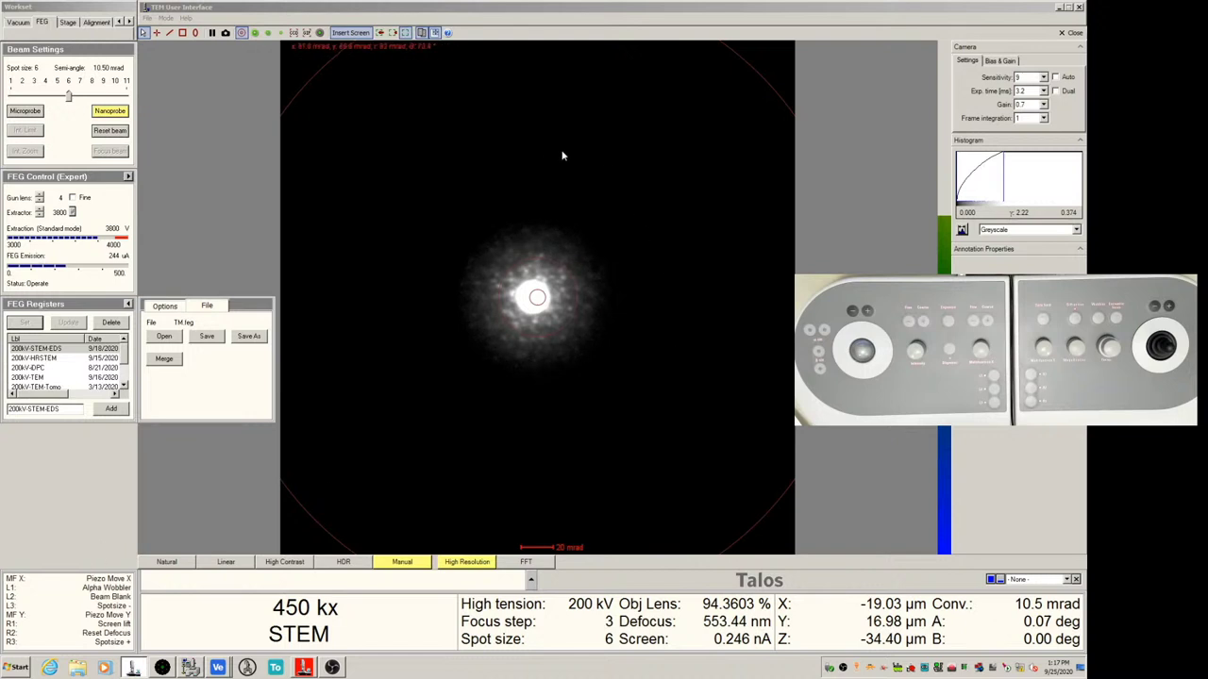
left_click(509, 163)
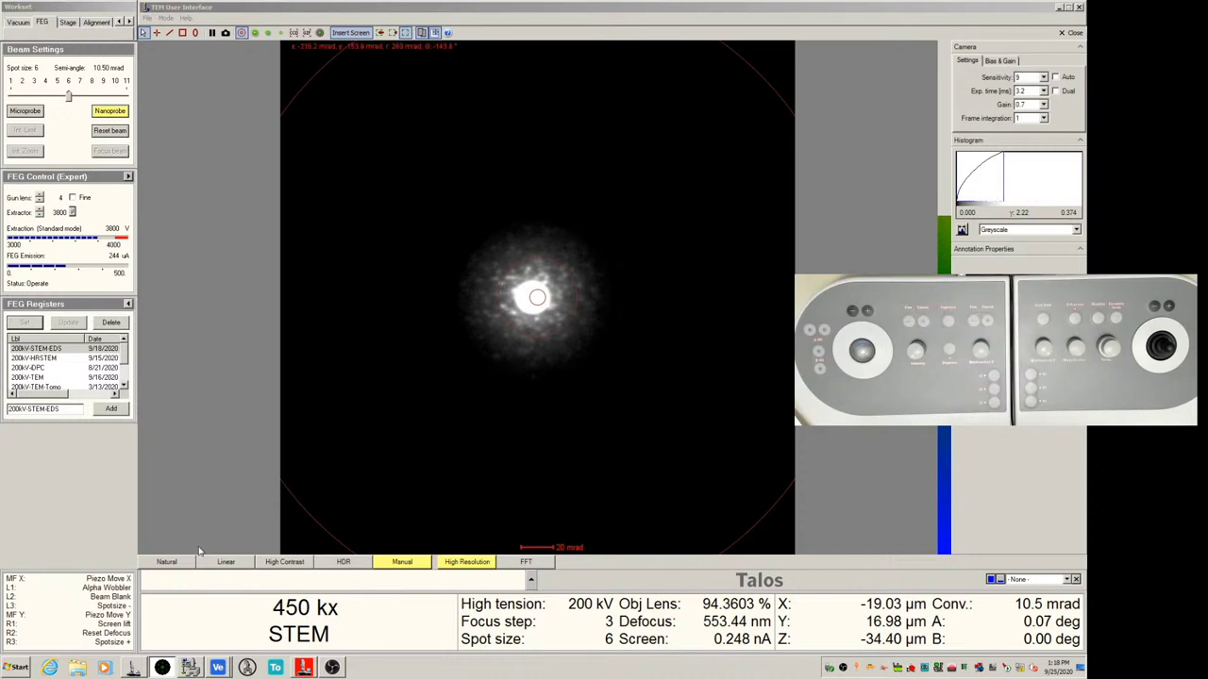
left_click(166, 563)
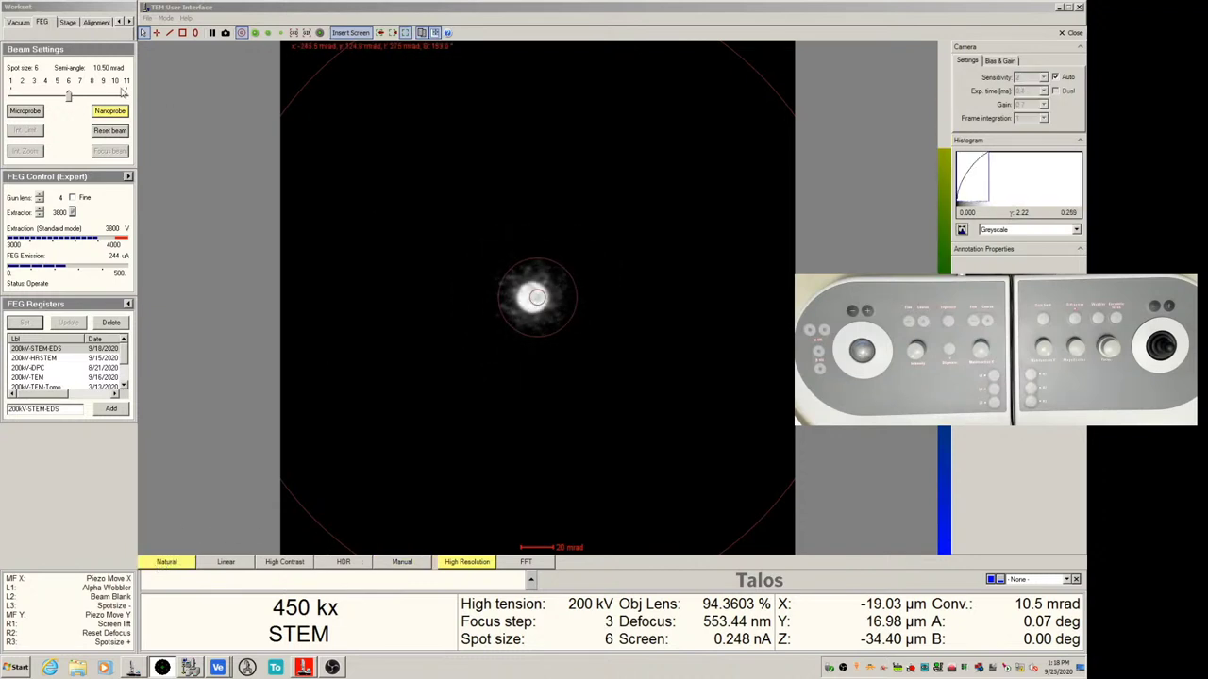
Choose size 70 for the Condenser 2 aperture in the stage settings.
left_click(128, 22)
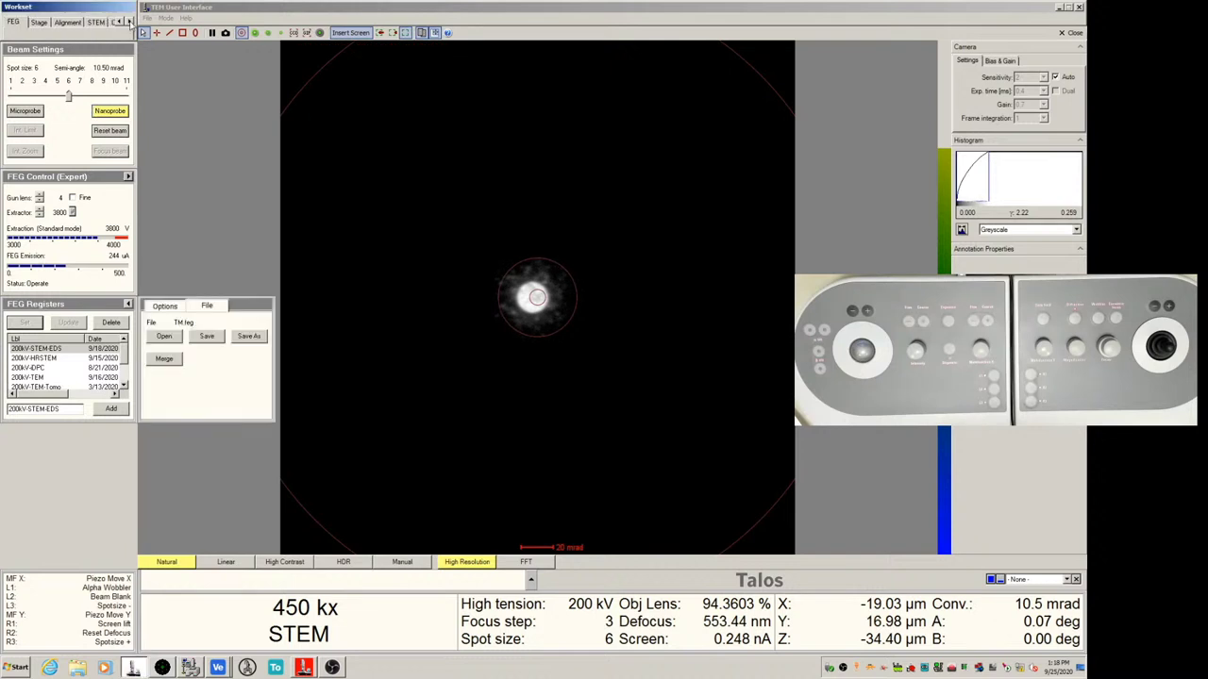
left_click(118, 21)
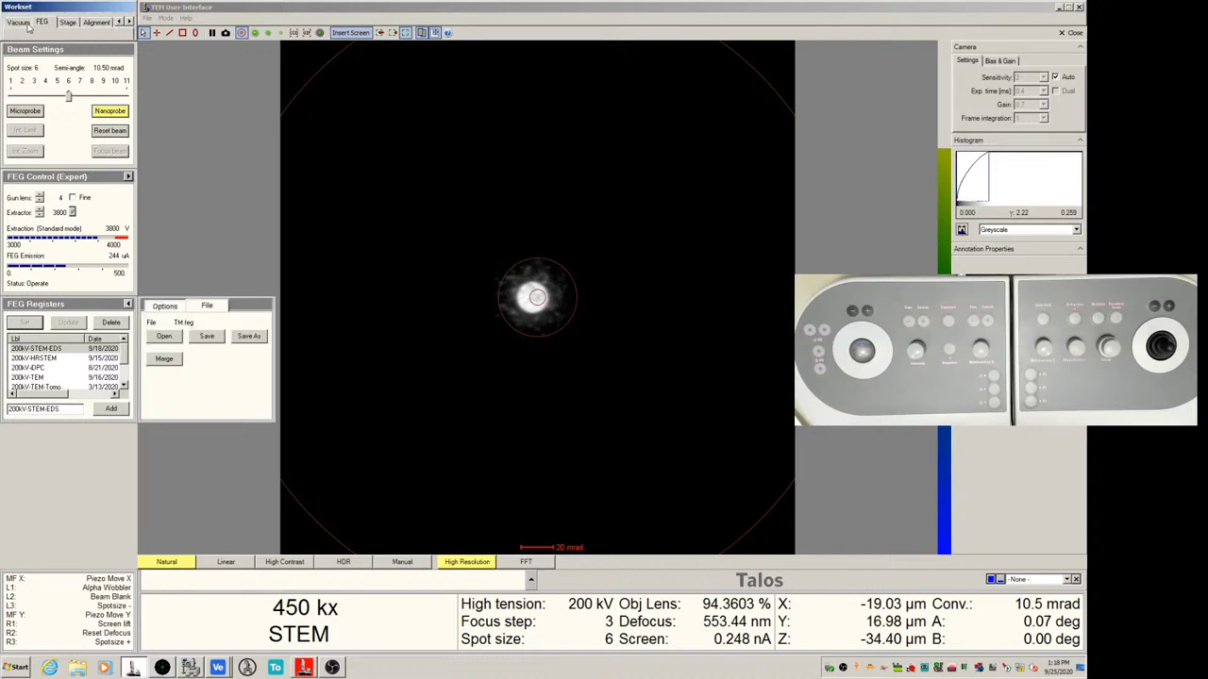
left_click(69, 22)
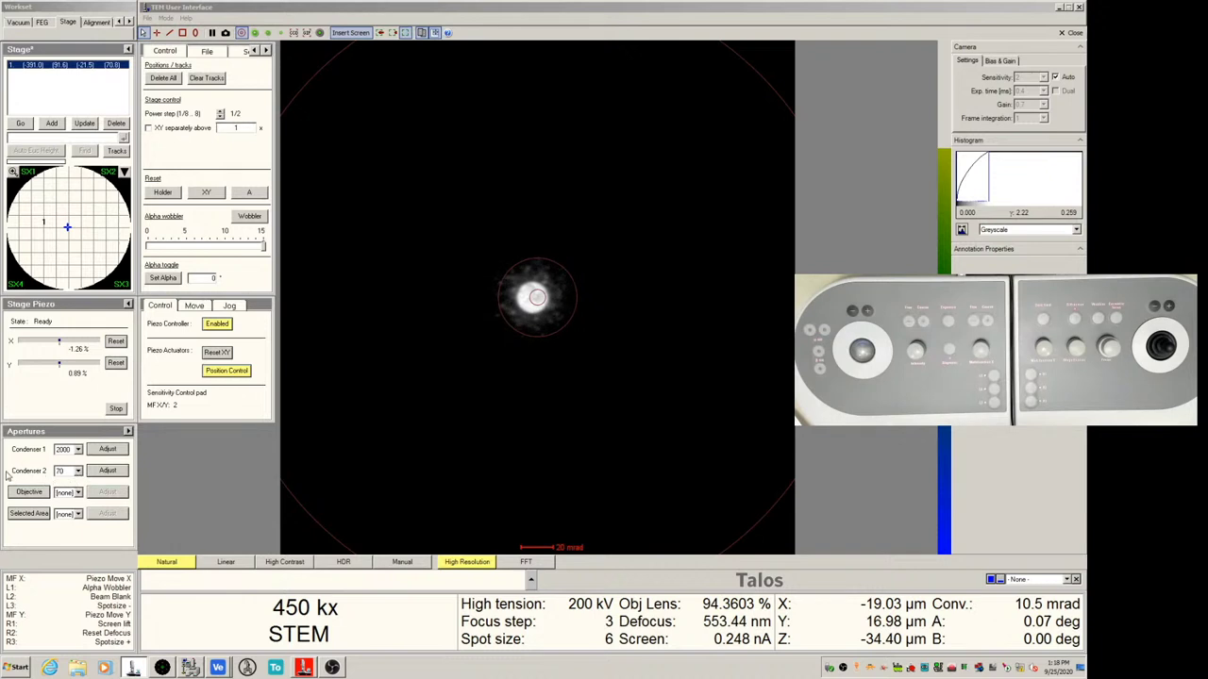
left_click(79, 474)
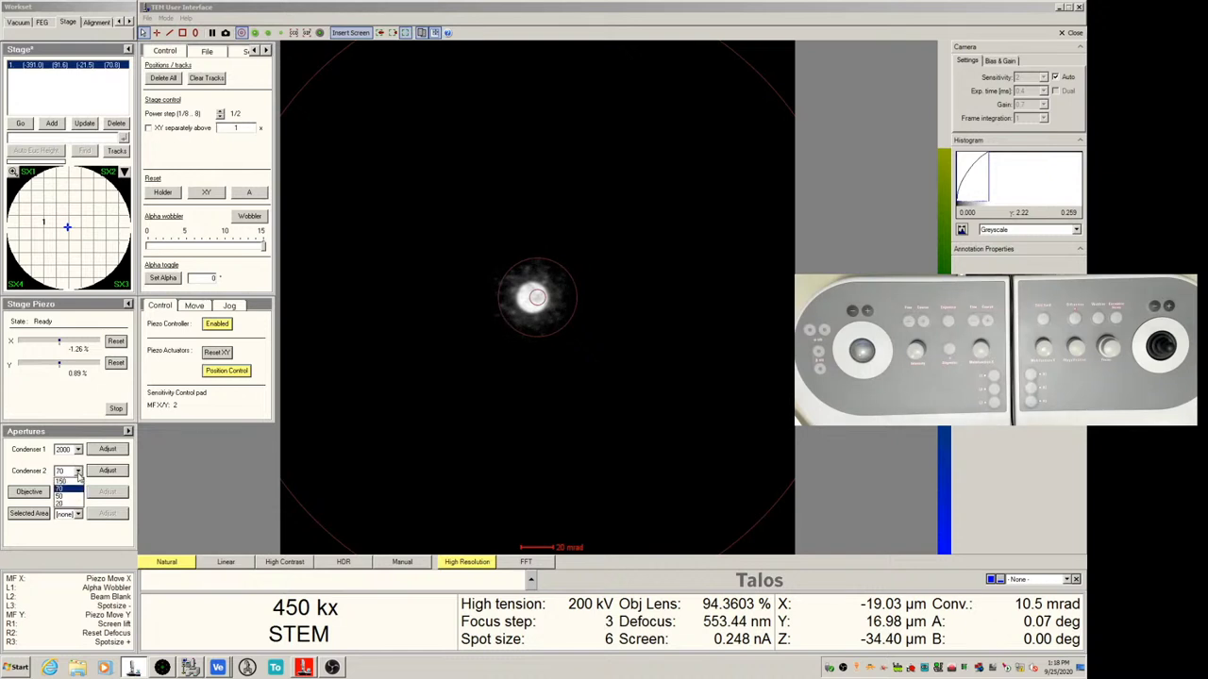
left_click(69, 490)
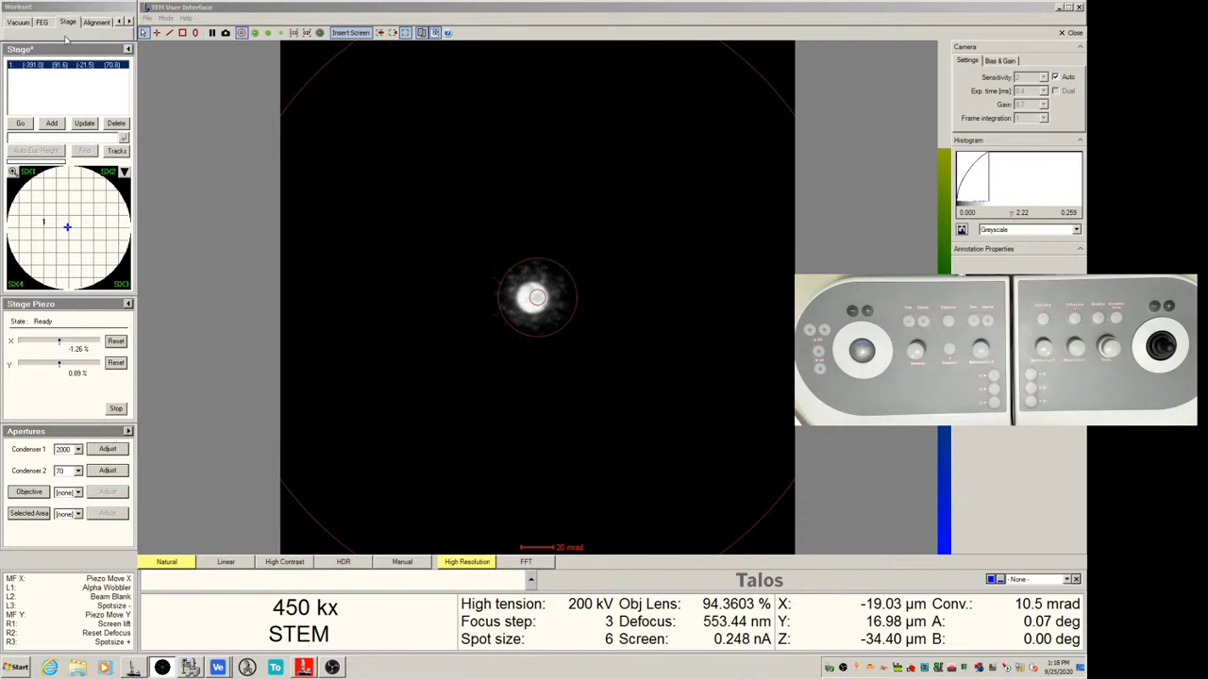
Open the STEM imaging and detector settings to review the scan parameters, detector selection and direct alignments.
left_click(114, 24)
left_click(113, 23)
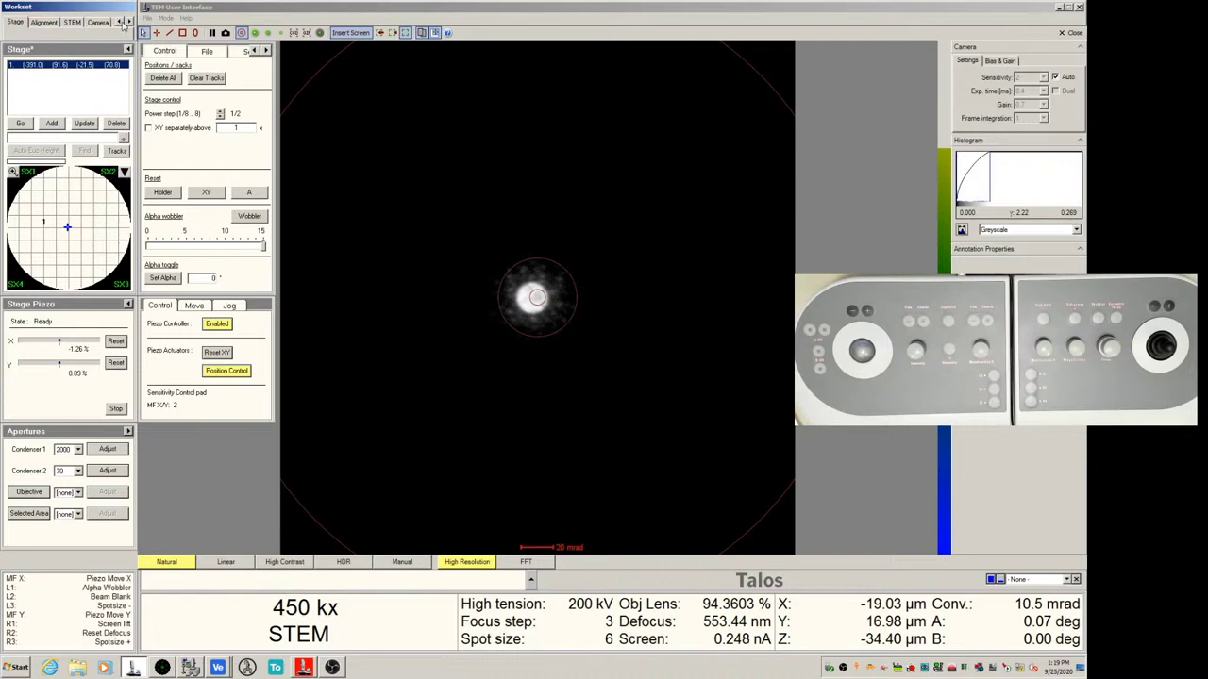
left_click(73, 21)
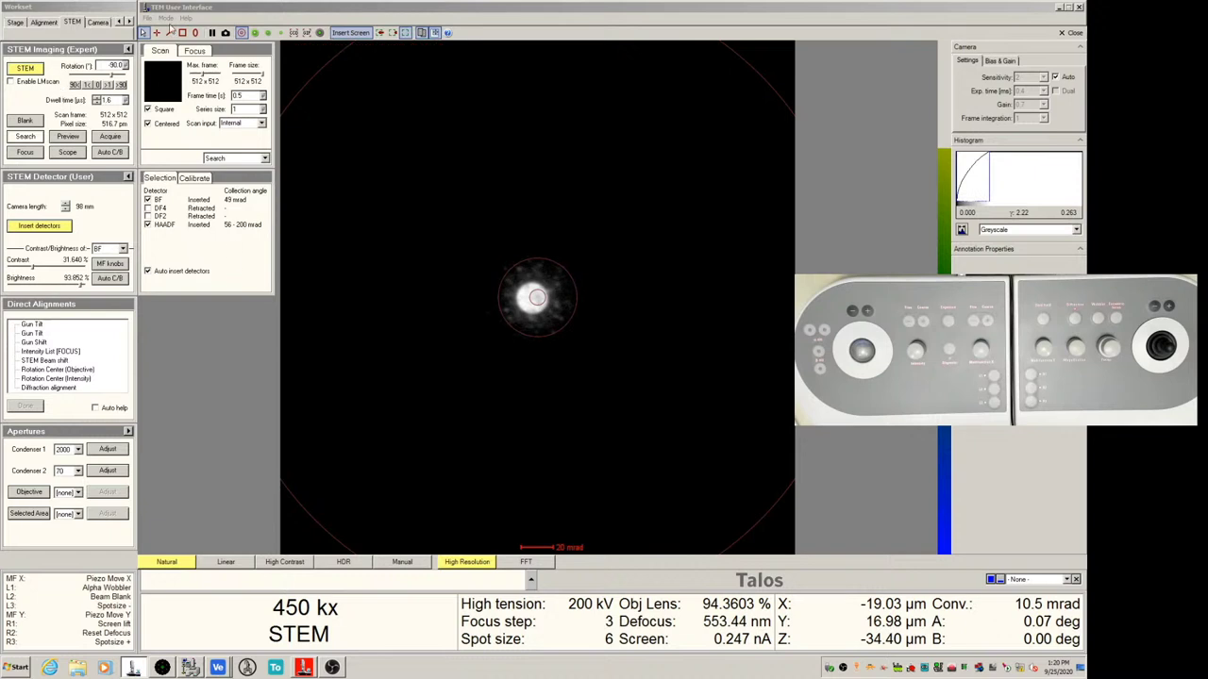
Reset the holder position on the stage and bring up the vacuum settings.
left_click(14, 23)
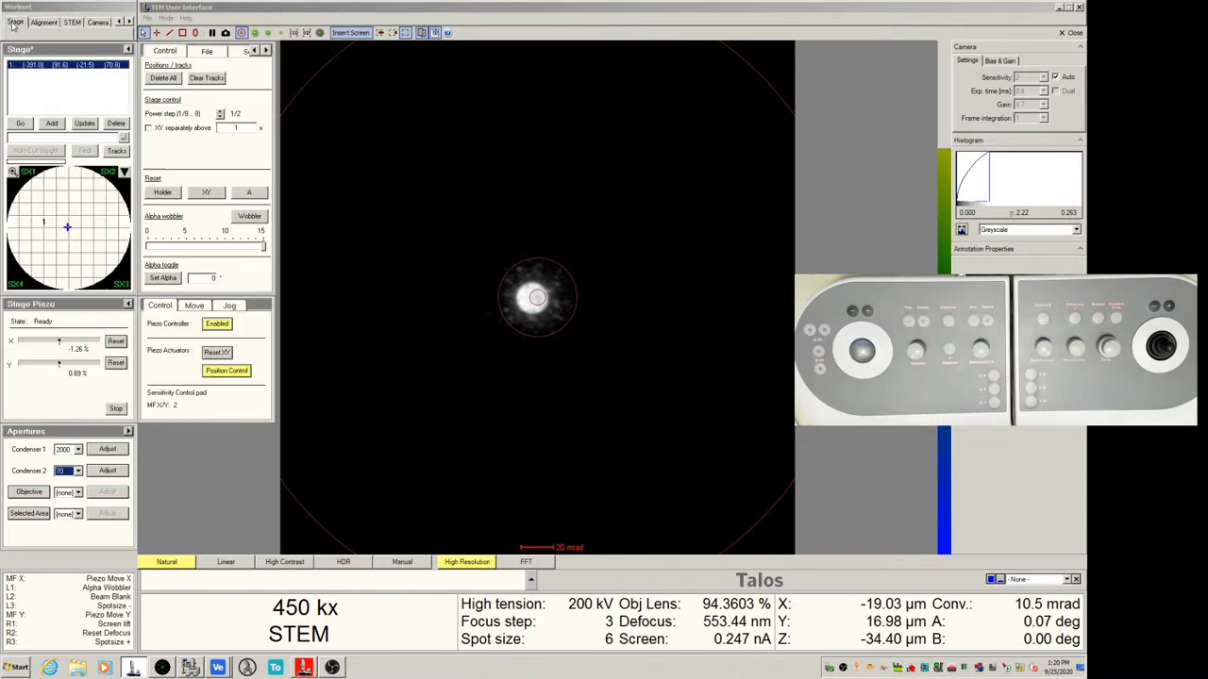
left_click(168, 194)
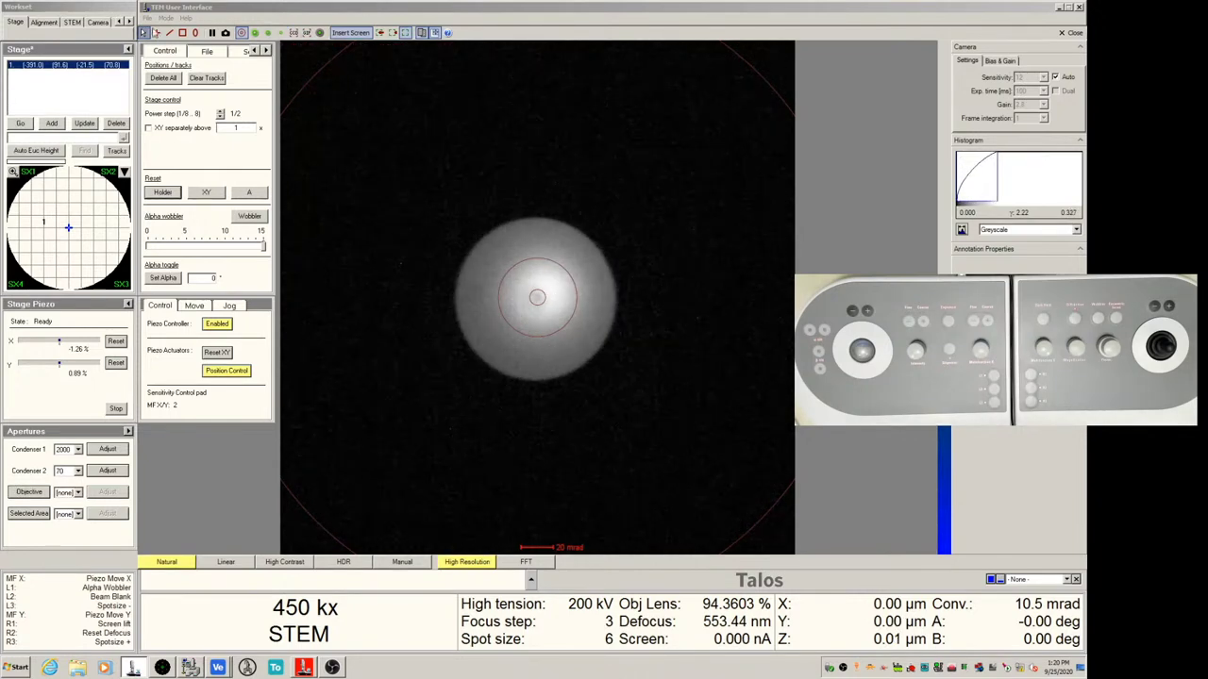
left_click(121, 21)
left_click(120, 22)
left_click(19, 21)
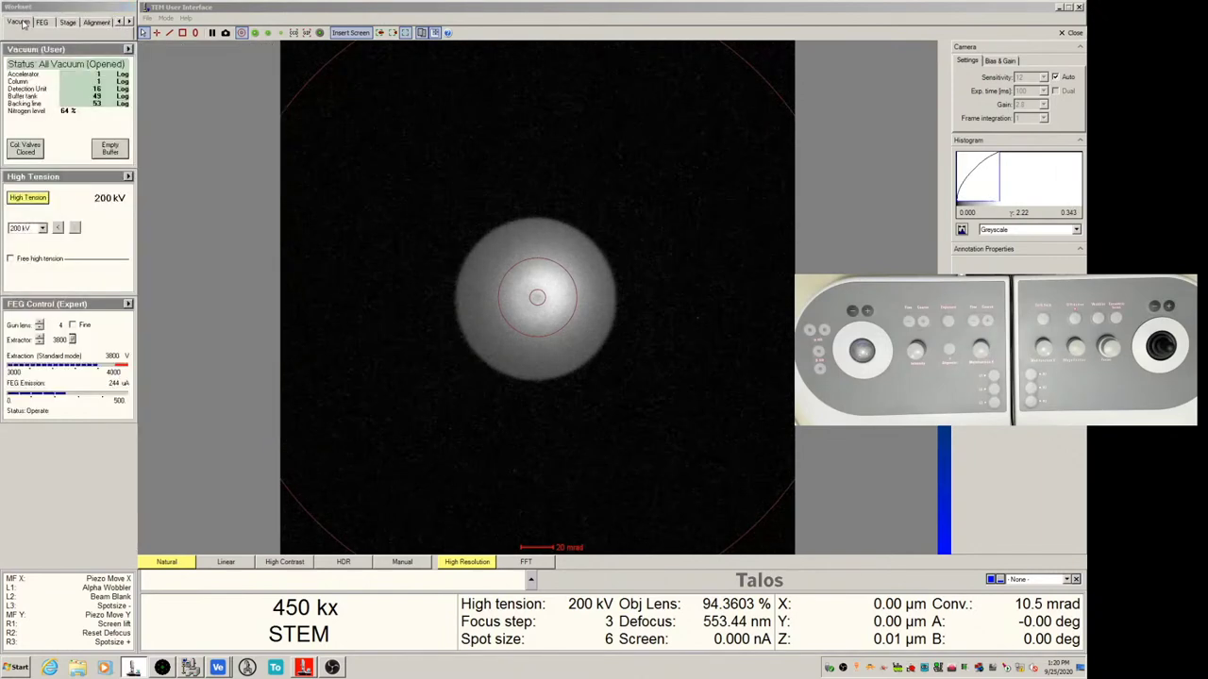
Check the TEM Imaging & Analysis search view, return to the STEM imaging settings and start a live Search scan.
left_click(99, 23)
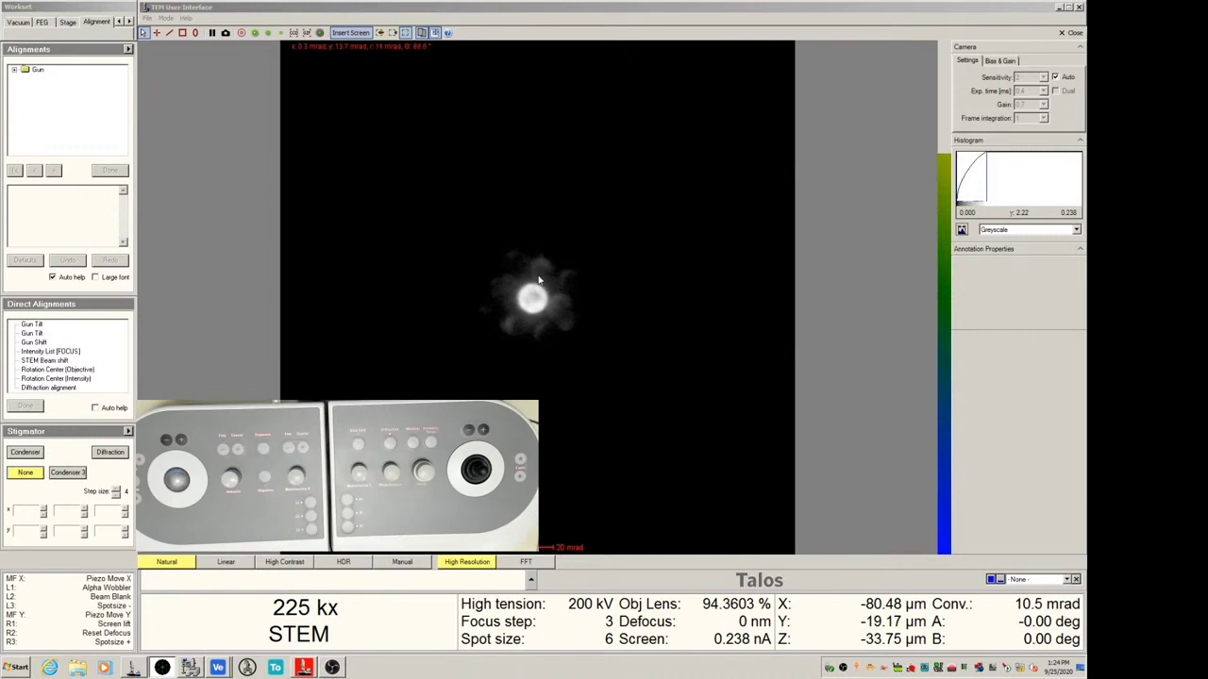
left_click(128, 20)
left_click(129, 21)
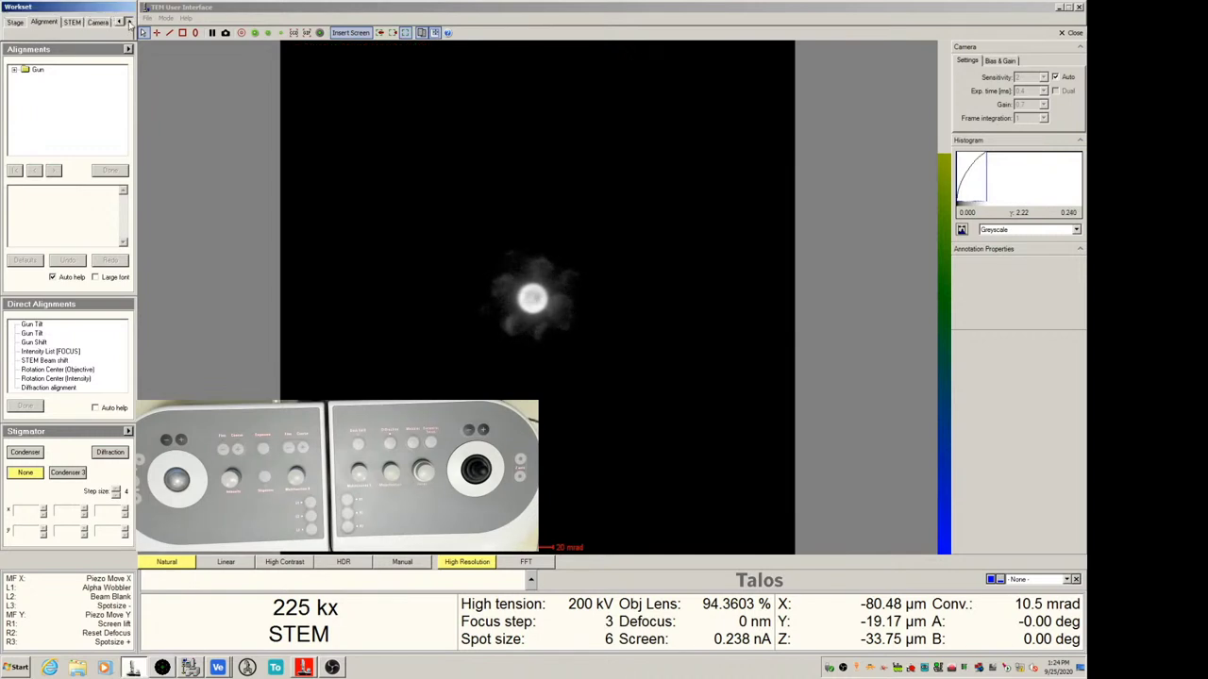
left_click(73, 22)
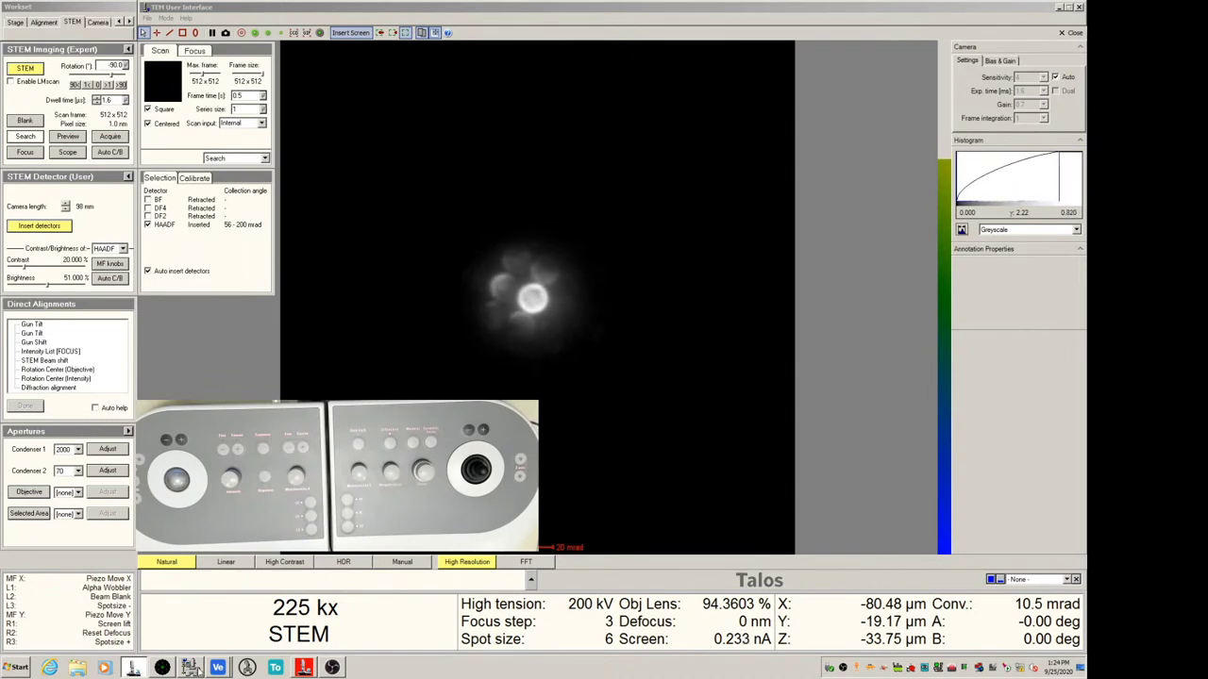
left_click(191, 667)
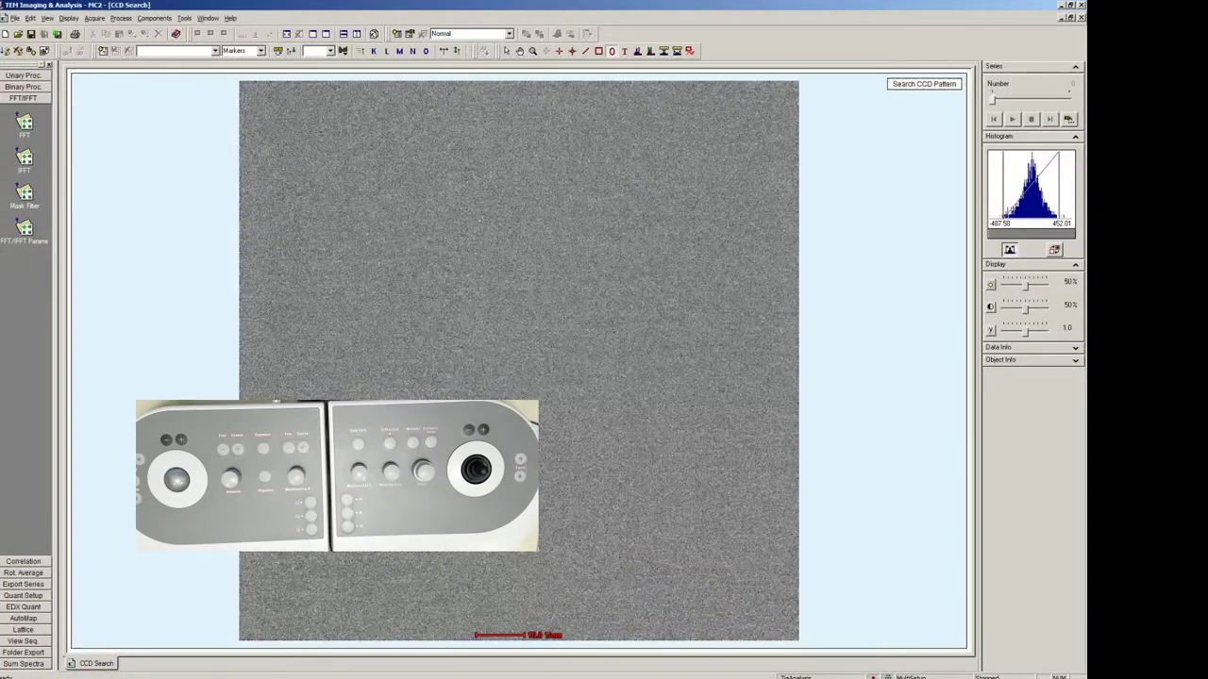
key("alt+Tab")
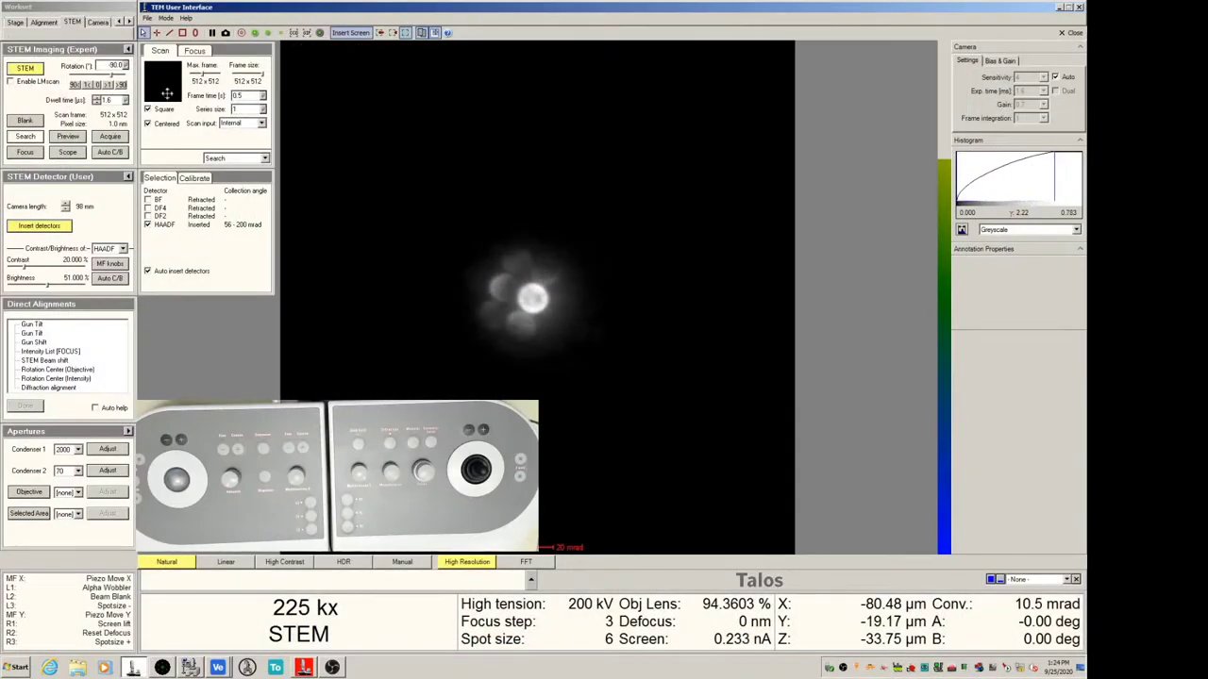
left_click(26, 137)
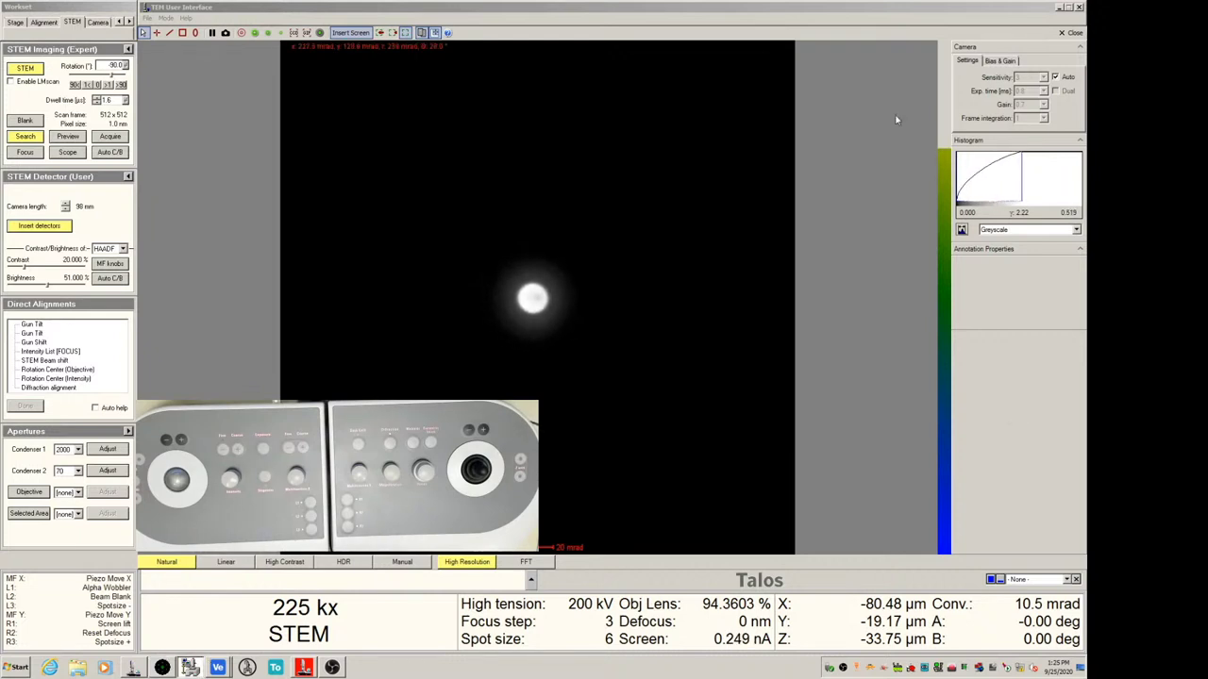
Switch to OBS Studio, select the display capture in the preview and move the OBS window clear of the microscope readouts.
left_click(332, 668)
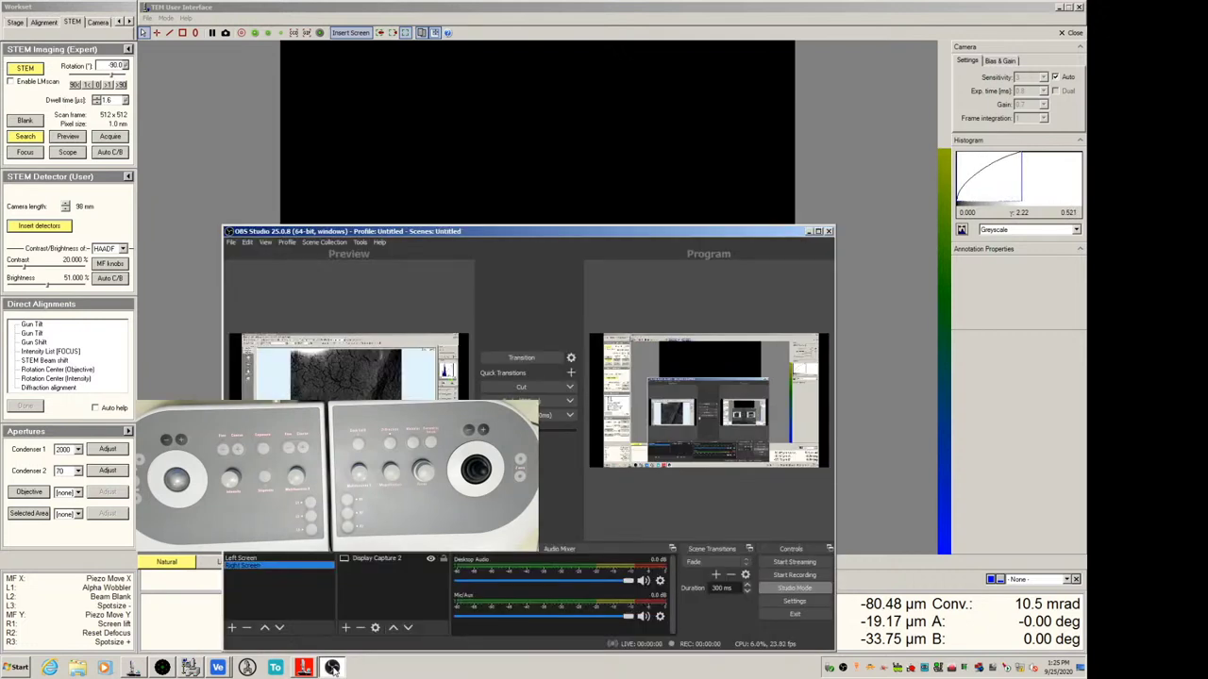
left_click(857, 322)
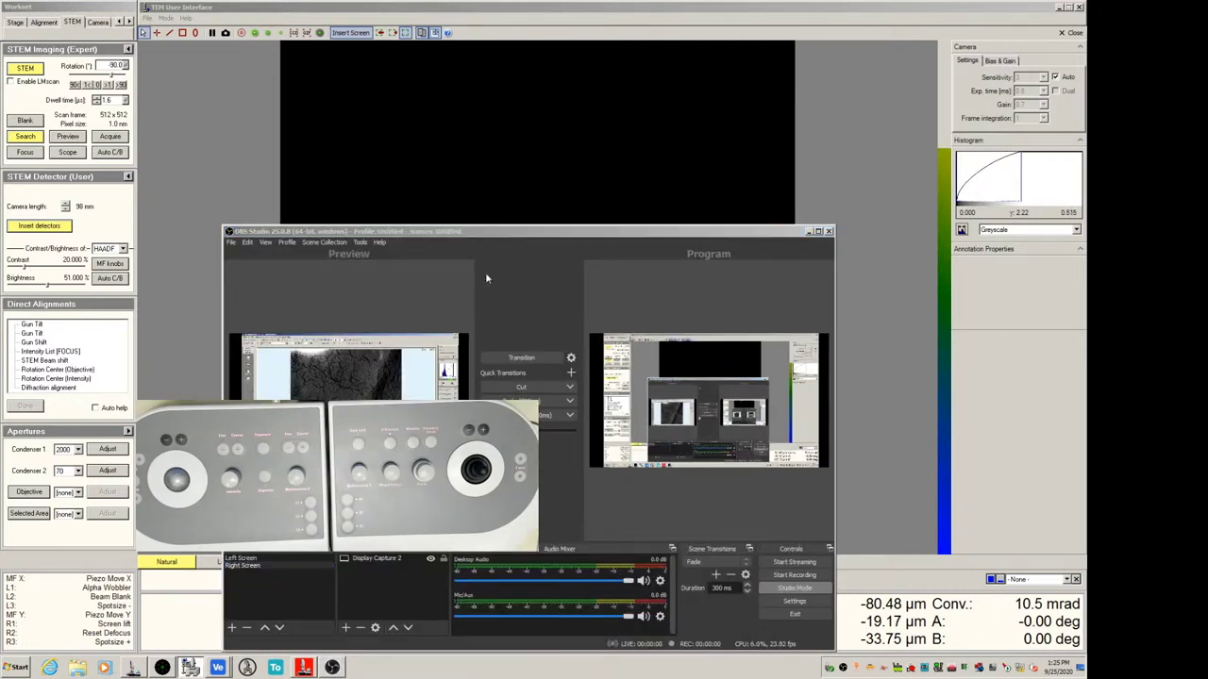
left_click(347, 370)
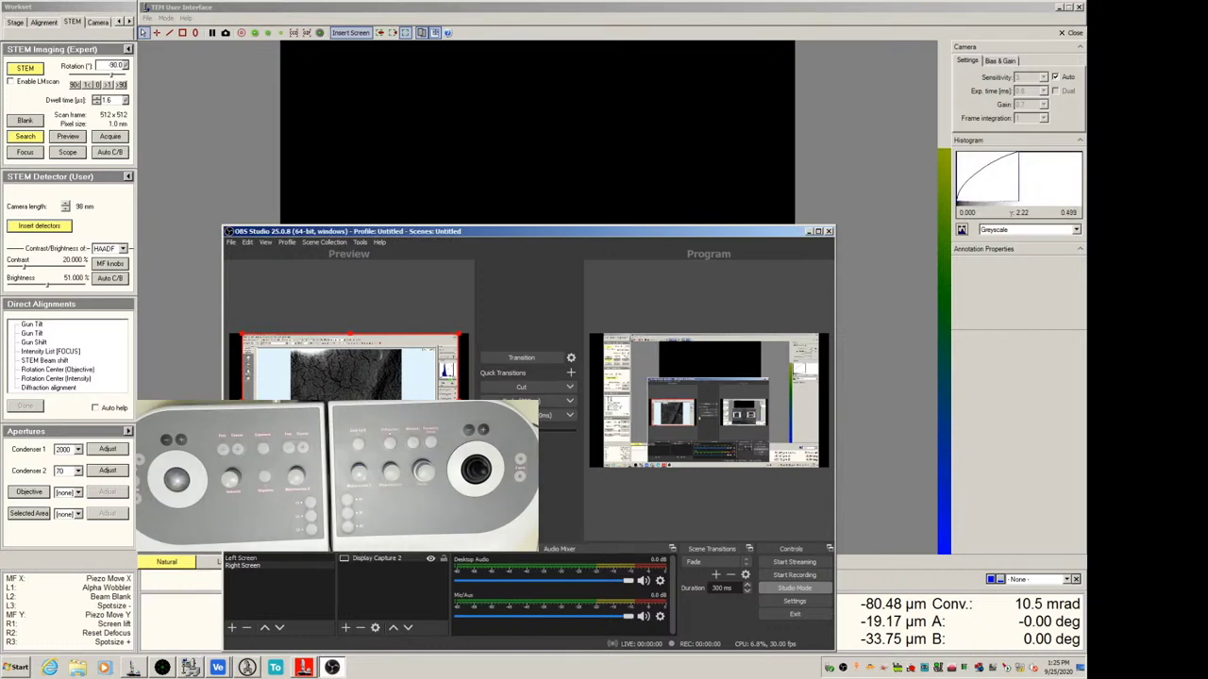
left_click(190, 667)
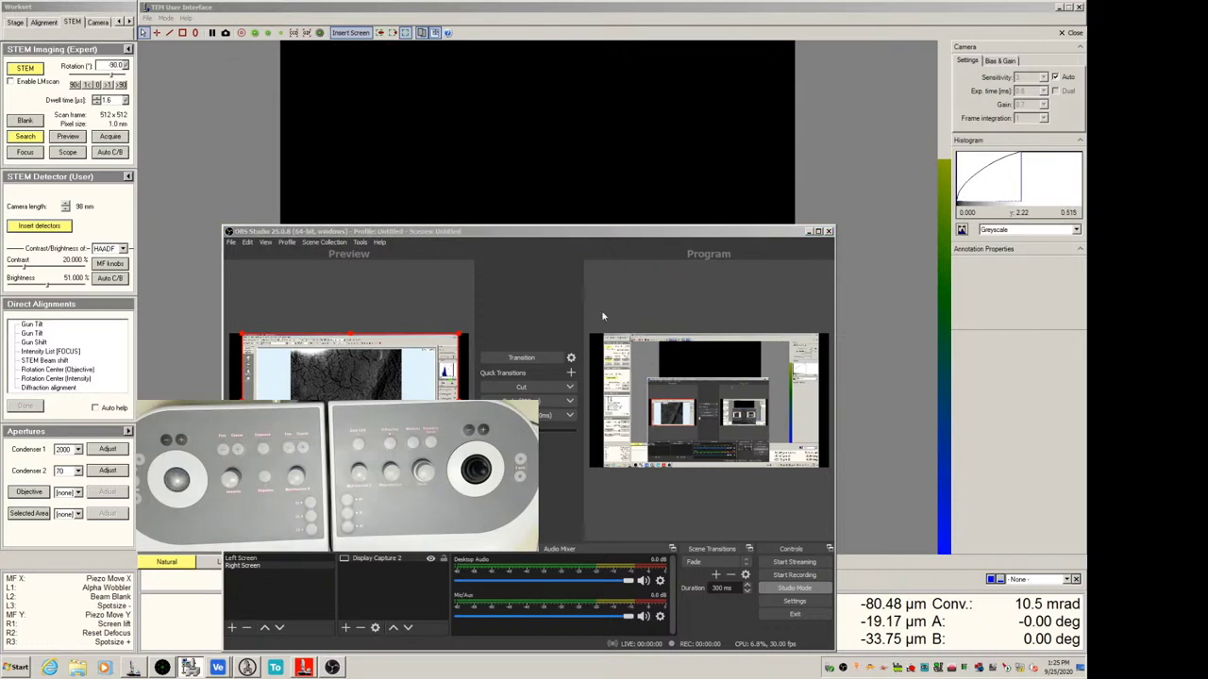
left_click_drag(634, 232, 634, 117)
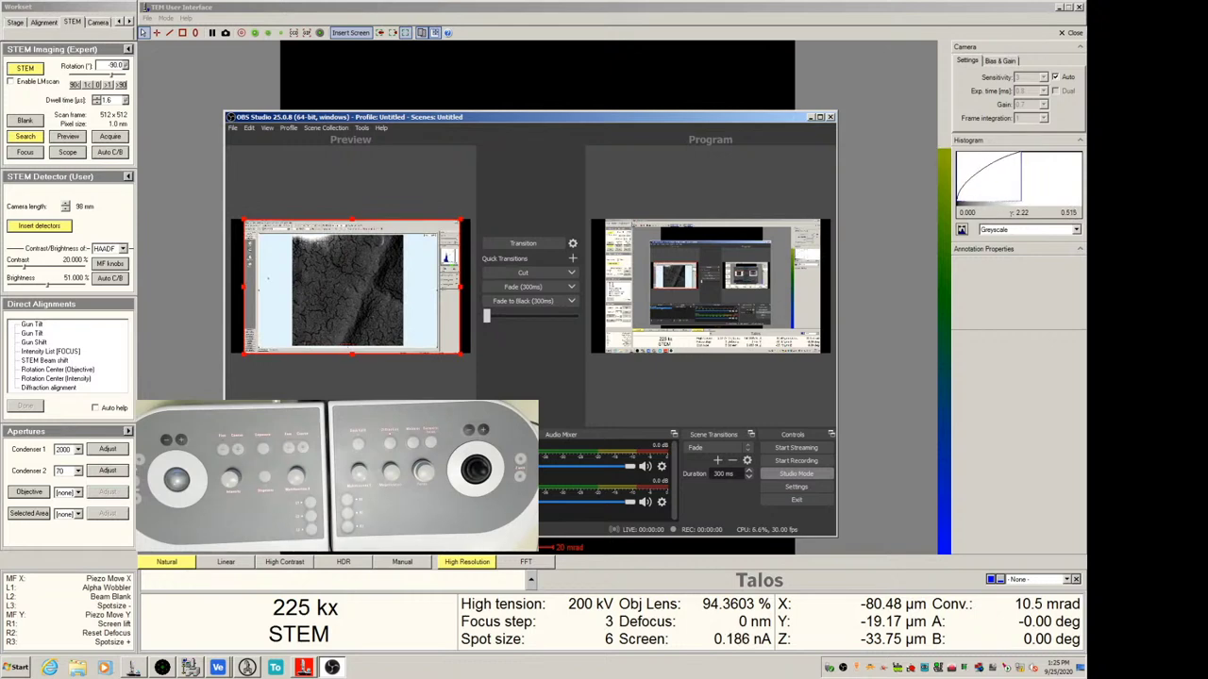
Open OBS Studio's Automatic Scene Switcher and stop the active scene switching.
left_click(362, 127)
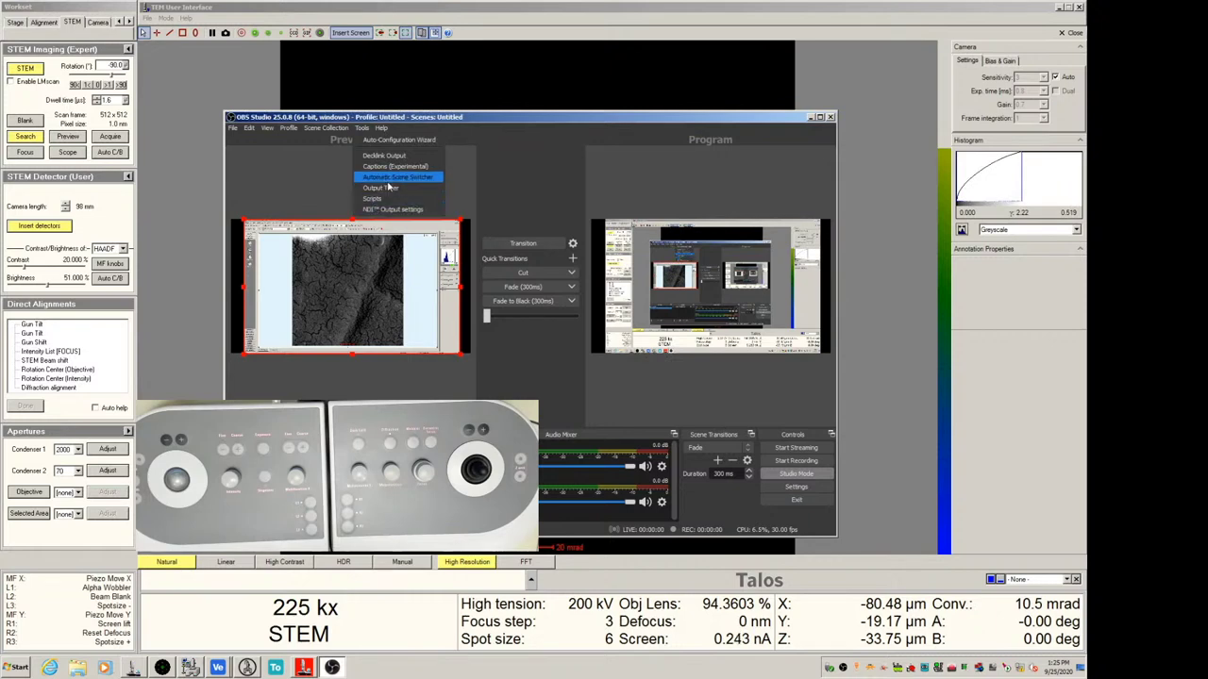
left_click(406, 177)
left_click(461, 398)
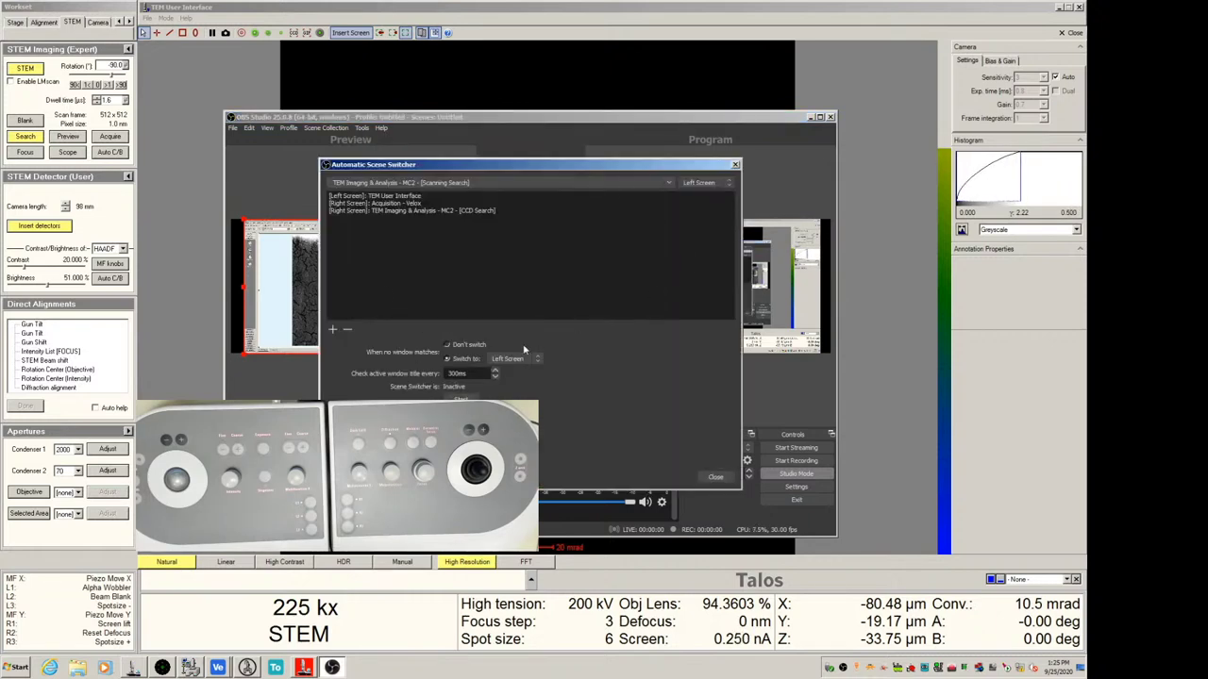
Add a switching rule that shows Right Screen for the window TEM Imaging & Analysis - MC2 - [Scanning Search], and dismiss OBS Studio.
left_click(395, 213)
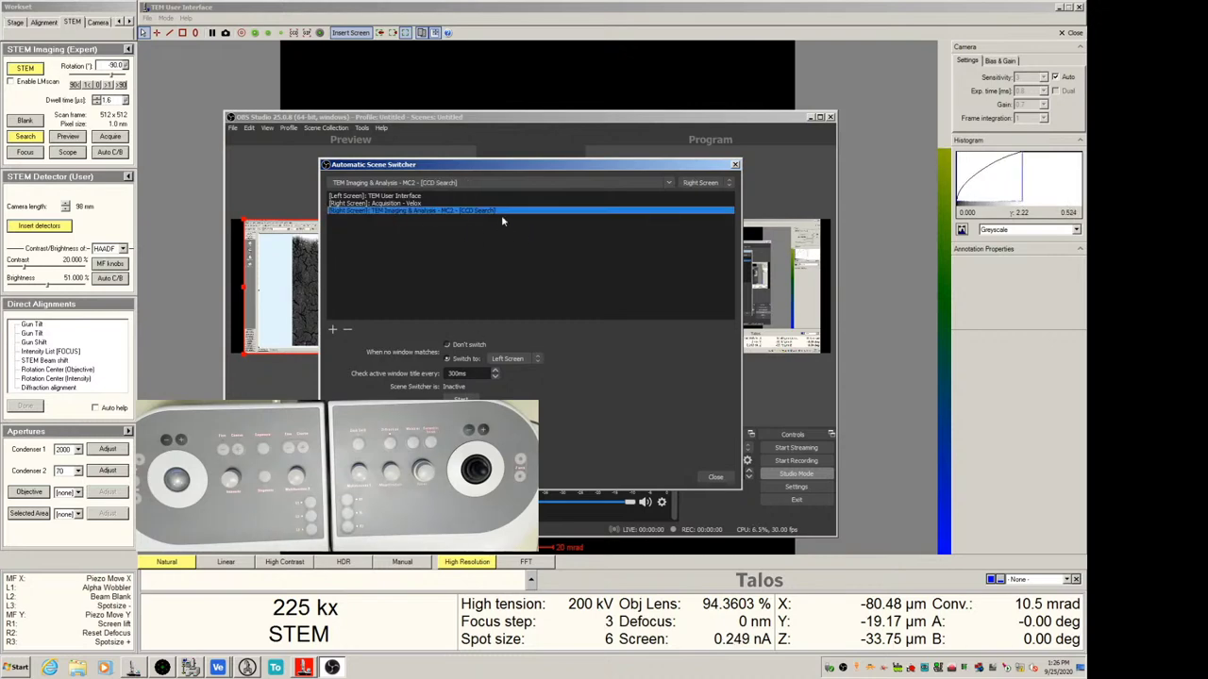
left_click(674, 185)
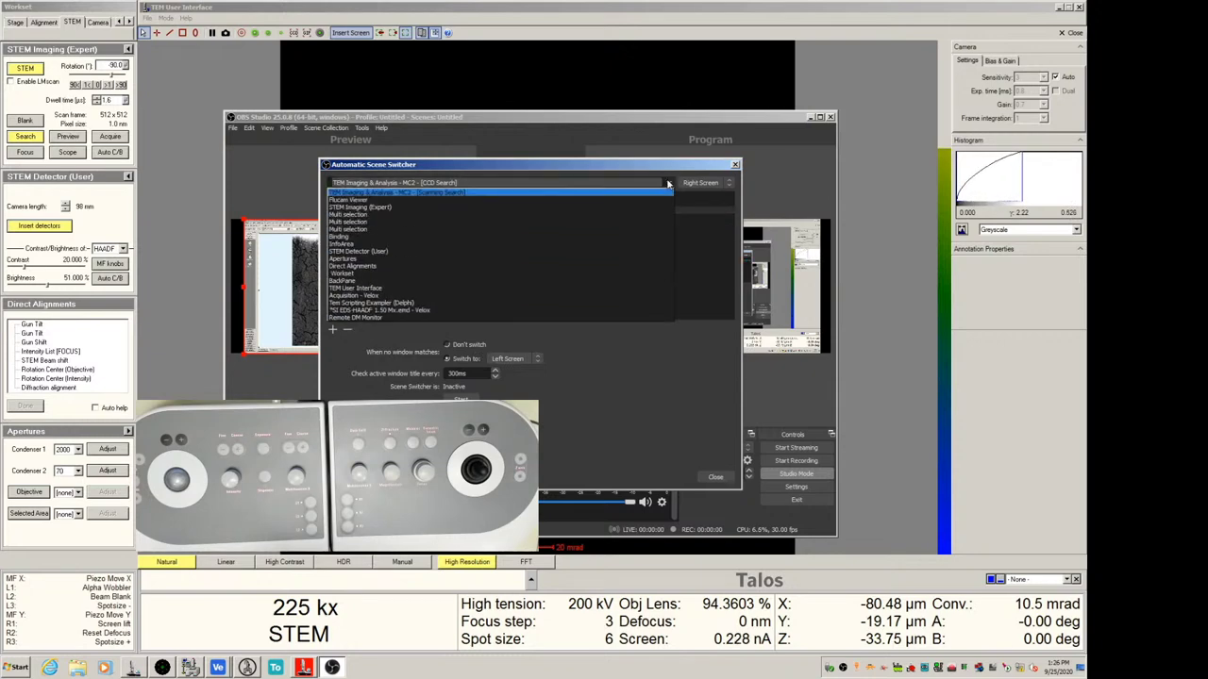
left_click(416, 196)
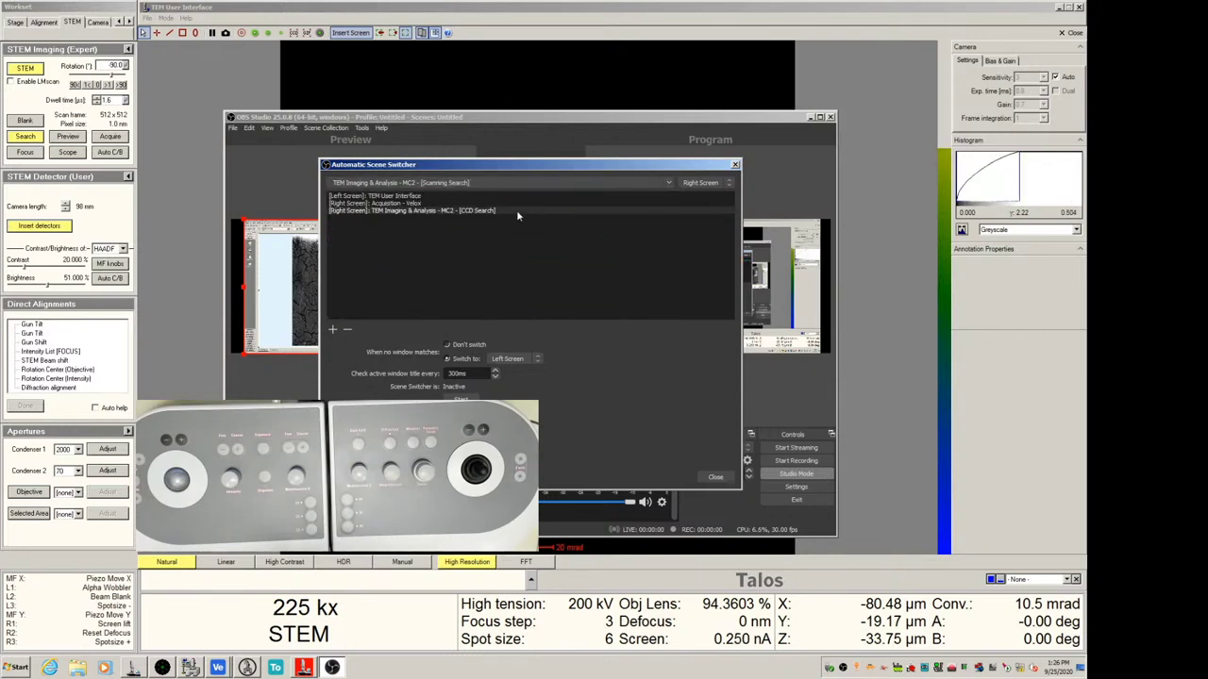
left_click(333, 328)
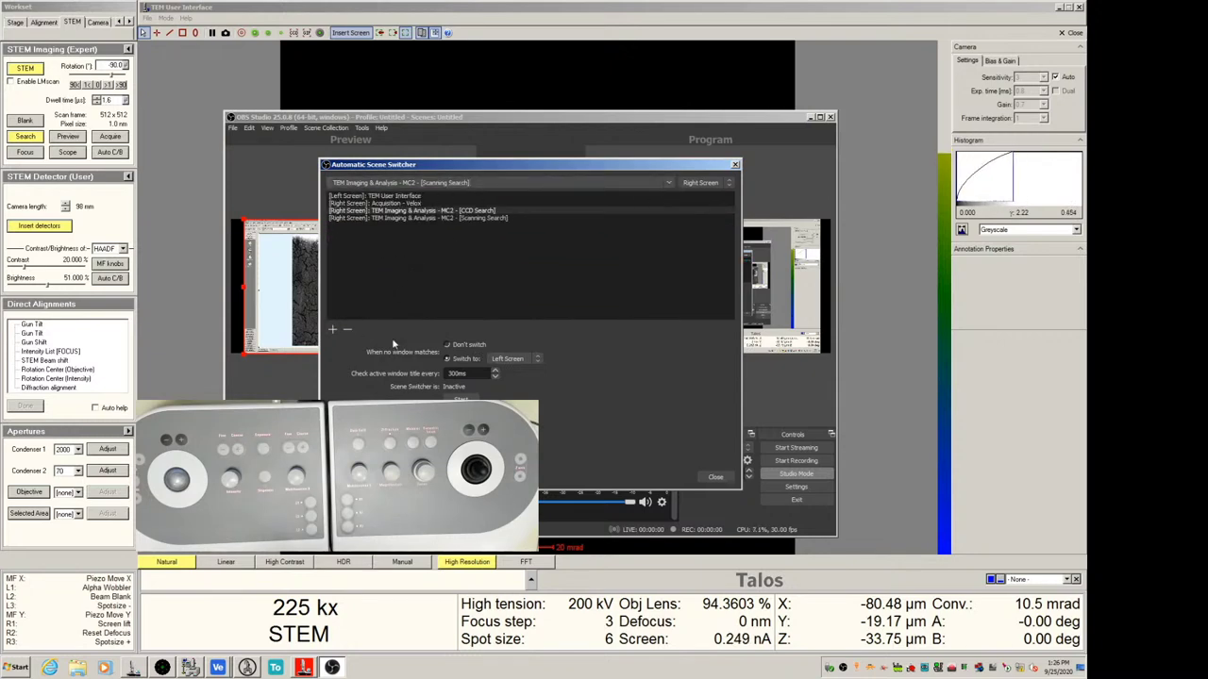
left_click(716, 477)
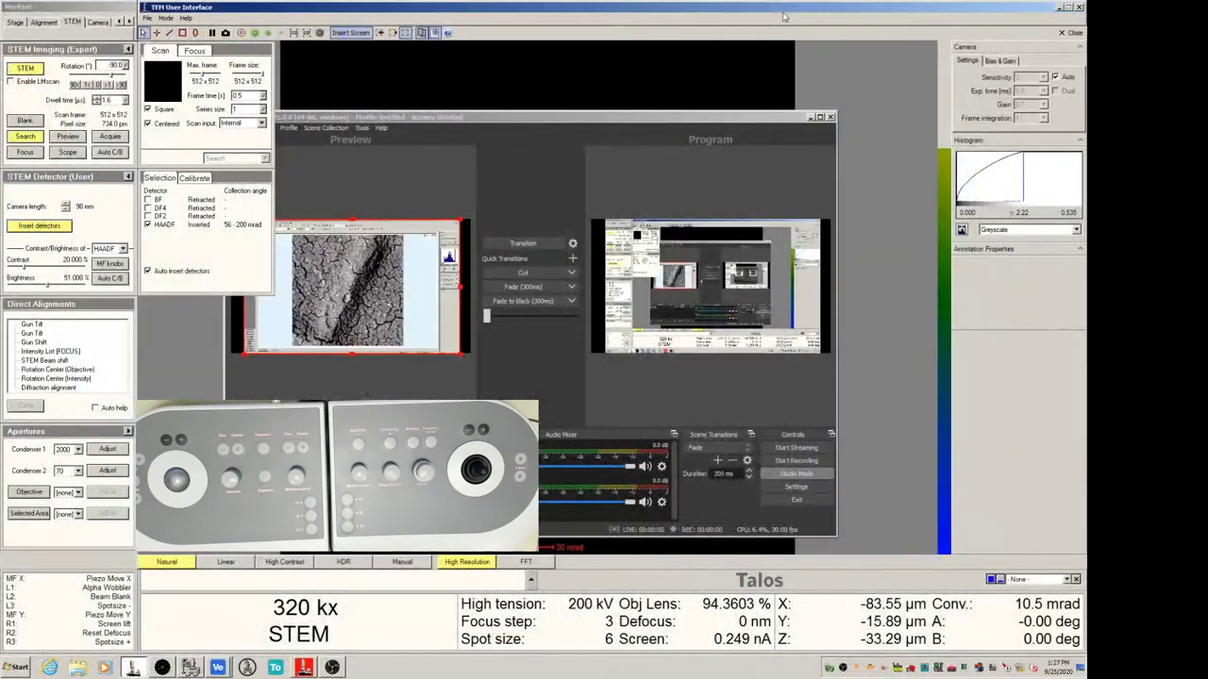
left_click(830, 117)
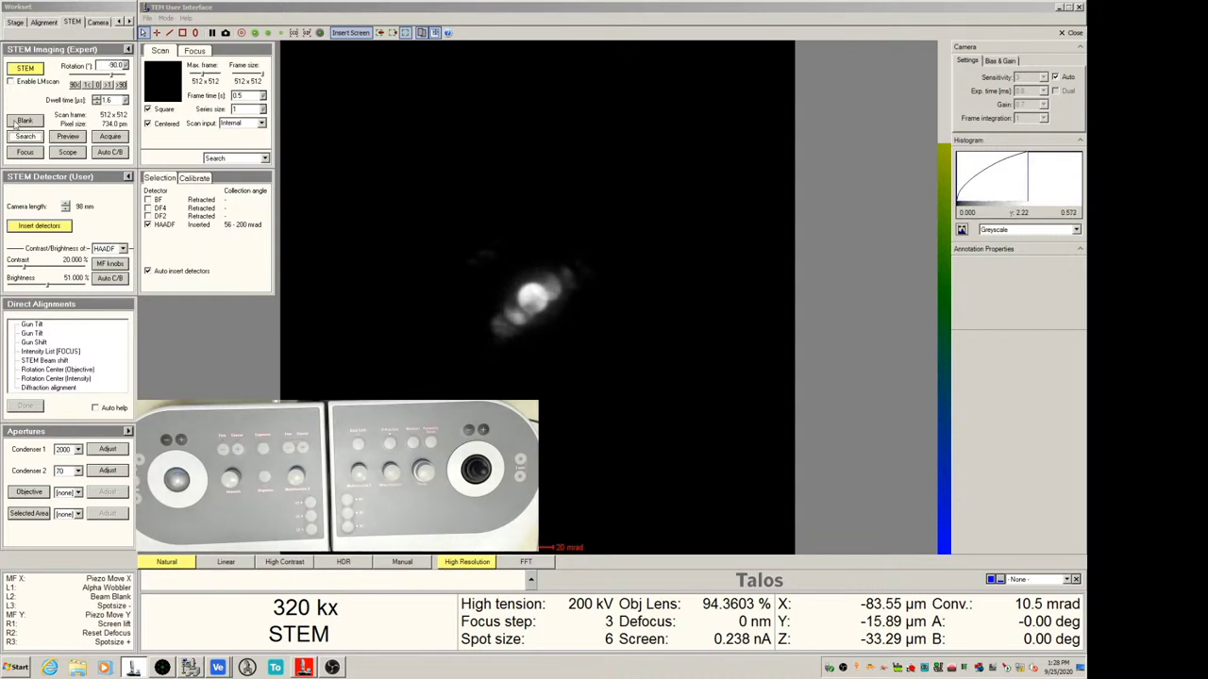
Restart the STEM Search scan and run automatic contrast and brightness on the HAADF detector.
left_click(605, 239)
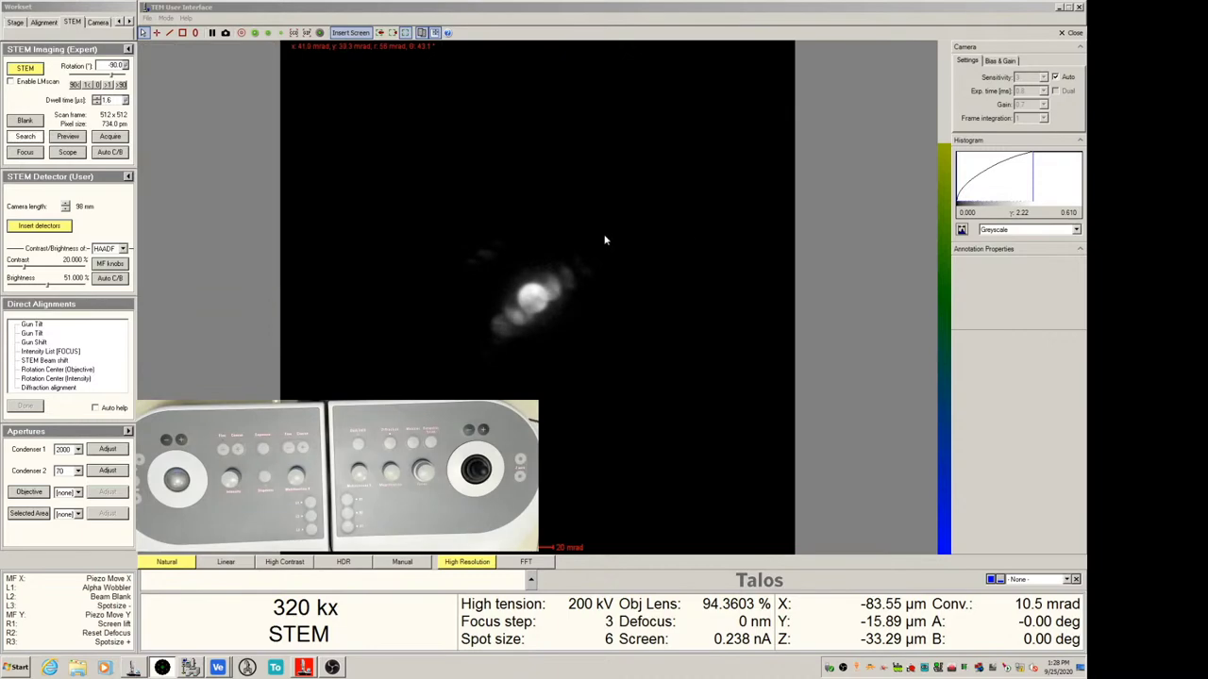
left_click(25, 136)
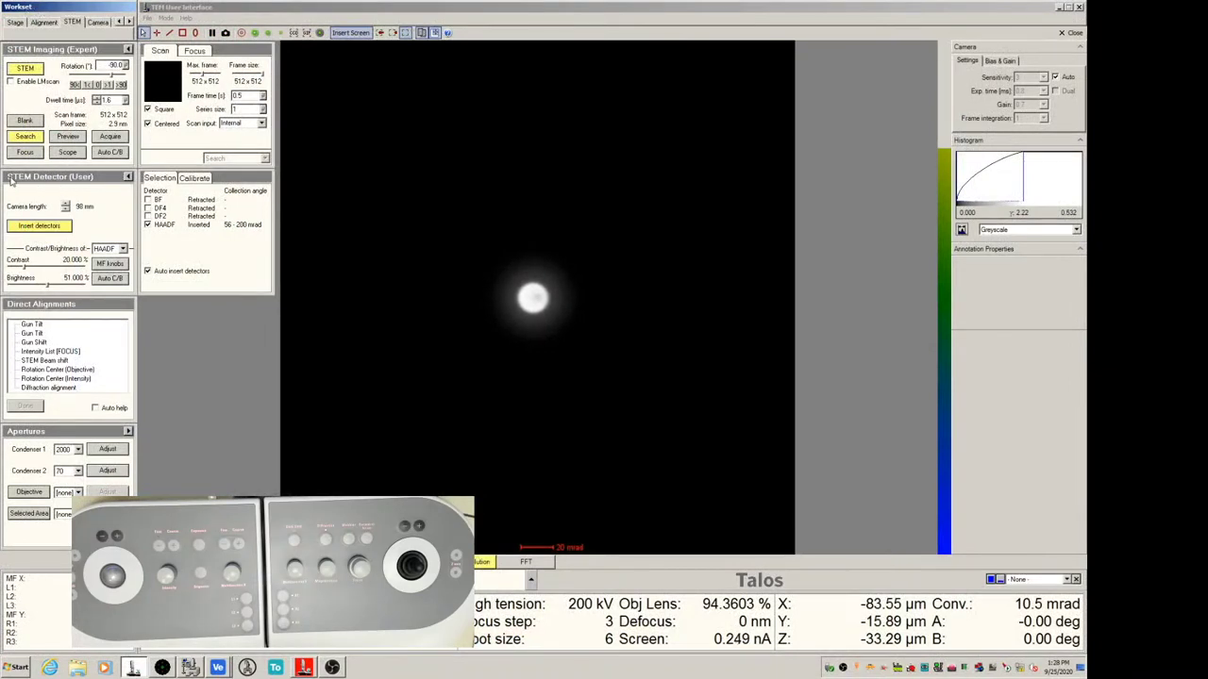
left_click(108, 281)
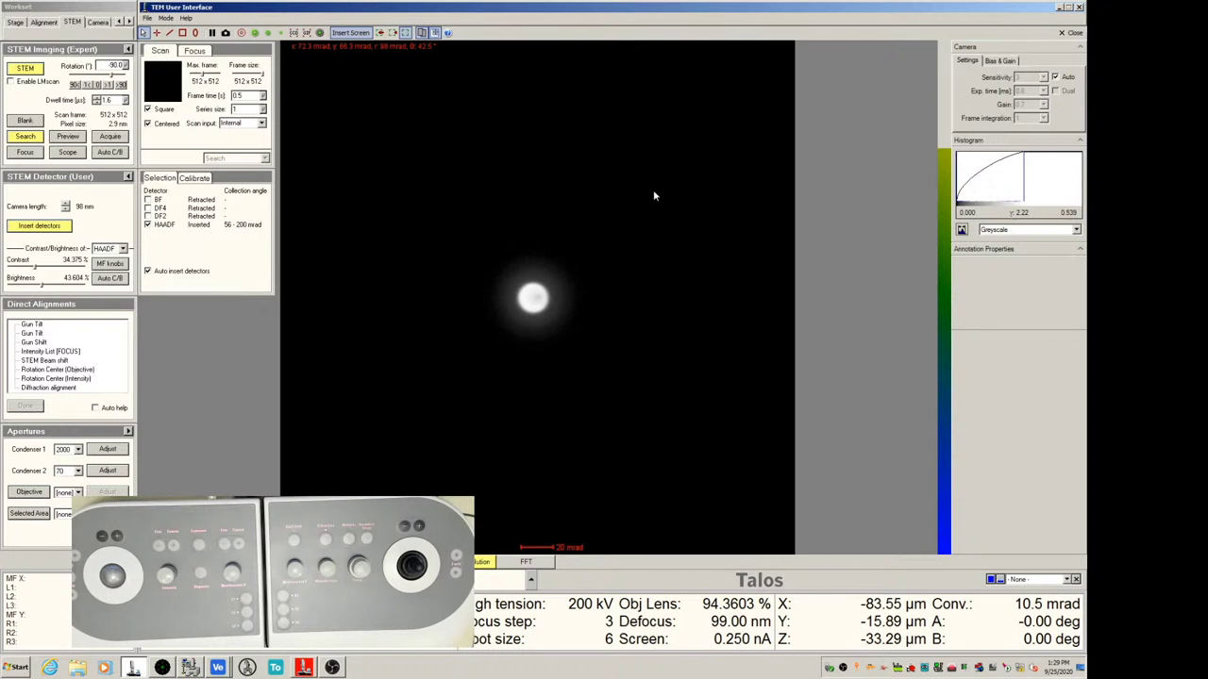
Display the circular target overlay on the fluorescent screen image and center the beam in it with the Beam shift alignment.
left_click(240, 33)
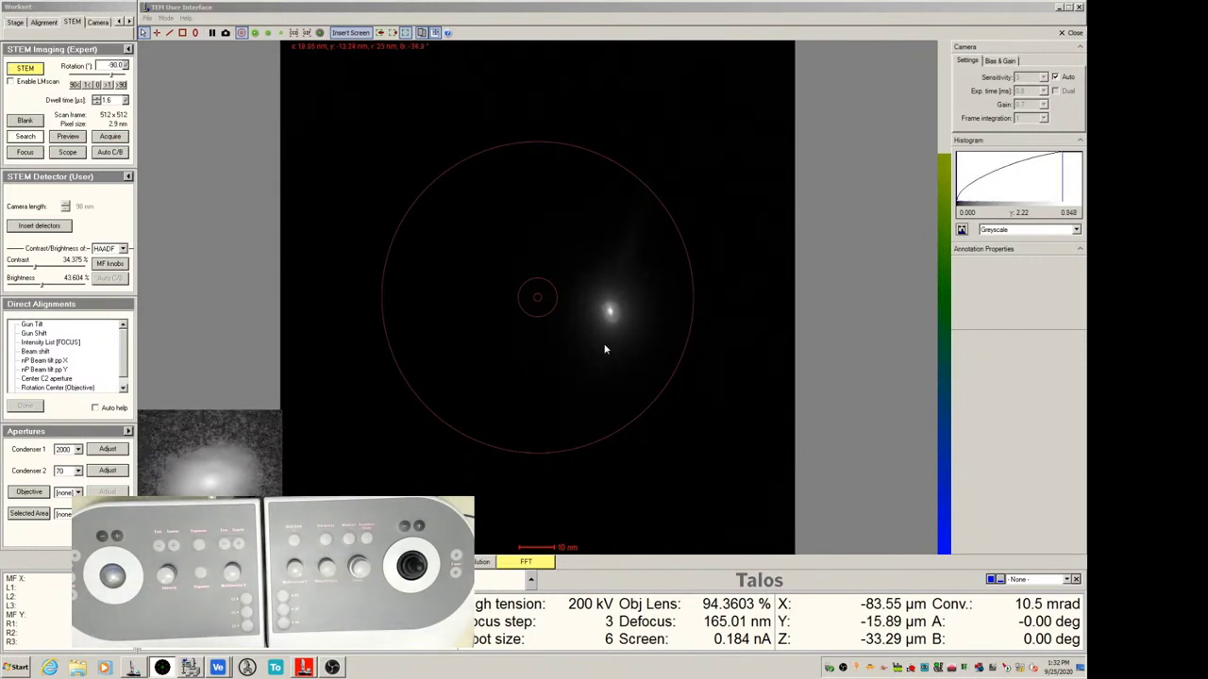
left_click(36, 304)
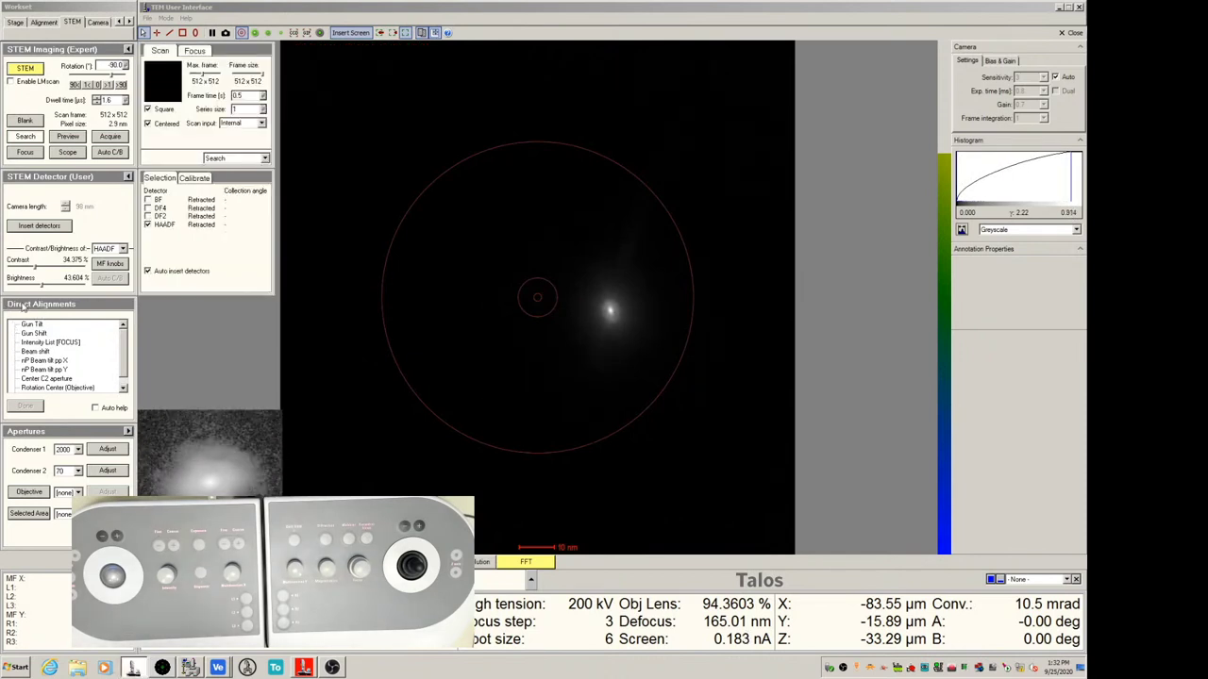
left_click(34, 354)
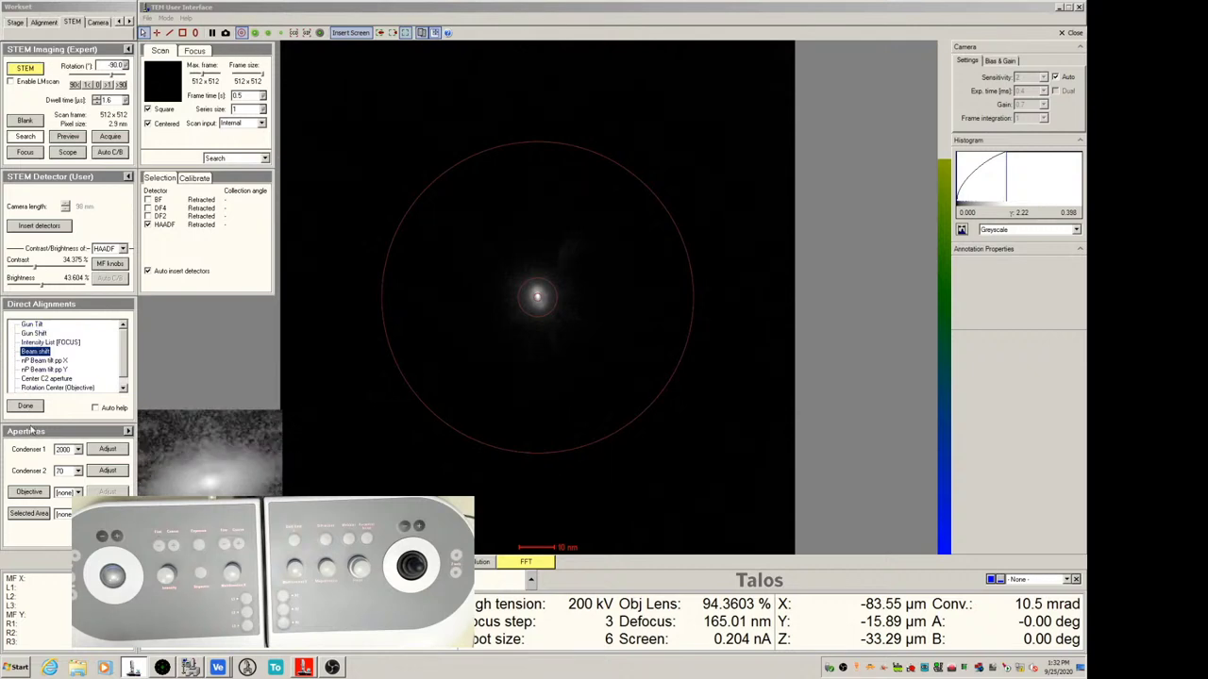
Align the nP Beam tilt pp X and nP Beam tilt pp Y pivot points and finish the alignment.
left_click(43, 361)
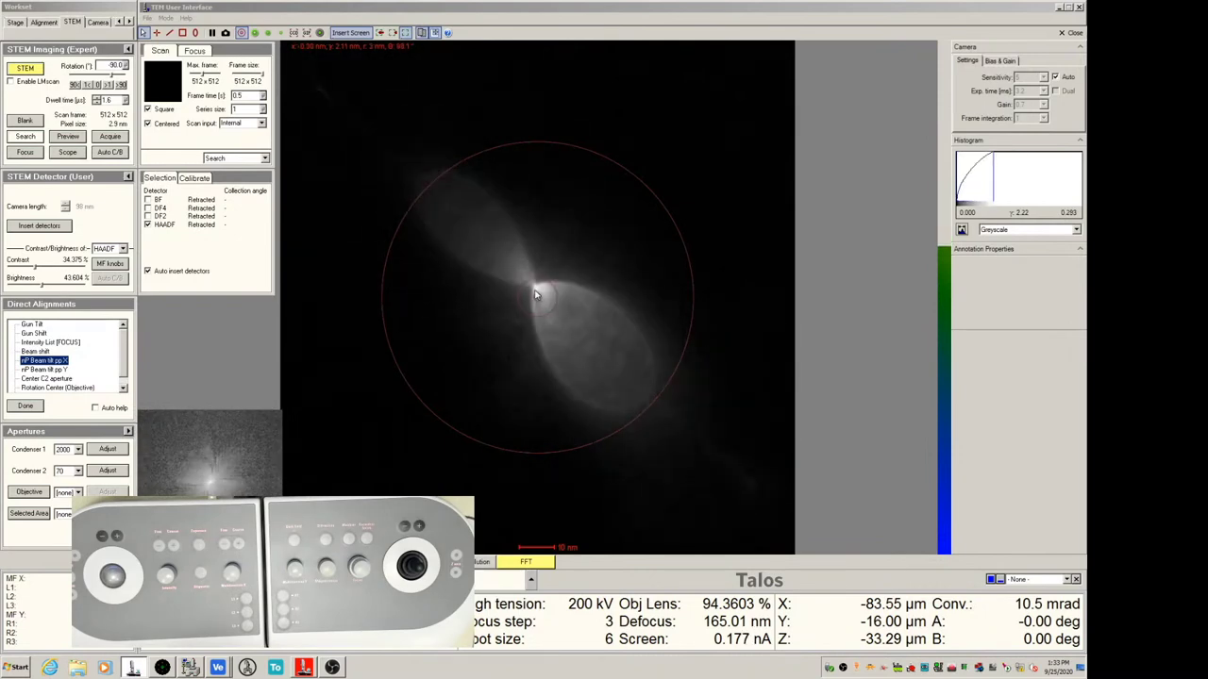
left_click(64, 371)
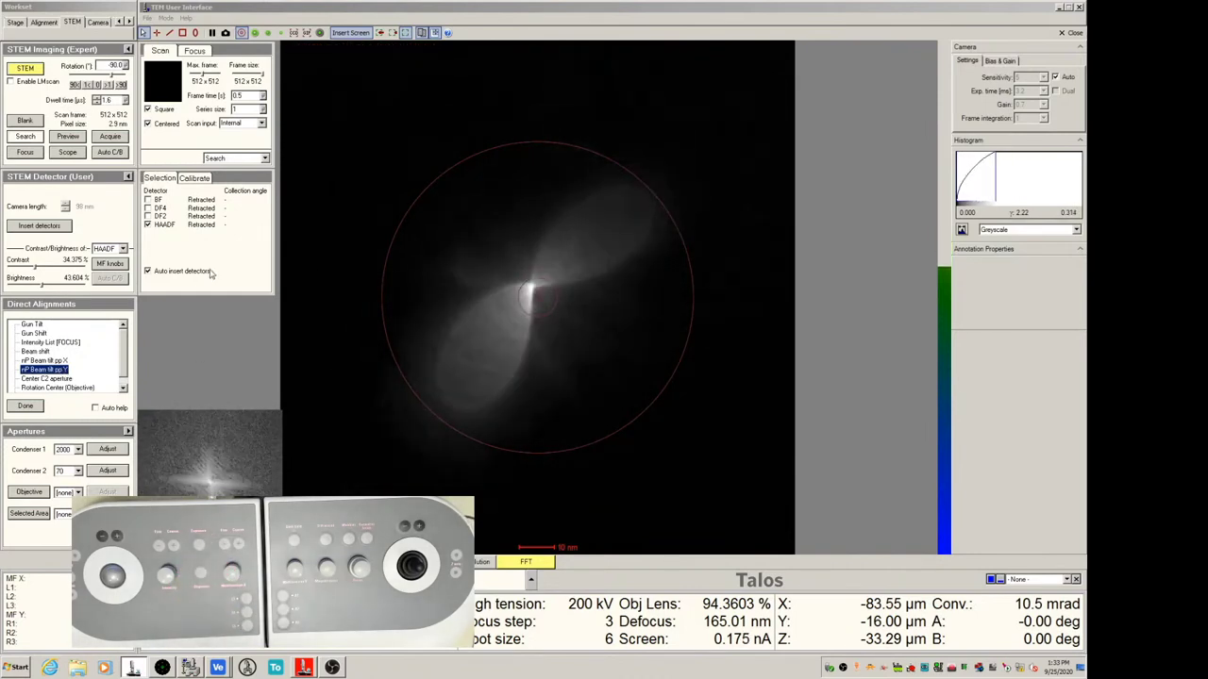
left_click(26, 406)
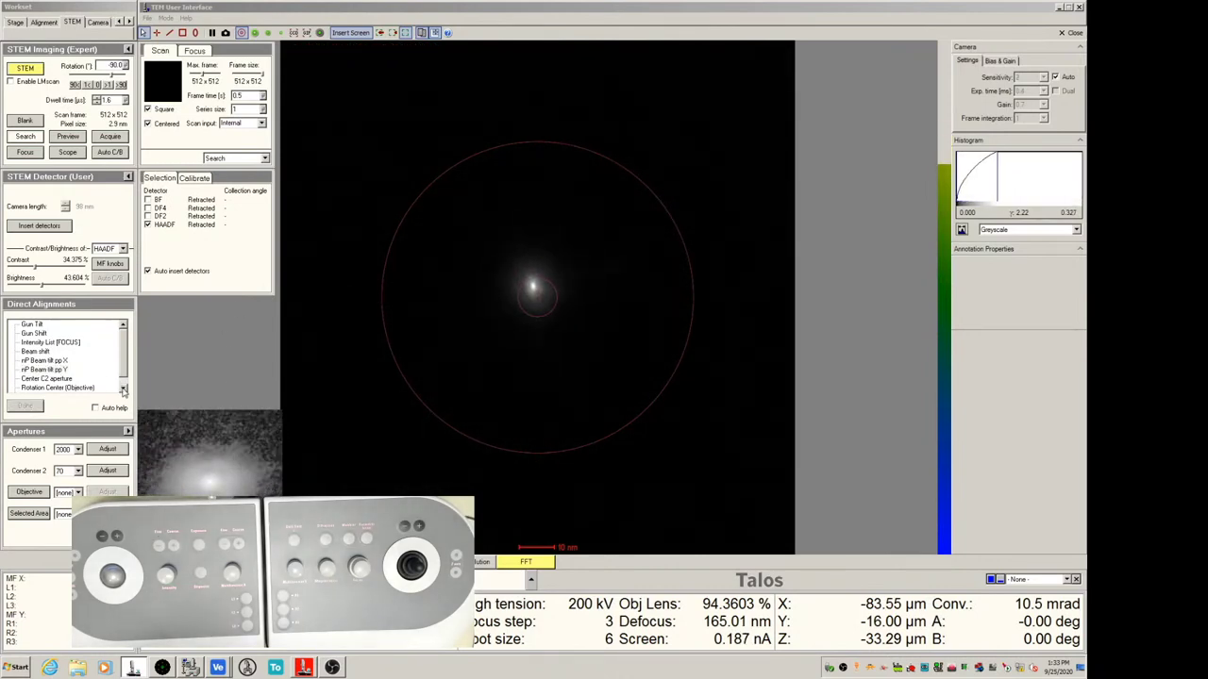
Center the C2 aperture with its direct alignment and recenter the beam with Beam shift.
left_click(35, 380)
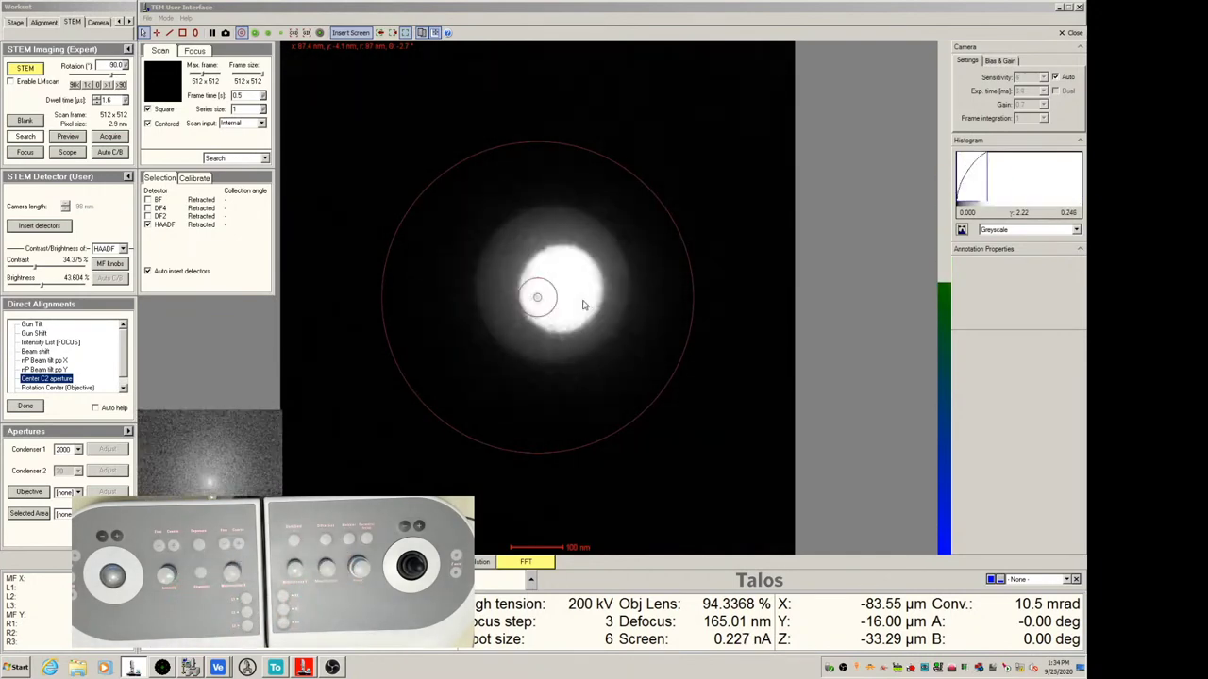
left_click(26, 407)
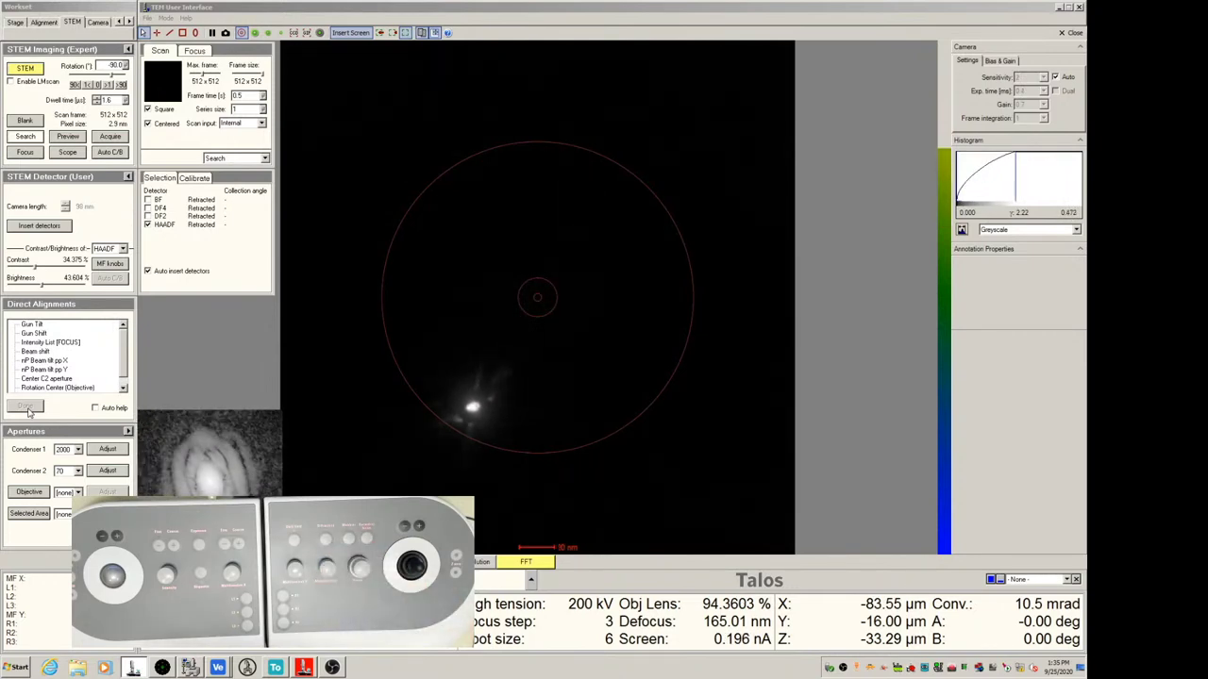
left_click(42, 353)
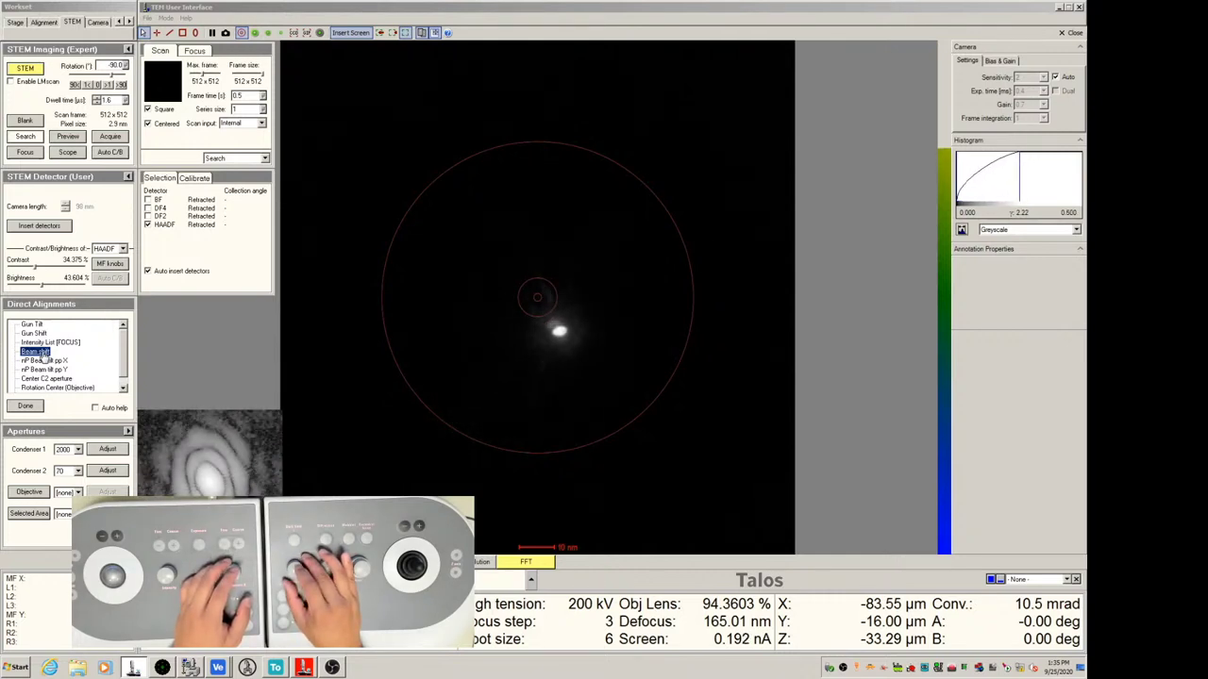
left_click(38, 407)
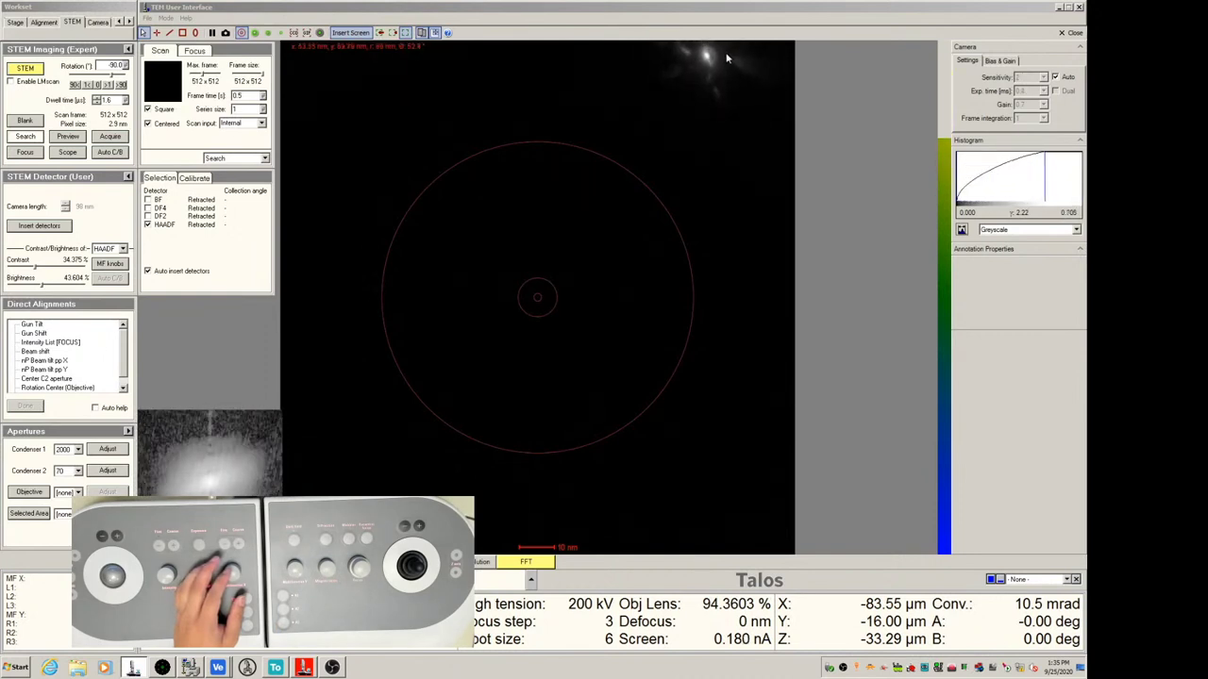
left_click(35, 353)
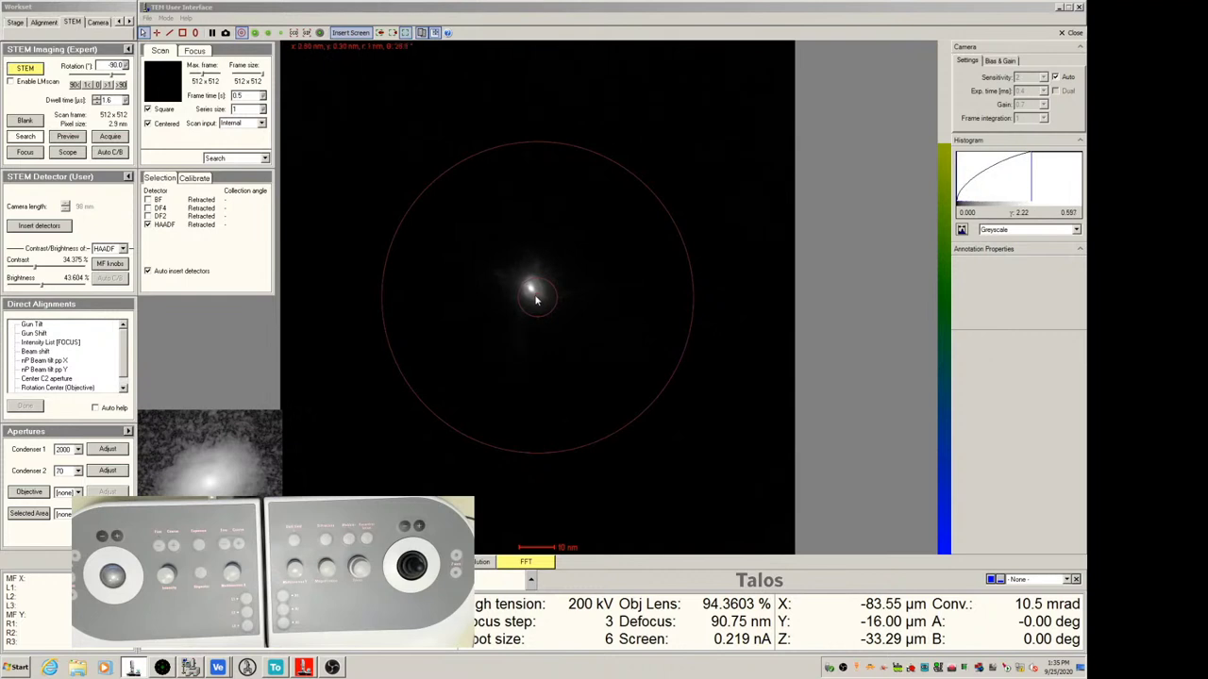
Hide the circular target overlay and perform the Rotation Center (Intensity) alignment.
left_click(242, 34)
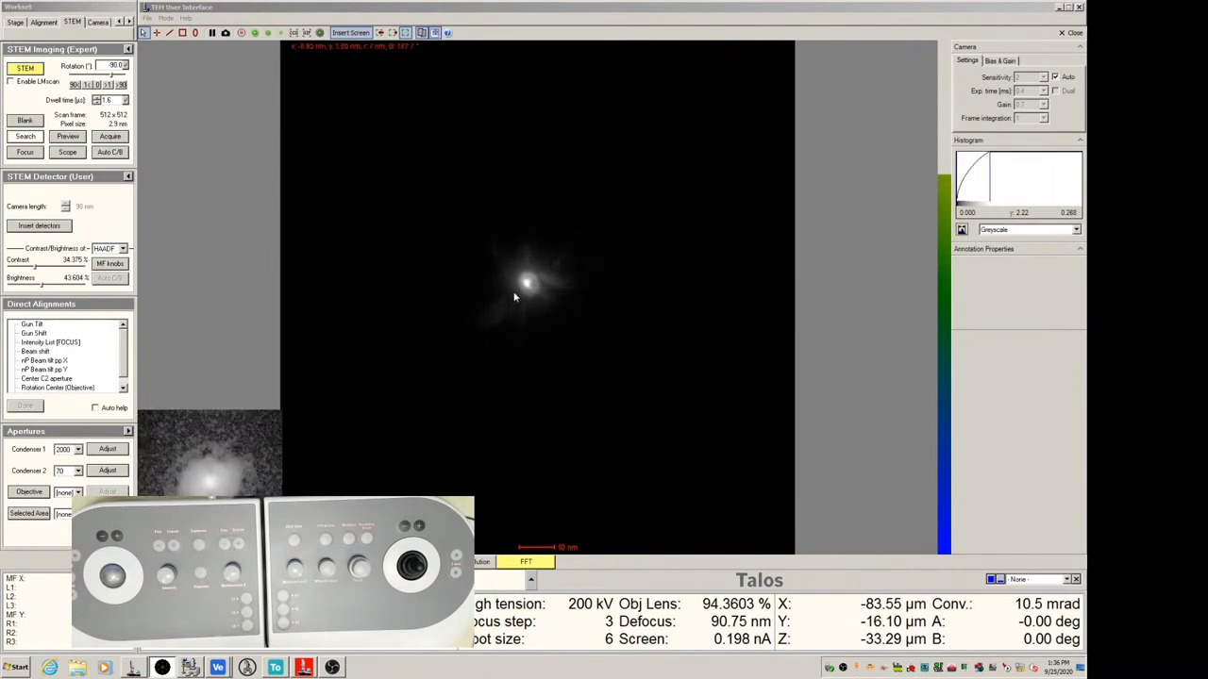
left_click(123, 389)
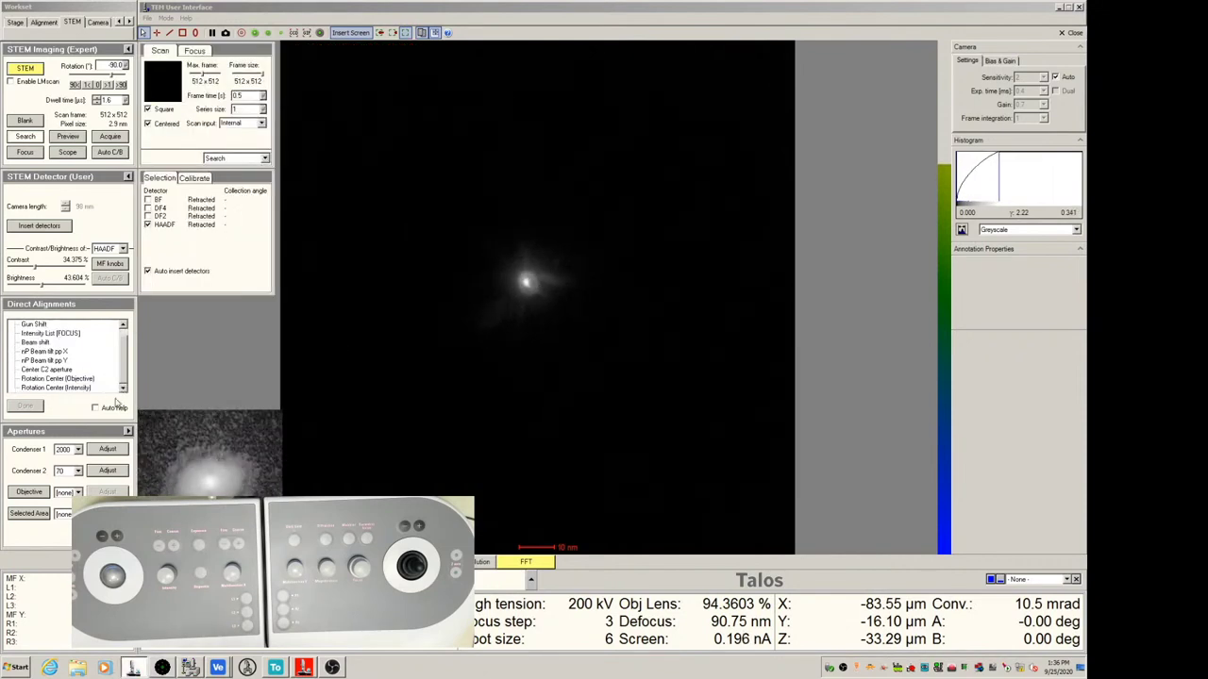
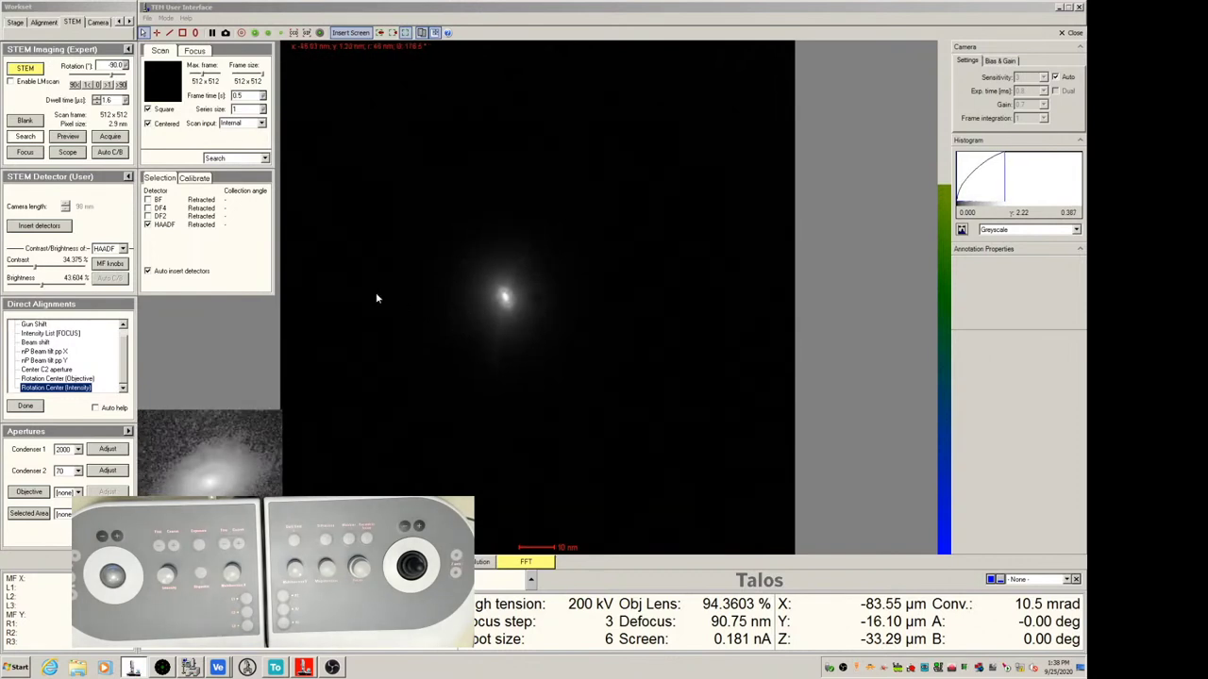
left_click(36, 405)
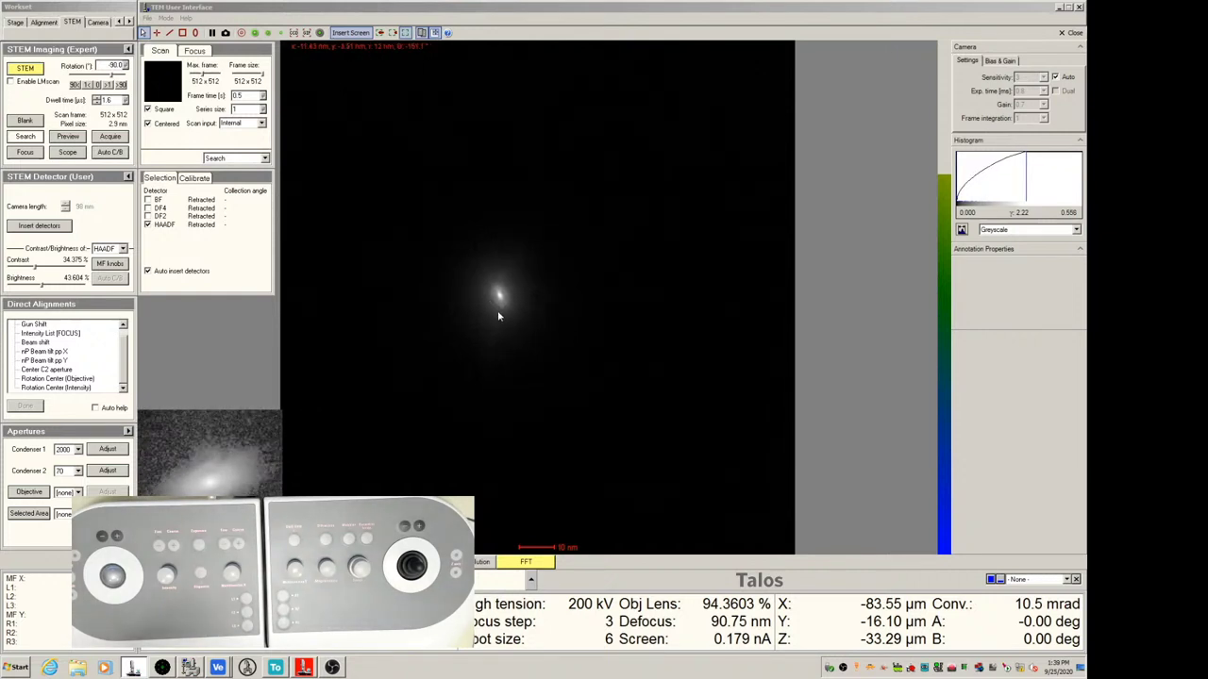
Correct the beam's astigmatism with the Condenser stigmator, and set the active stigmator back to None.
left_click(537, 365)
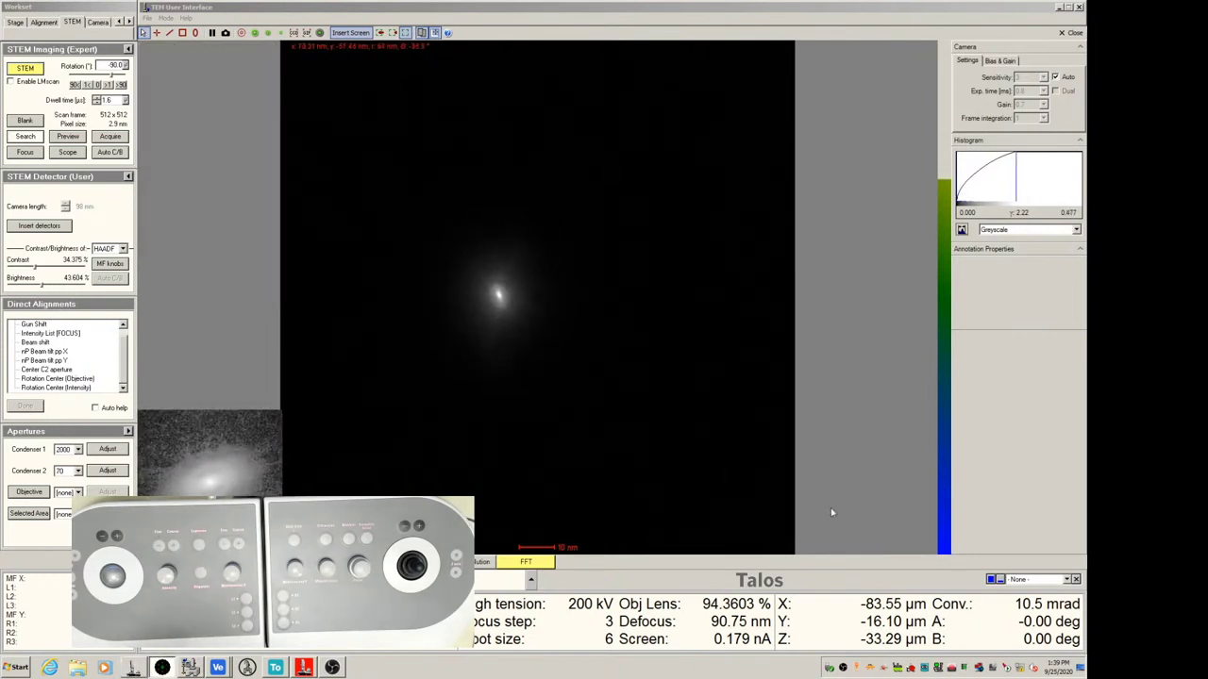
left_click(1058, 581)
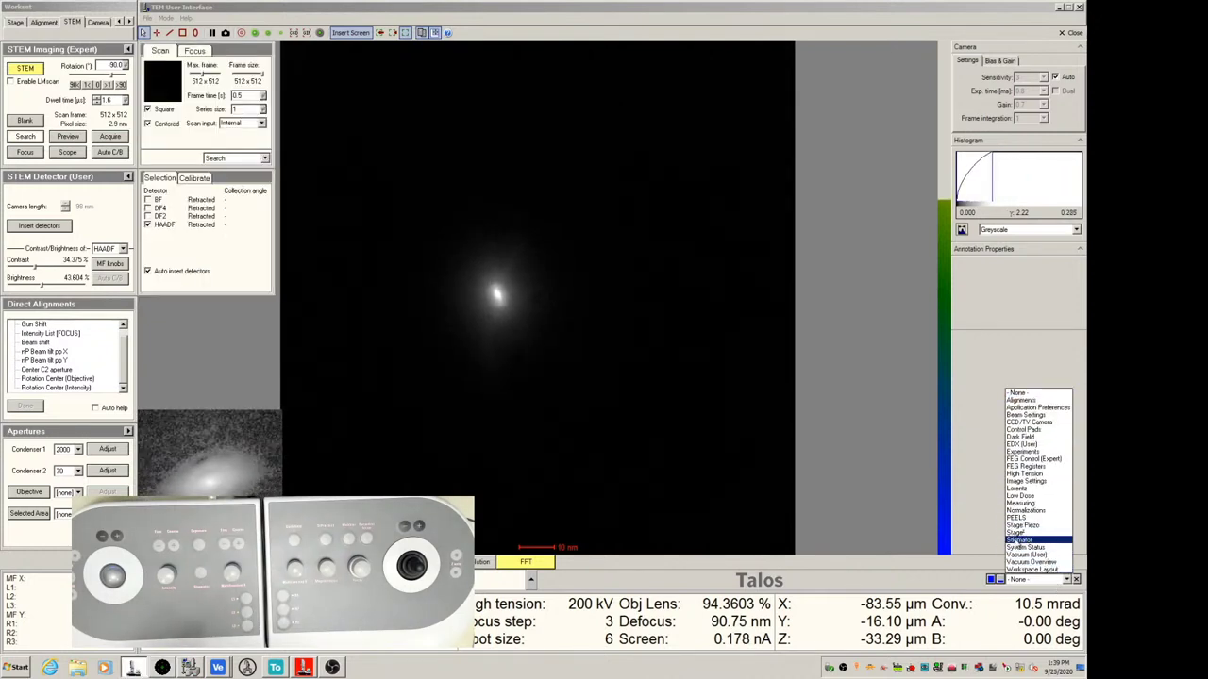
left_click(1017, 540)
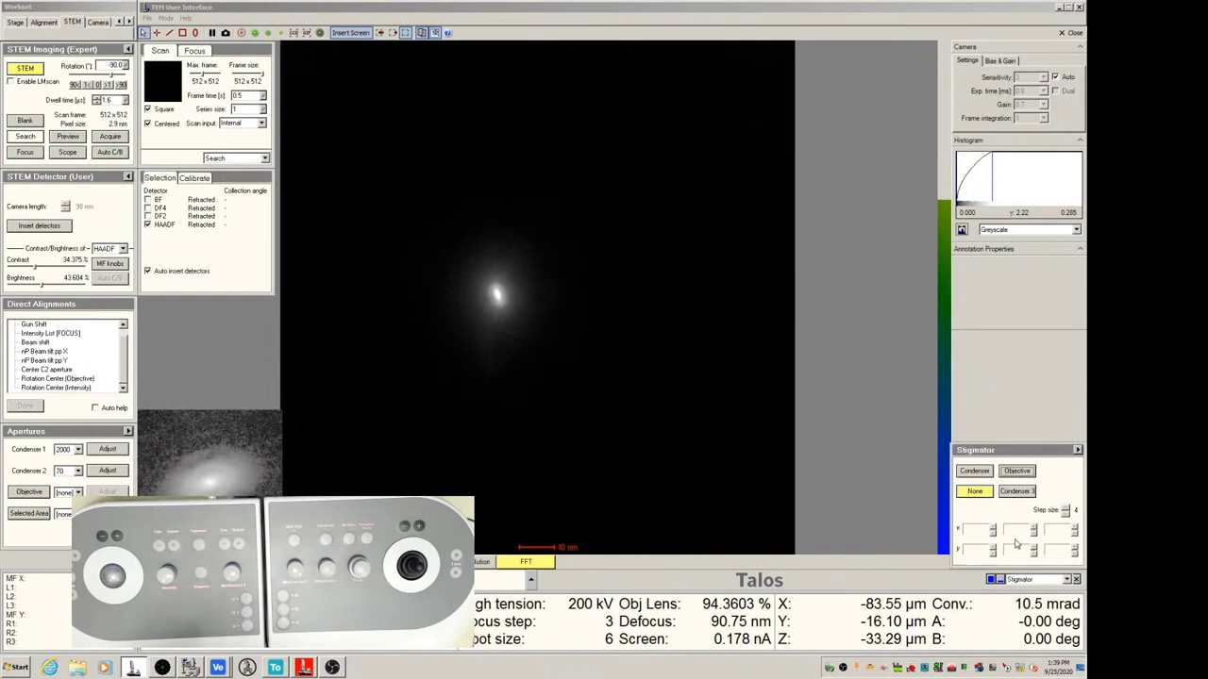
left_click(973, 472)
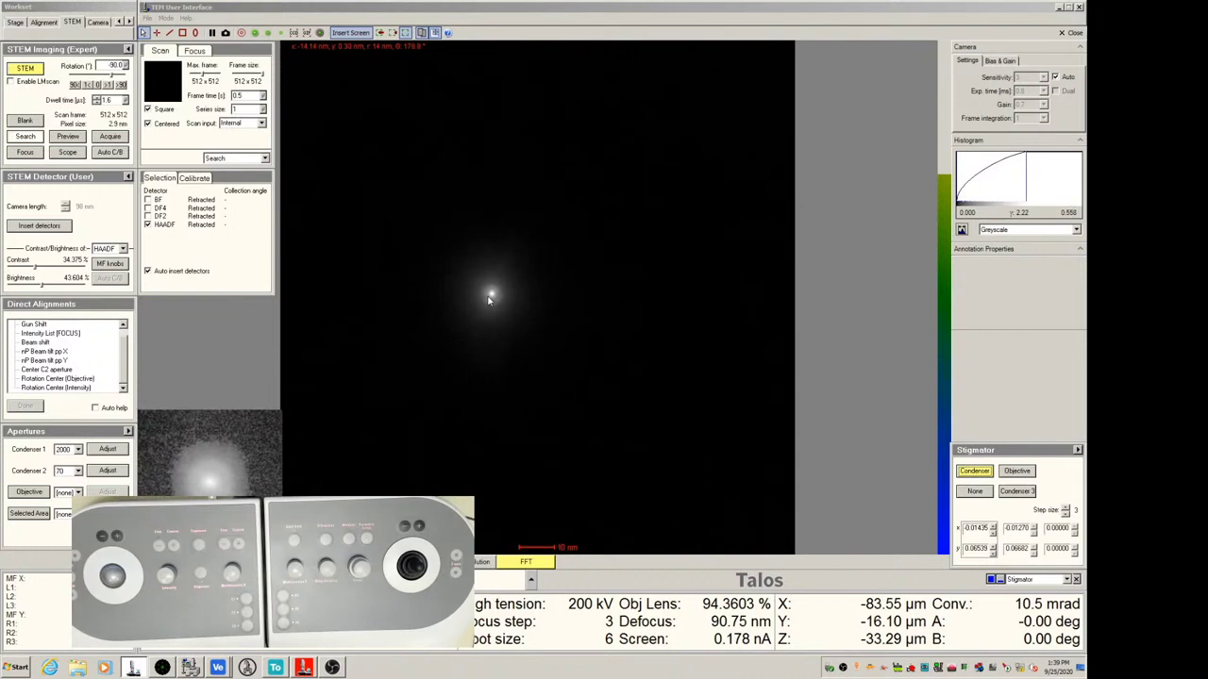
left_click(975, 471)
left_click(975, 492)
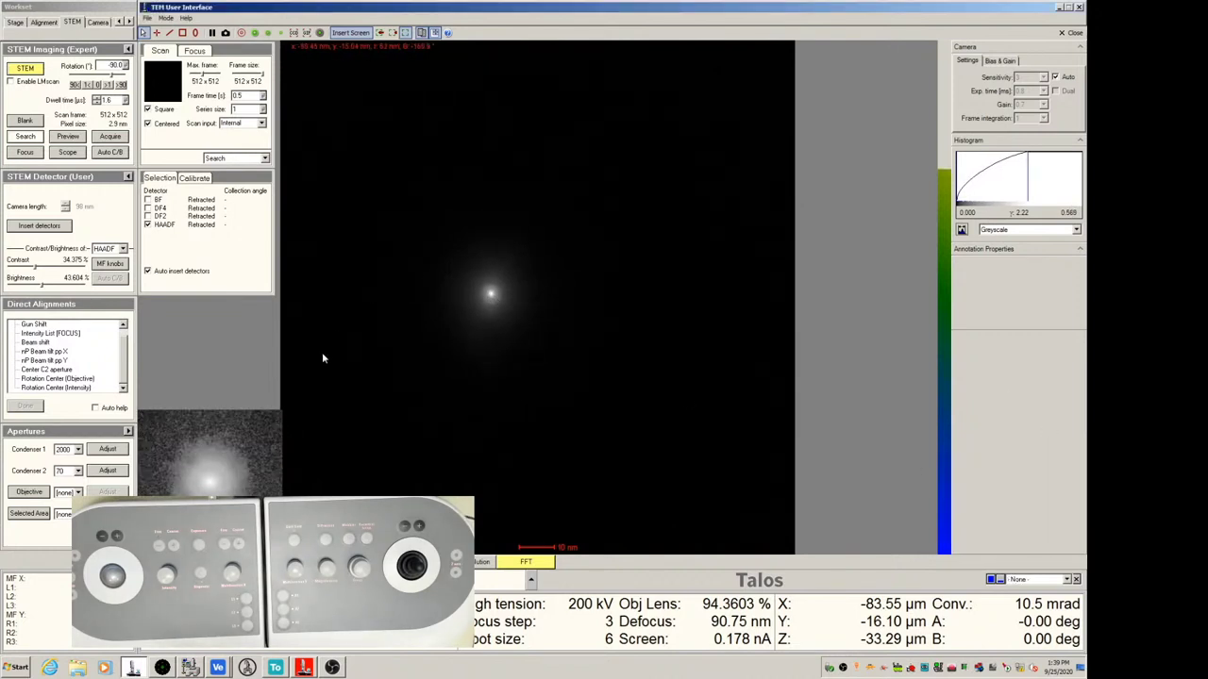
Recheck the Rotation Center (Intensity) alignment and recenter the beam on the circular target overlay with Beam shift.
left_click(80, 388)
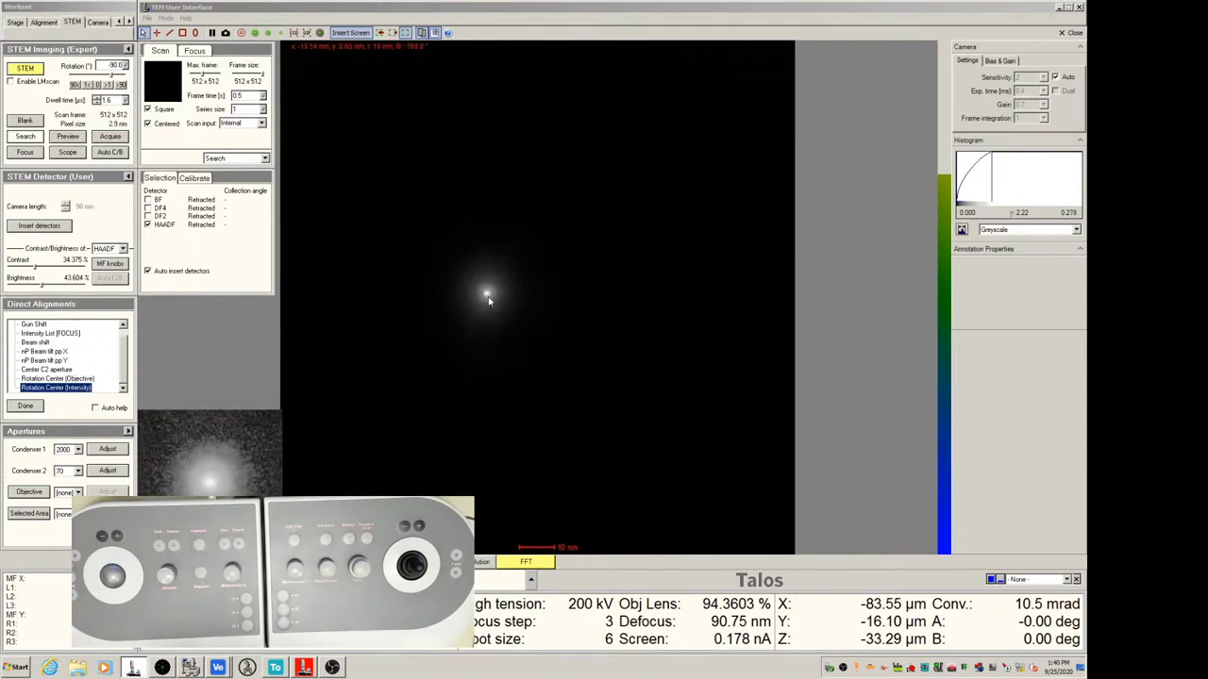
left_click(26, 407)
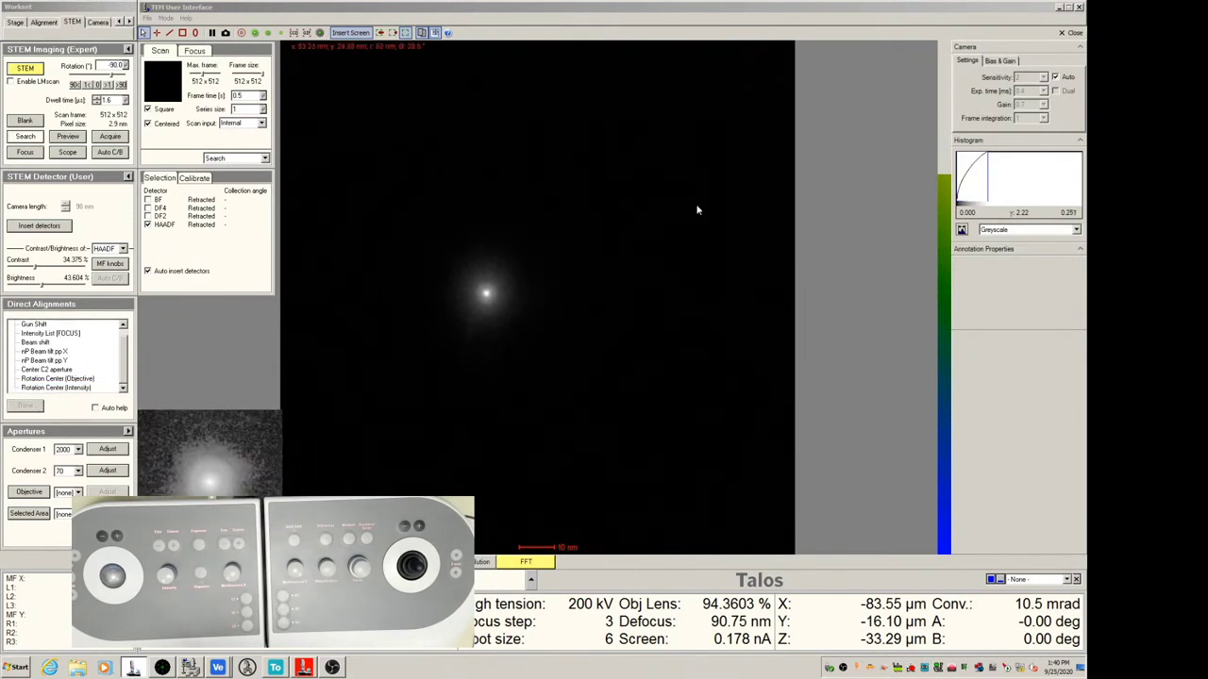
left_click(242, 32)
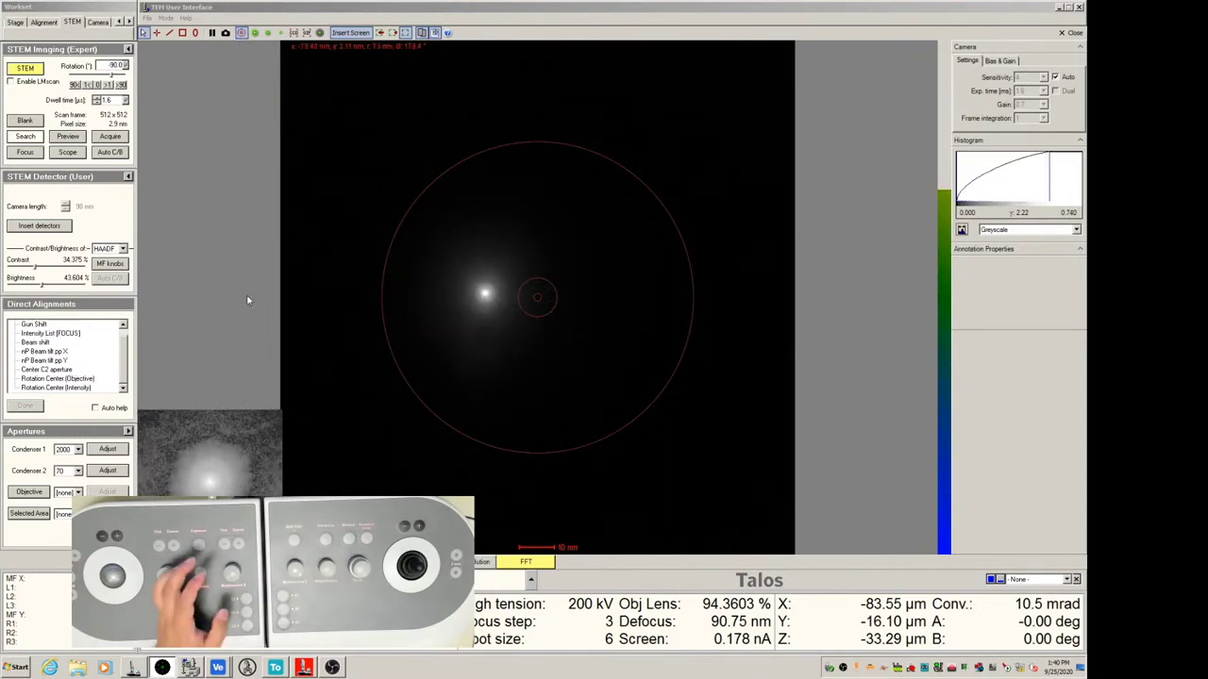
left_click(47, 342)
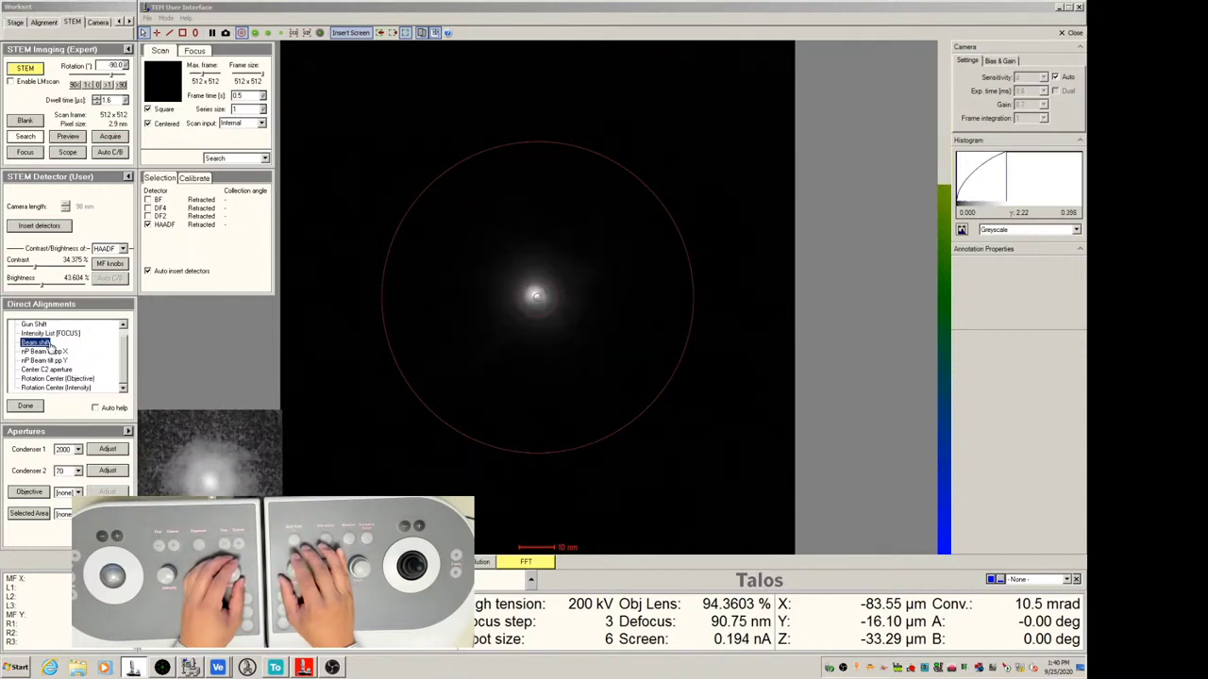
Finish the Beam shift alignment, start a live HAADF Search scan and switch to TEM Imaging & Analysis to view it.
left_click(31, 406)
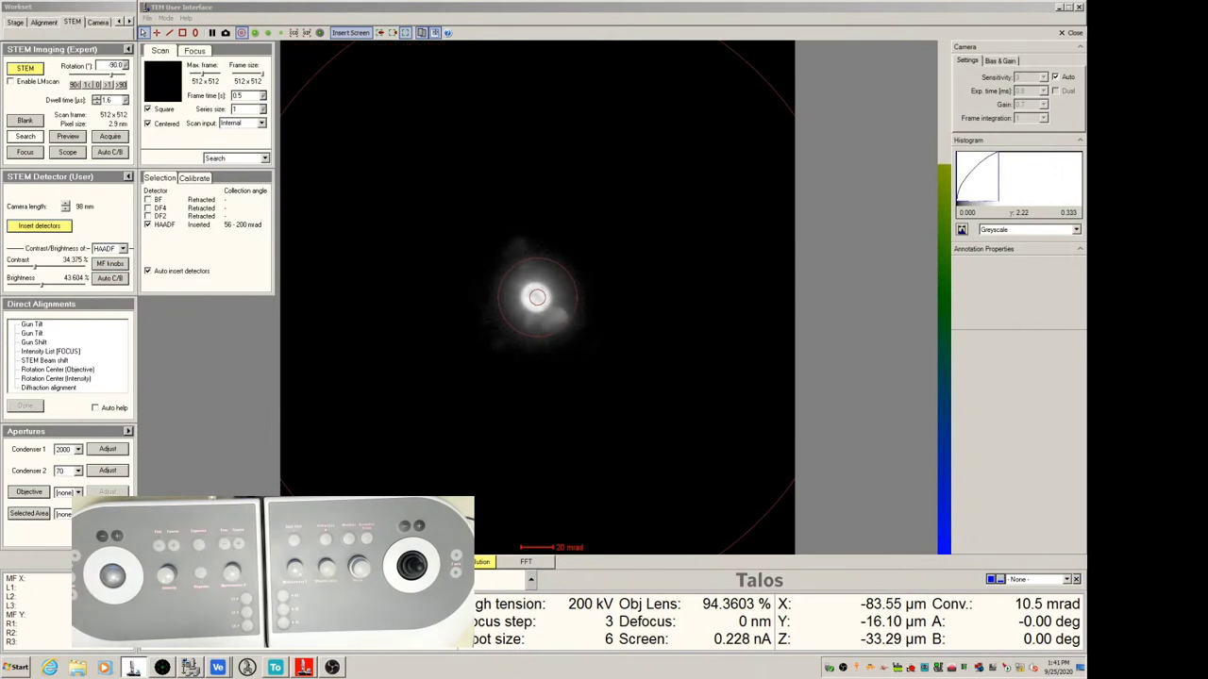
left_click(26, 137)
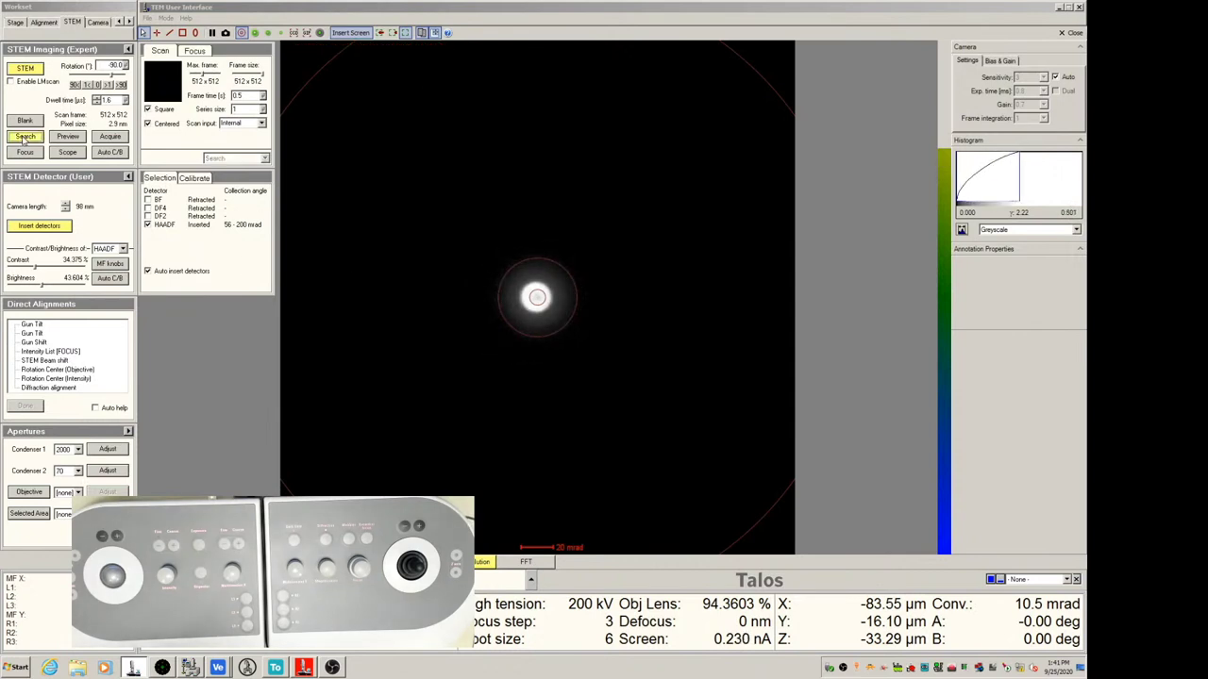
key("alt+Tab")
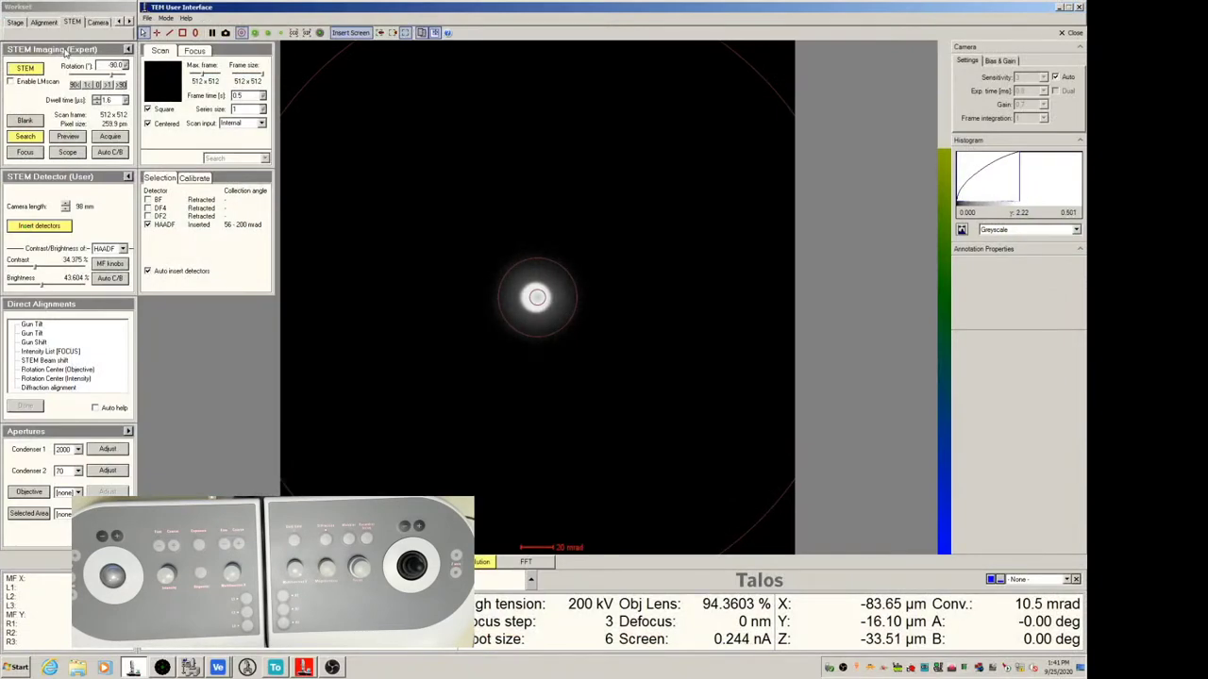
Stop the Search scan and place a beam position marker on the scanned image in TEM Imaging & Analysis.
left_click(25, 138)
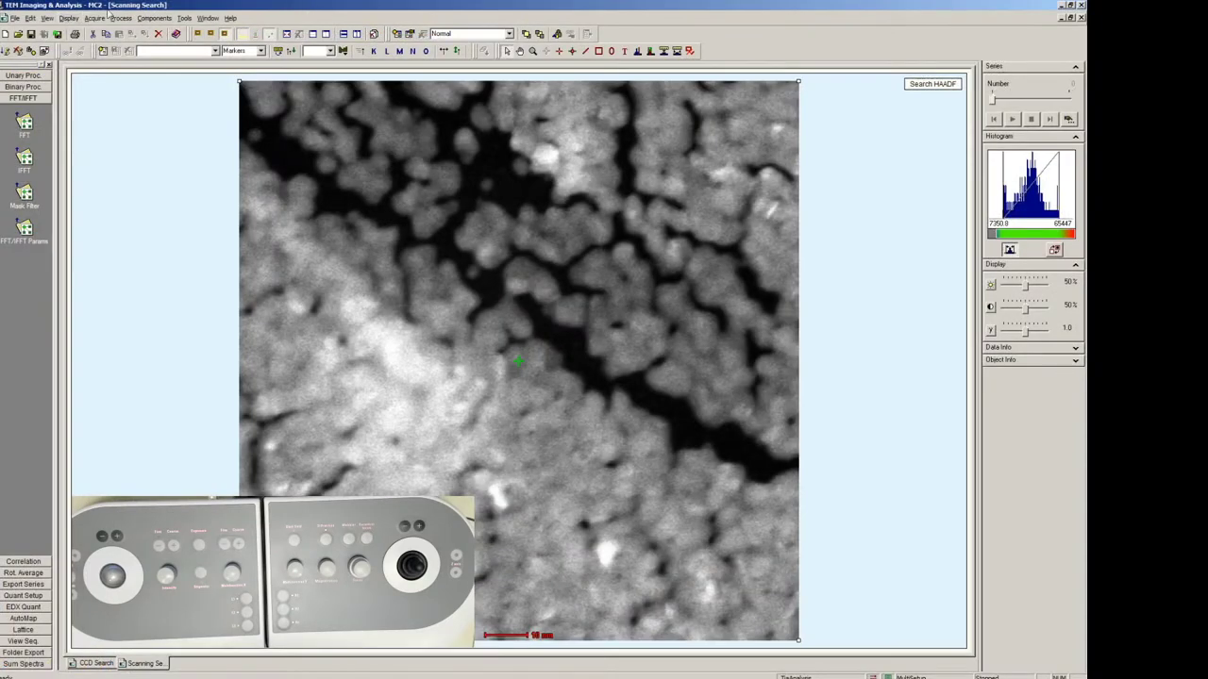
left_click(572, 52)
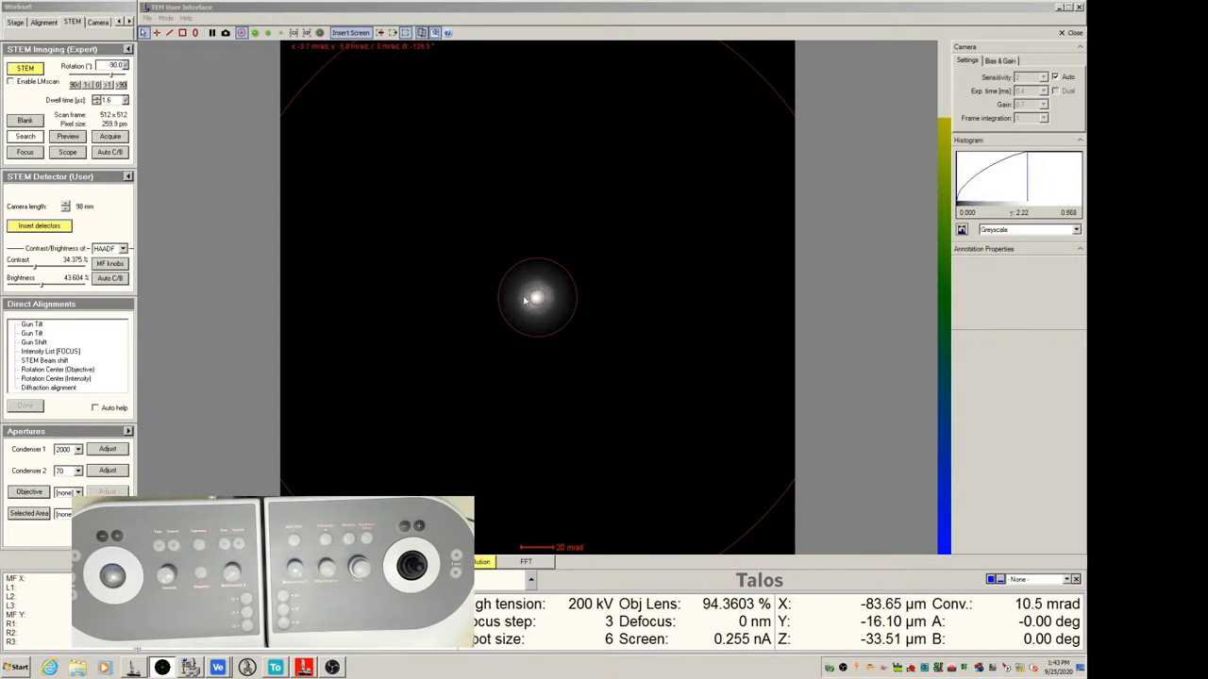
Set the STEM camera length to 260 mm and change the Condenser 2 aperture to 150.
left_click(66, 203)
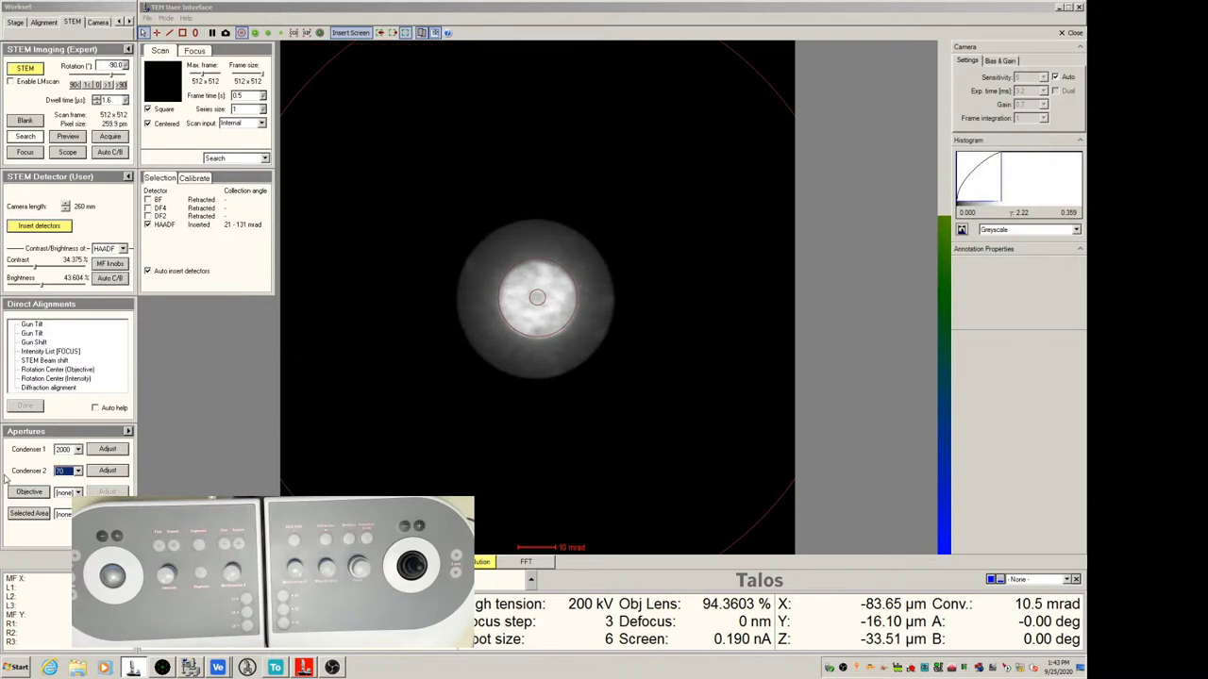
left_click(79, 472)
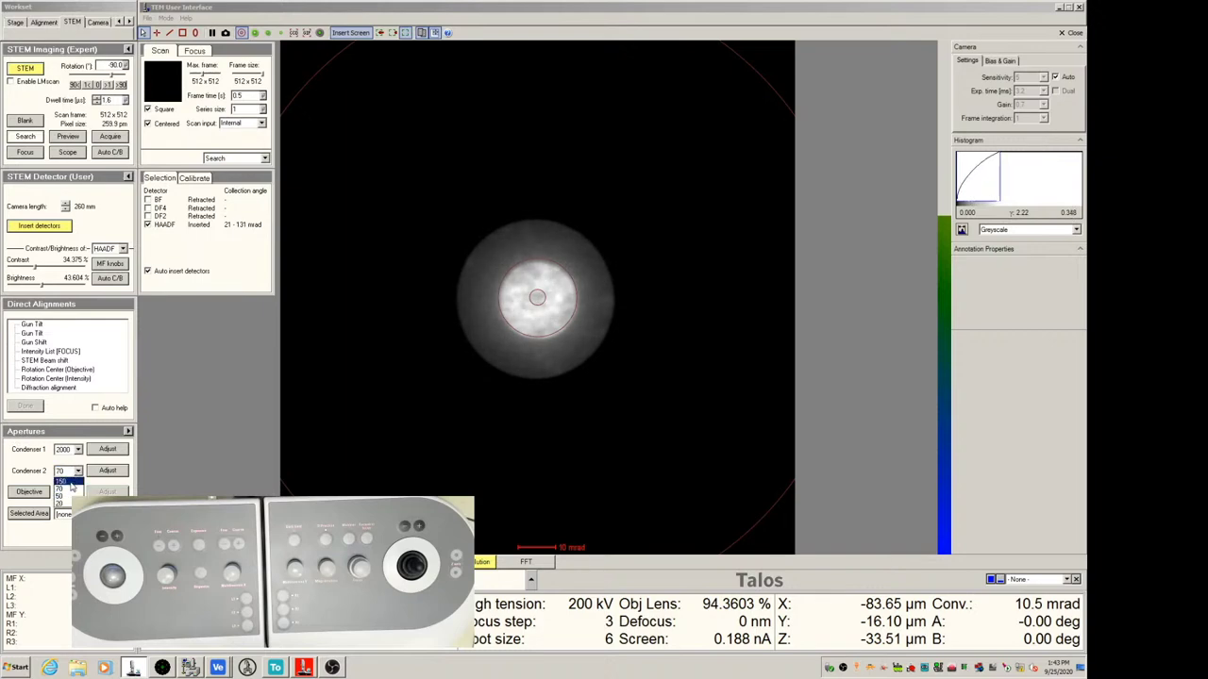
left_click(72, 487)
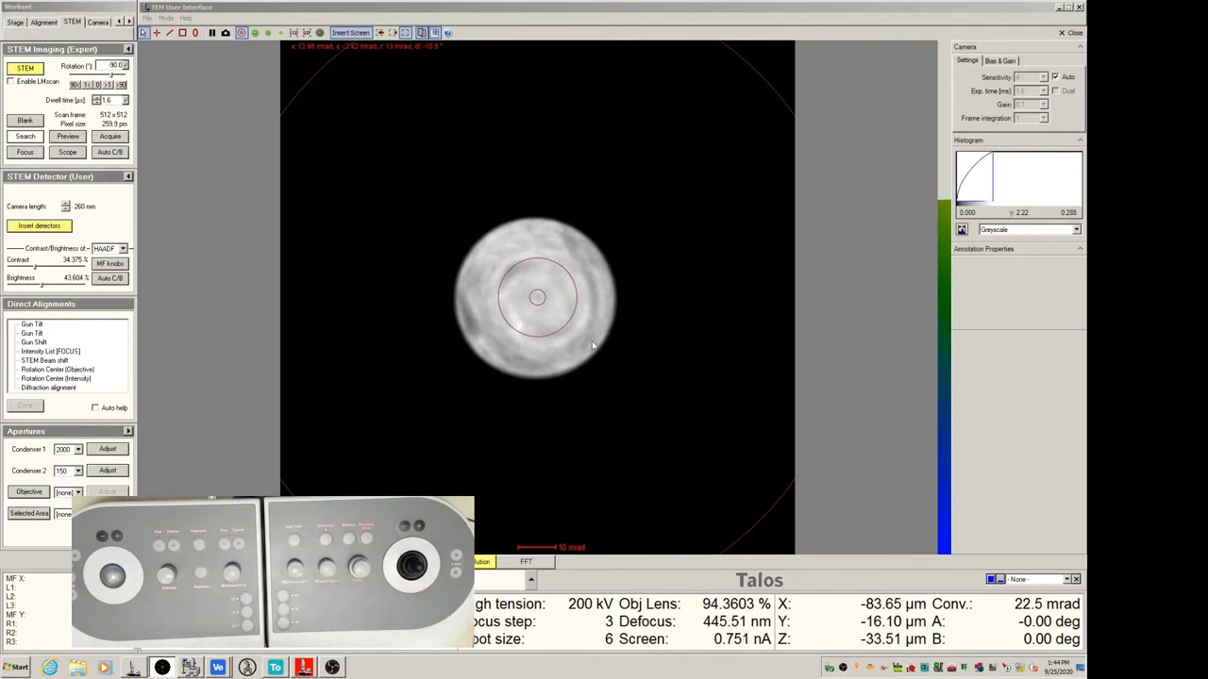
Hide the circular target overlay and correct the Ronchigram's astigmatism with the Condenser stigmator.
left_click(241, 32)
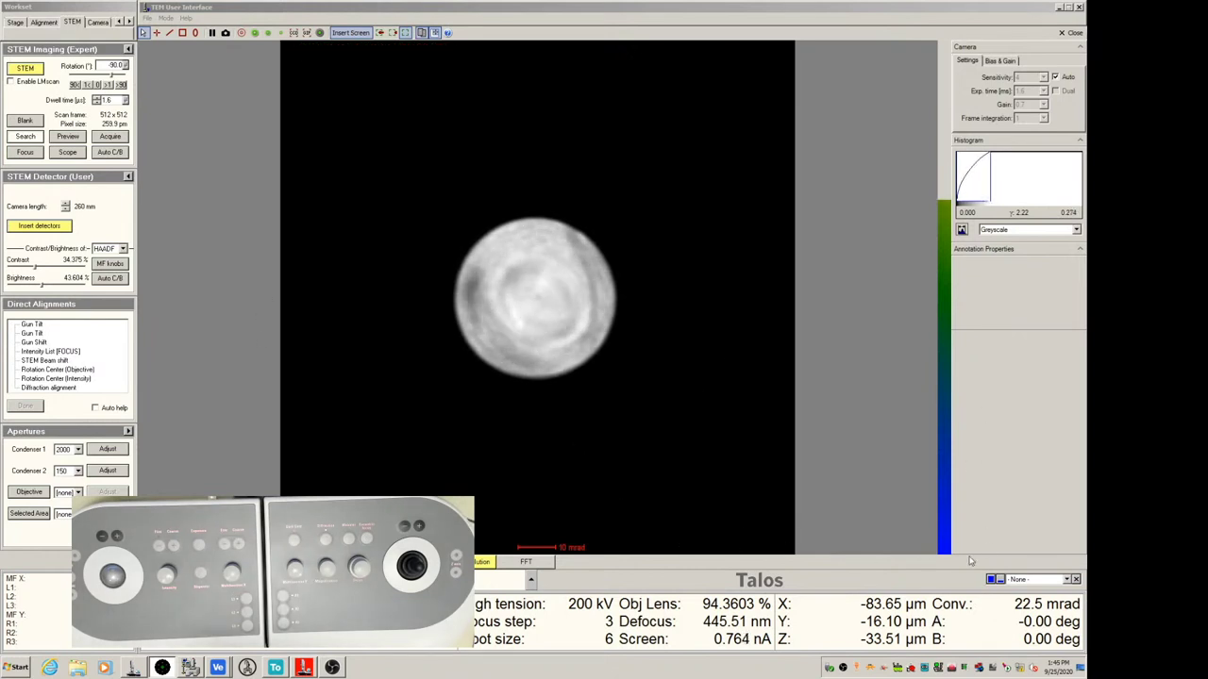
left_click(1074, 580)
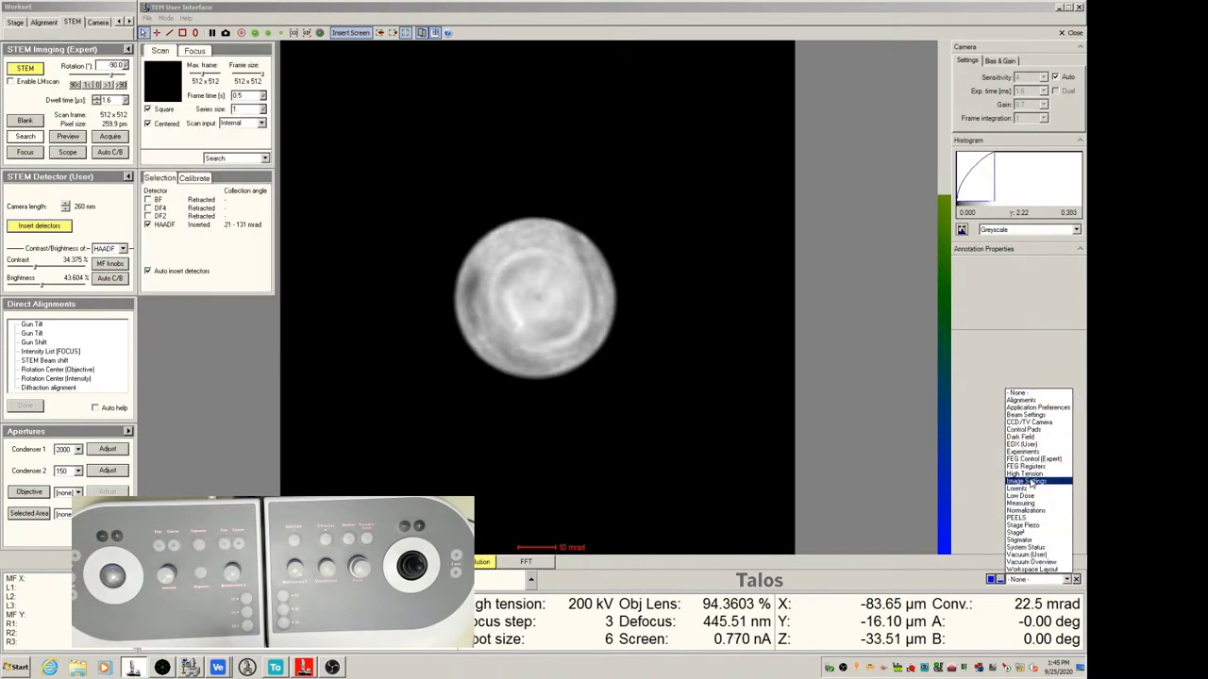
left_click(1023, 539)
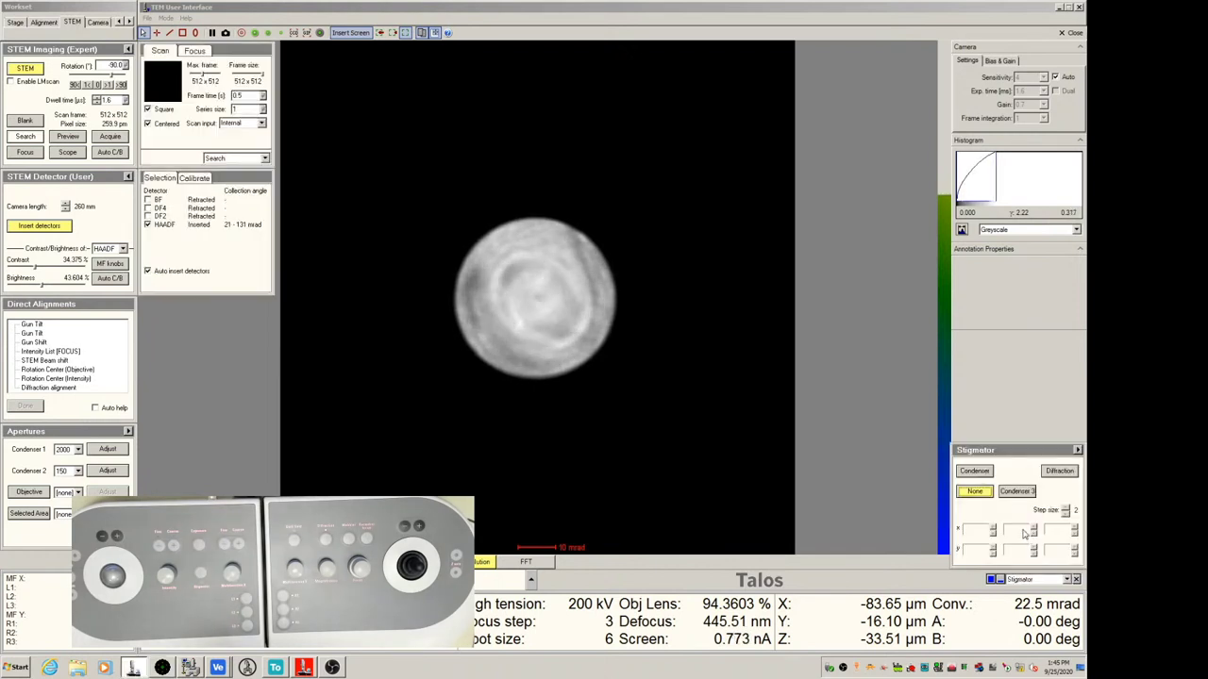
left_click(975, 471)
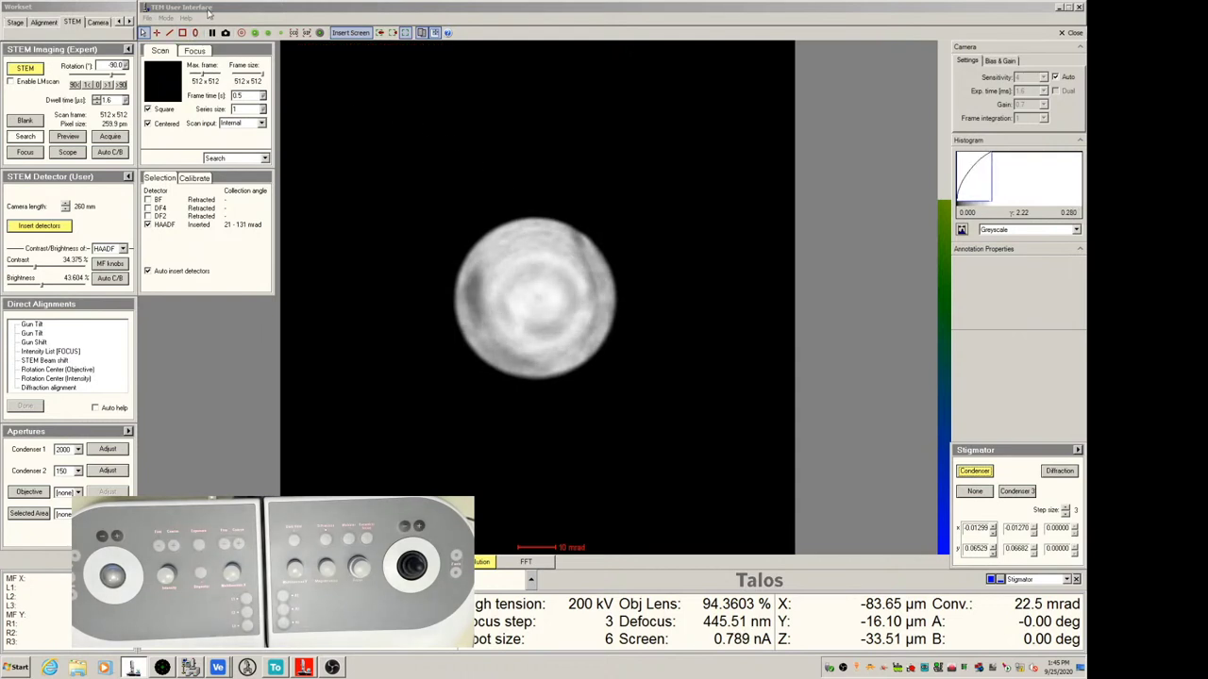
Draw a circular annotation about 22 mrad wide around the uniform center of the Ronchigram.
left_click(210, 13)
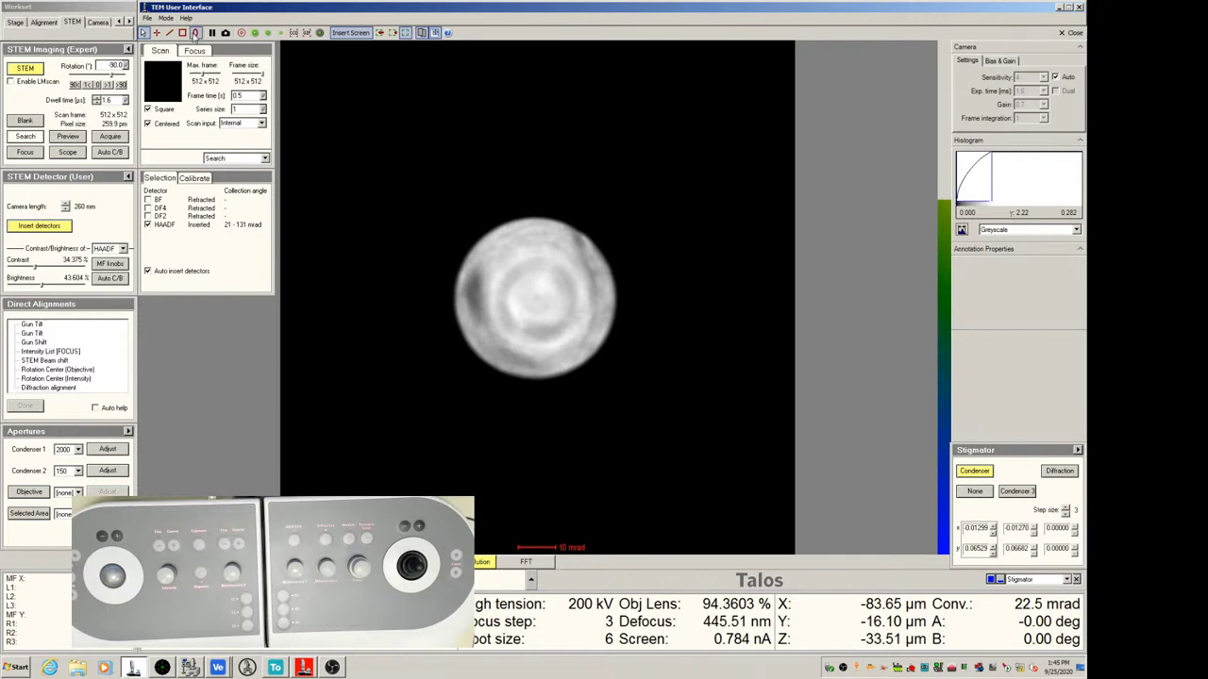
left_click(196, 33)
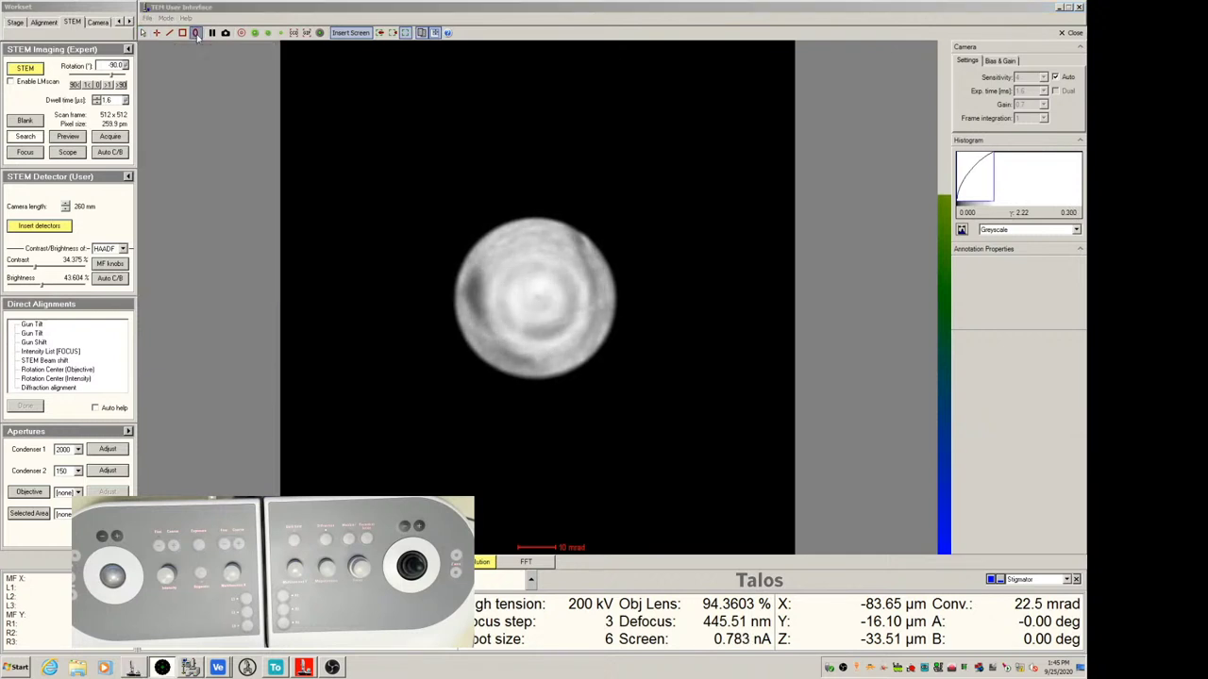
mouse_move(495, 267)
left_mouse_down()
mouse_move(556, 310)
mouse_move(544, 310)
mouse_move(550, 328)
mouse_move(569, 329)
left_mouse_up()
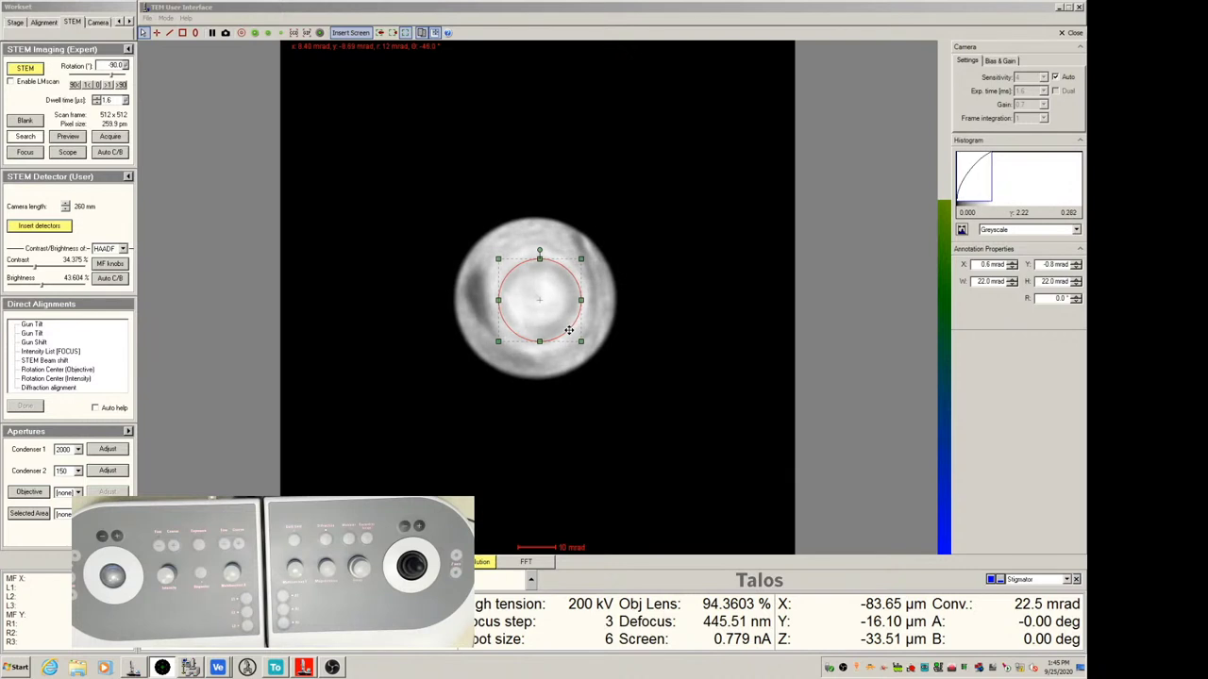
left_click(576, 367)
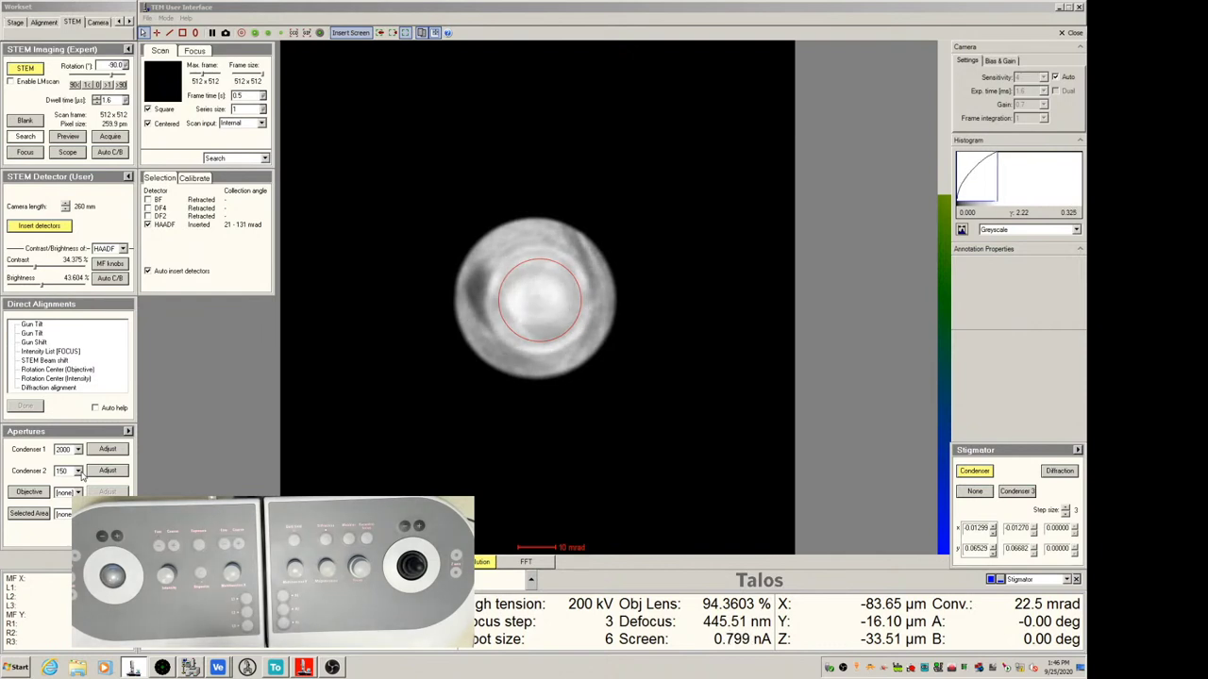
Change the Condenser 2 aperture to 70 and adjust its position so the disk is centered on the drawn circle.
left_click(80, 474)
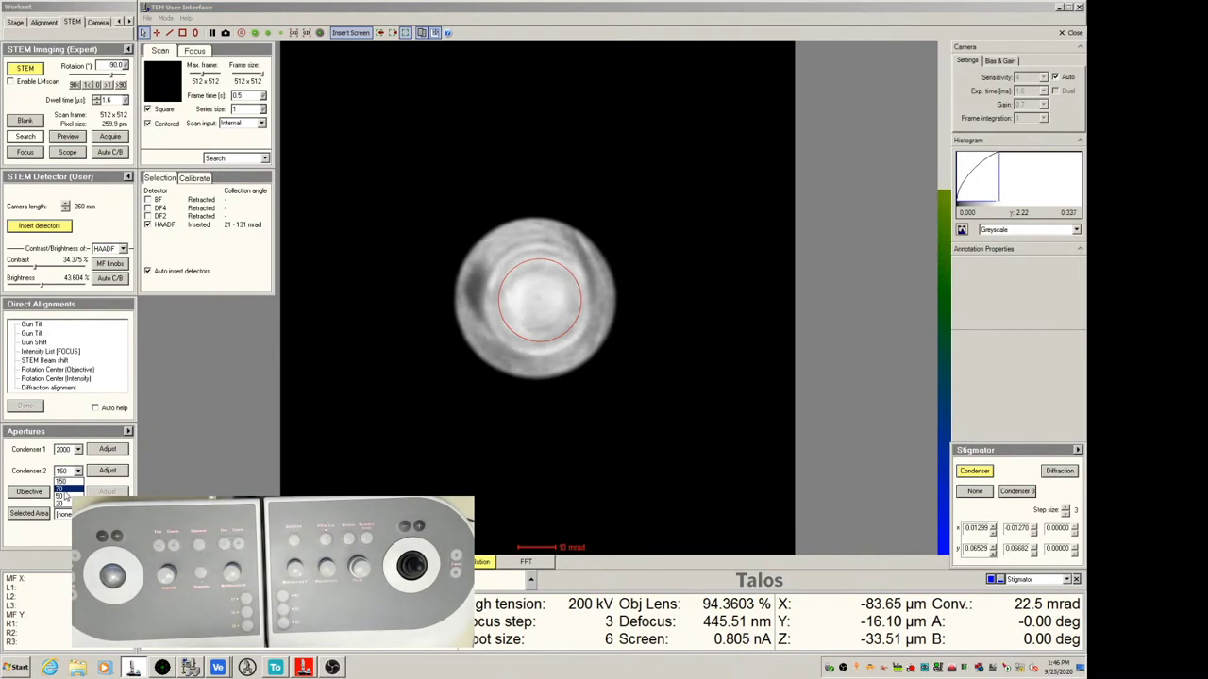
left_click(68, 496)
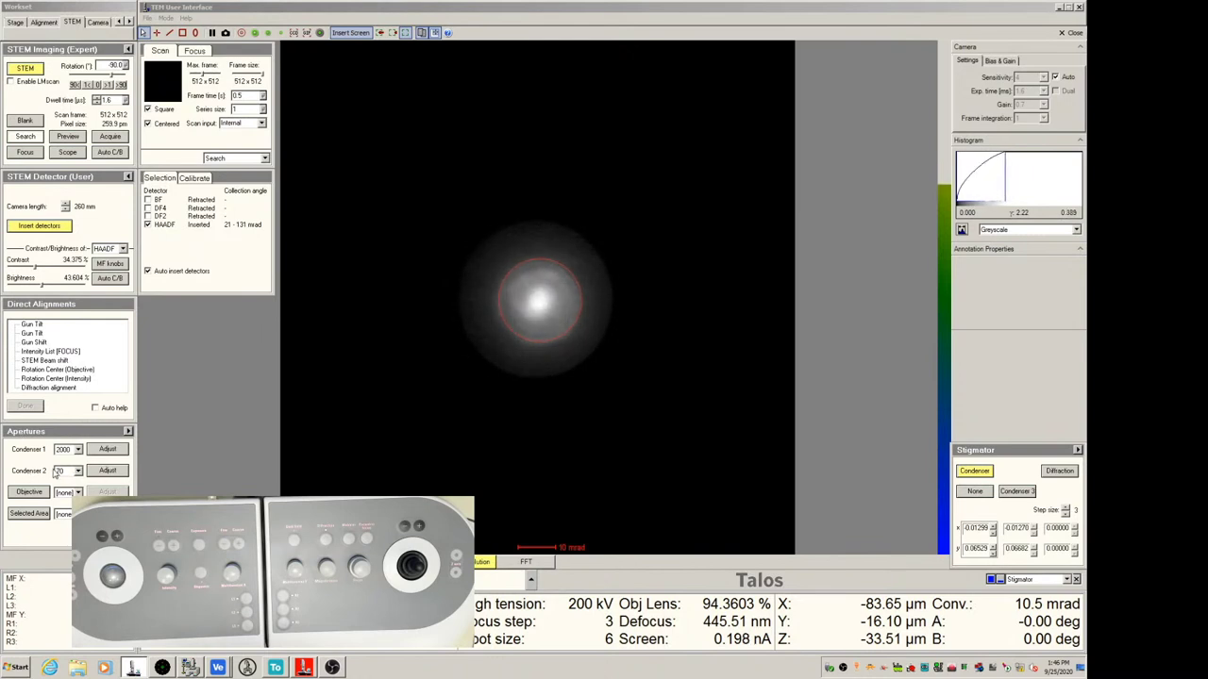
left_click(109, 473)
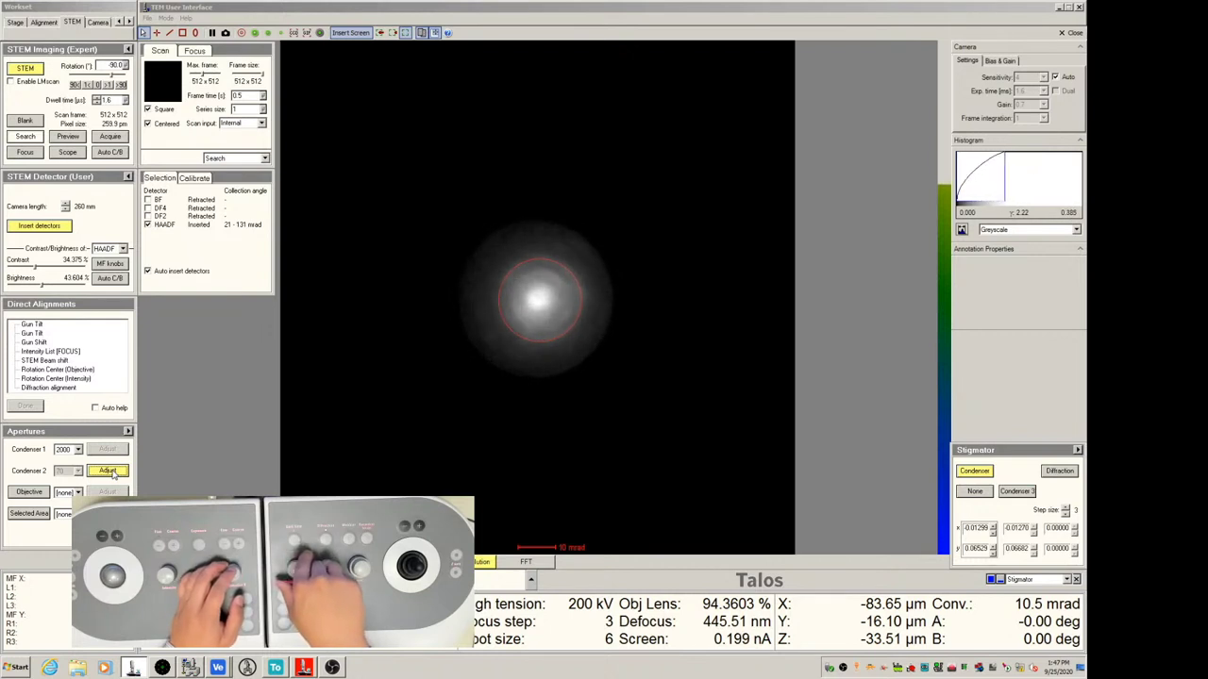
left_click(108, 471)
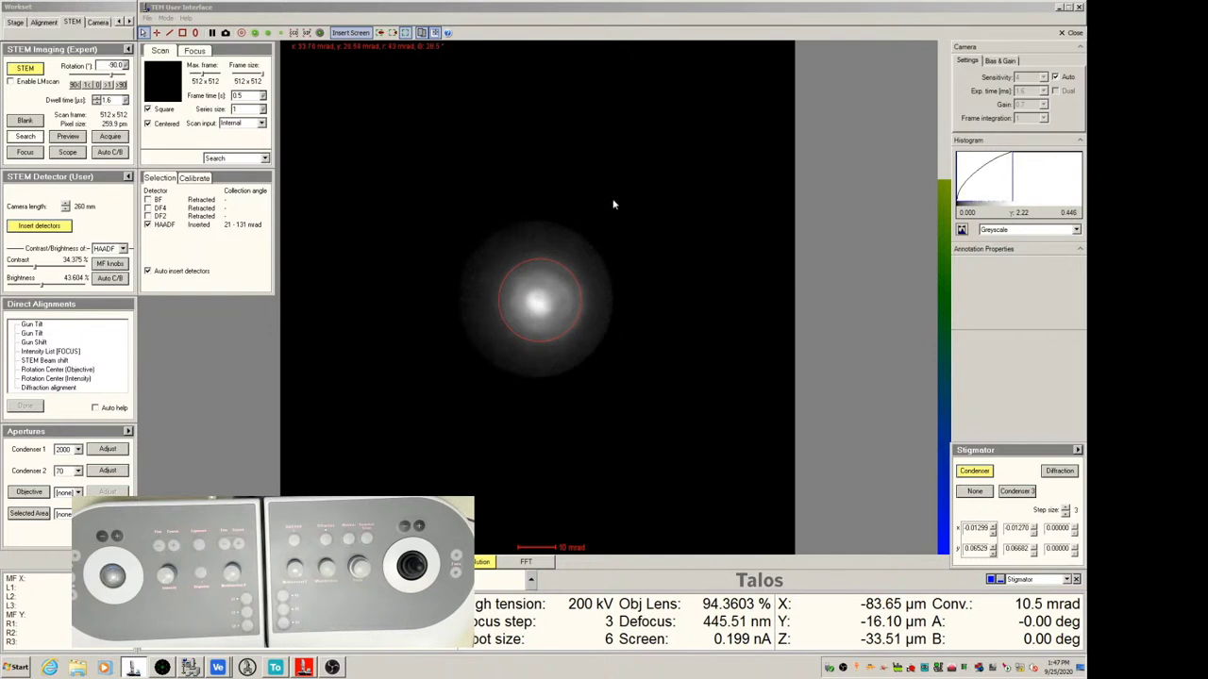
Delete the drawn circle annotation and set the STEM camera length back to 98 mm.
left_click(539, 259)
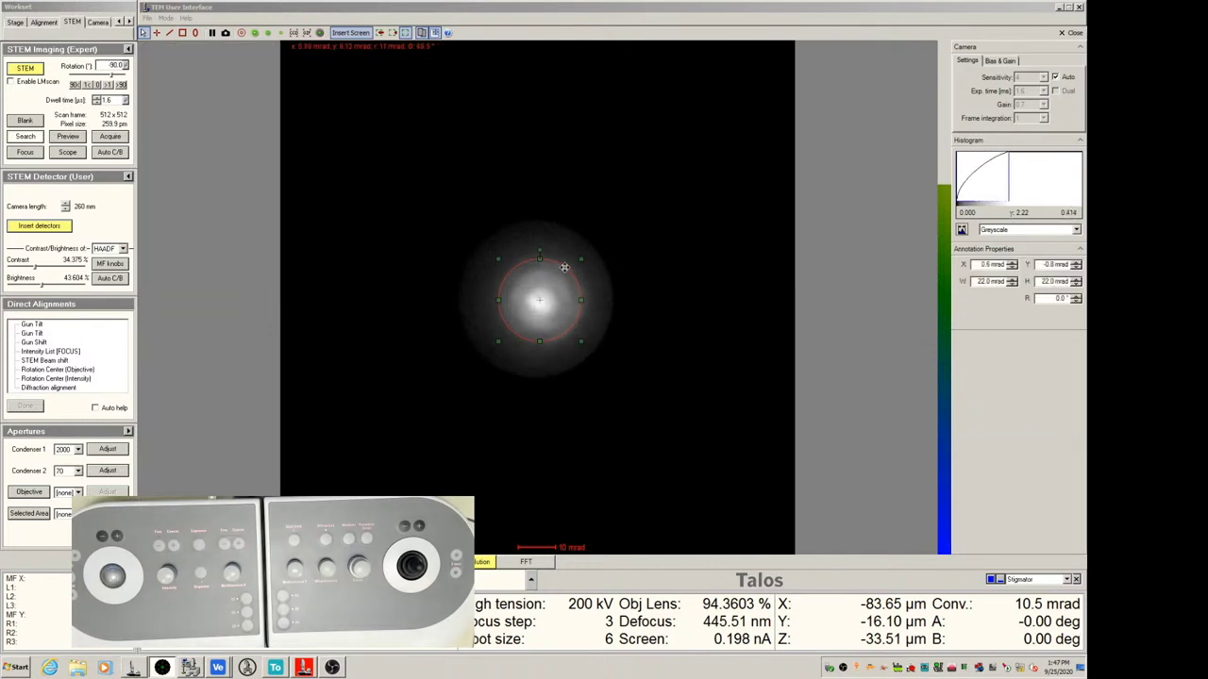
key("Delete")
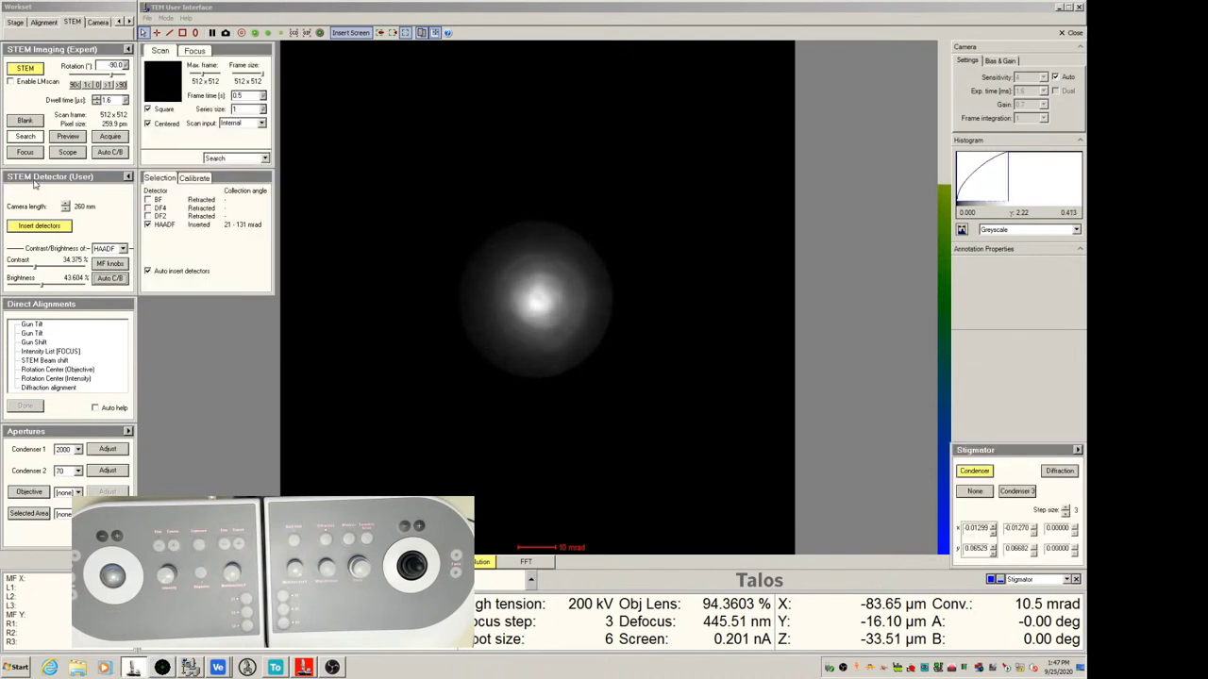
left_click(66, 209)
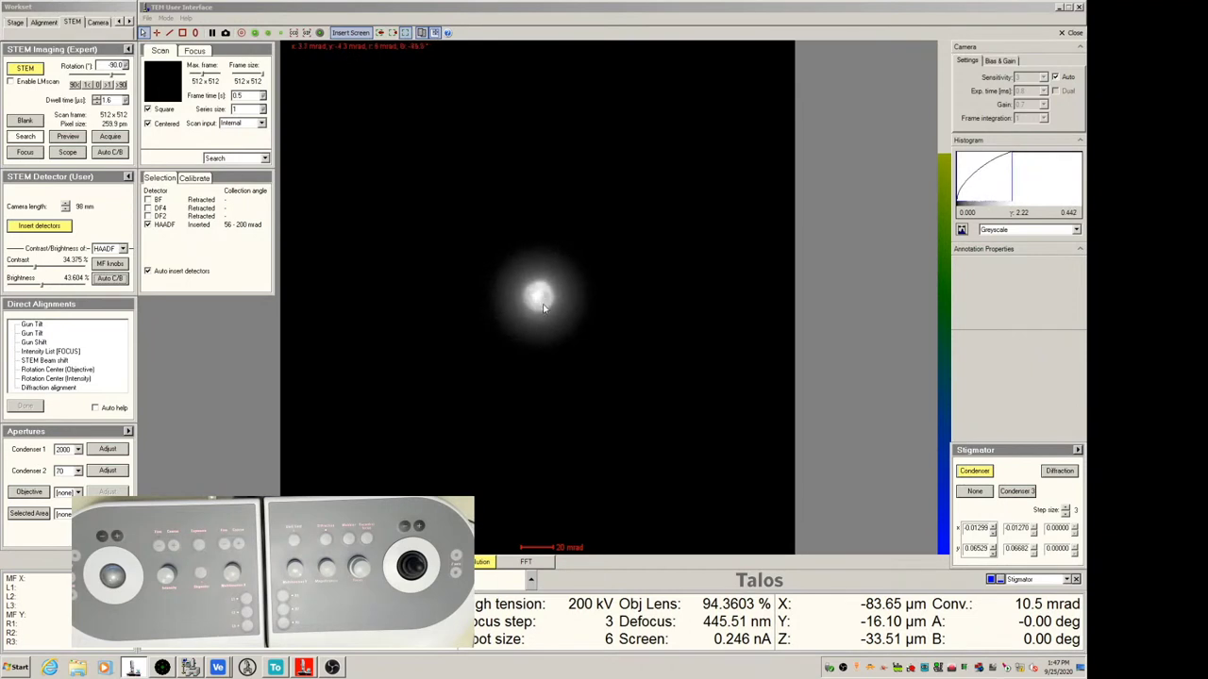
Show the circular target overlay and center the diffraction disk on it with the Diffraction alignment.
left_click(242, 34)
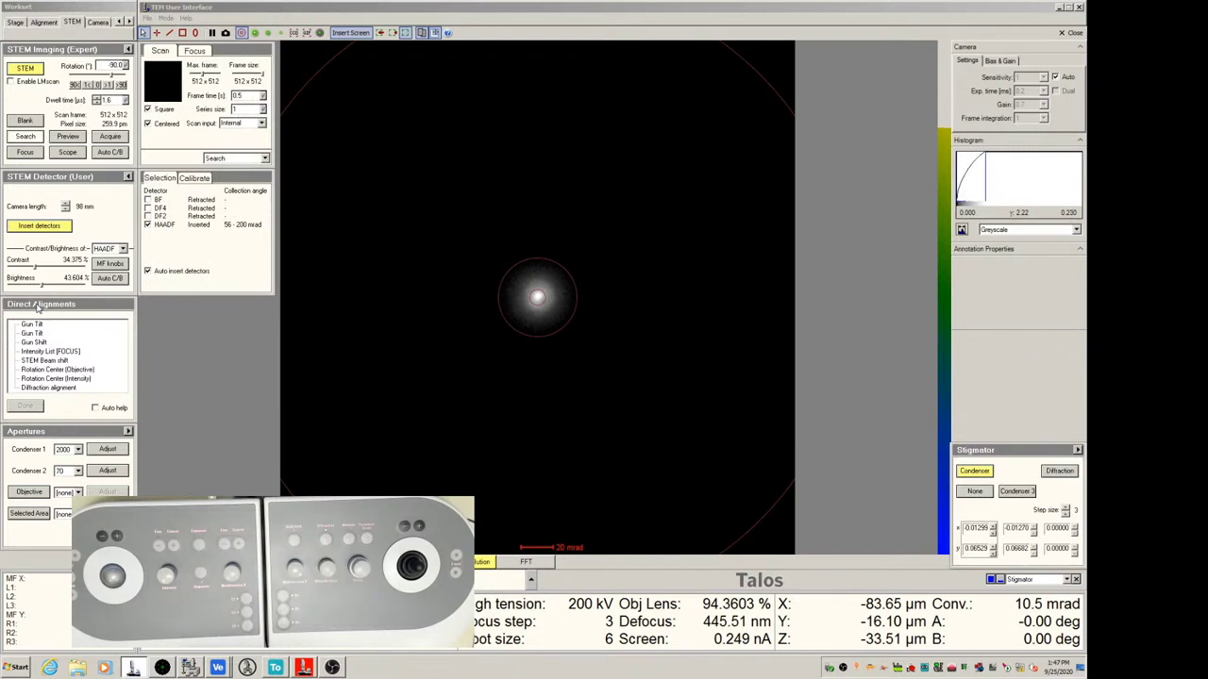
left_click(36, 388)
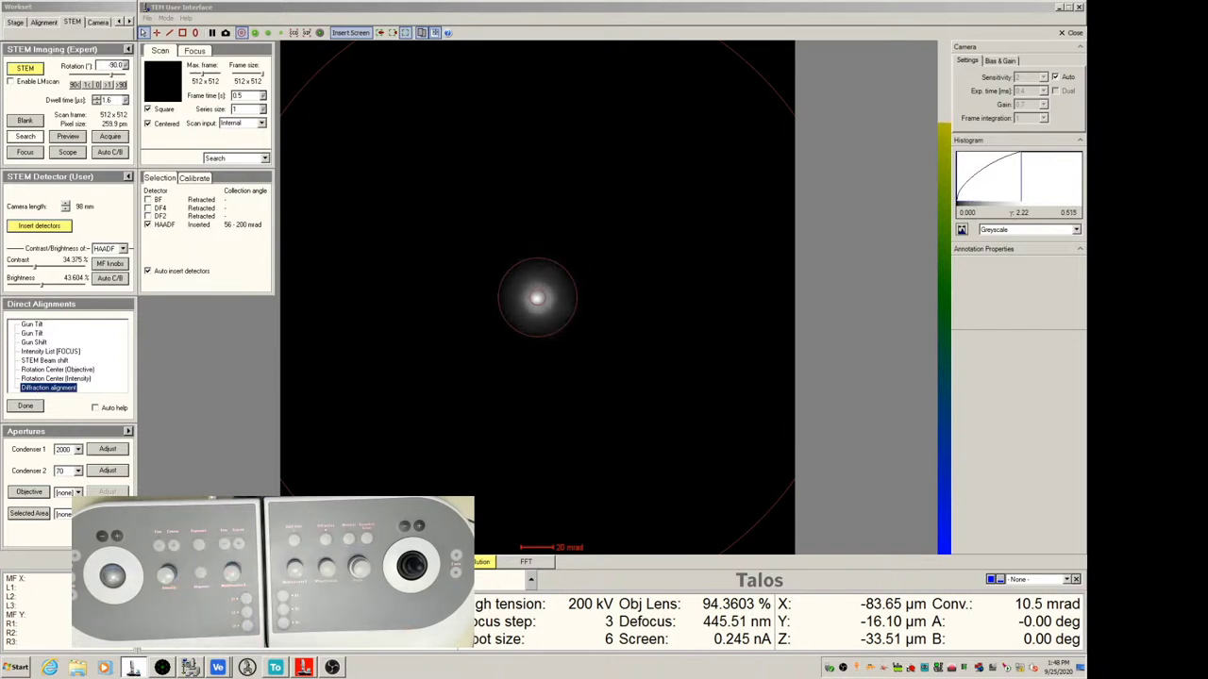
left_click(31, 408)
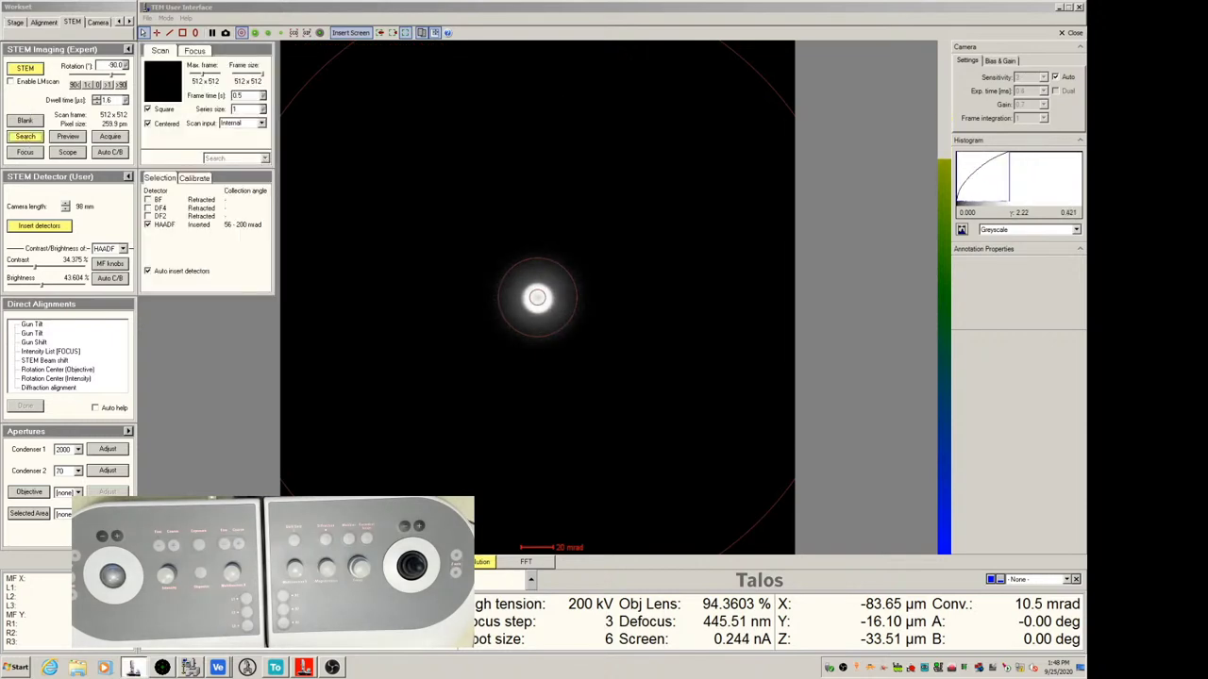
Run a Search scan, switch to a Focus scan and move the focus window over several particles to fine-tune the focus.
left_click(25, 137)
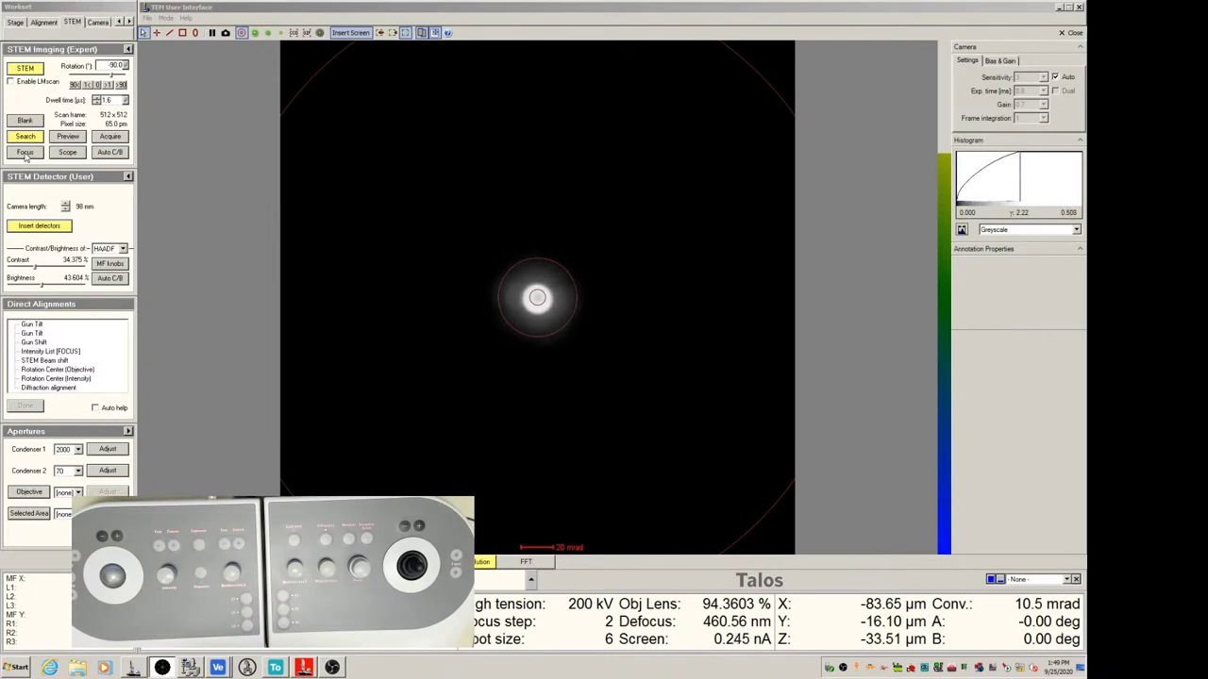
left_click(25, 155)
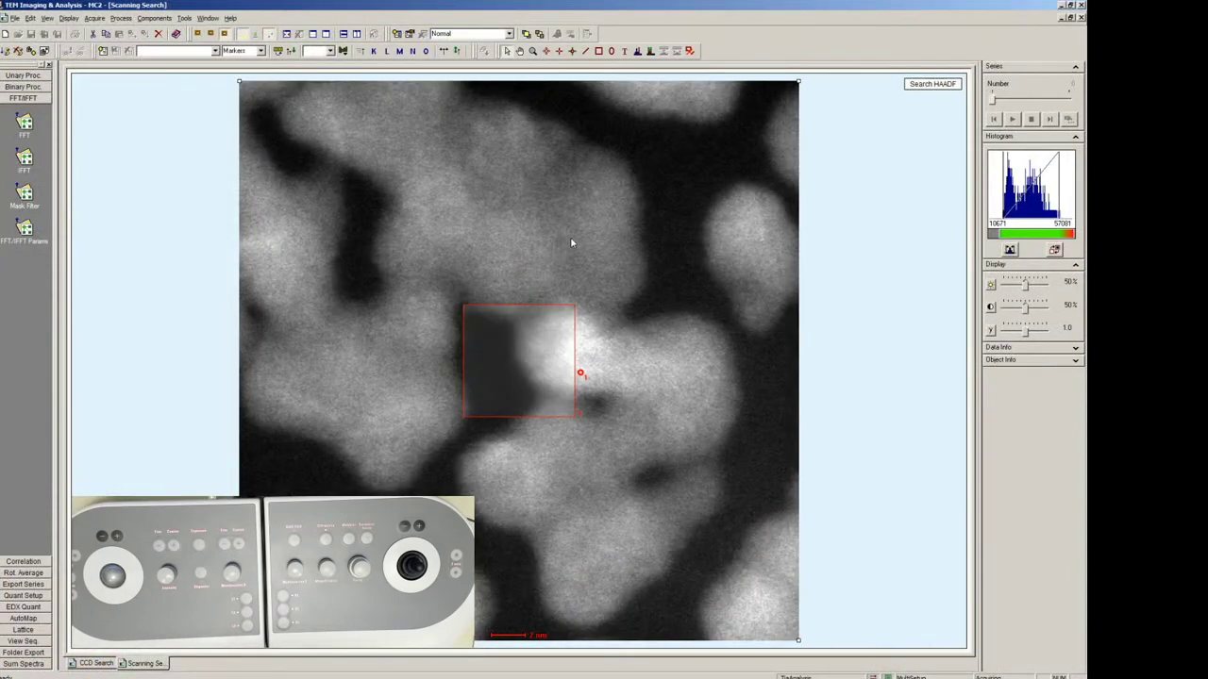
left_click_drag(583, 288, 608, 281)
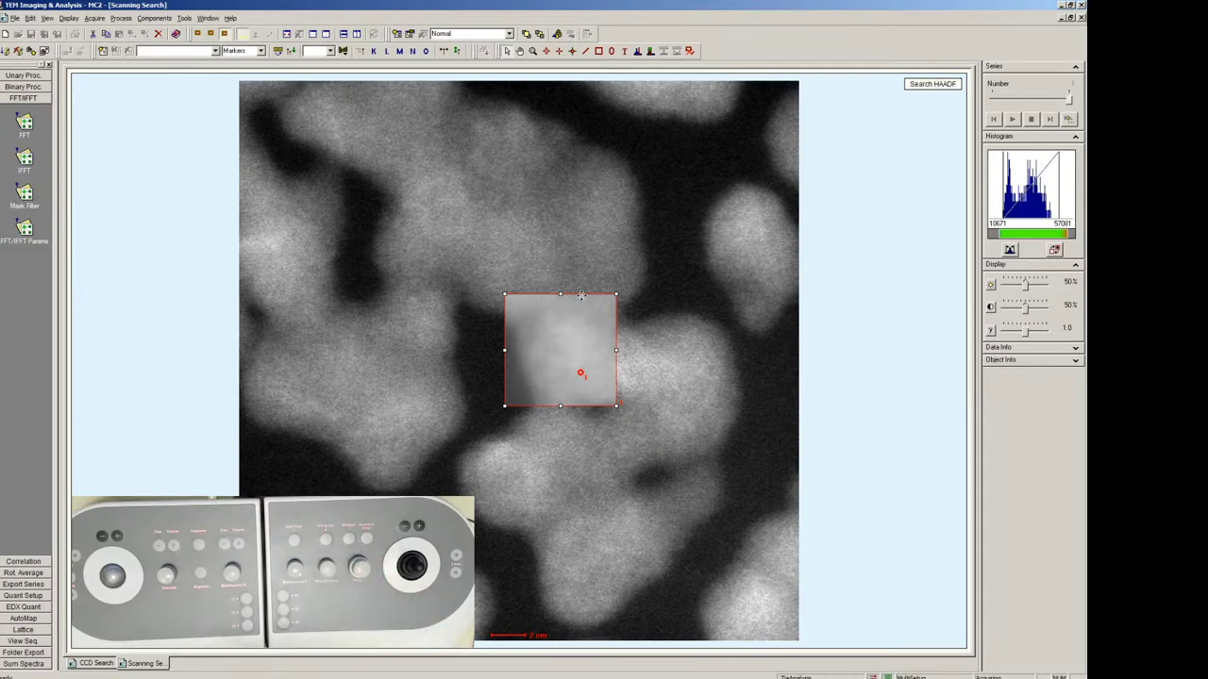
left_click_drag(701, 338, 708, 329)
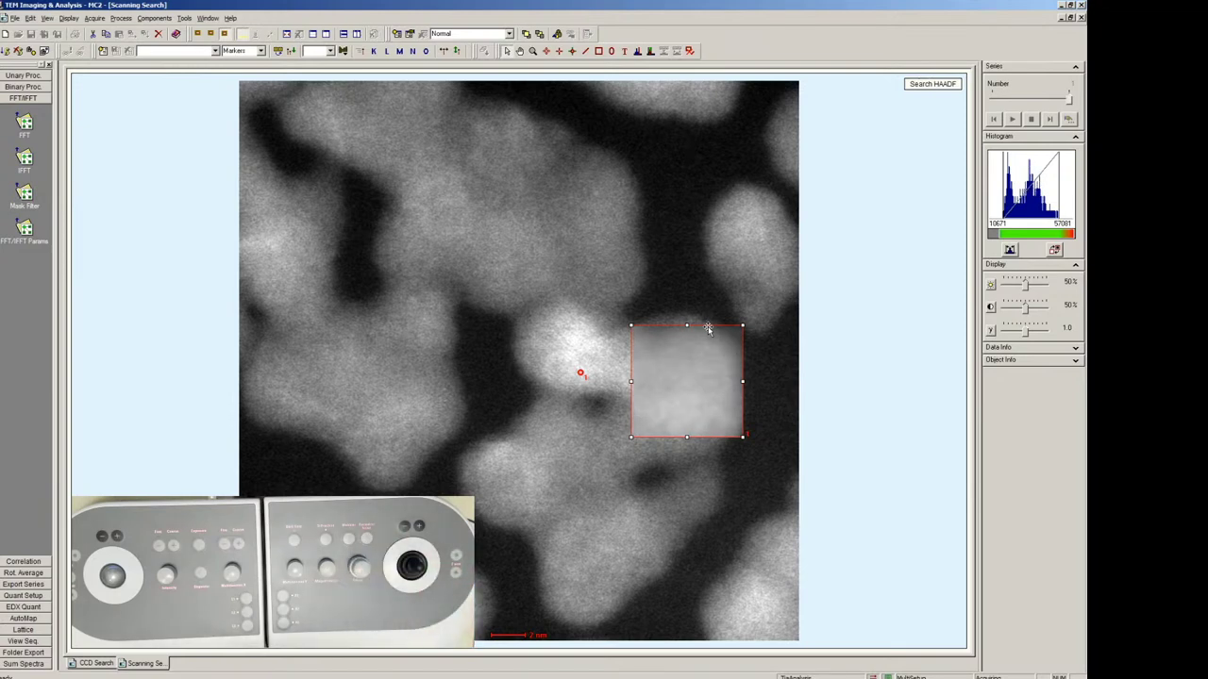
left_click_drag(536, 183, 519, 165)
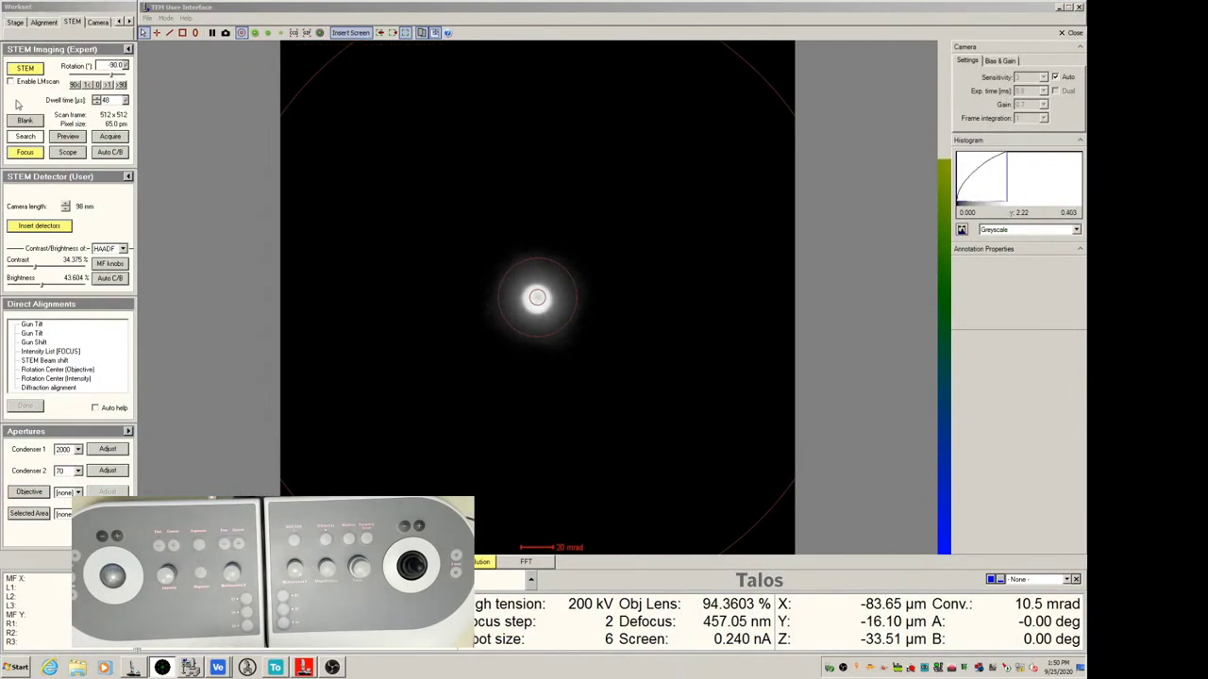
Choose the Acquire scan preset and raise its maximum frame to 4096 x 4096.
mouse_move(109, 138)
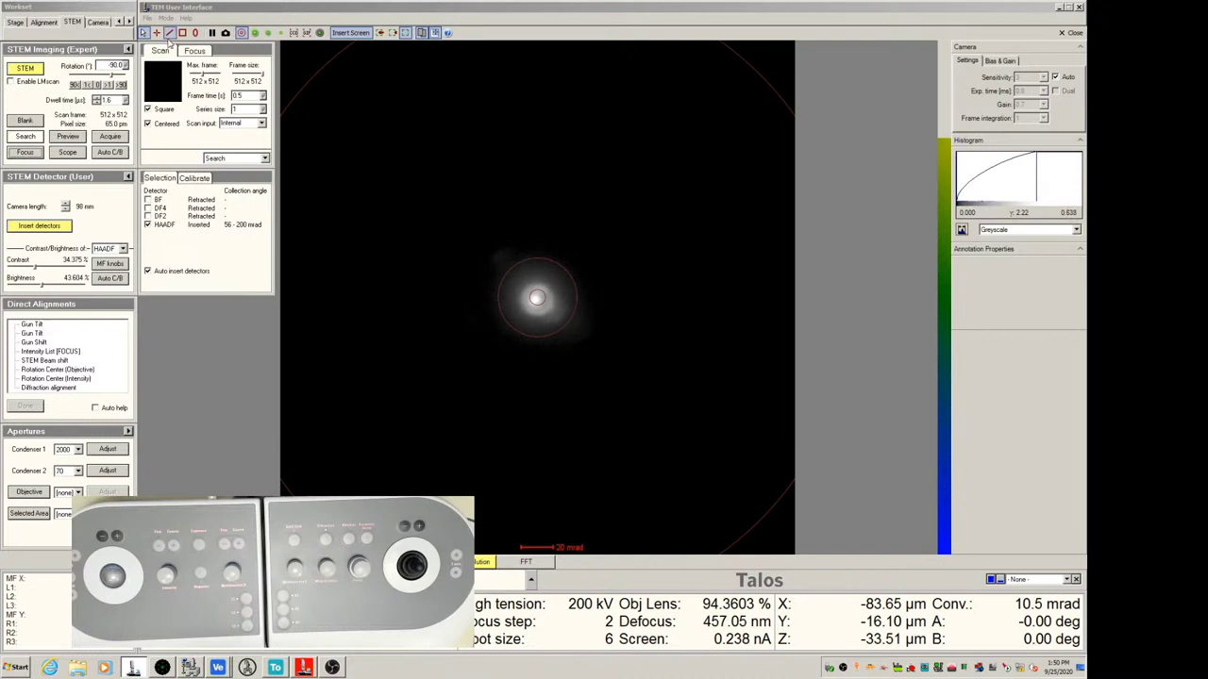
left_click(265, 159)
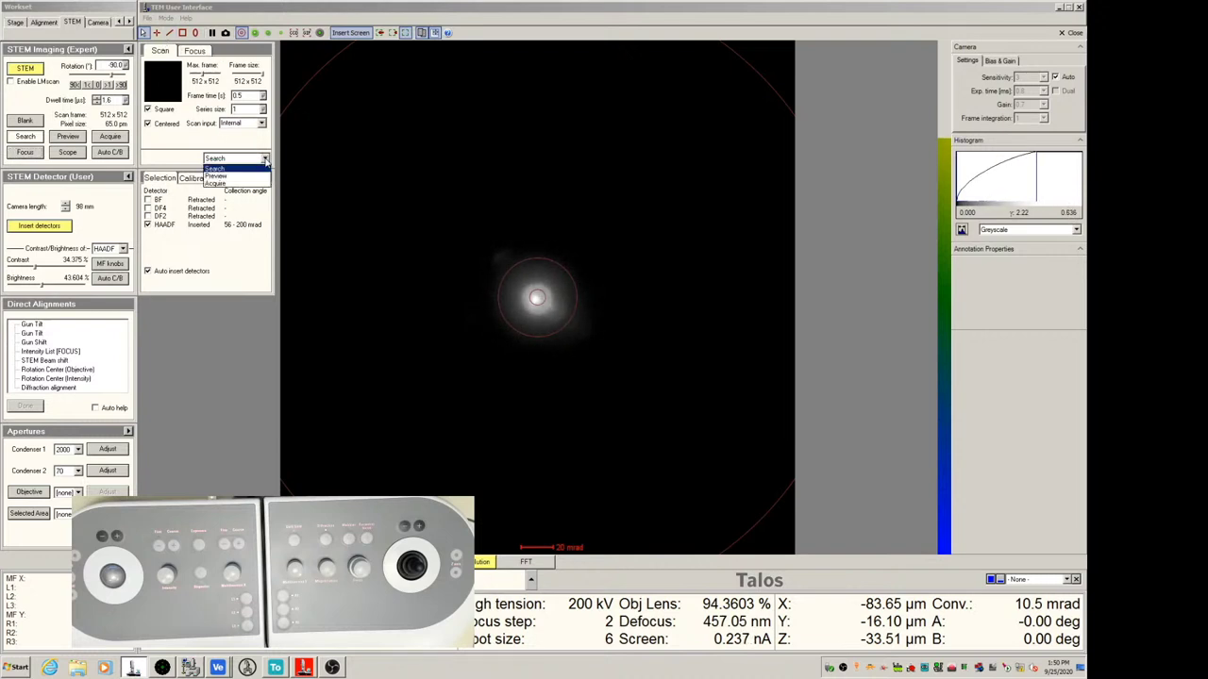
left_click(214, 186)
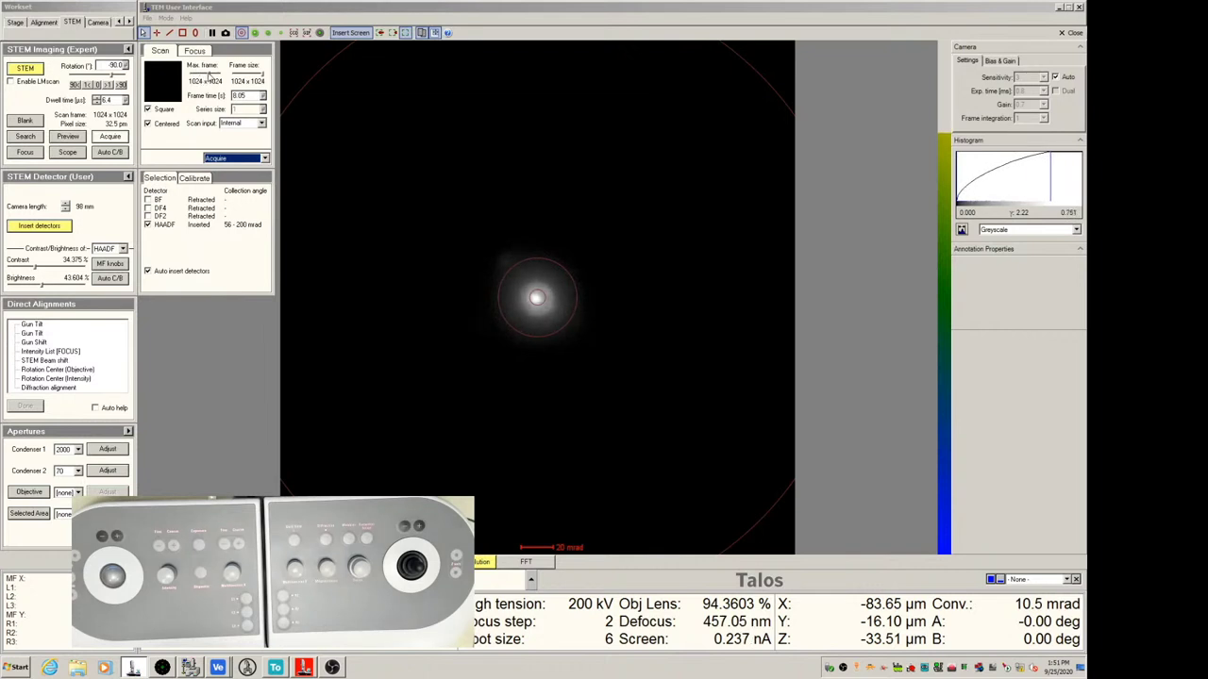
left_click_drag(209, 76, 220, 76)
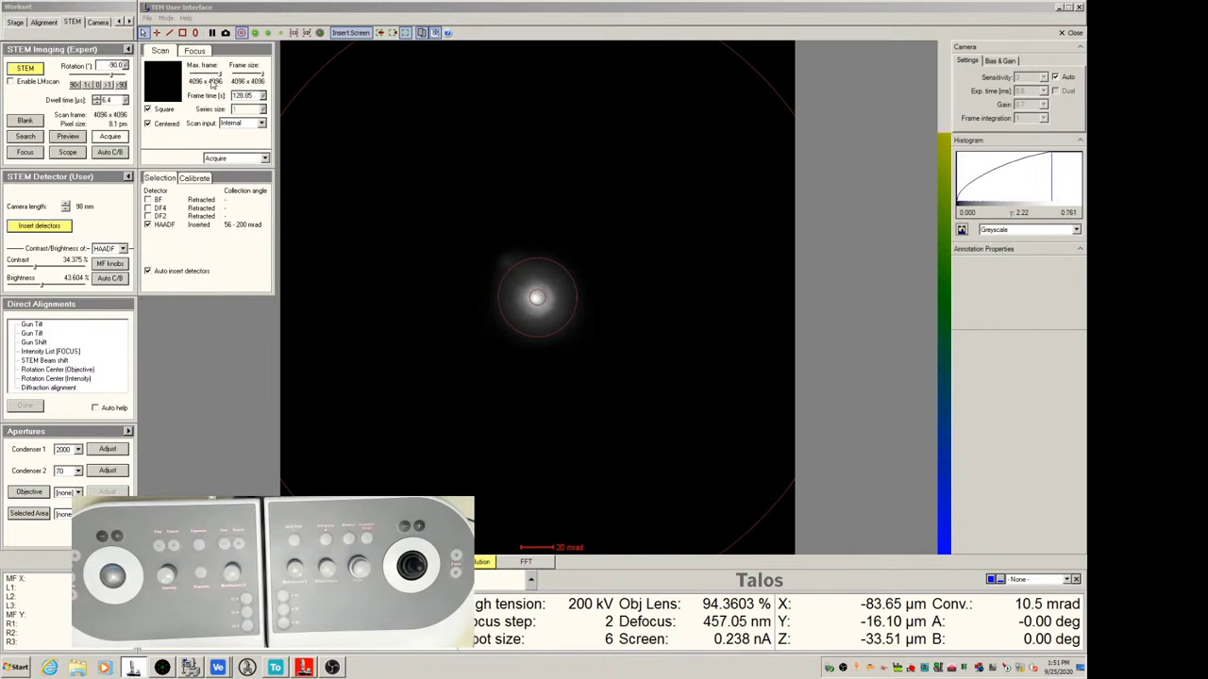
Reduce the Acquire scan's maximum frame to 1024 x 1024 and set its dwell time to 12.8 µs.
left_click_drag(220, 77, 216, 76)
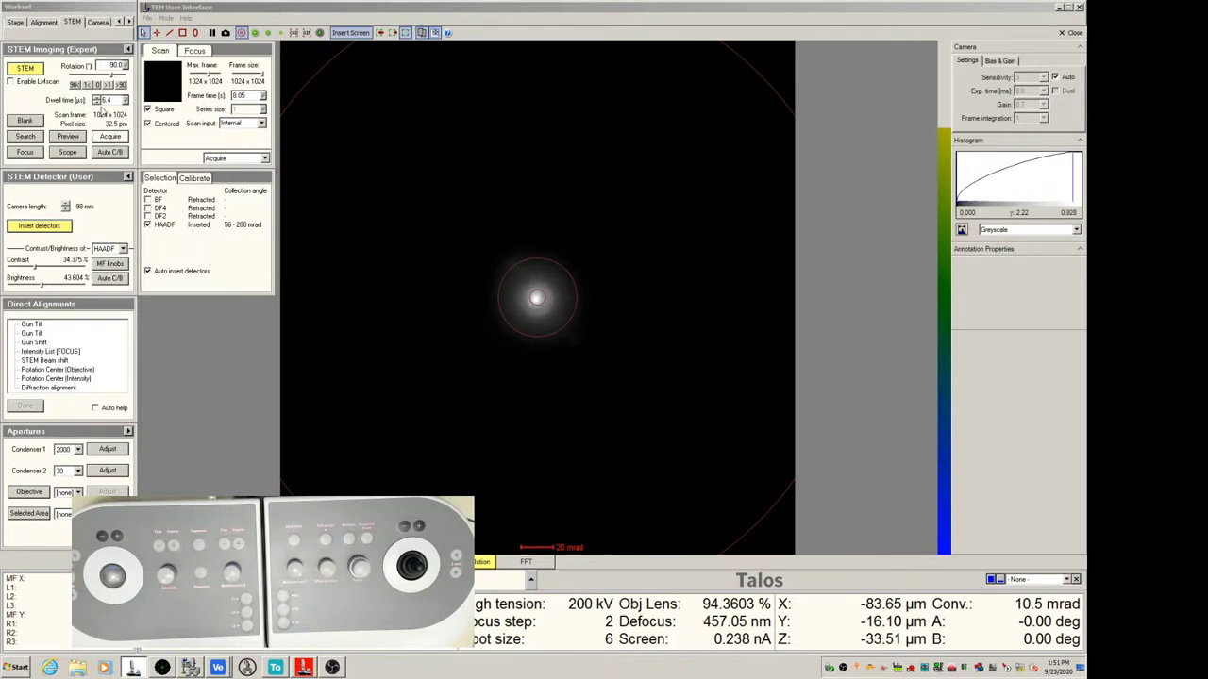
scroll(97, 100, "up", 1)
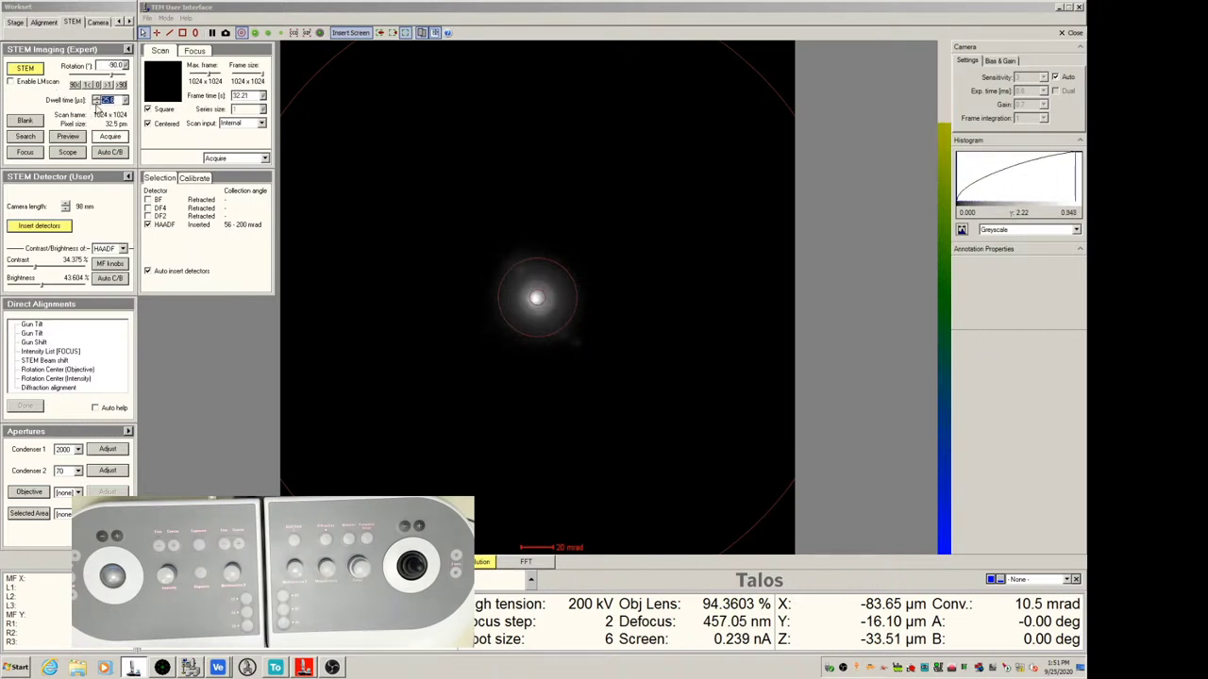
scroll(98, 106, "down", 1)
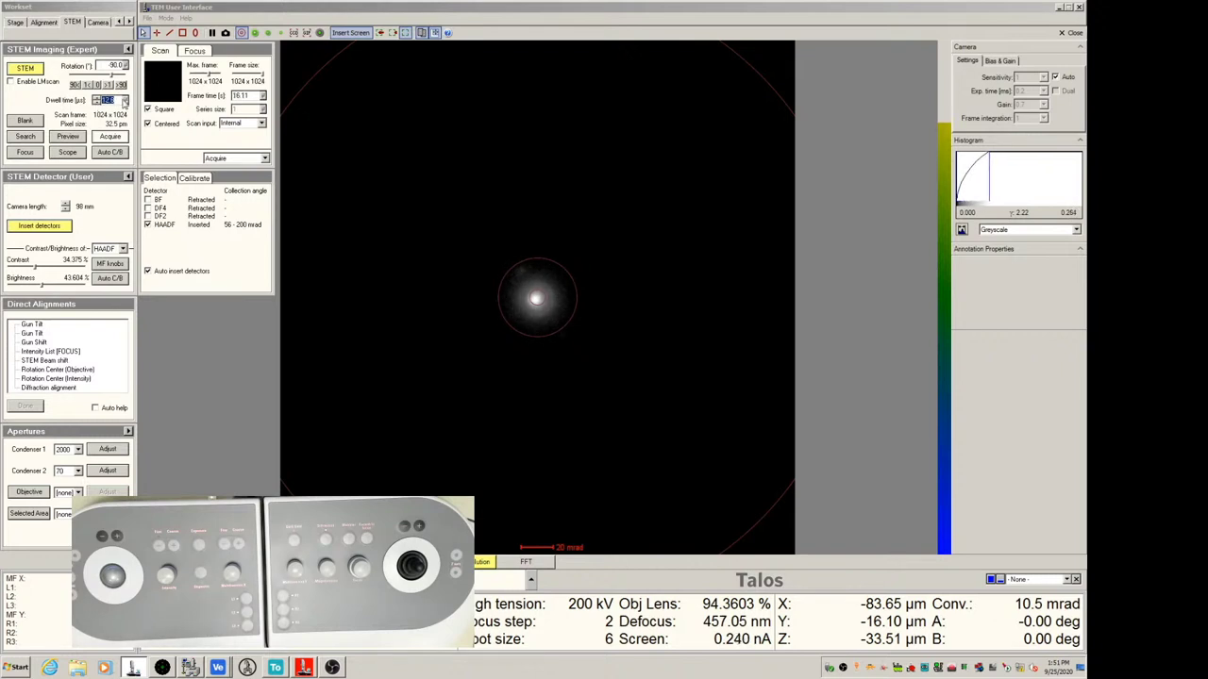
Run a Search scan to find and focus an area, and acquire a 1024 x 1024 HAADF image of it.
left_click(25, 137)
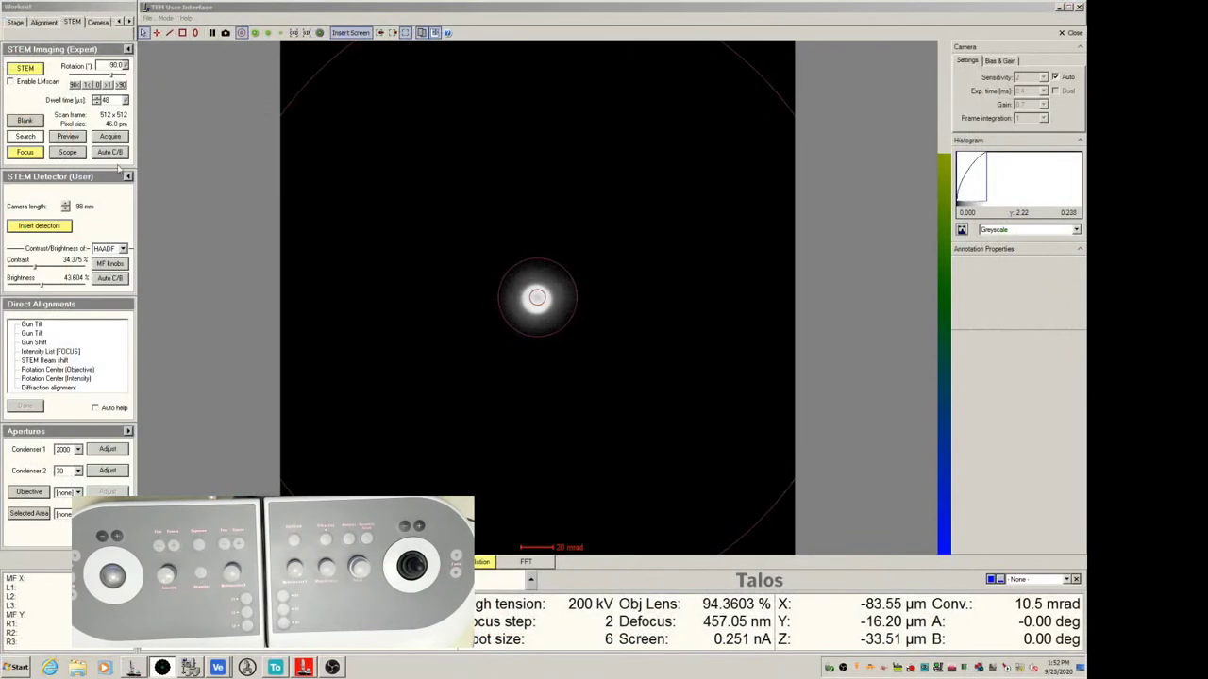
left_click(109, 137)
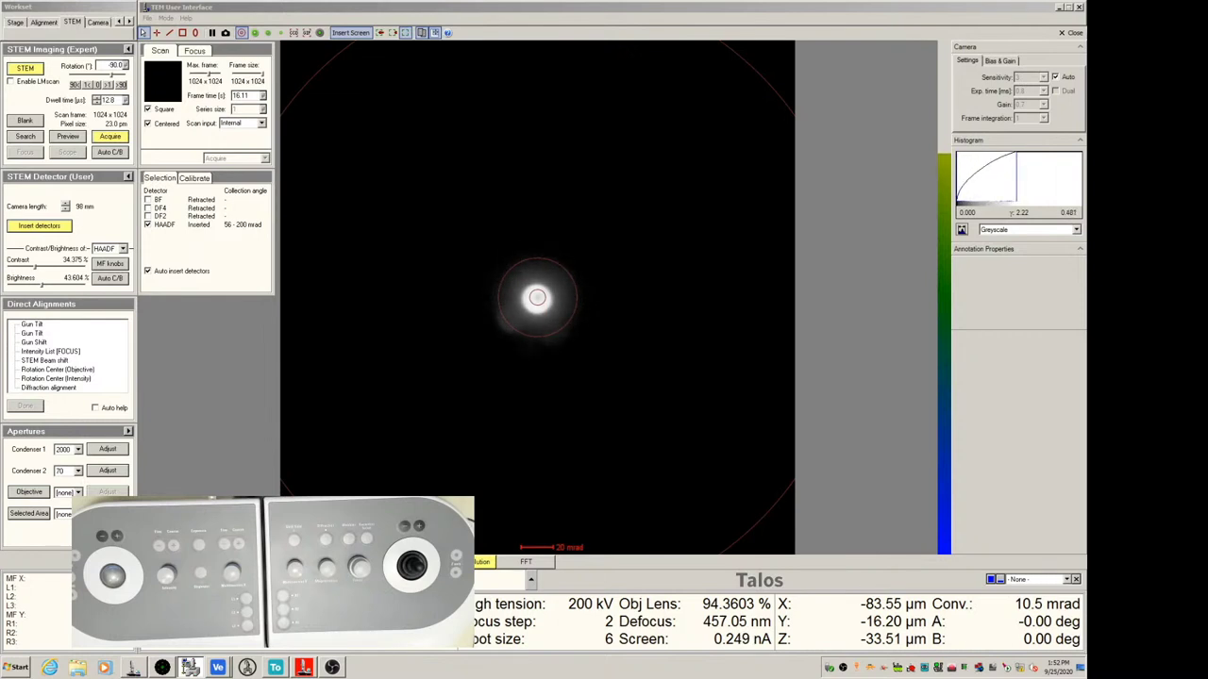
left_click(305, 666)
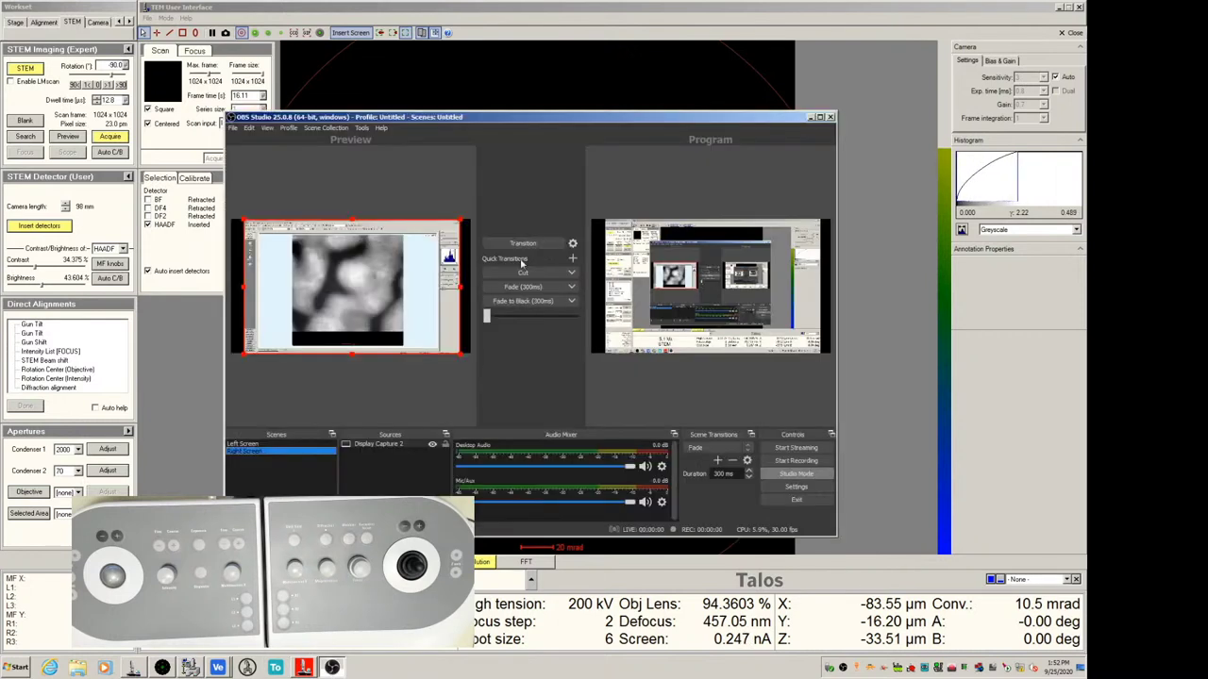
left_click(362, 128)
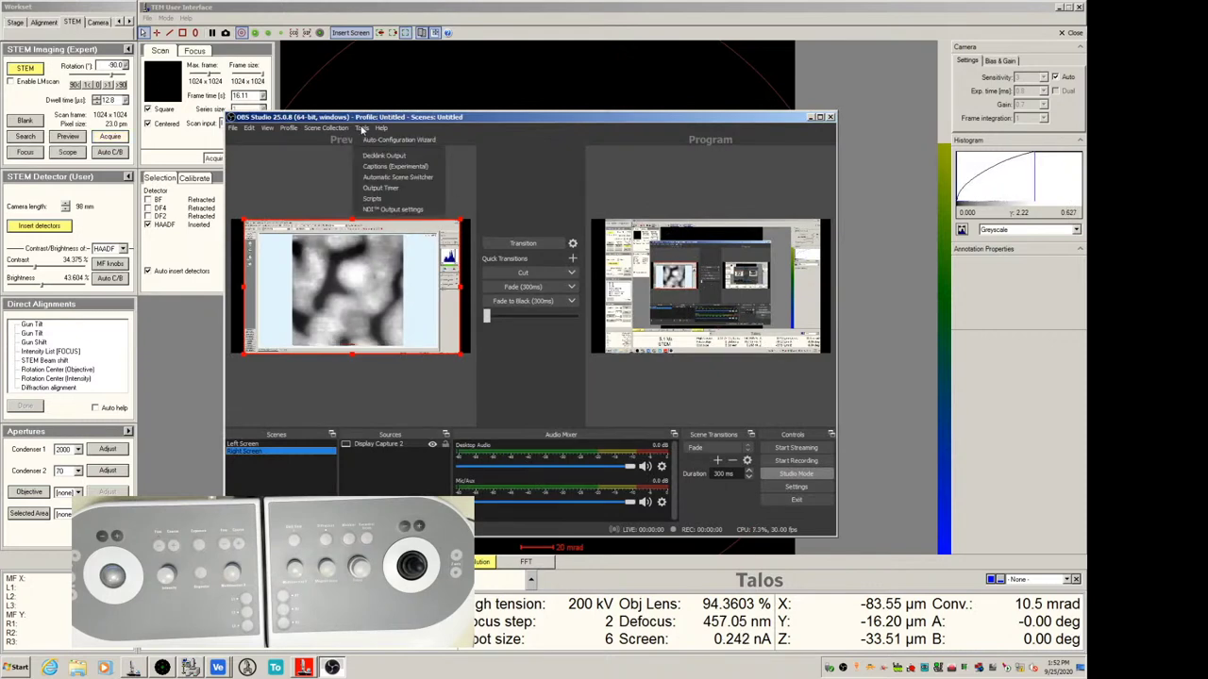
left_click(398, 177)
left_click(670, 182)
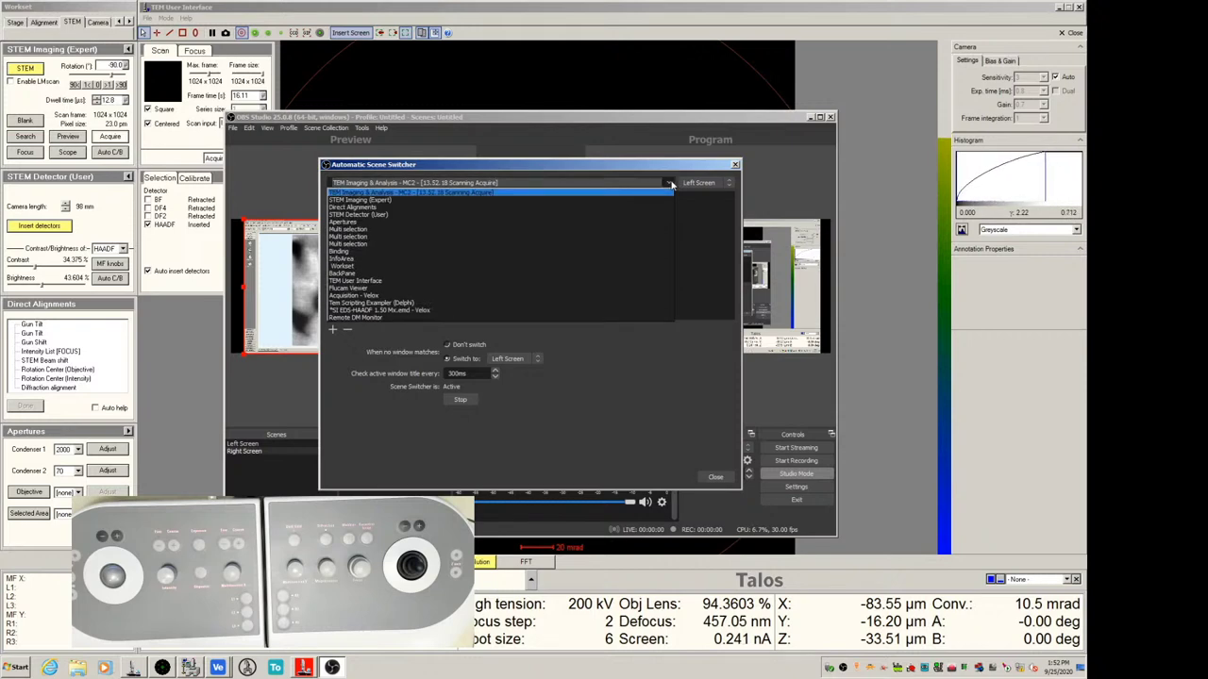
left_click(670, 183)
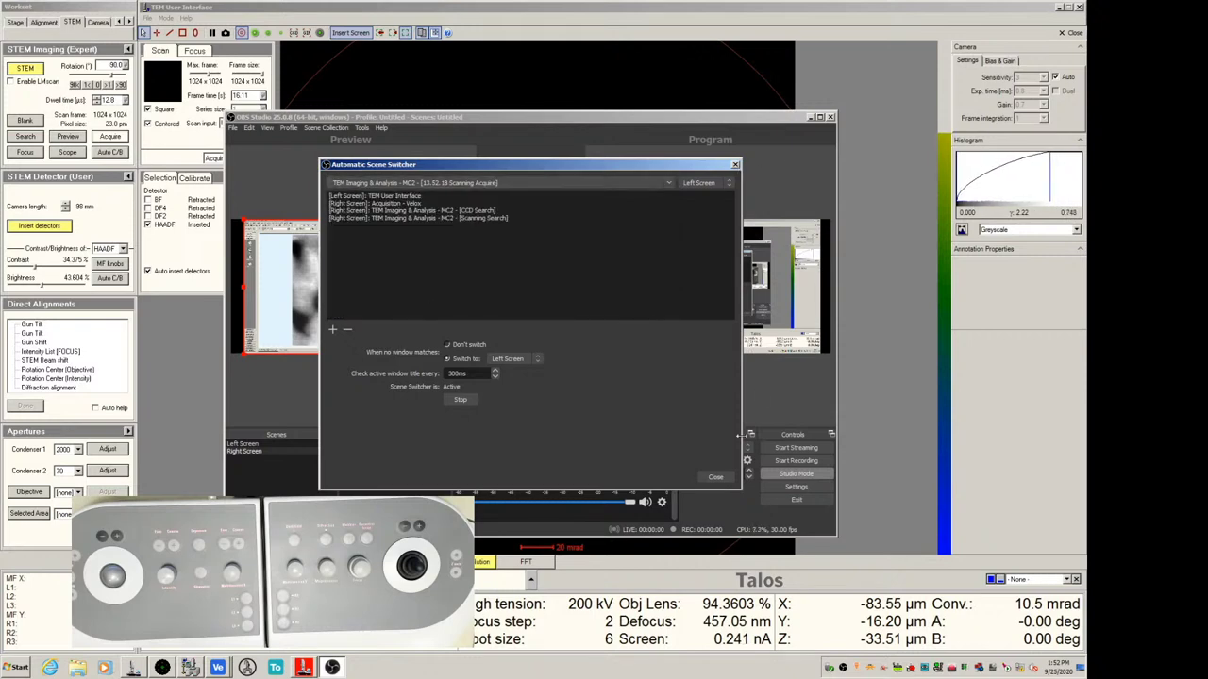
left_click(715, 477)
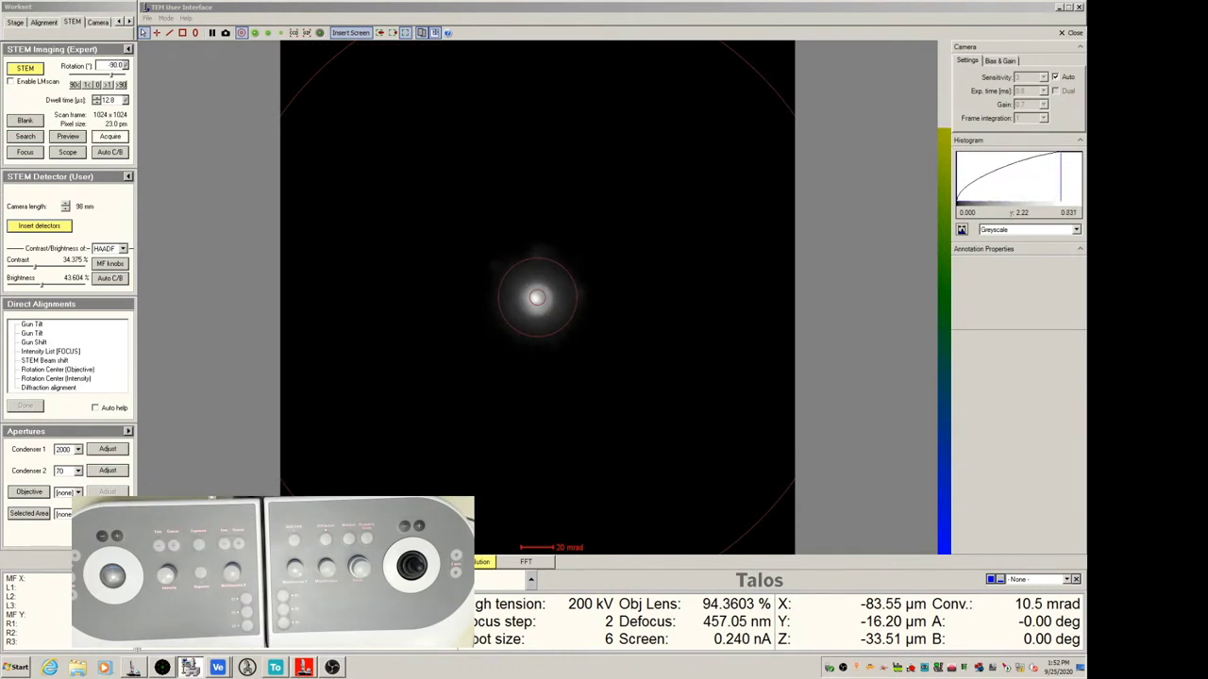
In OBS Studio, add an Automatic Scene Switcher rule assigning the TEM Imaging & Analysis "13.52.18 Scanning Acquire" window to Right Screen, and minimize OBS.
left_click(190, 667)
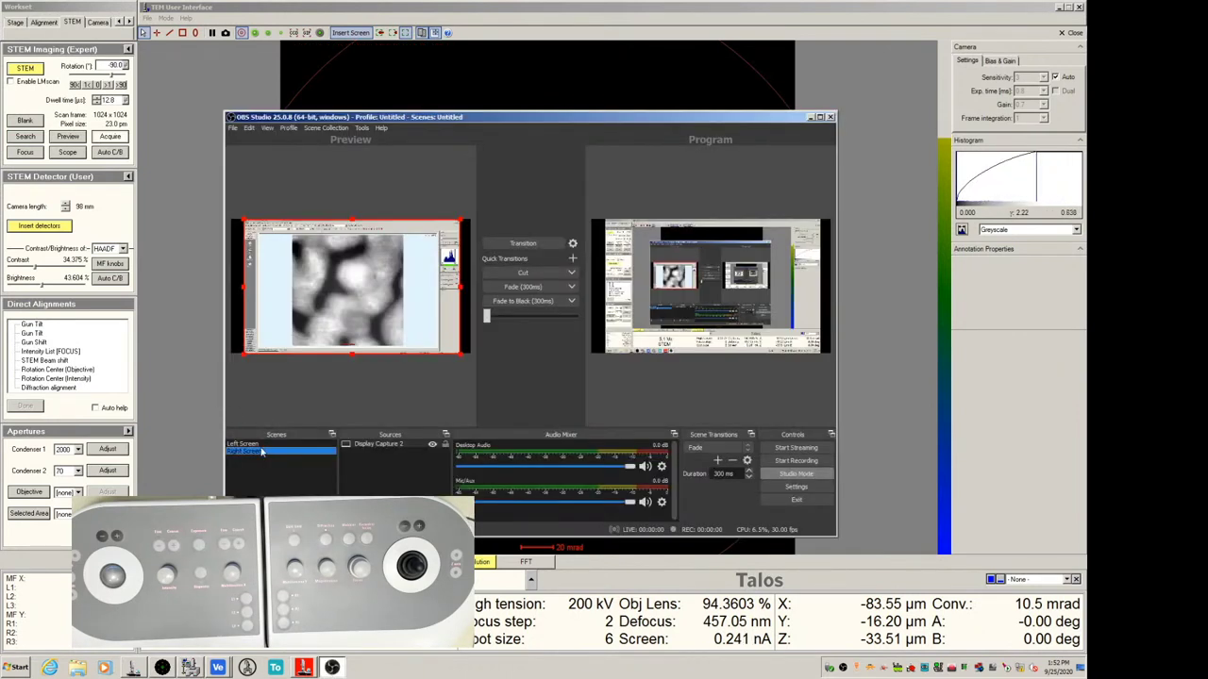
left_click(360, 129)
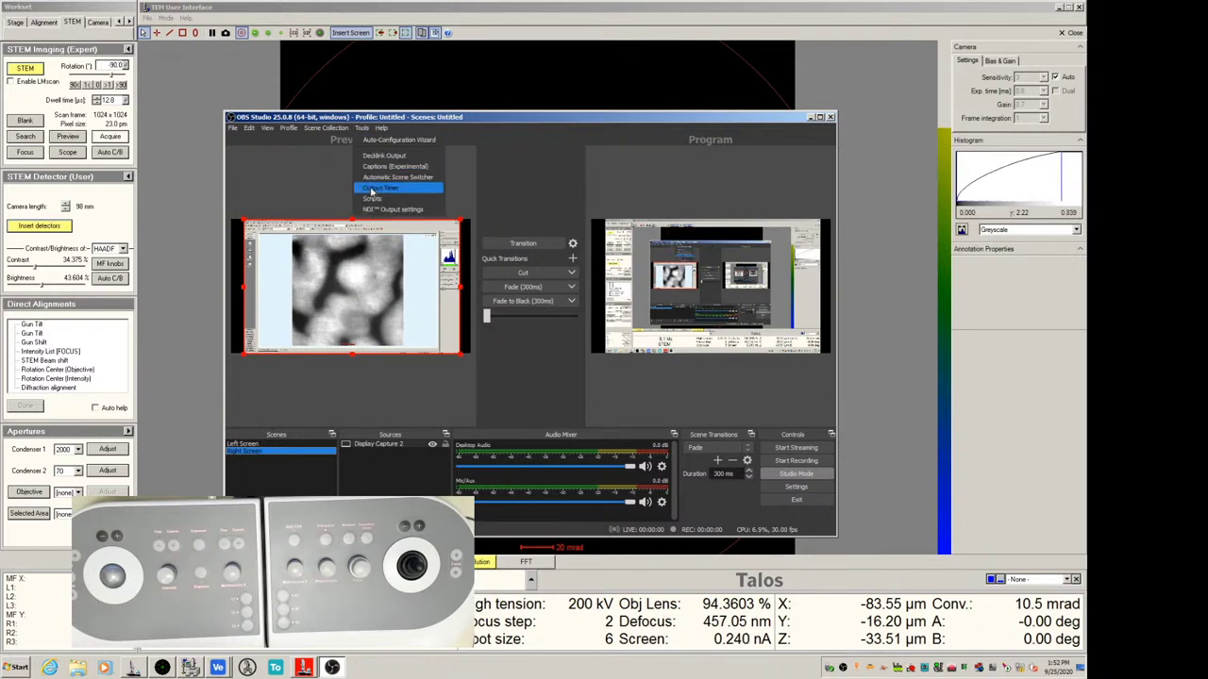
left_click(383, 178)
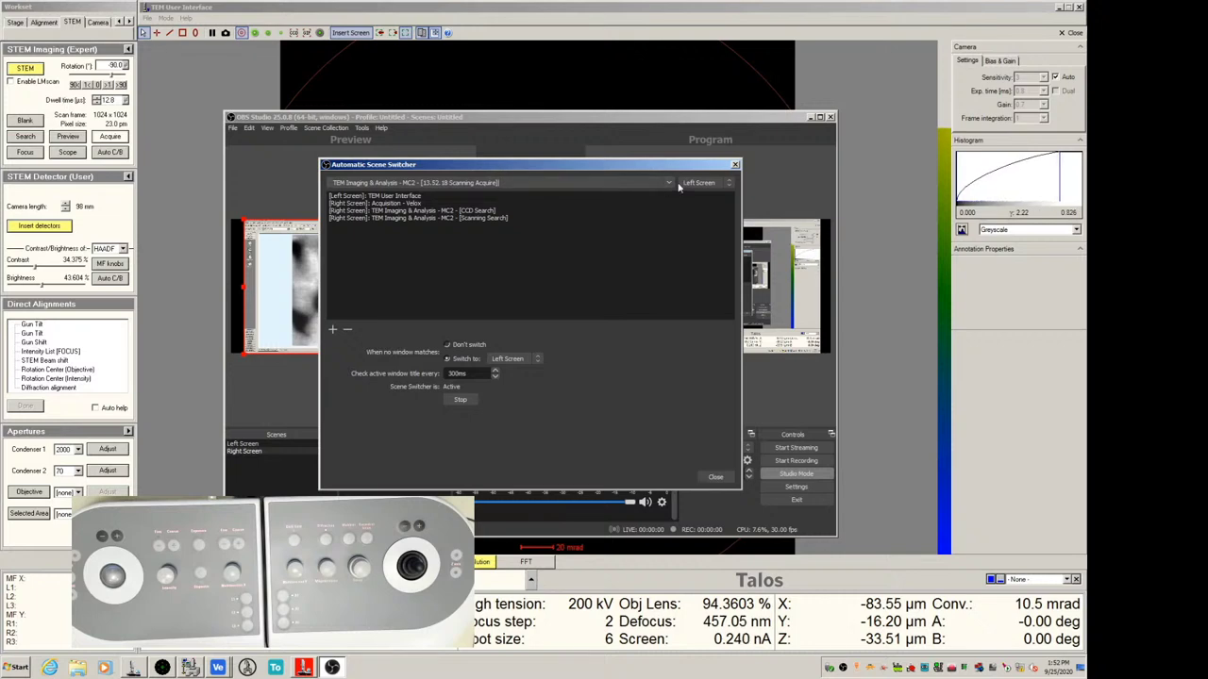
left_click(715, 184)
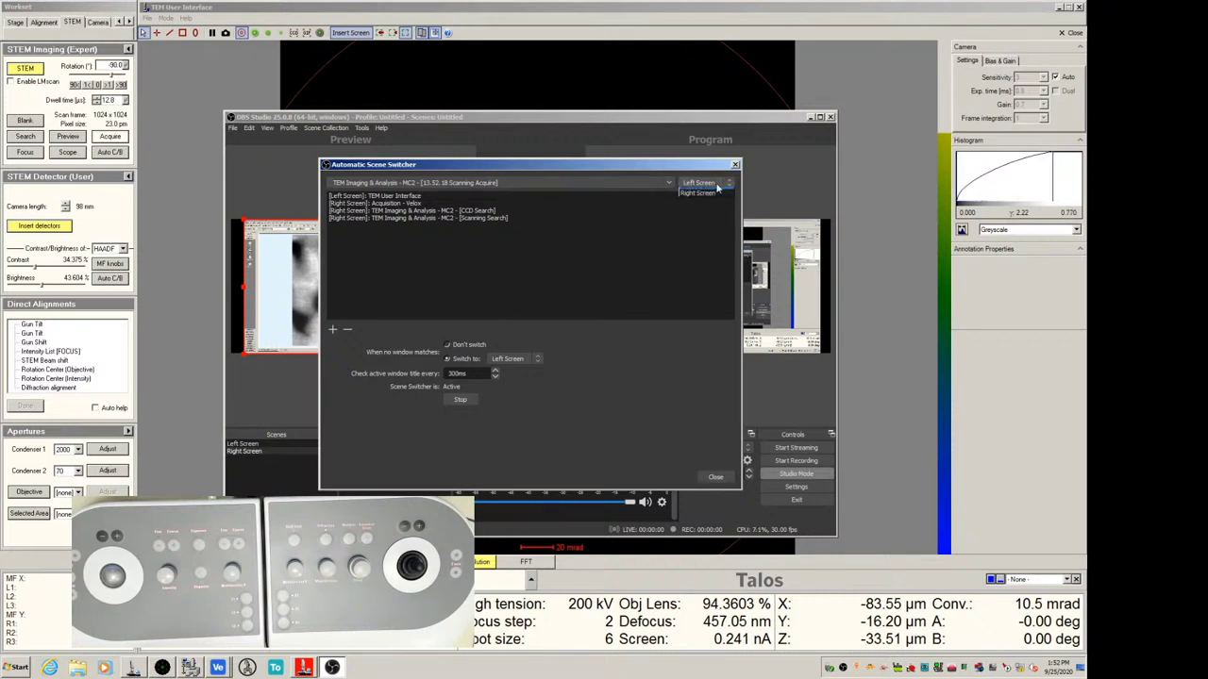
left_click(703, 194)
left_click(333, 330)
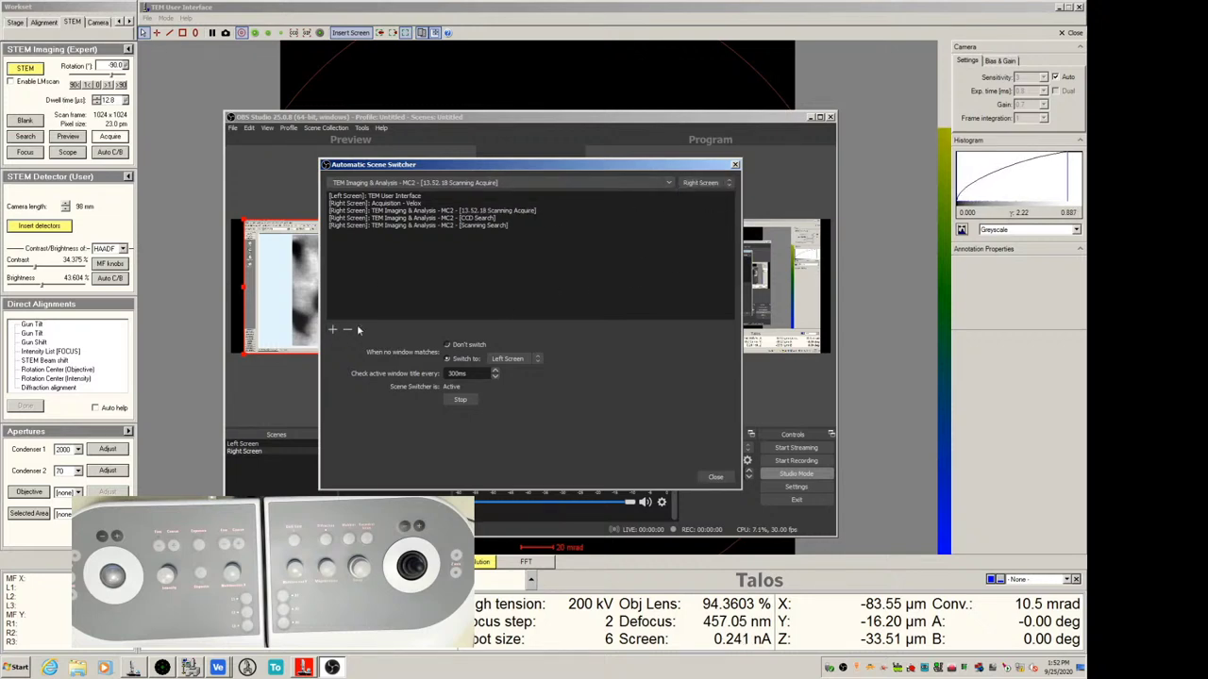
left_click(718, 476)
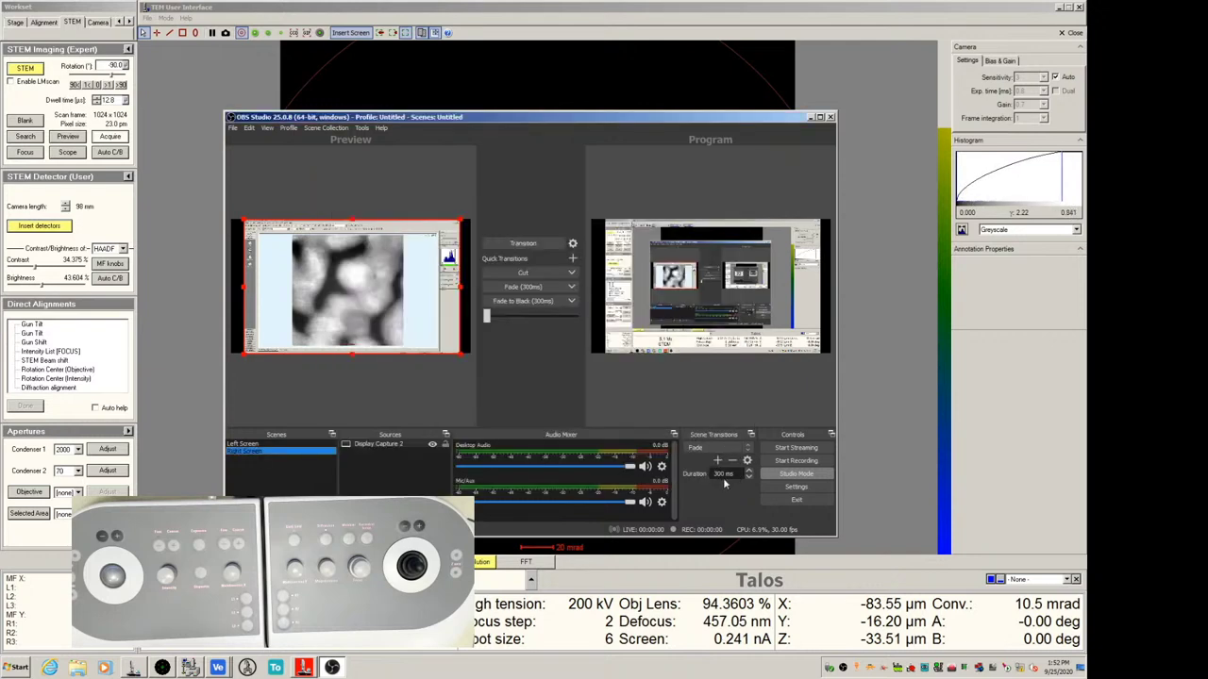
left_click(810, 117)
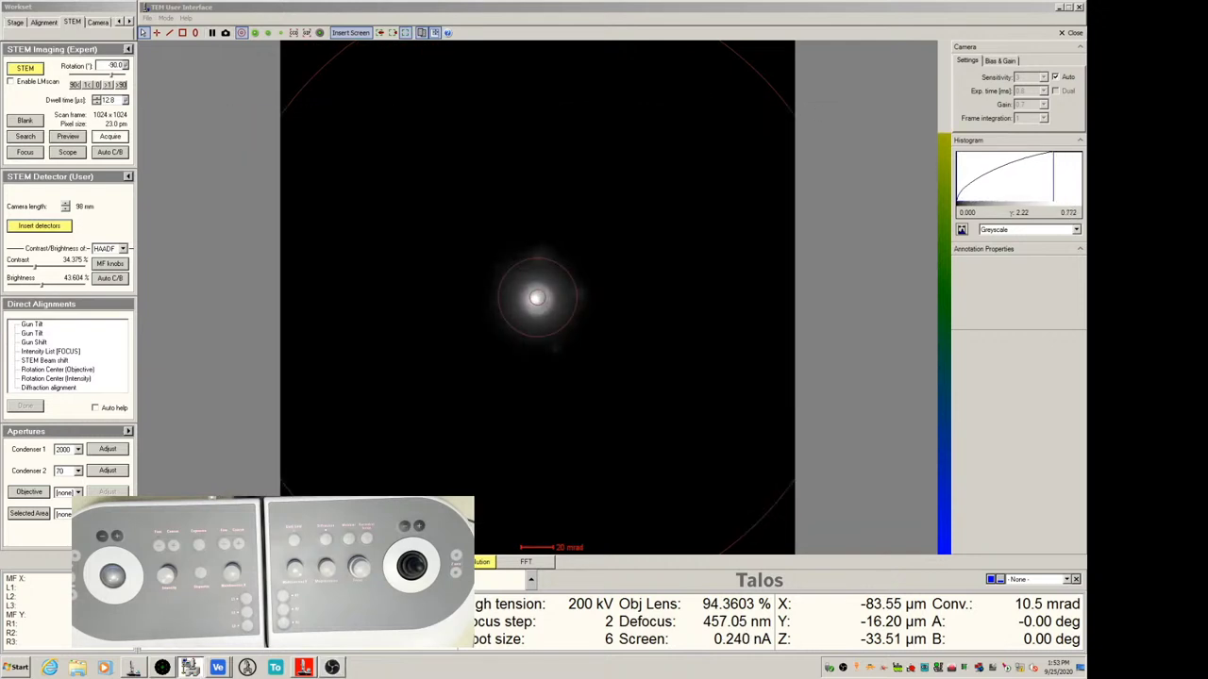
Return to the TEM User Interface and bring the Vacuum and FEG workset pages within reach.
left_click(279, 5)
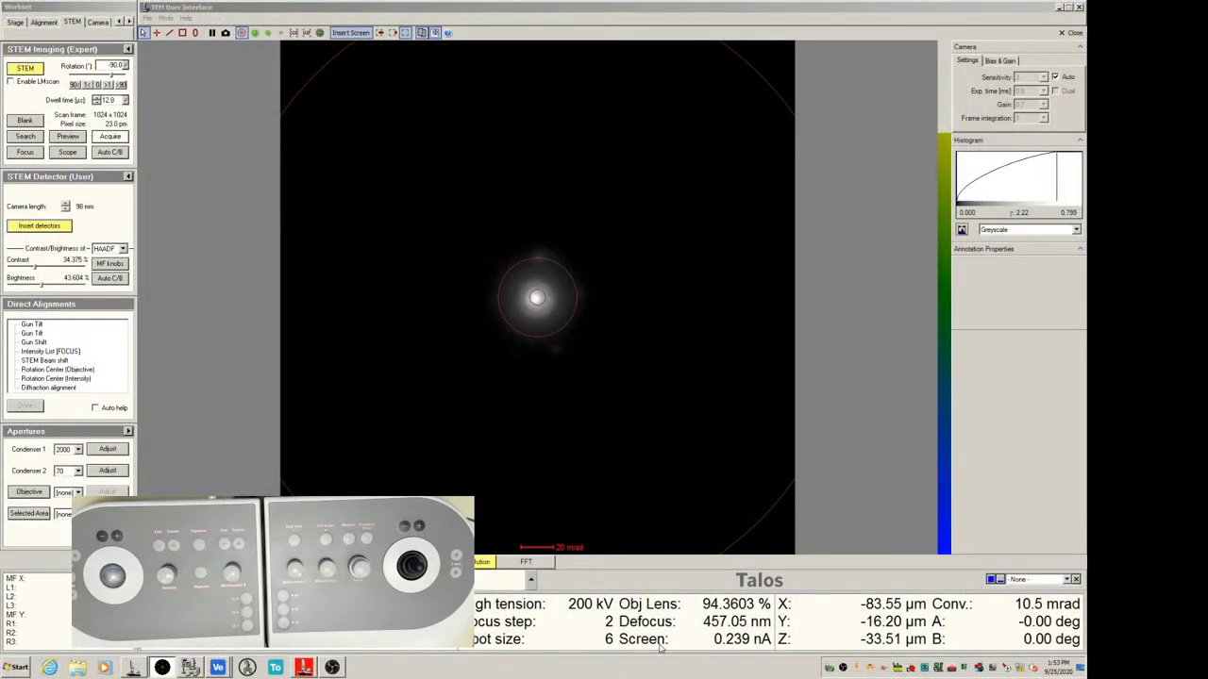
left_click(120, 23)
left_click(120, 23)
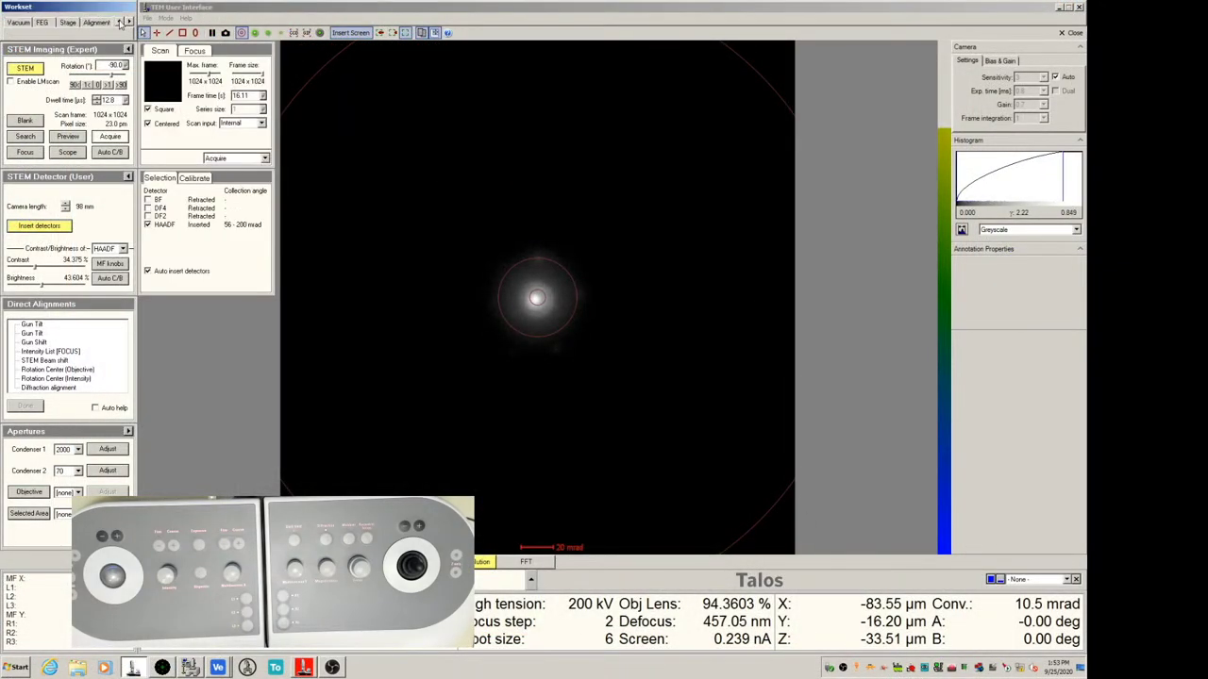
Insert the BF, DF2 and DF4 STEM detectors in addition to the HAADF detector.
left_click(44, 23)
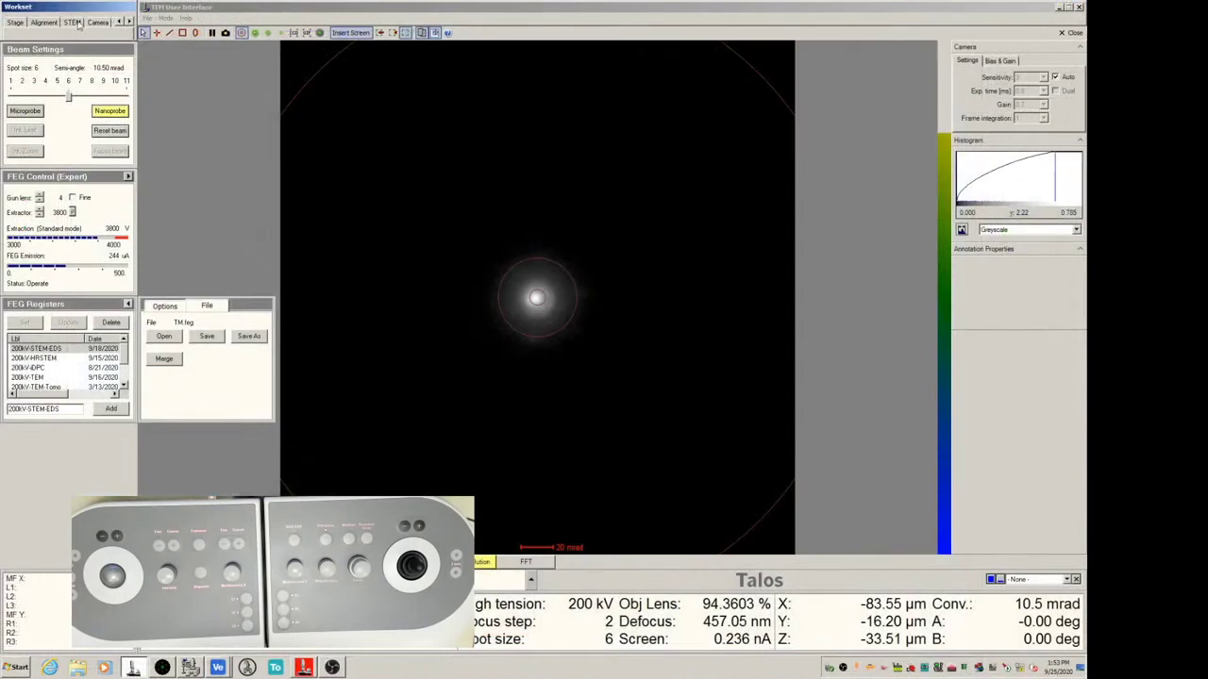
left_click(74, 23)
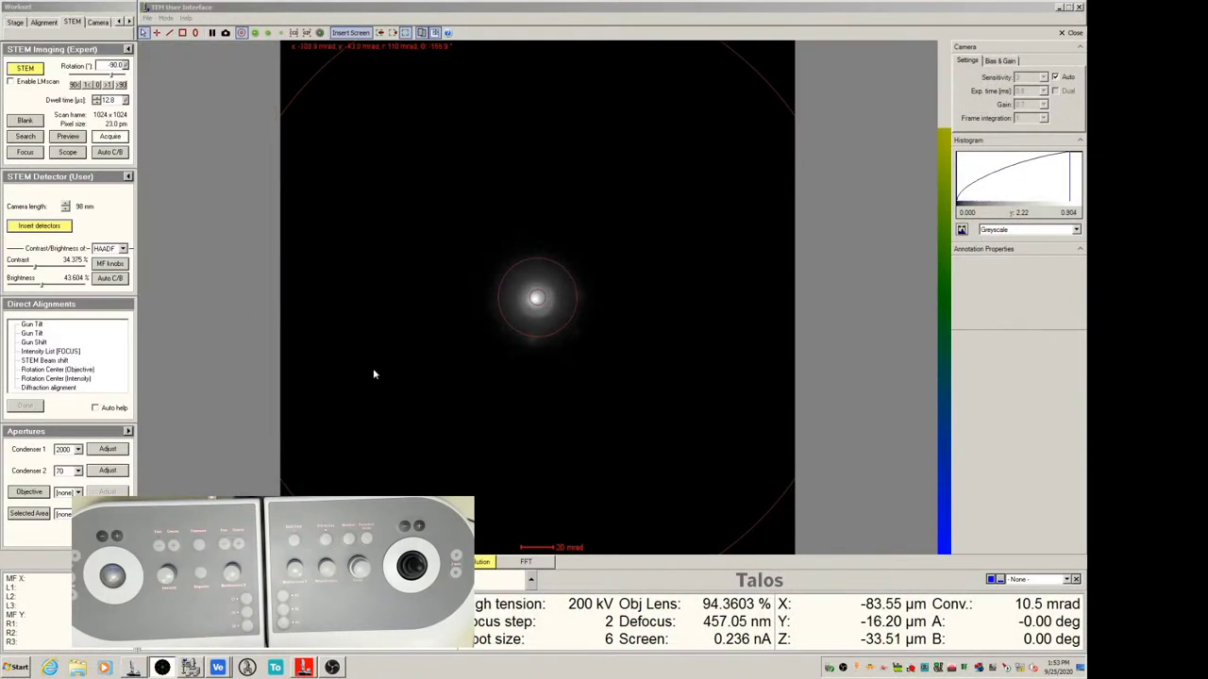
left_click(129, 177)
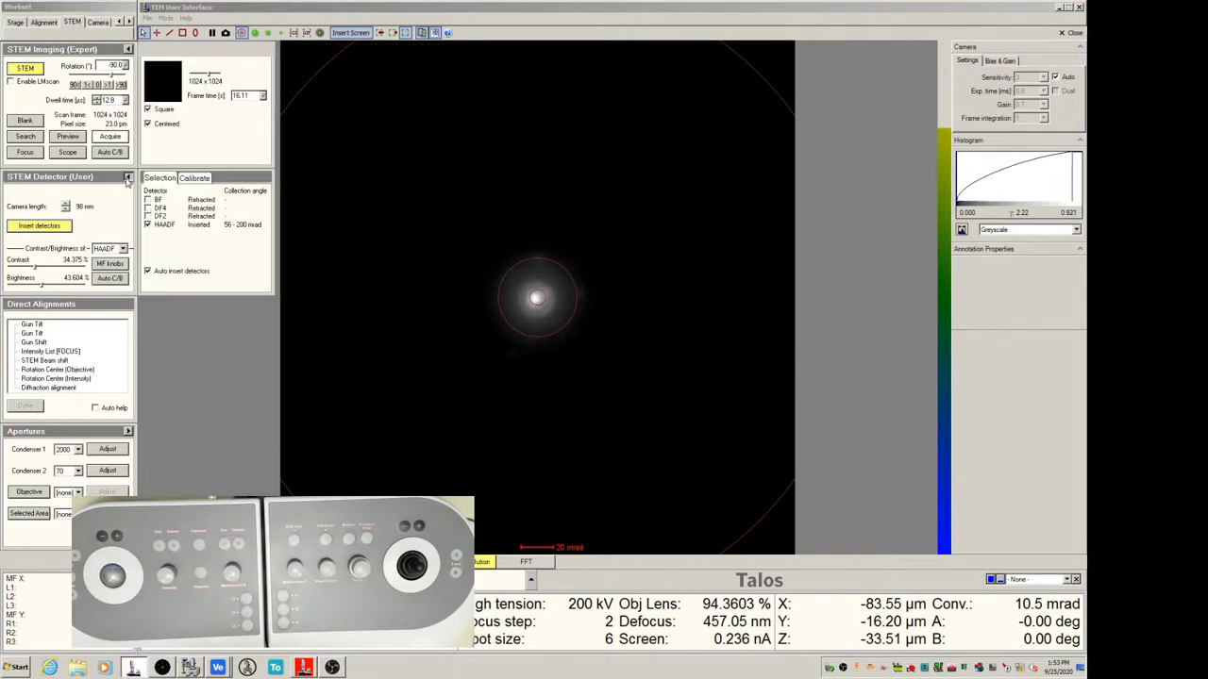
left_click(128, 179)
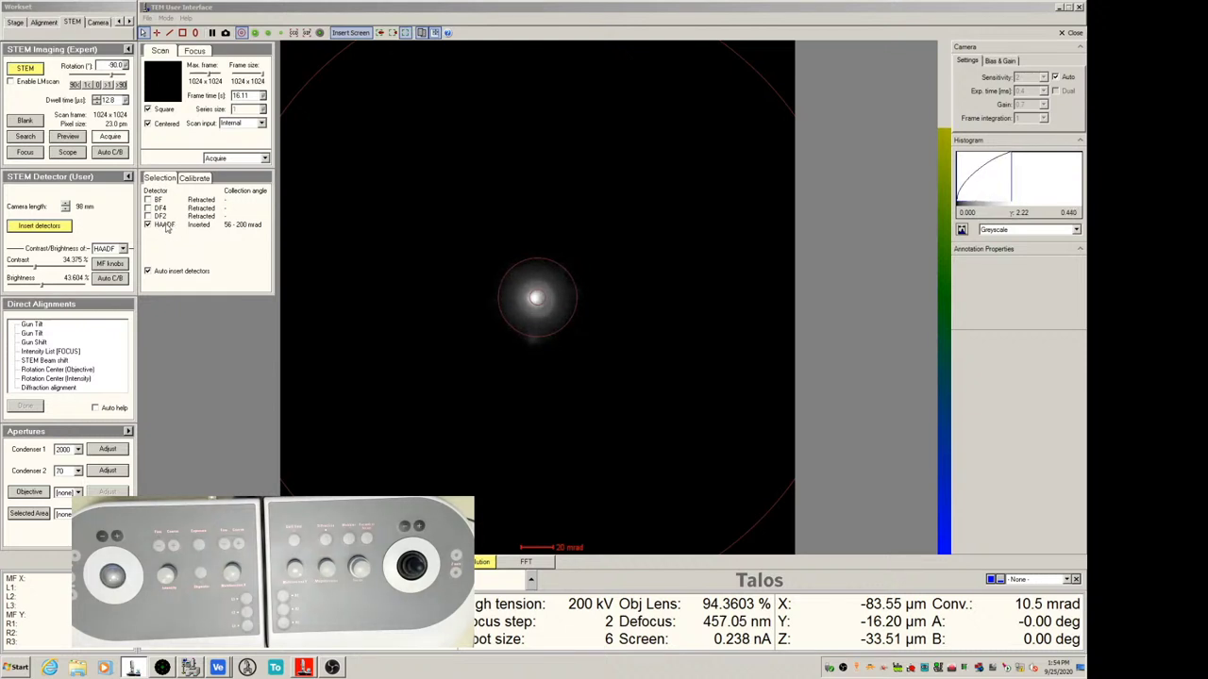
left_click(147, 200)
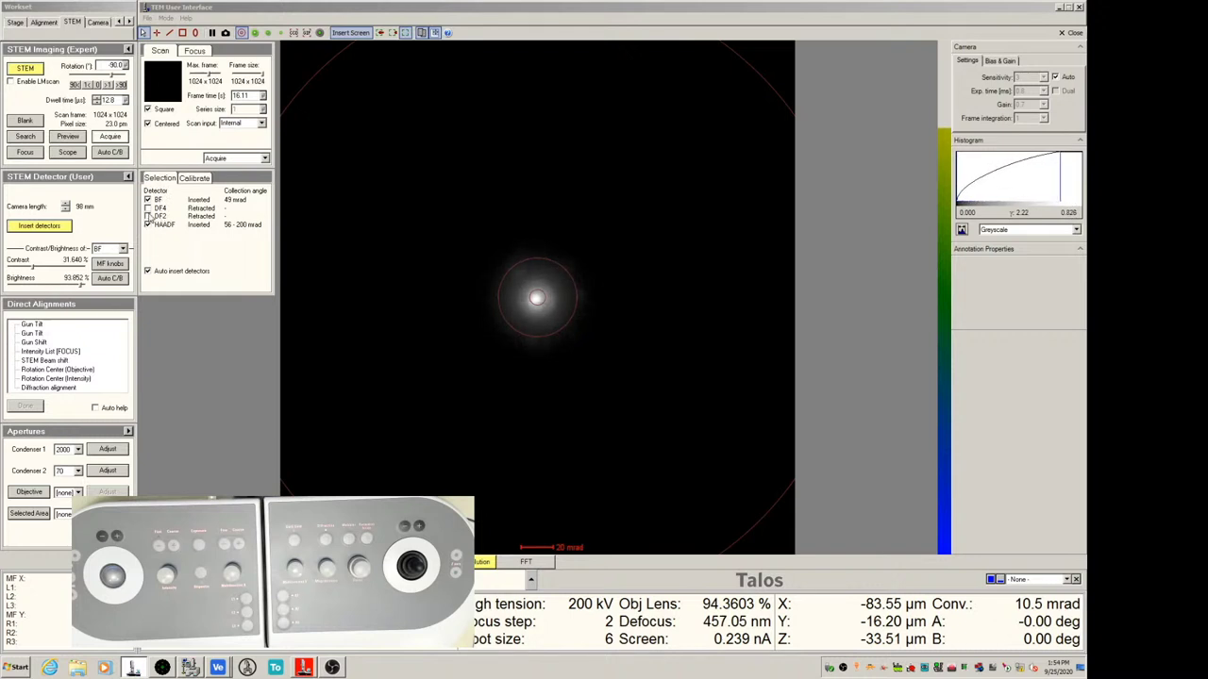
left_click(147, 216)
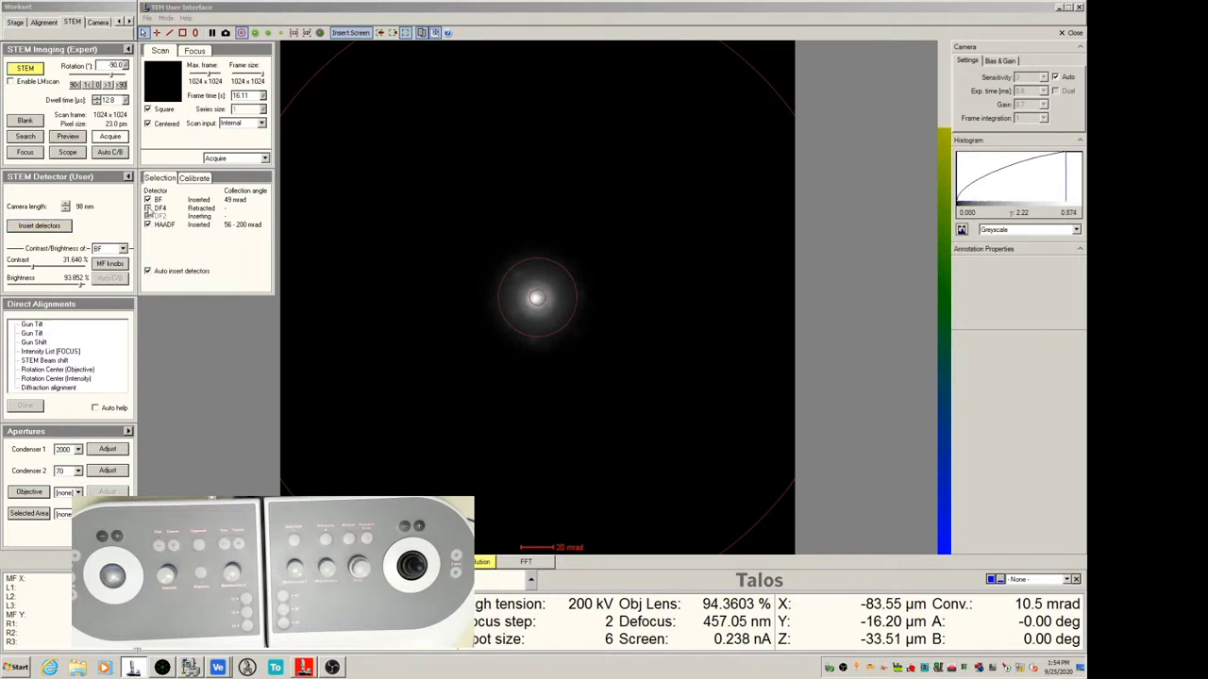
left_click(148, 209)
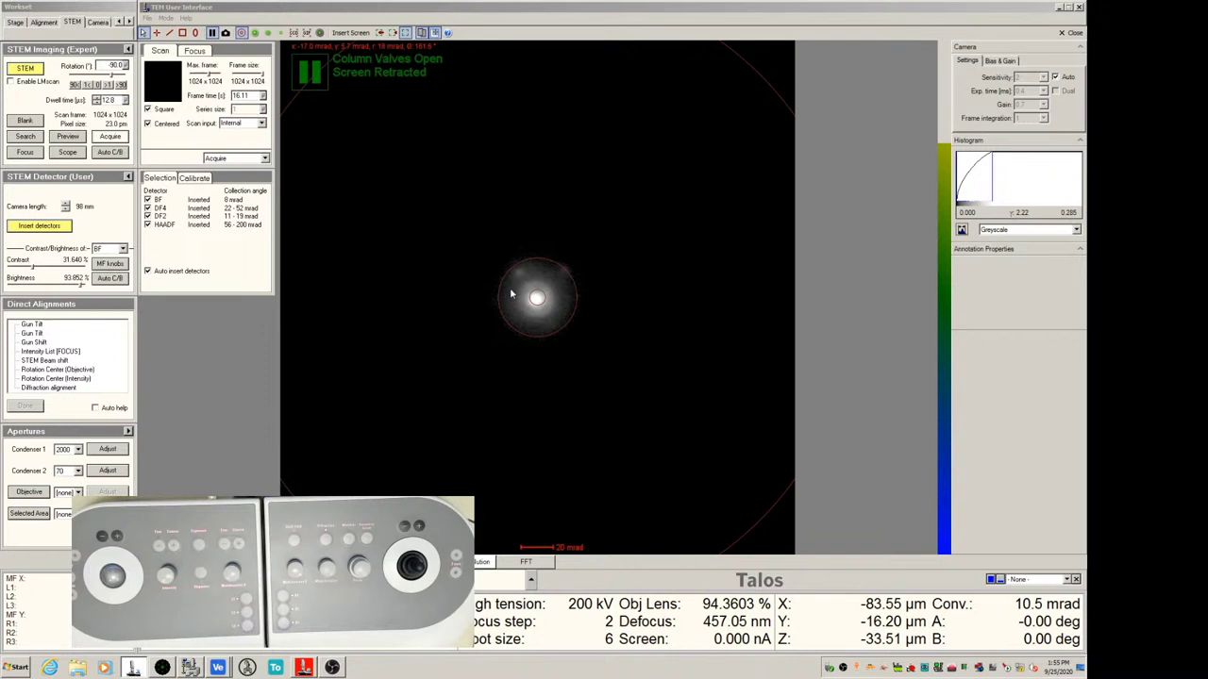
Start a live search scan and automatically adjust the contrast and brightness of the BF detector.
left_click(26, 138)
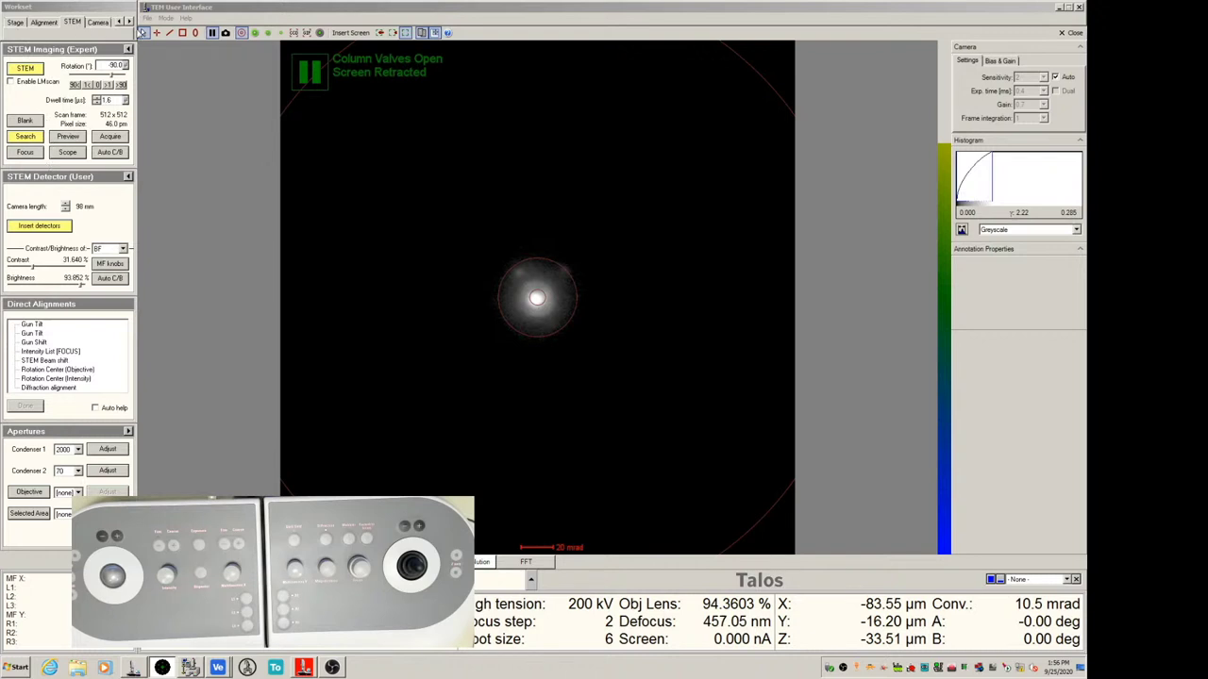
left_click(105, 209)
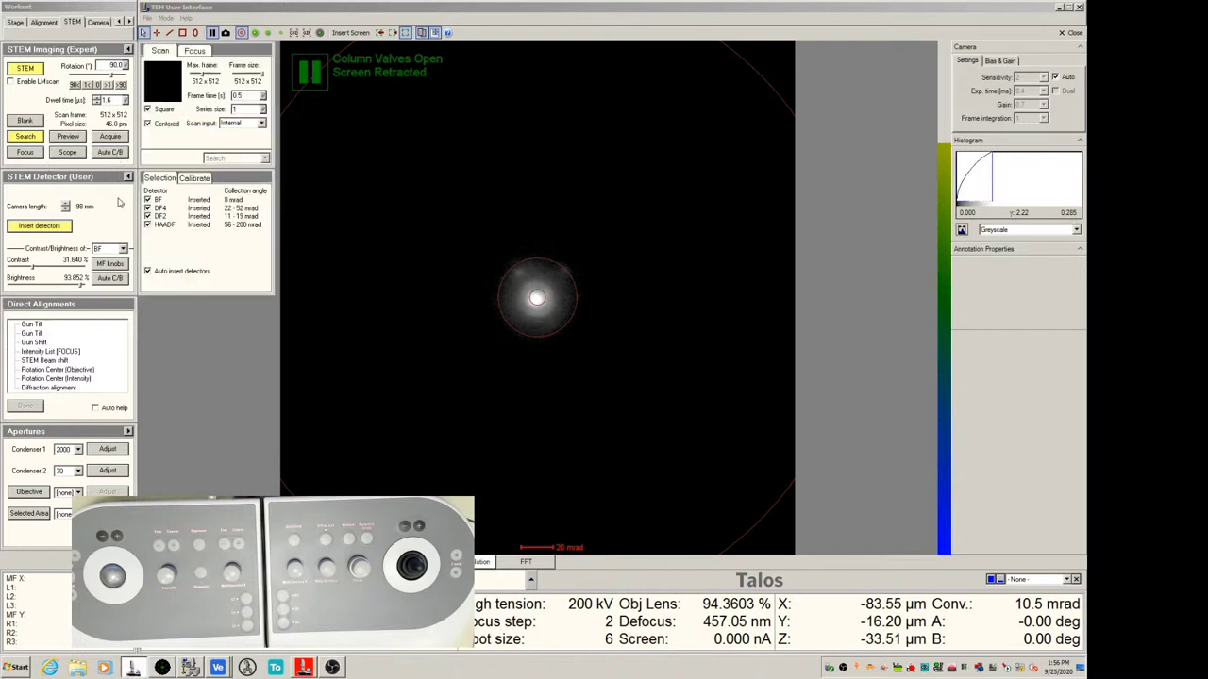
left_click(109, 279)
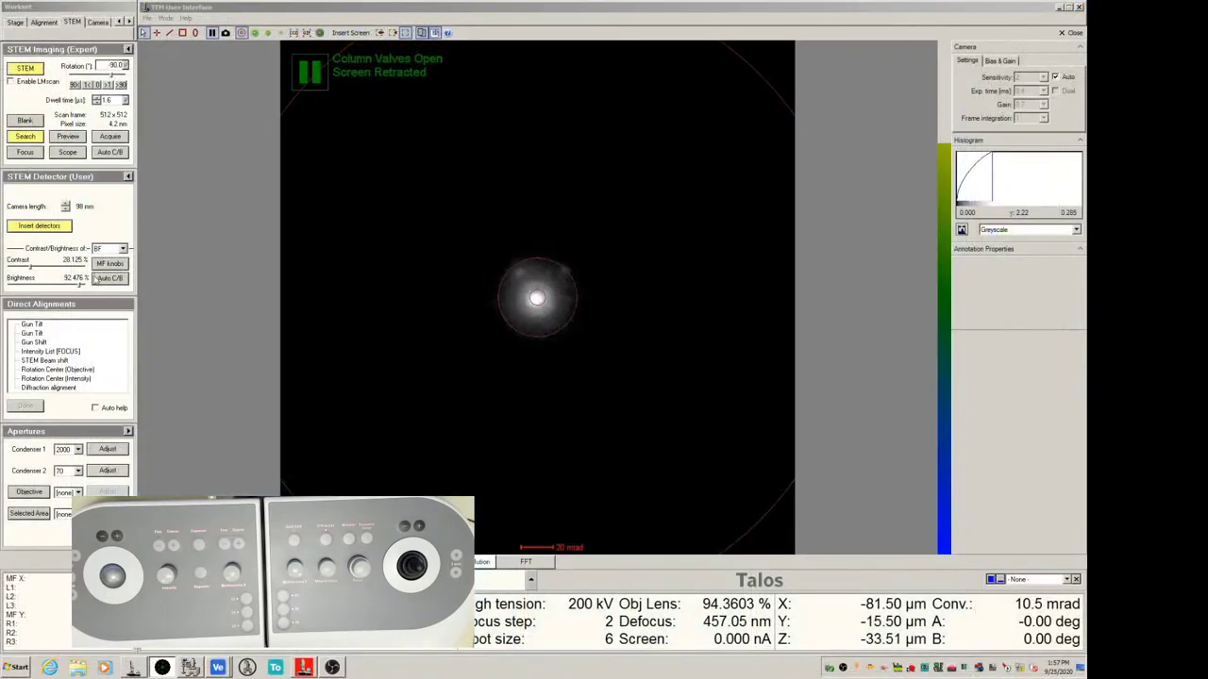
left_click(104, 279)
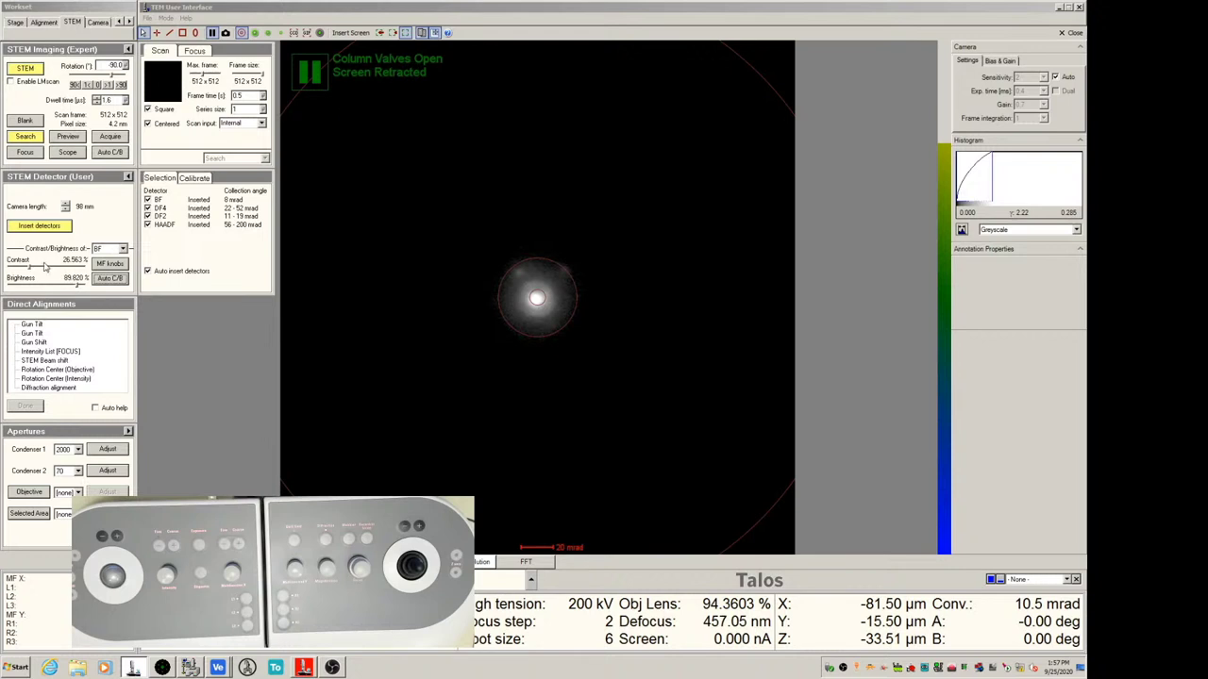
left_click(121, 249)
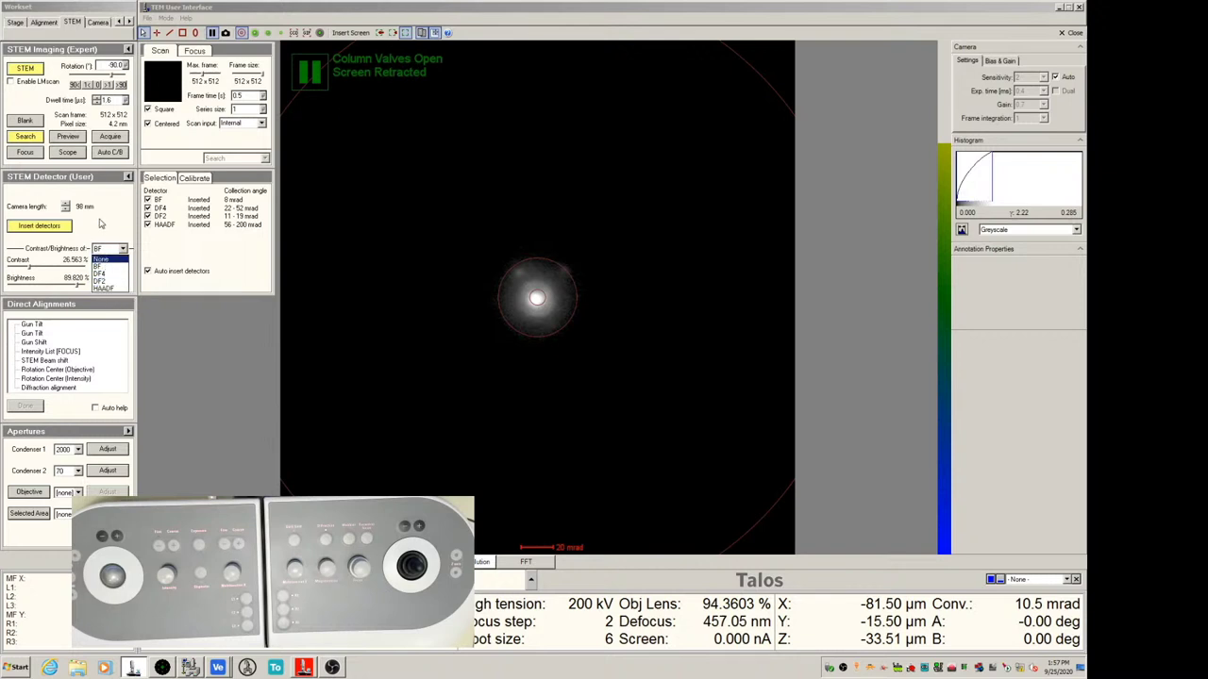
left_click(104, 266)
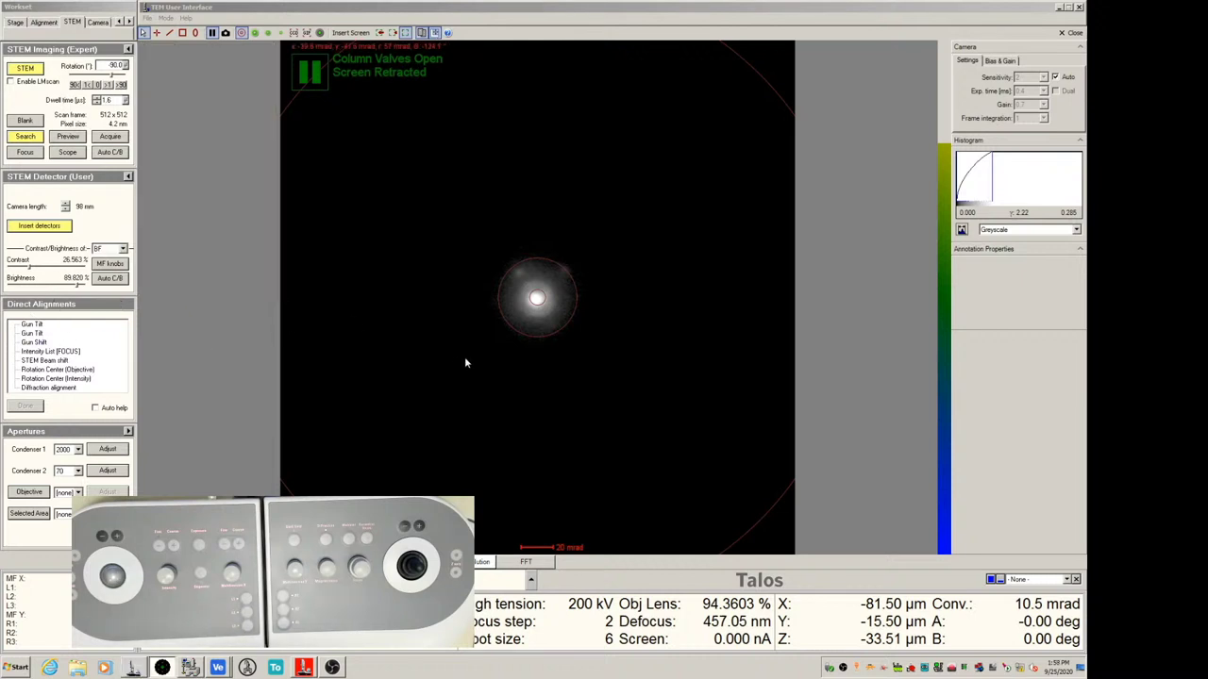
Acquire a STEM image with all four detectors and bring the TEM Imaging & Analysis window onto the main display.
left_click(190, 668)
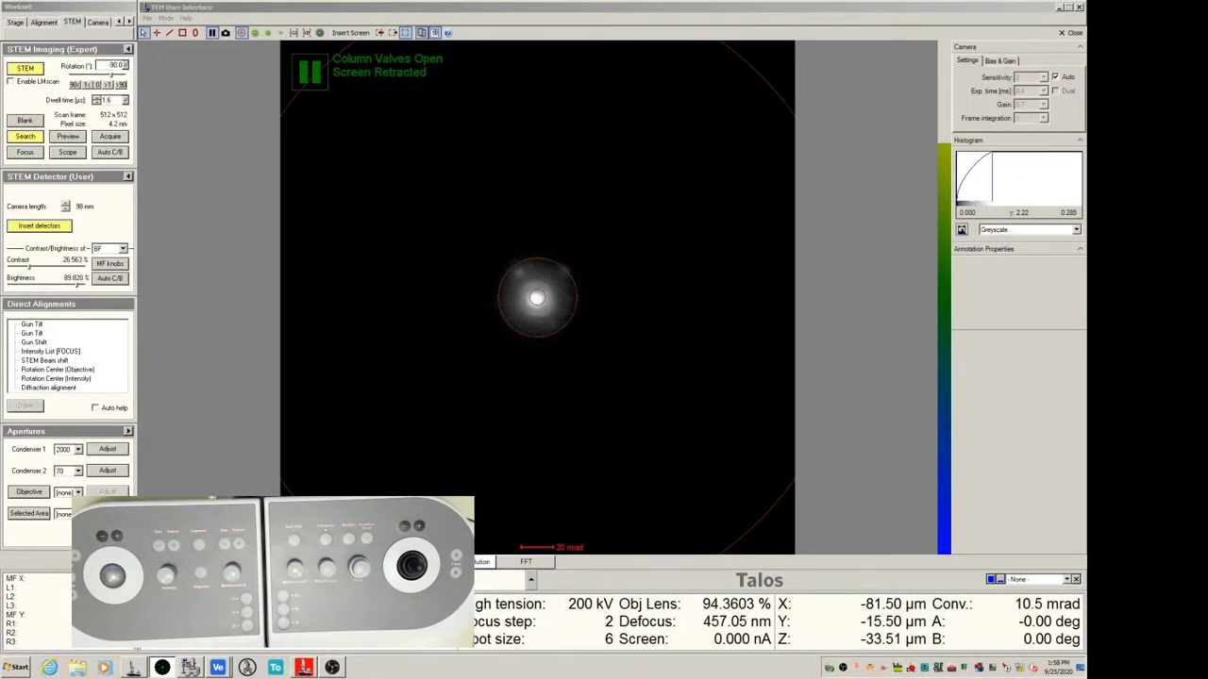
right_click(117, 139)
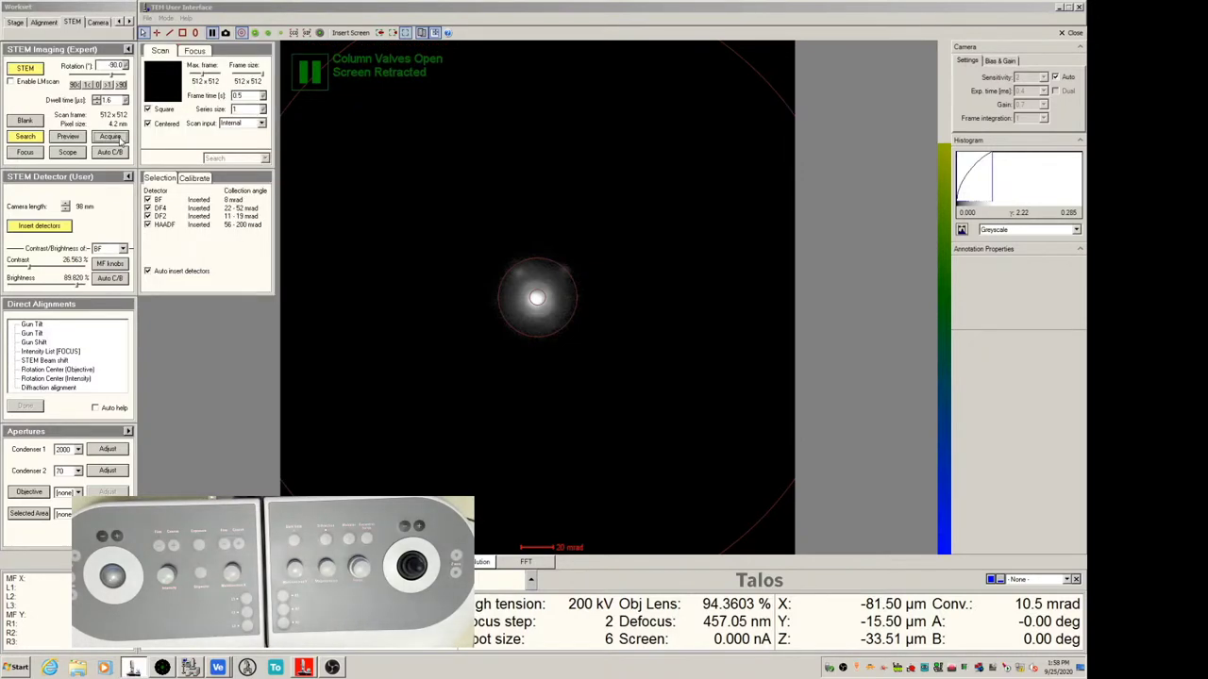
left_click(116, 138)
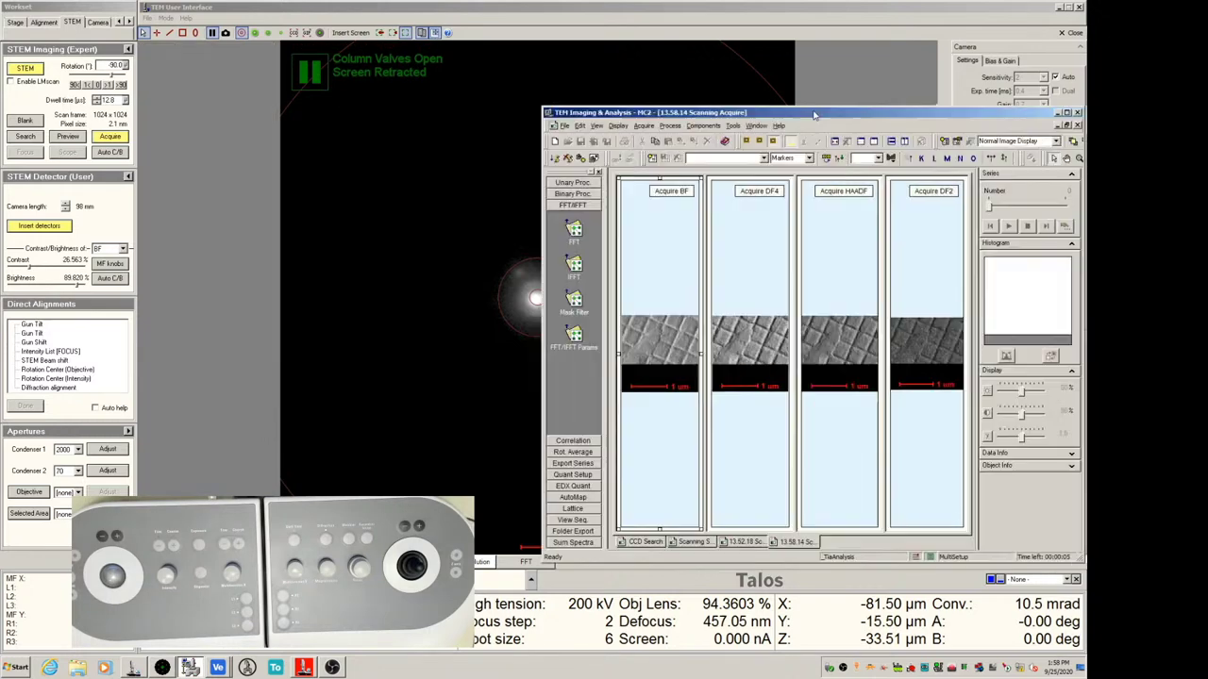
left_click_drag(731, 44, 584, 5)
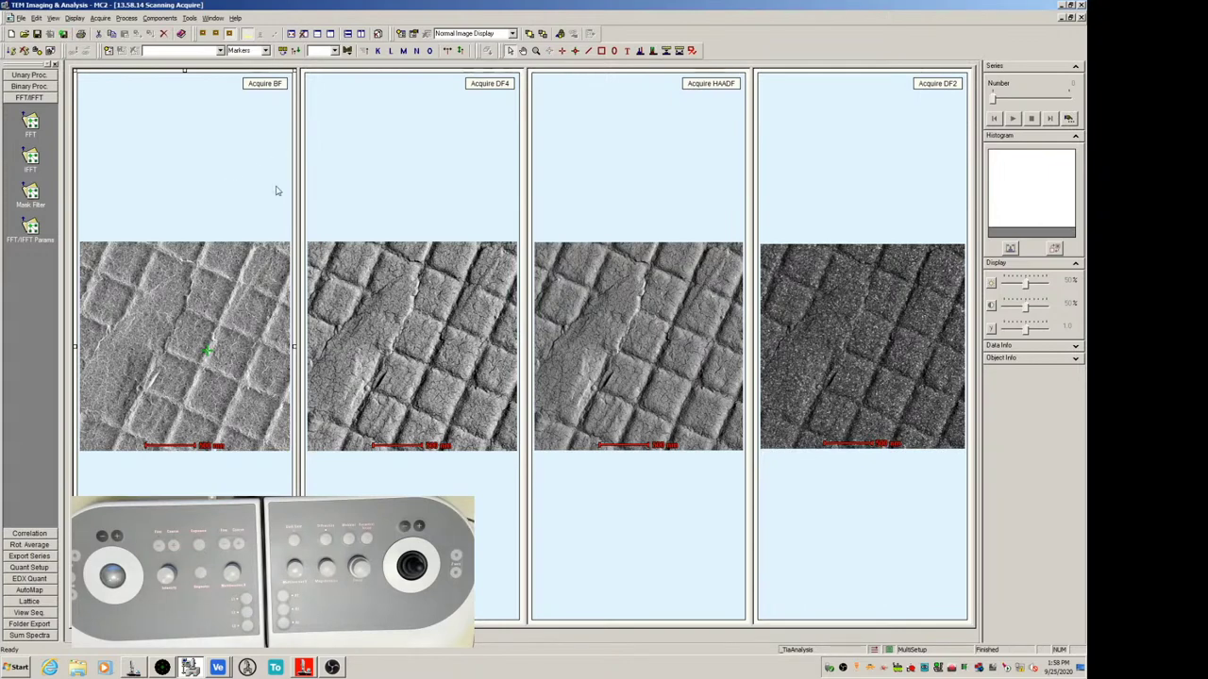
Examine and compare the acquired BF, DF4, HAADF and DF2 images.
left_click(634, 187)
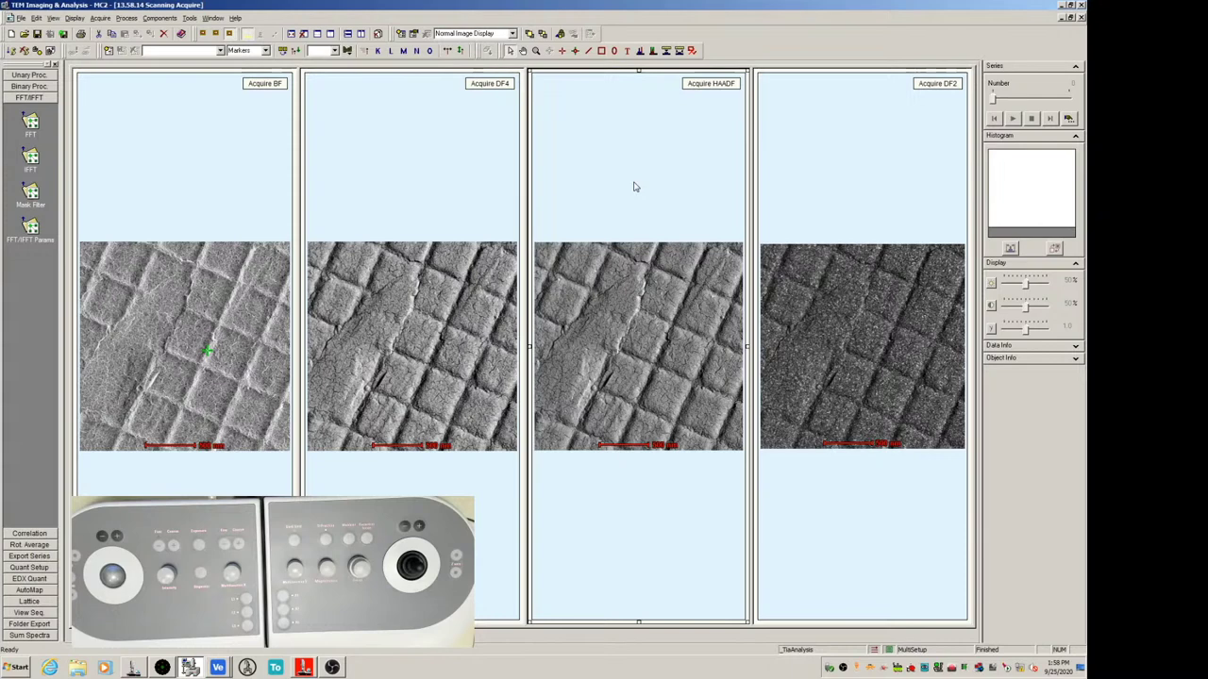
left_click(232, 162)
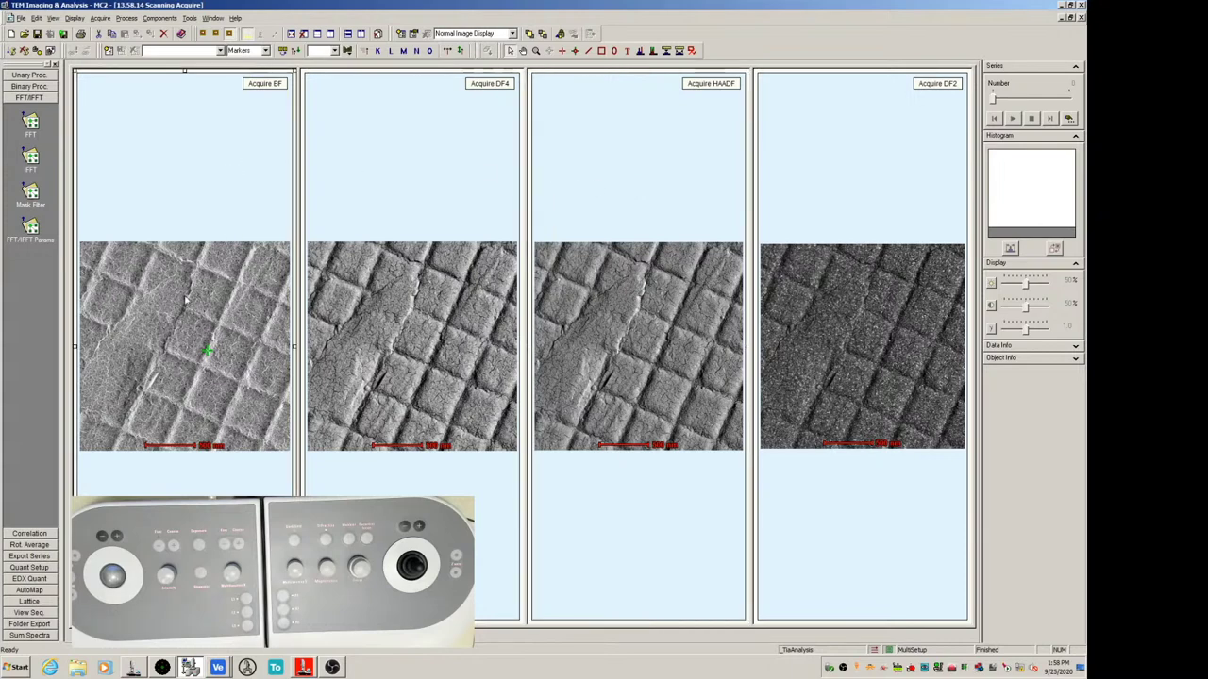
left_click(403, 258)
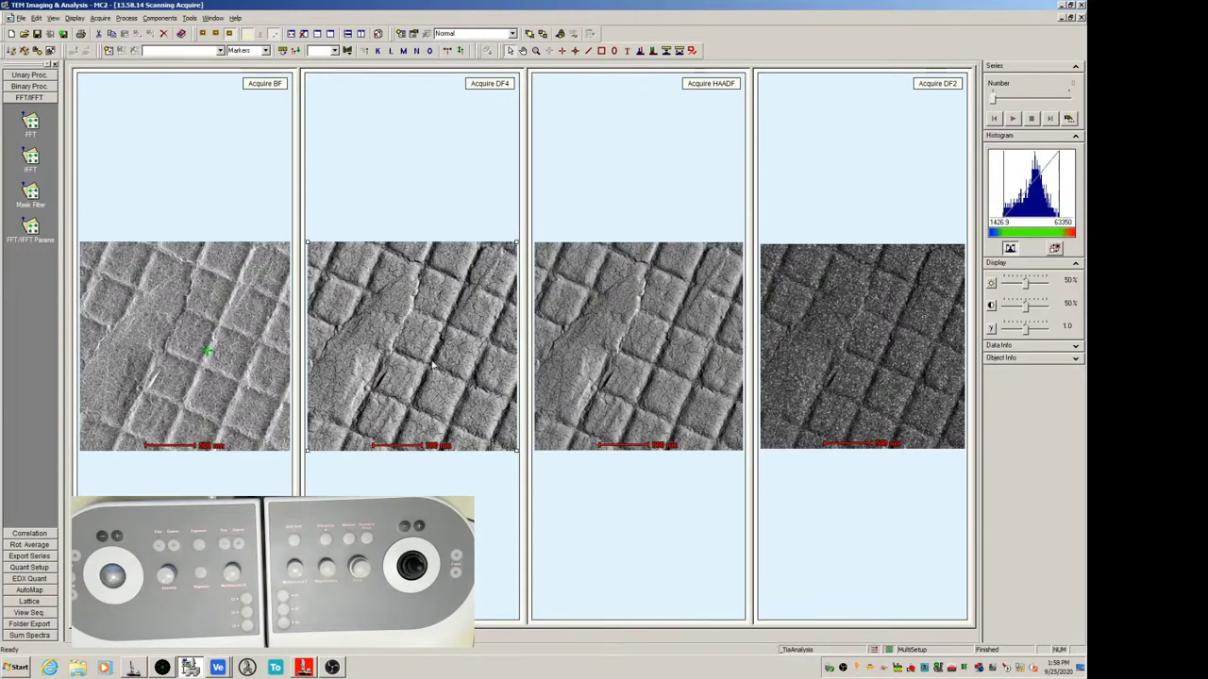
left_click(873, 350)
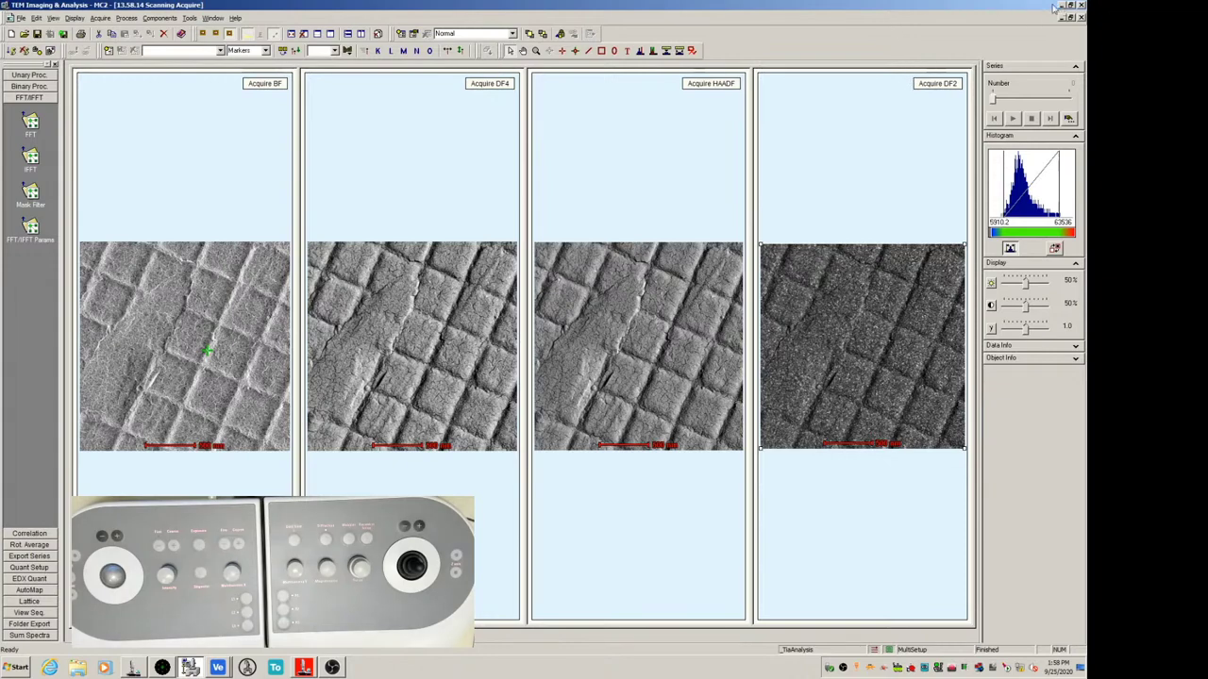
left_click_drag(708, 8, 626, 1)
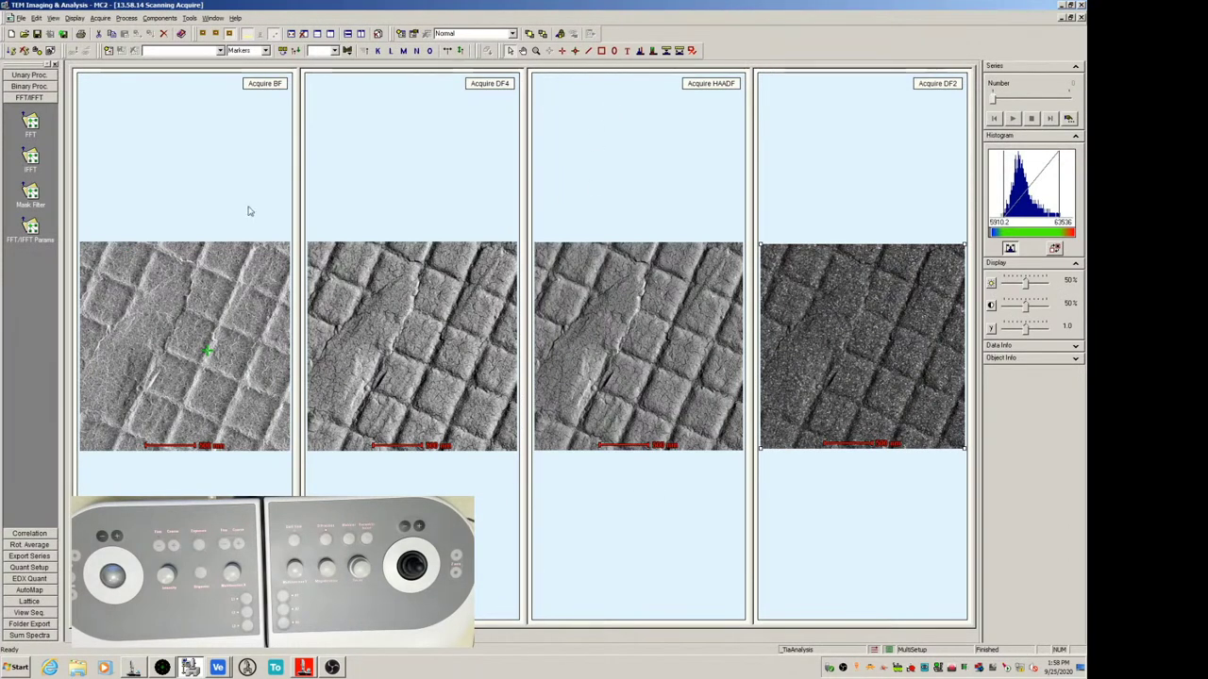
left_click(212, 166)
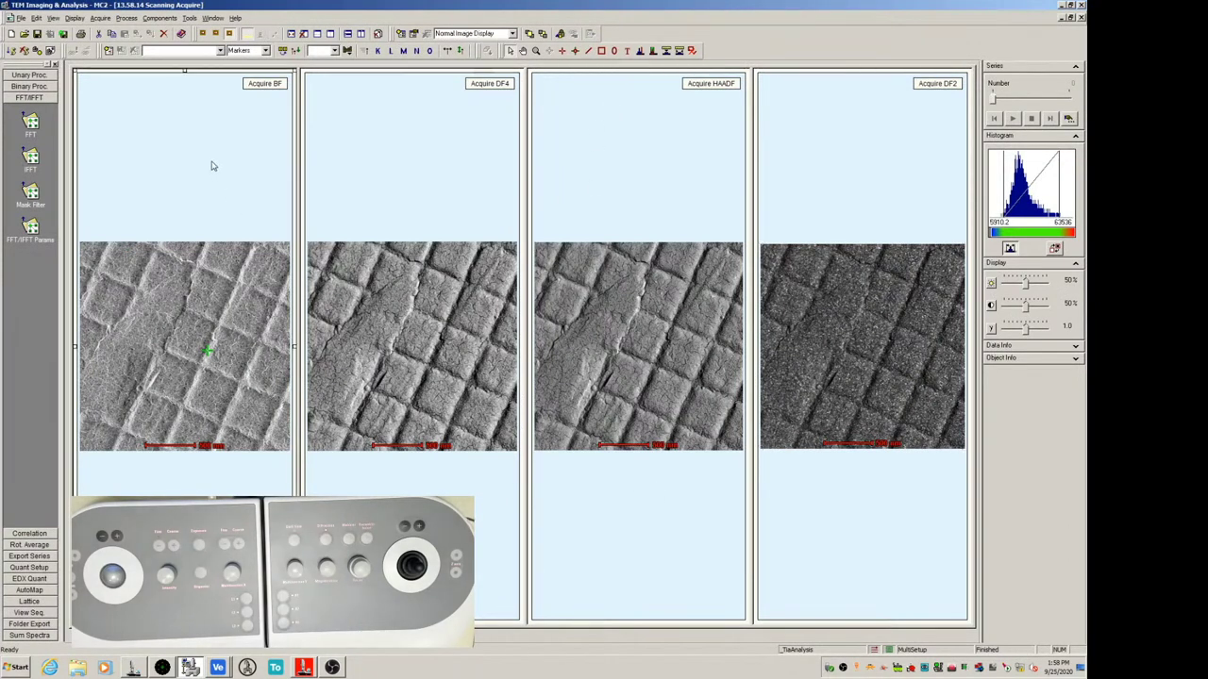
left_click(35, 18)
left_click(415, 142)
Begin saving the acquisition under a chosen location, the Training folder on the User Data (Z:) network drive.
left_click(20, 18)
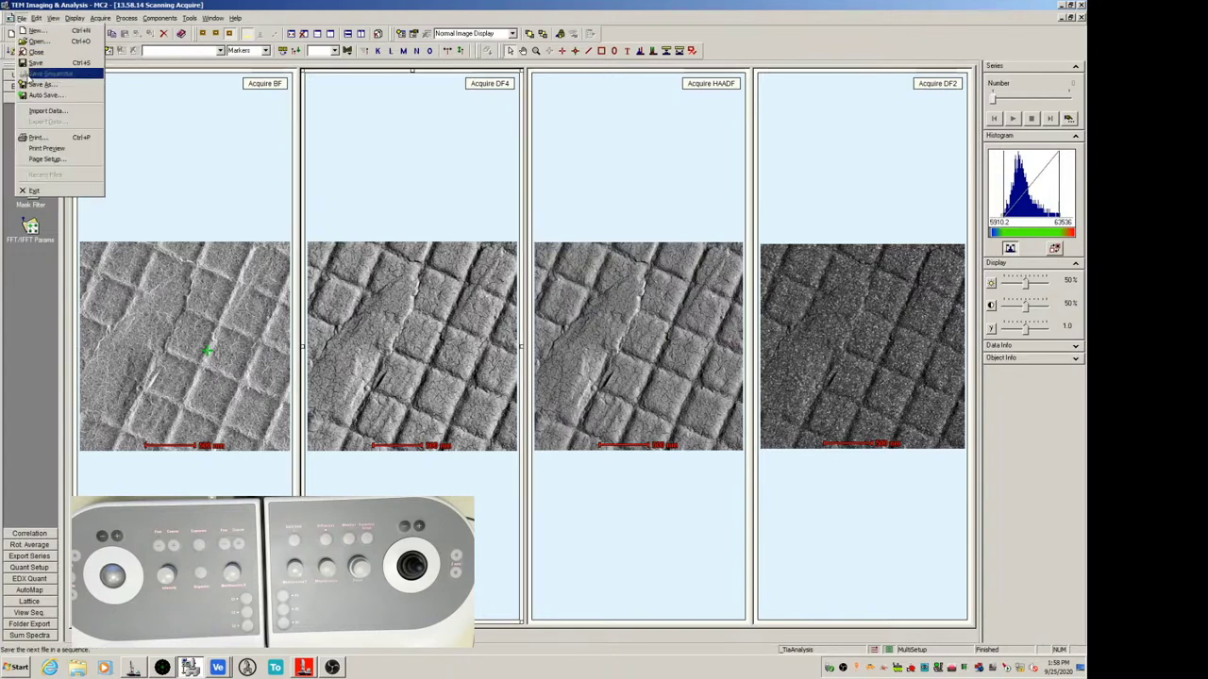
left_click(42, 82)
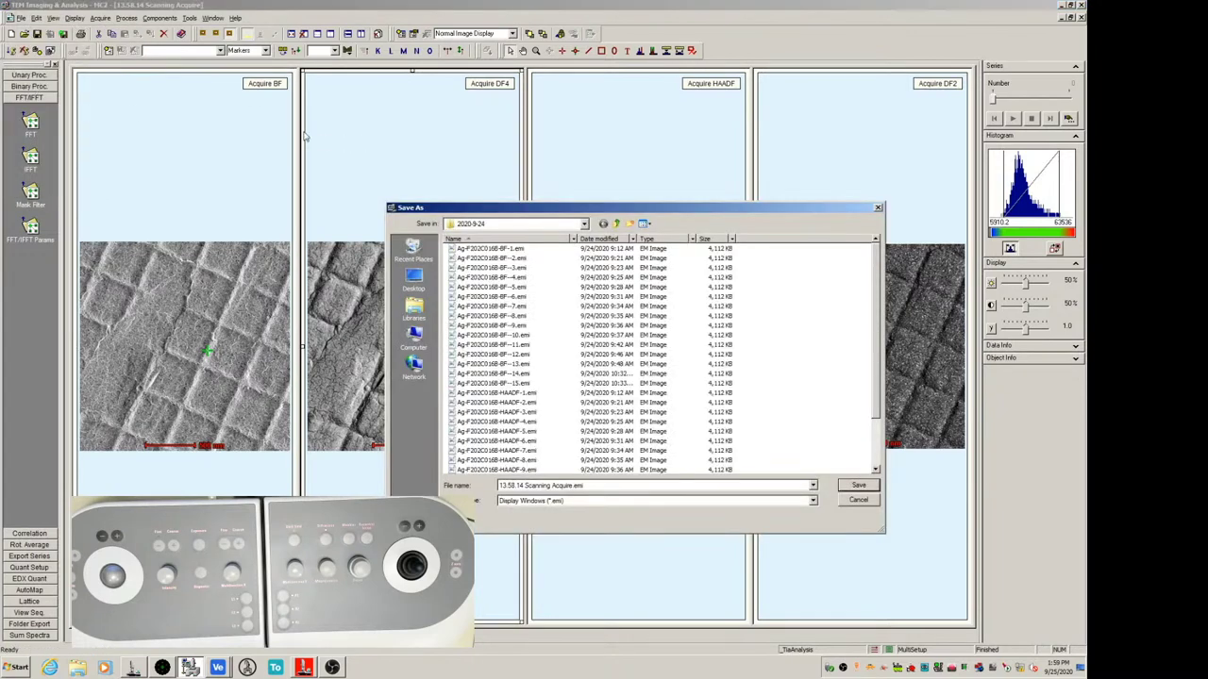
left_click_drag(637, 213, 640, 195)
left_click(621, 208)
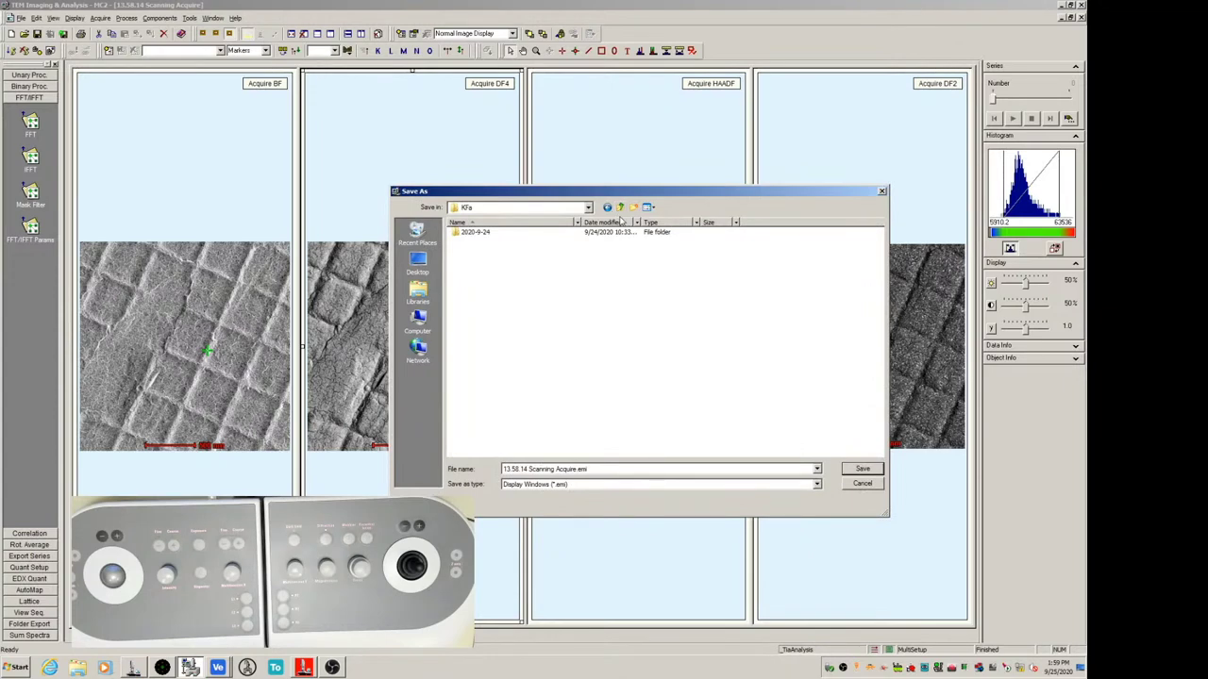
left_click(620, 208)
left_click(620, 207)
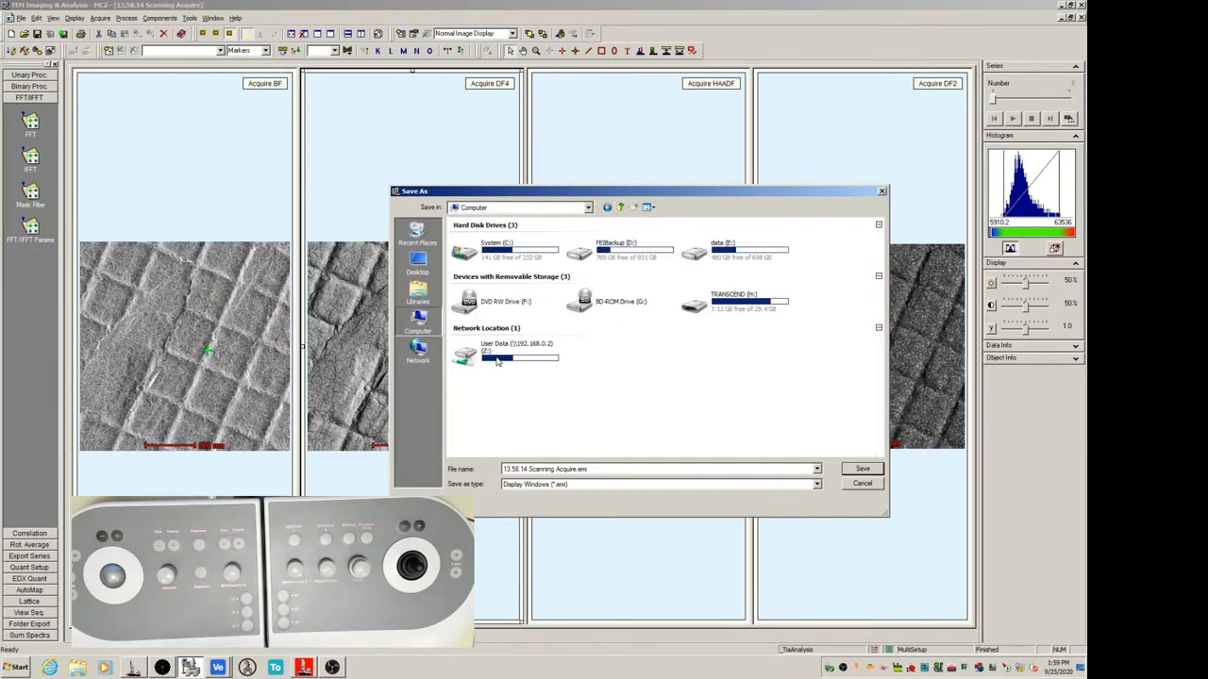
double_click(506, 359)
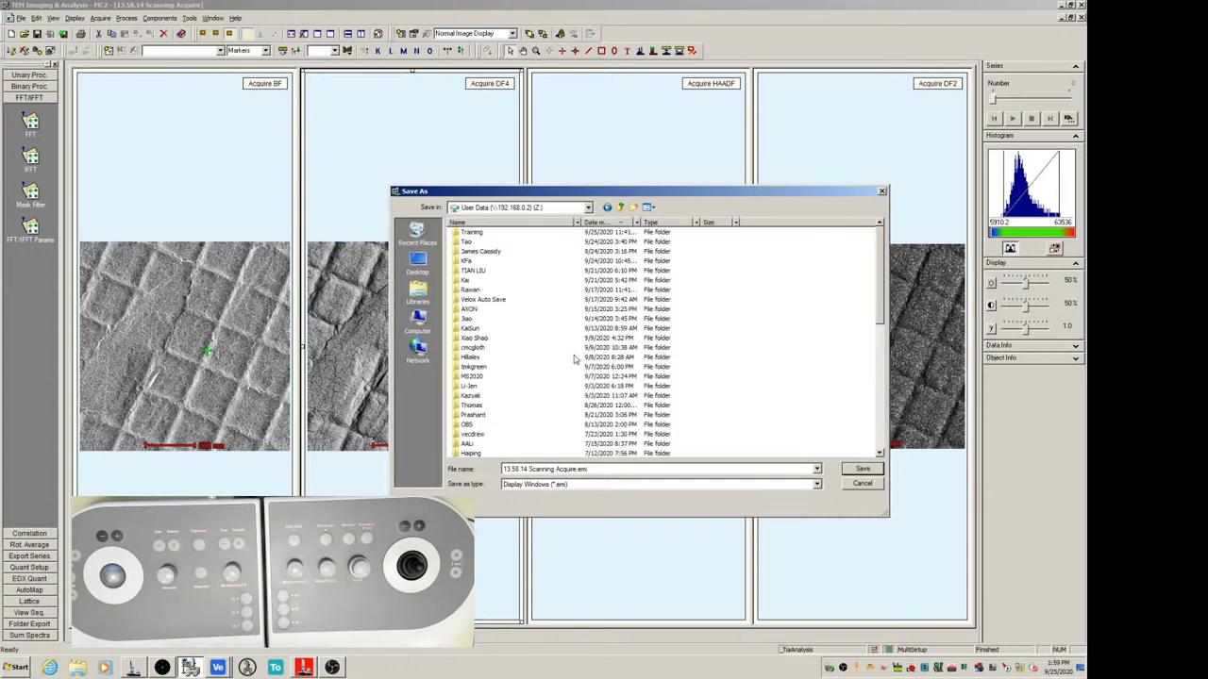
double_click(467, 233)
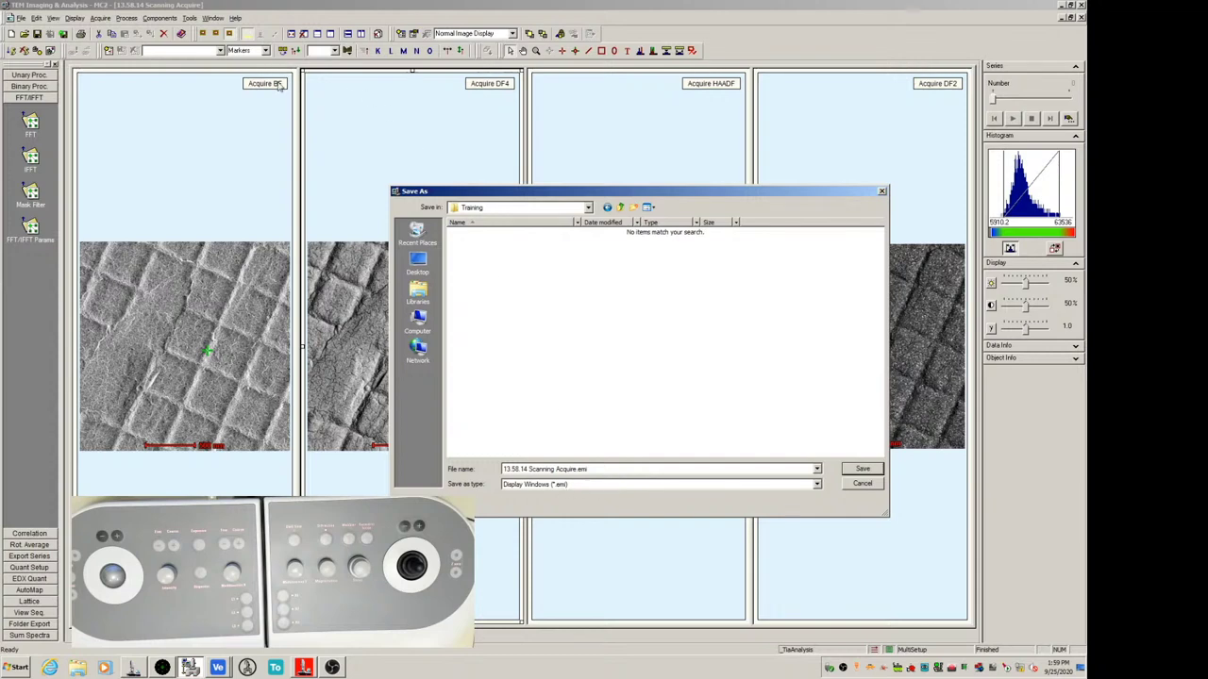
Save the images as 13.58.14 Scanning Acquire.emi in the Display Windows (*.emi) format.
left_click(562, 485)
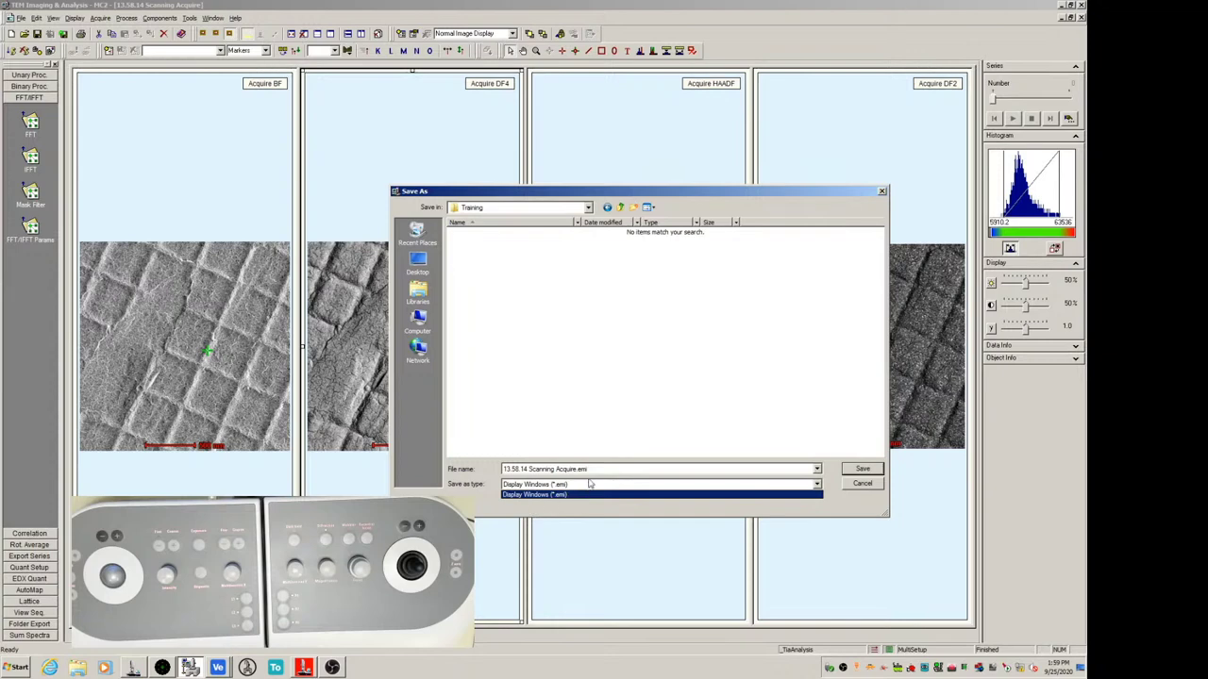
left_click(598, 471)
left_click(601, 470)
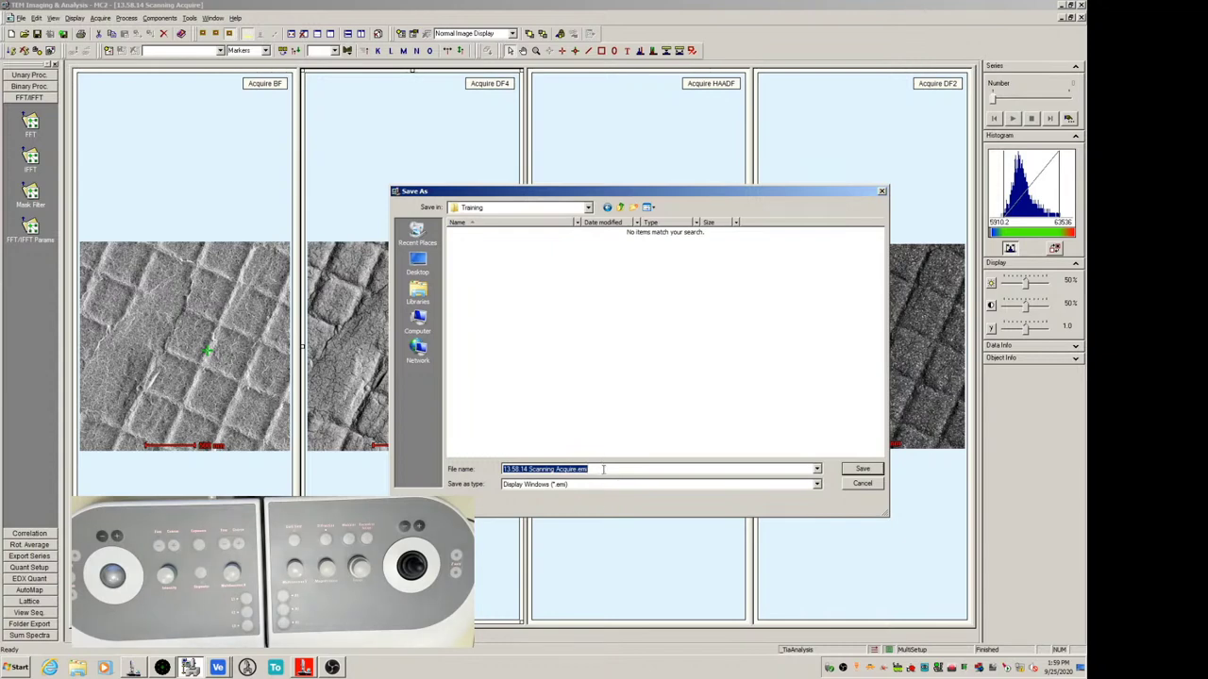
left_click(603, 469)
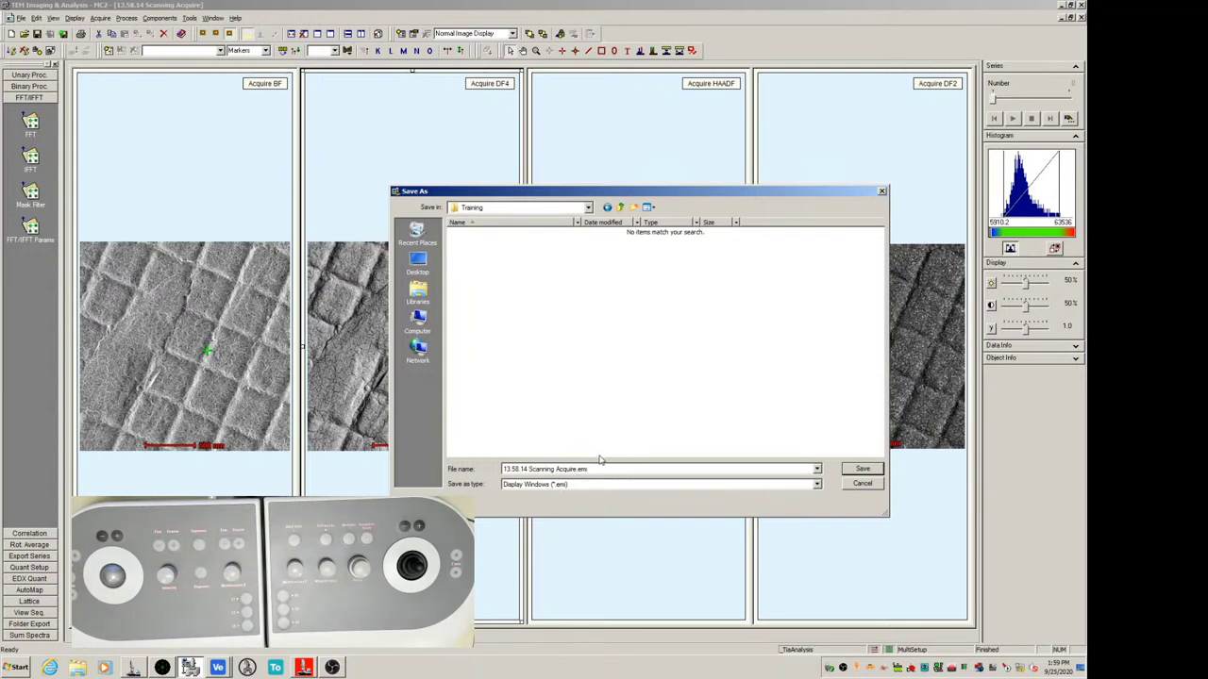
left_click(854, 470)
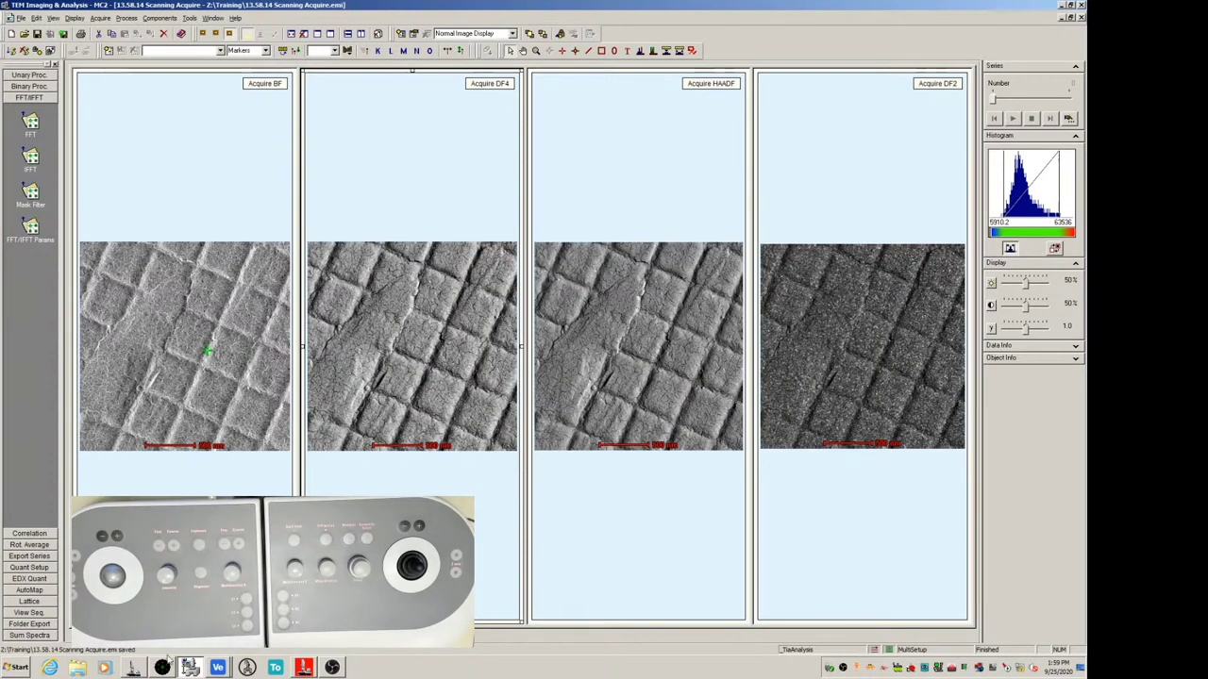
Open the Training folder on the User Data (Z:) network drive in a file explorer window and reposition the window.
left_click(77, 667)
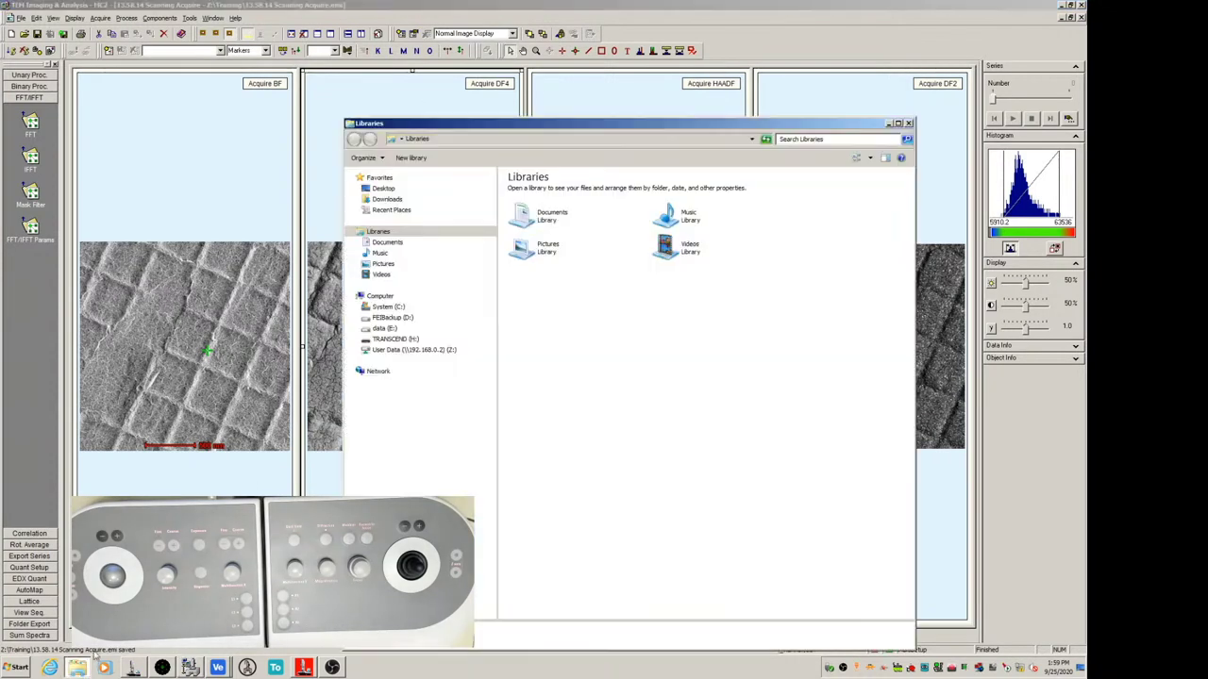
left_click(411, 350)
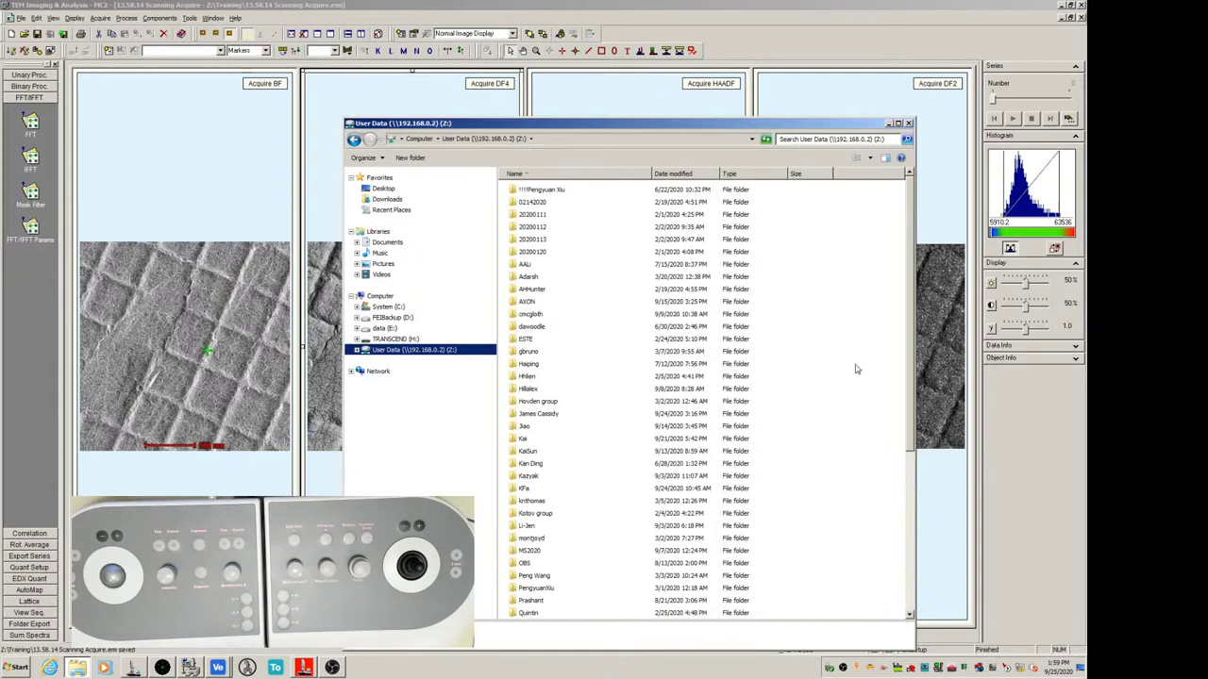
scroll(844, 392, "down", 7)
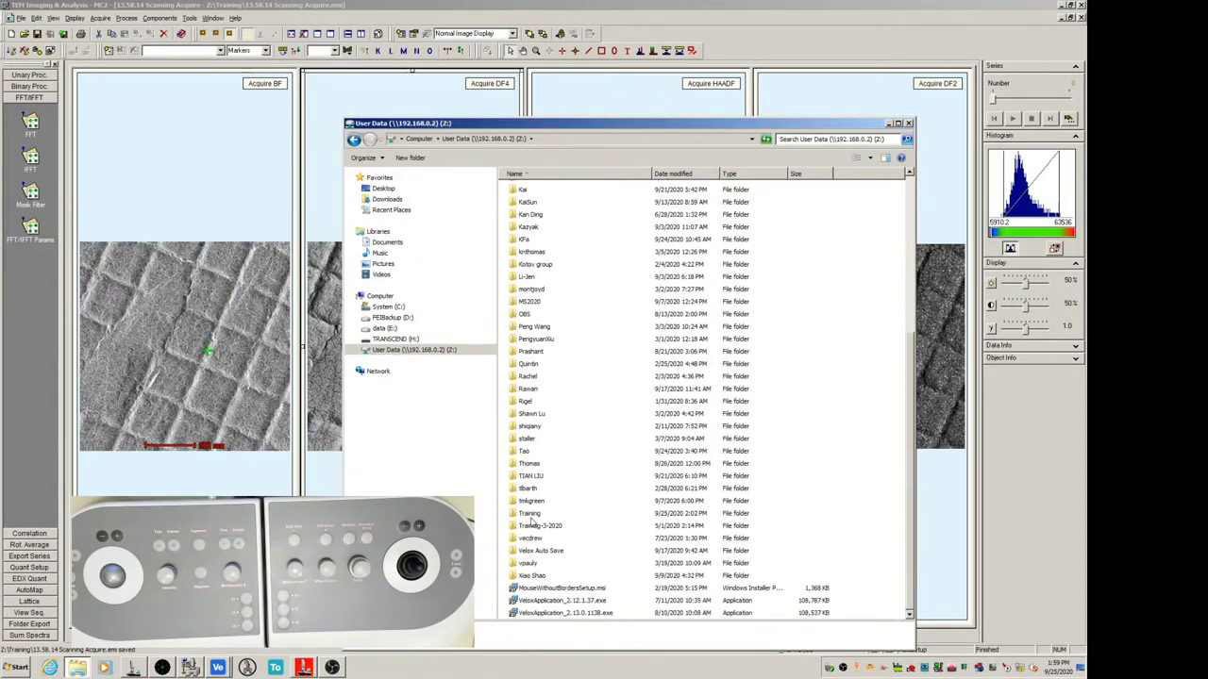
double_click(533, 515)
left_click_drag(611, 126, 629, 87)
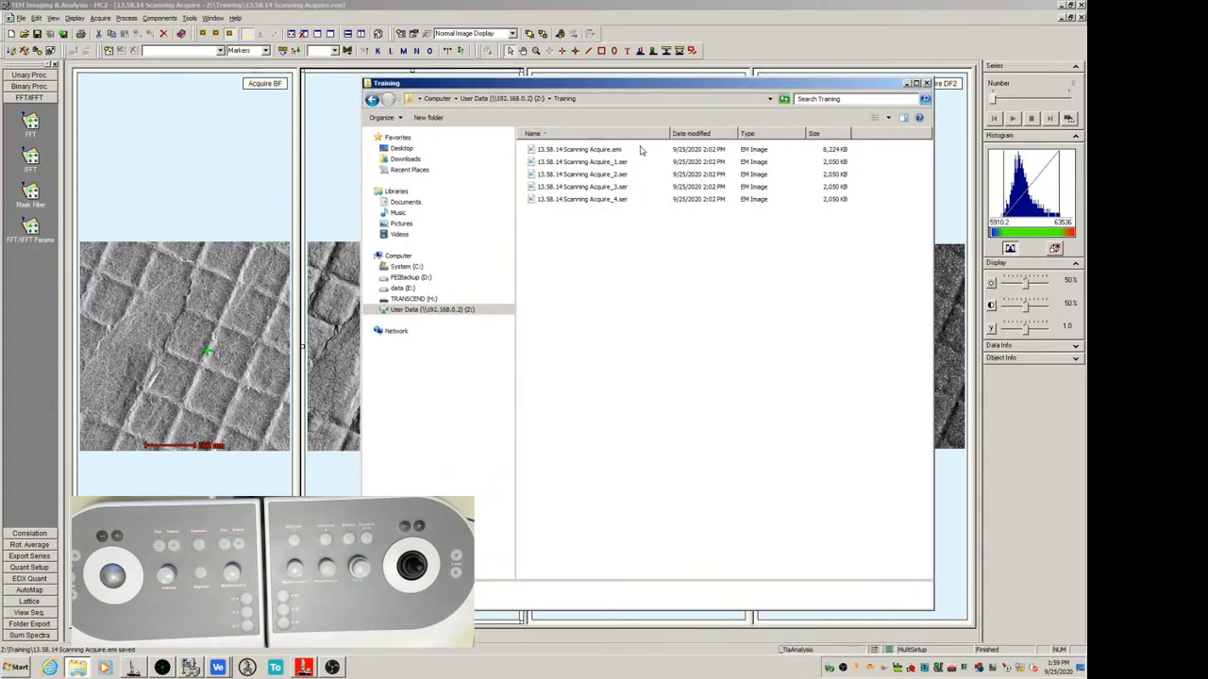
Inspect the saved 13.58.14 Scanning Acquire.emi file and the details of its four numbered .ser files.
left_click(587, 151)
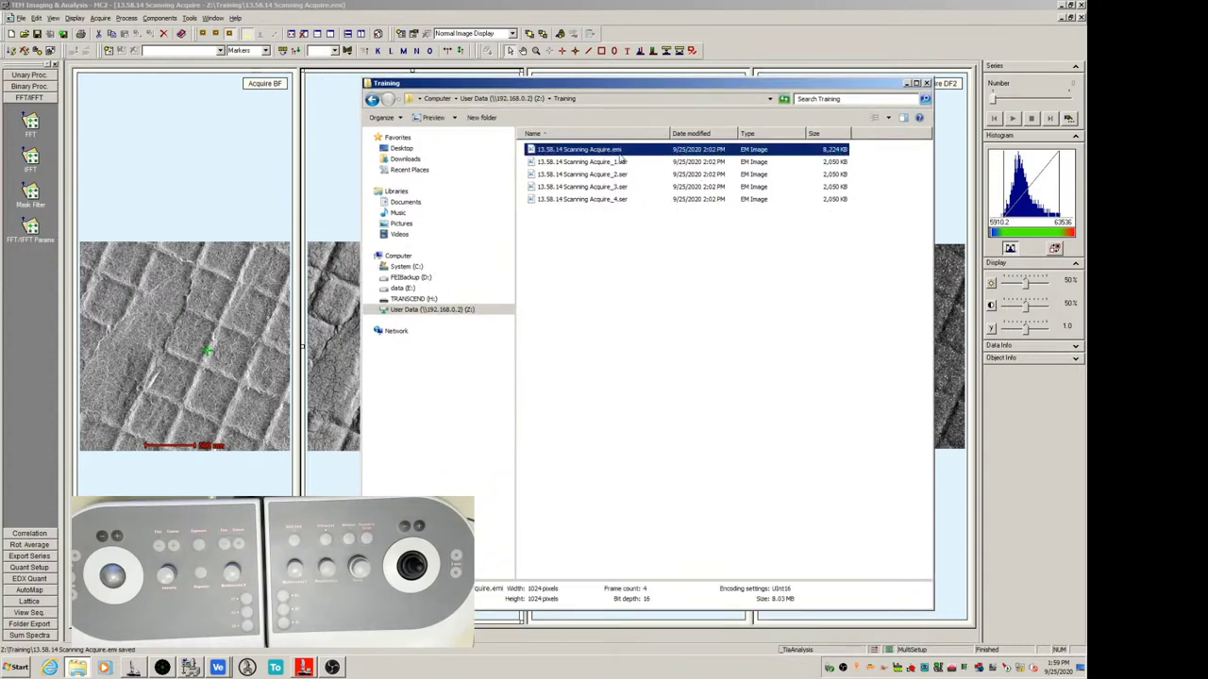
left_click(628, 167)
left_click(627, 178)
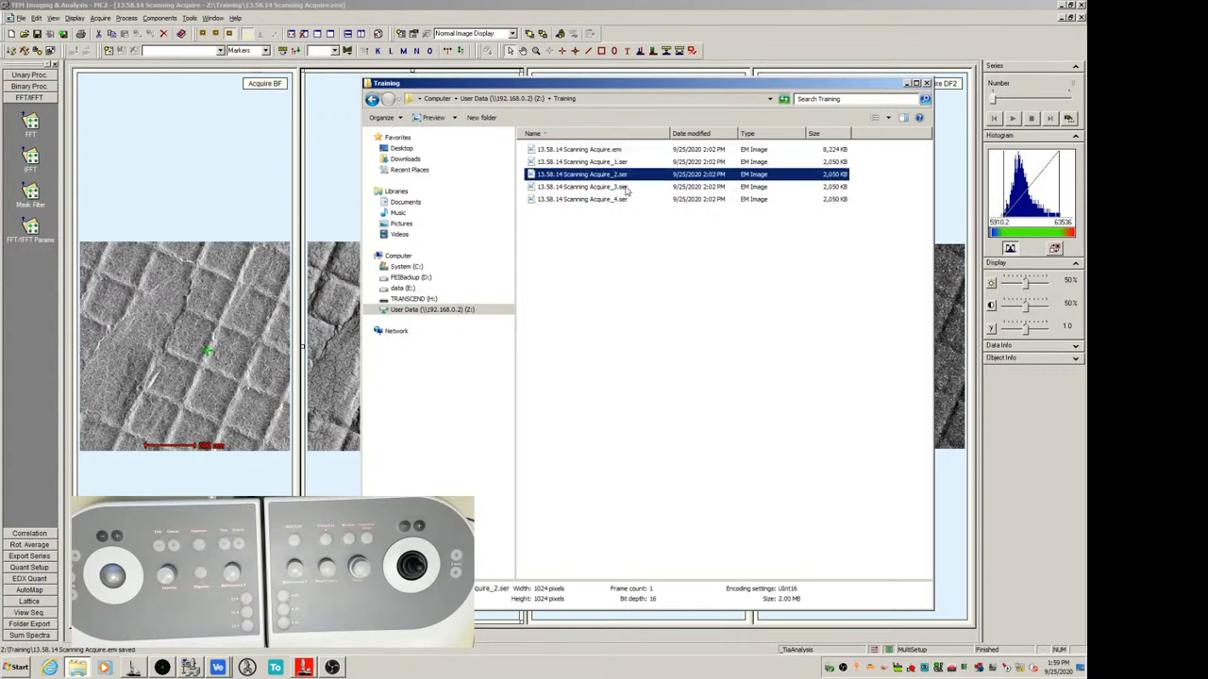
left_click(628, 188)
left_click(626, 201)
left_click(629, 190)
left_click(629, 179)
left_click(628, 163)
Return to TEM Imaging & Analysis and select the BF and DF4 image displays in turn.
left_click(650, 9)
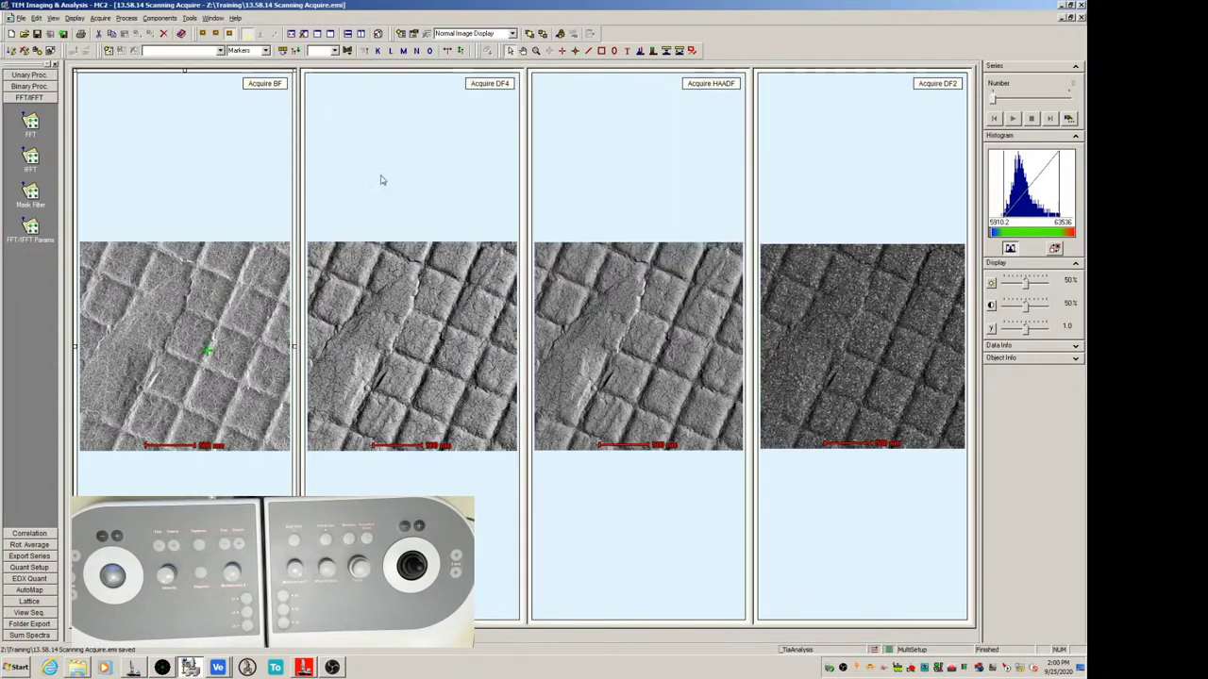
left_click(154, 154)
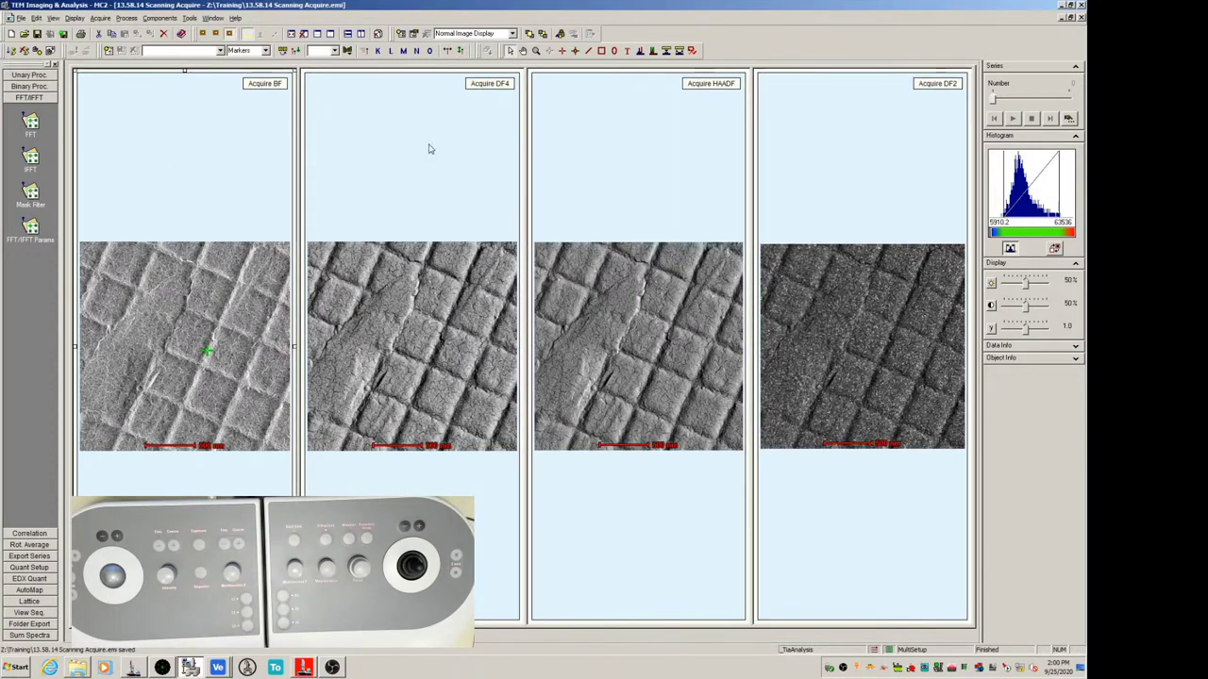
left_click(425, 148)
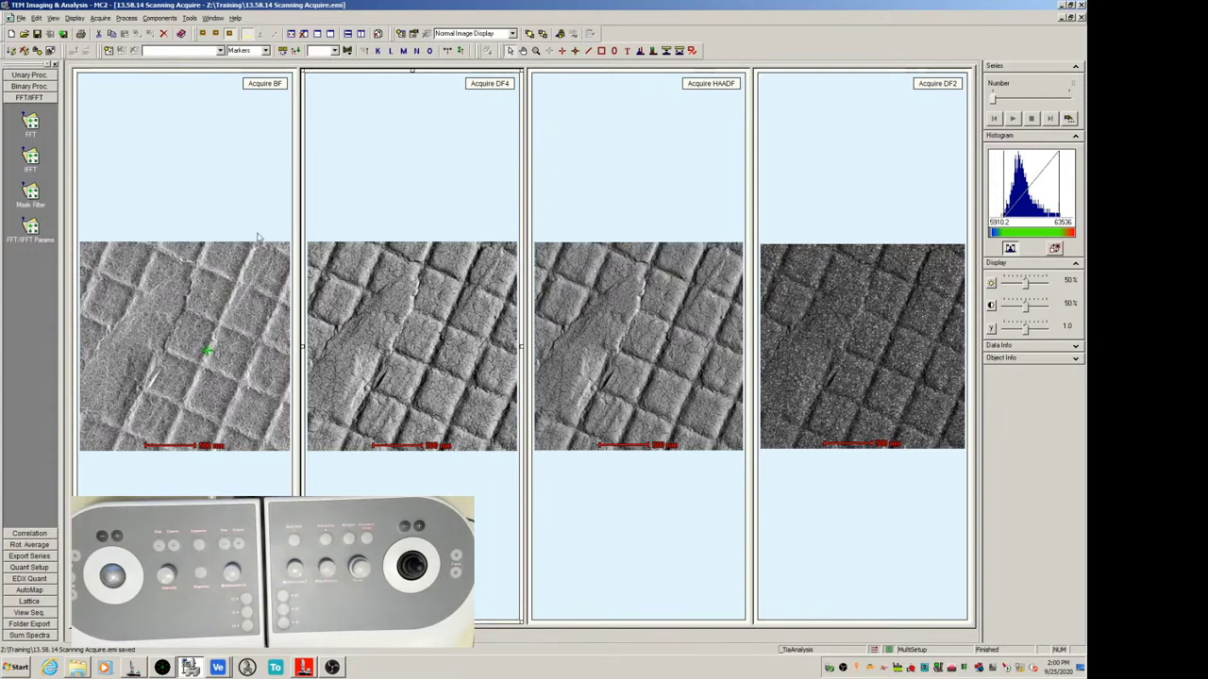
Bring back the Training folder, check the .emi file and each .ser file again, and close the folder window.
left_click(104, 667)
left_click(615, 151)
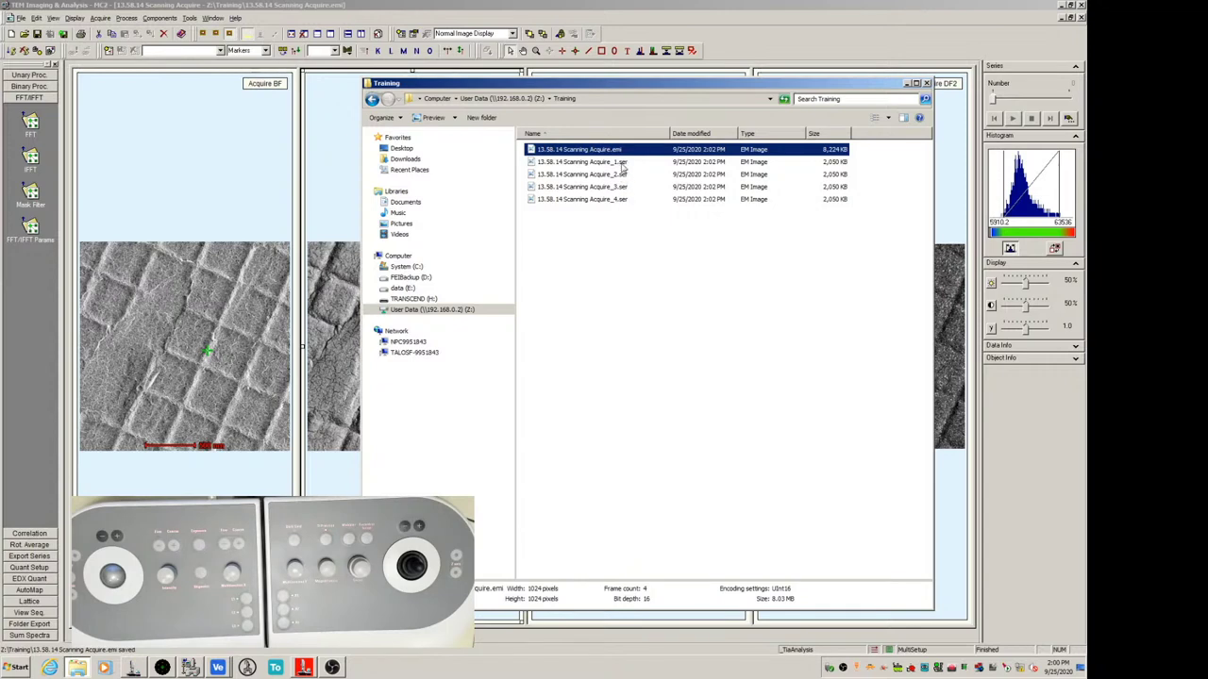
left_click(623, 163)
left_click(624, 175)
left_click(623, 188)
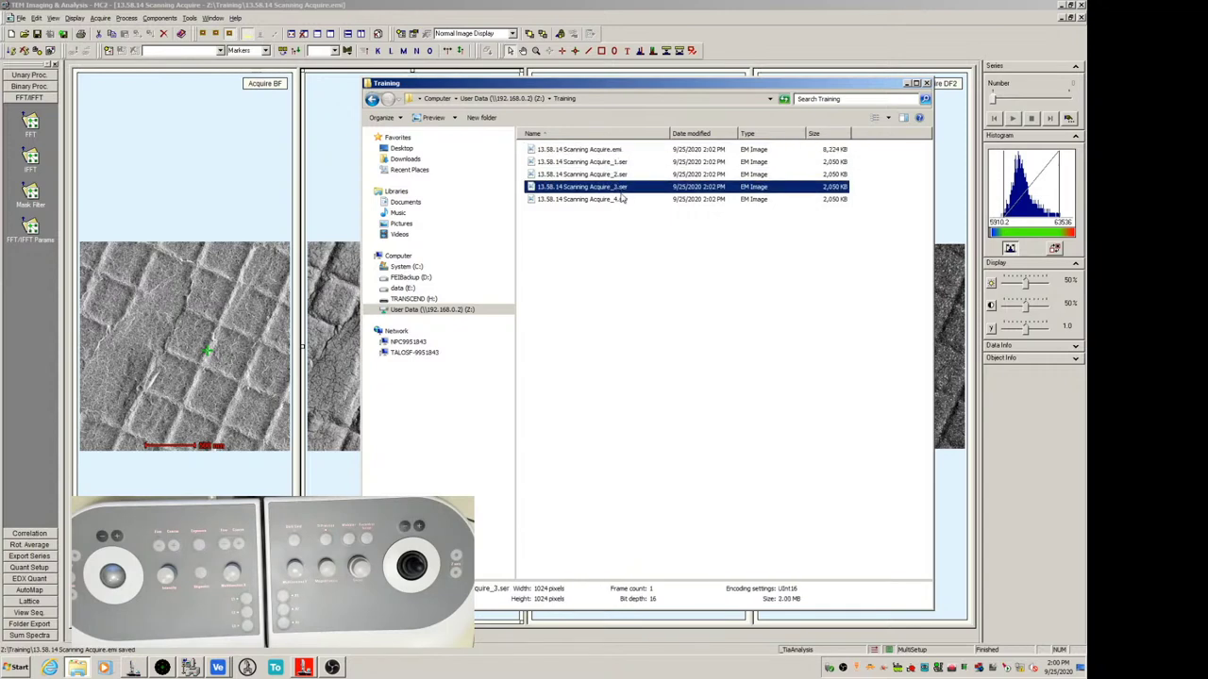
left_click(622, 200)
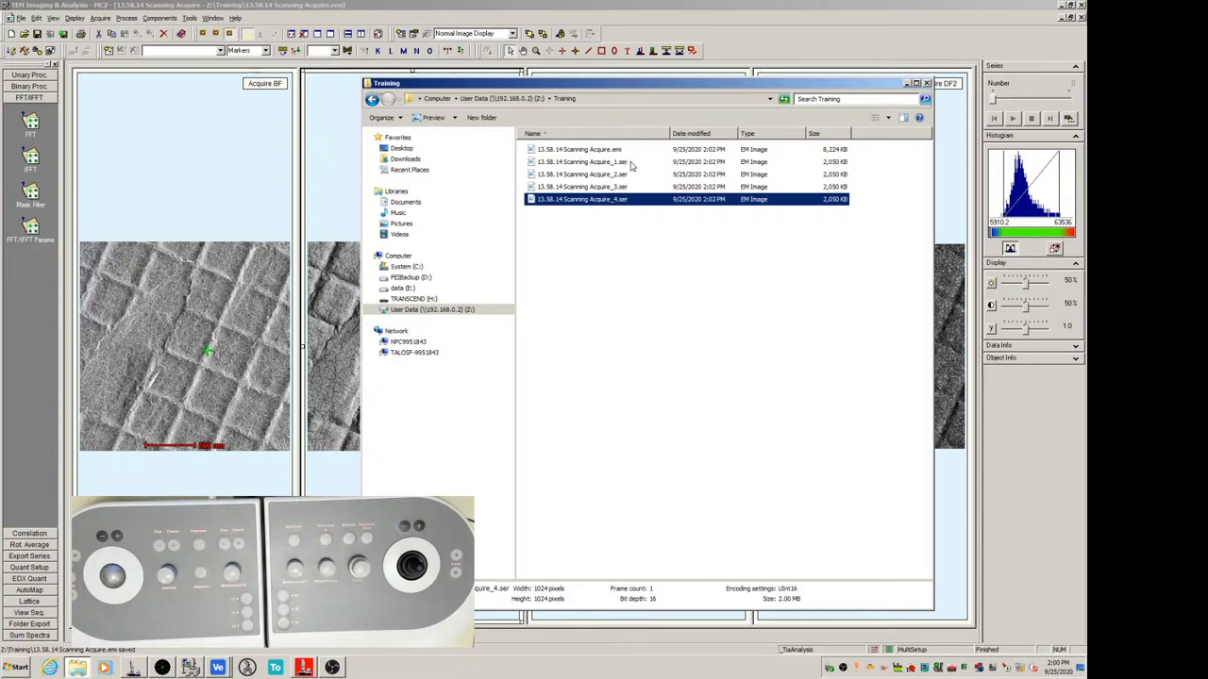
left_click(632, 163)
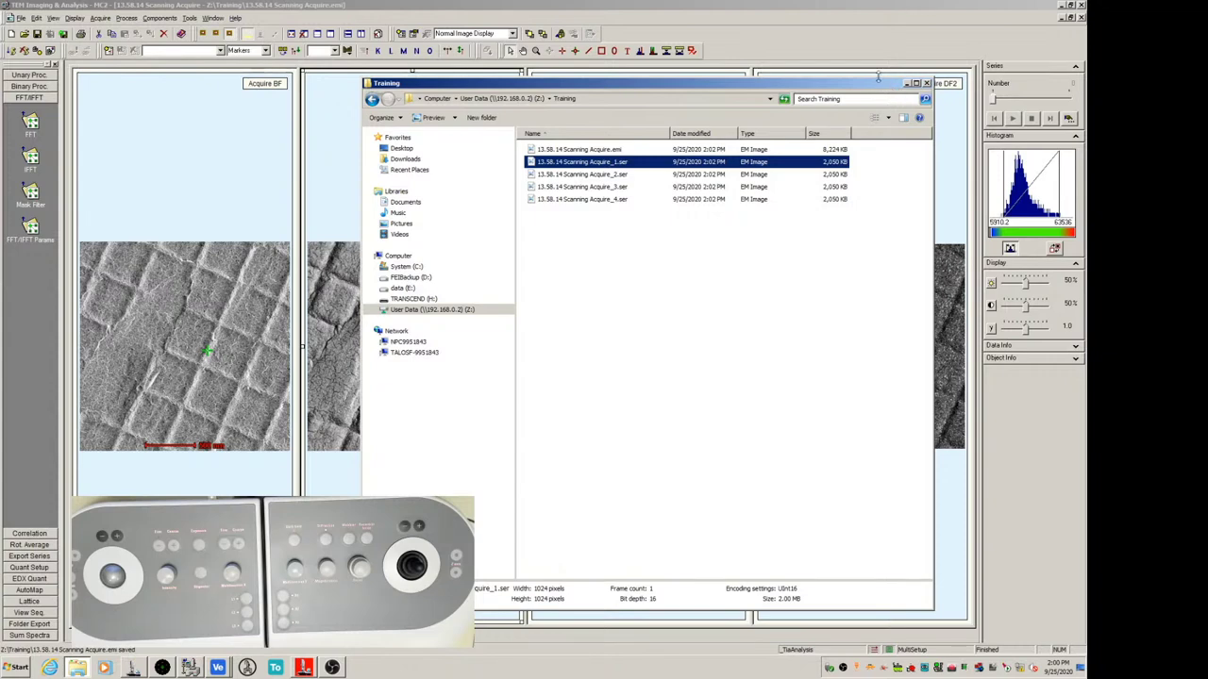
left_click(926, 83)
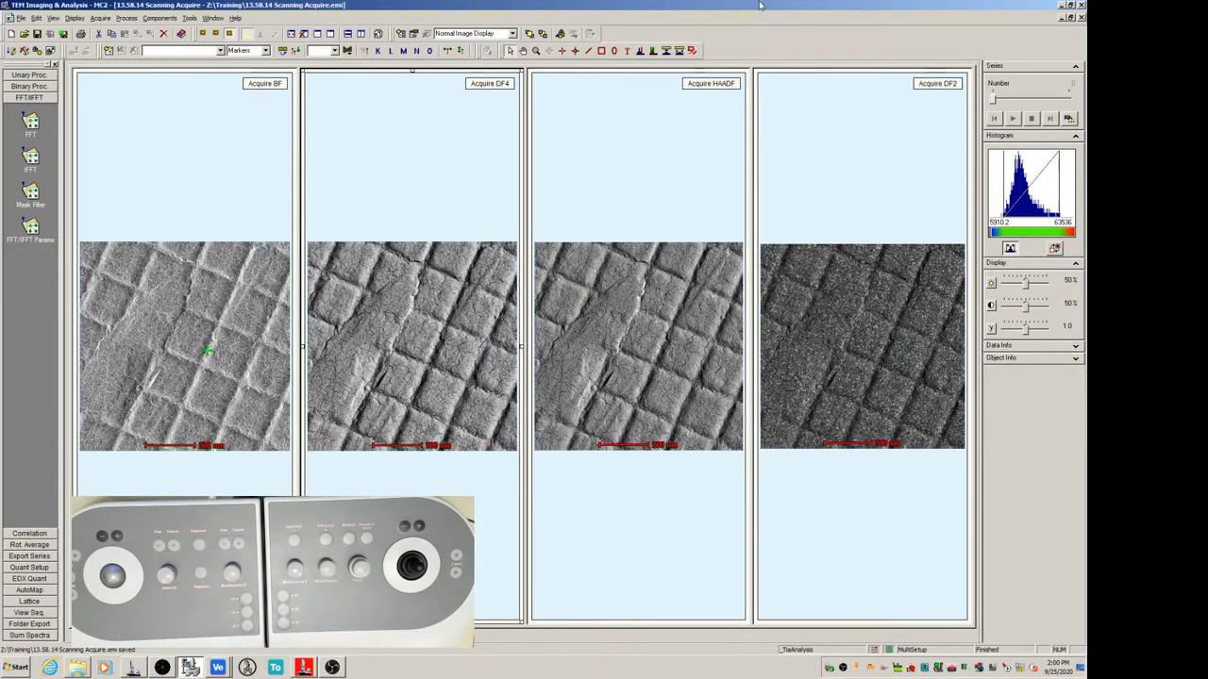
Switch from TEM Imaging & Analysis to Velox and view live STEM images with the HAADF, BF and DF4 detectors.
left_click(1063, 6)
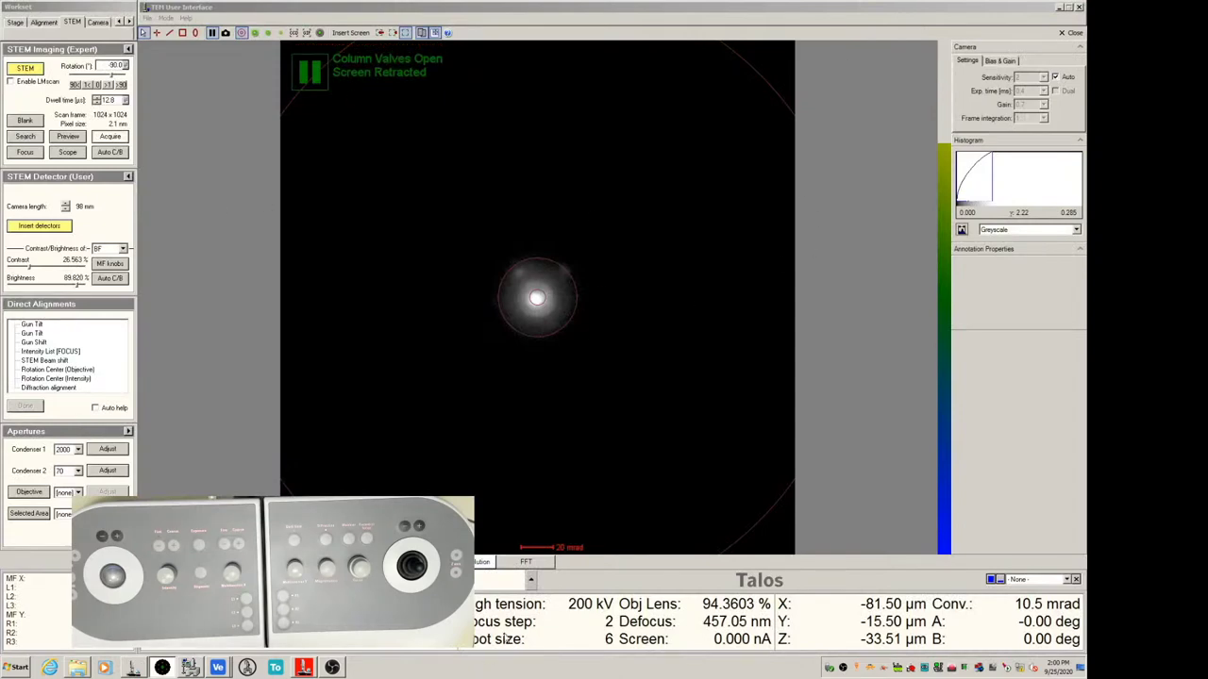
left_click(189, 667)
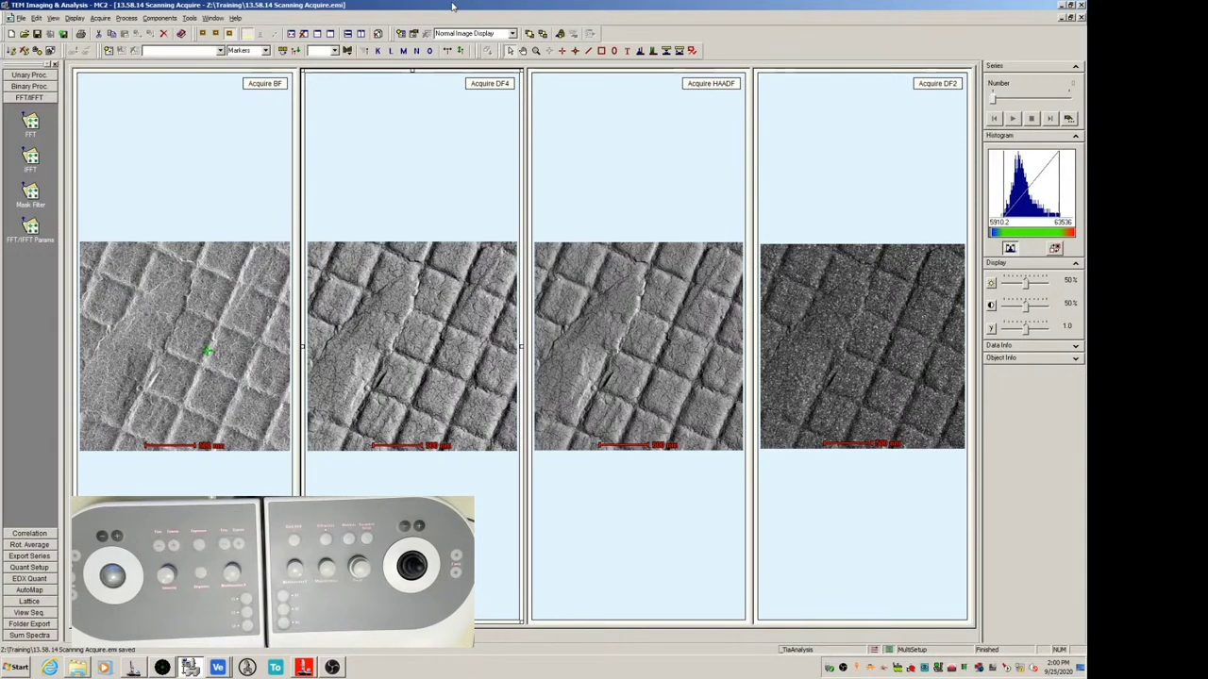
left_click(1060, 4)
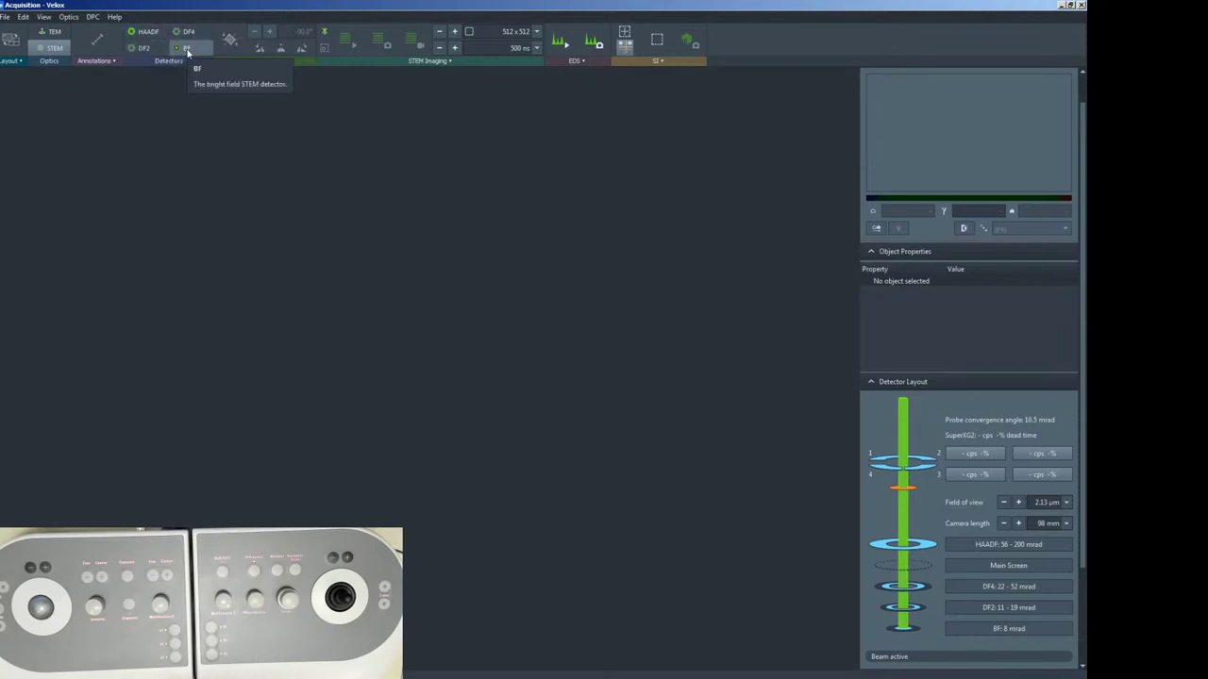
left_click(148, 35)
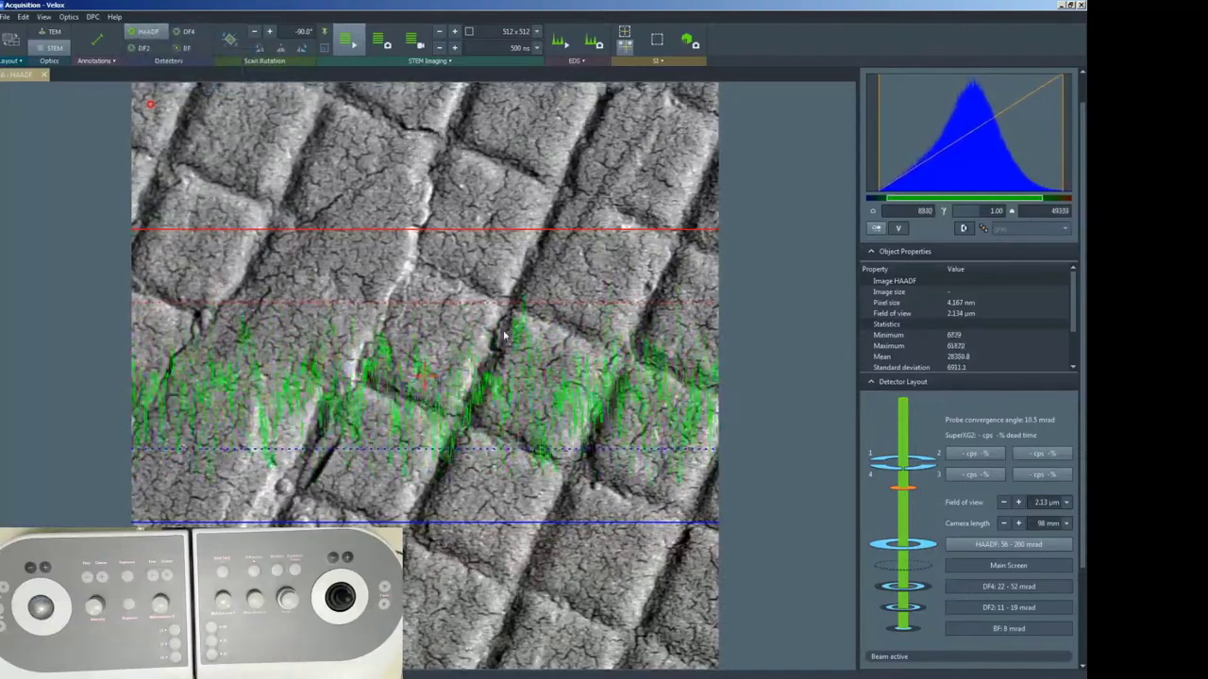
left_click(177, 51)
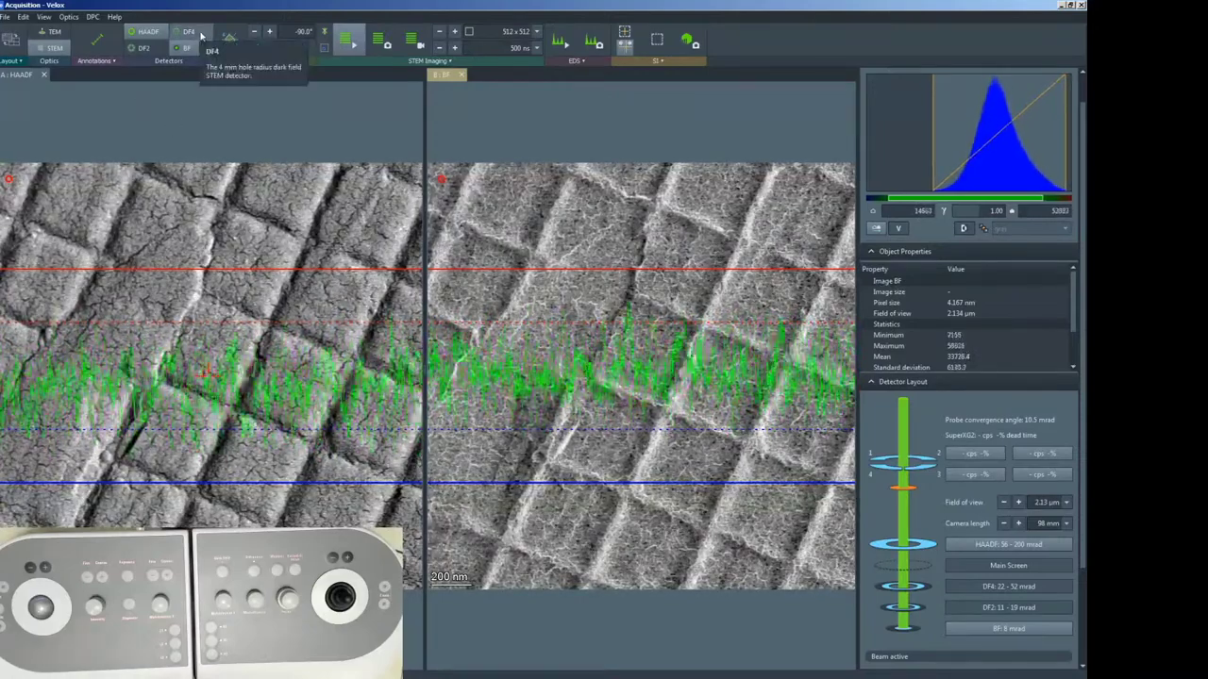
left_click(201, 35)
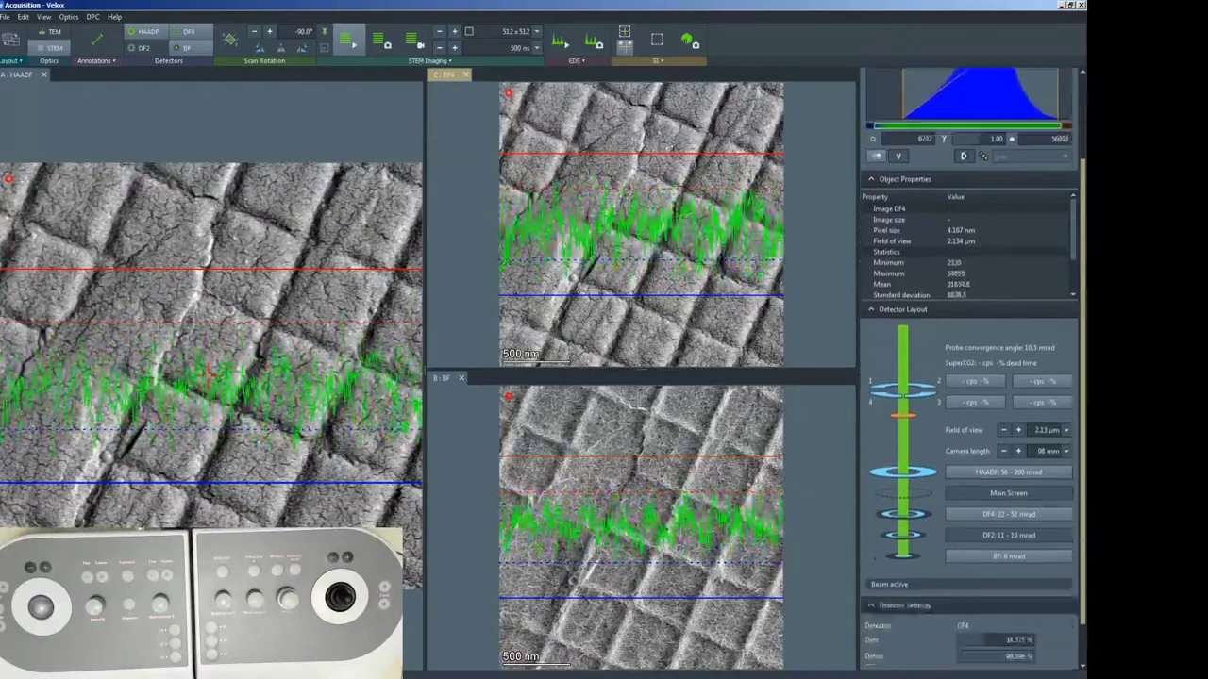
Turn off the Scope tool in the DF4 detector settings, increase the live dwell time, and restart the live scan.
scroll(870, 625, "down", 1)
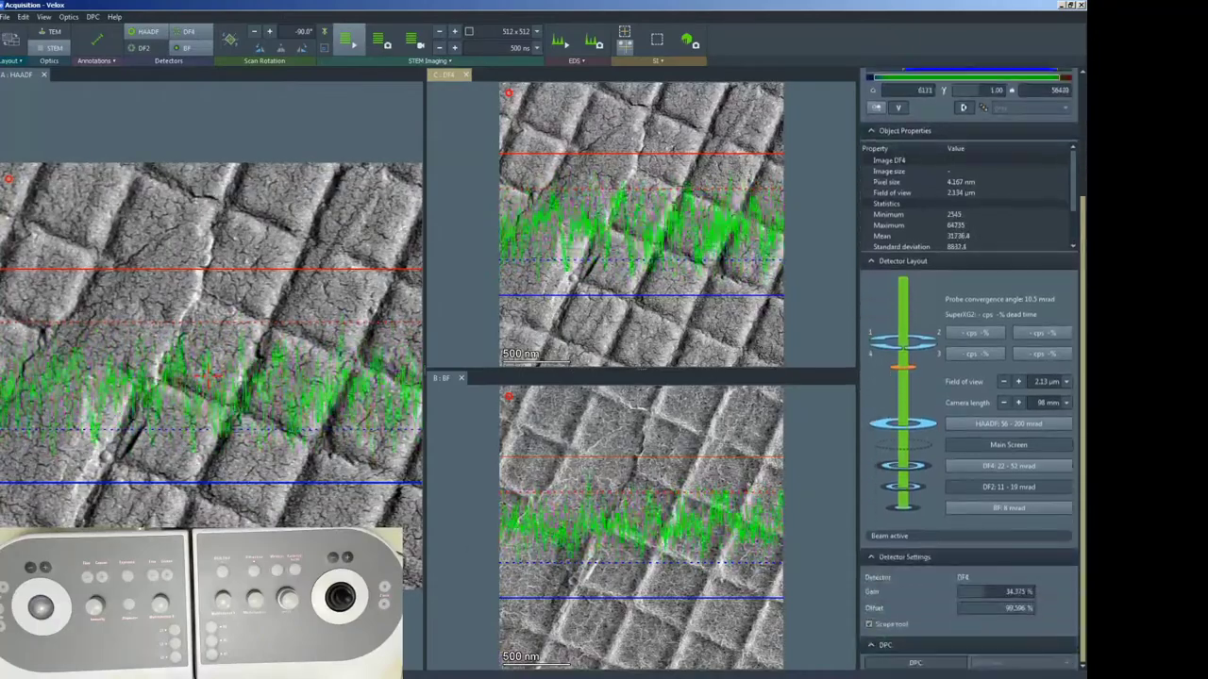
left_click(870, 625)
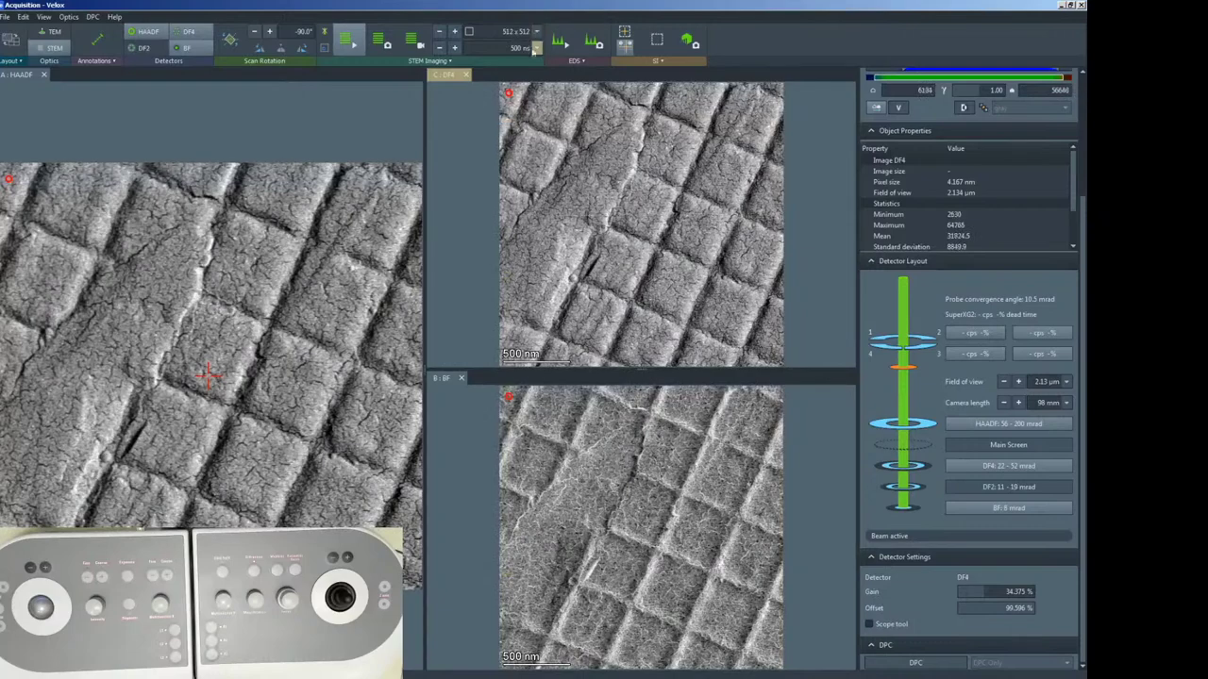
left_click(456, 48)
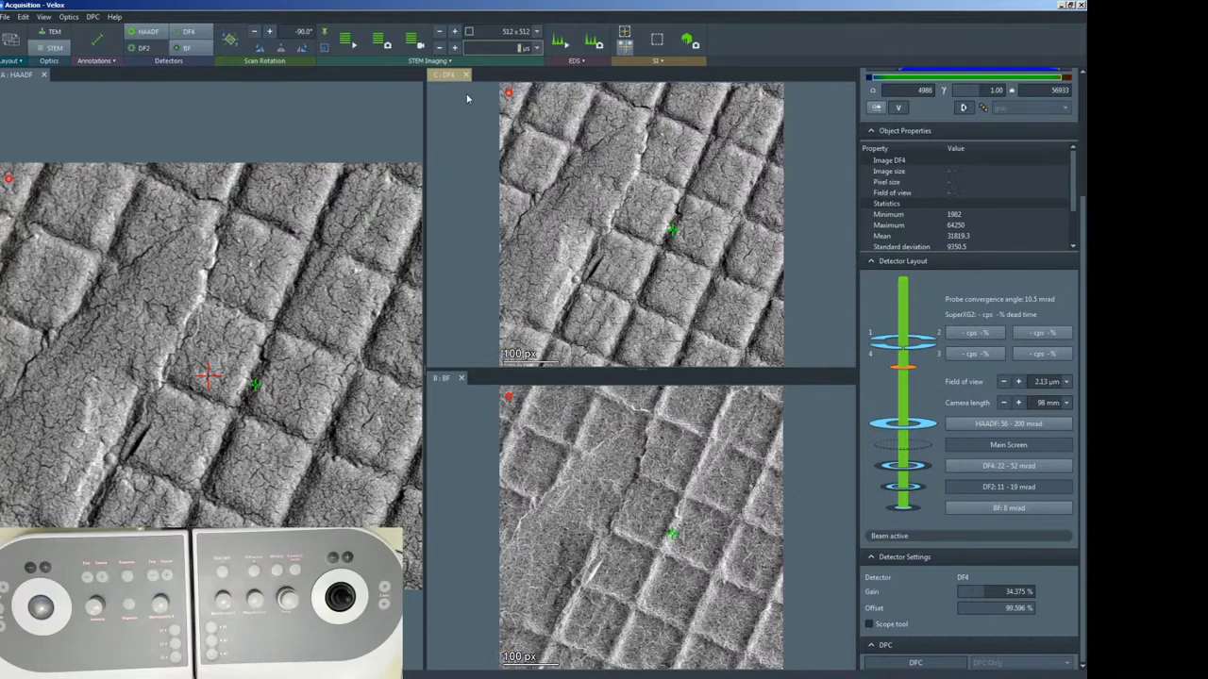
key("F2")
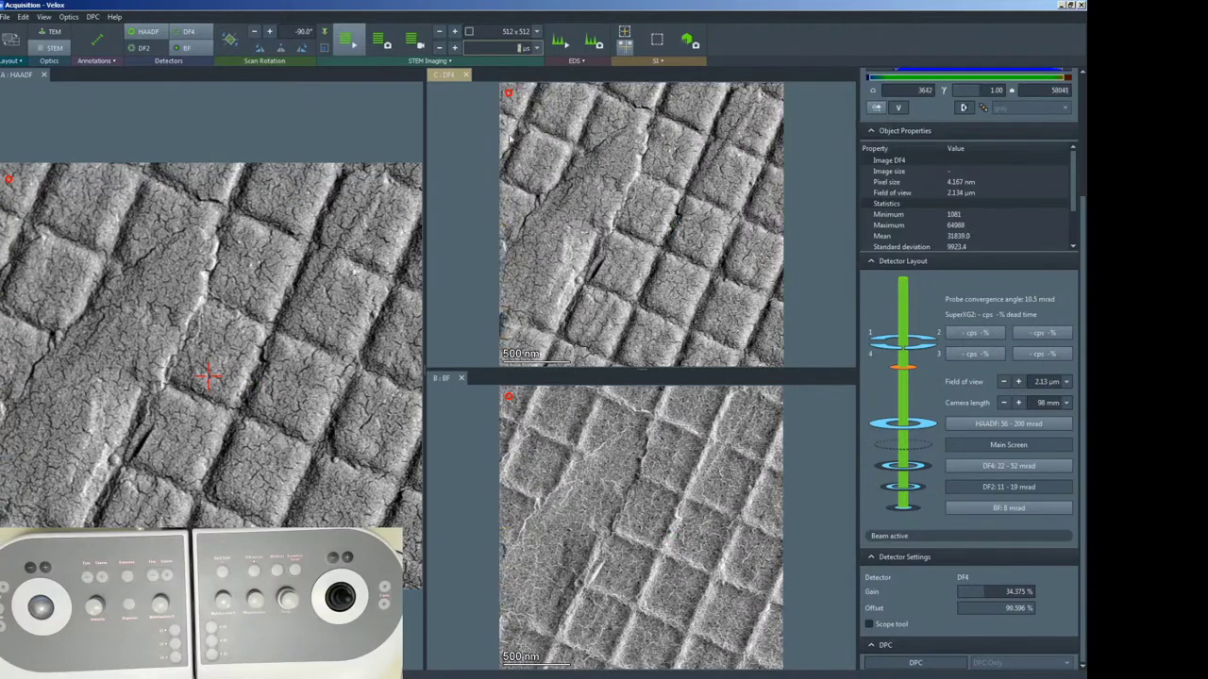
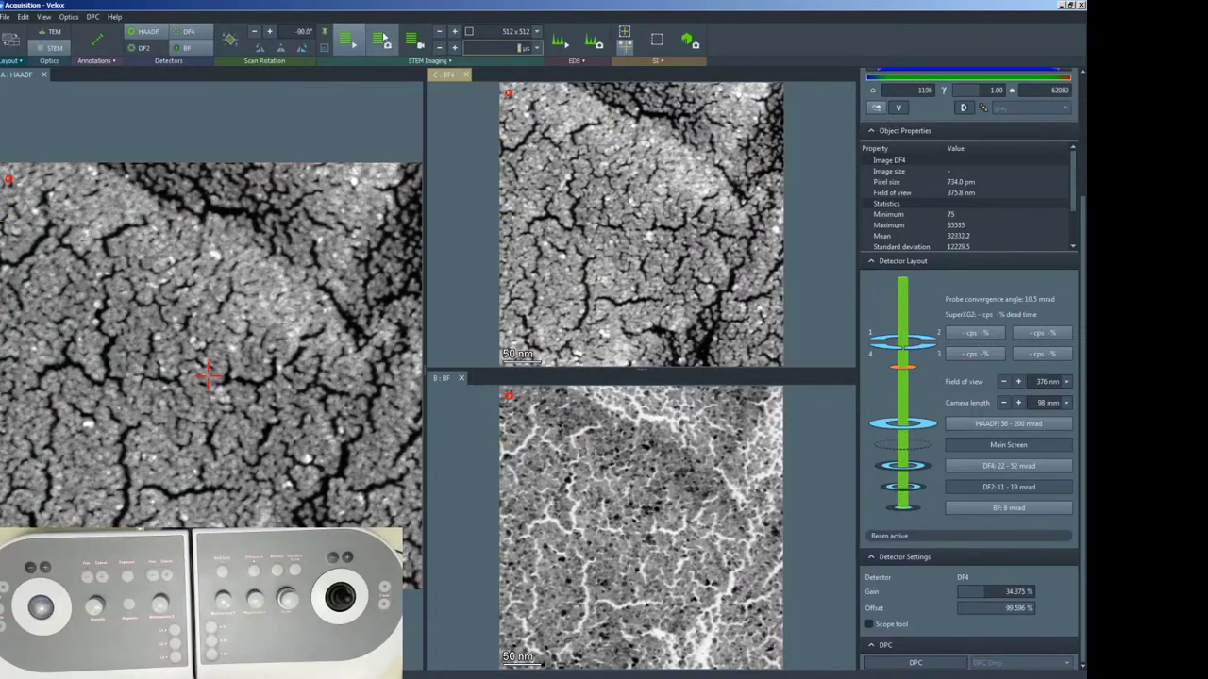
Acquire simultaneous HAADF, DF4 and BF images at 1024 x 1024 with a 10 µs dwell time, viewing the available frame sizes.
left_click(384, 37)
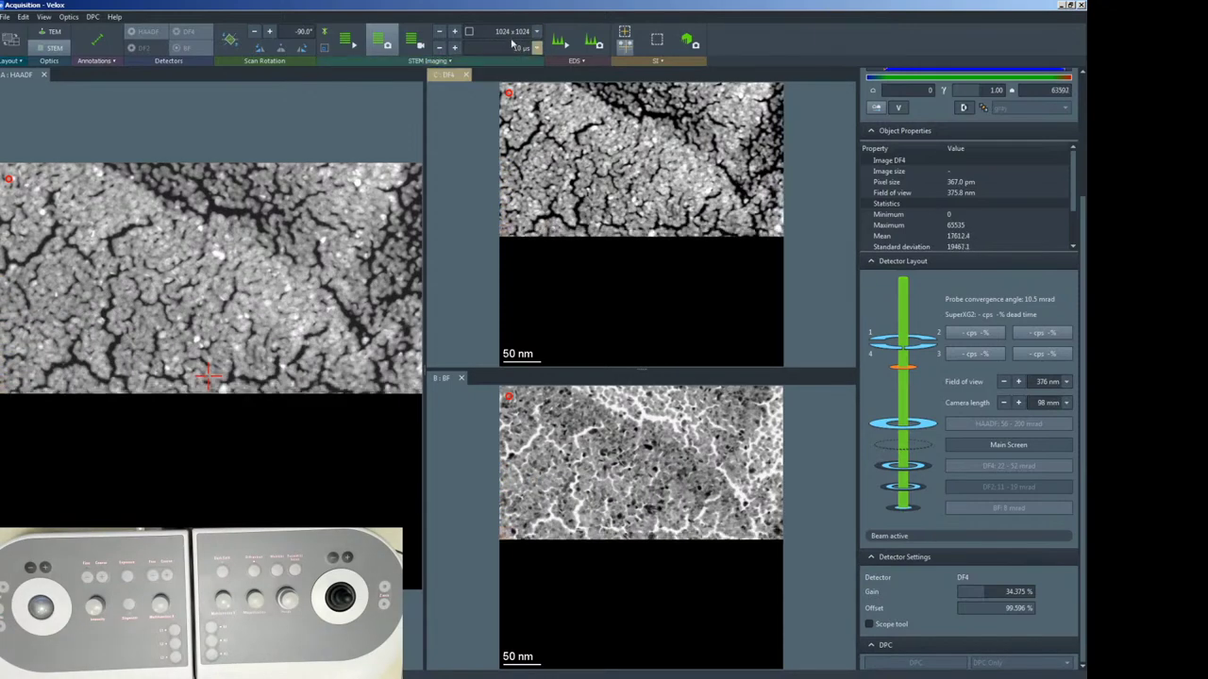
left_click(537, 31)
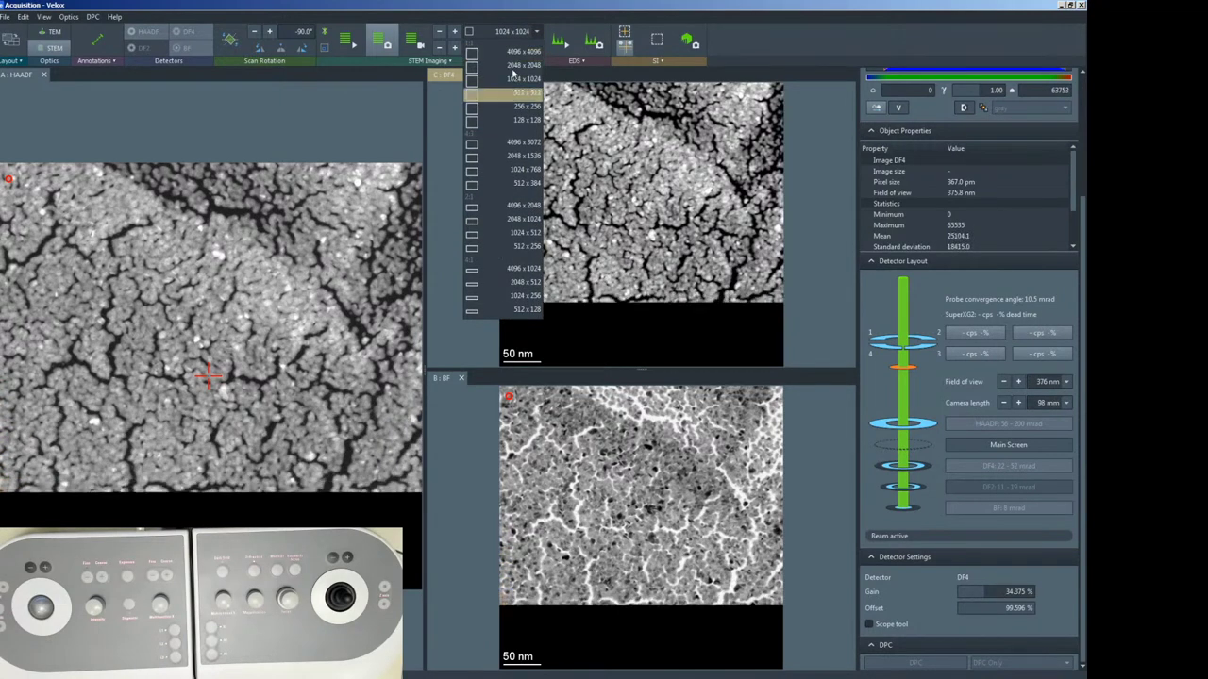
left_click(451, 128)
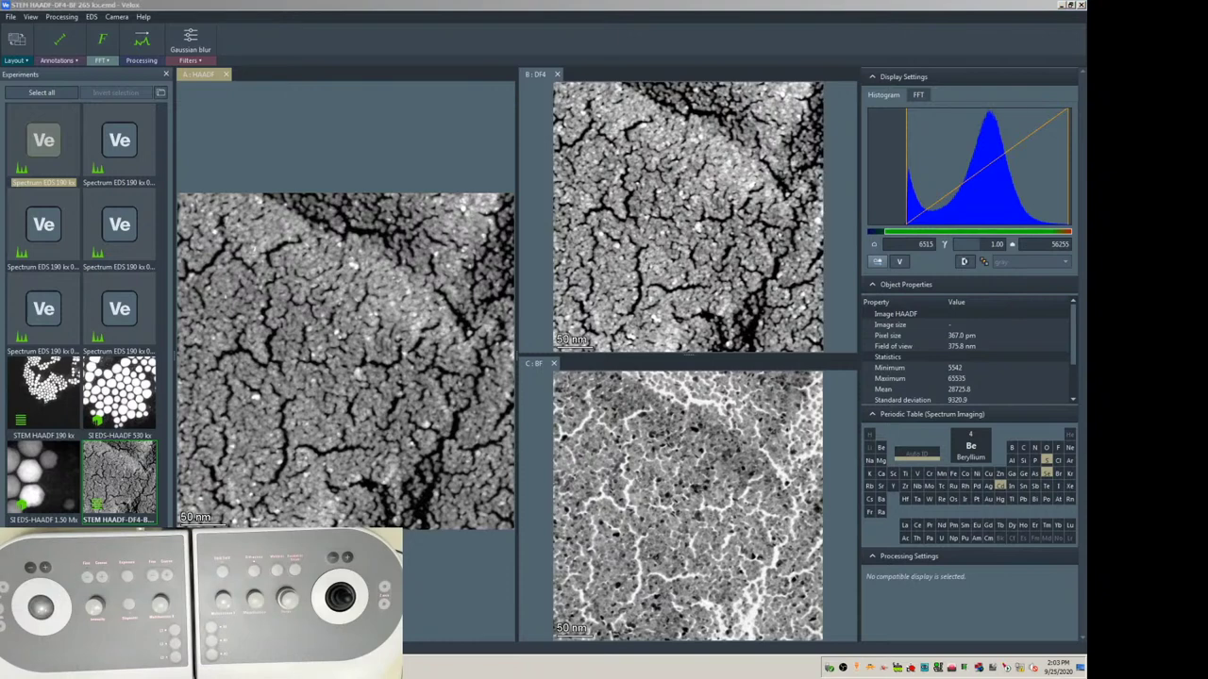
Examine the auto save path and file naming preferences, dismiss the dialog, and select the acquired DF4 image.
left_click(365, 4)
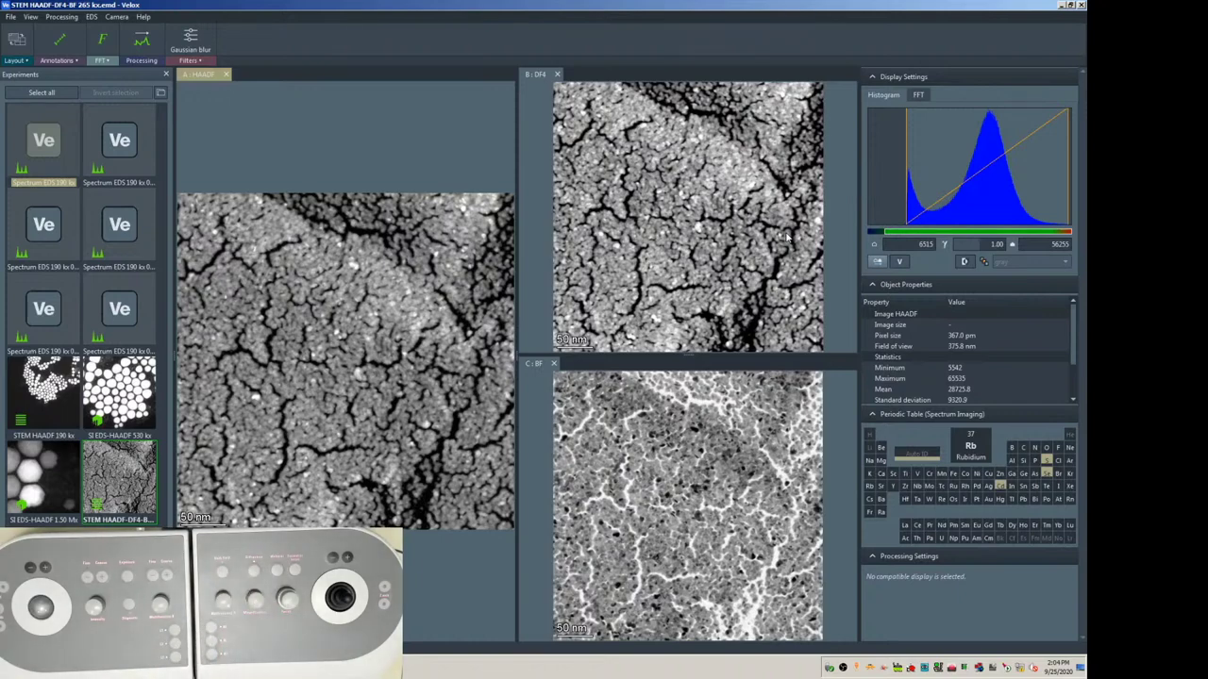
key("alt+Tab")
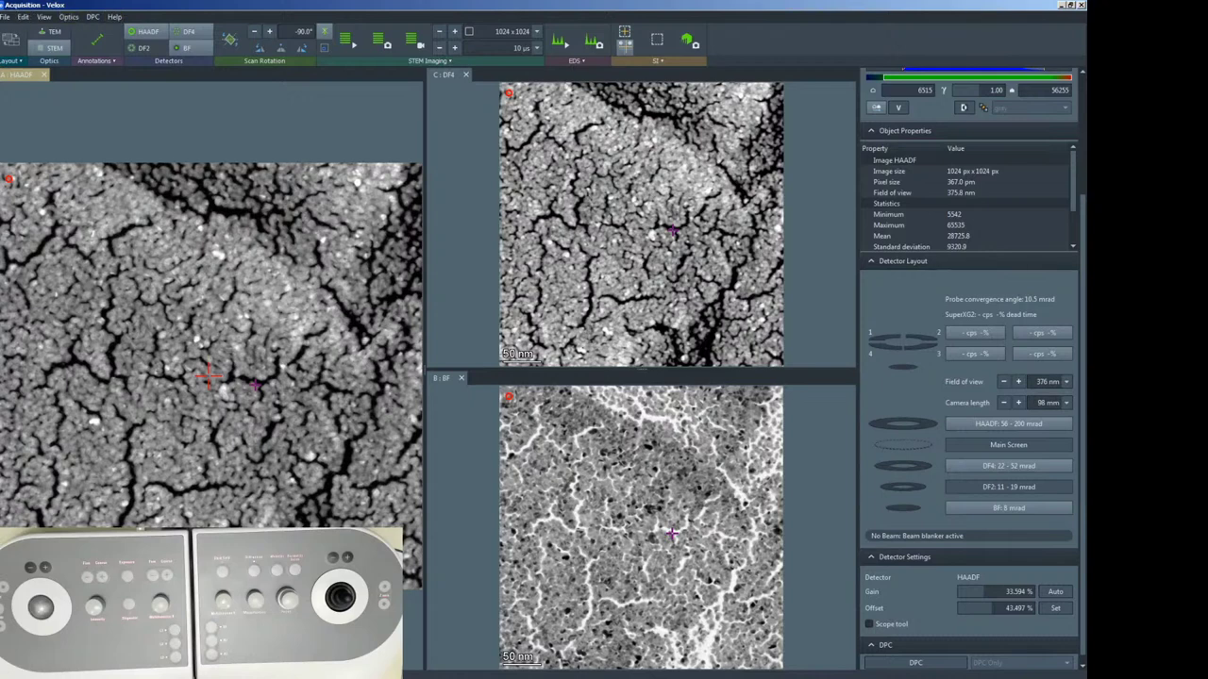
left_click(44, 17)
left_click(43, 17)
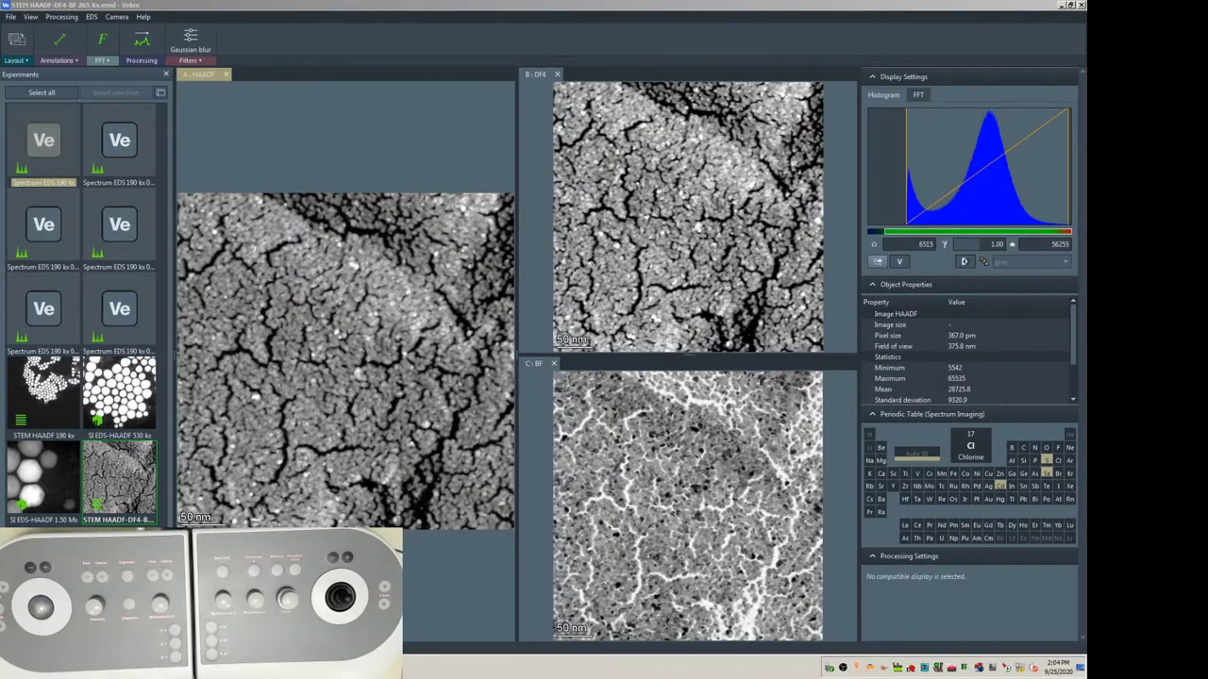
left_click_drag(734, 142, 506, 178)
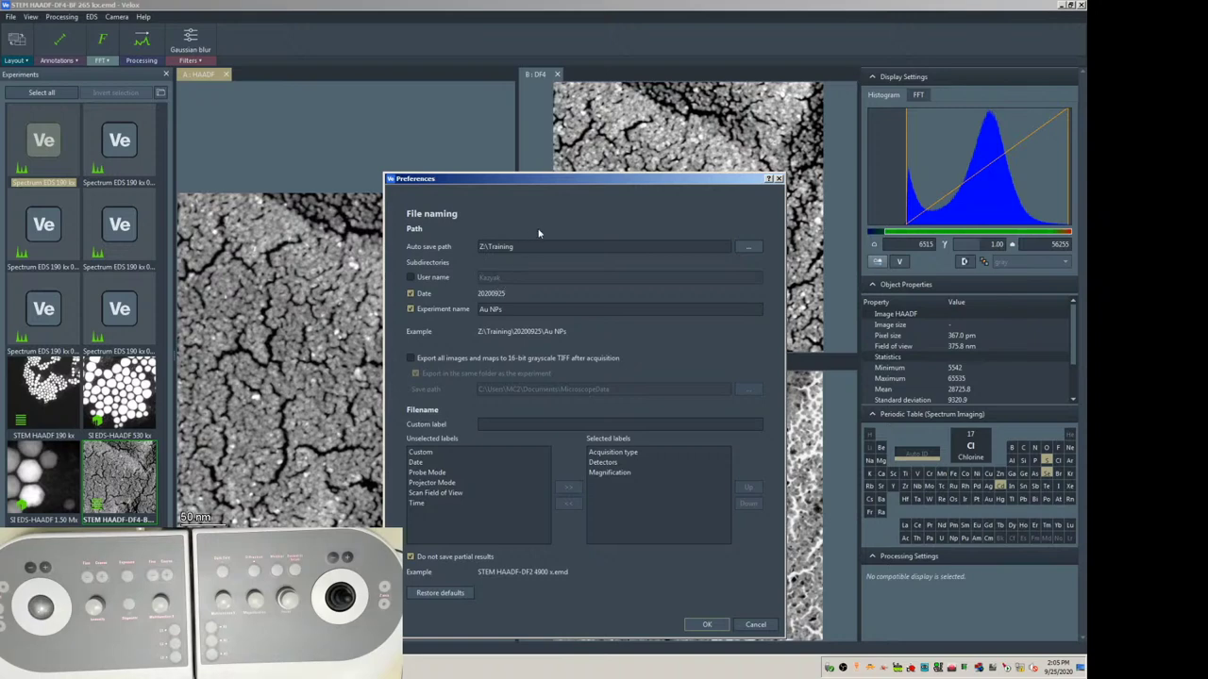
left_click_drag(573, 189, 808, 190)
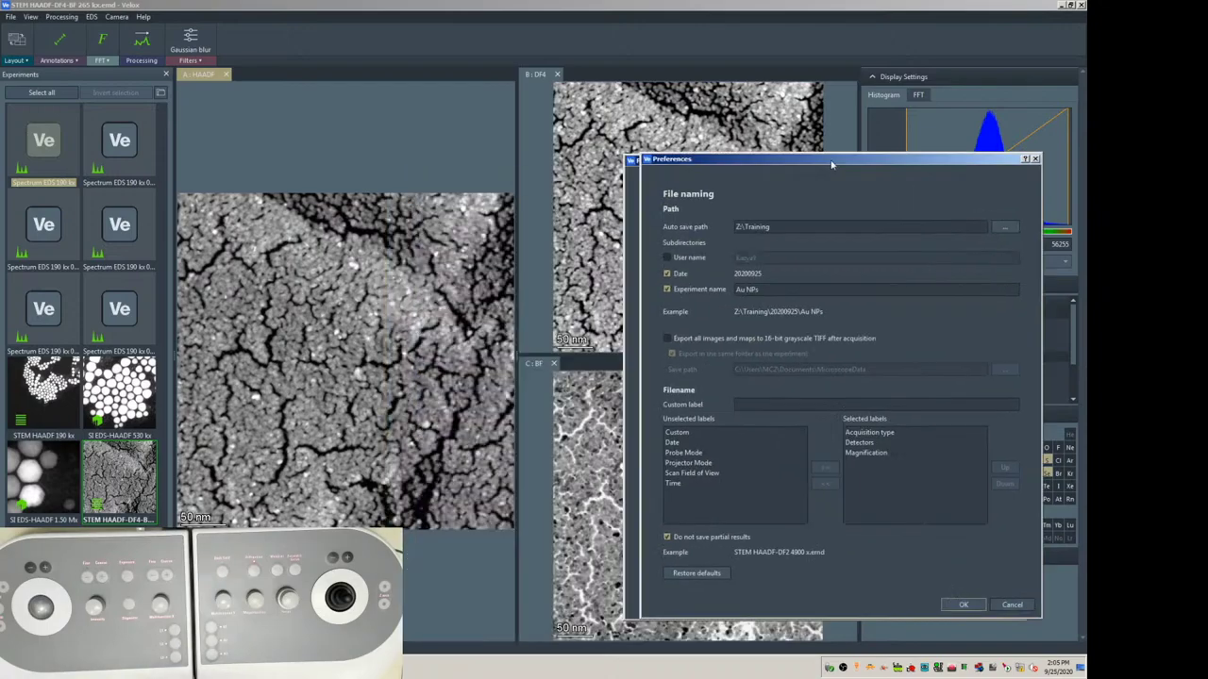
key("Escape")
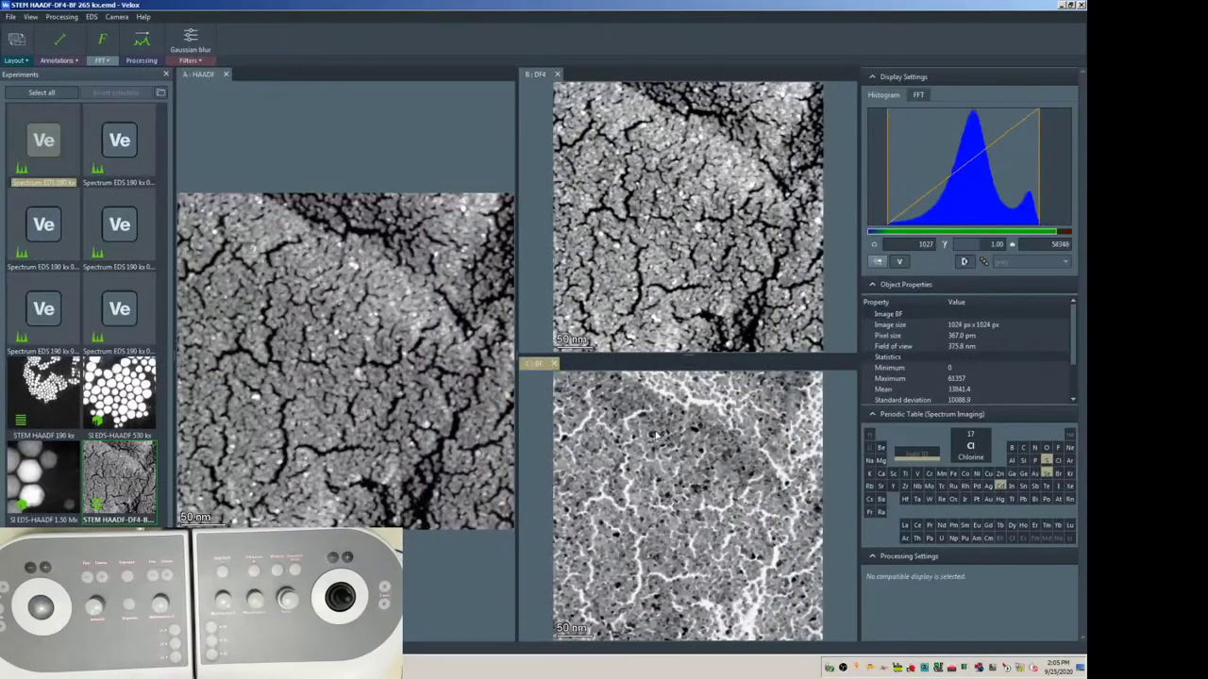
left_click(559, 237)
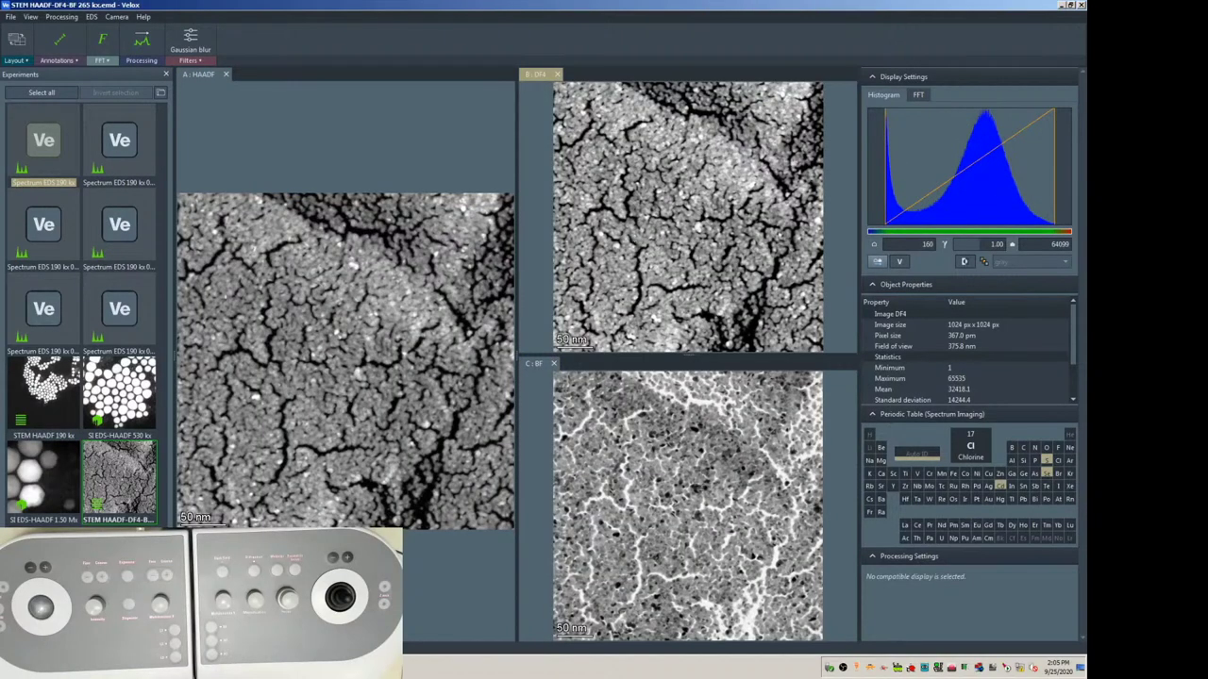
Switch to the Training folder window, open 20200925 > Au NPs, inspect the saved STEM HAADF-DF4-BF 265 kx.emd file, and minimize the window.
key("alt+Tab")
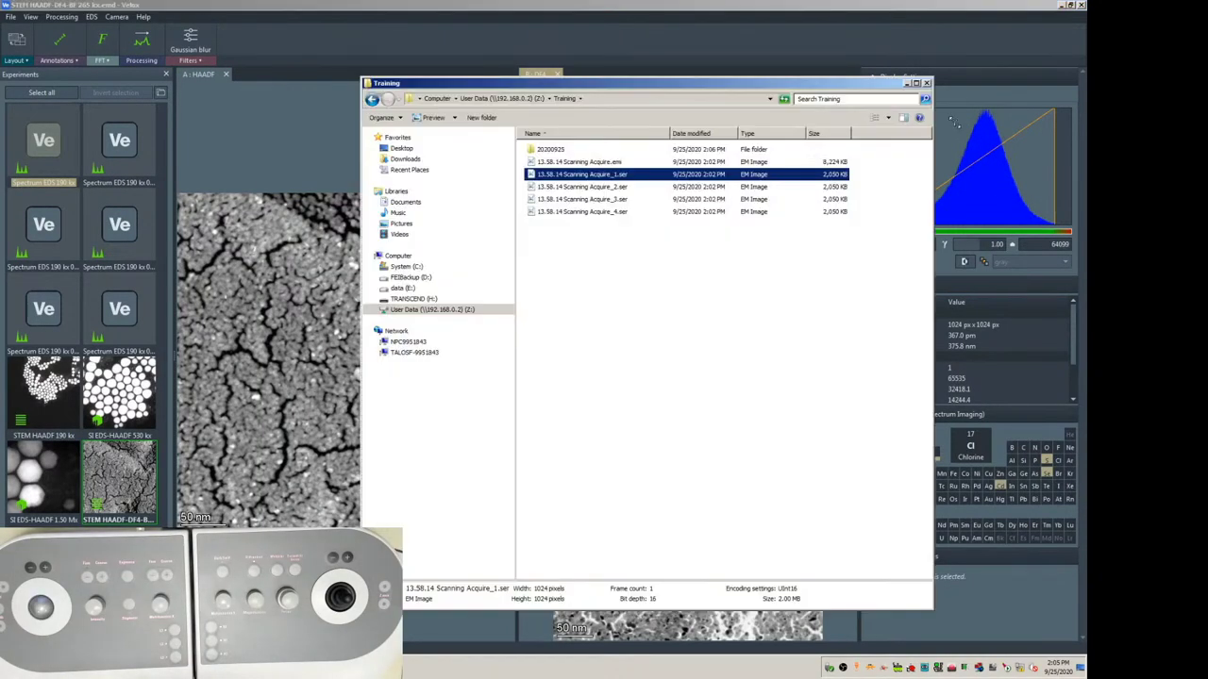
left_click_drag(563, 87, 342, 111)
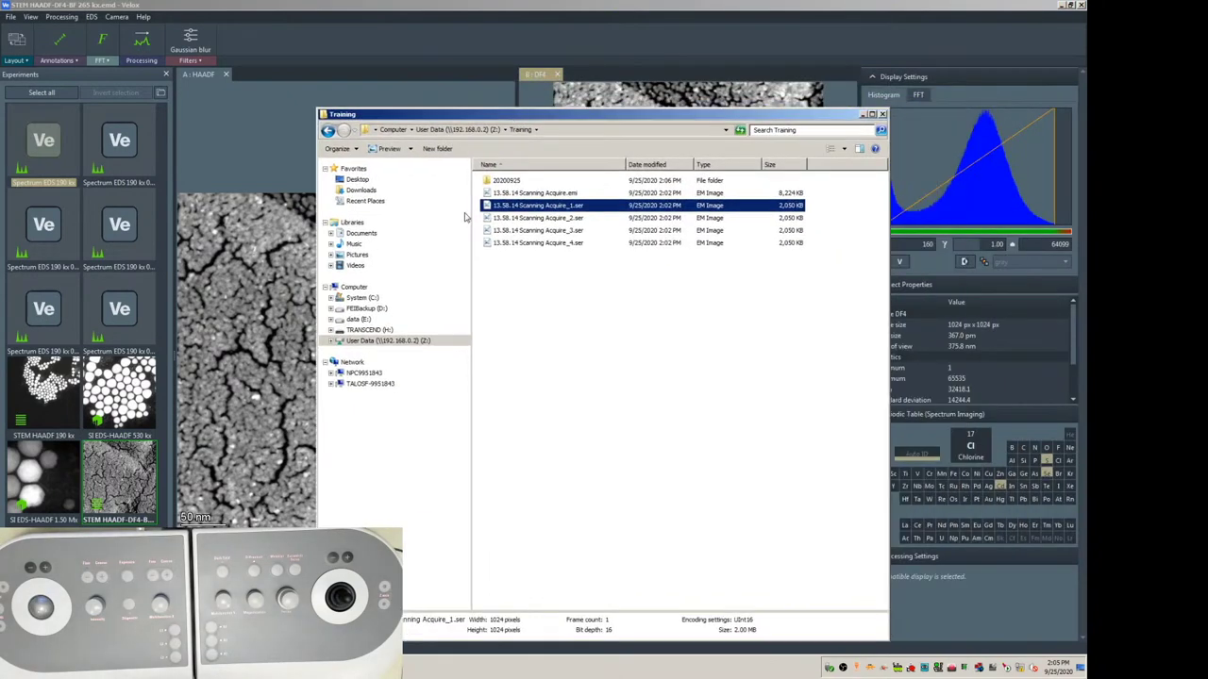
double_click(508, 180)
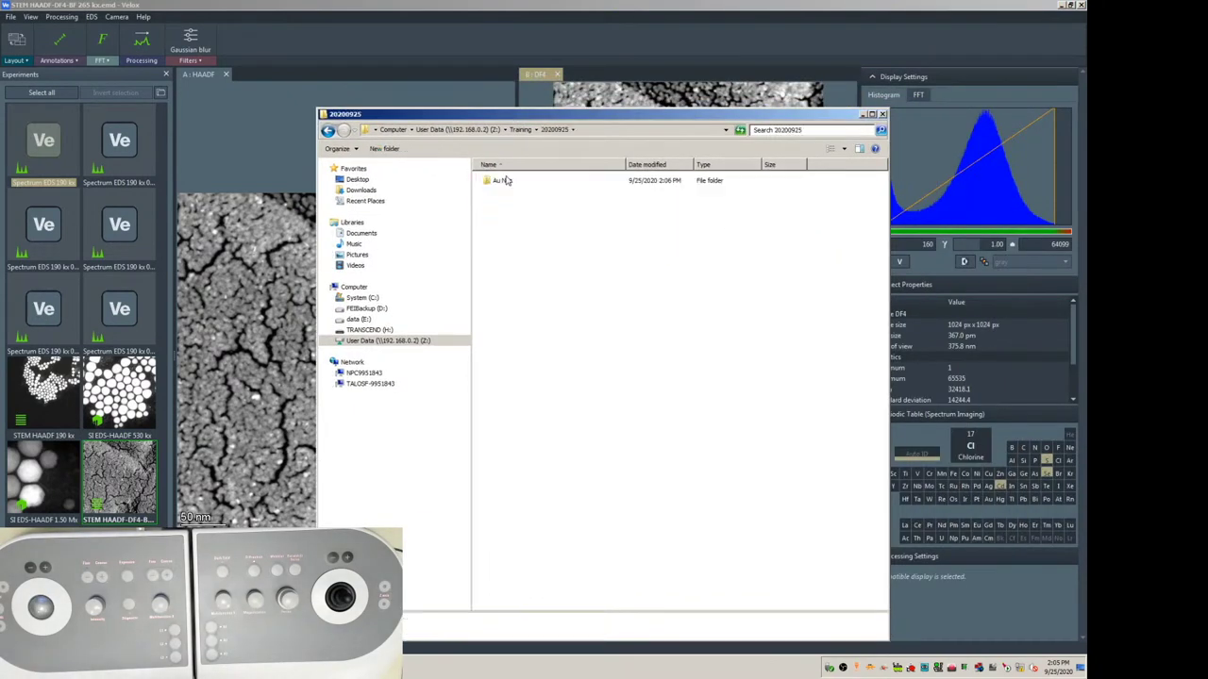
left_click(508, 185)
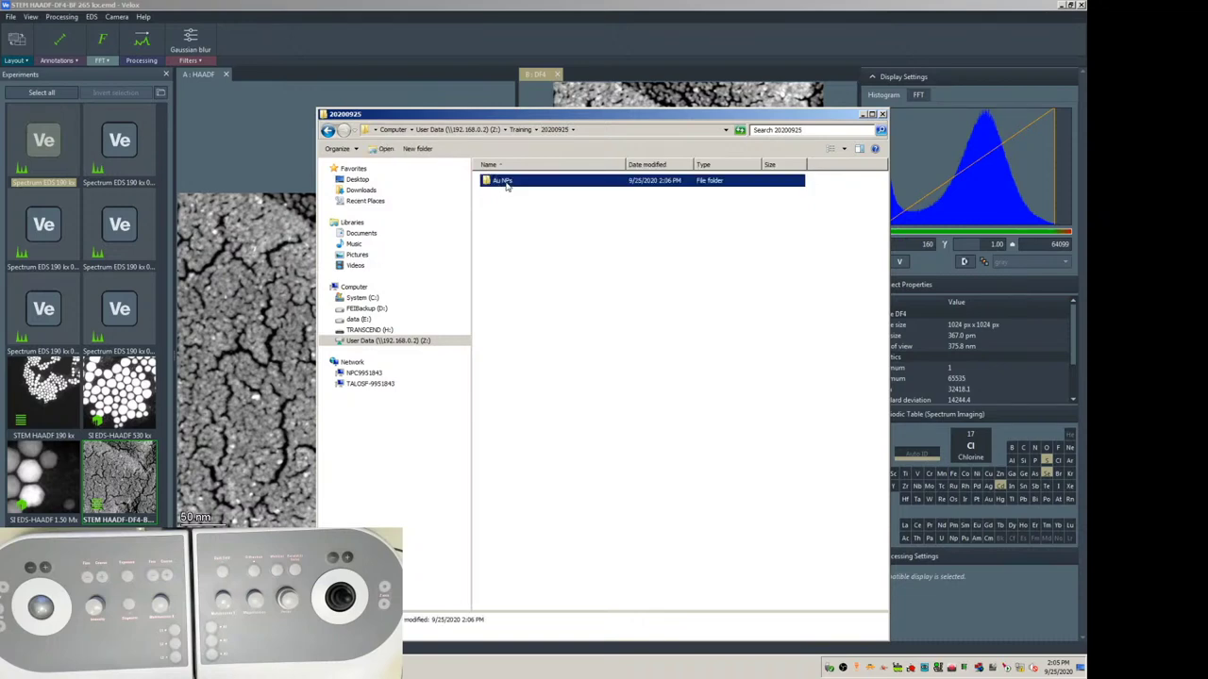
double_click(528, 186)
left_click(557, 183)
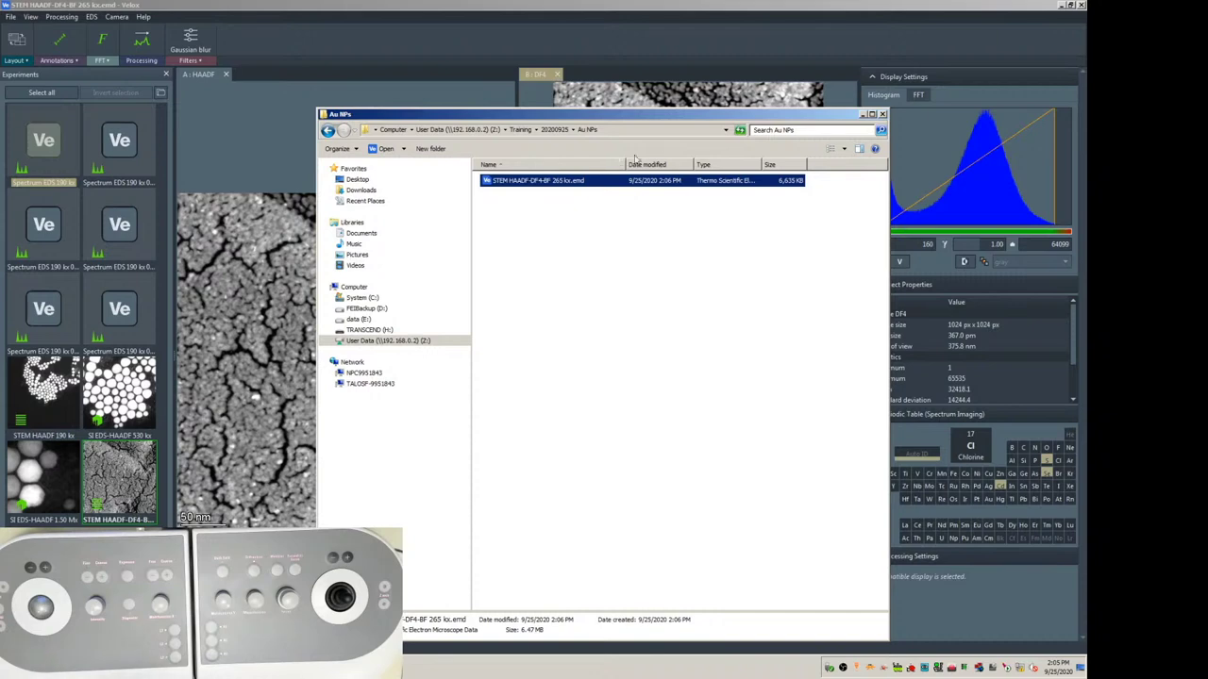
left_click(862, 114)
left_click(457, 606)
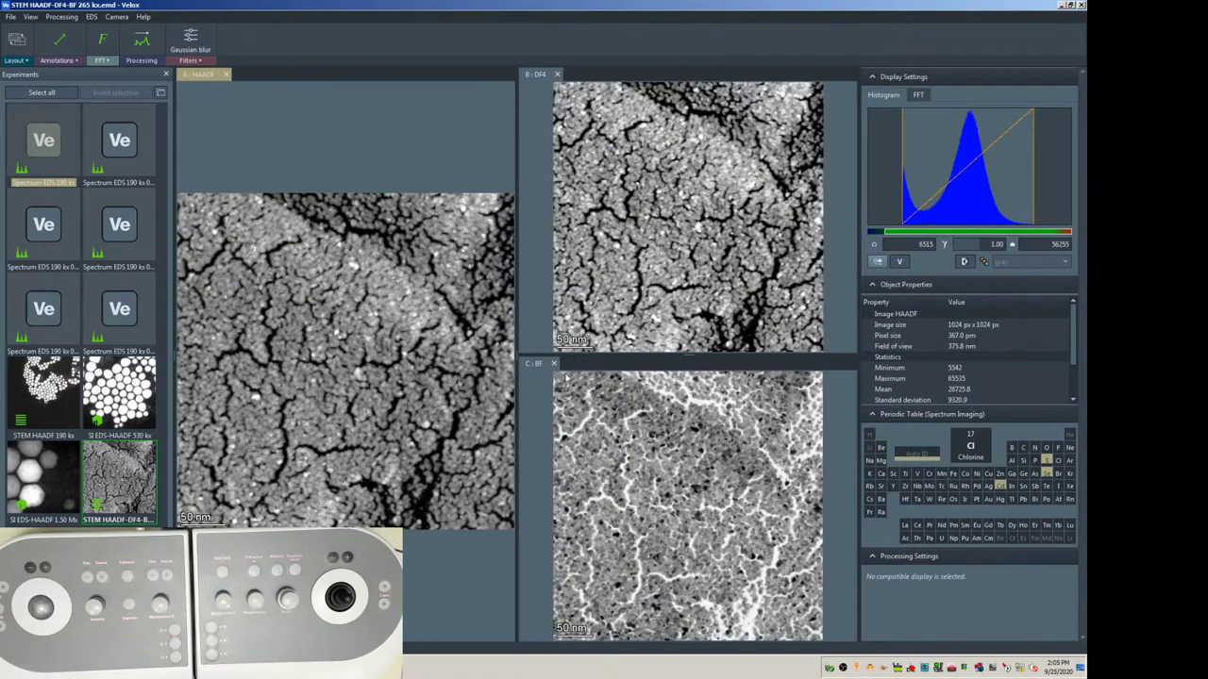
Review the export file formats available for the HAADF image, and cancel the export.
right_click(664, 179)
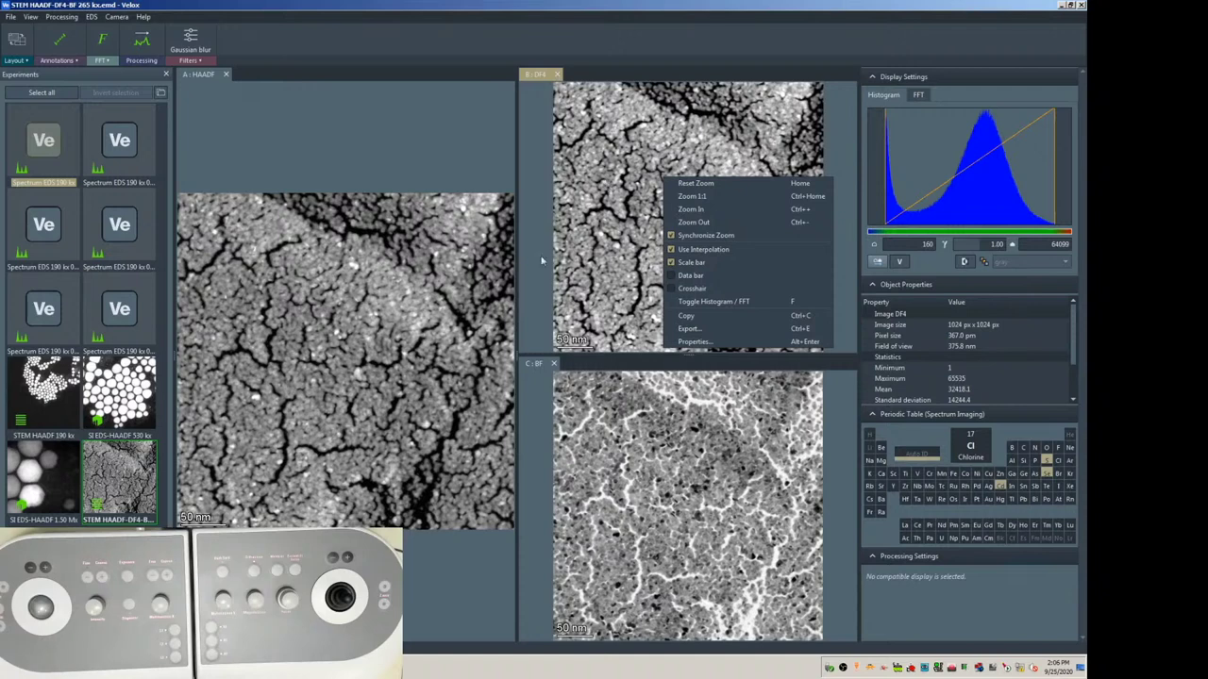
right_click(401, 282)
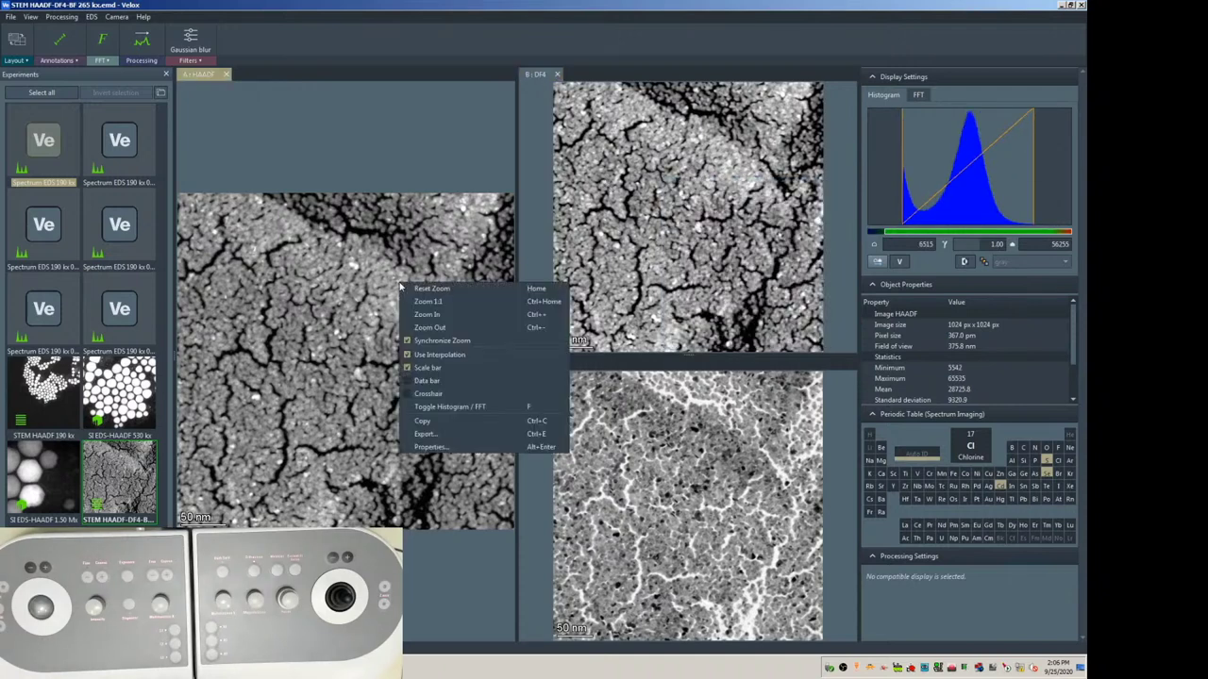
left_click(425, 436)
left_click_drag(574, 274, 573, 236)
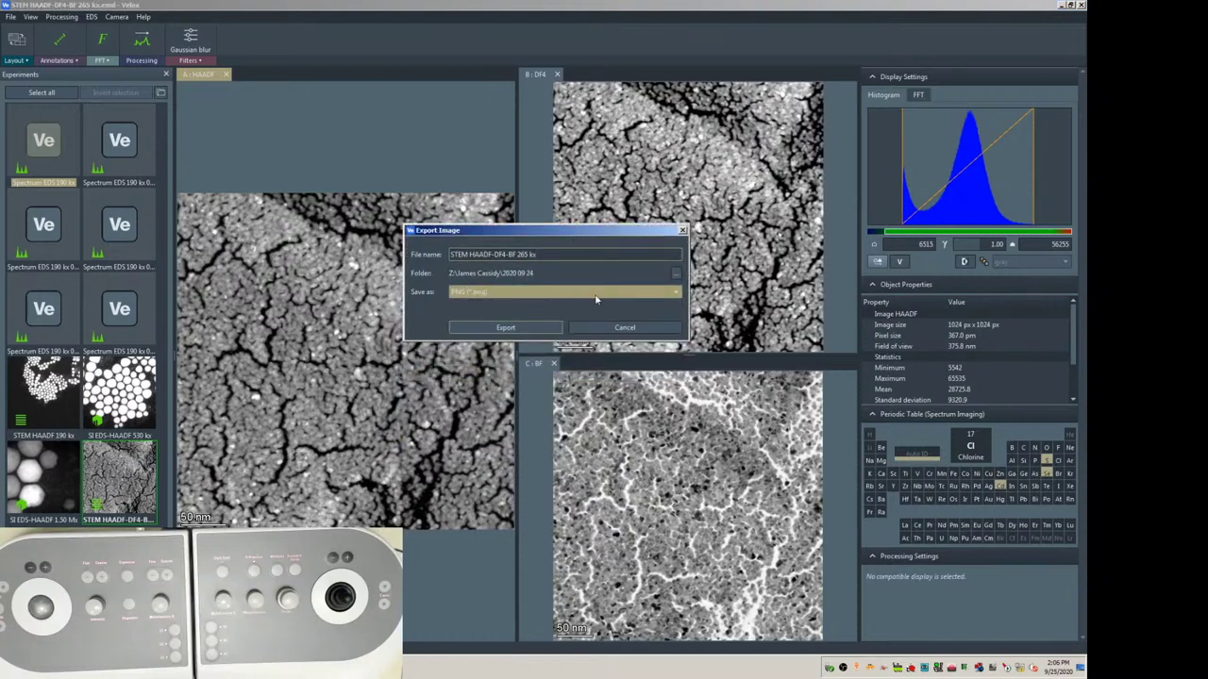
left_click(519, 295)
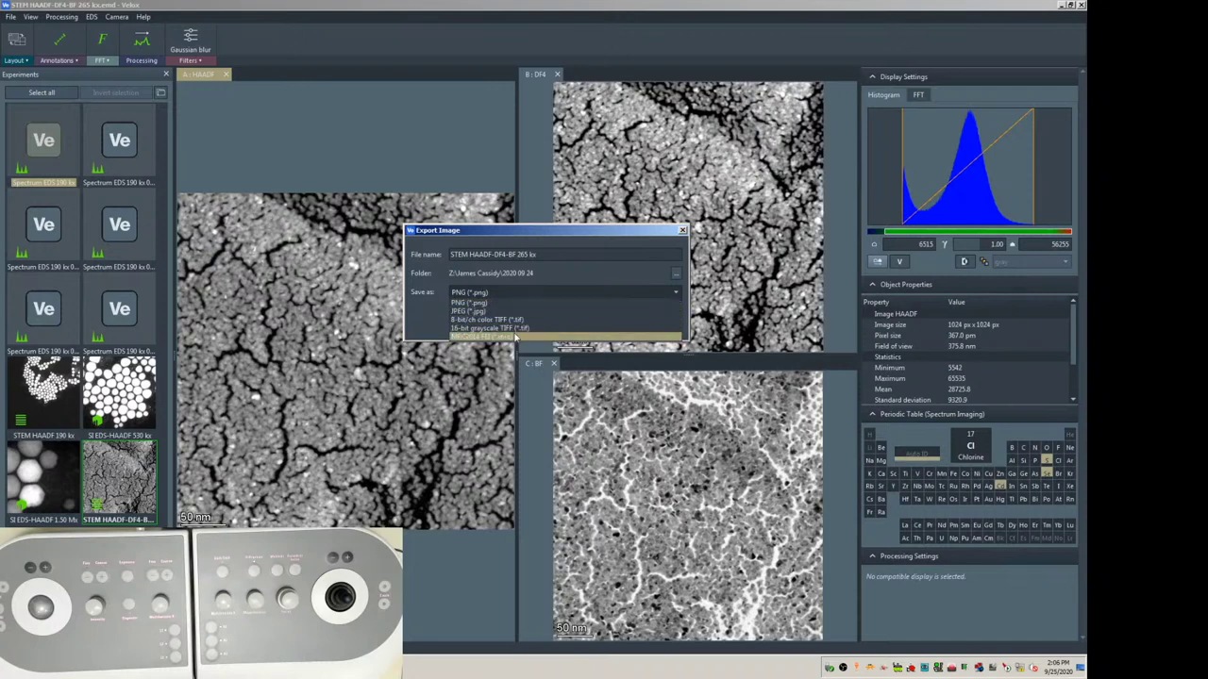
left_click(602, 255)
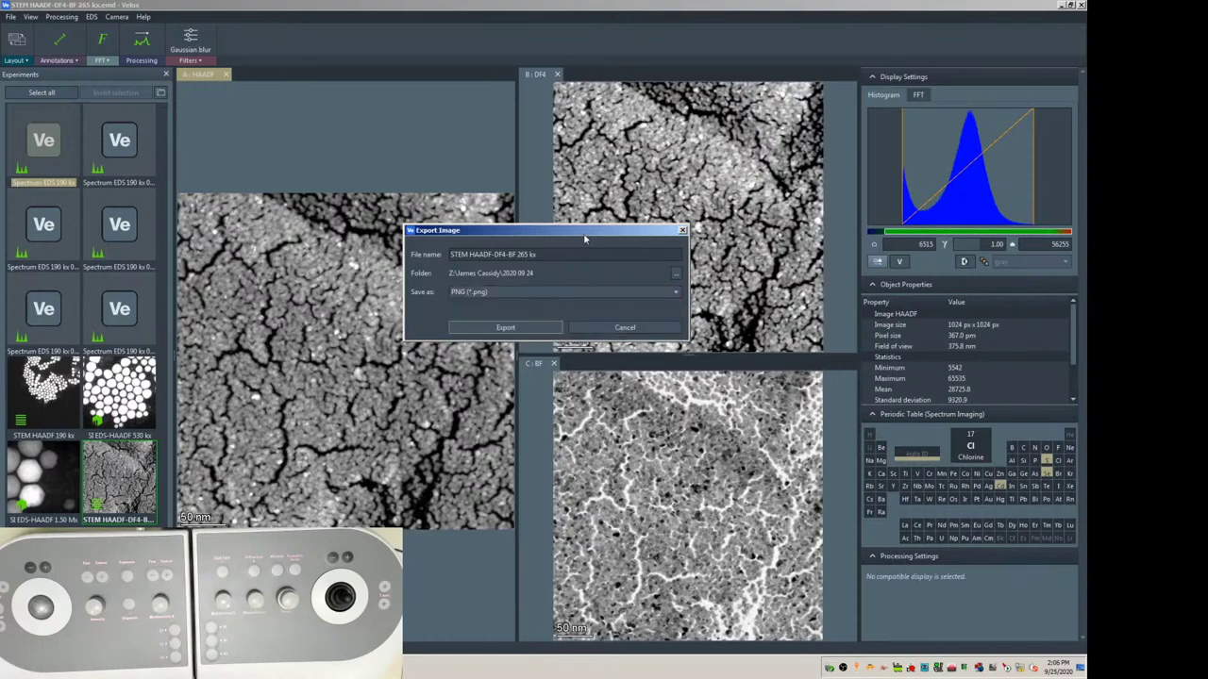
left_click(632, 331)
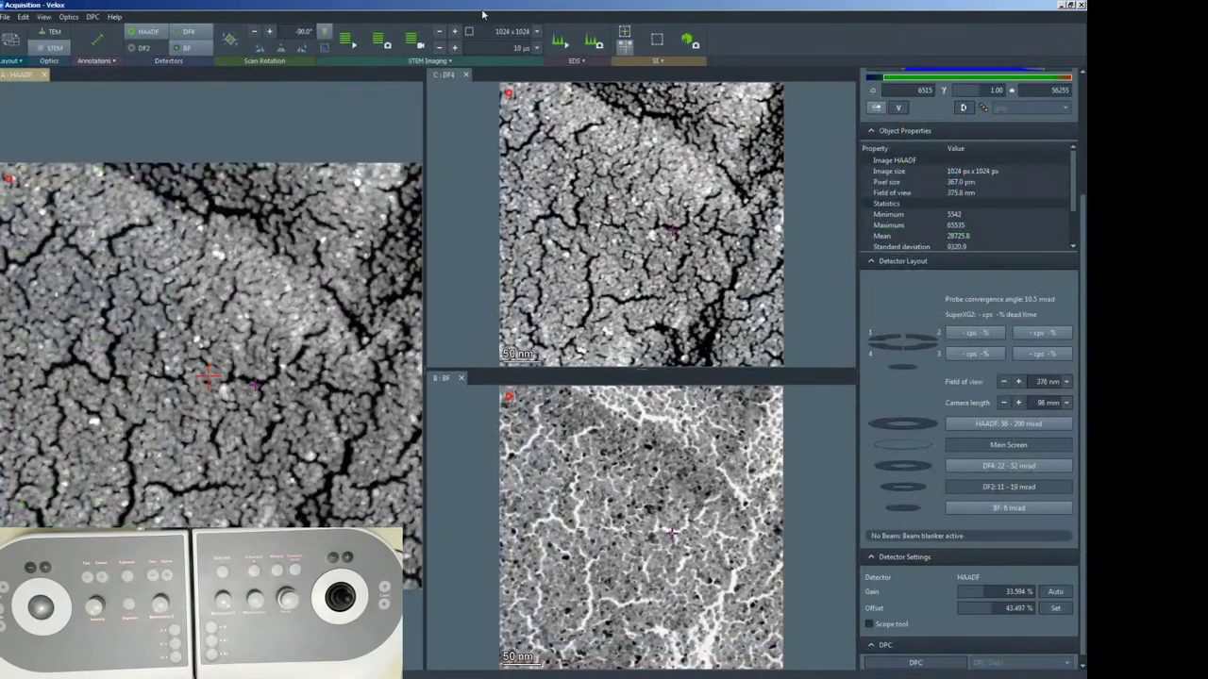
Start the live STEM scan from the acquisition window and check the spectrum imaging (SI) acquisition settings.
left_click(348, 38)
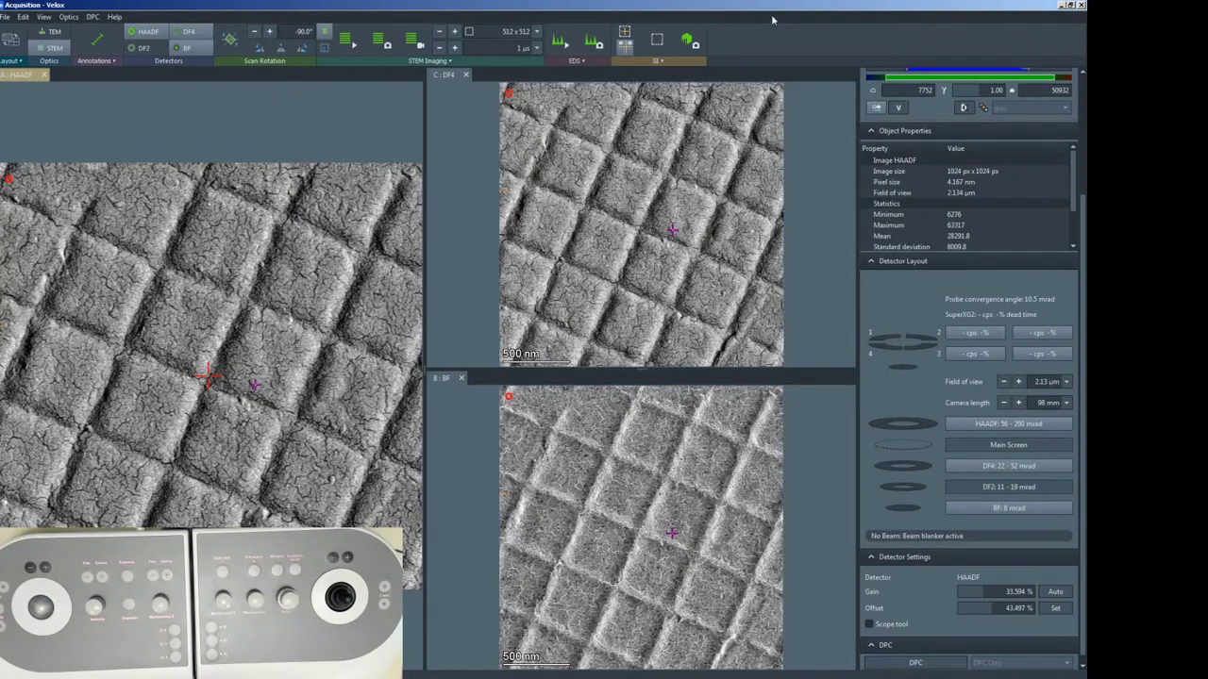
left_click(661, 62)
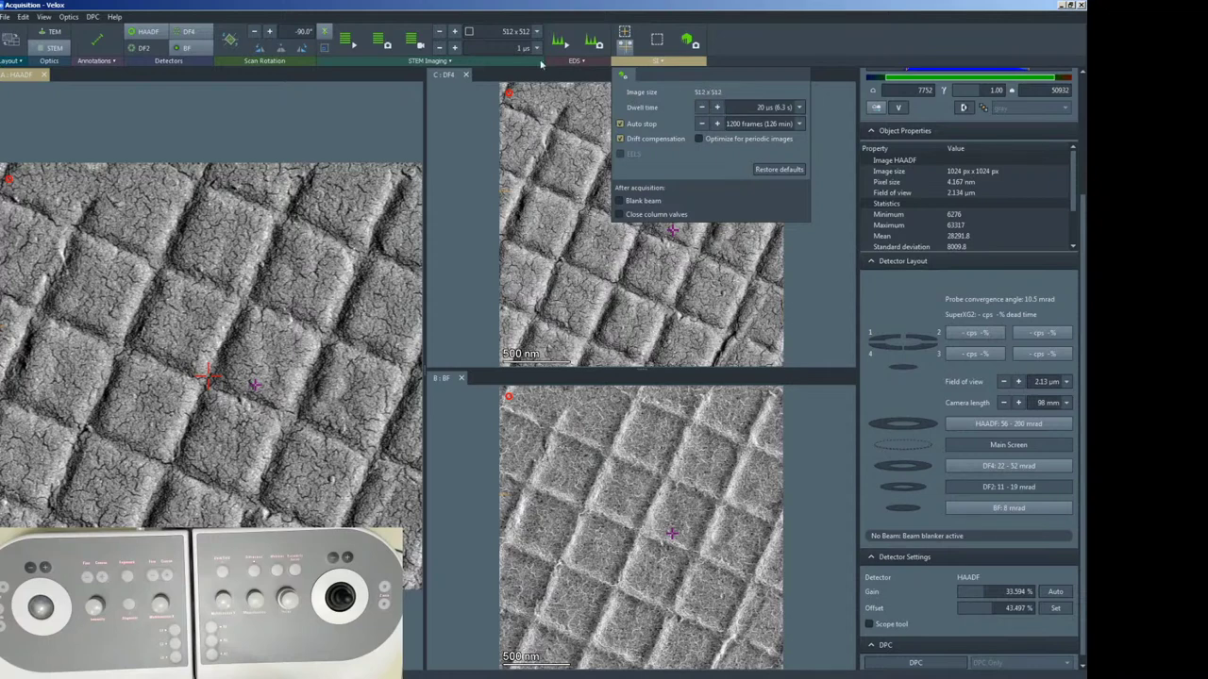
left_click(520, 6)
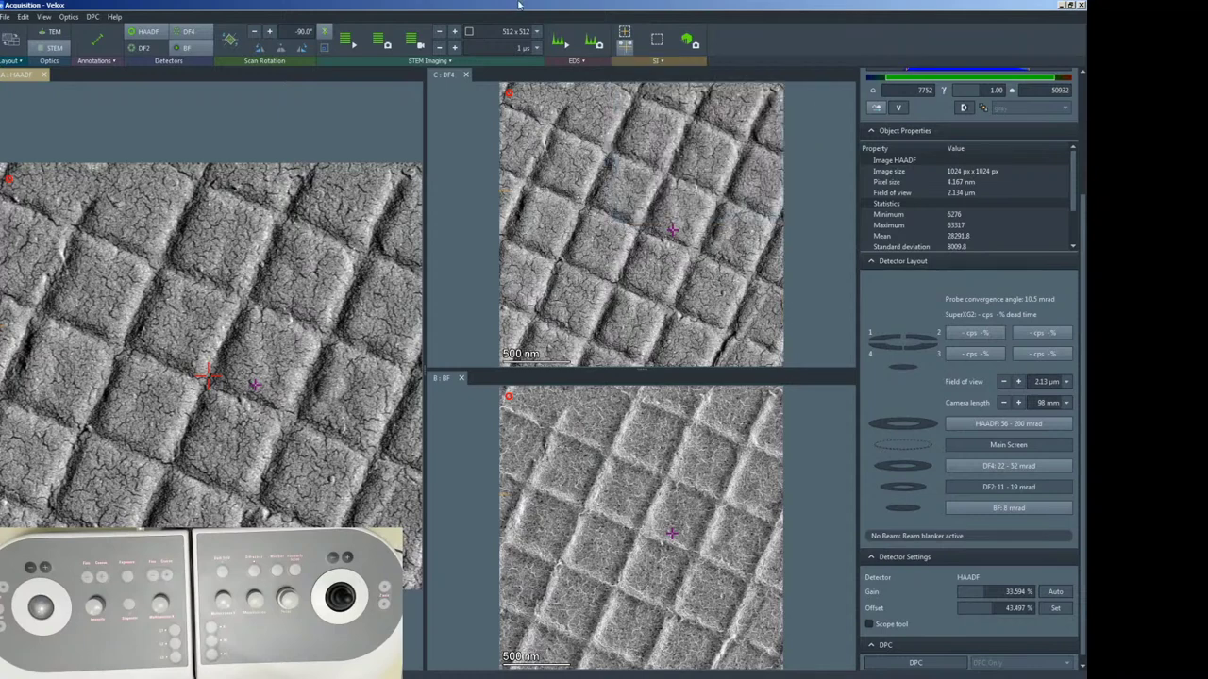
Run the live scan at a 1024 x 1024 frame size and check the resulting SI frame time.
left_click(348, 39)
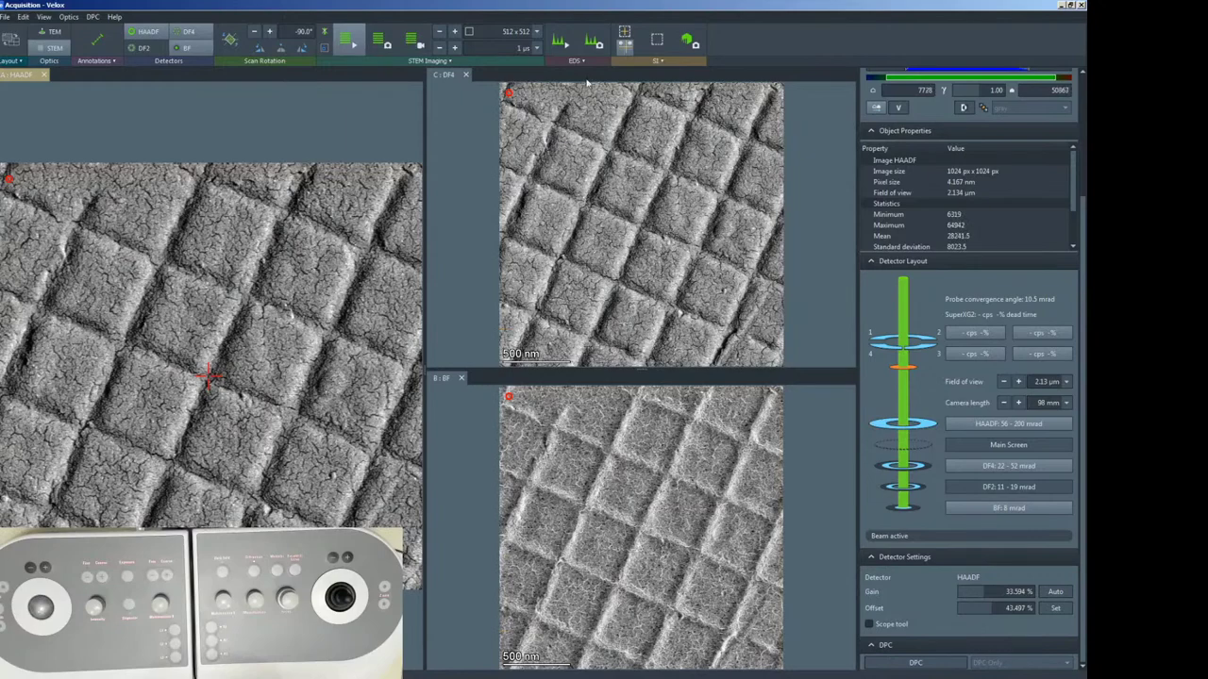
left_click(535, 31)
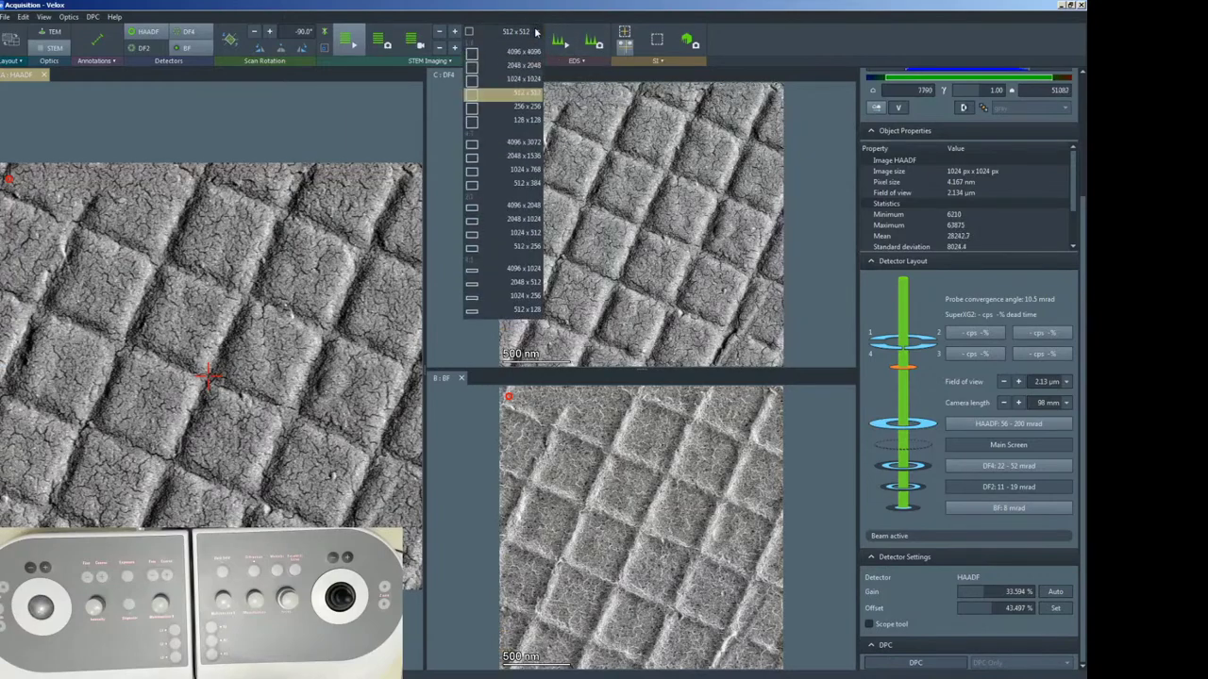
left_click(515, 81)
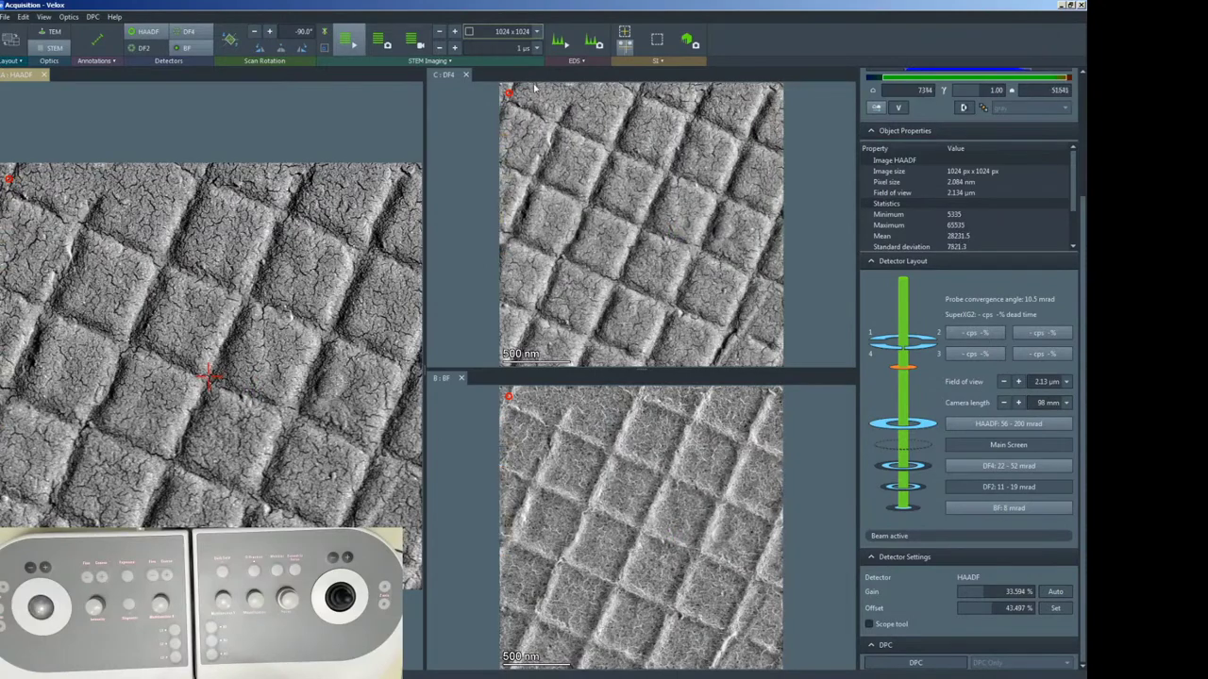
left_click(658, 60)
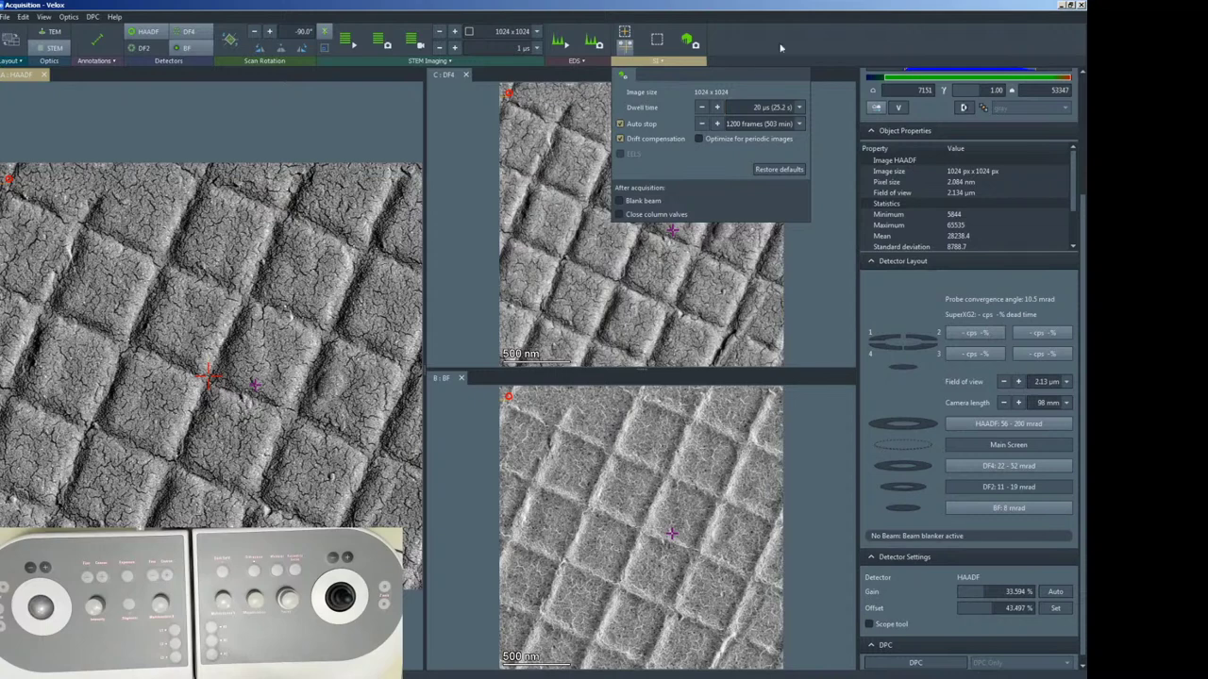
Set the frame size to 512 x 512 and restart the live STEM scan.
left_click(537, 32)
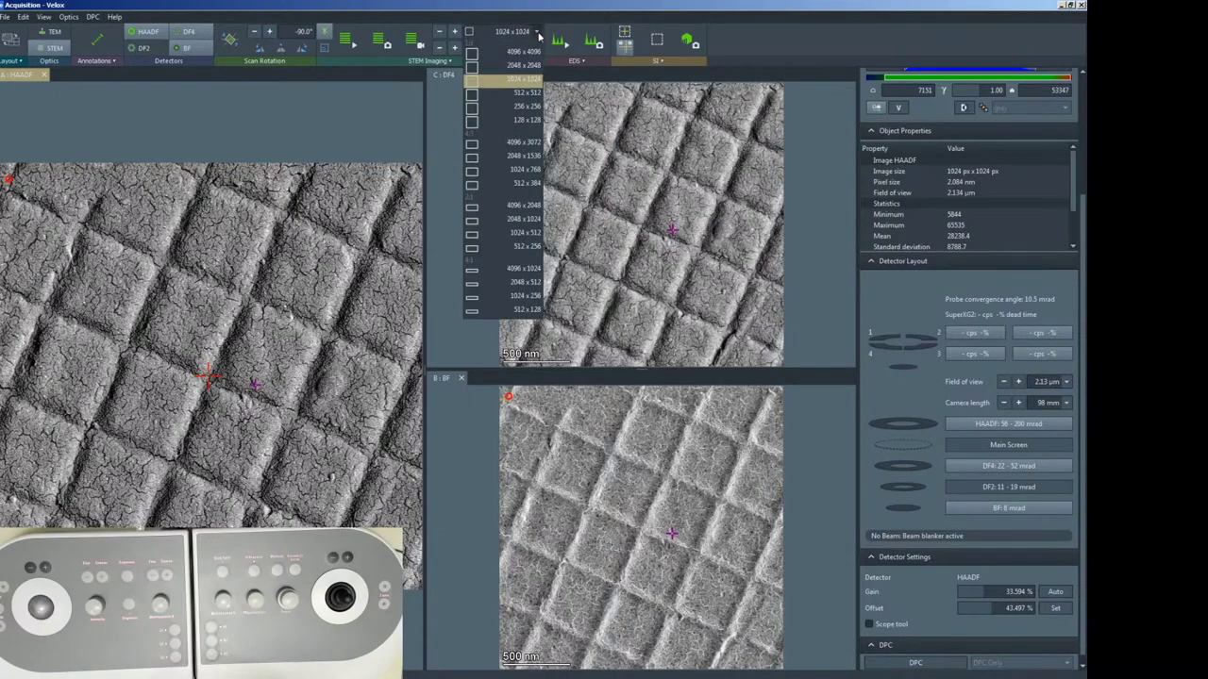
left_click(526, 98)
left_click(347, 40)
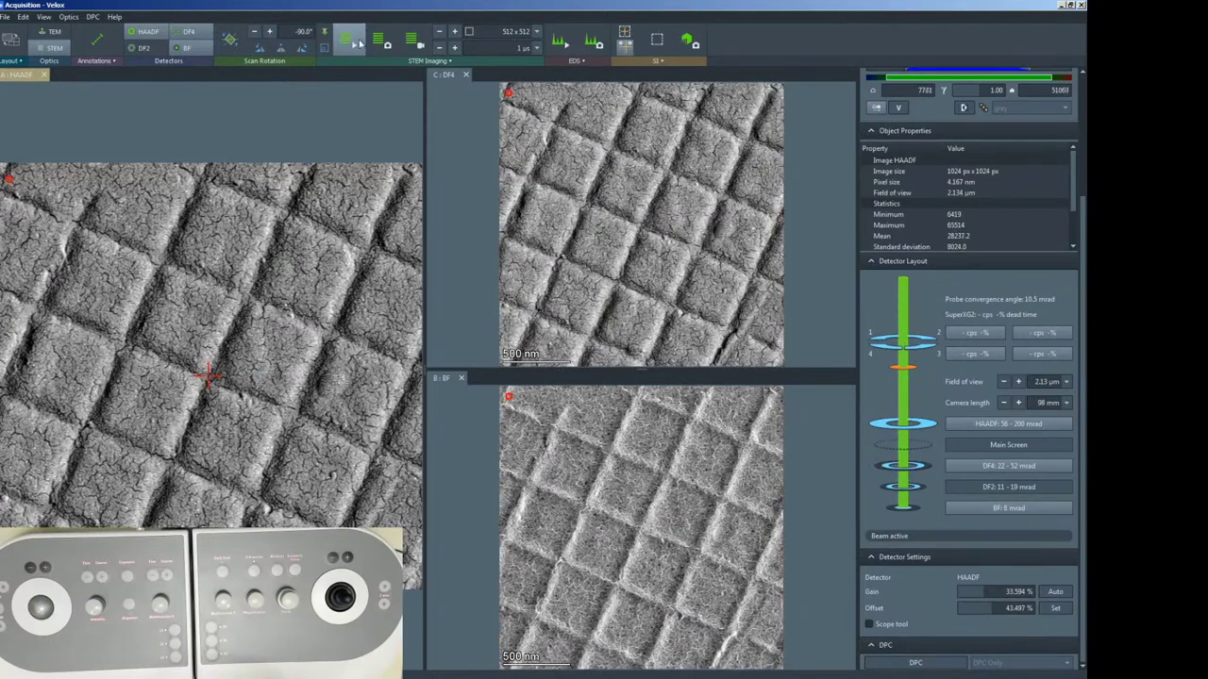
Examine the dwell time choices and their frame times in the SI settings, and dismiss the settings.
left_click(661, 61)
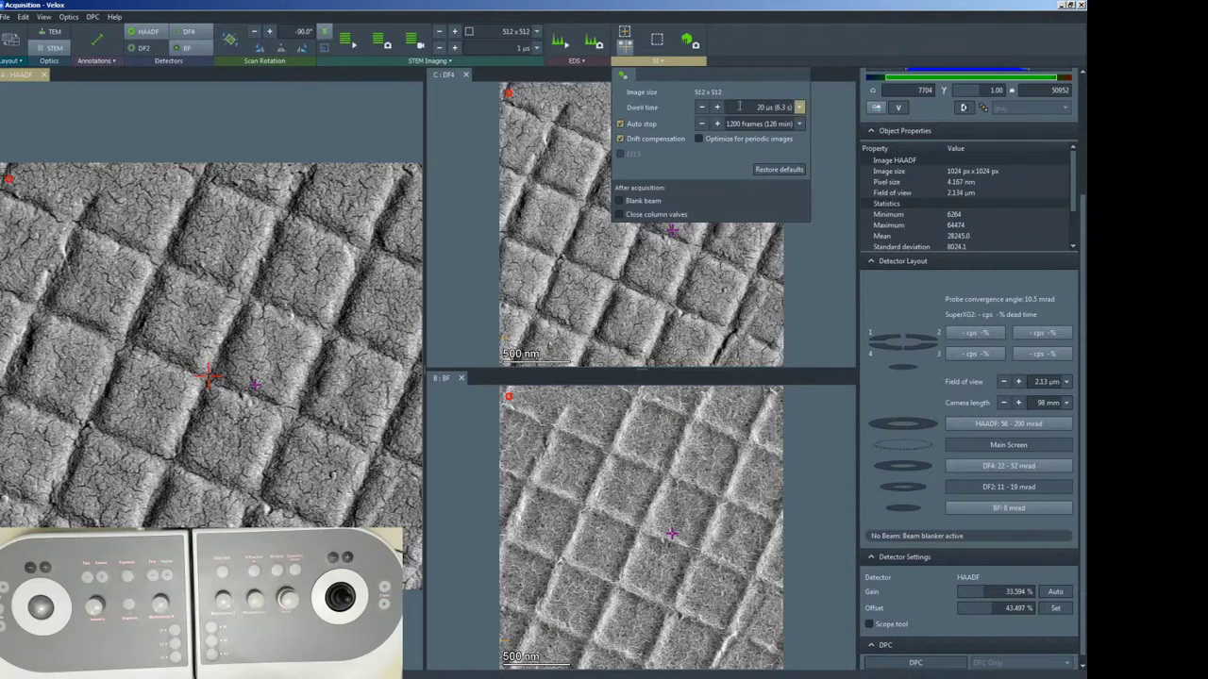
left_click(801, 108)
left_click(801, 108)
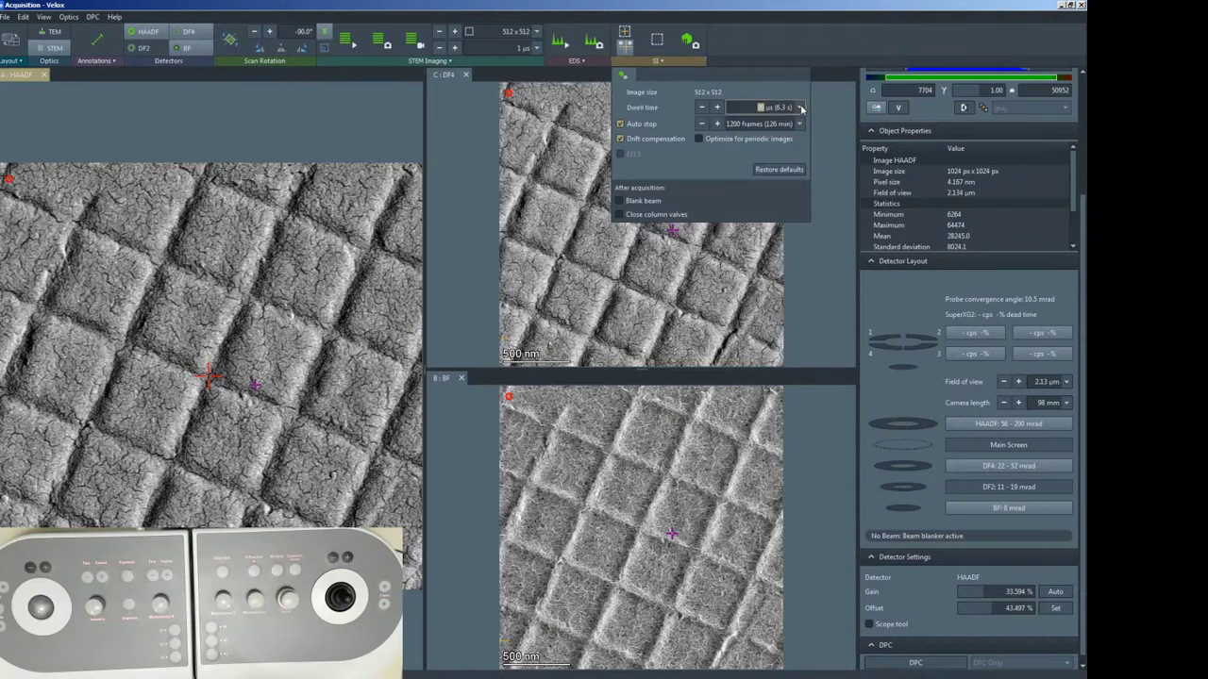
left_click(801, 108)
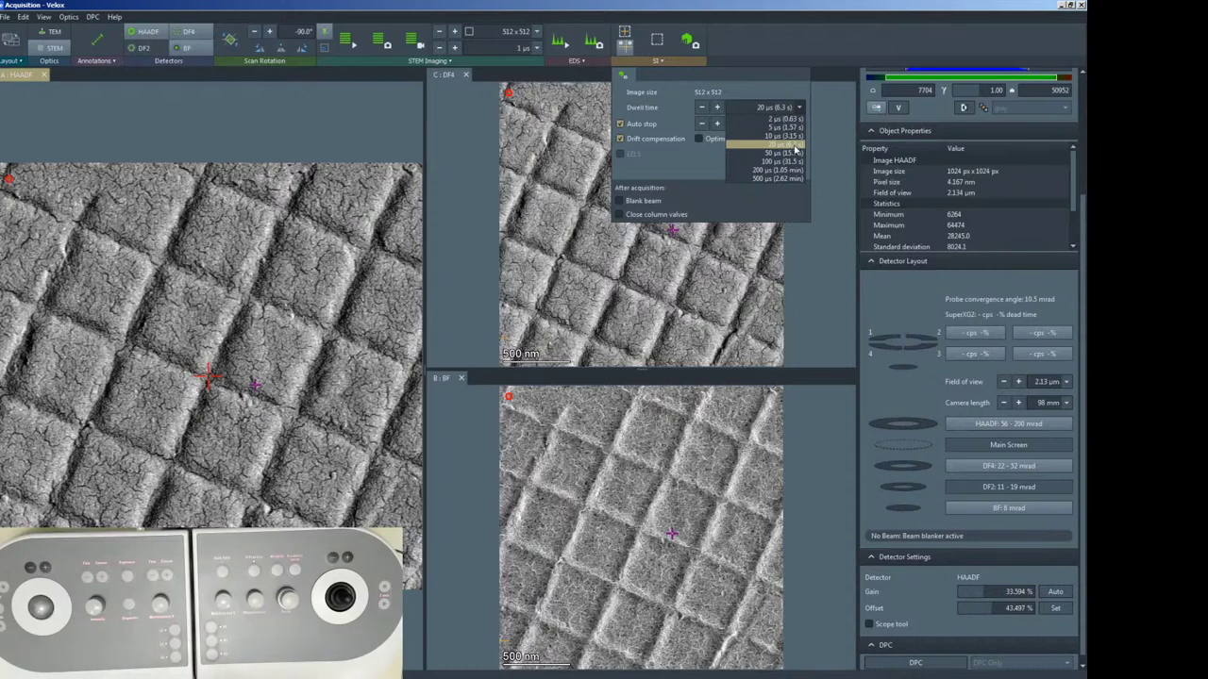
left_click(790, 38)
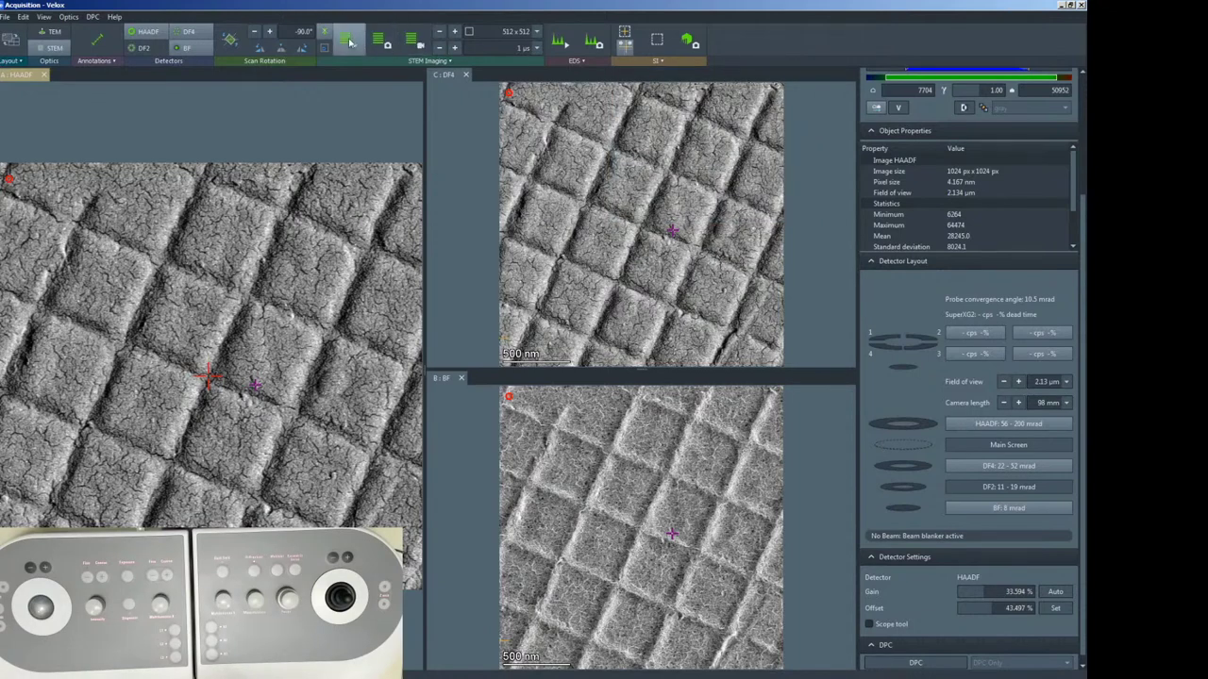
Run the live scan briefly, review the SI dwell time options again, and select the DF4 image.
left_click(349, 42)
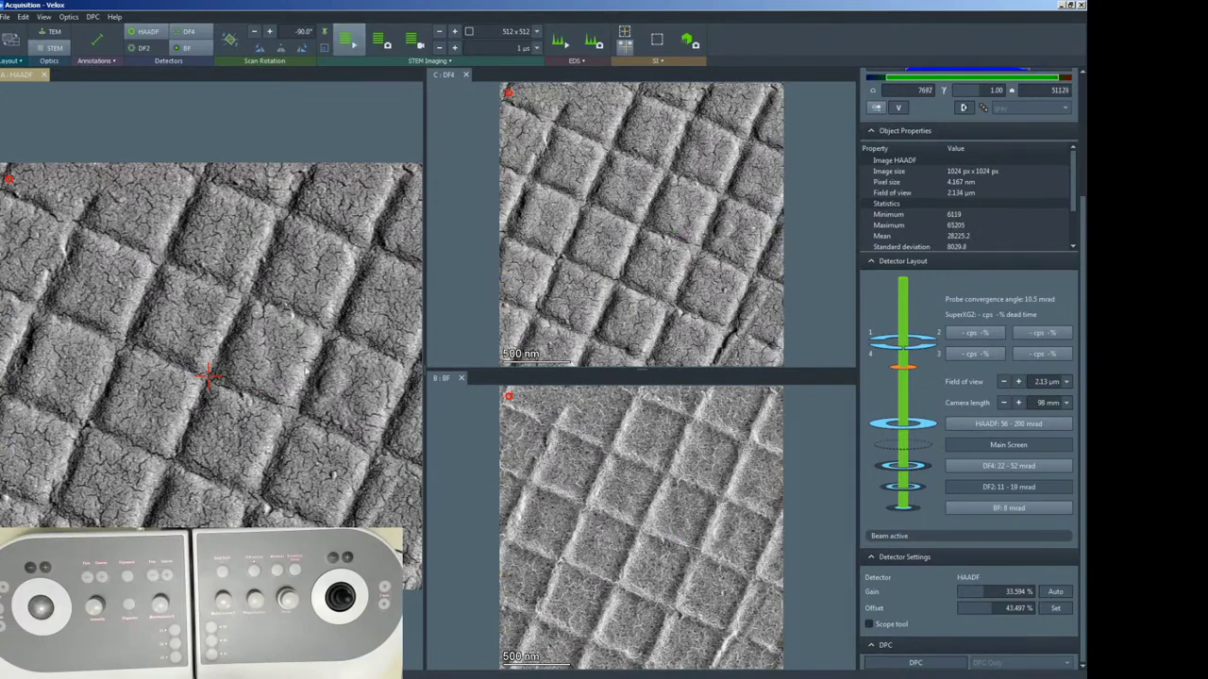
left_click(349, 42)
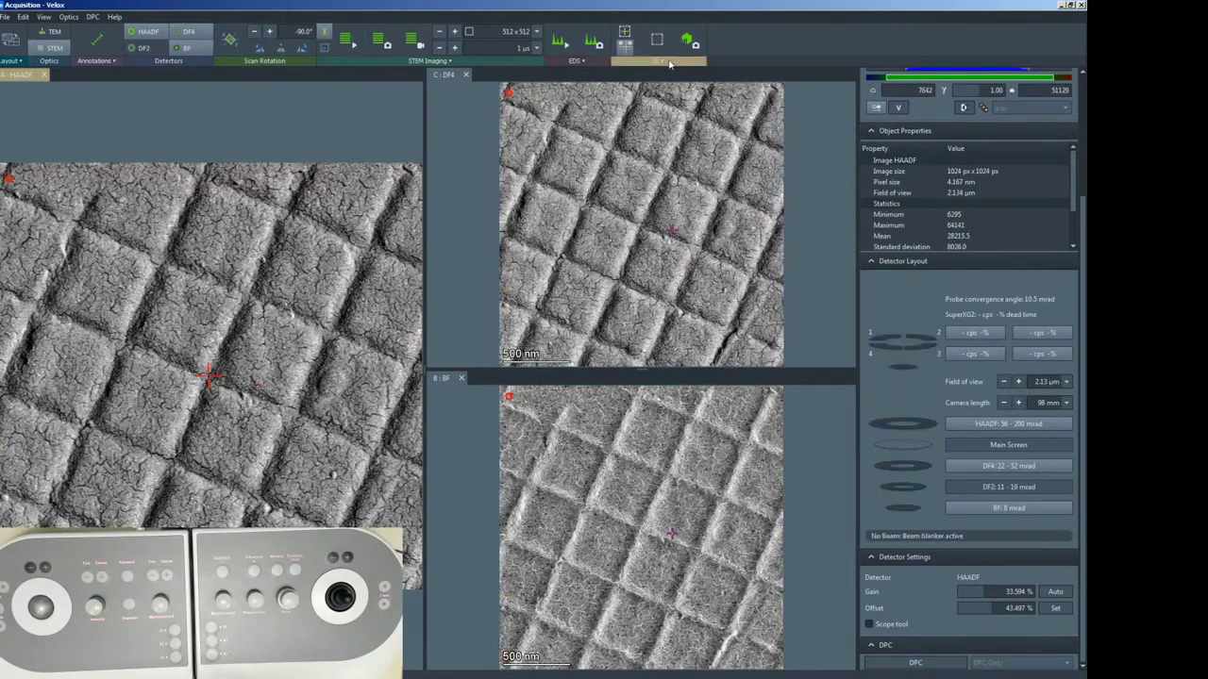
left_click(670, 63)
left_click(799, 108)
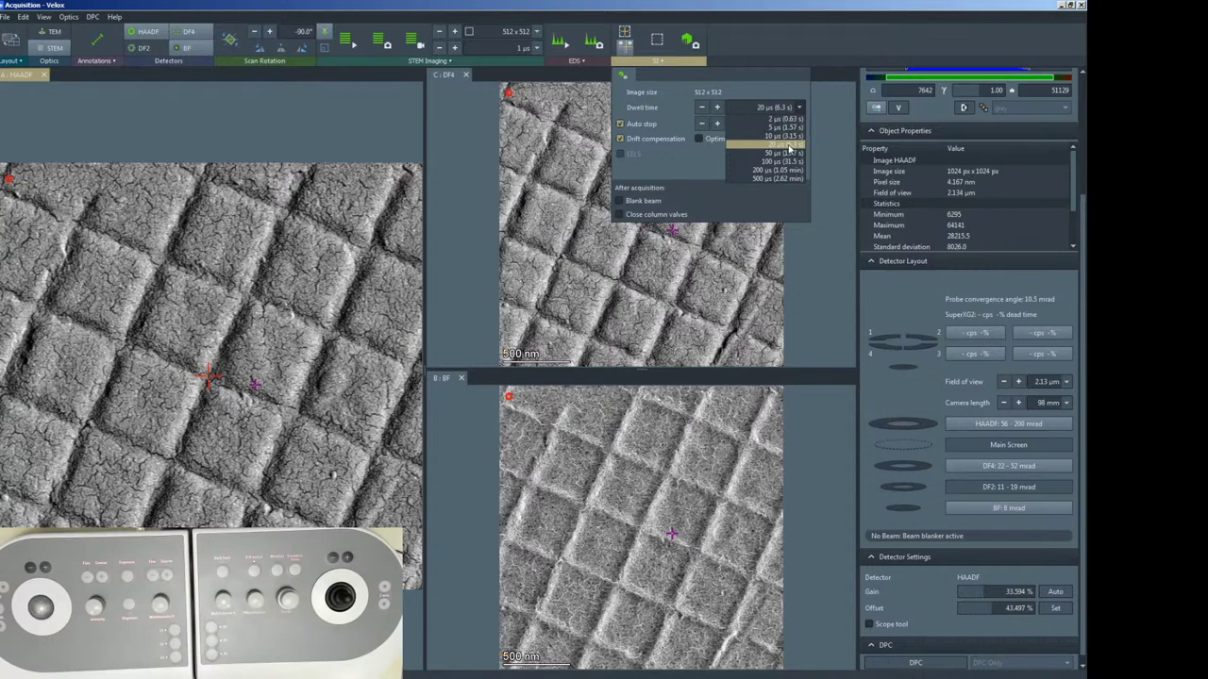
left_click(803, 33)
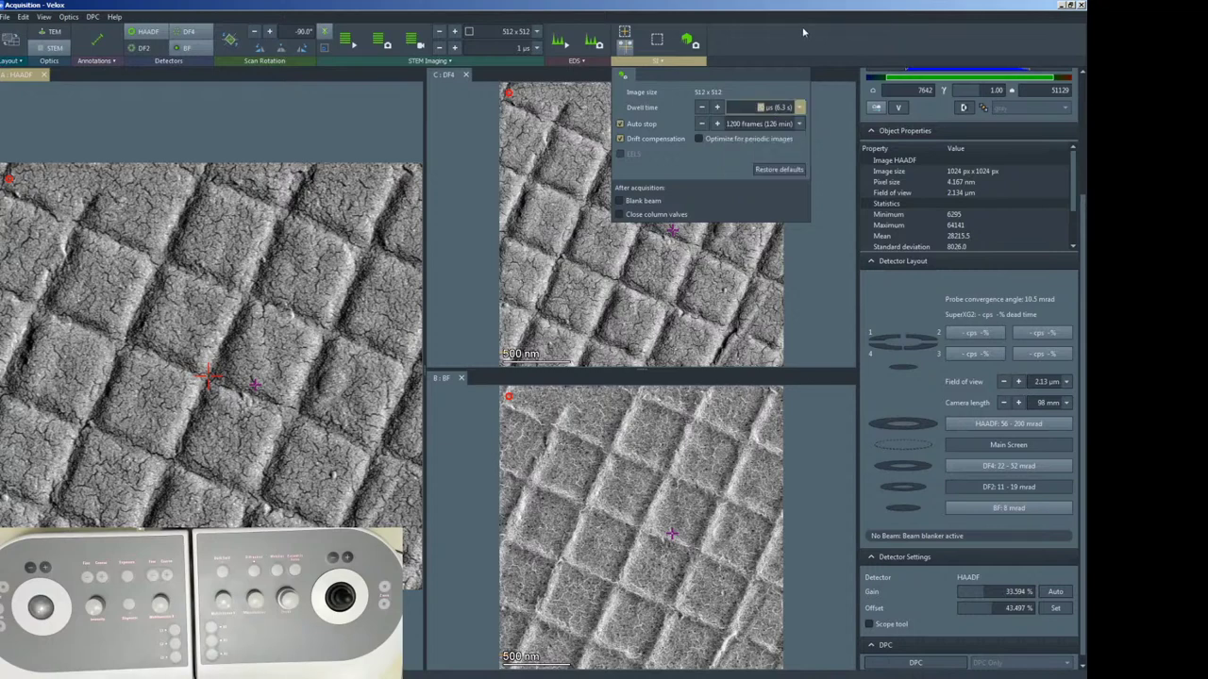
left_click(798, 107)
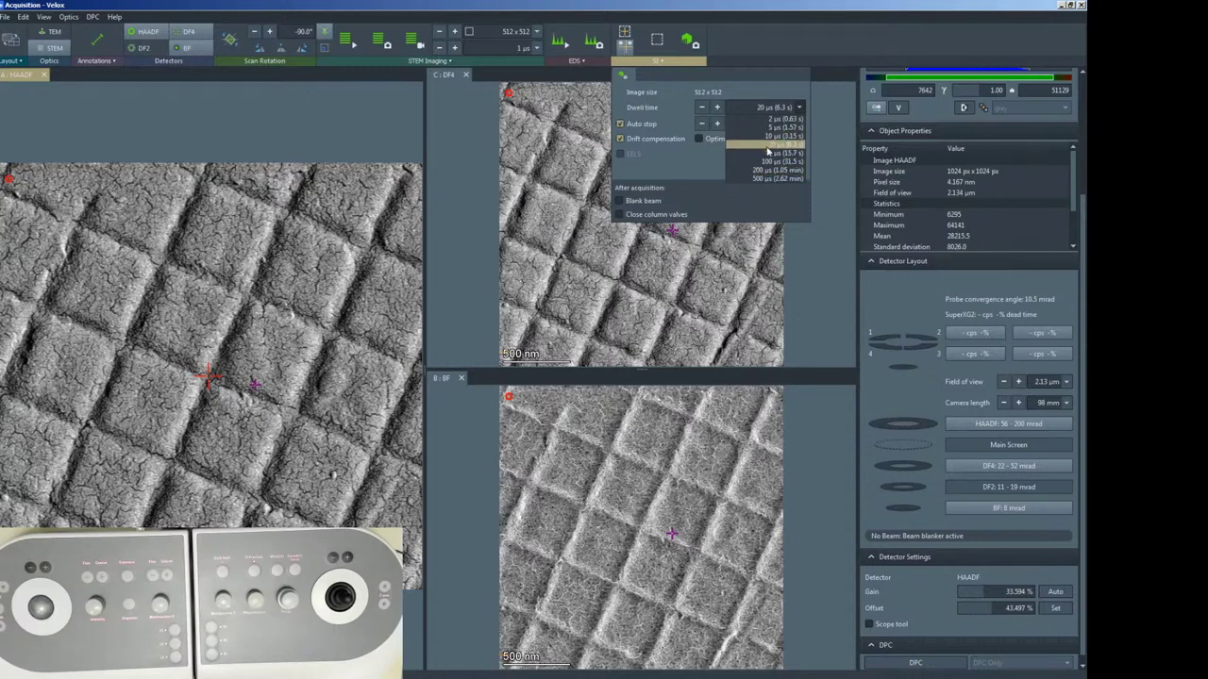
left_click(777, 36)
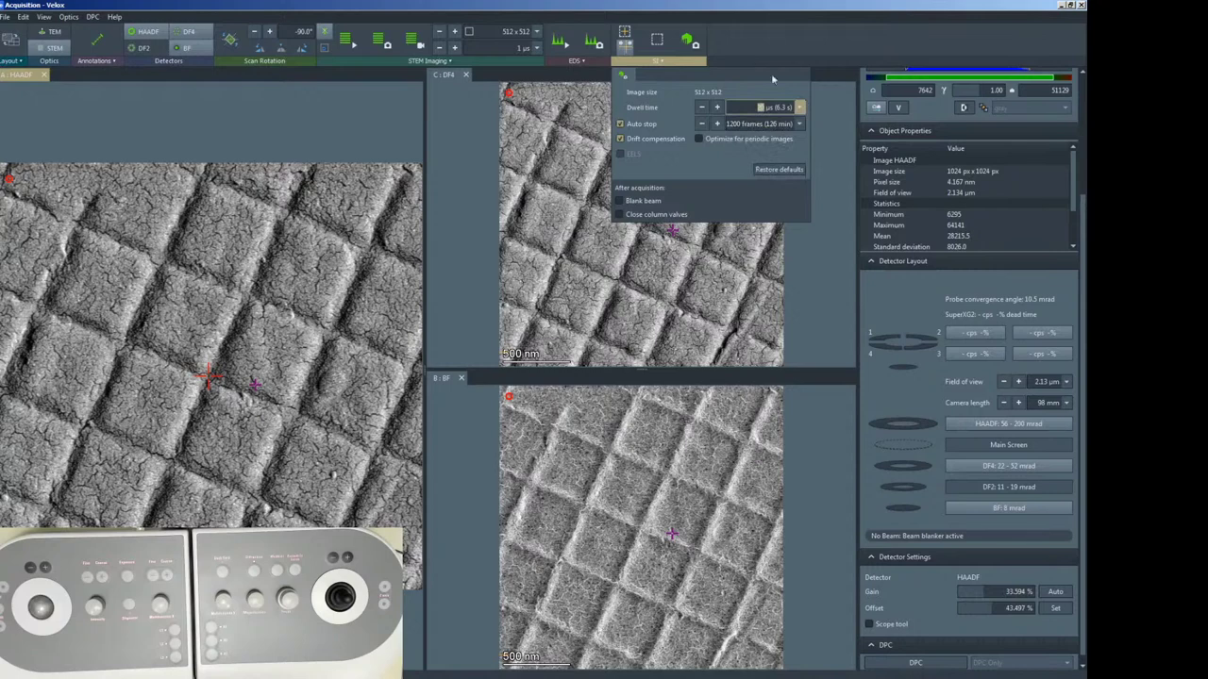
left_click(559, 109)
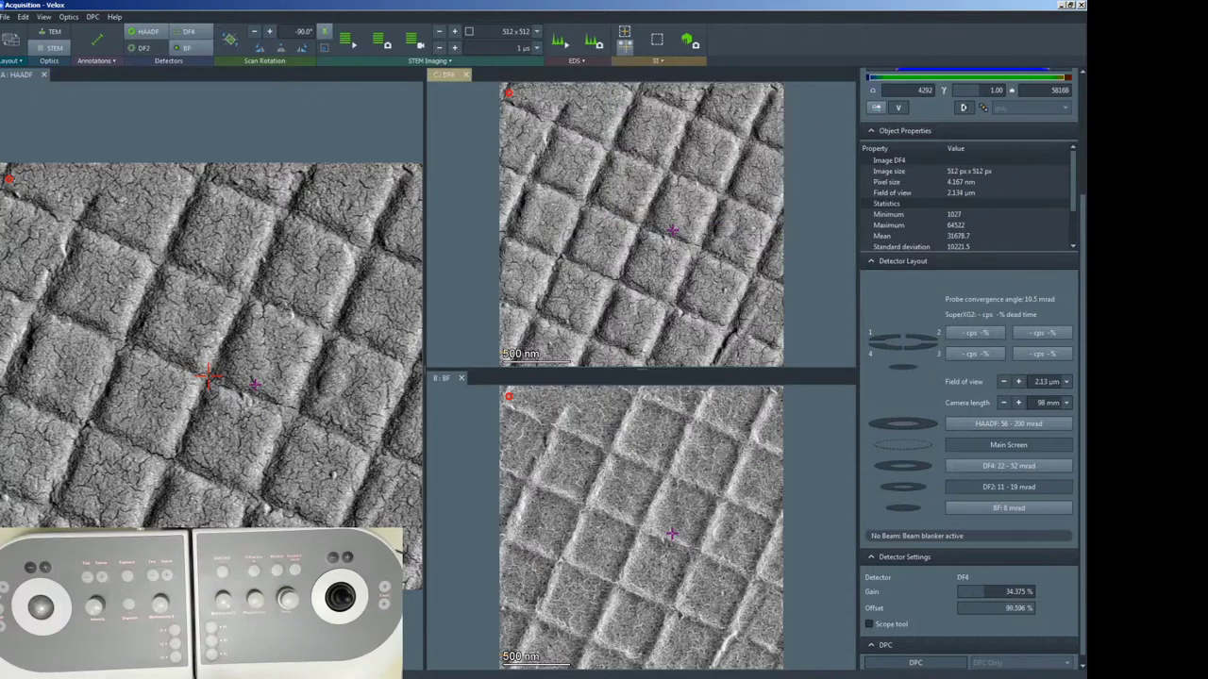
Run the live scan briefly, compare the SI dwell time options, and select a dwell time of 20 µs.
left_click(347, 41)
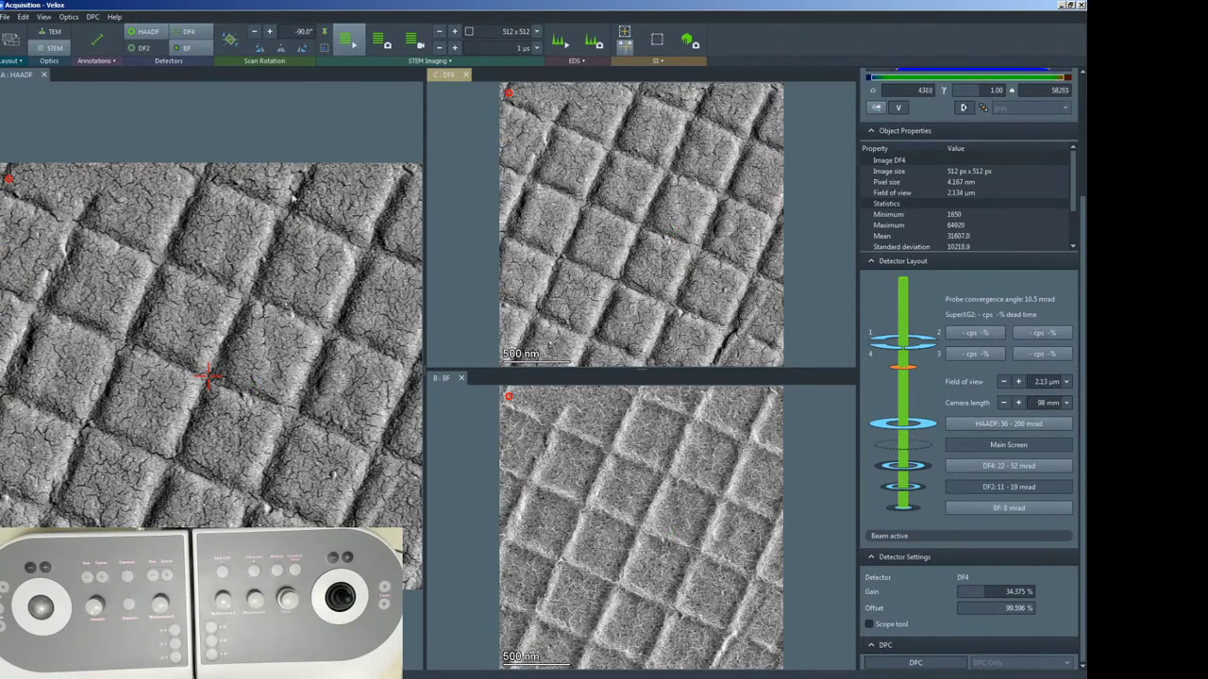
left_click(347, 42)
left_click(658, 60)
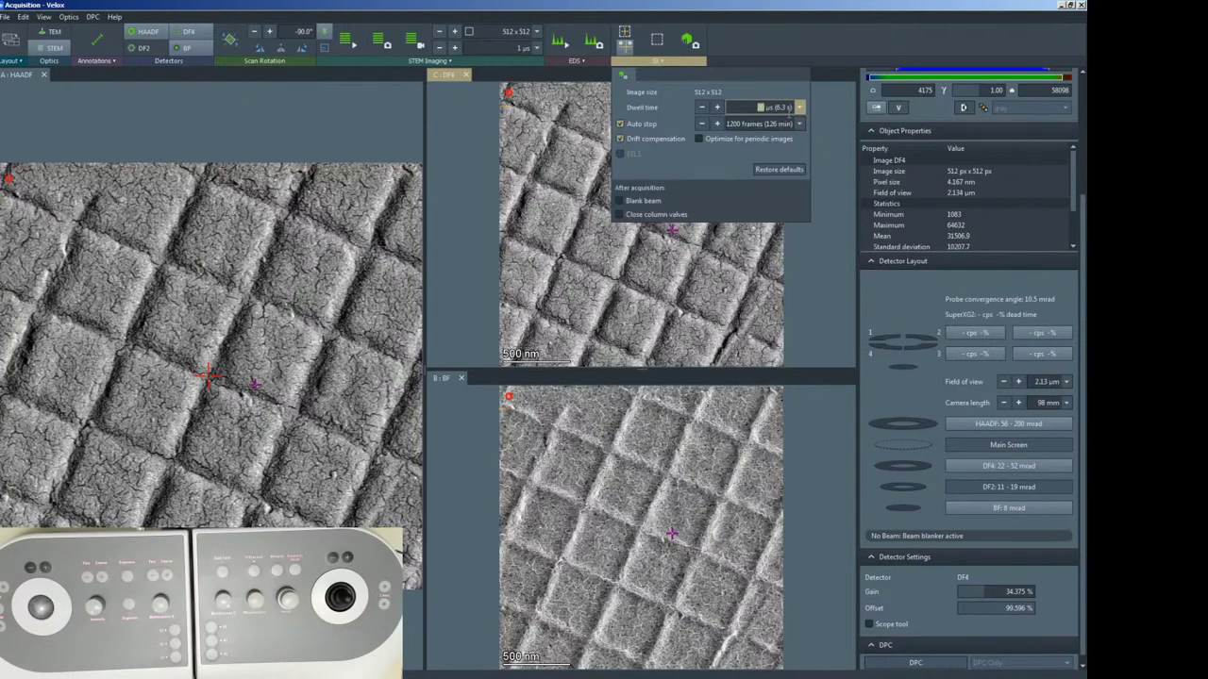
left_click(801, 108)
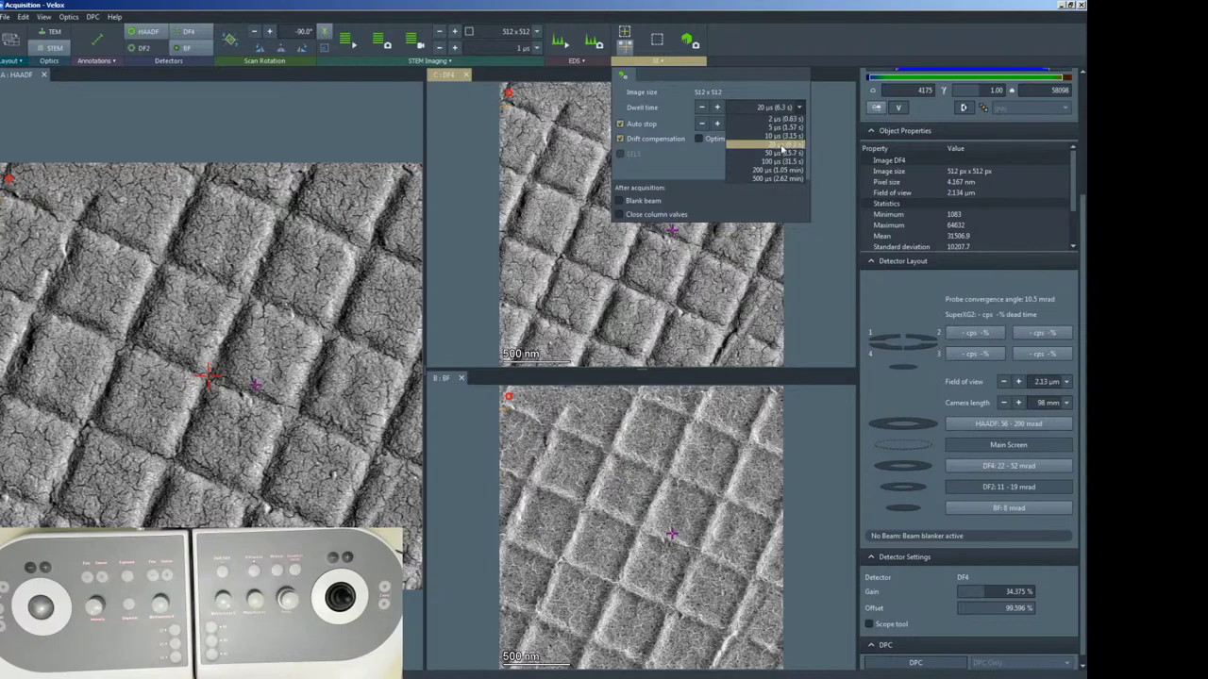
left_click(798, 145)
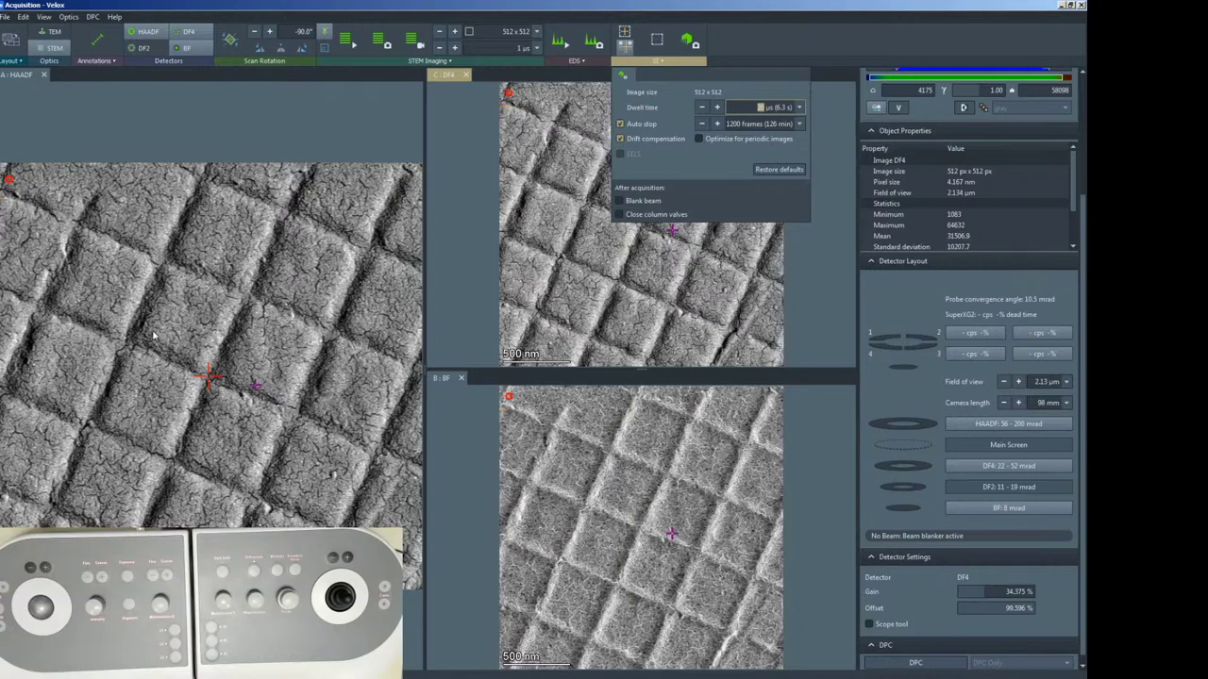
left_click(799, 108)
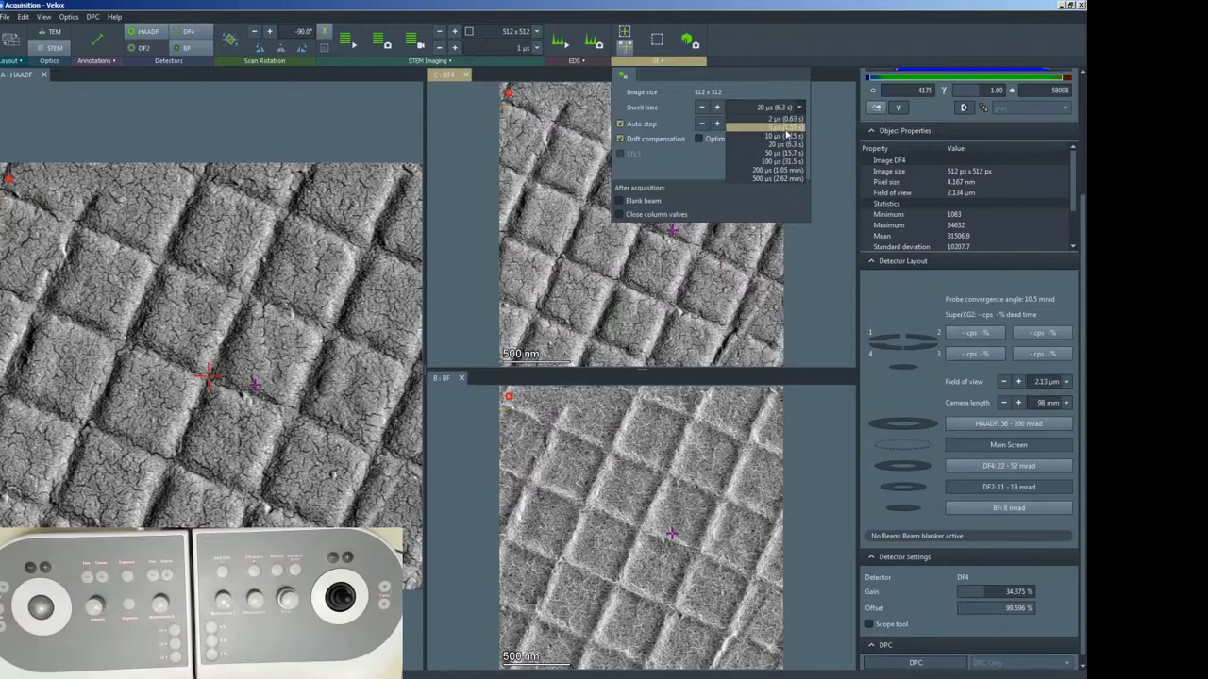
left_click(771, 76)
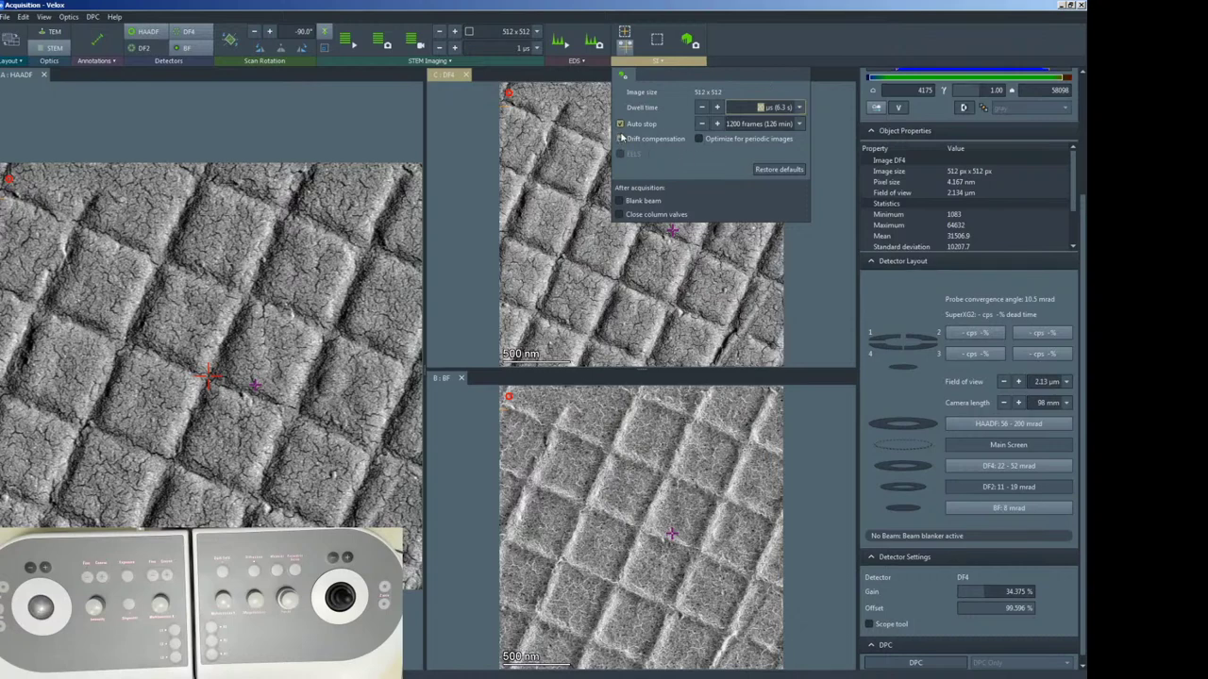
Start the EDS spectrum image acquisition with Auto stop turned off and Drift compensation on in the SI settings.
left_click(620, 139)
left_click(620, 125)
left_click(620, 124)
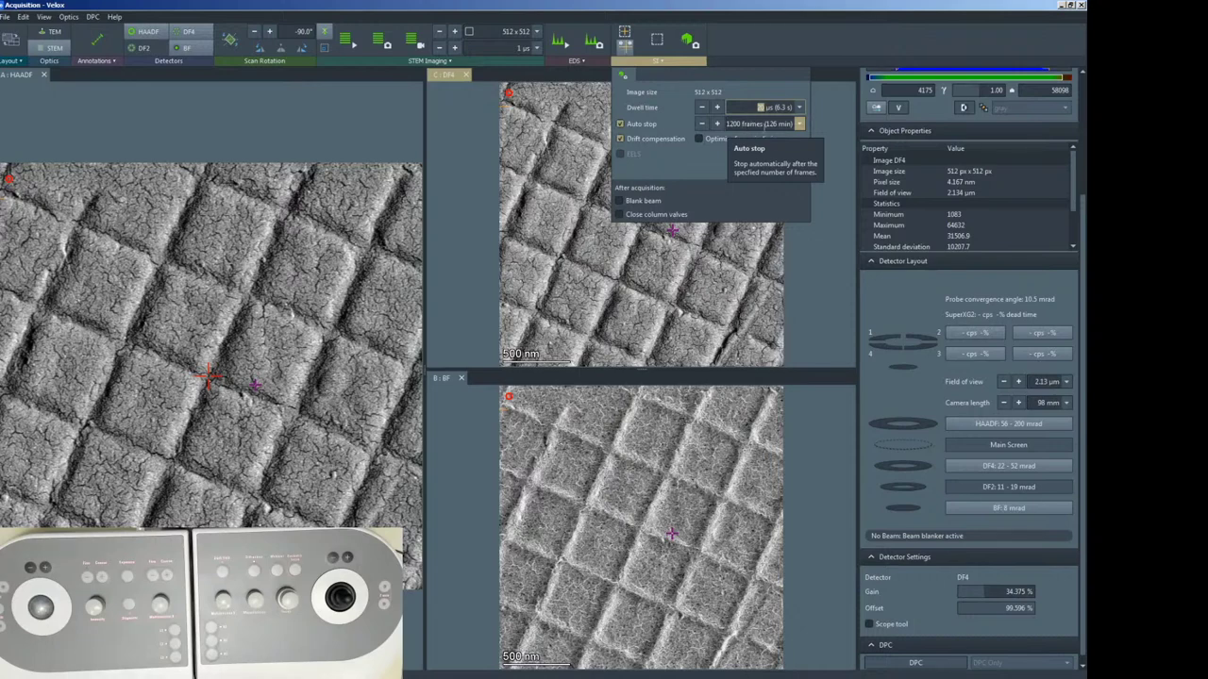
left_click(620, 124)
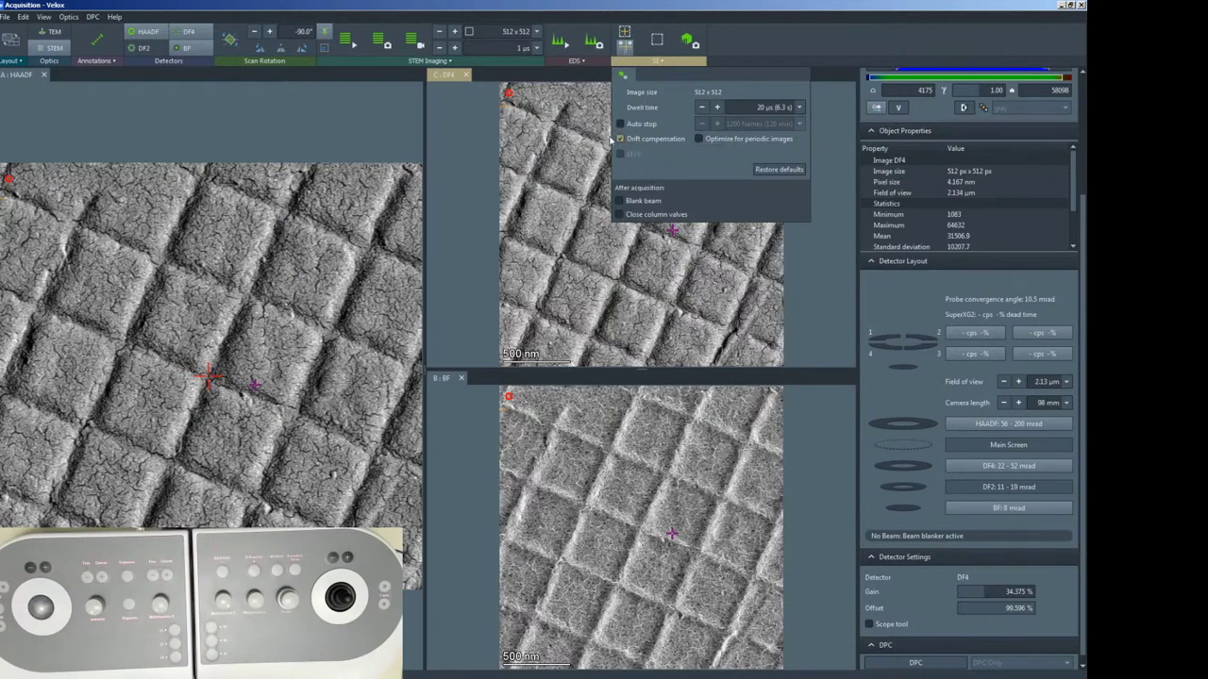
left_click(620, 138)
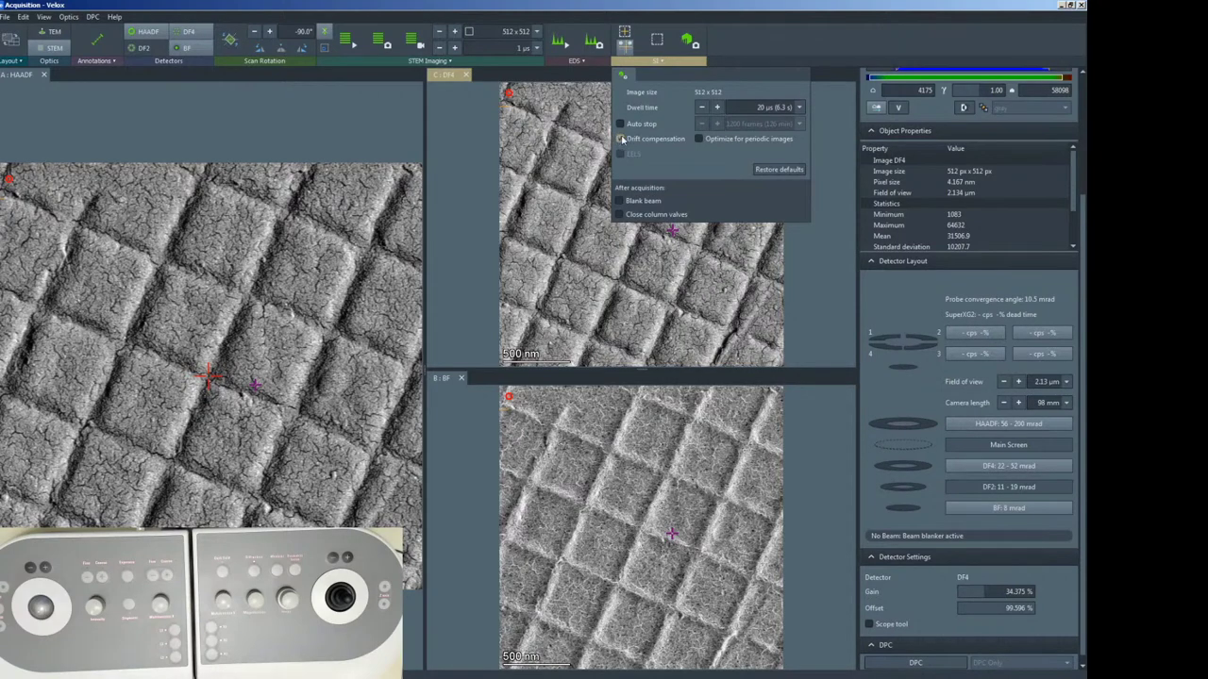
left_click(620, 139)
left_click(773, 52)
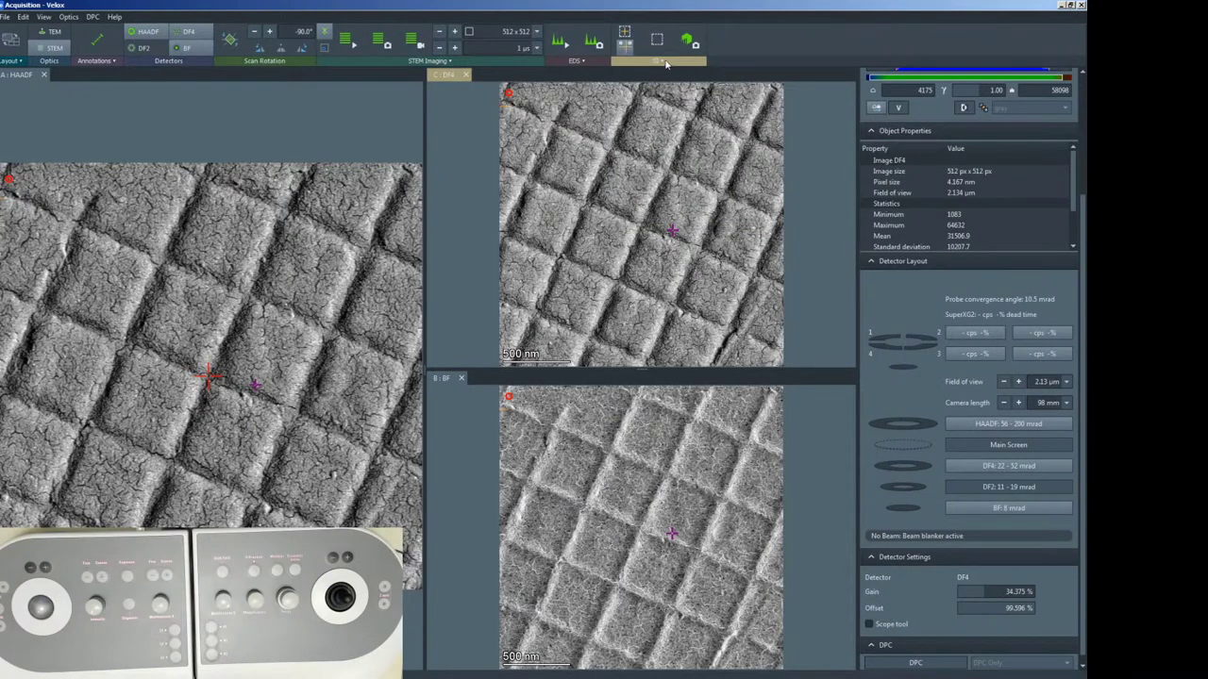
left_click(692, 40)
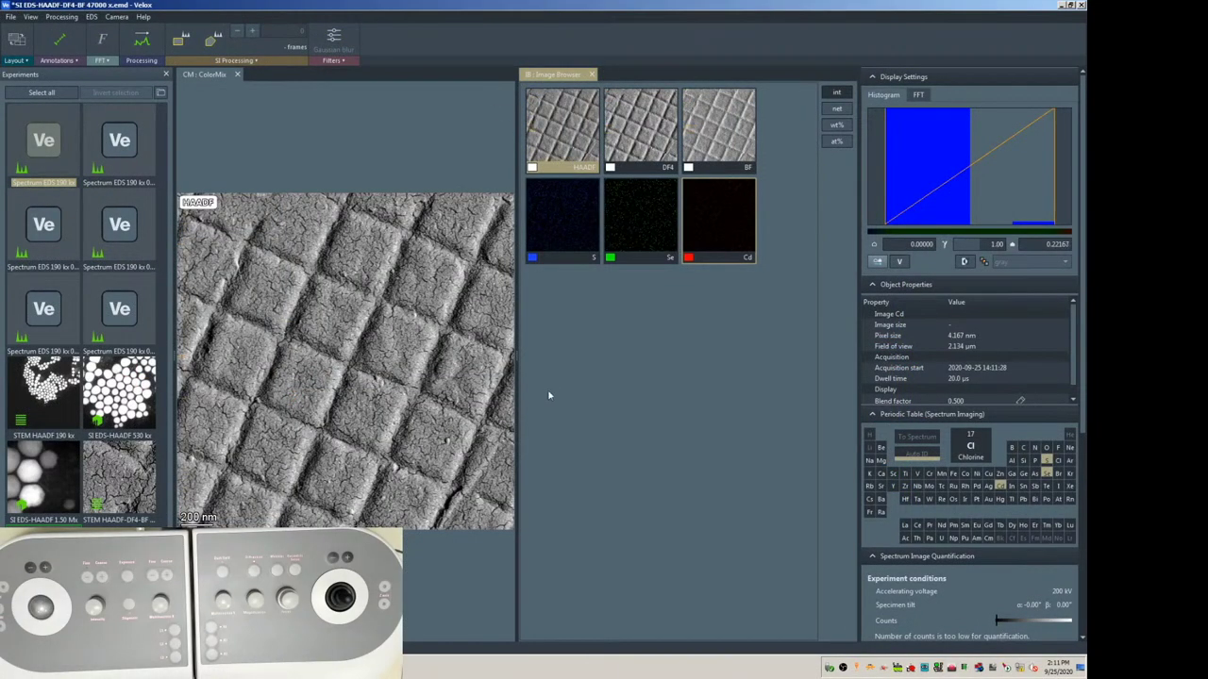
Overlay the S, Se and Cd maps on the HAADF image in the color mix and hide them again.
left_click(267, 241)
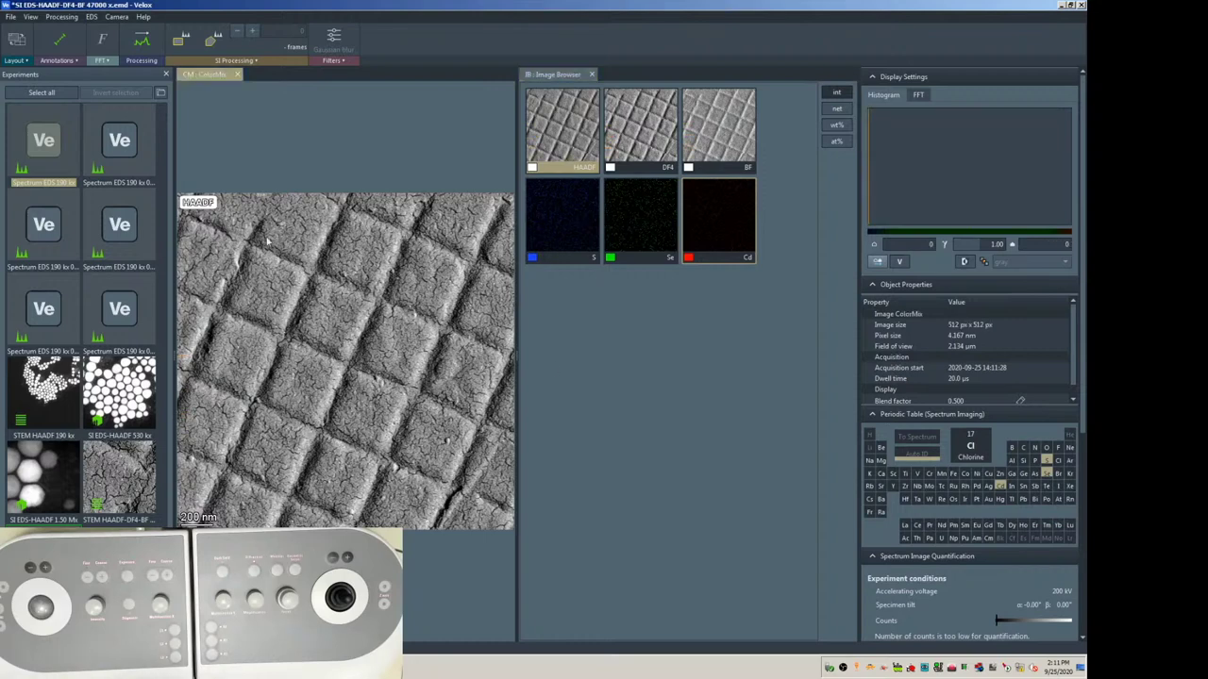
left_click(584, 218)
left_click(645, 217)
left_click(724, 219)
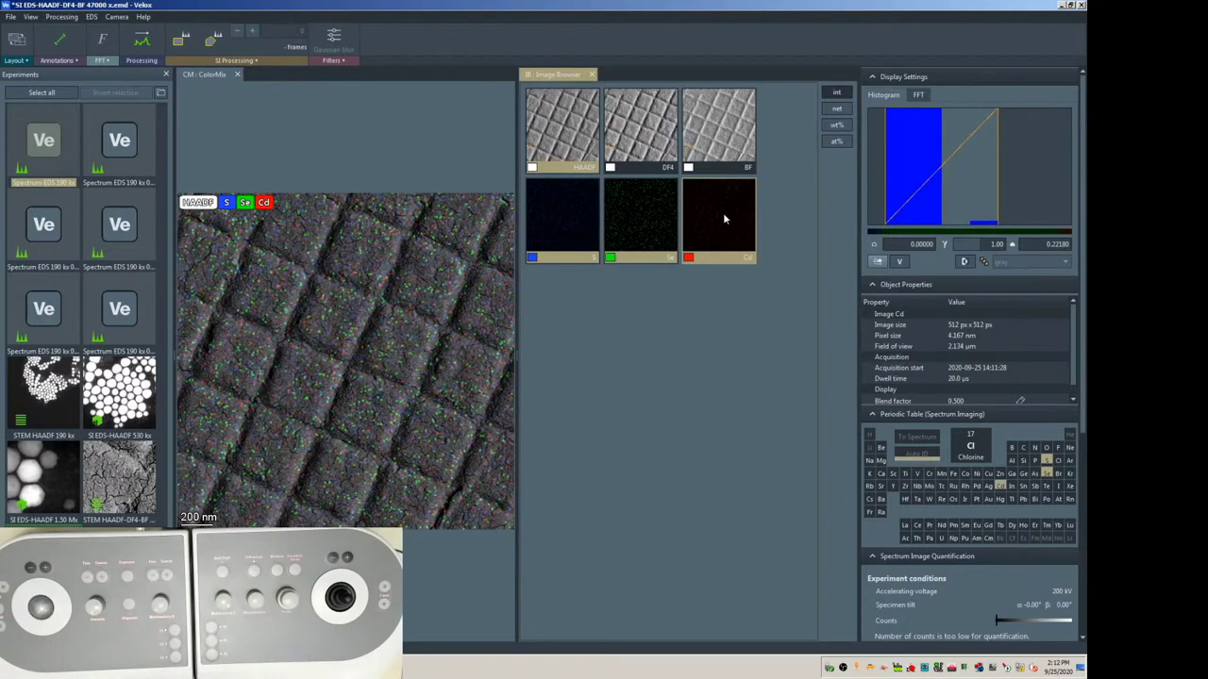
left_click(639, 222)
left_click(559, 224)
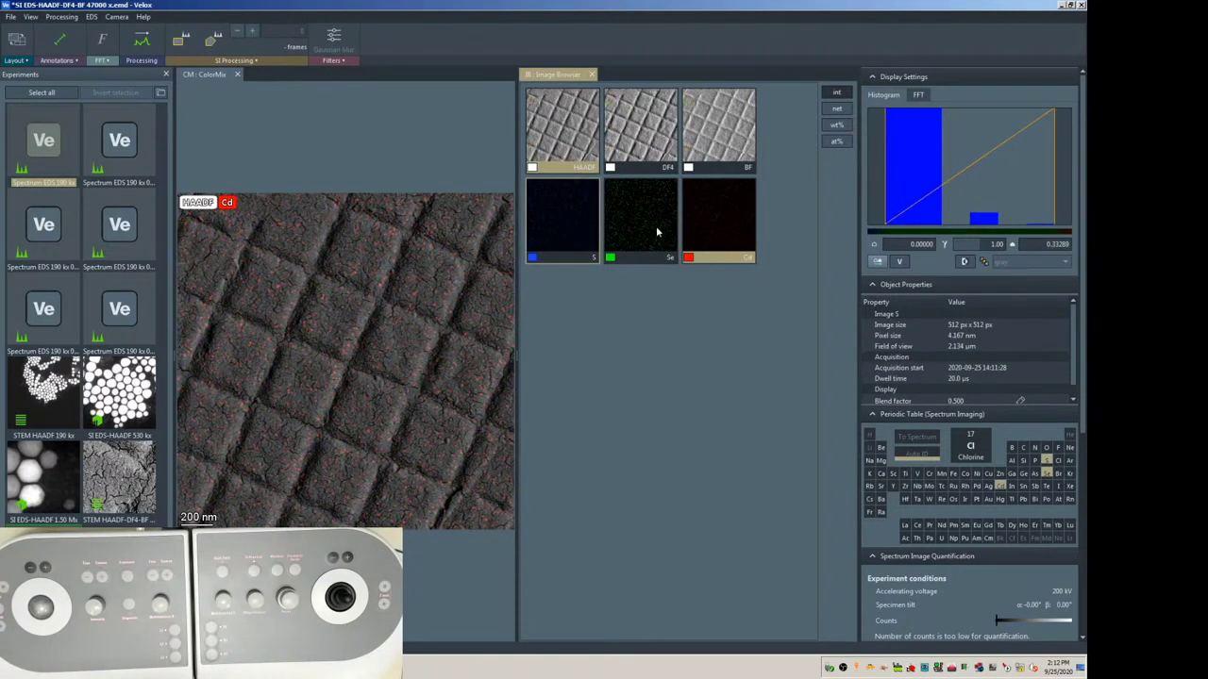
left_click(661, 237)
left_click(618, 251)
left_click(544, 238)
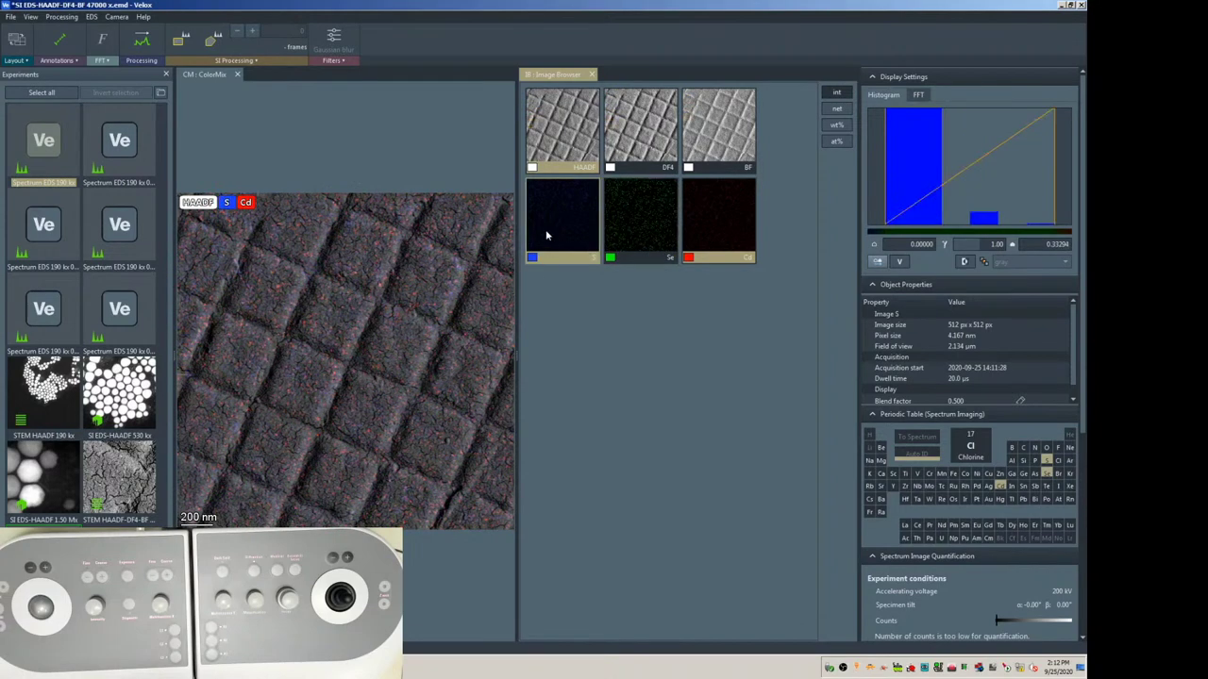
left_click(545, 235)
left_click(722, 228)
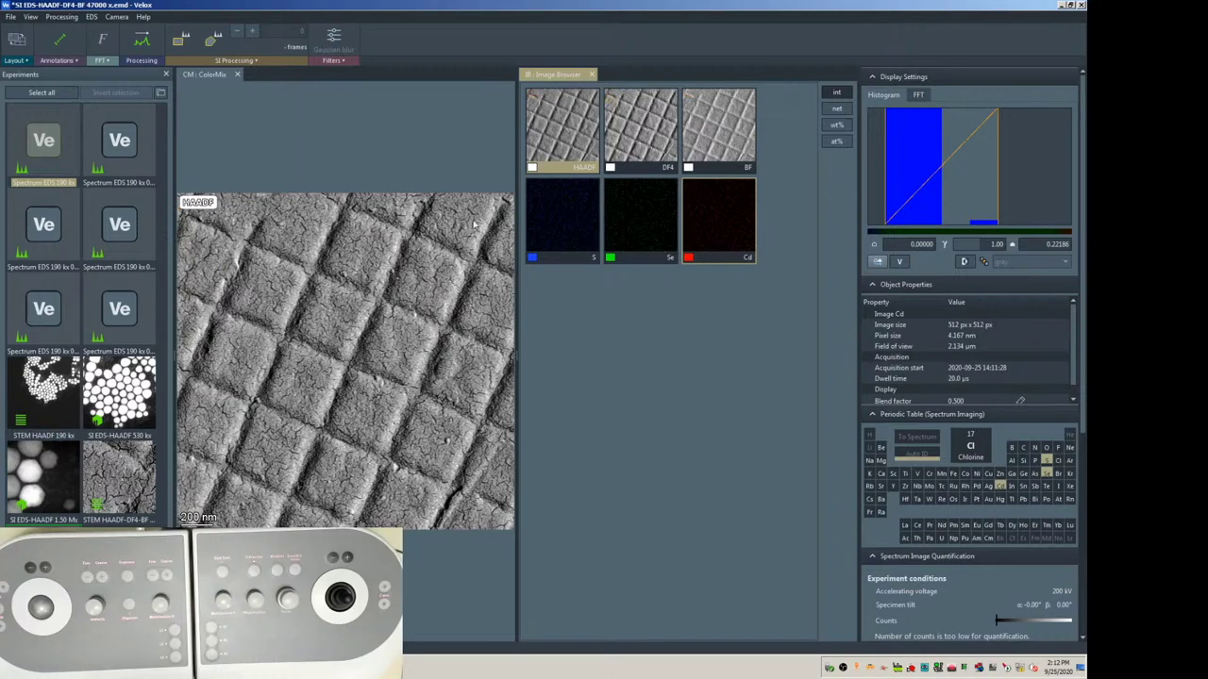
Draw a Spectrum Integration Rectangle of about 1.88 x 1.84 µm over most of the color mix image.
left_click(289, 300)
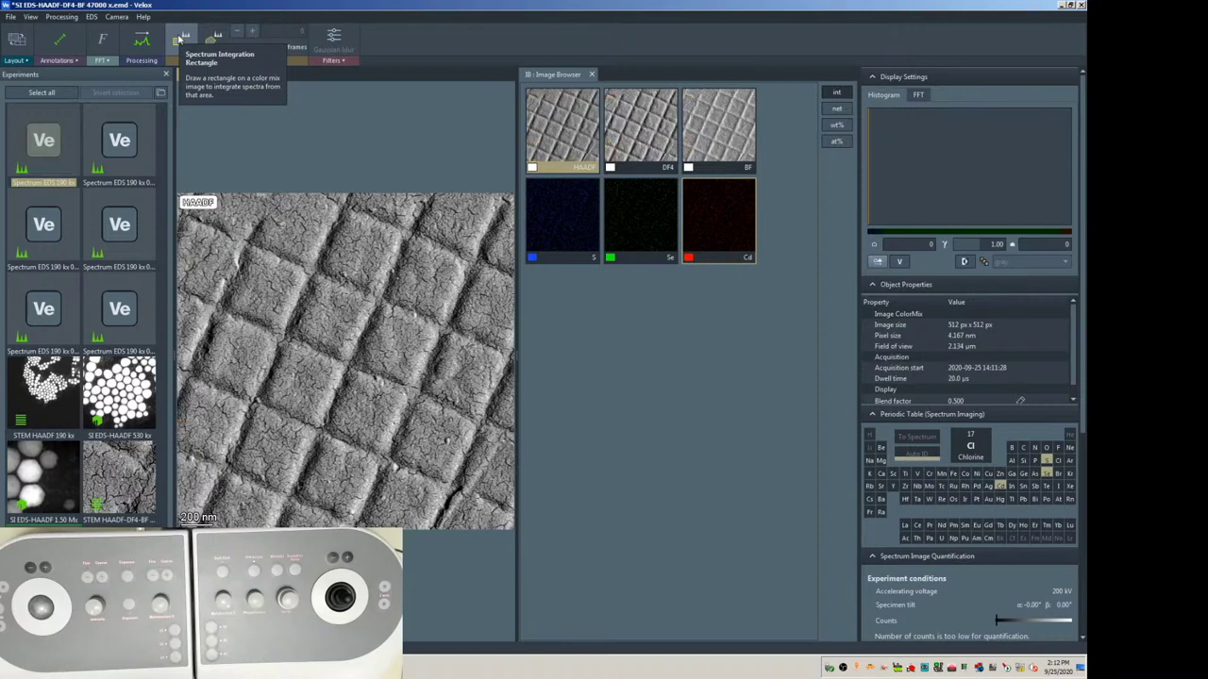
left_click(178, 38)
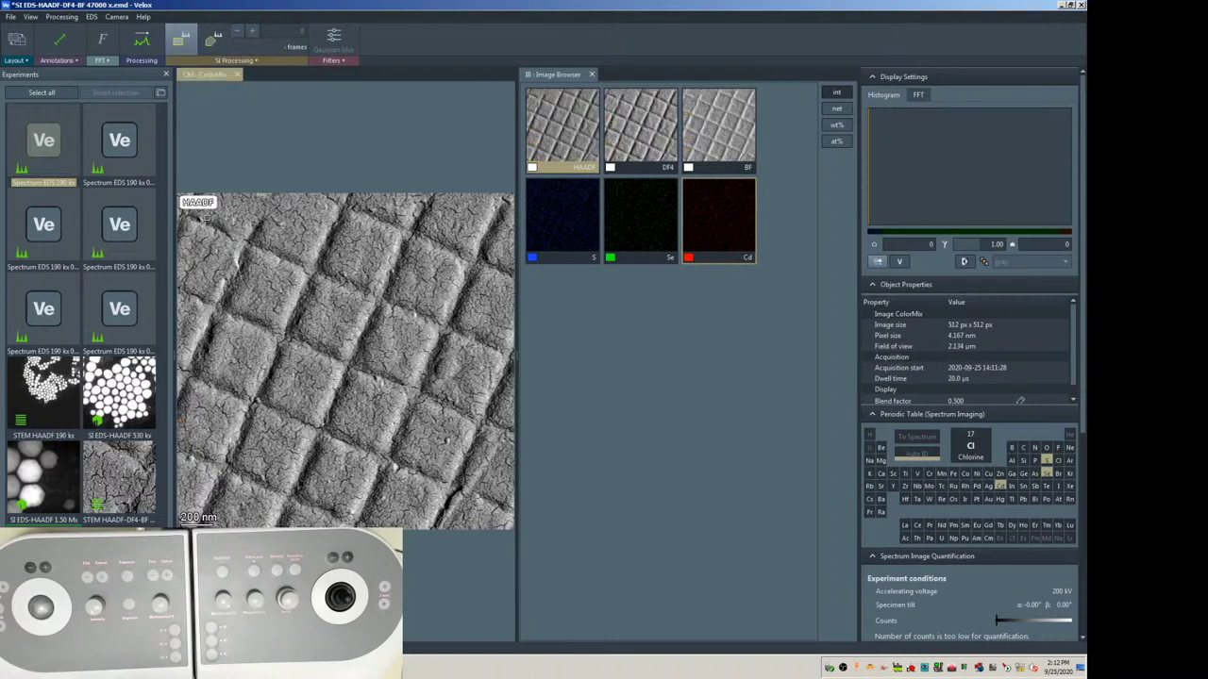
left_click_drag(200, 221, 500, 513)
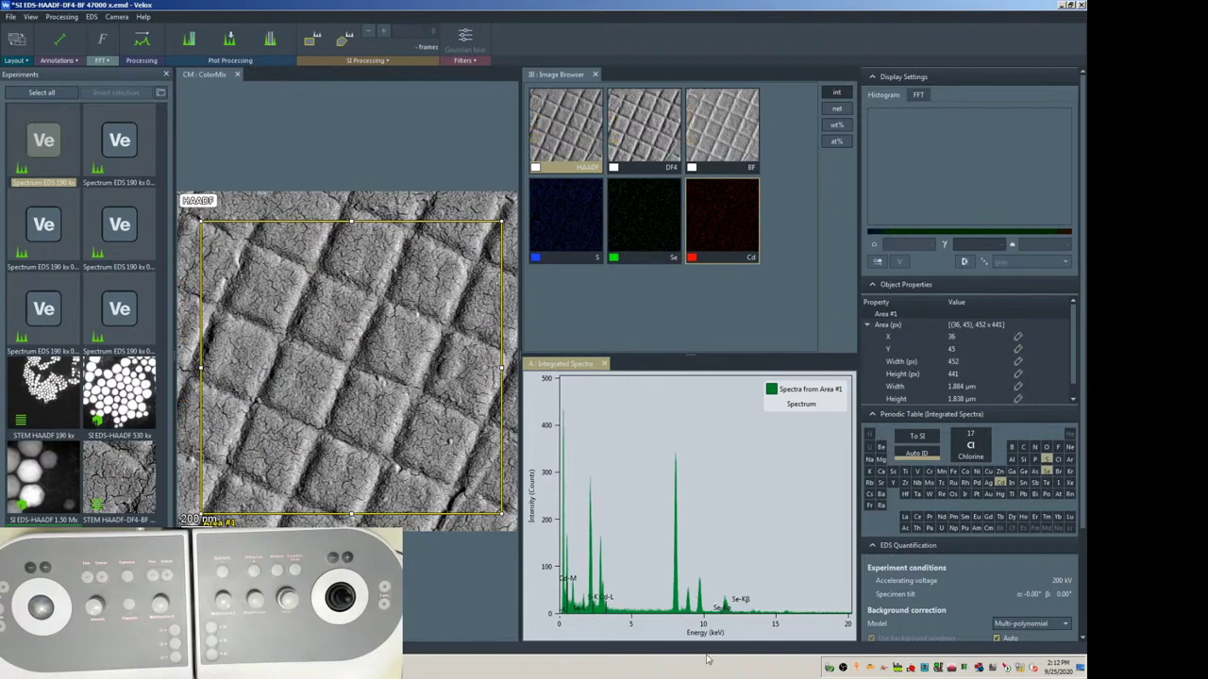
Select the integrated spectrum of Area #1 and identify its elements automatically with Auto ID.
left_click(798, 526)
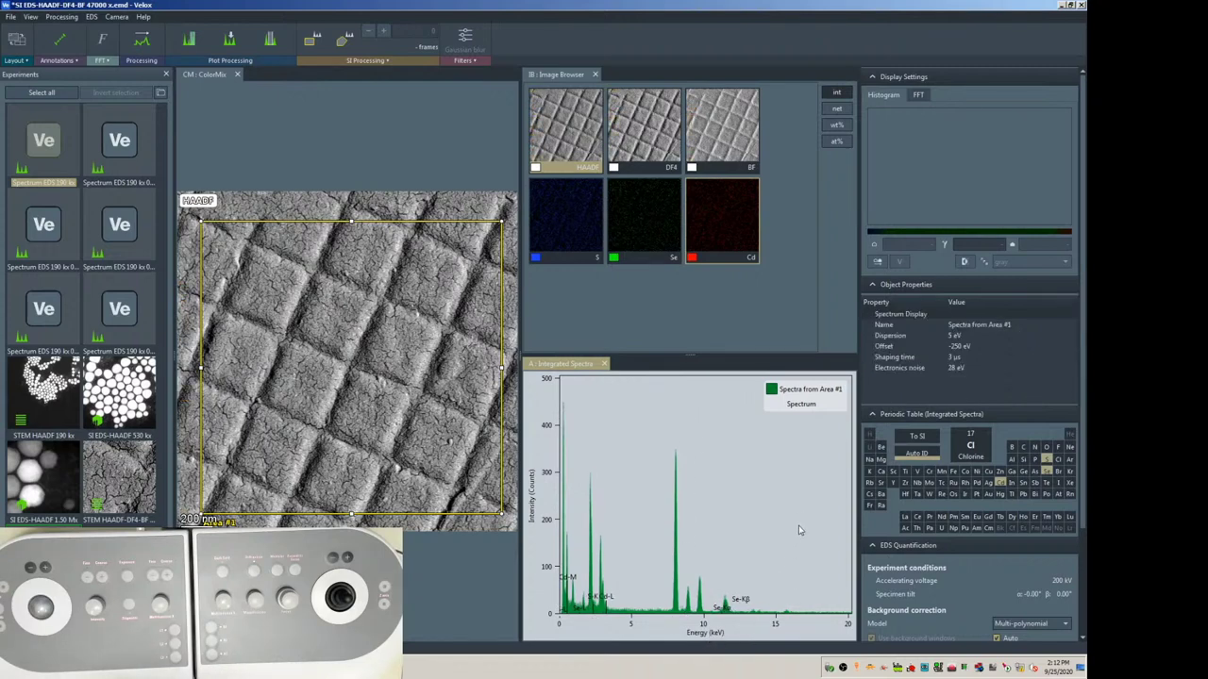
mouse_move(814, 426)
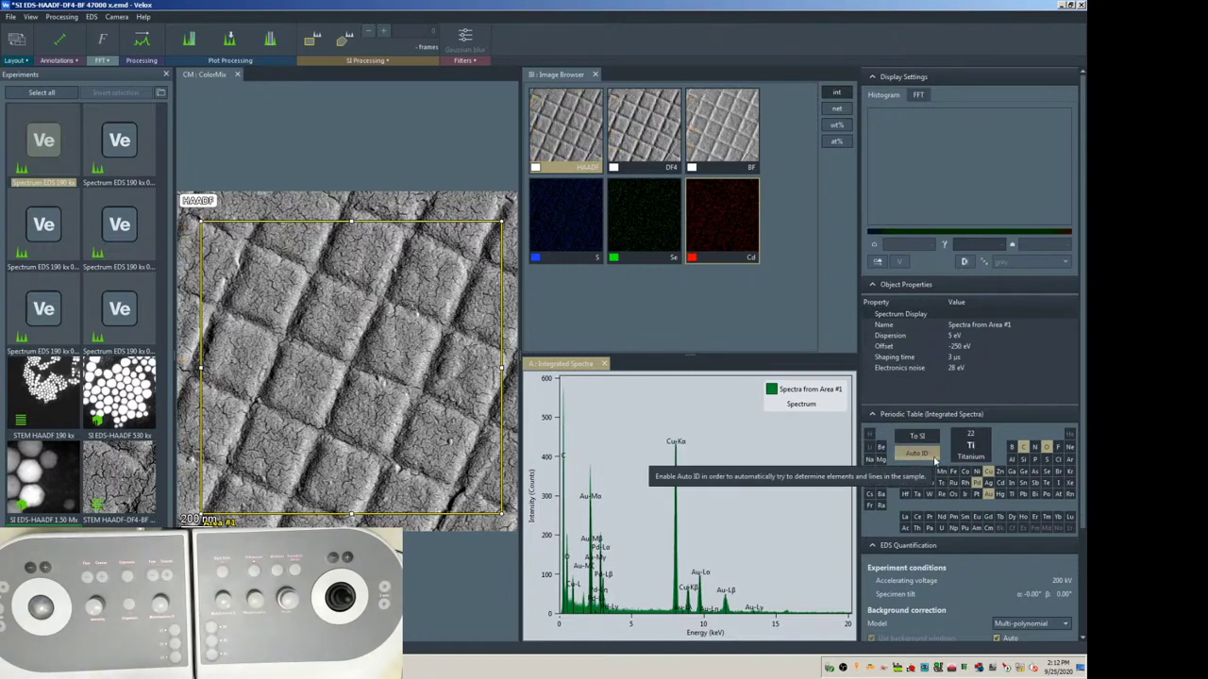
left_click(935, 455)
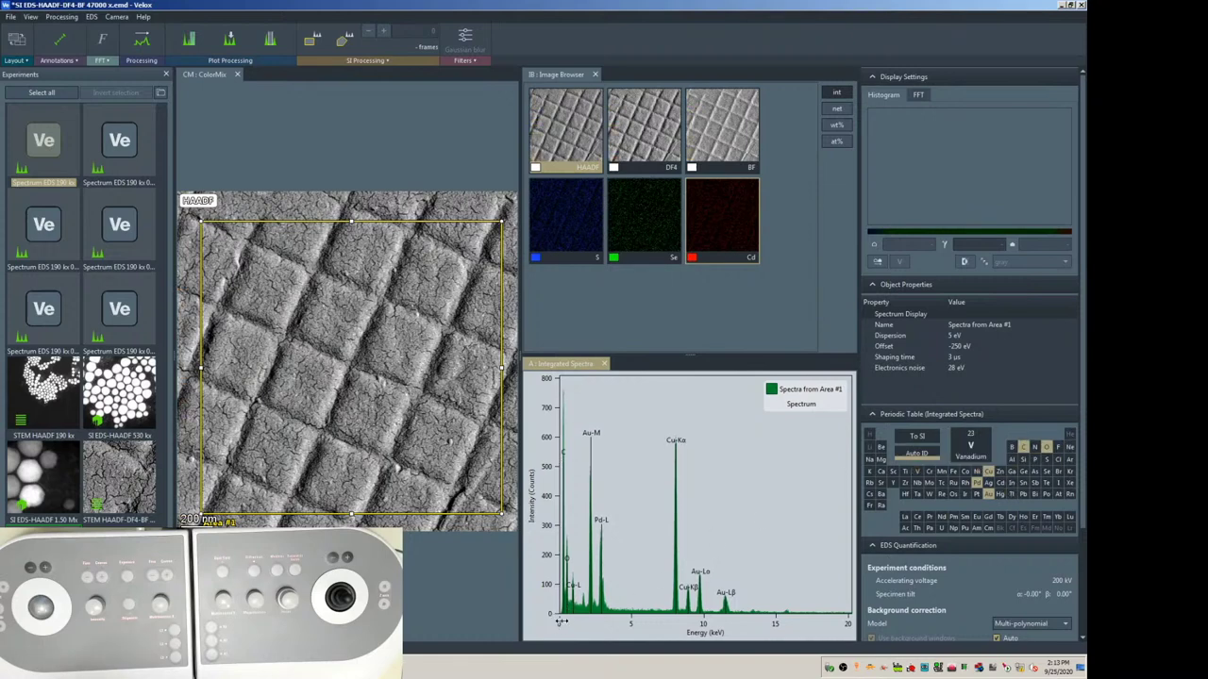
Examine the integrated spectrum's peaks in the low-energy range and around Cu-Kα, restoring the full plot with Auto Scale.
left_click_drag(561, 621, 816, 623)
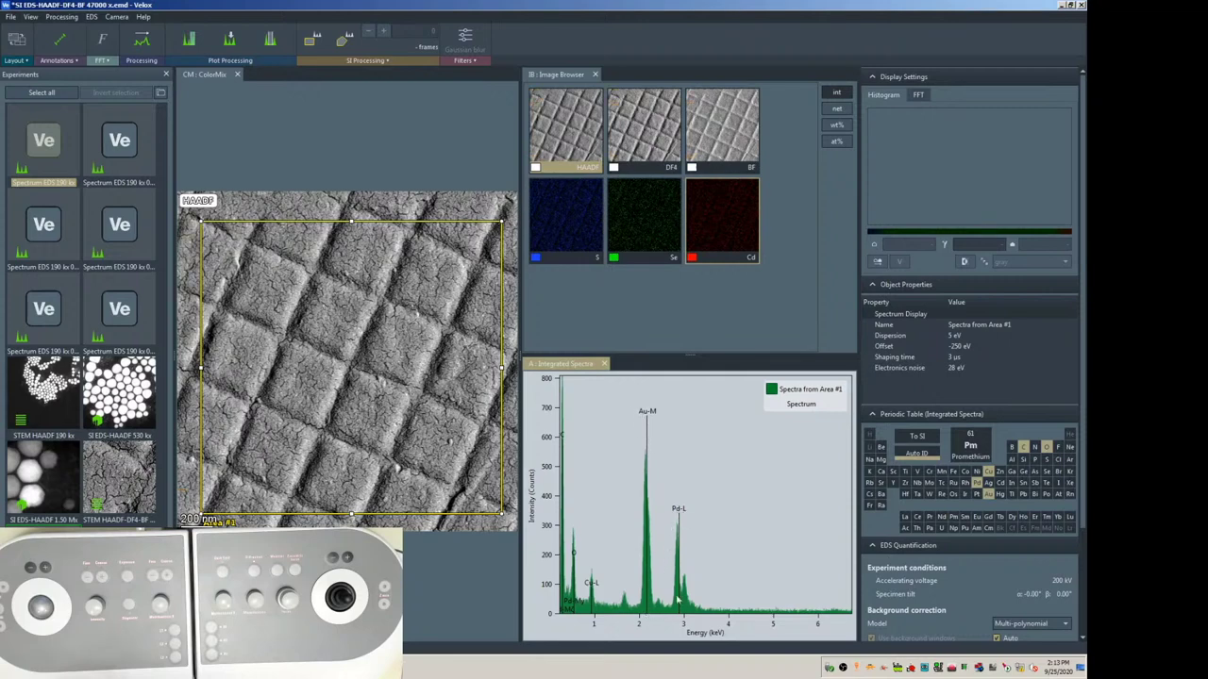
left_click_drag(741, 631, 665, 623)
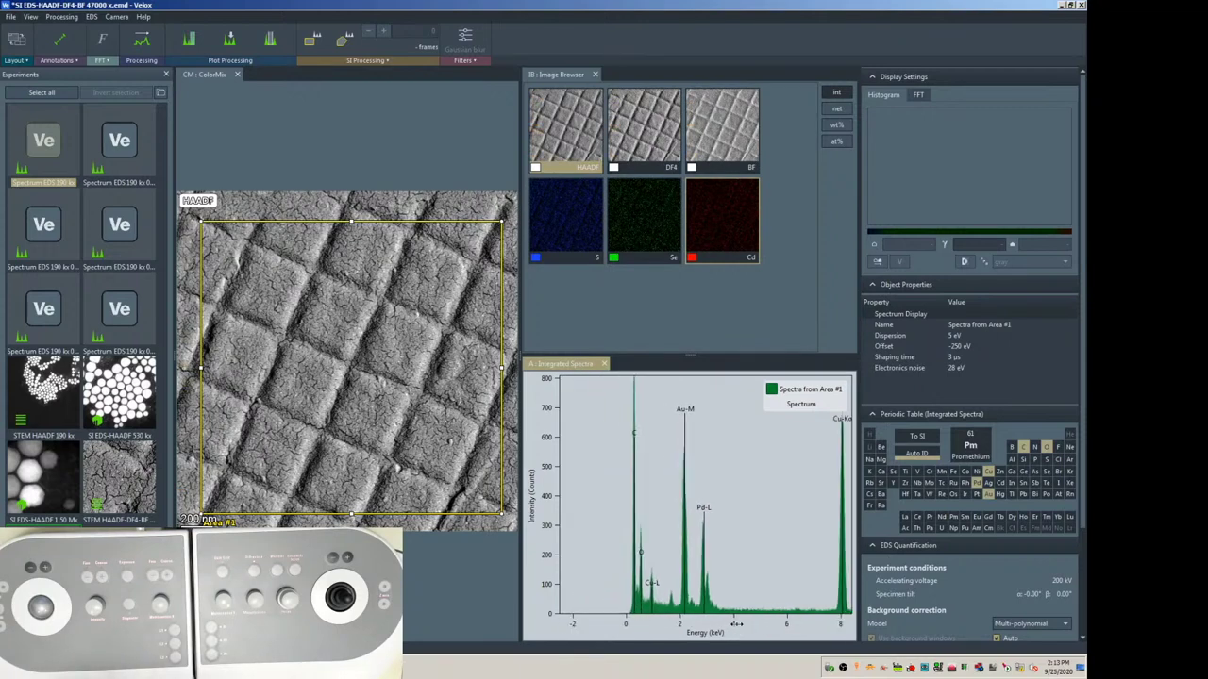
right_click(761, 535)
left_click(786, 539)
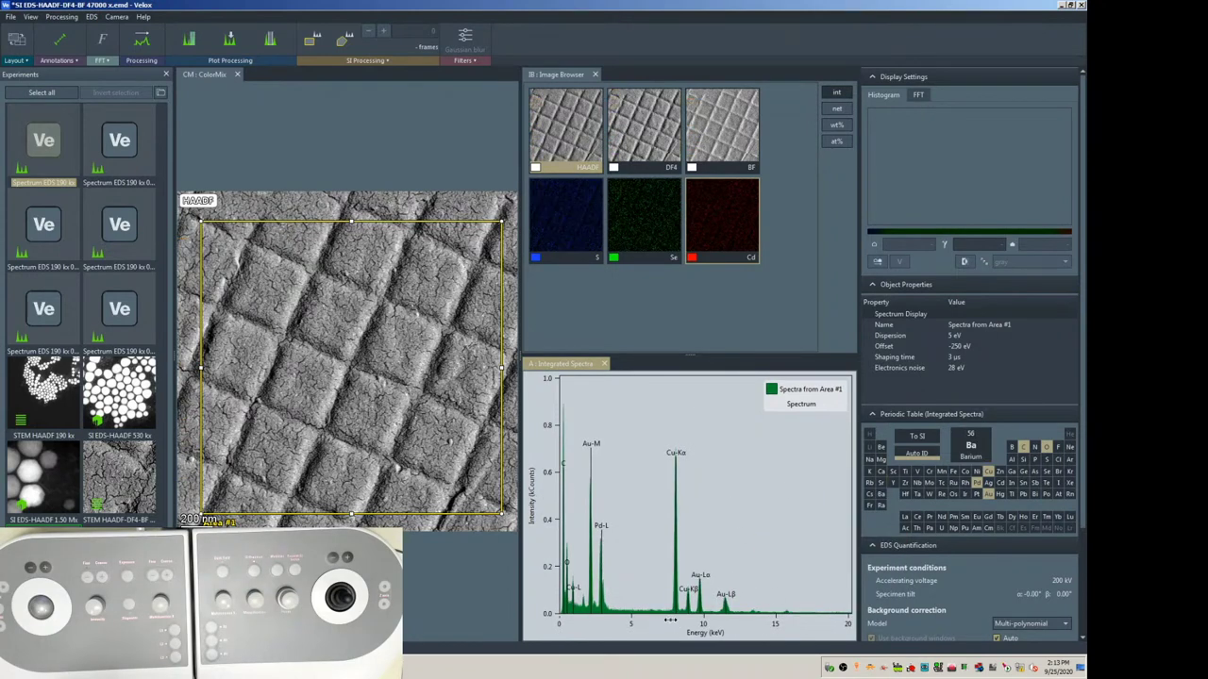
scroll(669, 620, "up", 3)
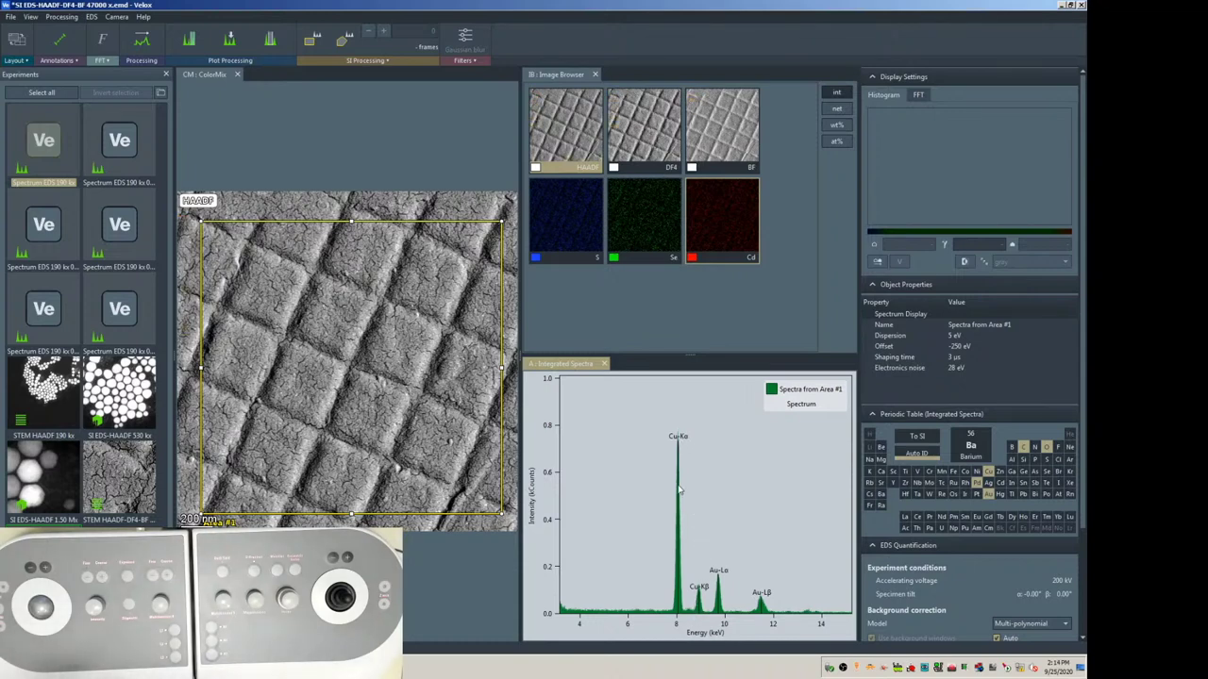
right_click(680, 624)
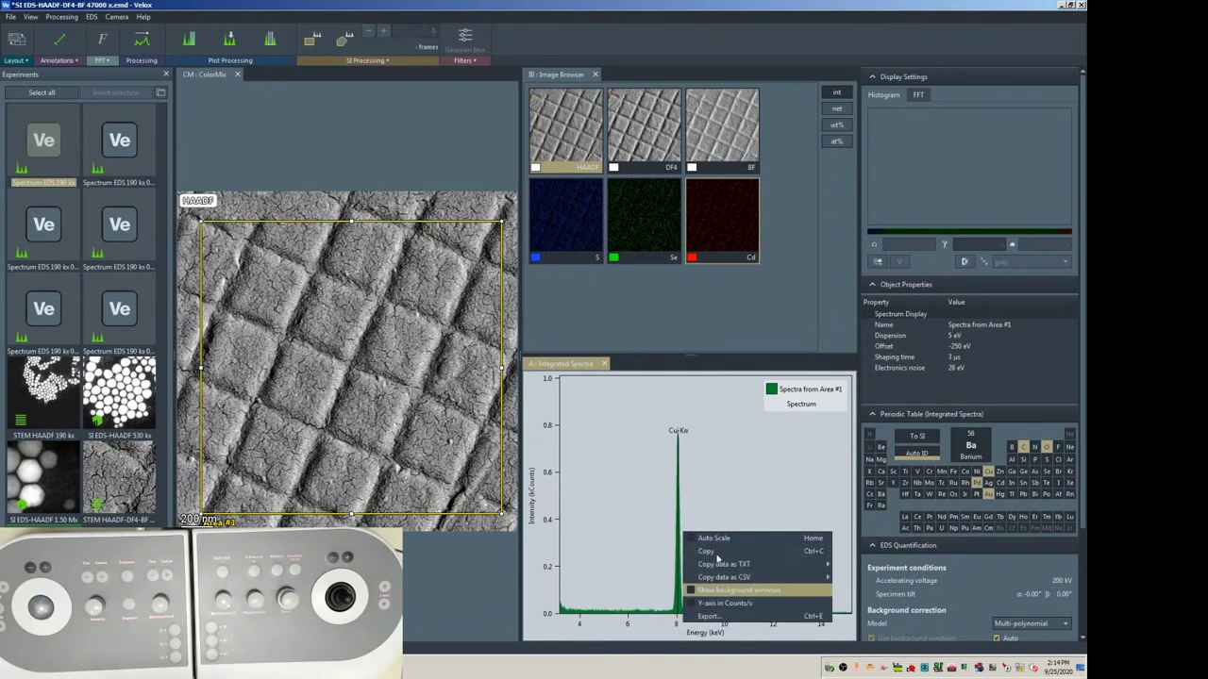
left_click(719, 539)
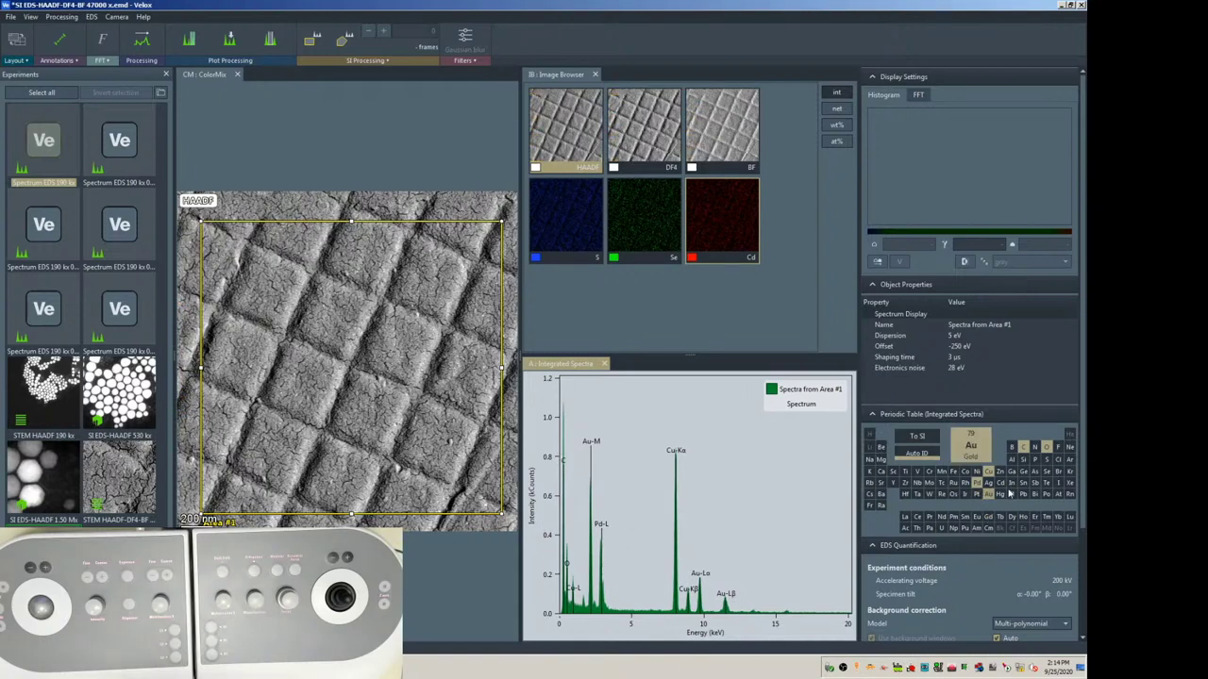
Transfer the elements identified in the spectrum to the spectrum image to produce C, O, Cu, Pd and Au maps.
left_click(919, 437)
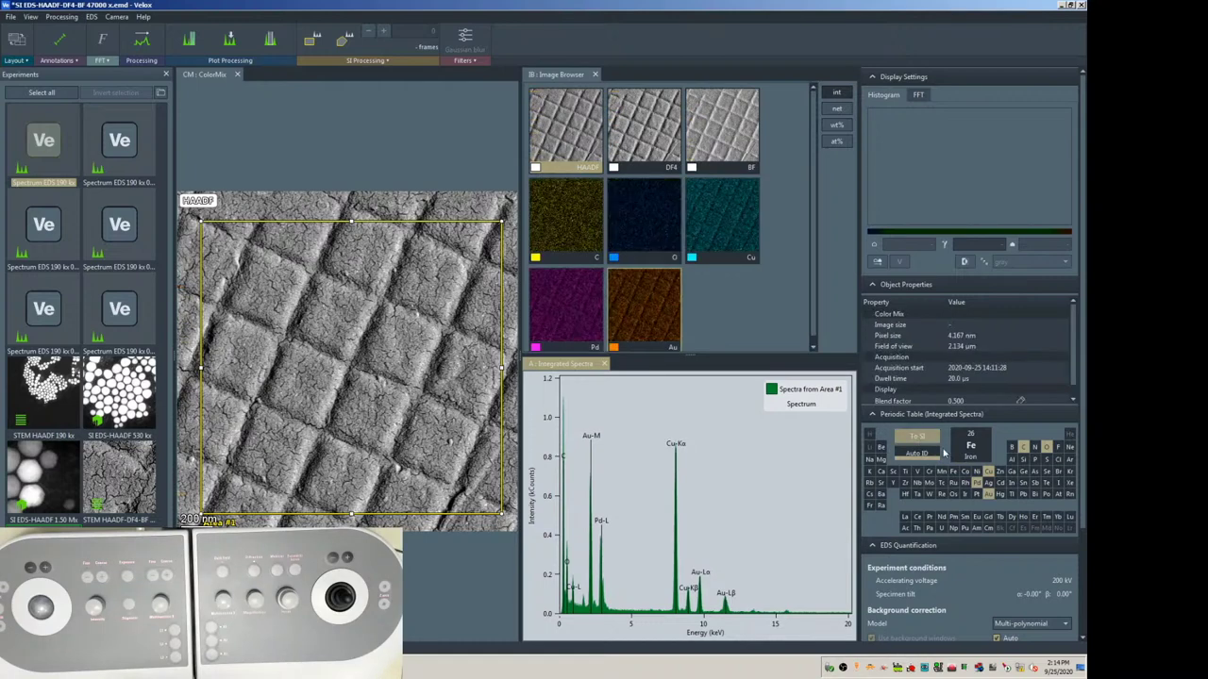
left_click(742, 306)
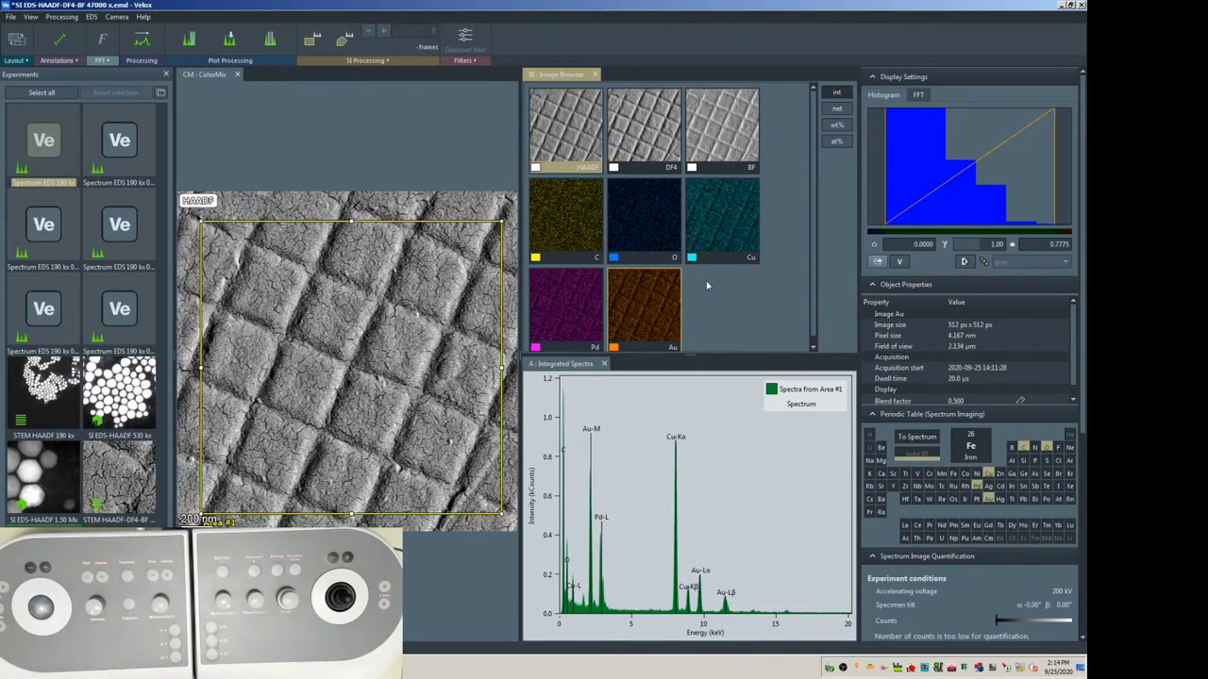
scroll(745, 302, "down", 1)
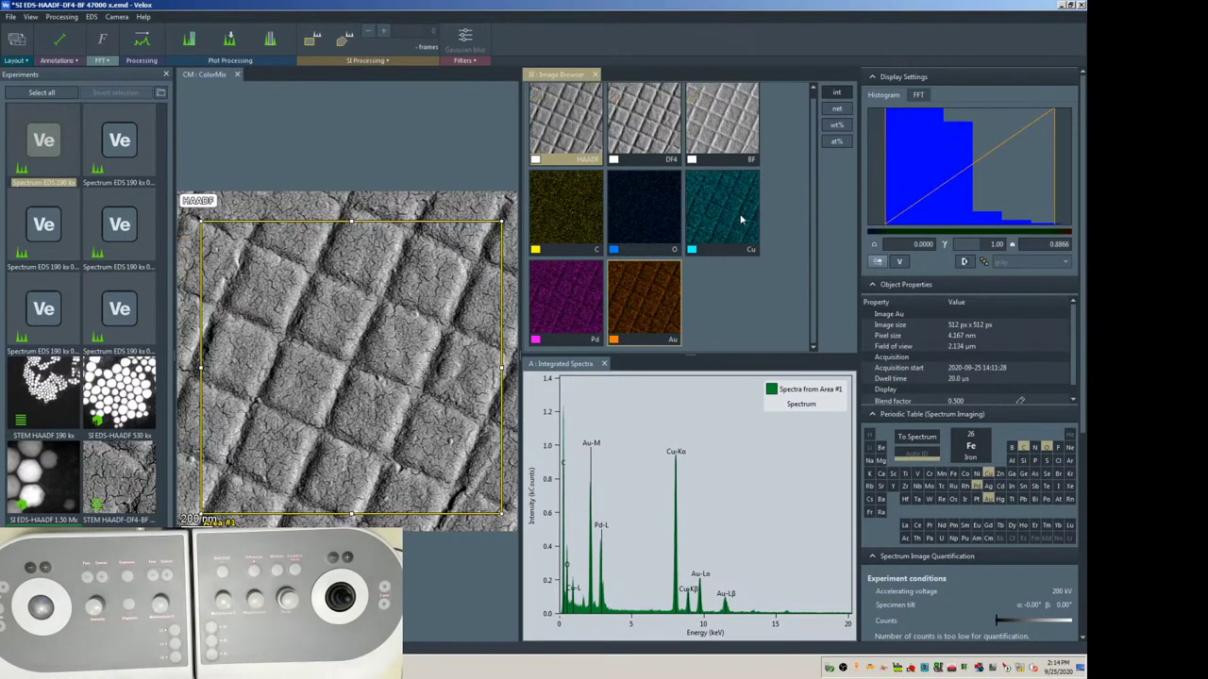
Overlay the Cu map on the HAADF image, and remove copper from the spectrum image's element selection.
left_click(741, 220)
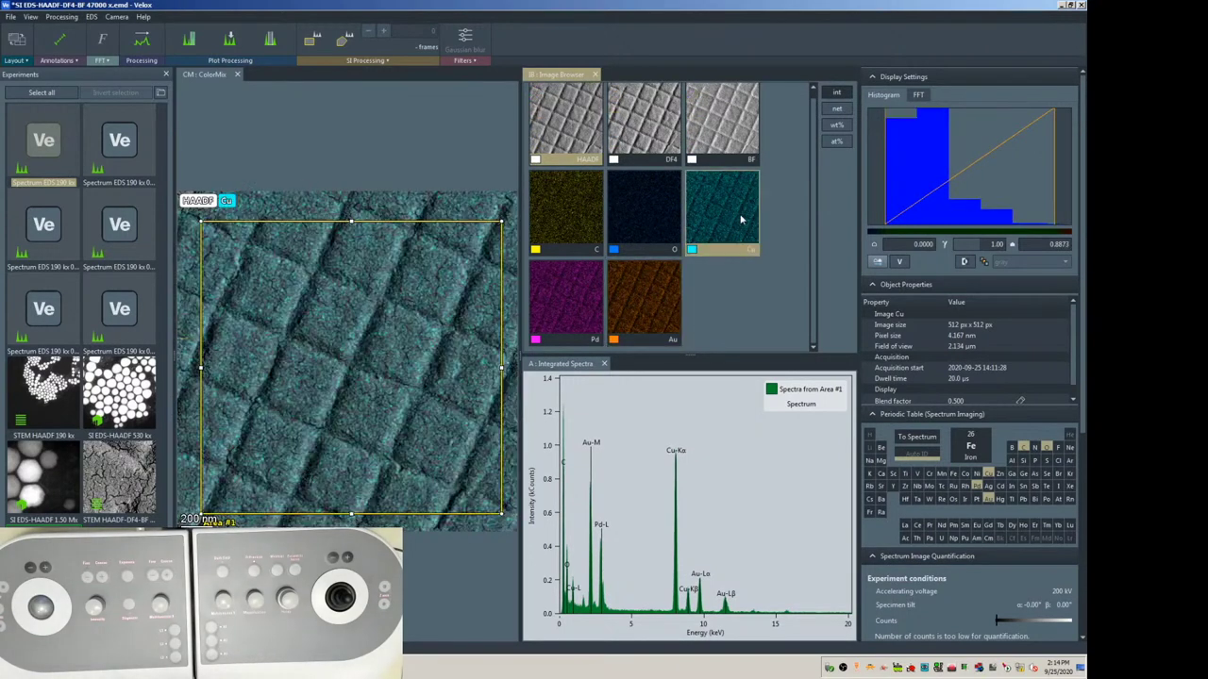
left_click(988, 477)
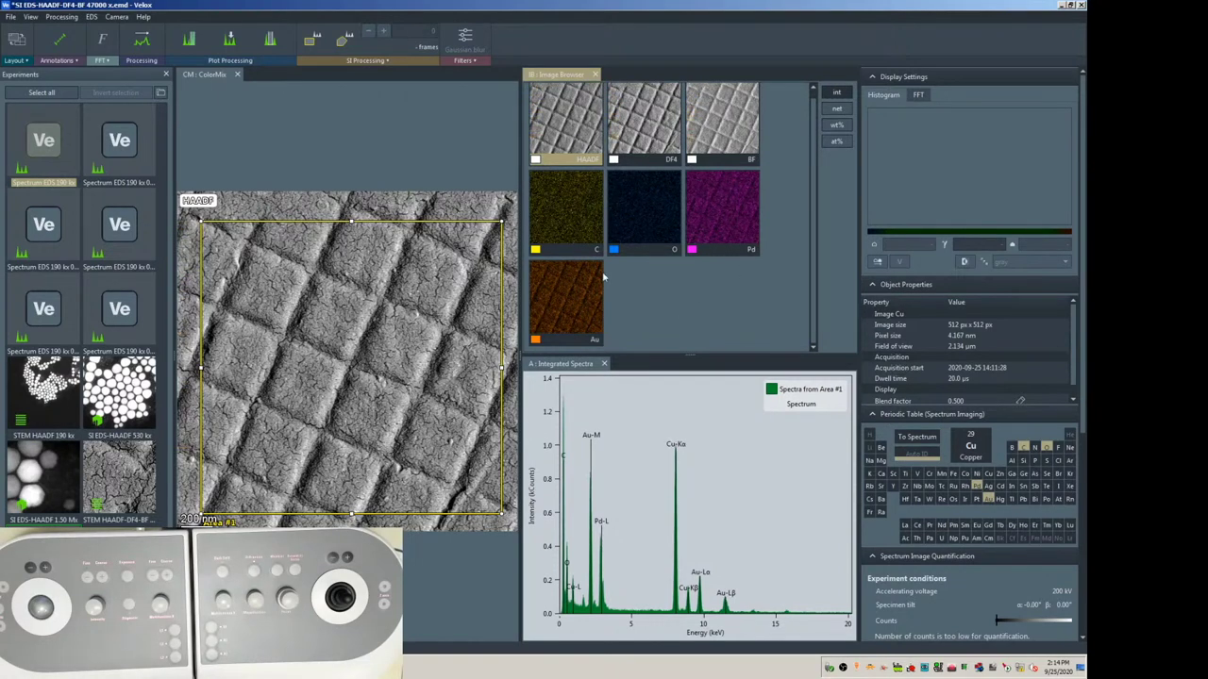
Display the Pd map alone, comparing it with post-filtering switched off and with the Average post-filter switched back on.
scroll(1076, 486, "down", 1)
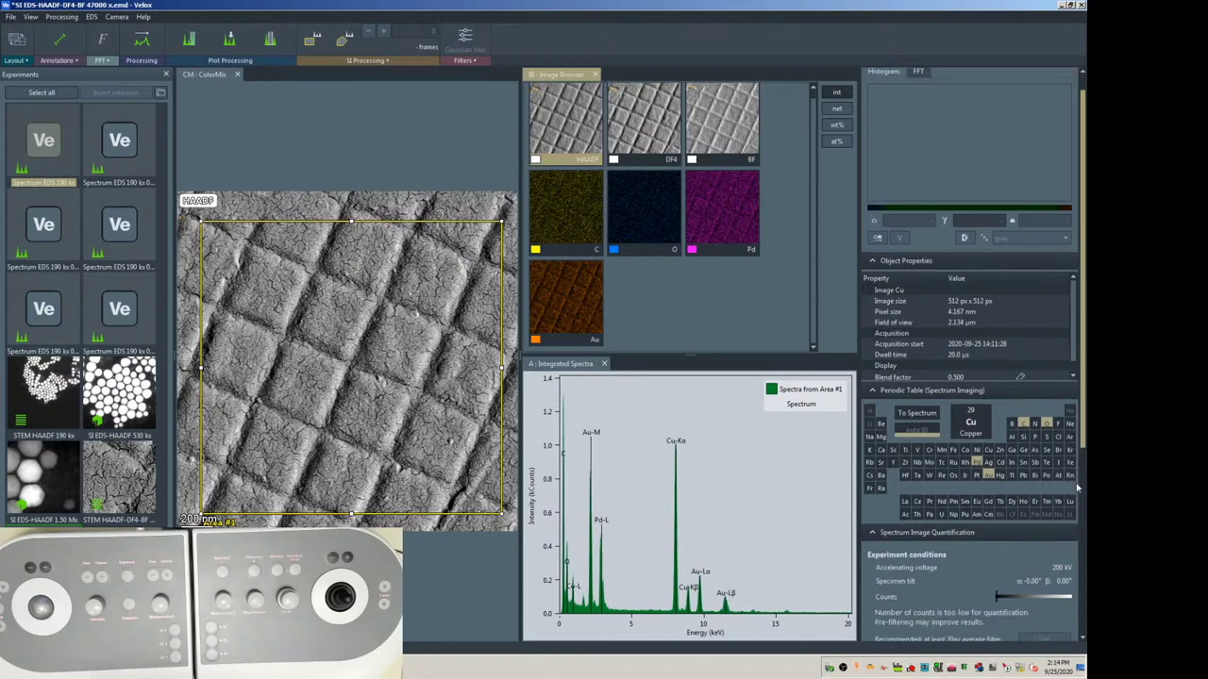
scroll(1077, 487, "down", 5)
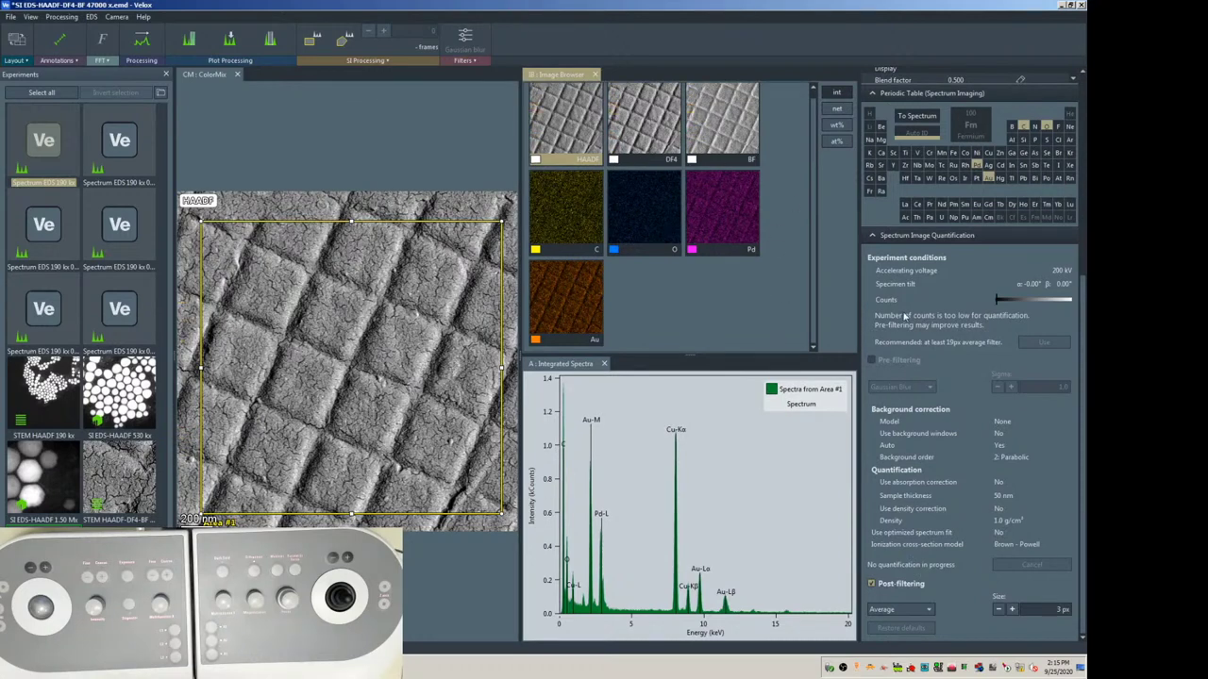
left_click(873, 585)
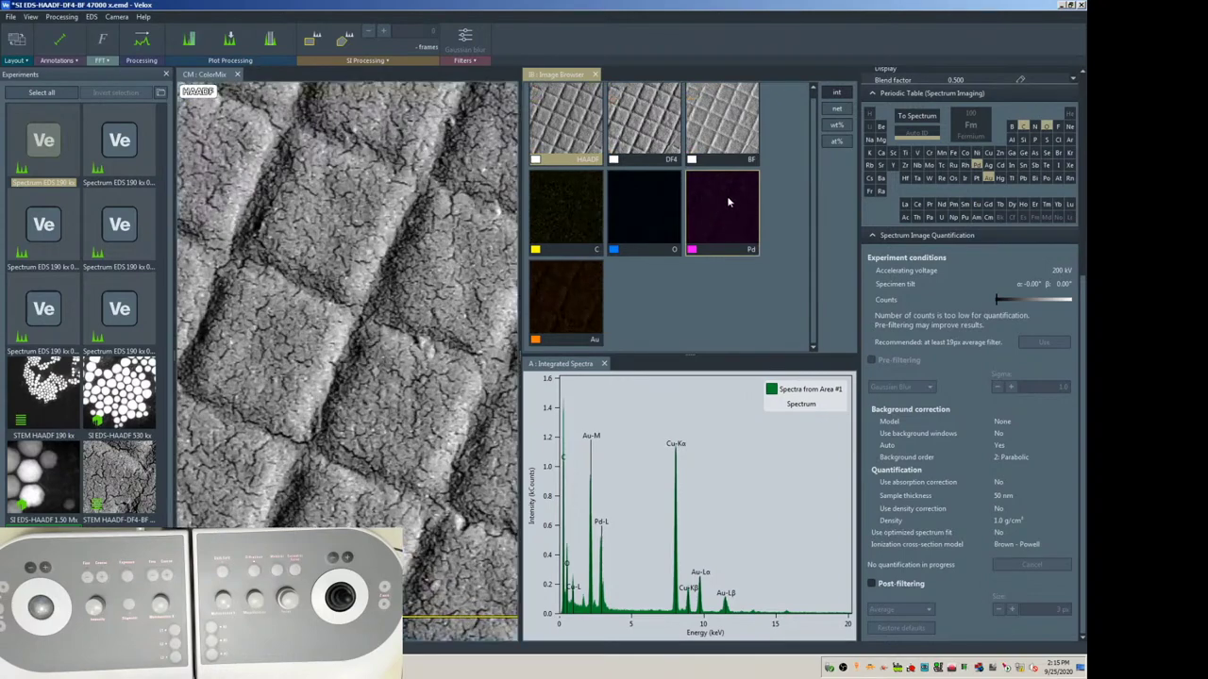
left_click(729, 202)
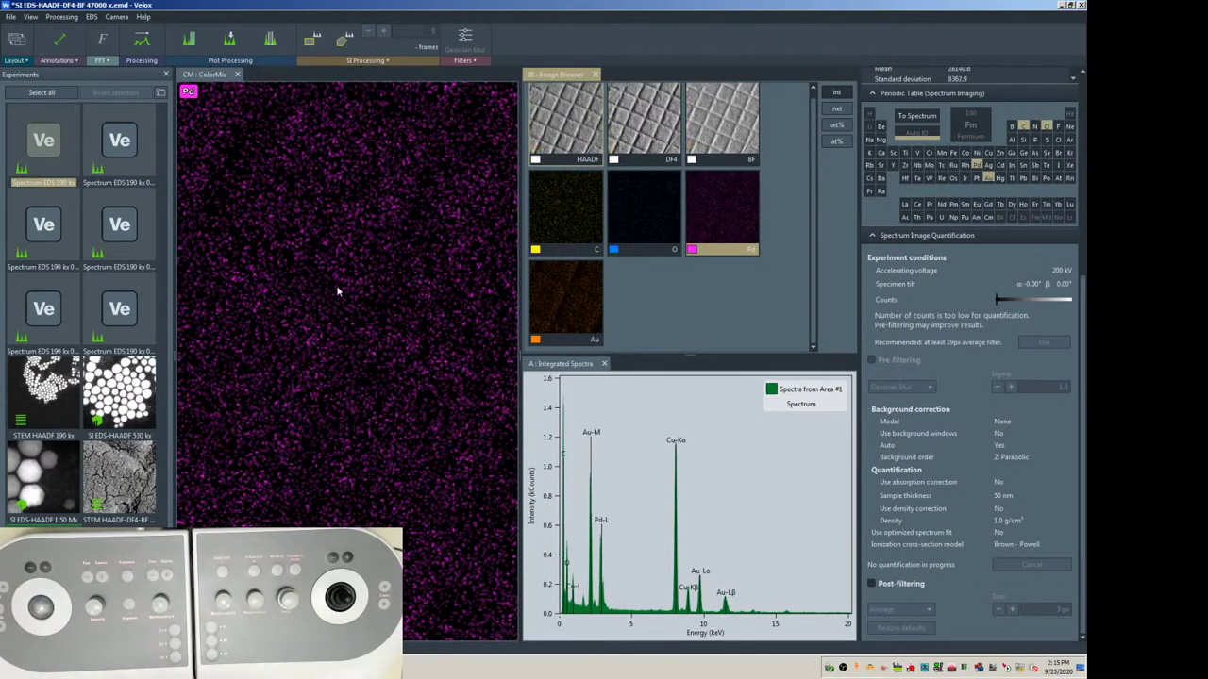
left_click(908, 586)
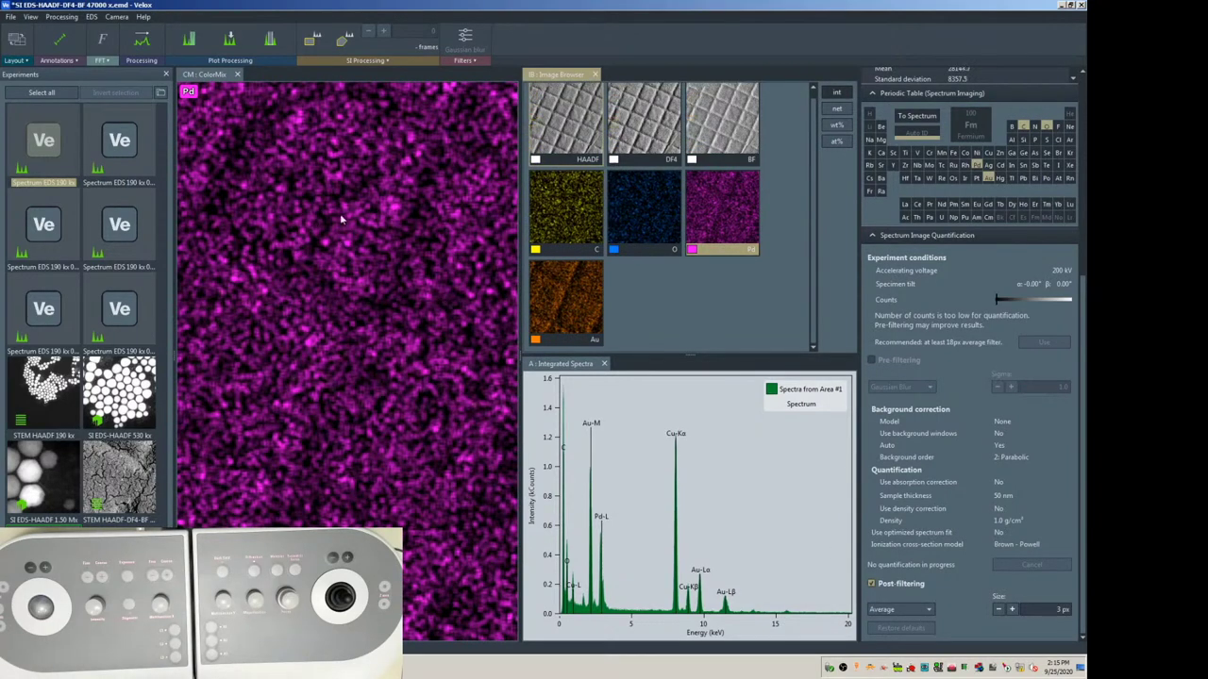
scroll(395, 280, "down", 3)
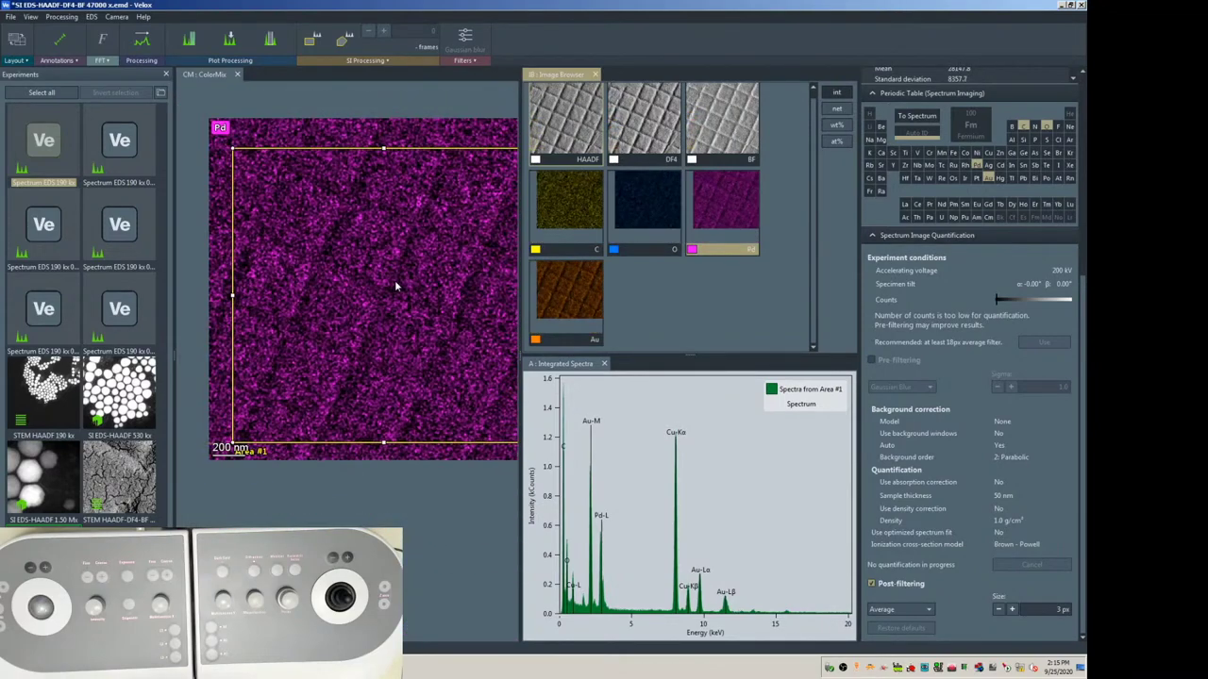
left_click_drag(399, 302, 366, 348)
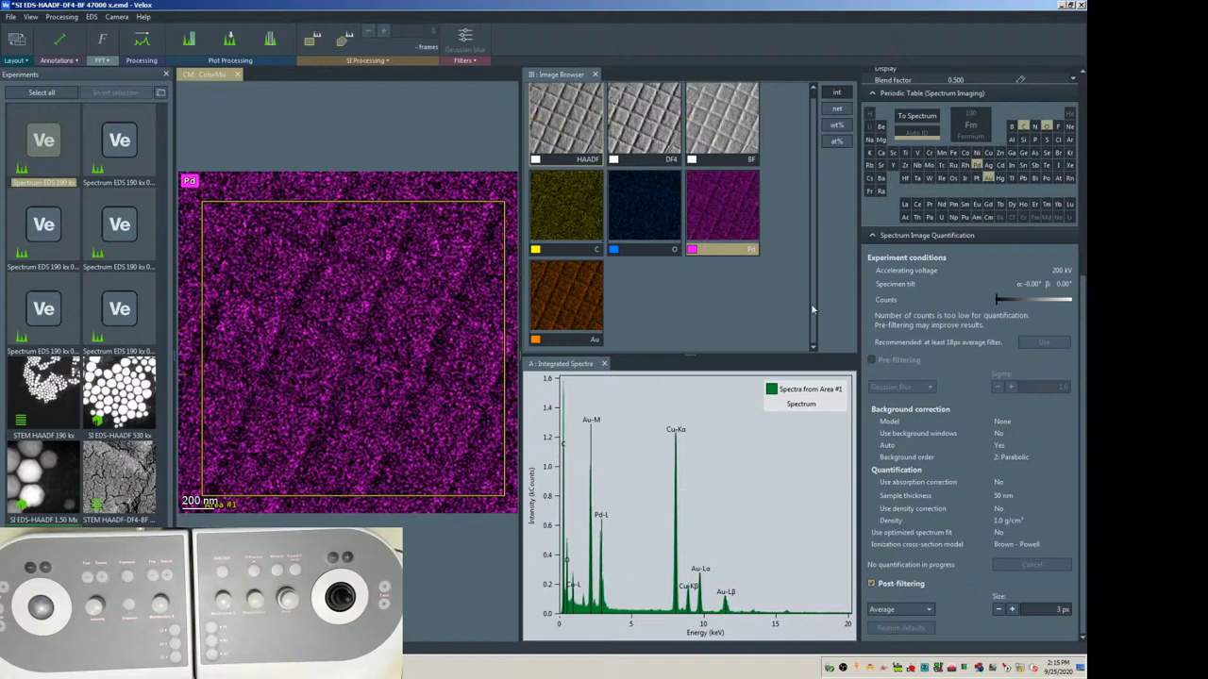
Overlay the Au and O maps on the Pd map in the color mix.
left_click(764, 303)
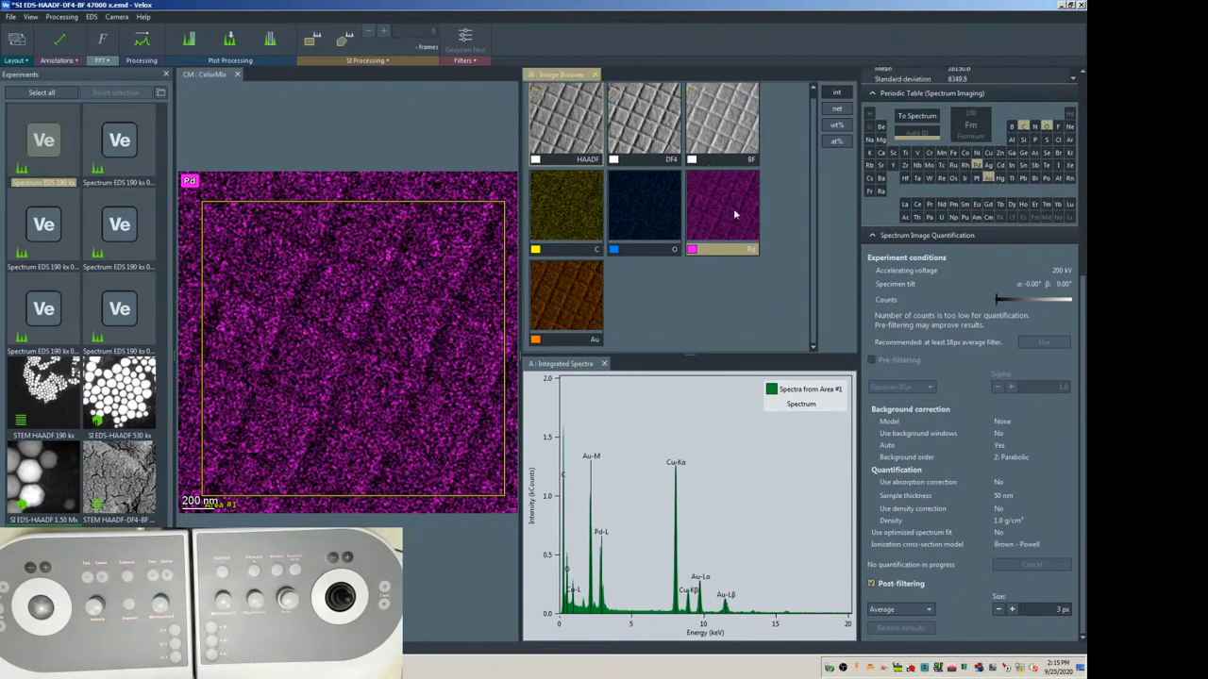
left_click(728, 212)
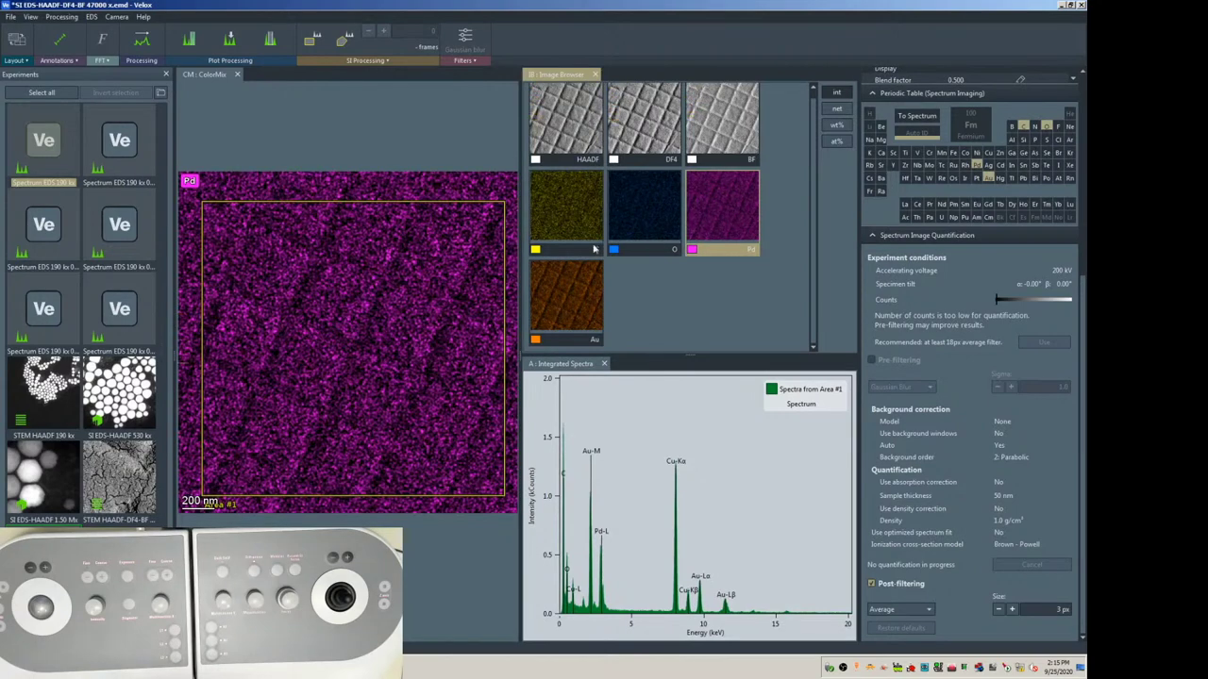
left_click(578, 300, "ctrl")
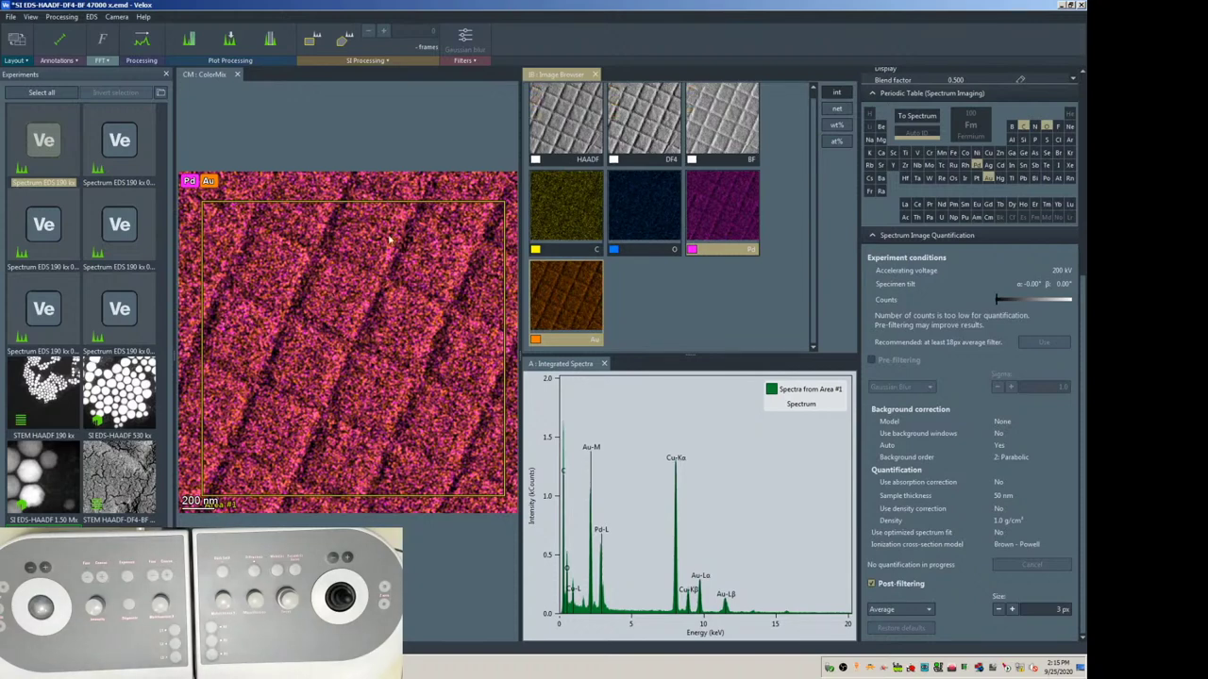
scroll(765, 283, "up", 1)
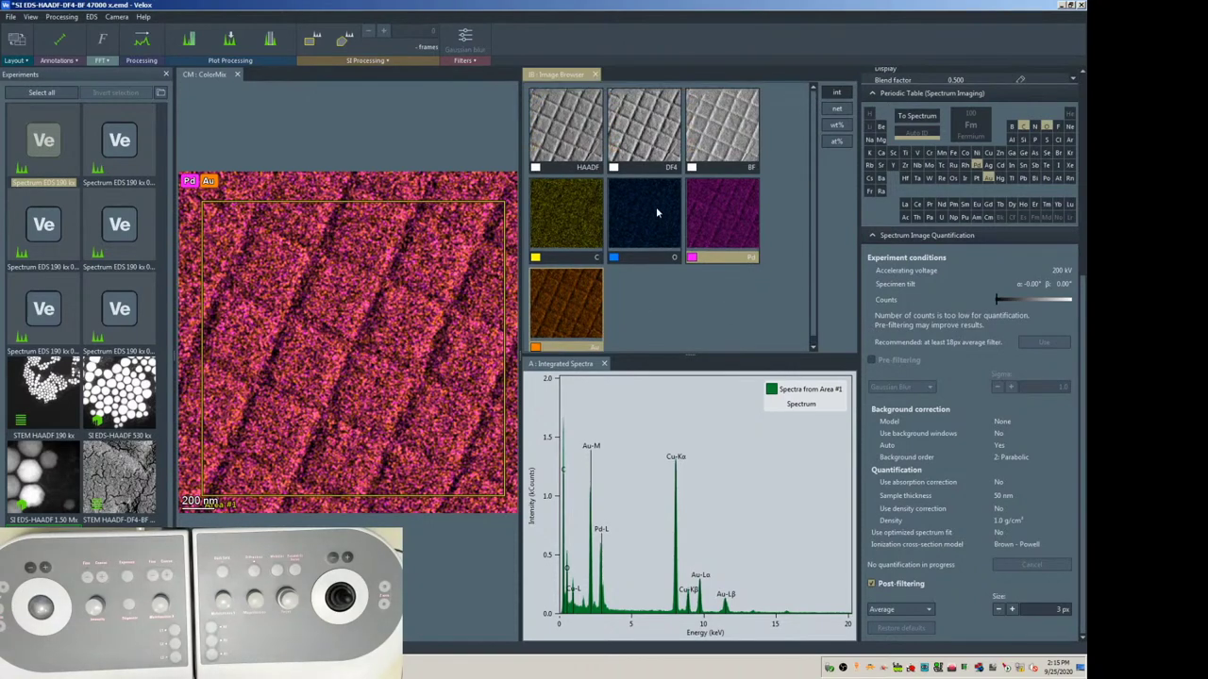
left_click(650, 236)
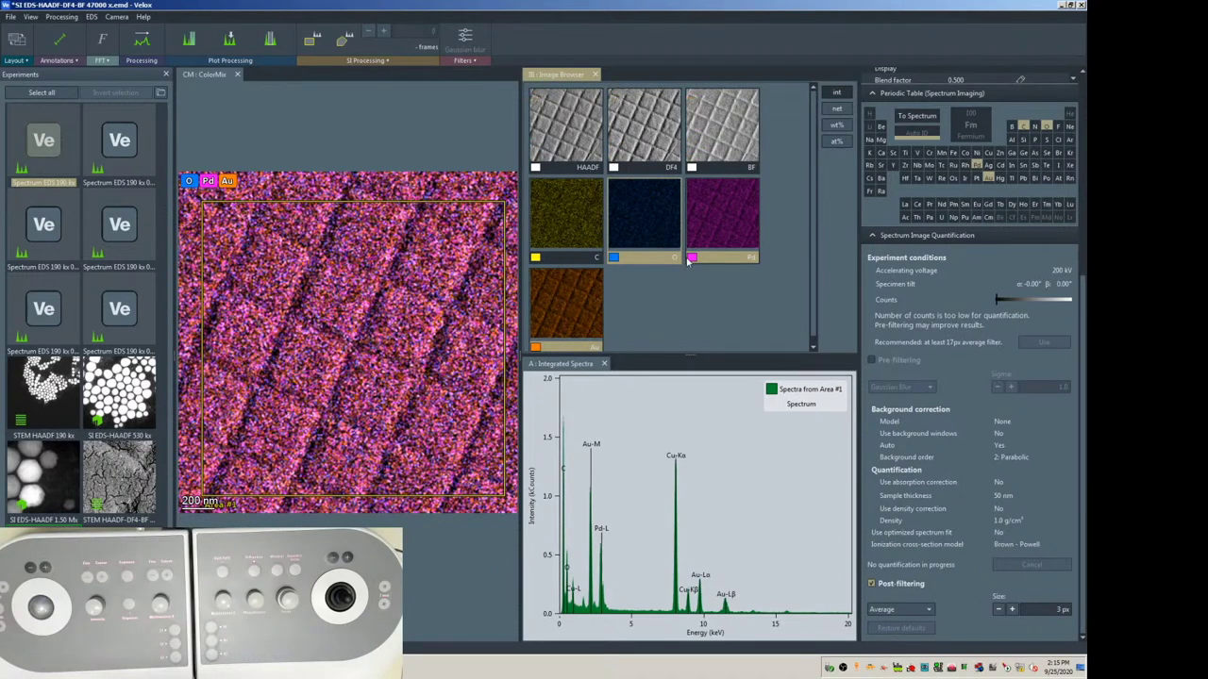
Recolor the Au map cyan and the Pd map yellow.
left_click(536, 348)
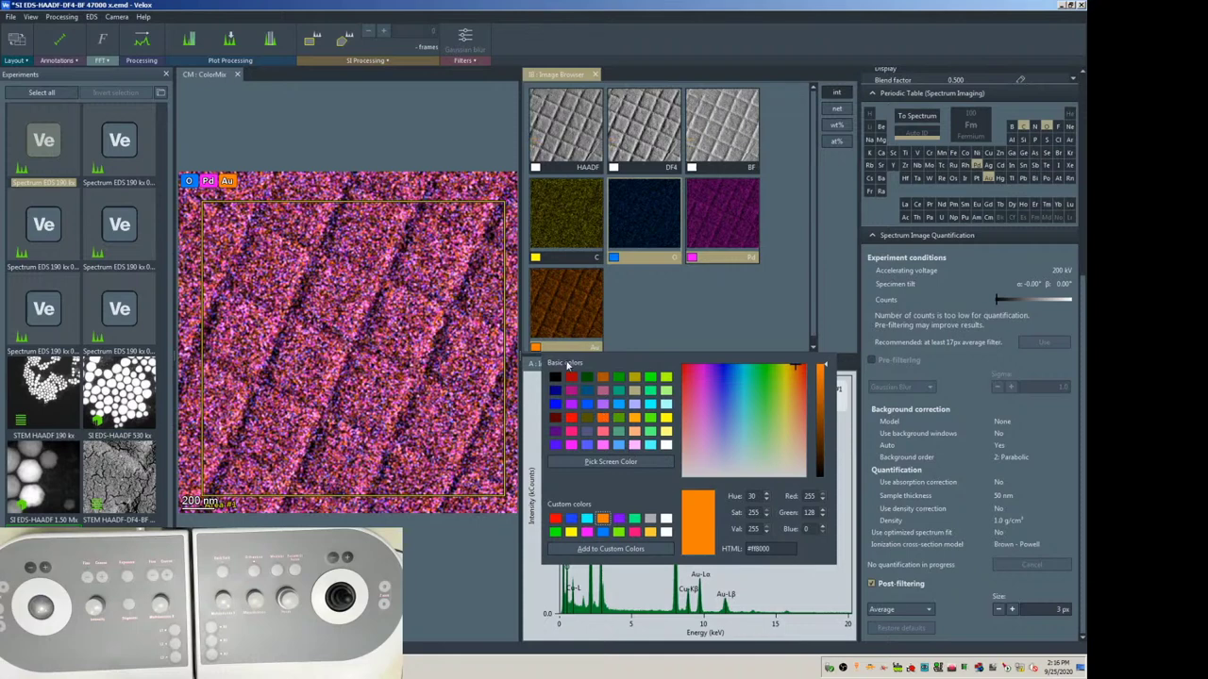
left_click(586, 519)
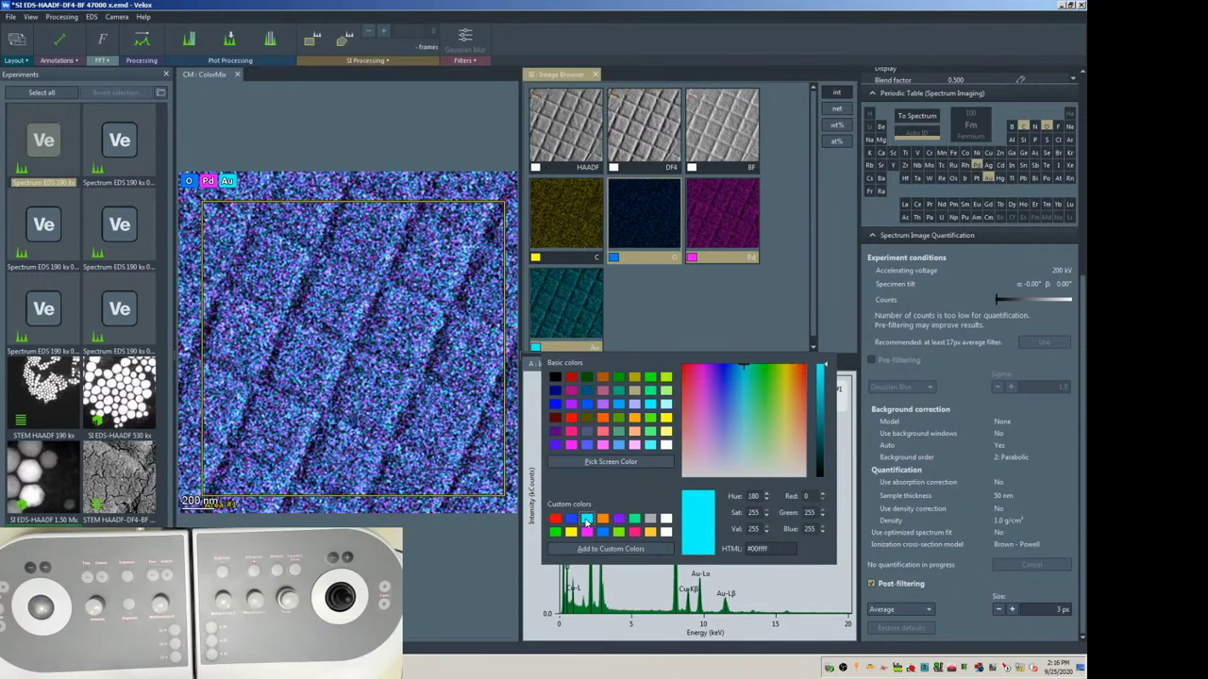
left_click(628, 327)
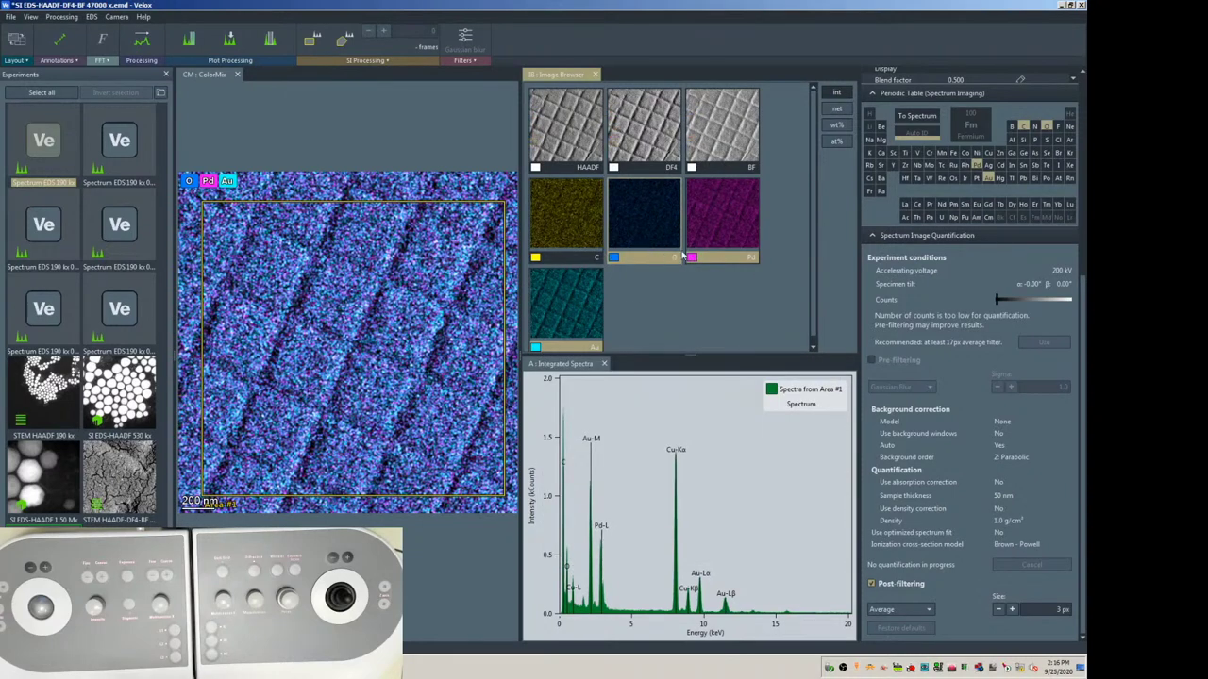
left_click(691, 259)
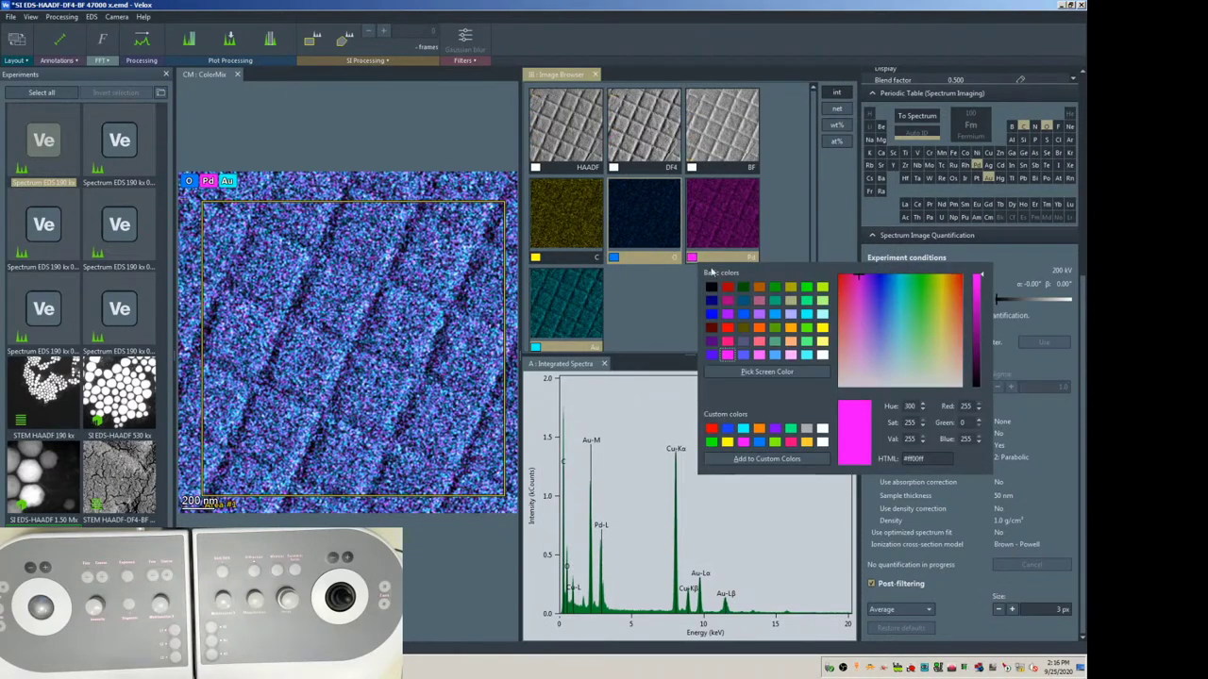
left_click(726, 442)
left_click(652, 302)
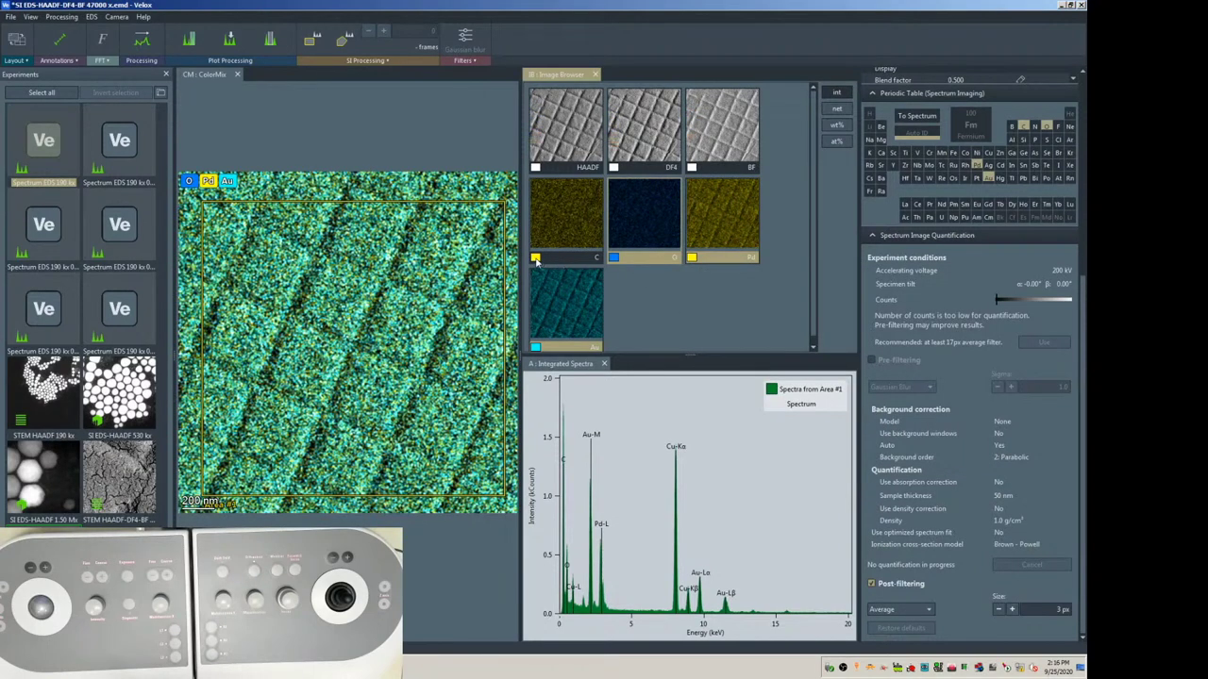
Recolor the C map red.
left_click(535, 257)
left_click(555, 429)
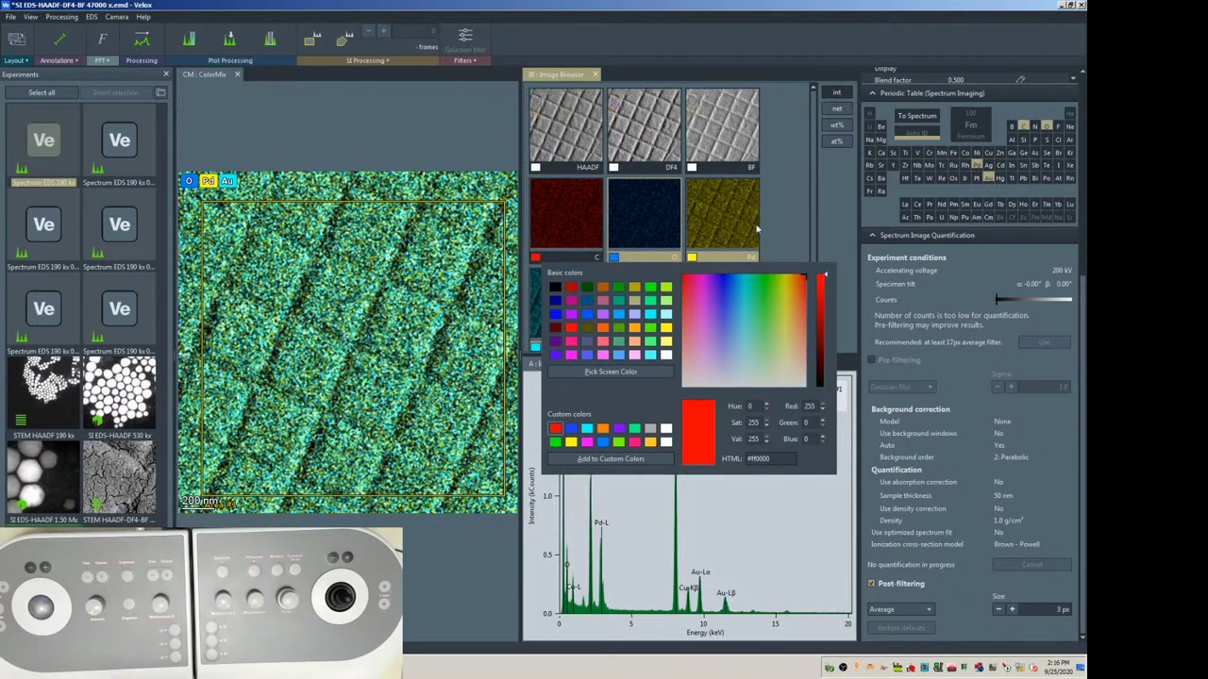
left_click(666, 242)
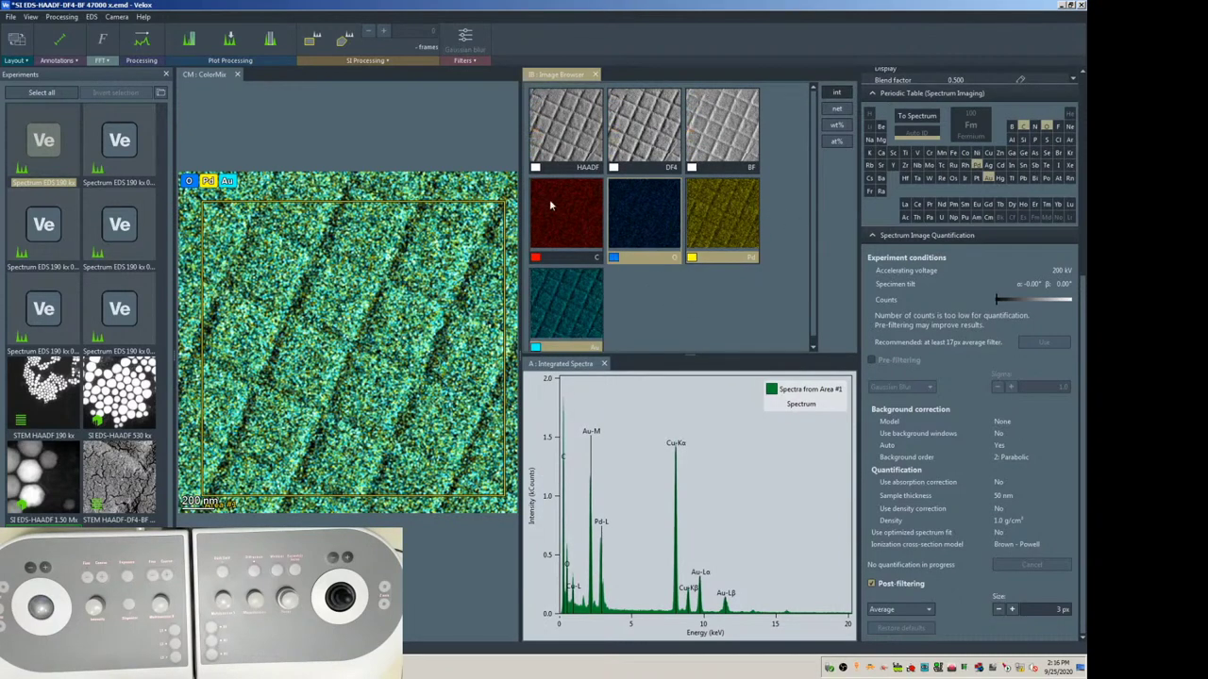
Try adding the C map to the color mix, and reduce the overlay to only the Pd and Au maps.
left_click(552, 205)
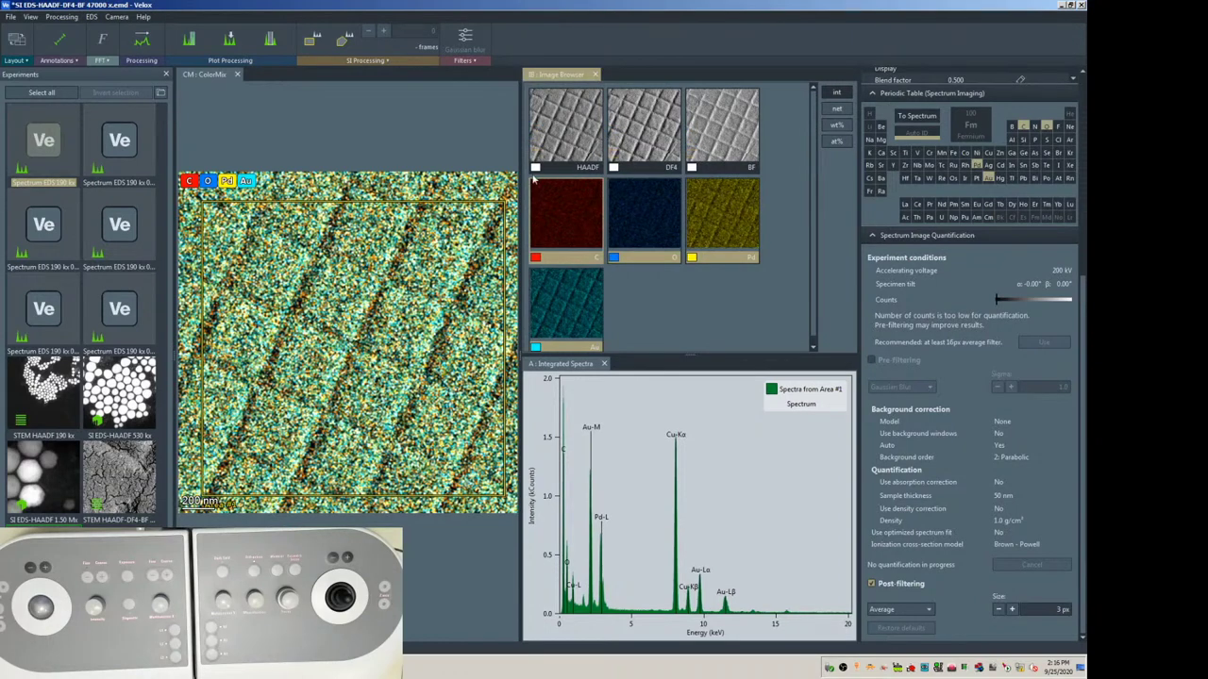
left_click(576, 226)
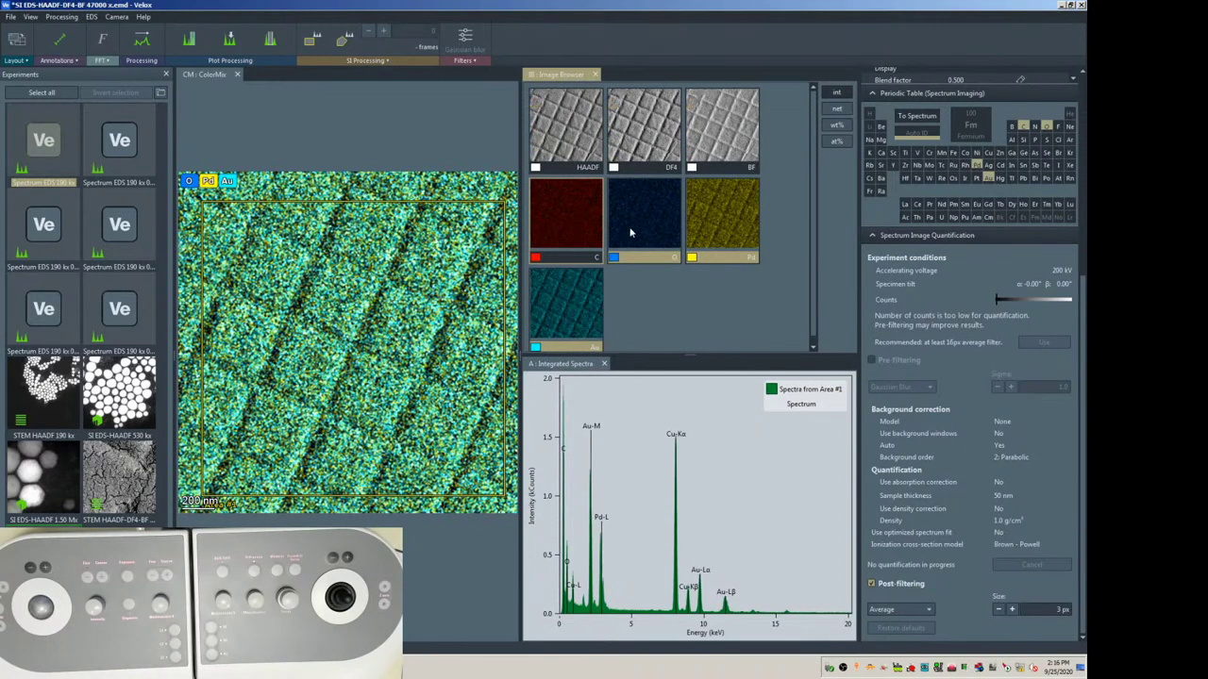
left_click(630, 223)
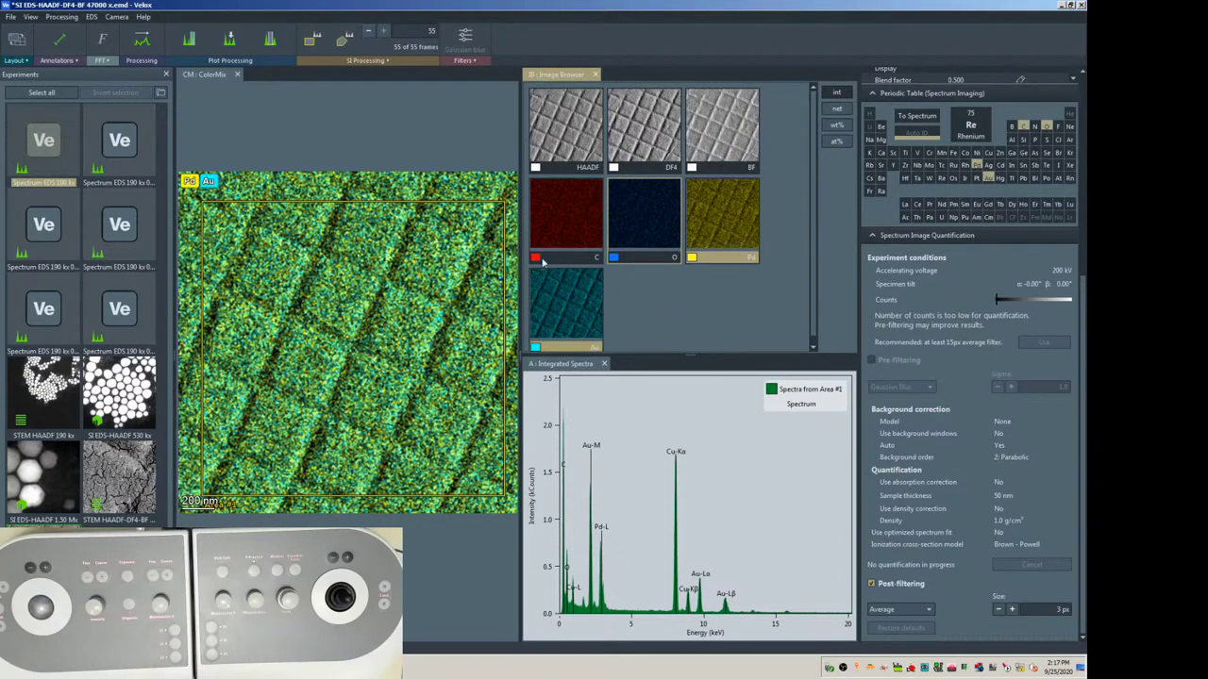
left_click(462, 201)
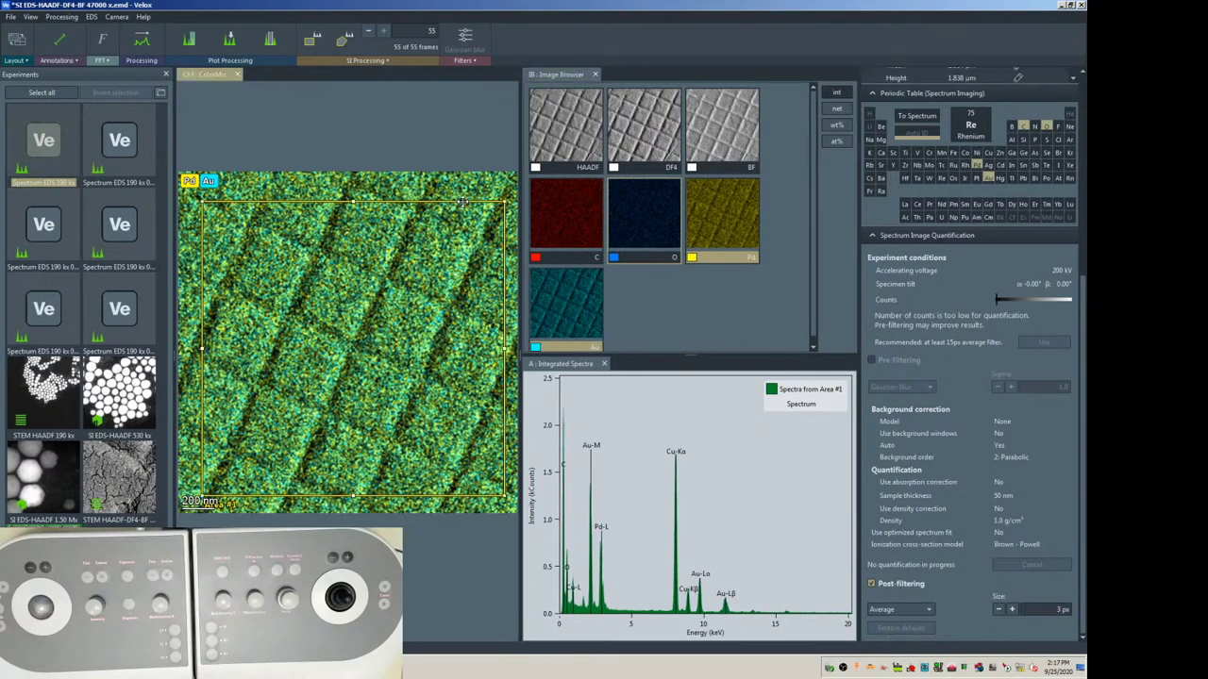
left_click(703, 285)
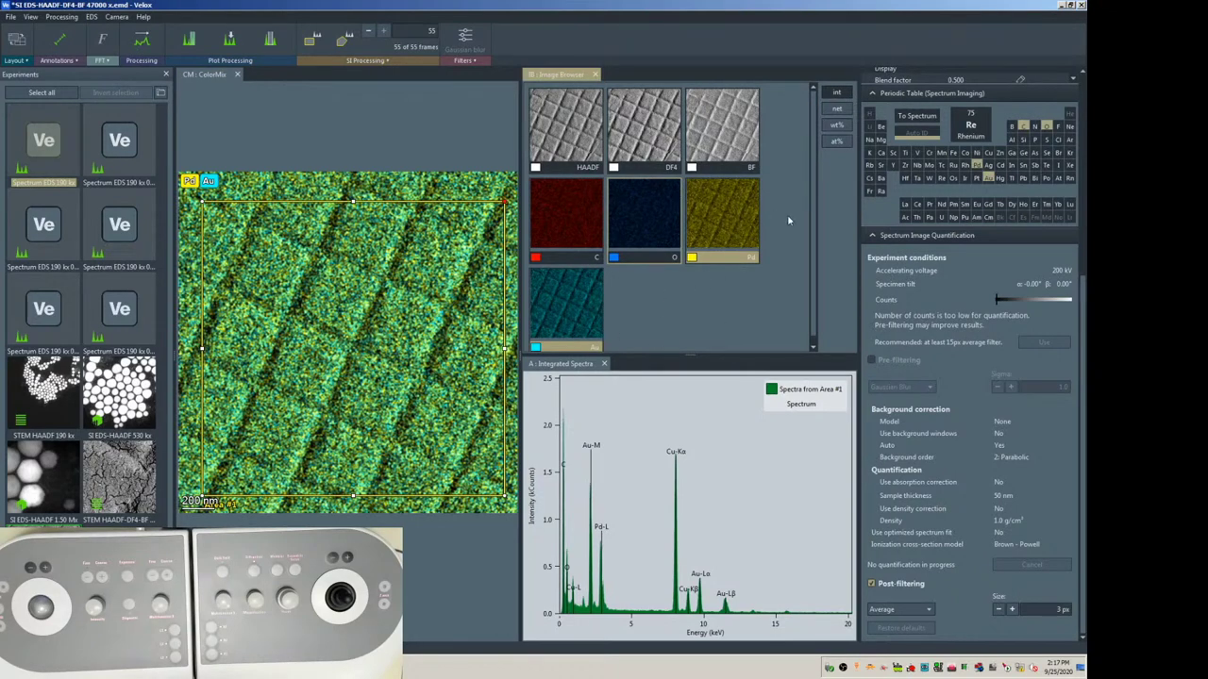
Start exporting all images and maps, choosing Z:\Training\20200925\Au NPs as the destination folder.
right_click(573, 131)
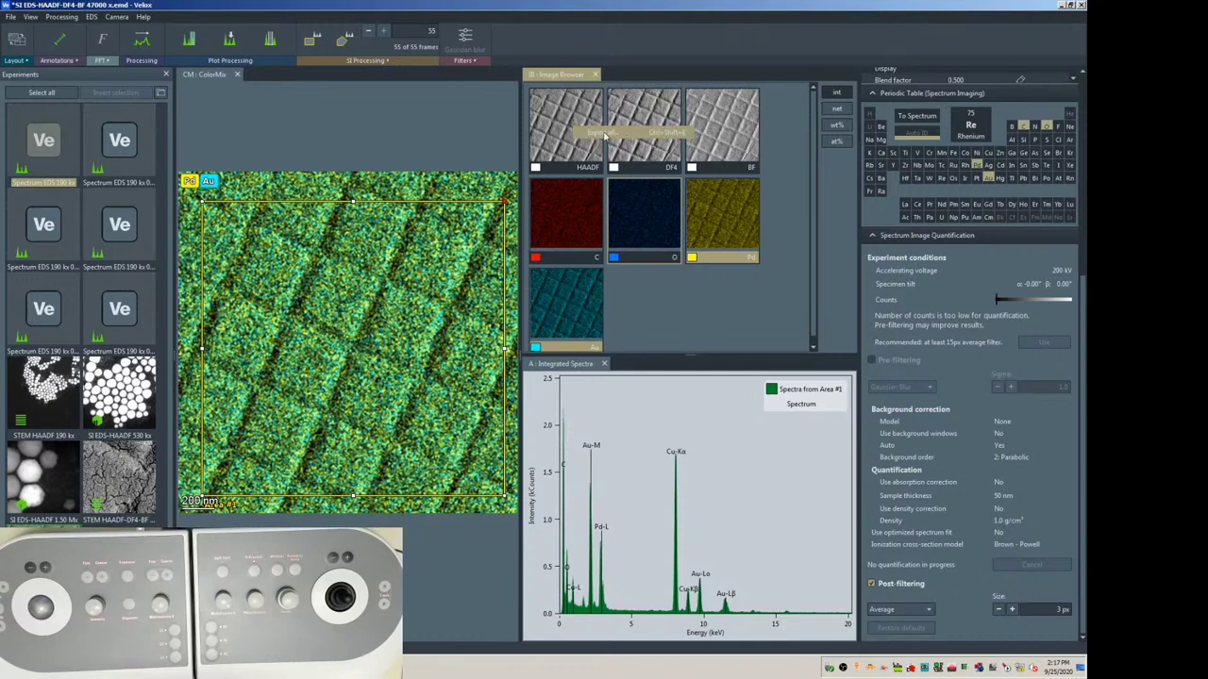
left_click(605, 135)
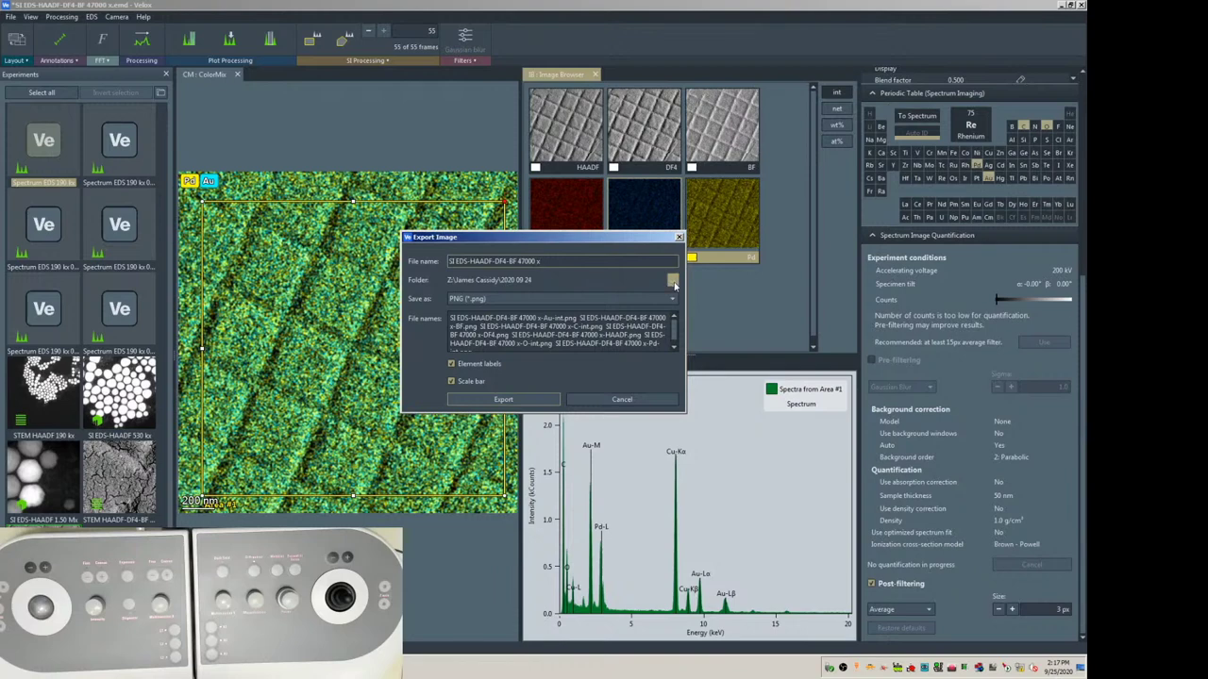
left_click(673, 281)
left_click(610, 267)
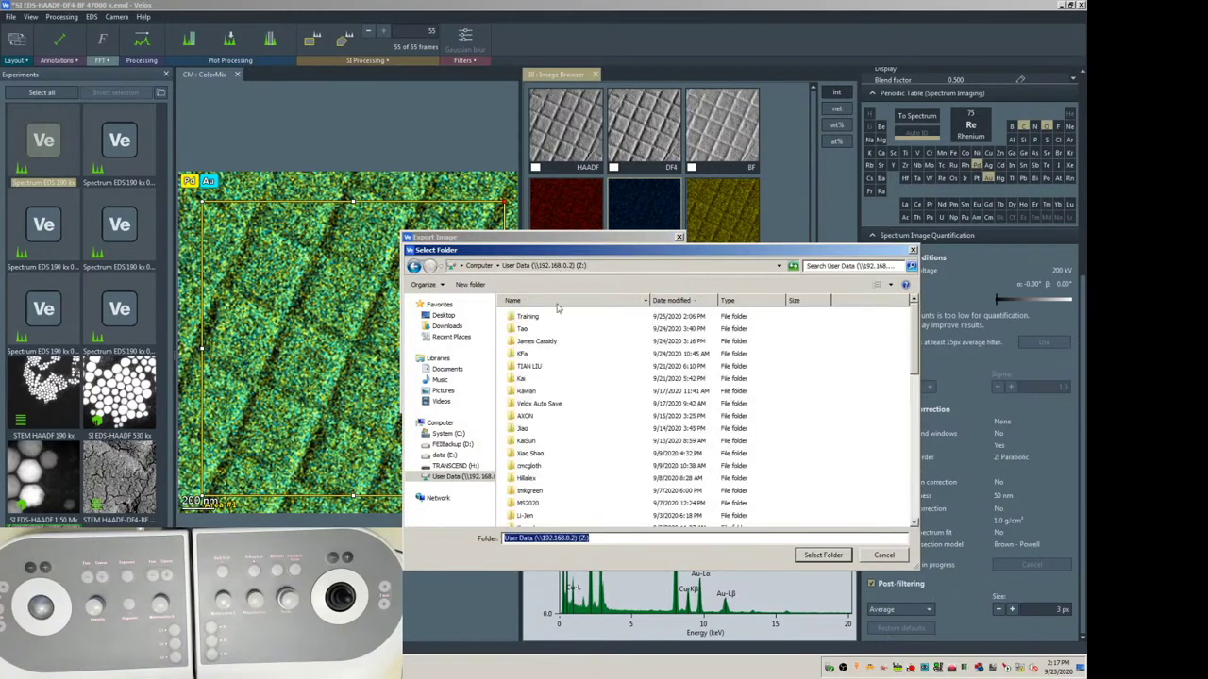
double_click(541, 317)
double_click(556, 325)
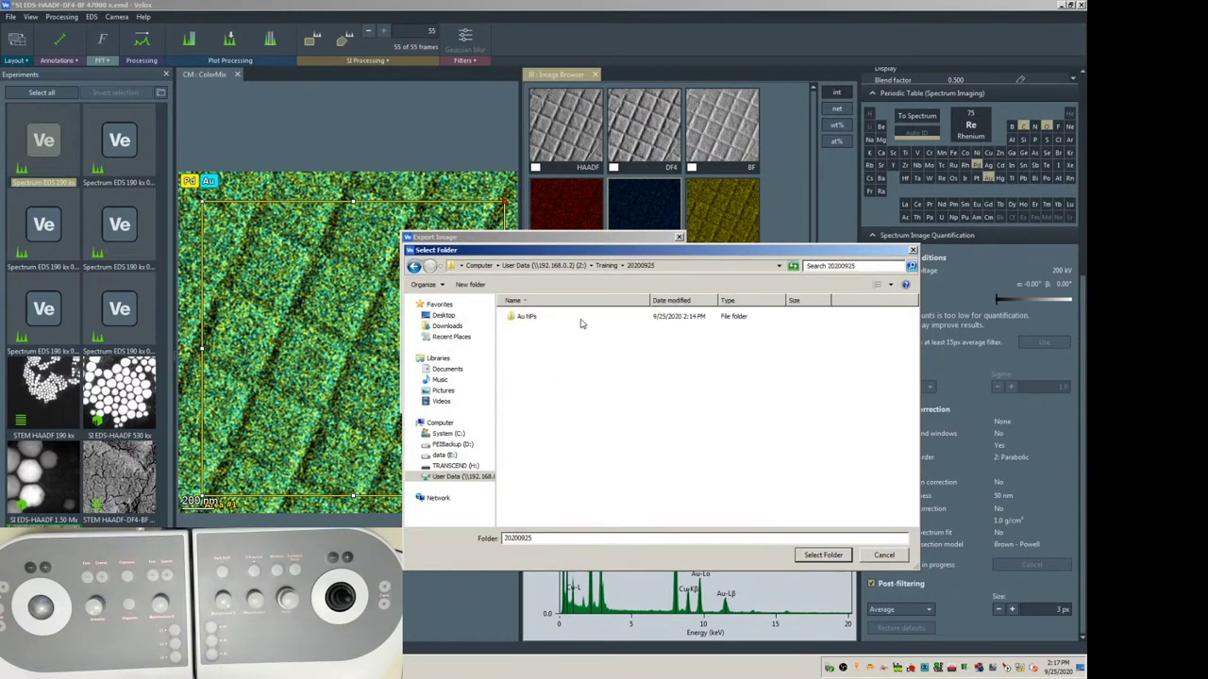
double_click(539, 319)
left_click(823, 556)
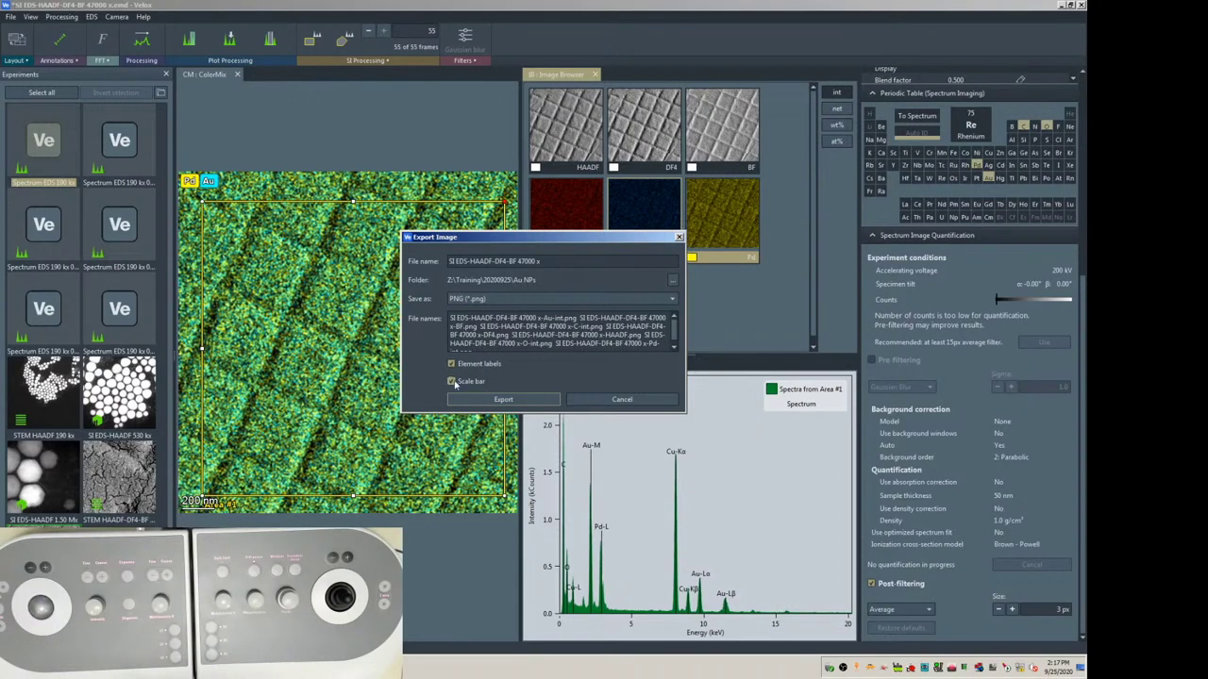
Review the available file formats and export all images as PNG with element labels and scale bar.
left_click(495, 300)
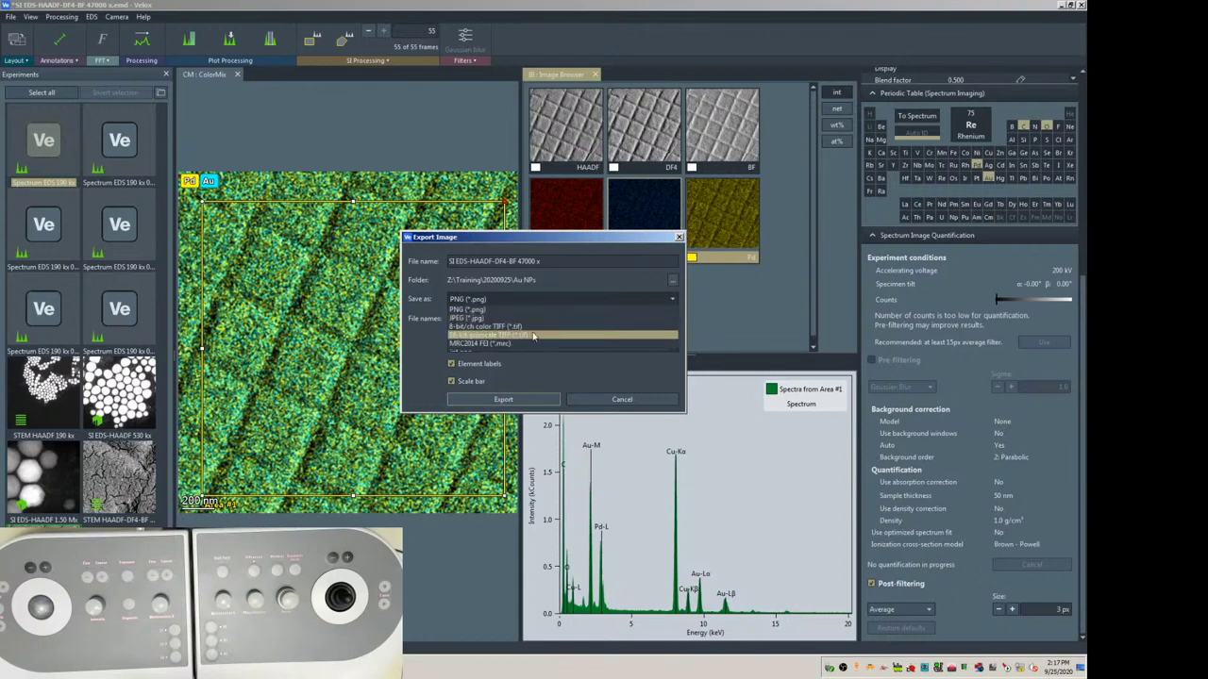
left_click(442, 343)
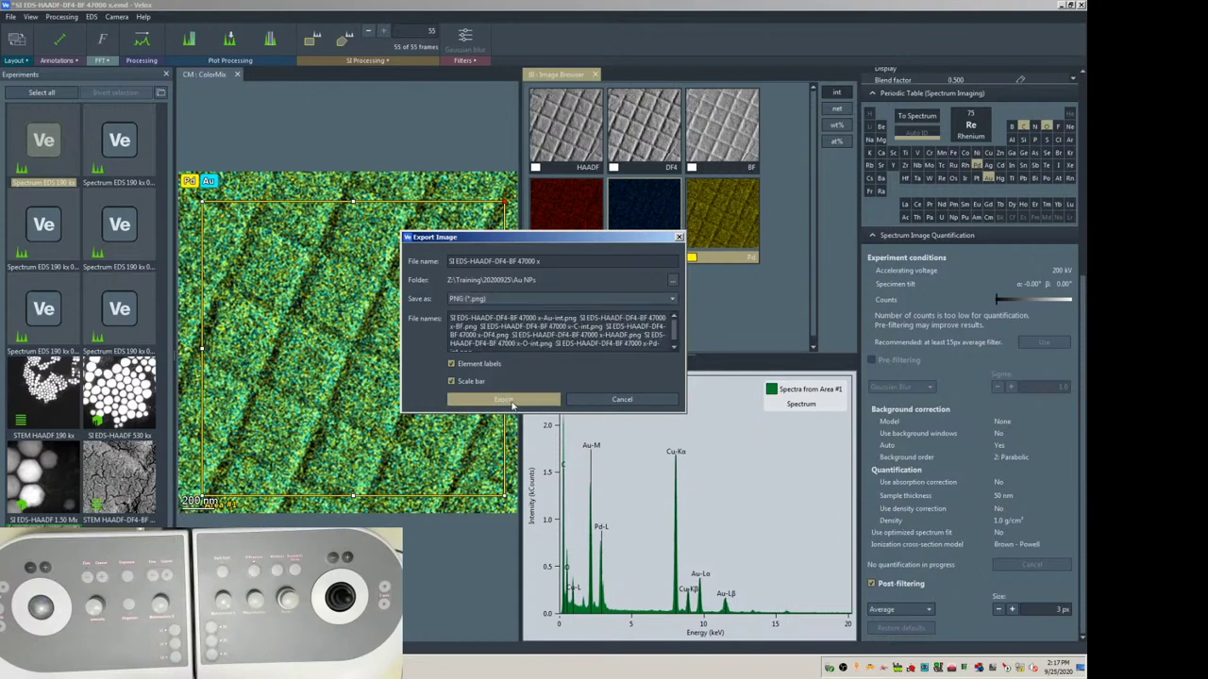
left_click(510, 406)
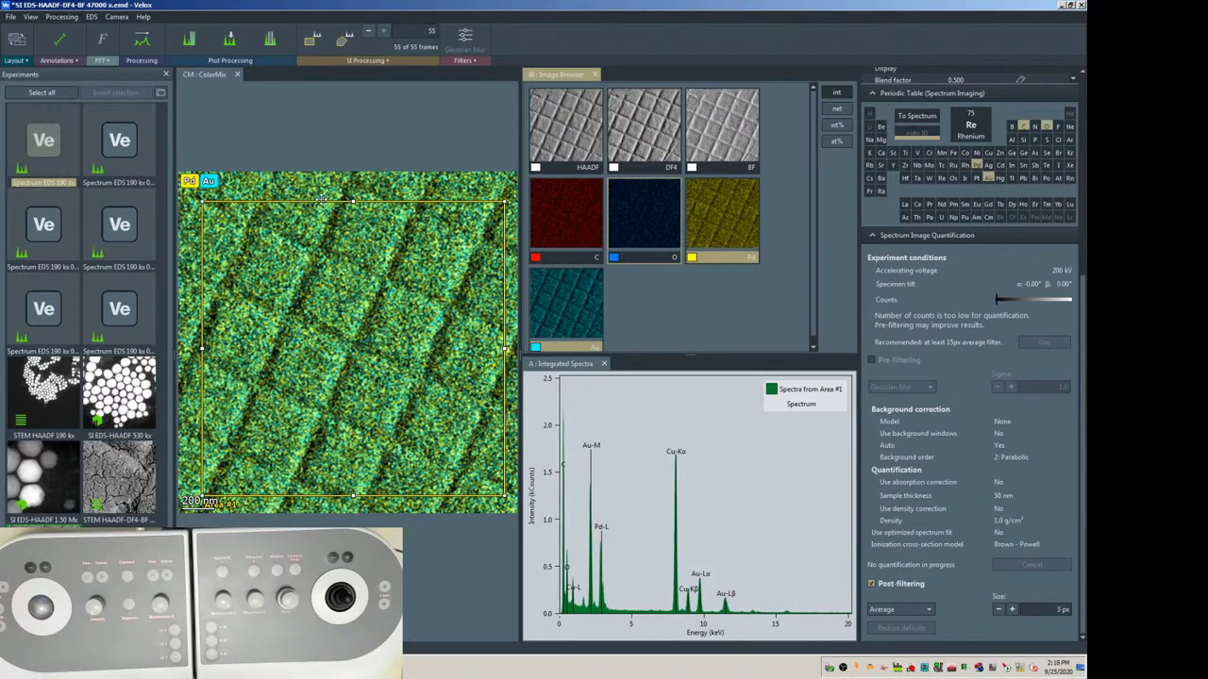
Delete the spectrum area from the color mix and export the Pd and Au overlay as PNG to Z:\Training\20200925\Au NPs.
left_click(321, 199)
key("Delete")
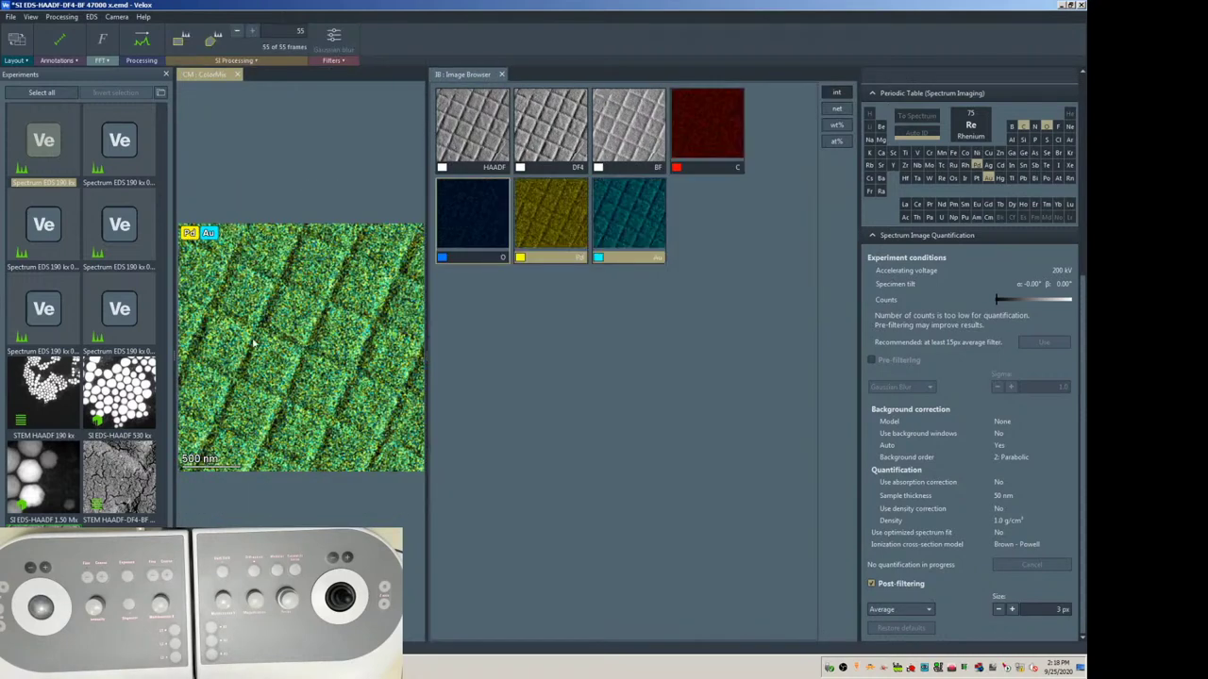
right_click(302, 305)
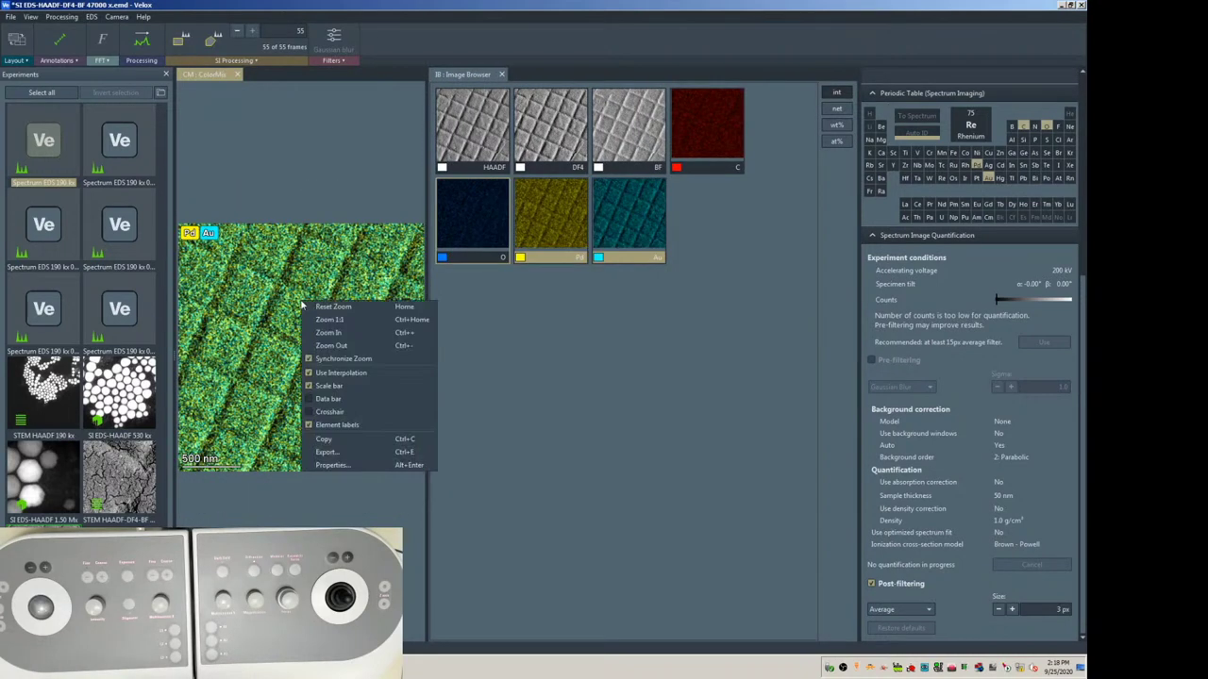
left_click(331, 453)
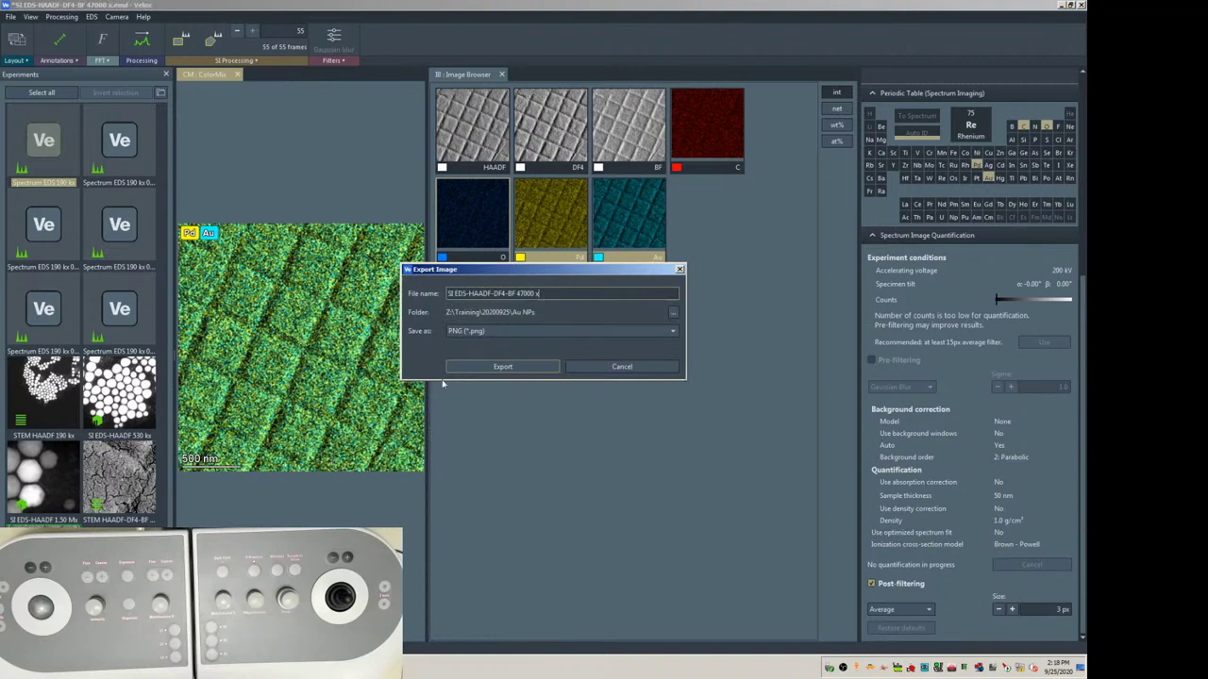
left_click(510, 367)
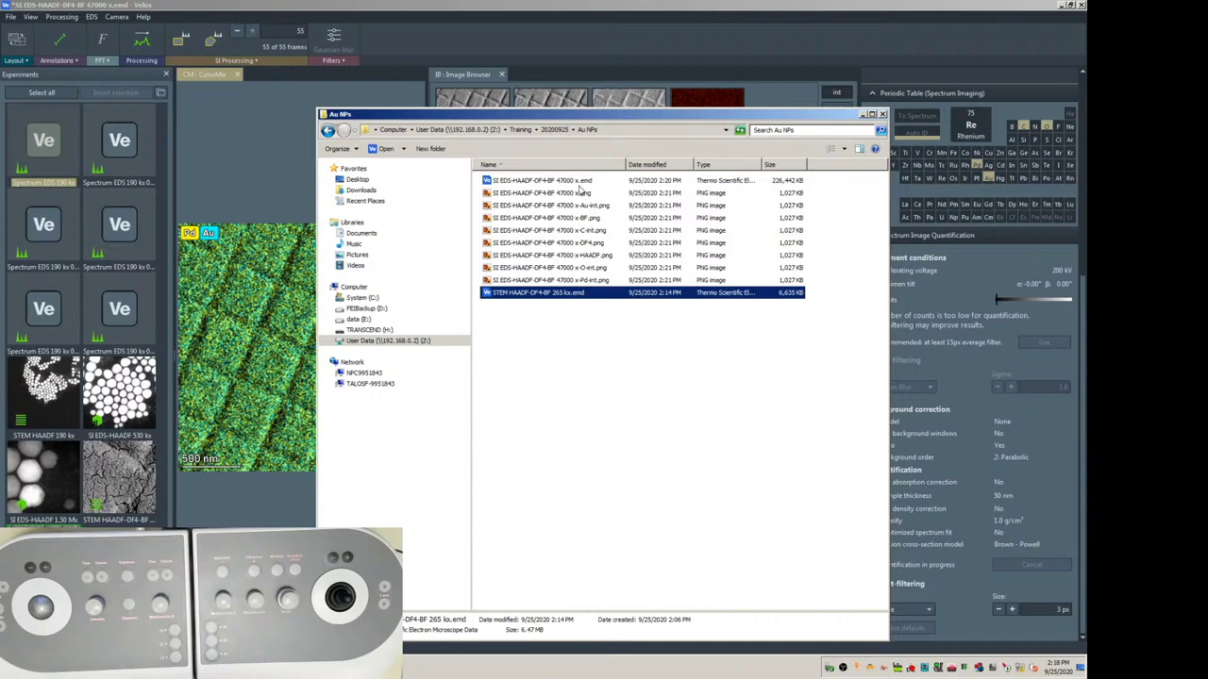
Open the exported SI EDS-HAADF-DF4-BF 47000 x.png in the photo viewer and look through the other exported images and elemental maps.
left_click(581, 193)
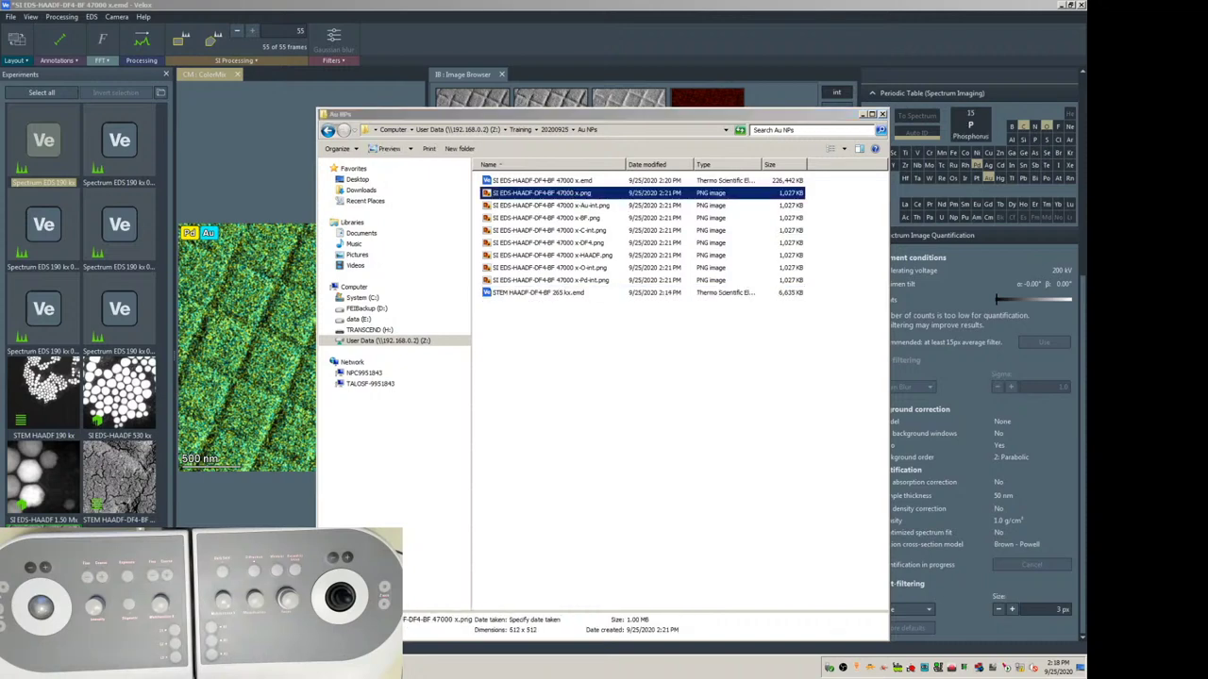
key("Return")
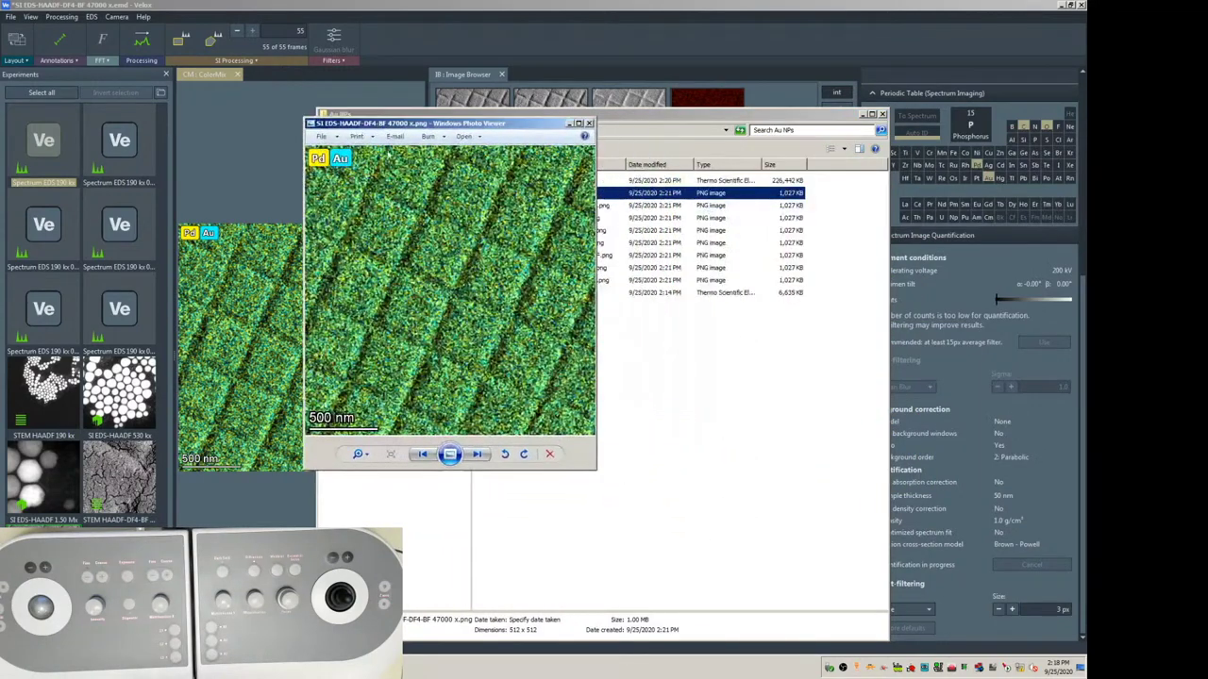
left_click(477, 453)
left_click(478, 454)
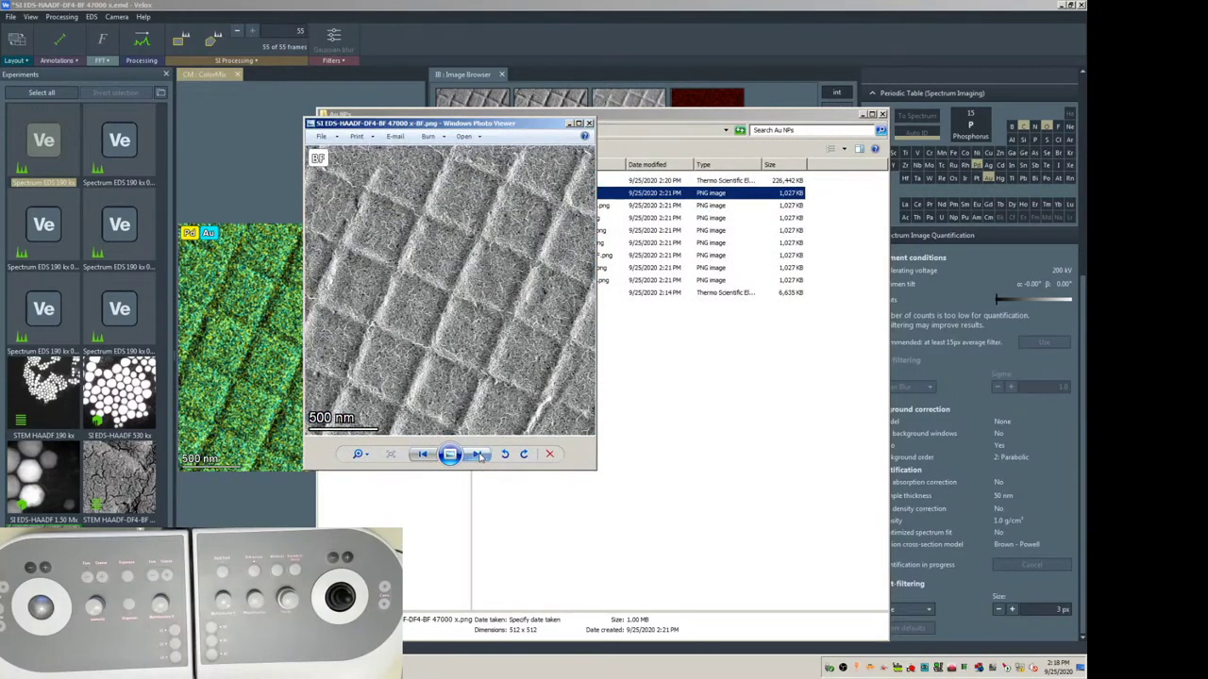
left_click(478, 454)
left_click(477, 454)
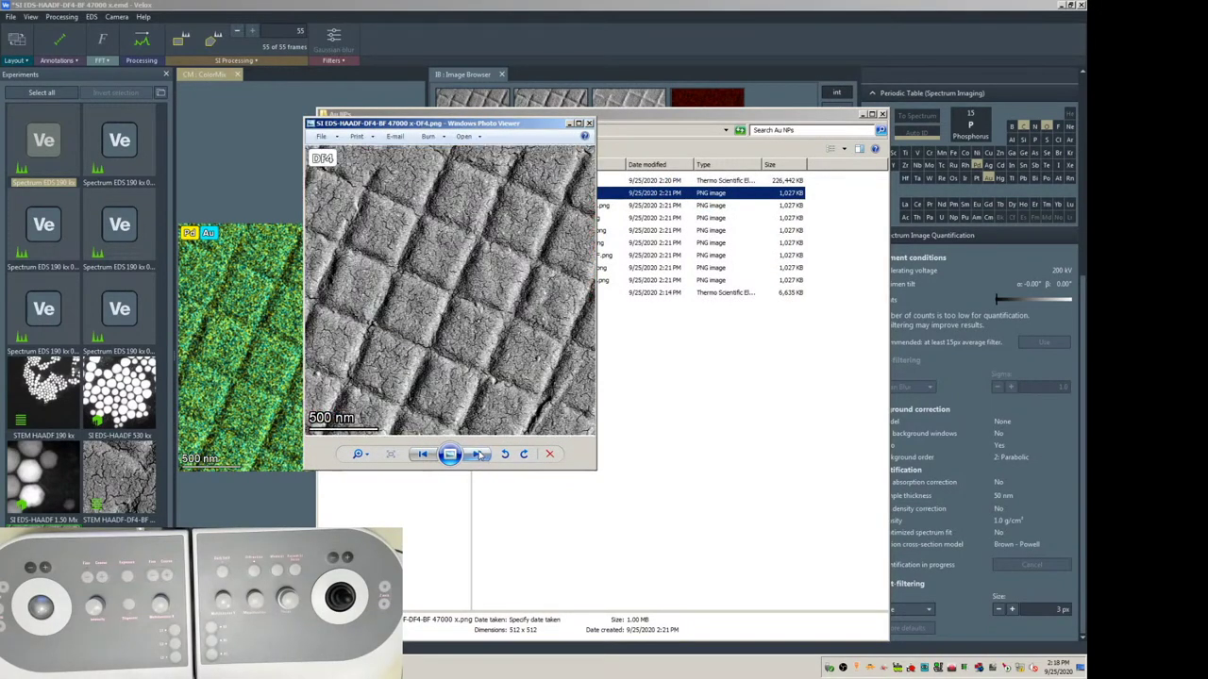
left_click(478, 454)
left_click(477, 454)
left_click(478, 454)
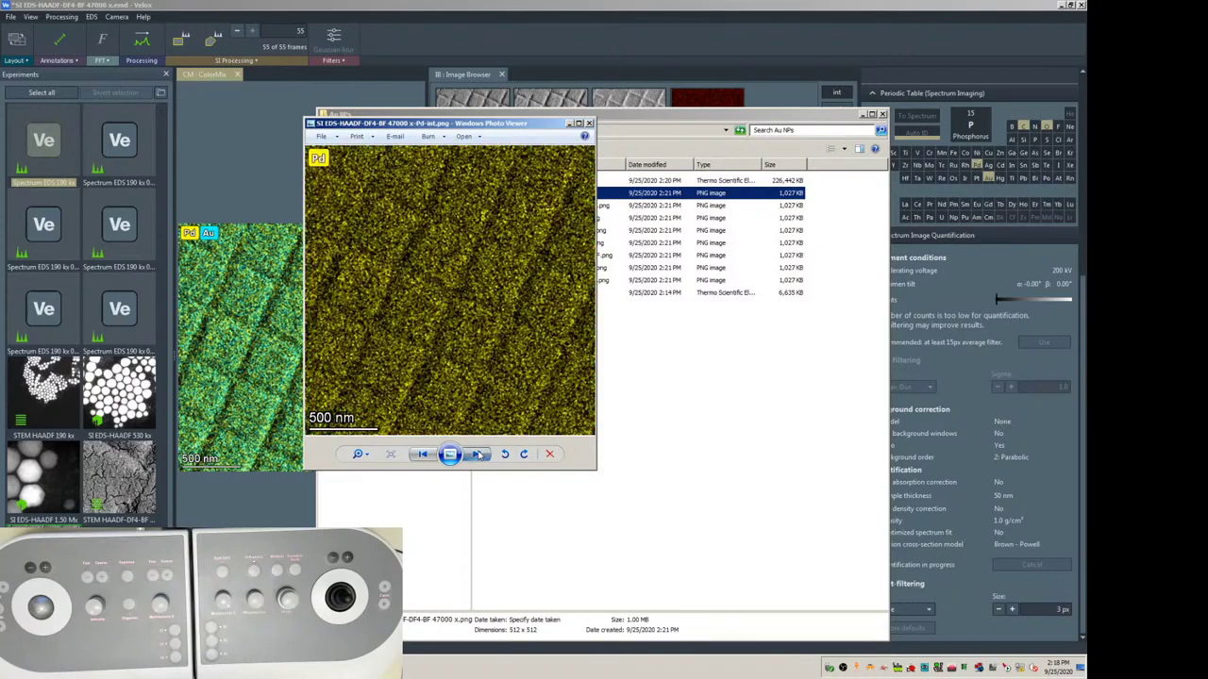
left_click(478, 453)
left_click(589, 124)
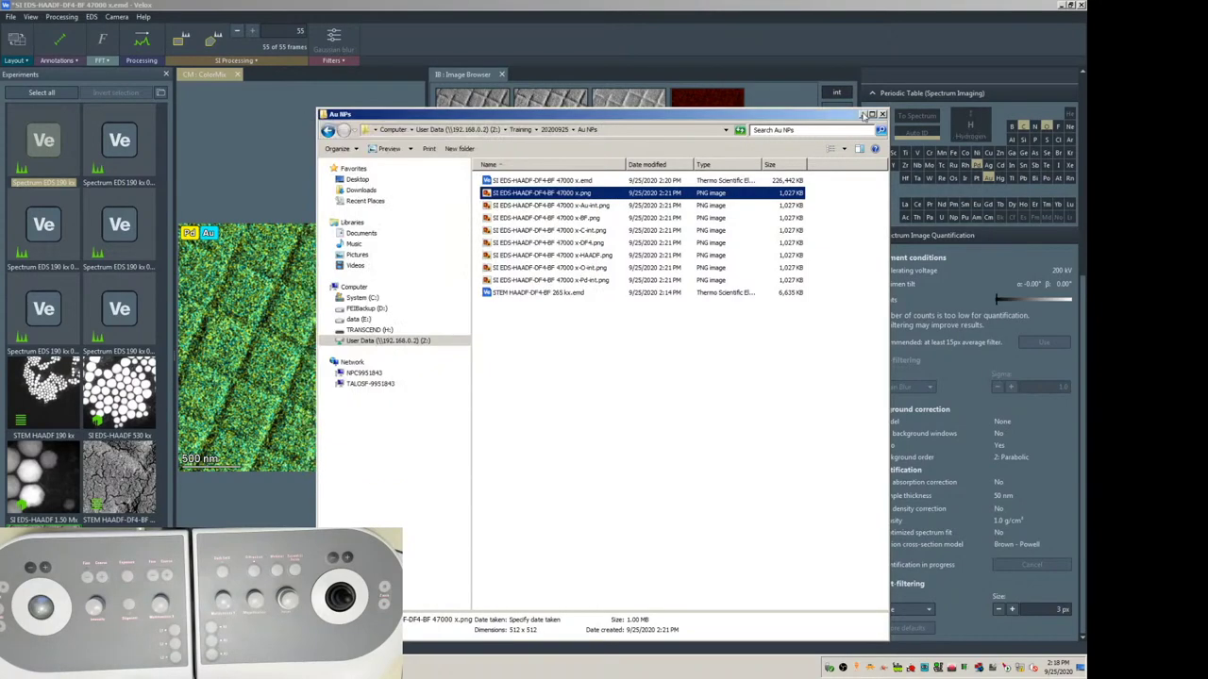
left_click(862, 115)
Scan live STEM images at a 1.07 µm field of view and start an EDS spectrum image over an area about 629 × 617 nm.
left_click(651, 497)
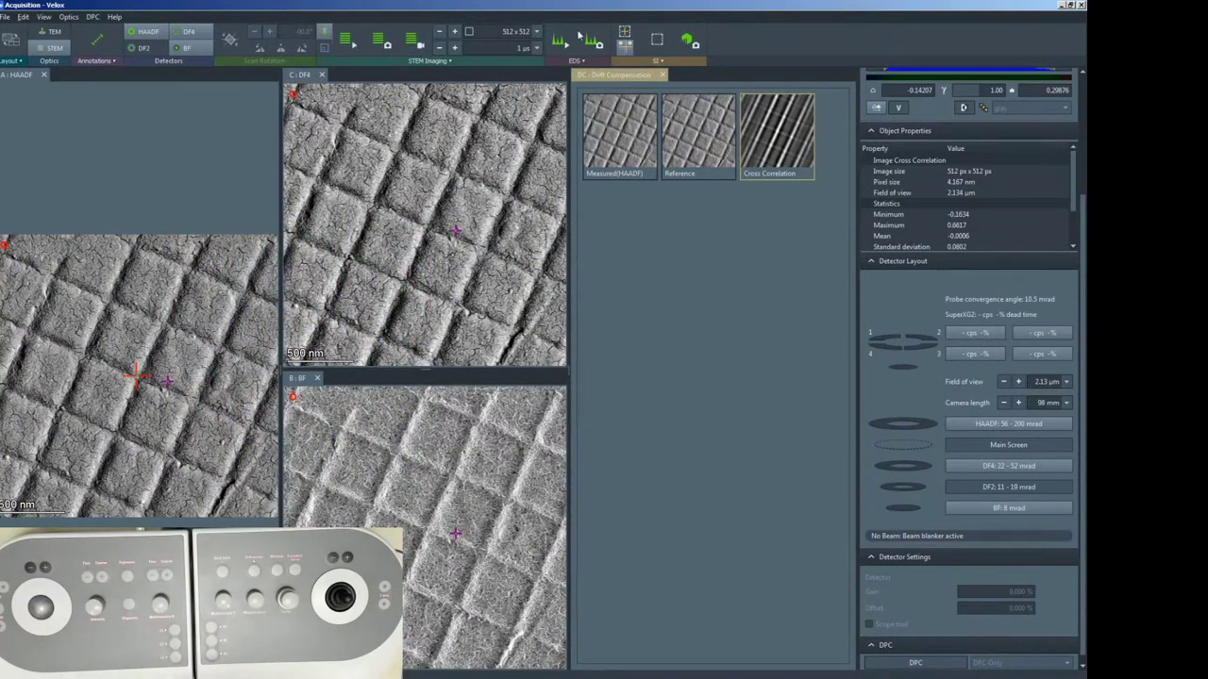
left_click(348, 39)
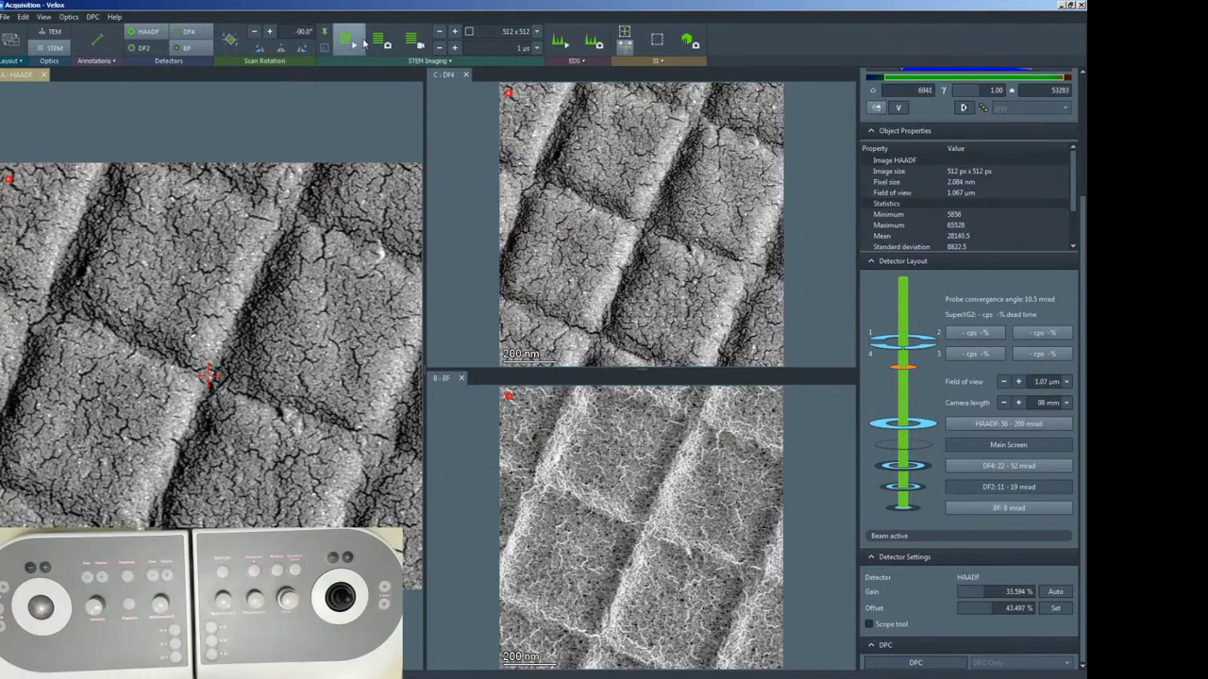
left_click(658, 40)
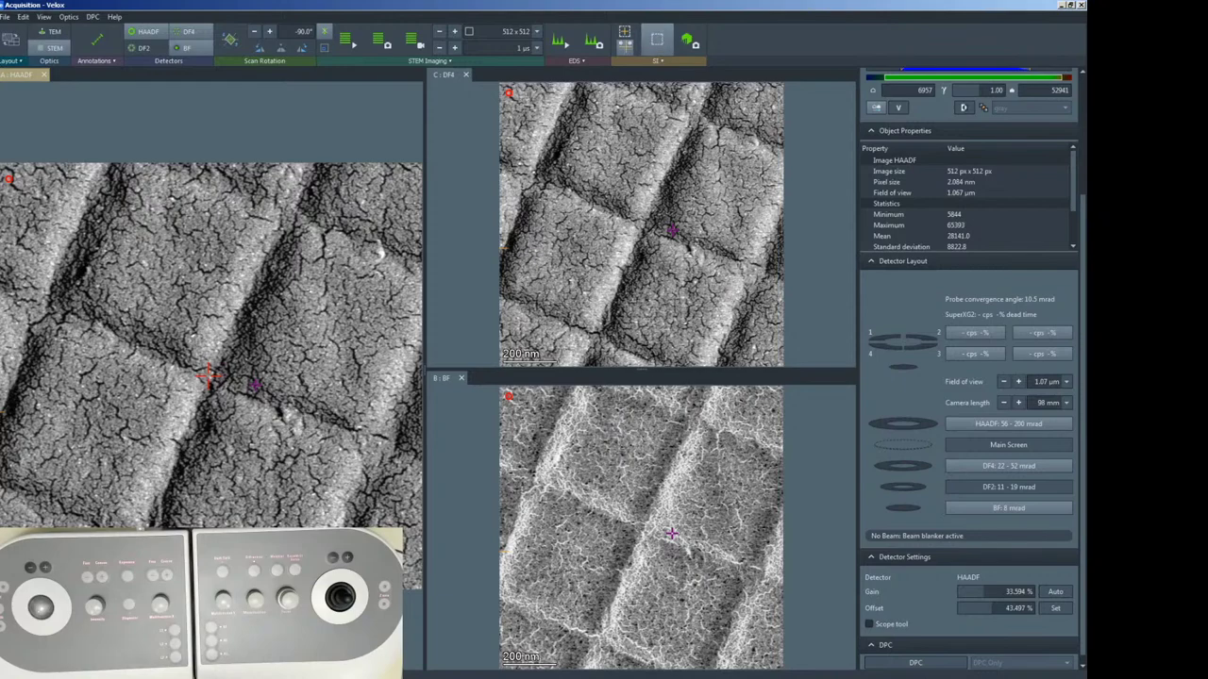
left_click_drag(71, 235, 319, 496)
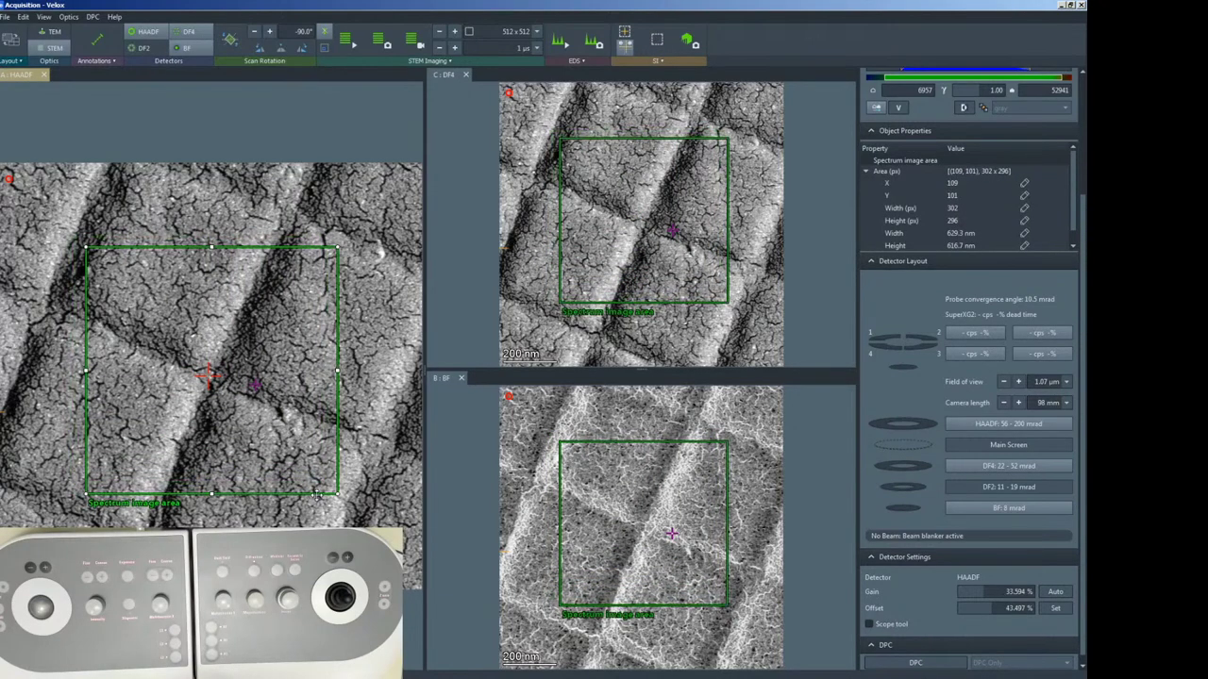
left_click(672, 61)
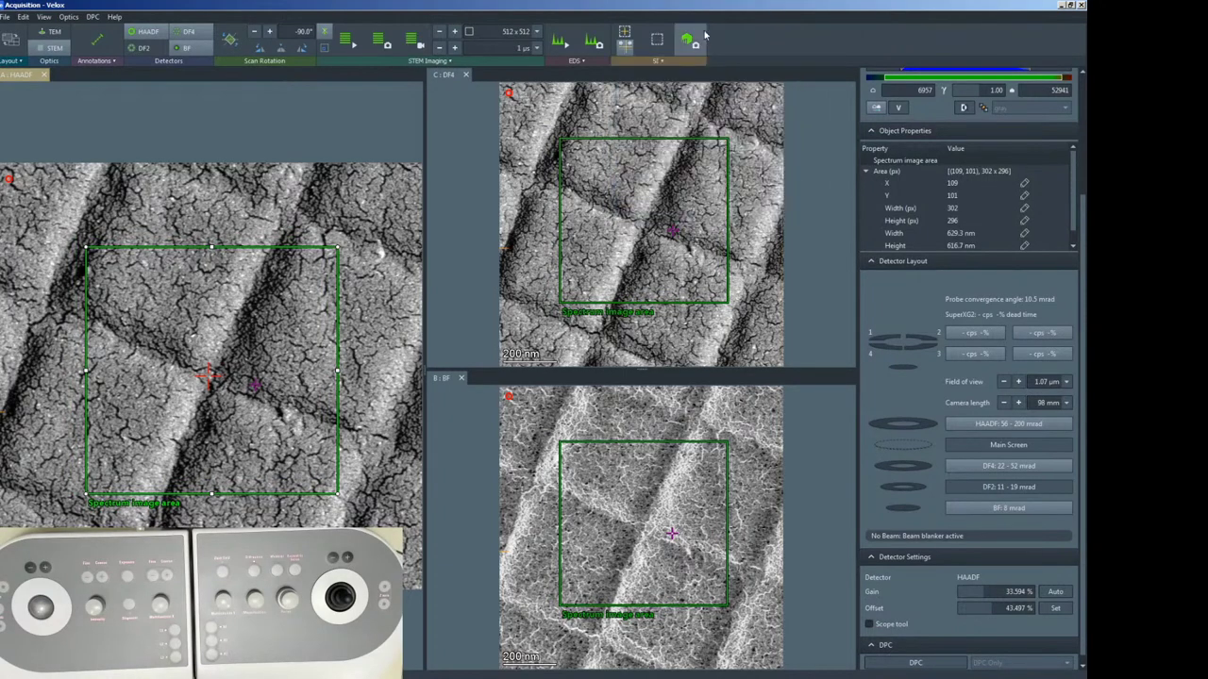
left_click(694, 39)
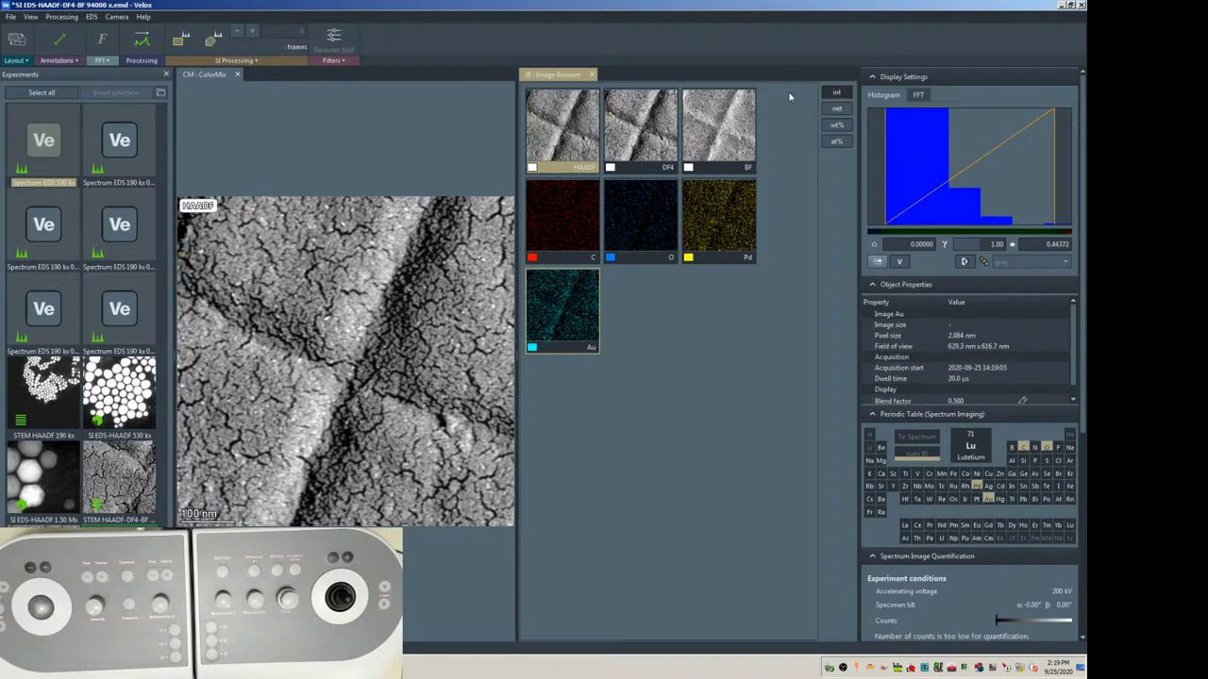
Compare the elemental maps displayed as integrated intensities, net intensities, weight percent and atomic percent.
left_click(837, 108)
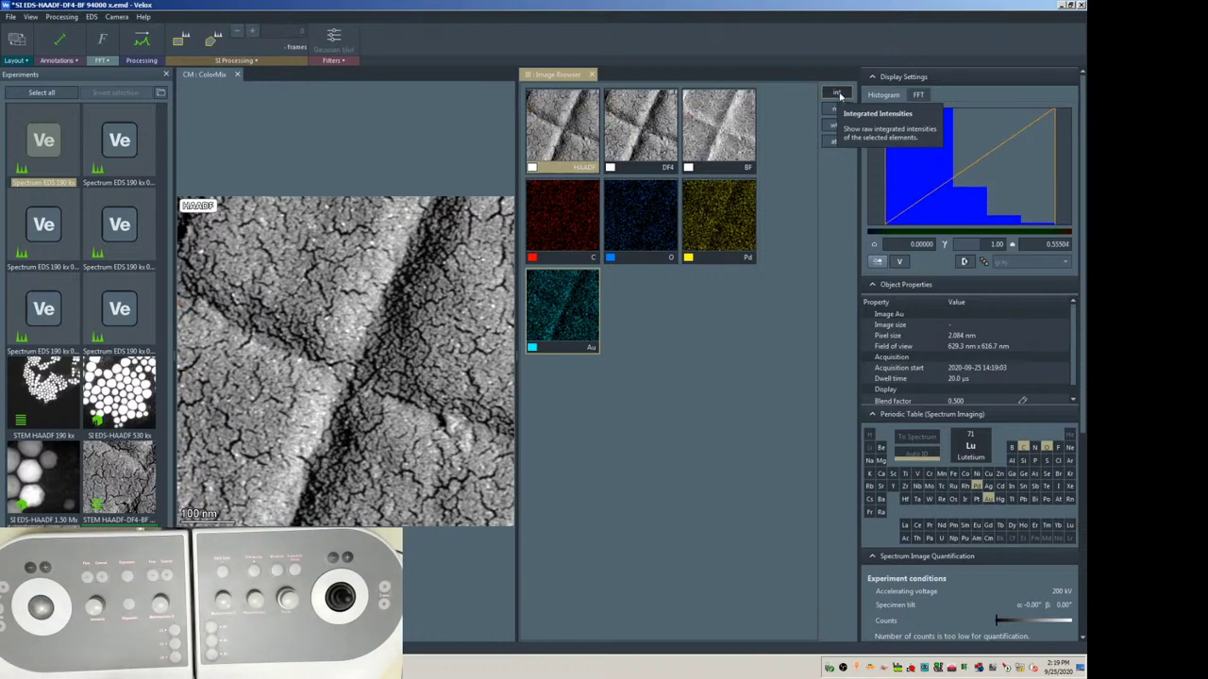
left_click(839, 93)
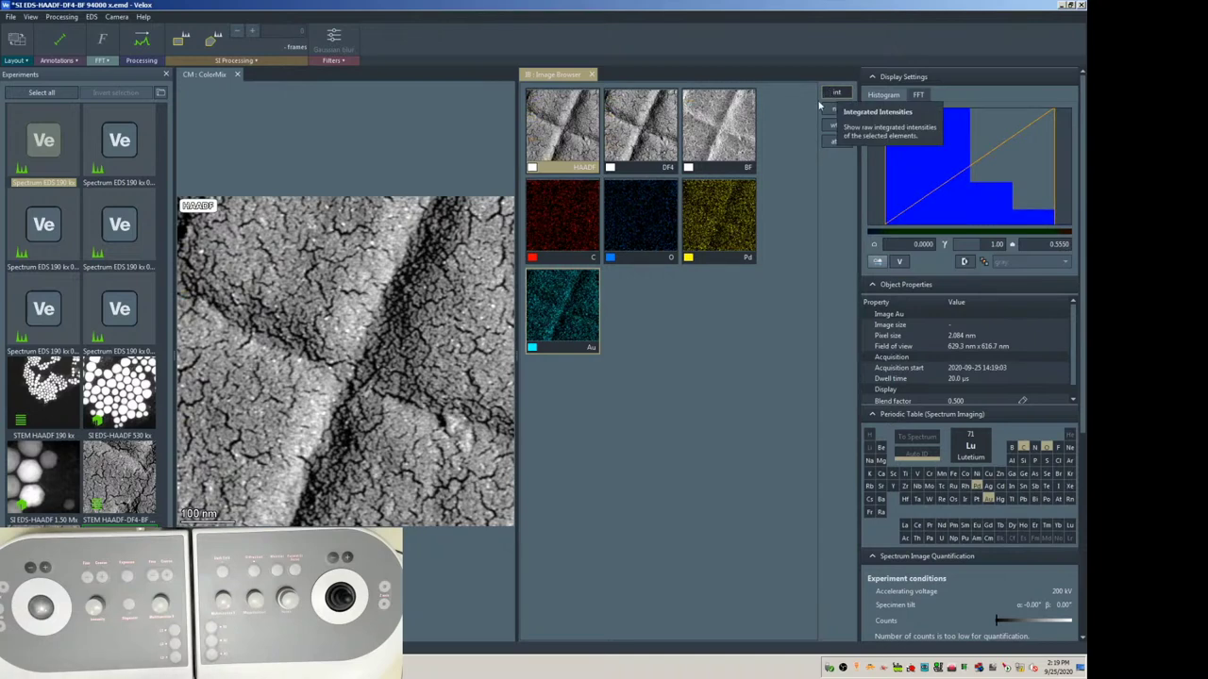
left_click(839, 94)
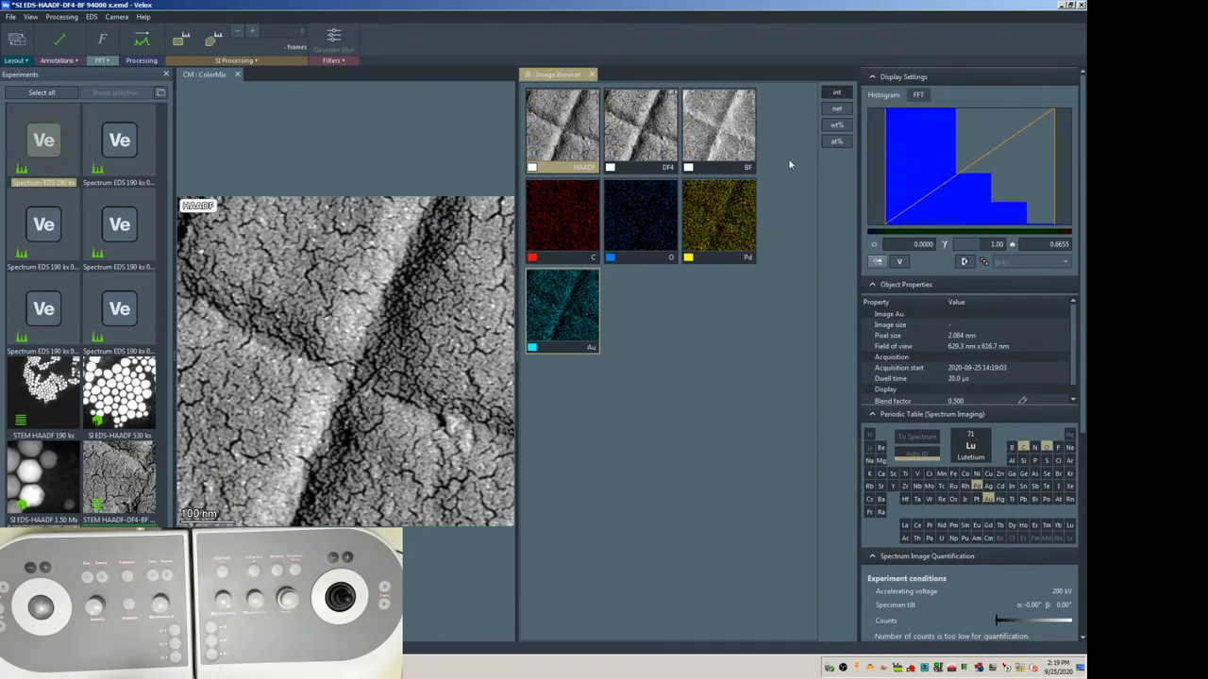
left_click(836, 94)
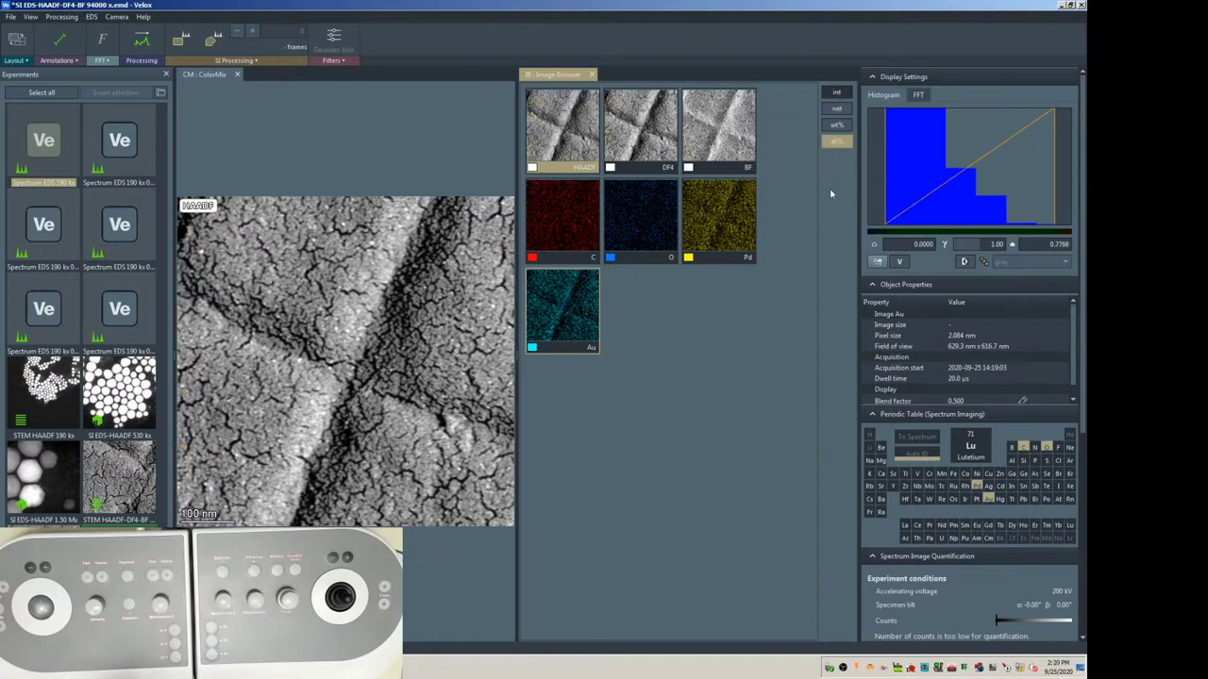
left_click(837, 109)
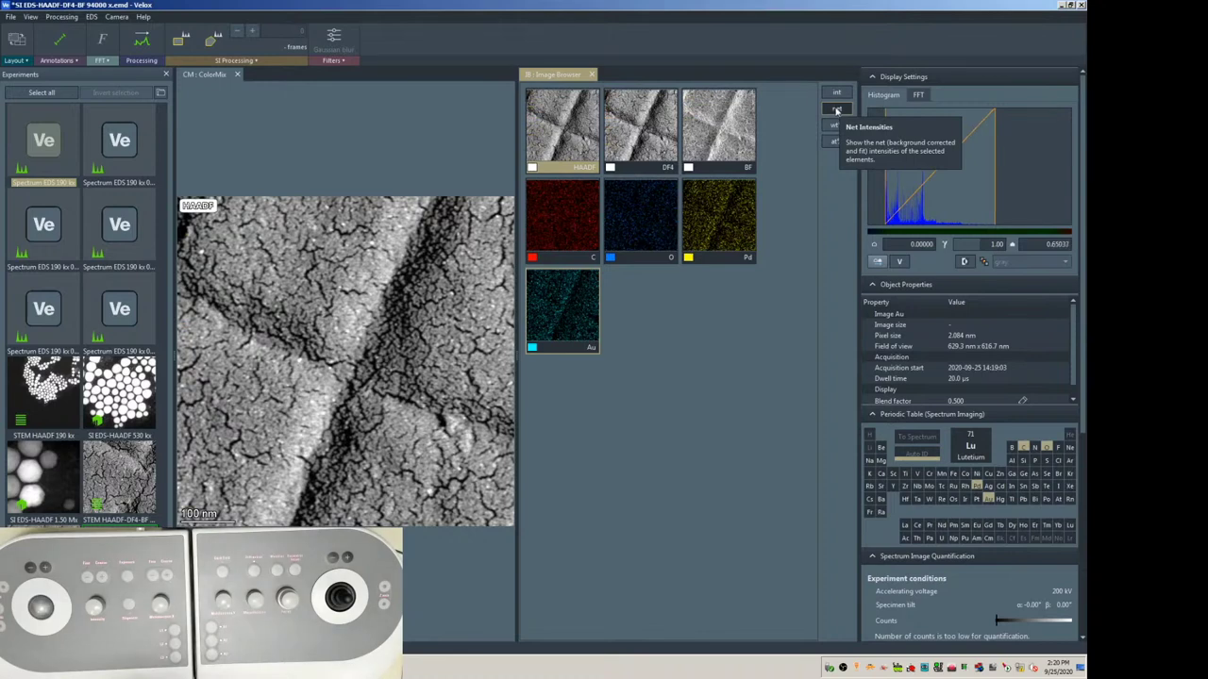
left_click(836, 110)
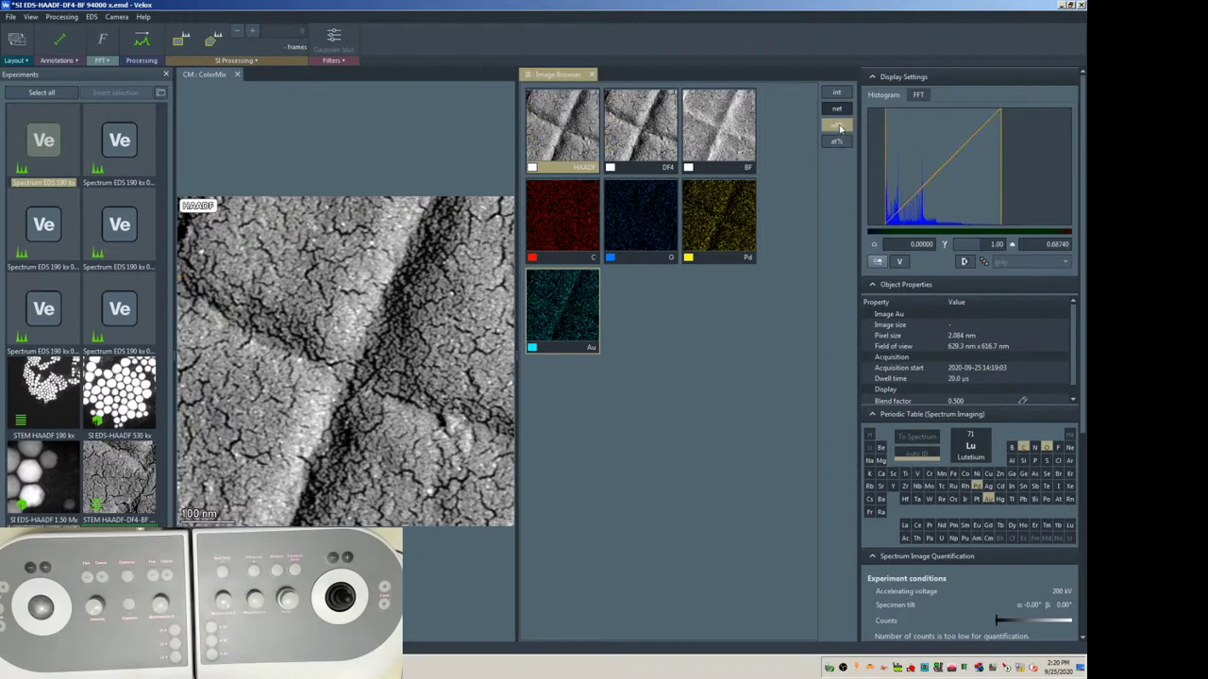
left_click(838, 126)
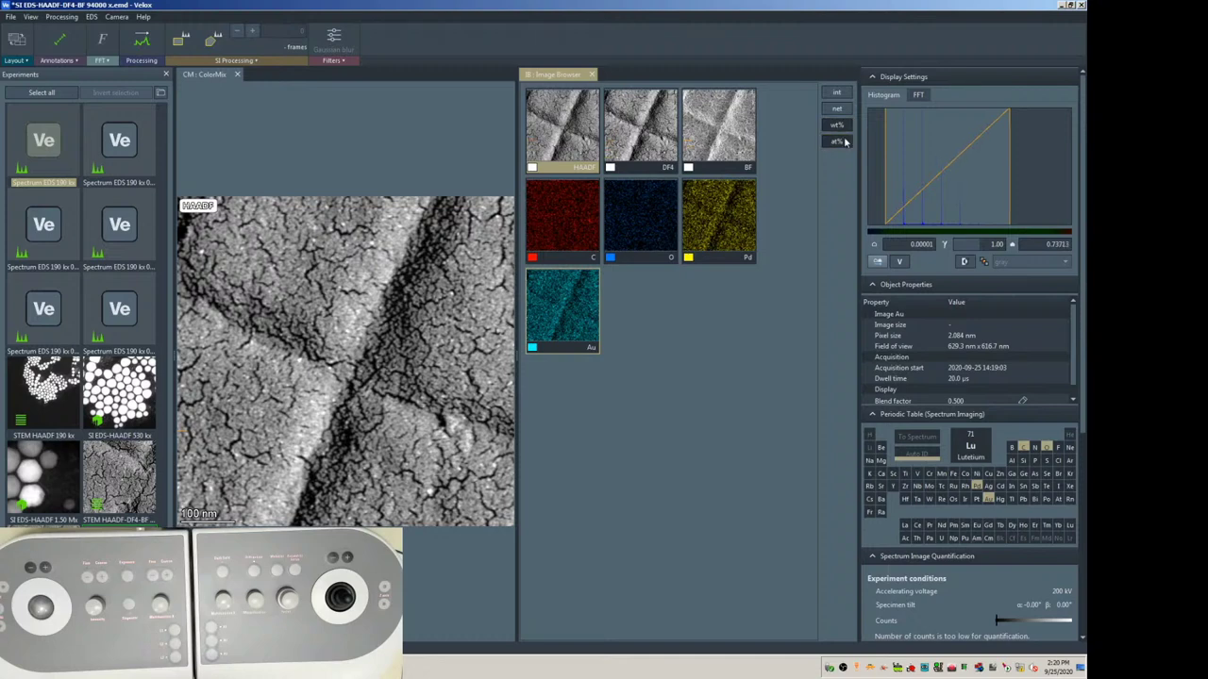
left_click(836, 141)
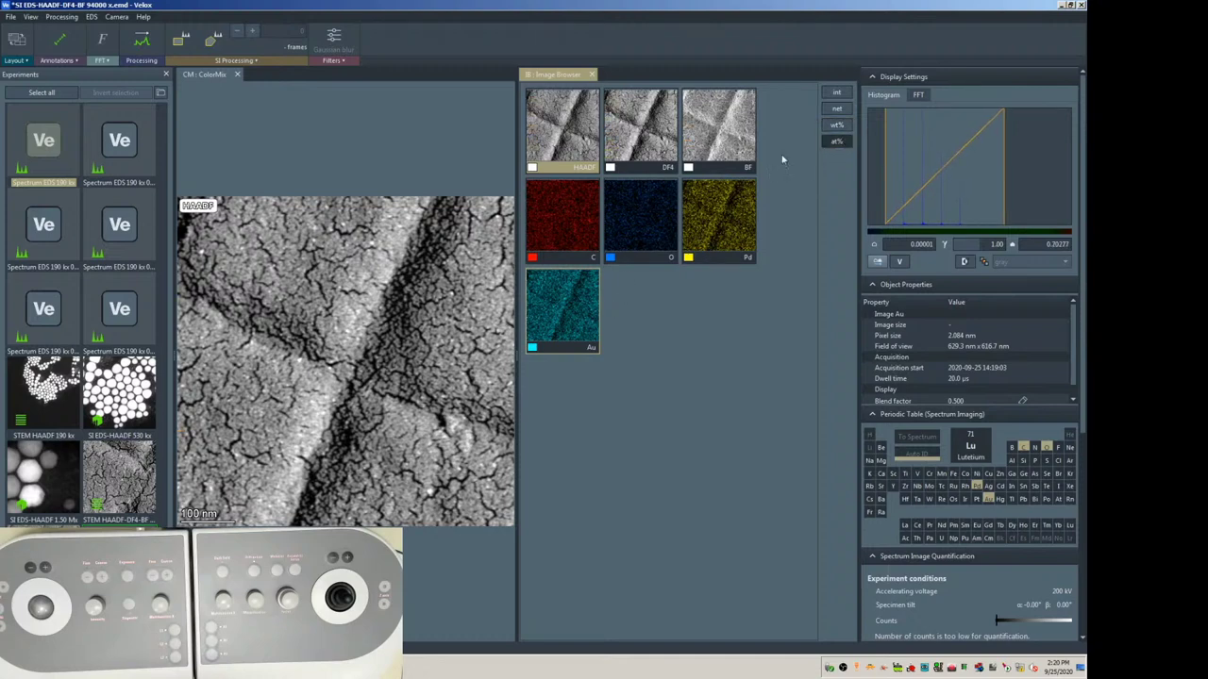
left_click(838, 112)
left_click(841, 125)
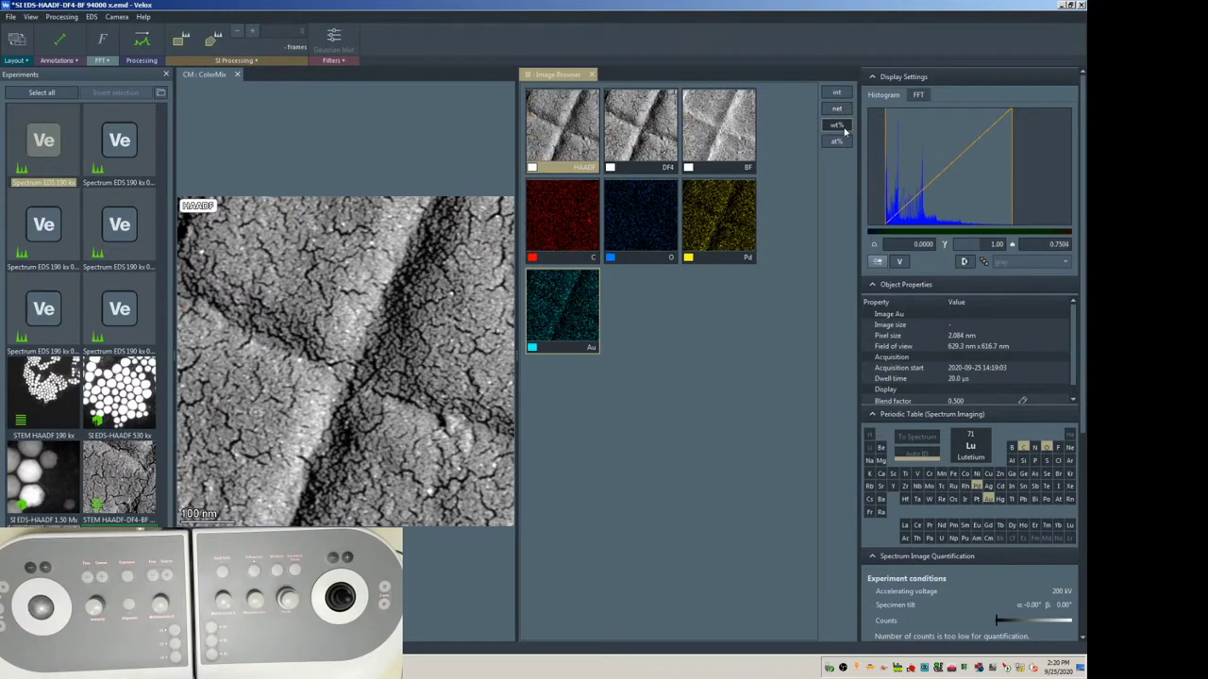
left_click(844, 143)
left_click(837, 108)
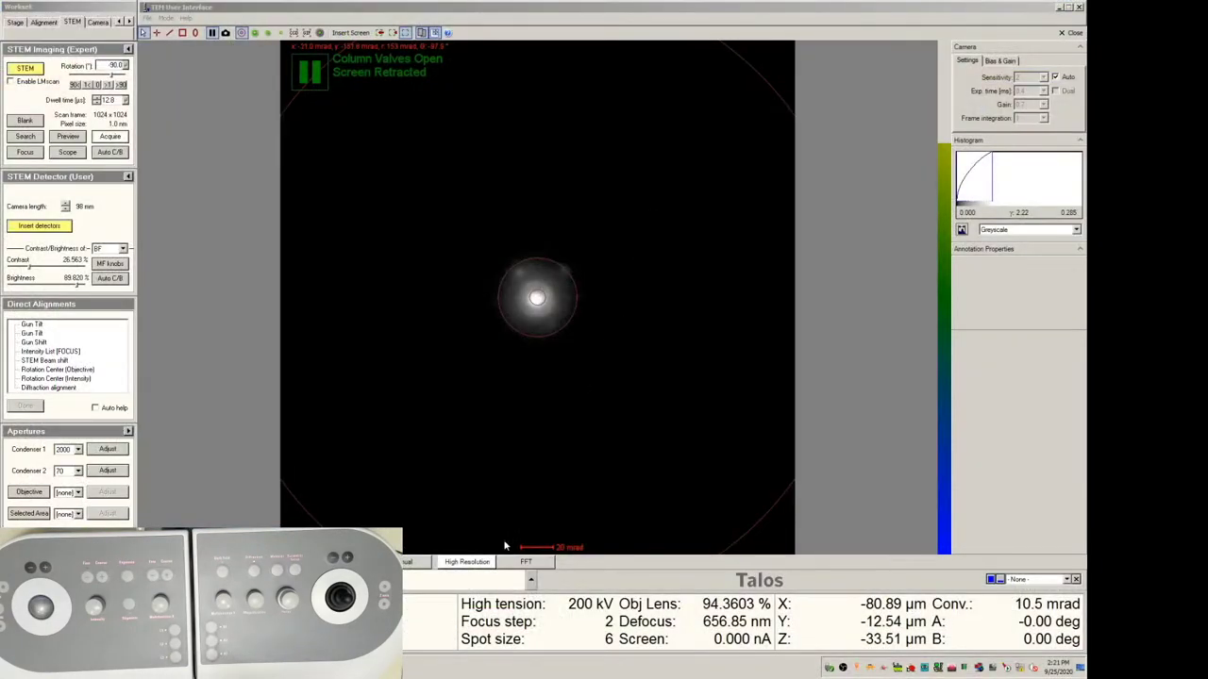
Switch to the TEM User Interface and select the 200kV-STEM-EDS entry in the FEG registers.
left_click(118, 21)
left_click(50, 27)
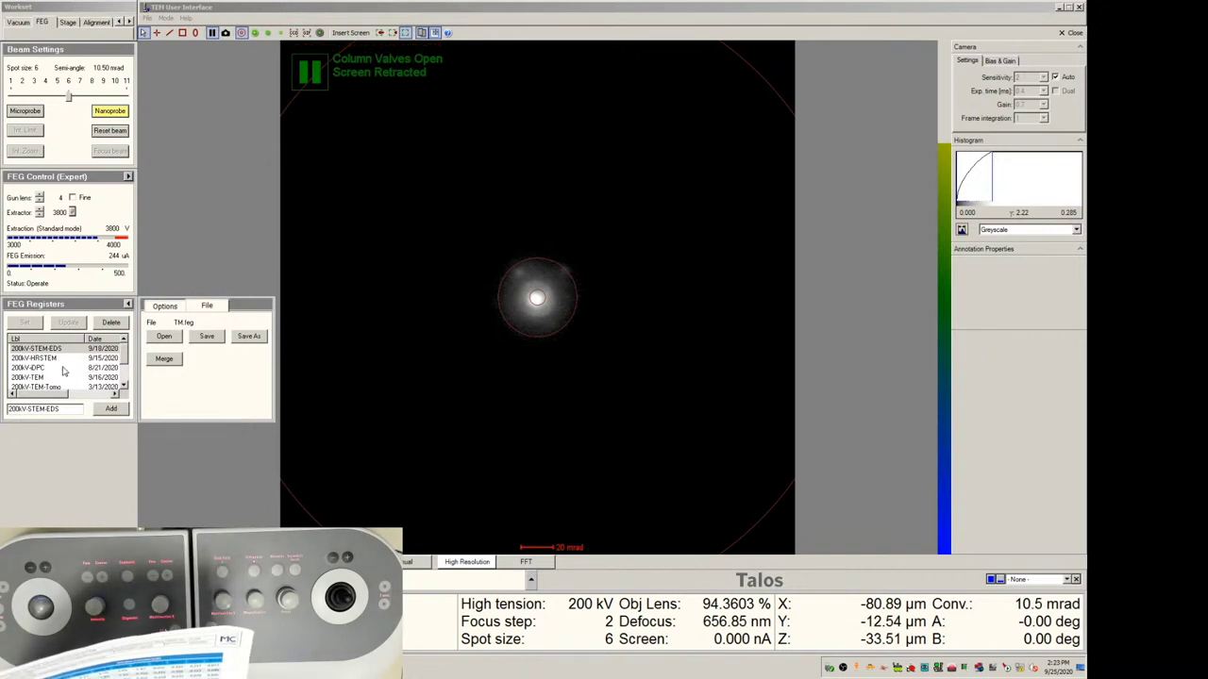
left_click(37, 349)
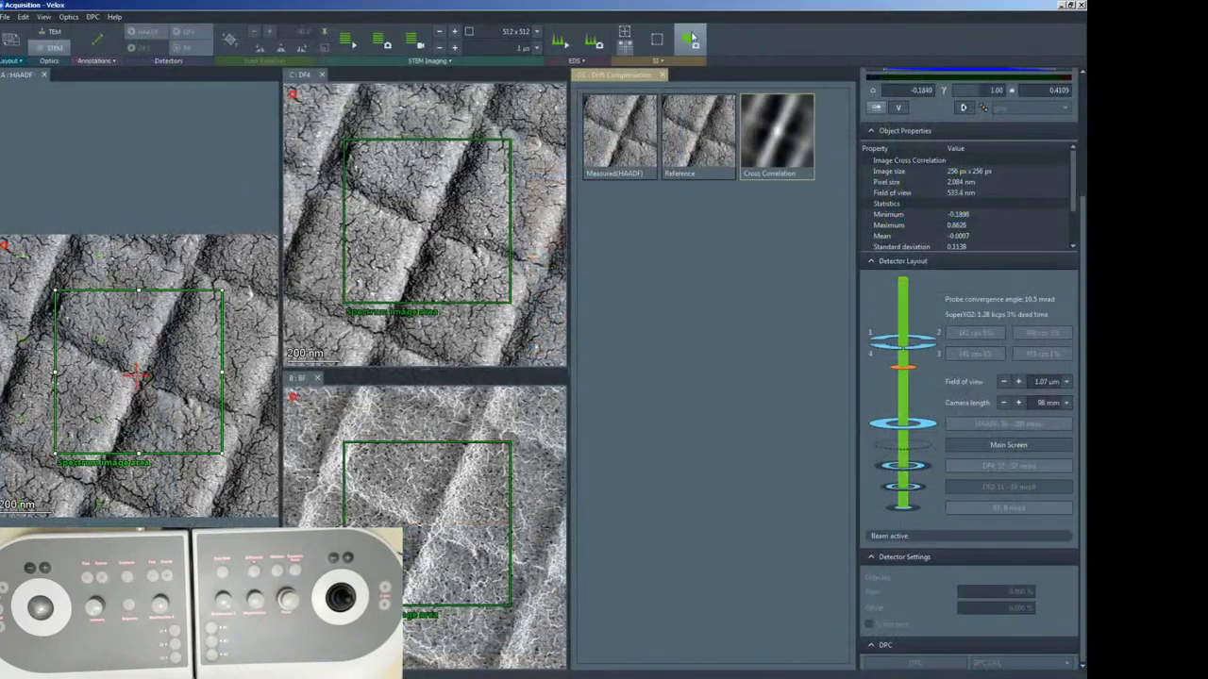
Stop the spectrum image acquisition in Velox and remove the HAADF image from the color mix.
left_click(691, 37)
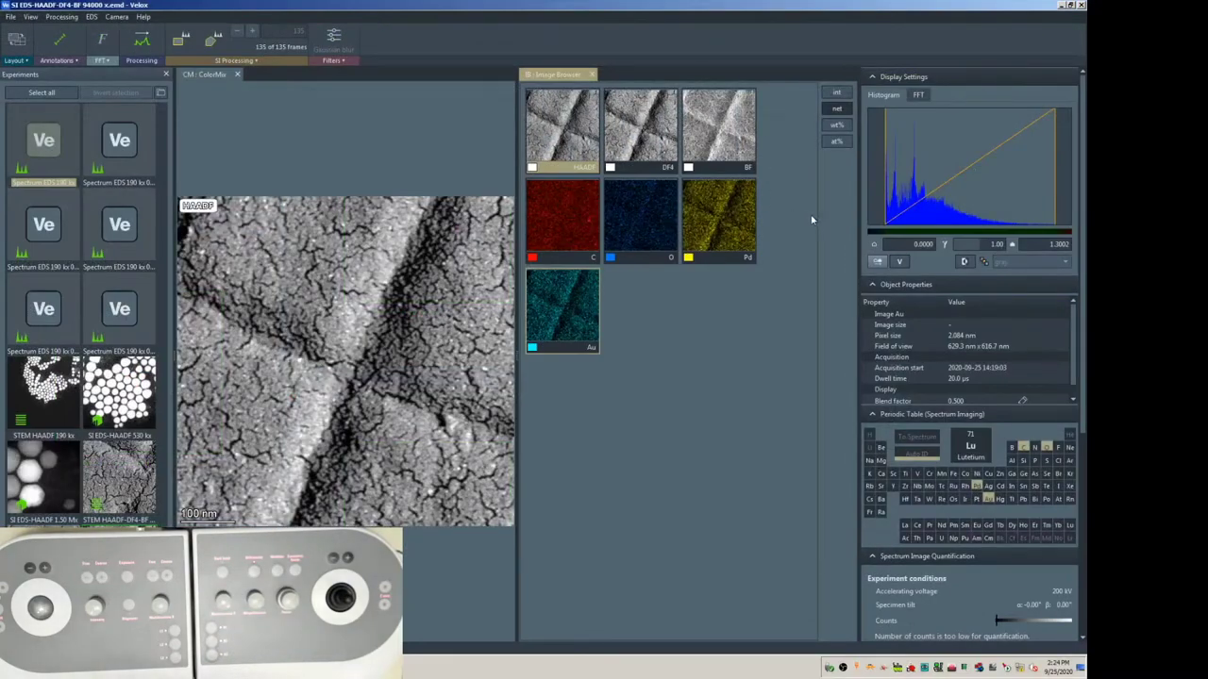
left_click(563, 118)
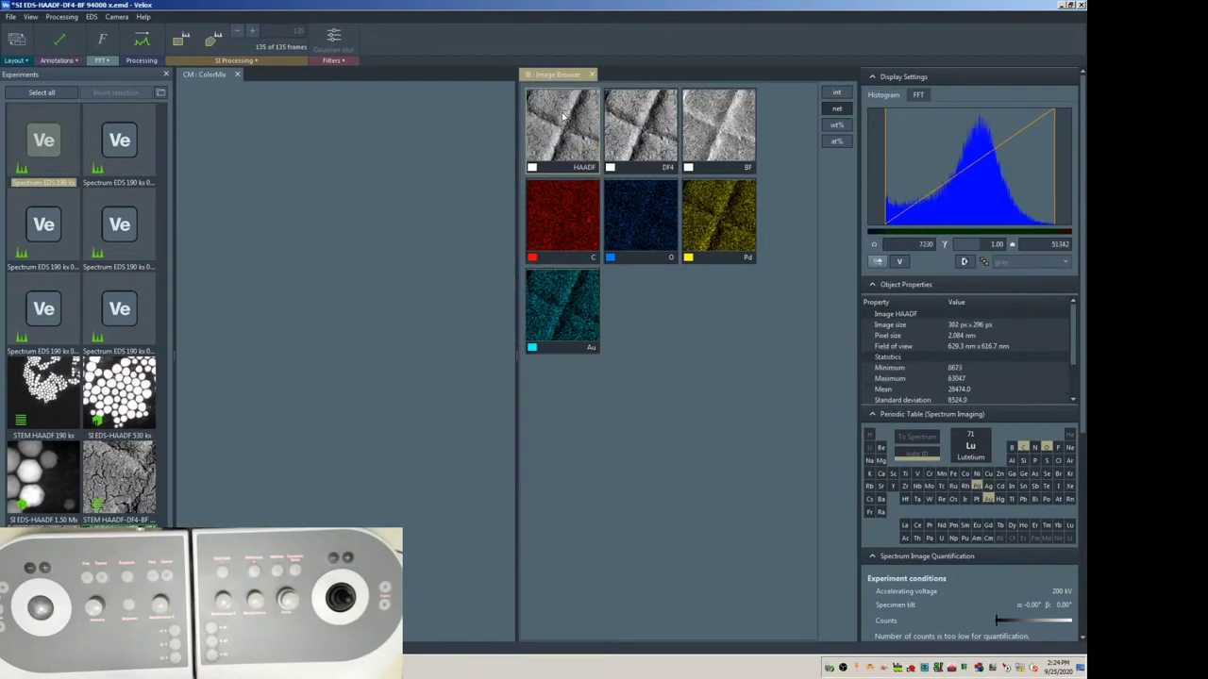
Show the maps as integrated intensities and export all images as PNG with element labels and scale bar to Z:\Training\20200925\Au NPs.
left_click(837, 92)
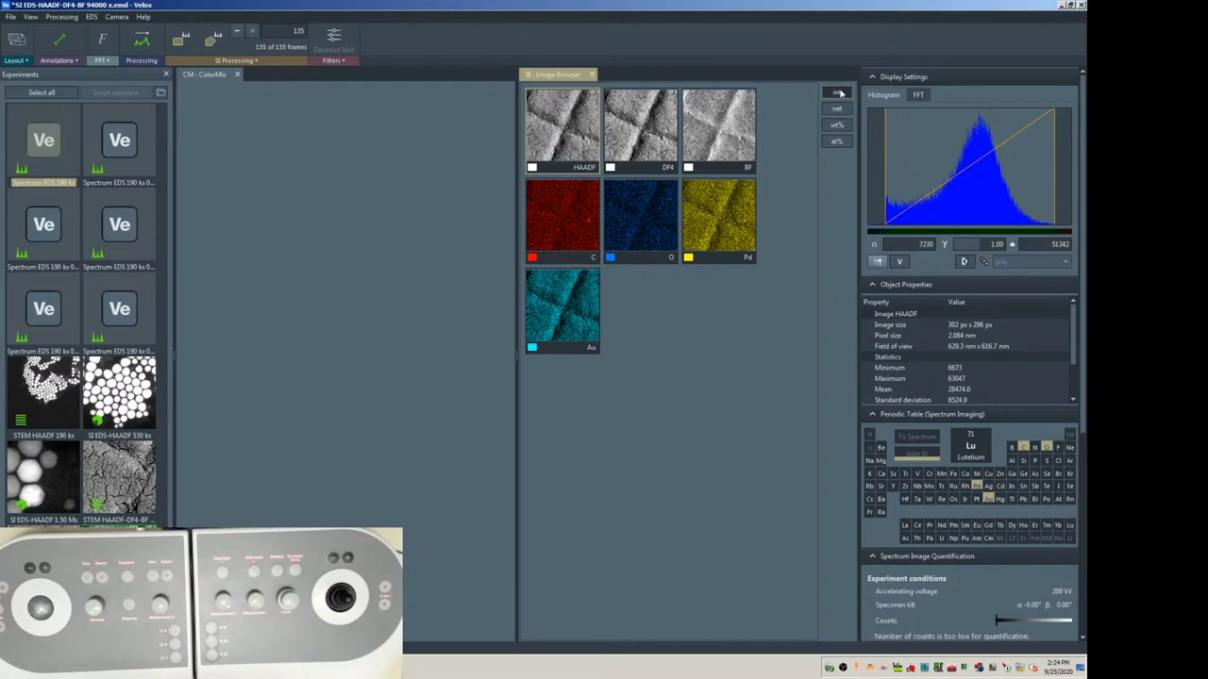
right_click(538, 134)
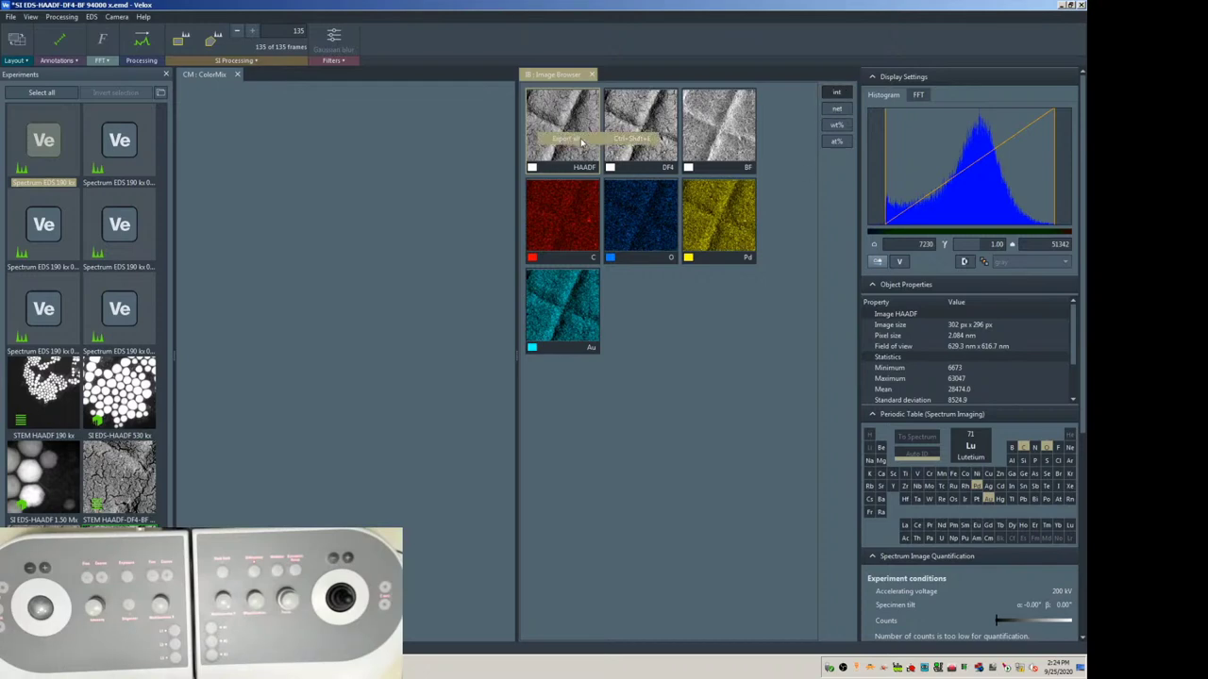
left_click(585, 141)
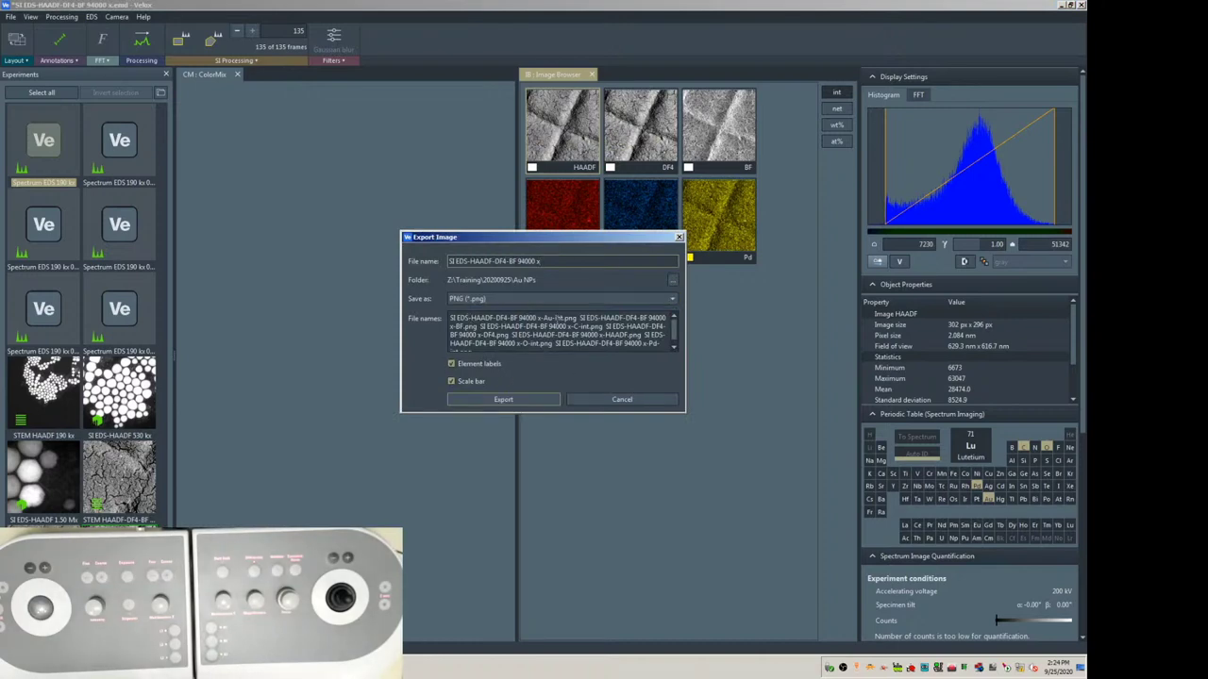
left_click(534, 397)
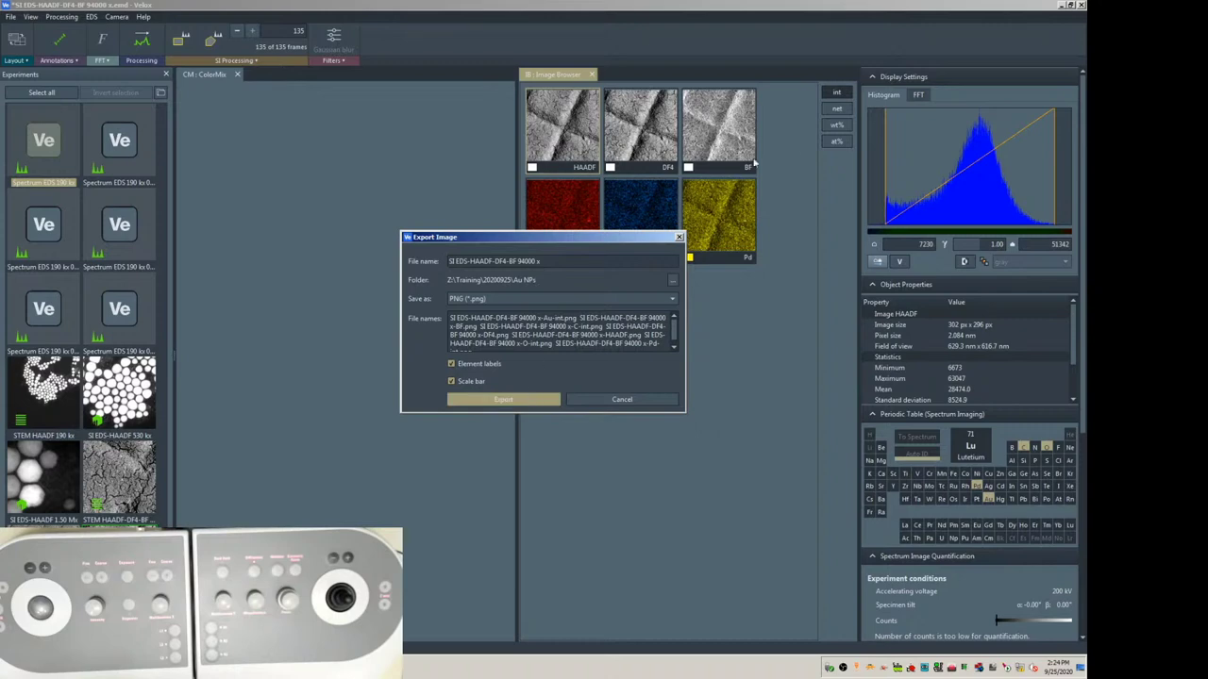
Show the elemental maps as net intensities and export all images as PNG with element labels and scale bar, replacing existing files.
left_click(836, 110)
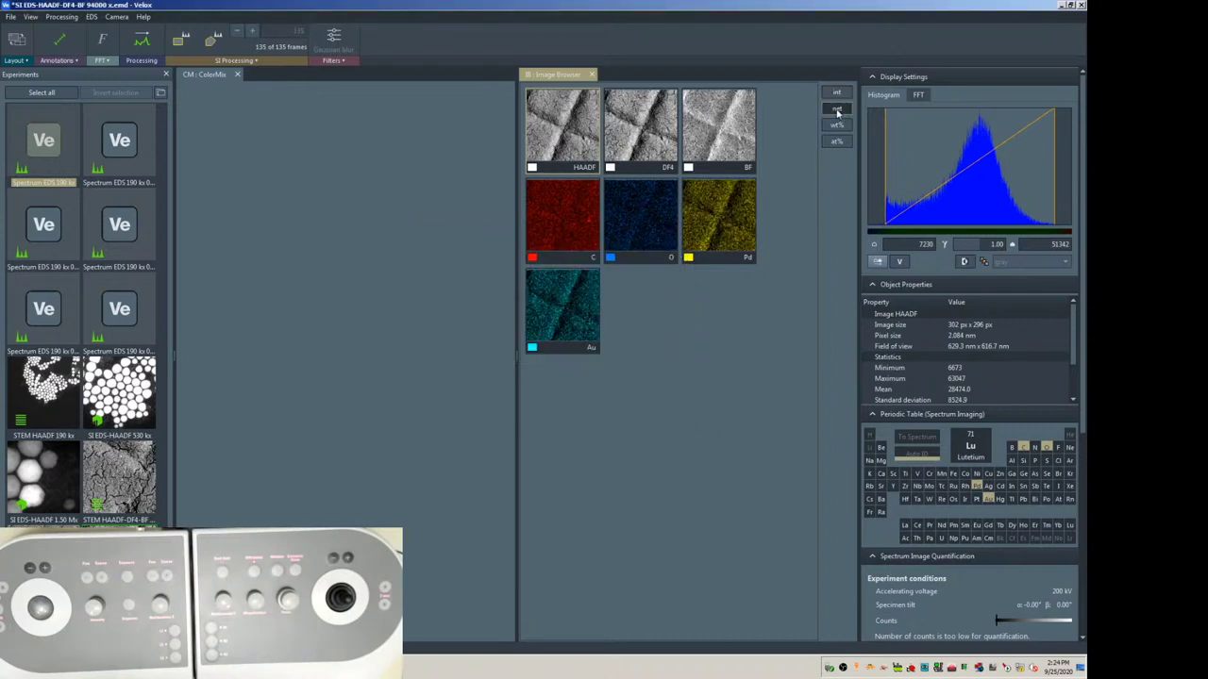
right_click(543, 209)
left_click(578, 216)
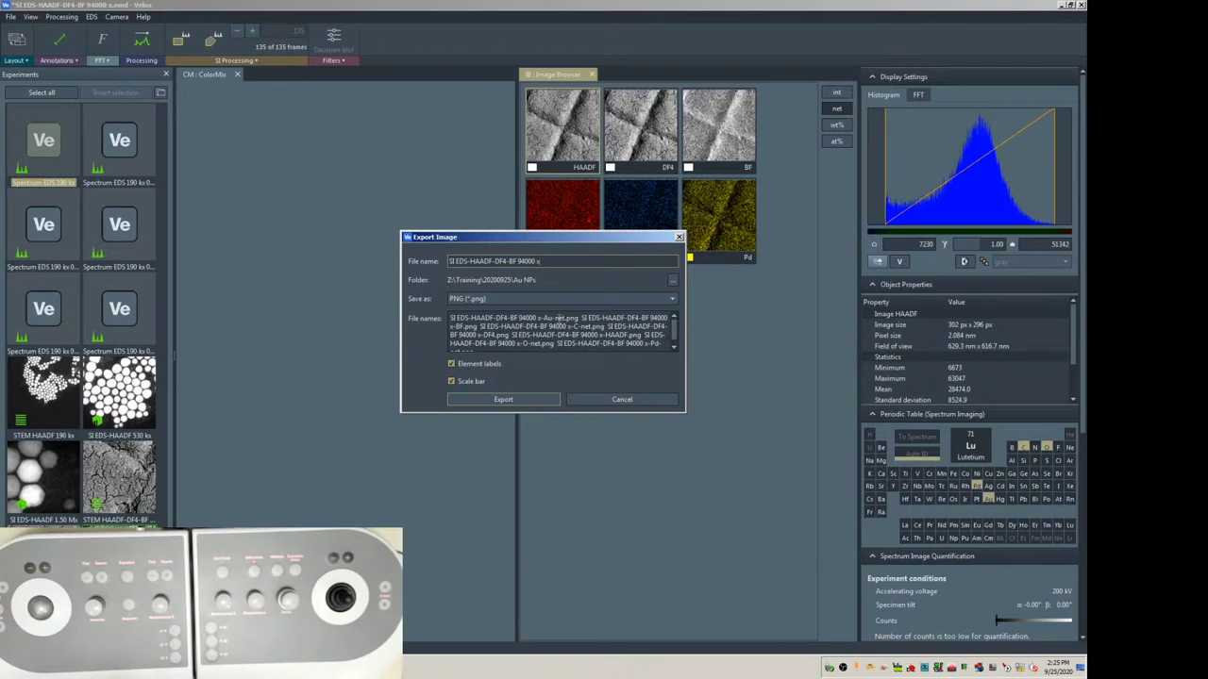
left_click(512, 404)
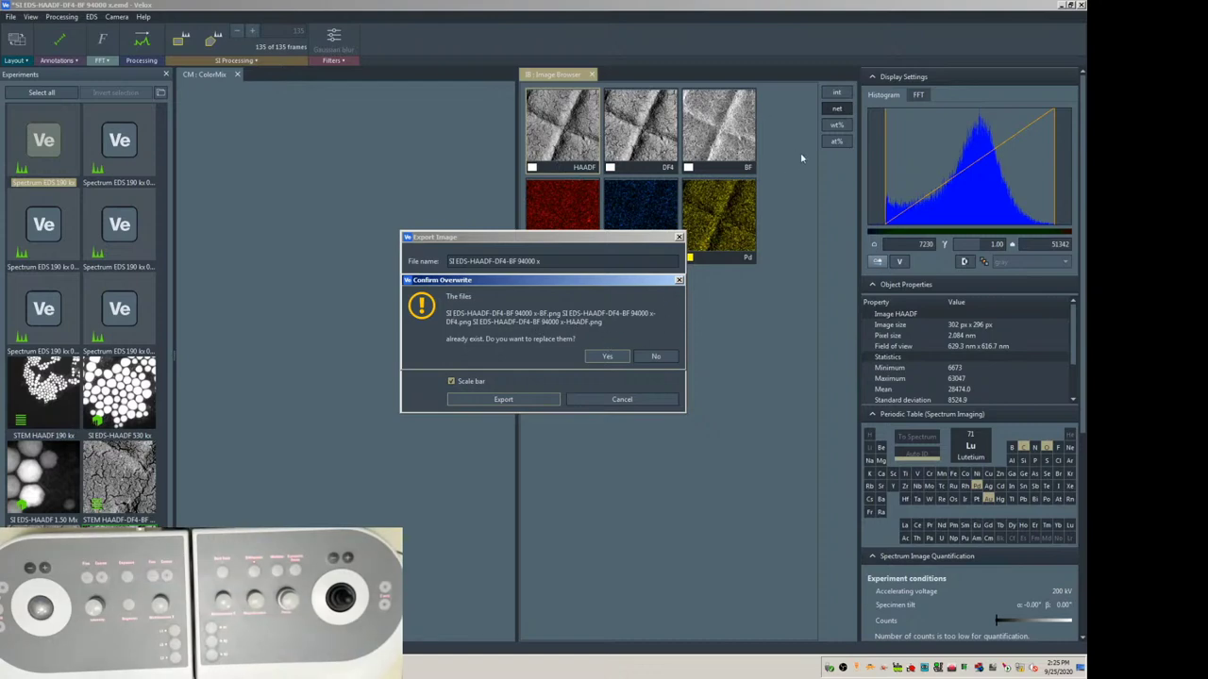
left_click(598, 360)
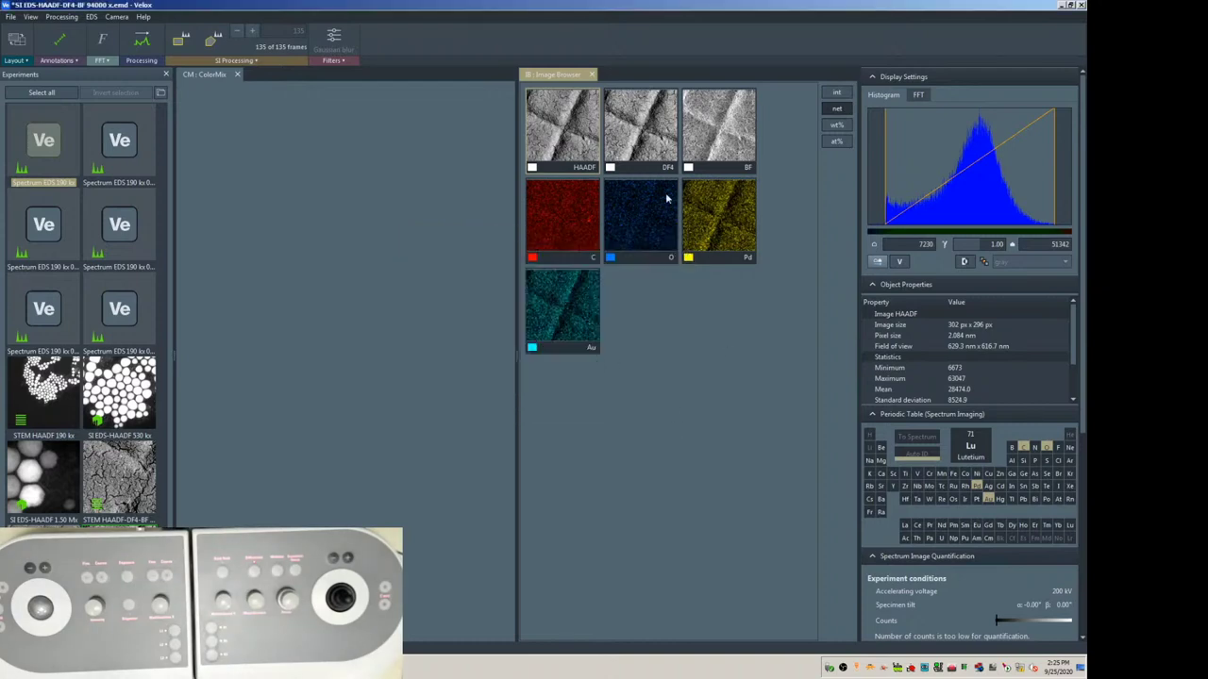
Add the C, O, Pd and Au maps to the color mix and export the mixed image as PNG to Z:\Training\20200925\Au NPs.
left_click(560, 214)
left_click(652, 213, "ctrl")
left_click(722, 221, "ctrl")
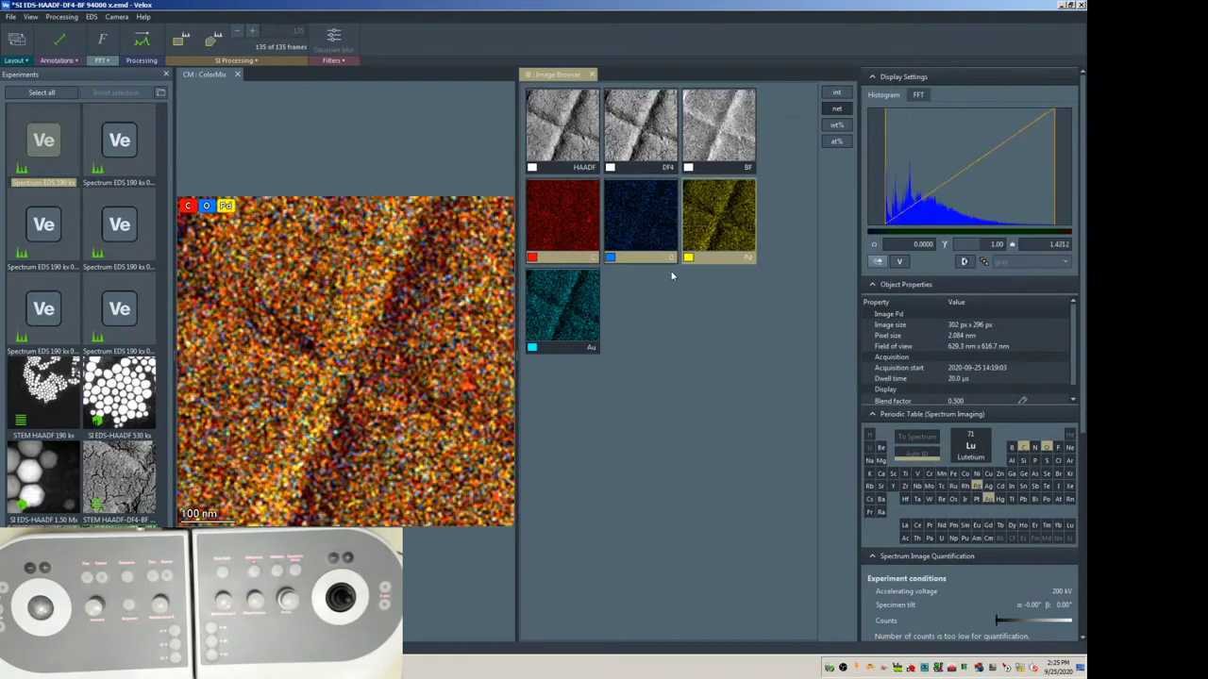
left_click(589, 307, "ctrl")
right_click(319, 282)
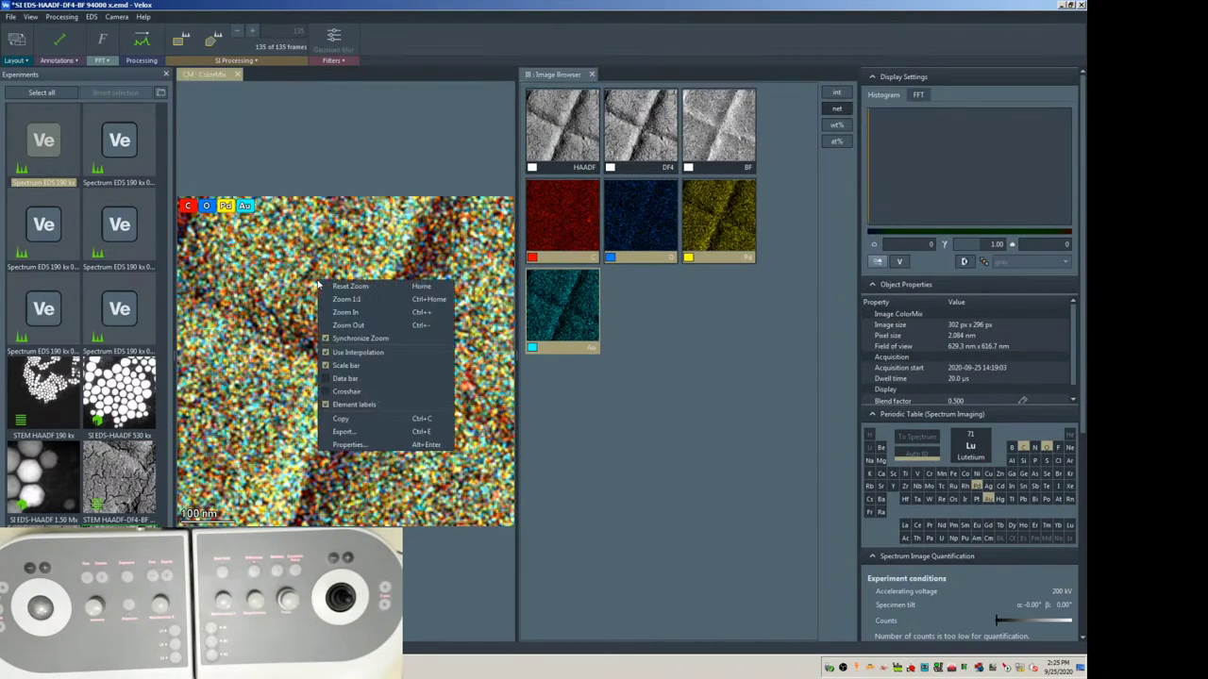
left_click(366, 436)
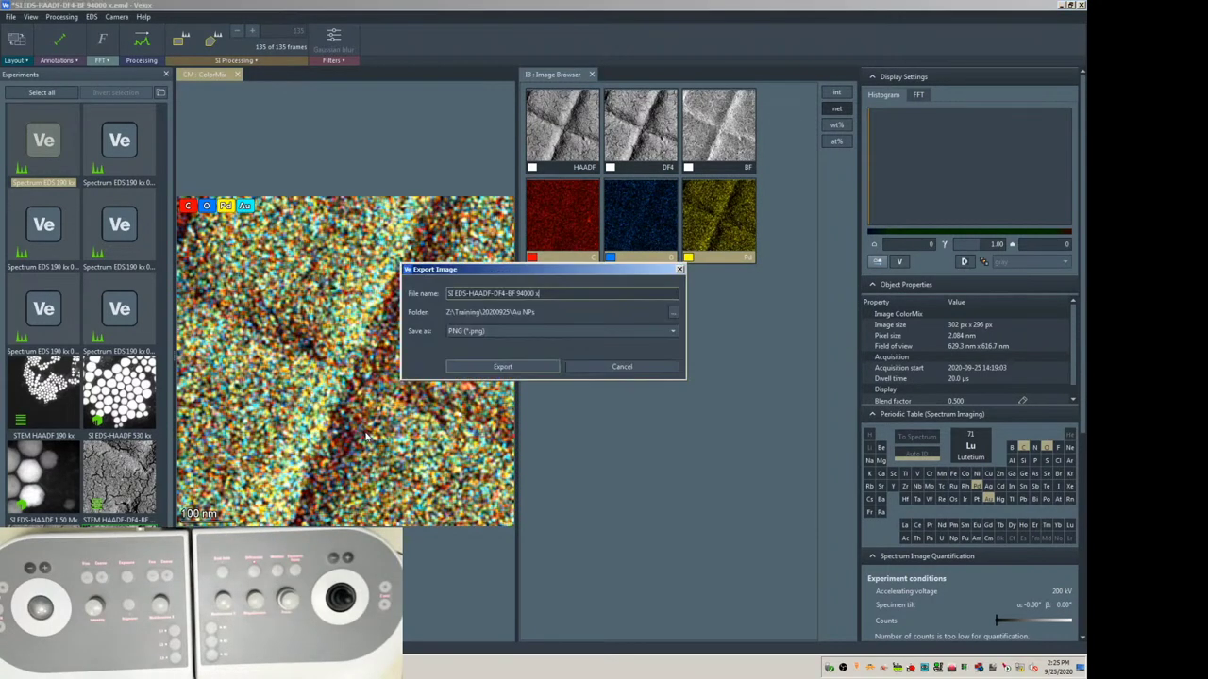
left_click(507, 368)
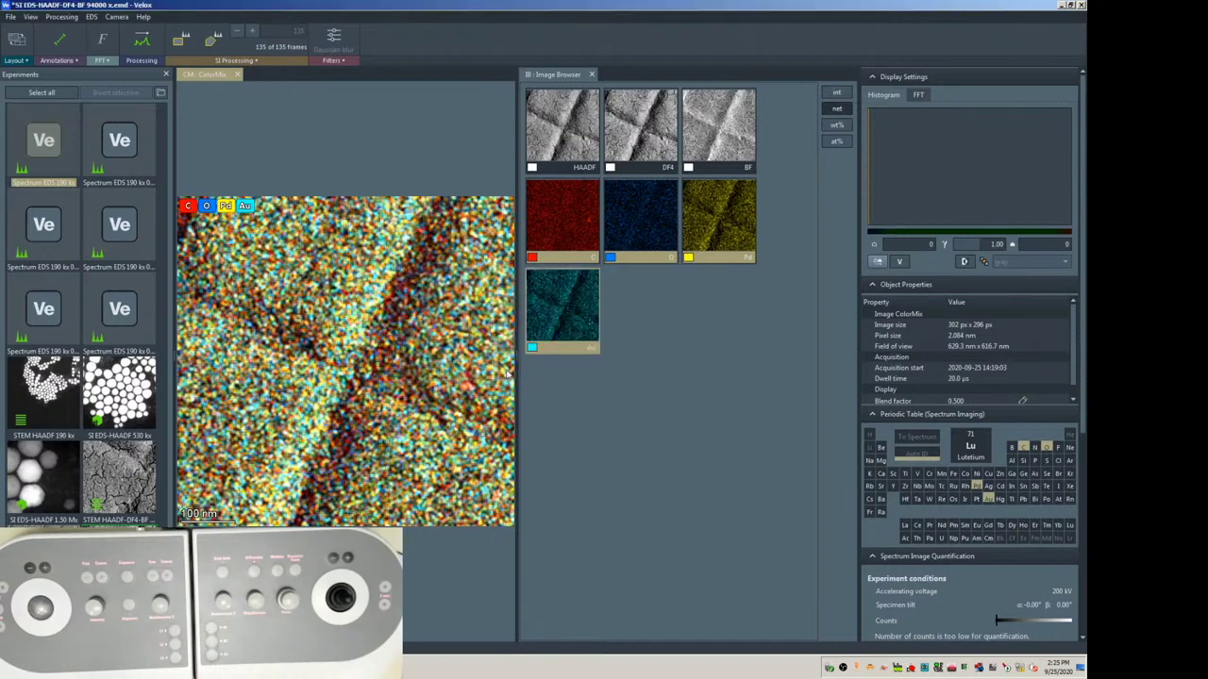
Switch to the Au NPs folder in Windows Explorer and view the exported 94000 x color mix, Au-int and Au-net images.
key("alt+Tab")
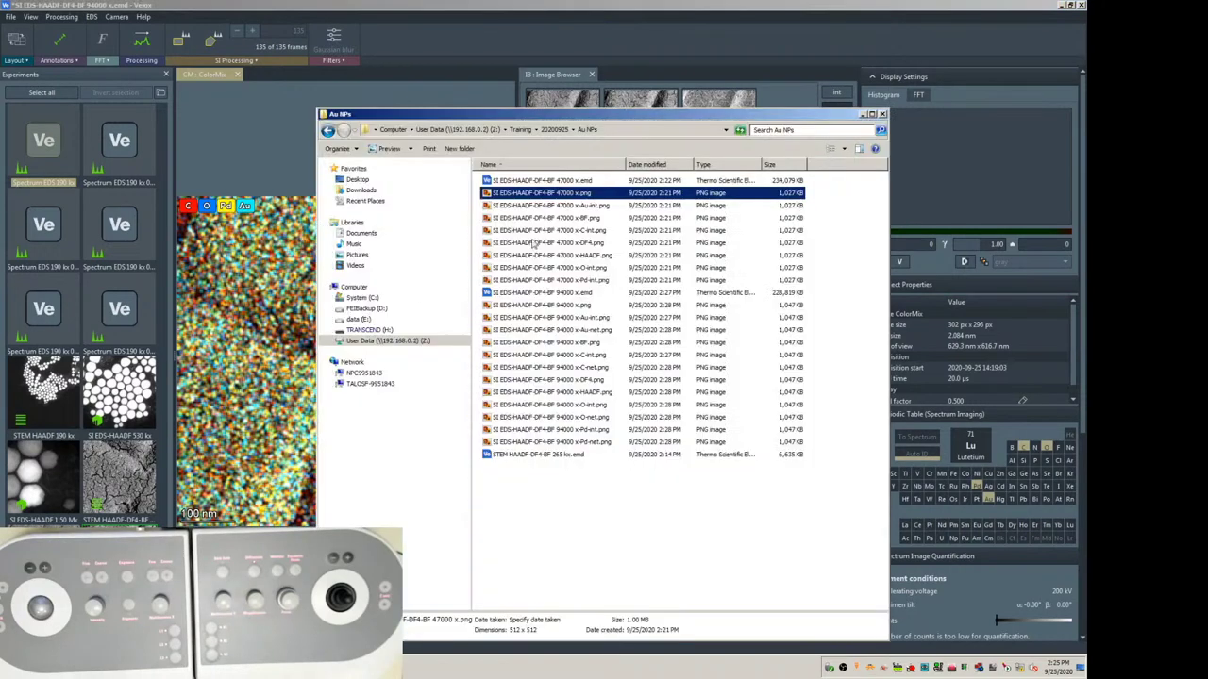
left_click(550, 309)
double_click(534, 307)
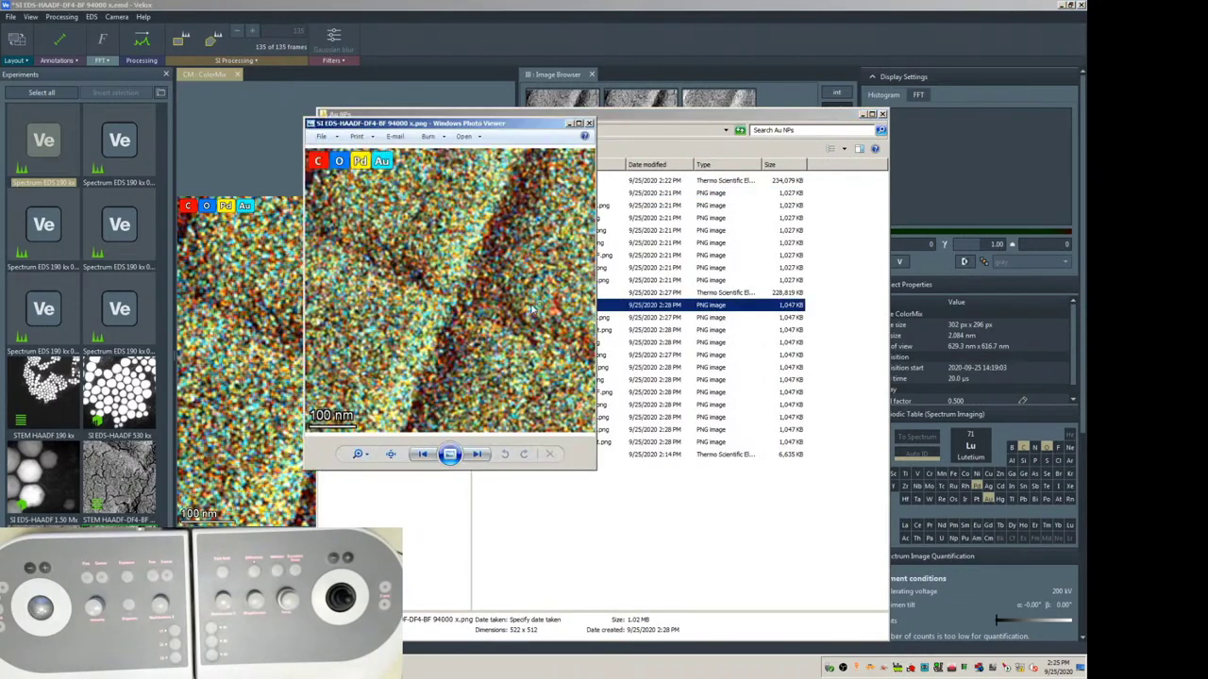
left_click_drag(429, 129, 255, 137)
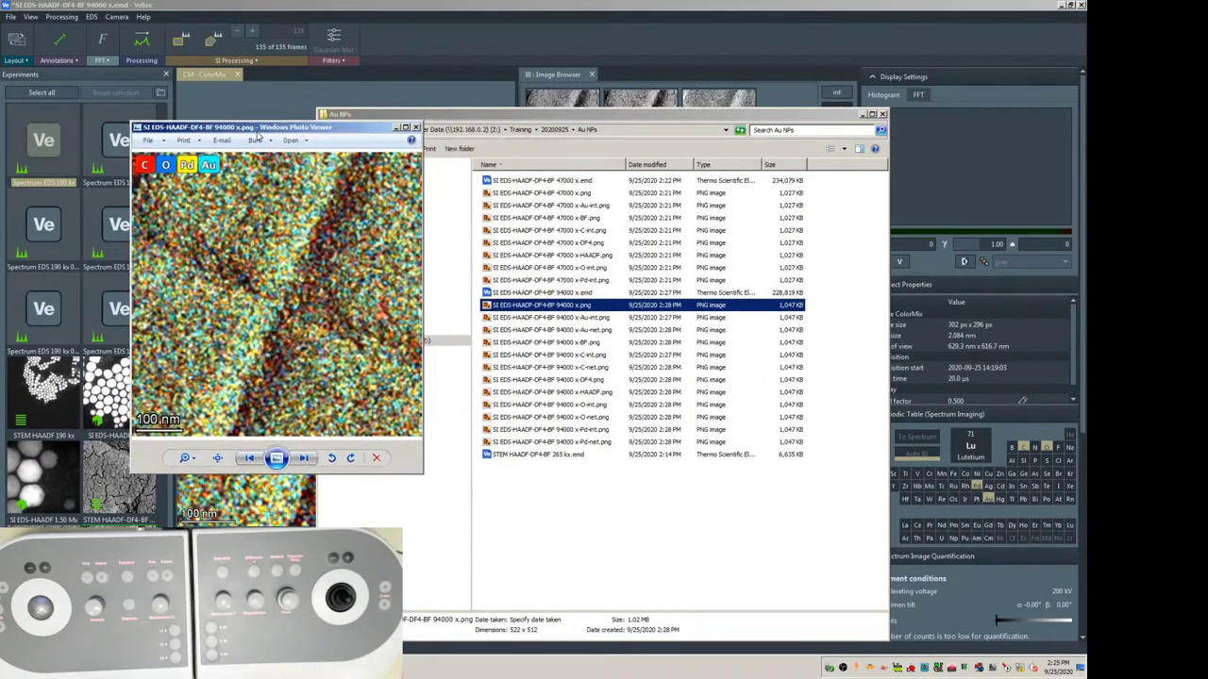
key("alt+F4")
double_click(604, 318)
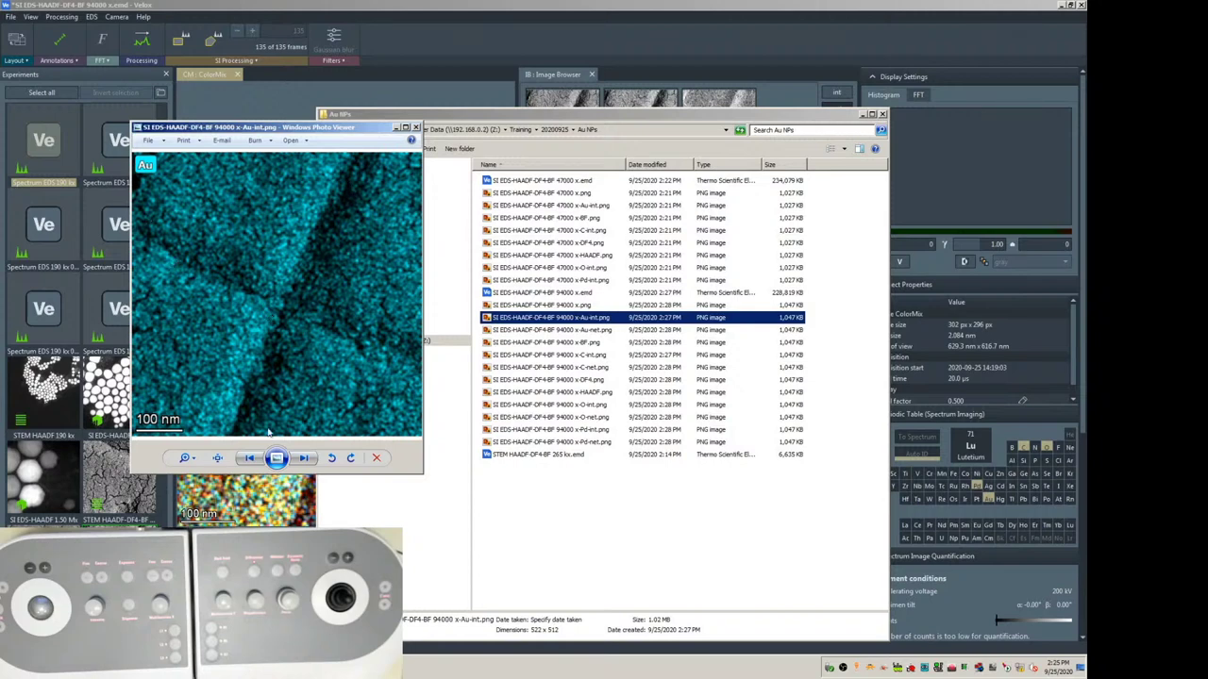
left_click(304, 457)
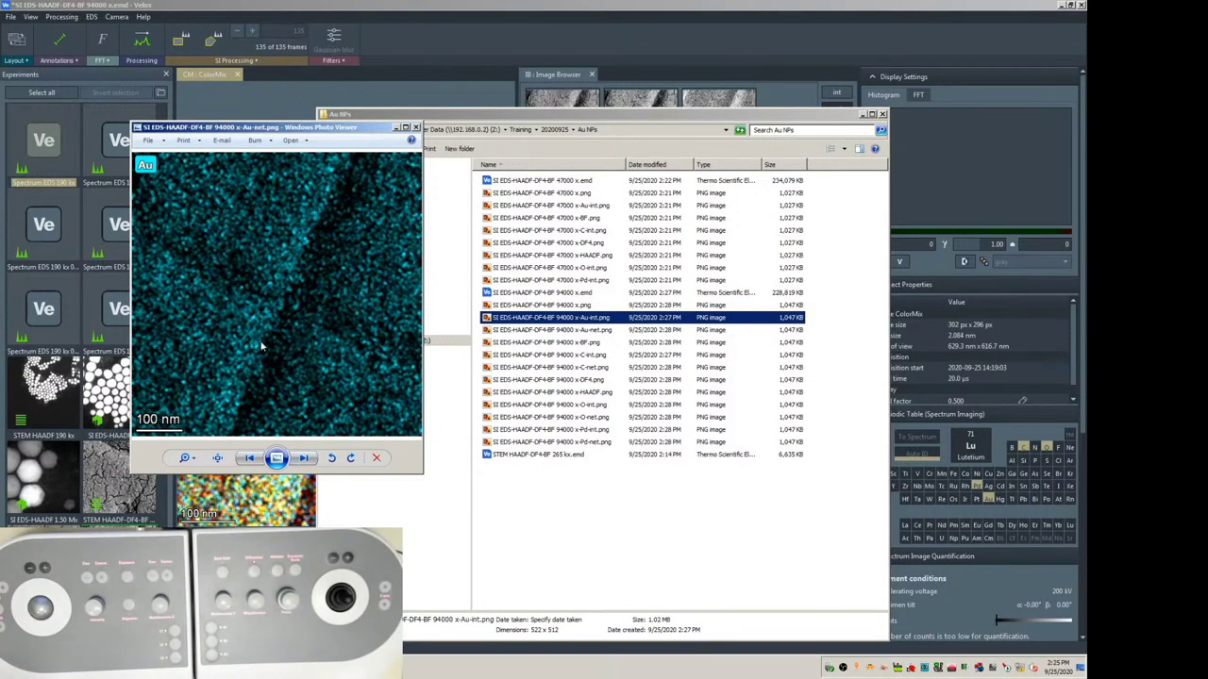
left_click(417, 128)
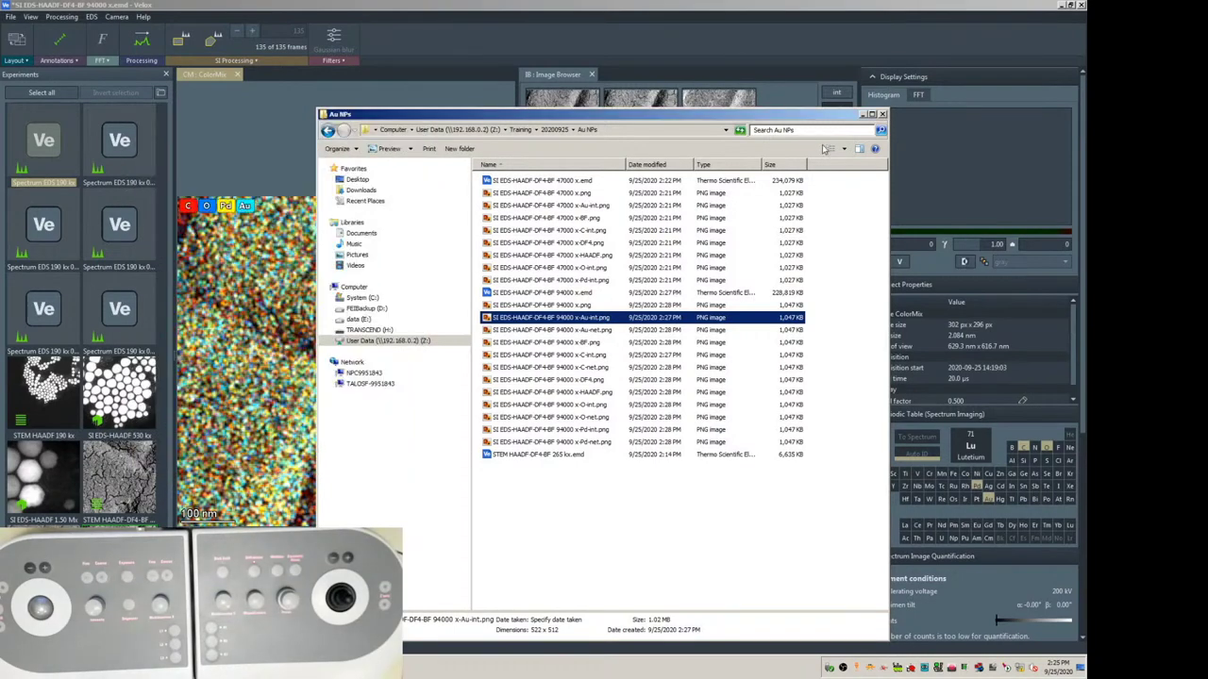
left_click(861, 115)
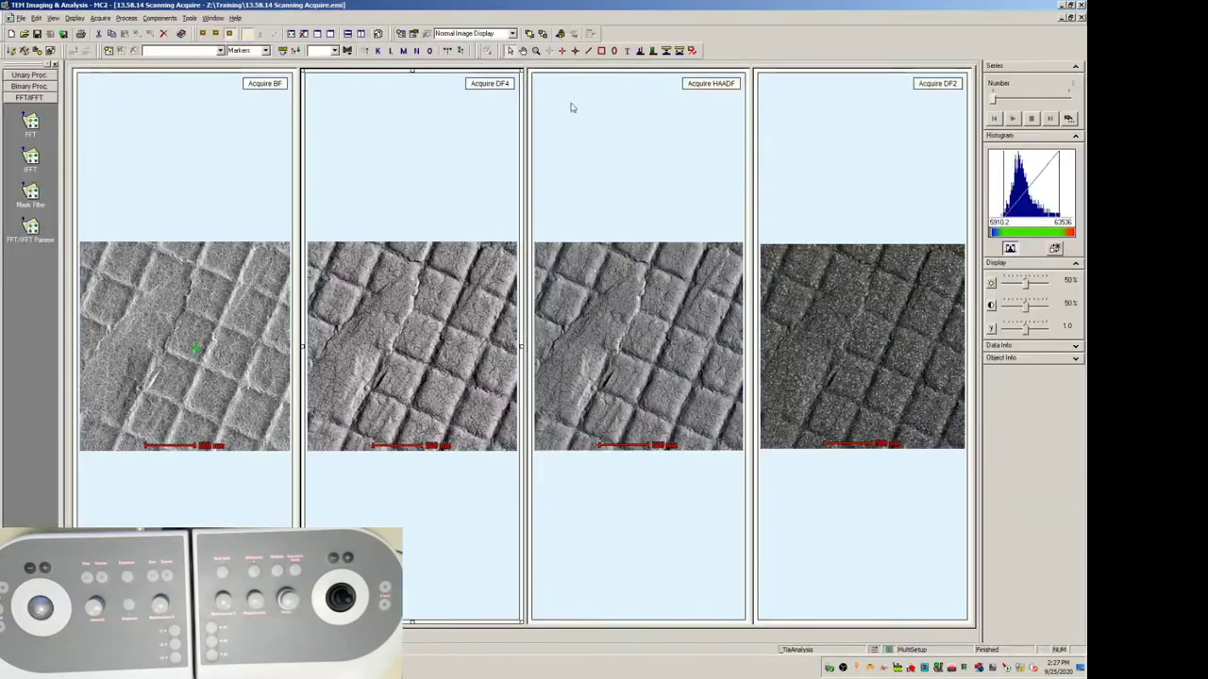
Switch to DigitalMicrograph, spread out the overlapping dark-field and grating images, and enlarge the grating image in front.
left_click_drag(755, 5, 758, 57)
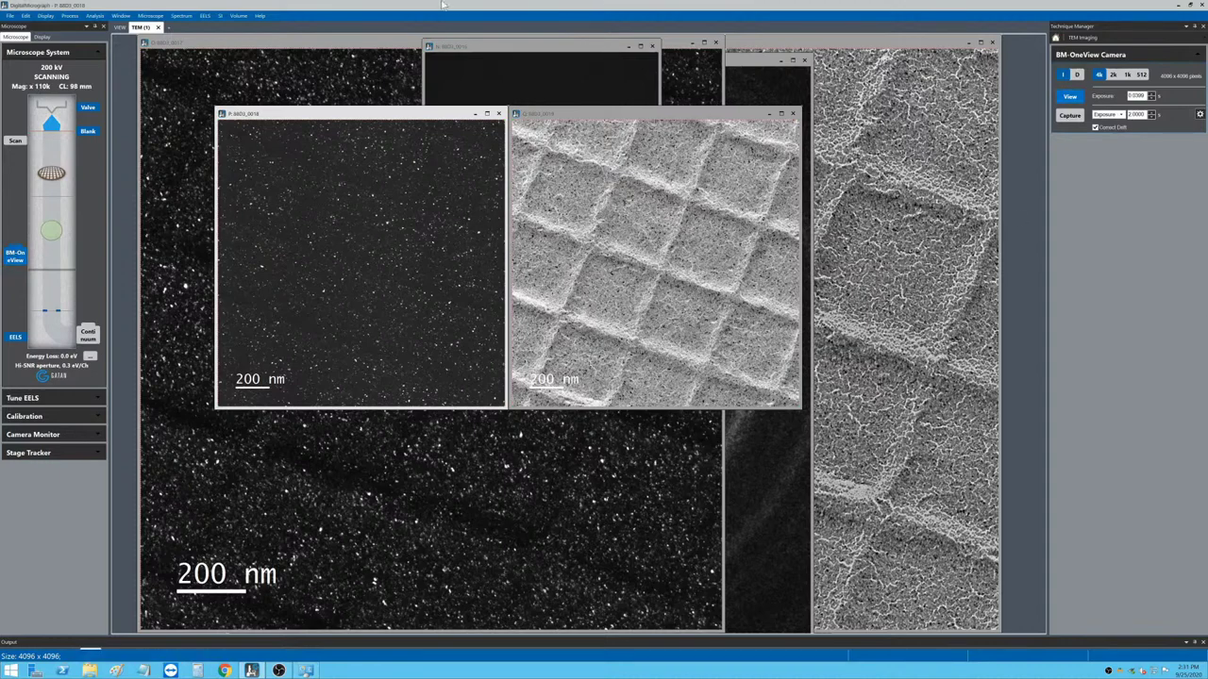
left_click_drag(575, 111, 694, 172)
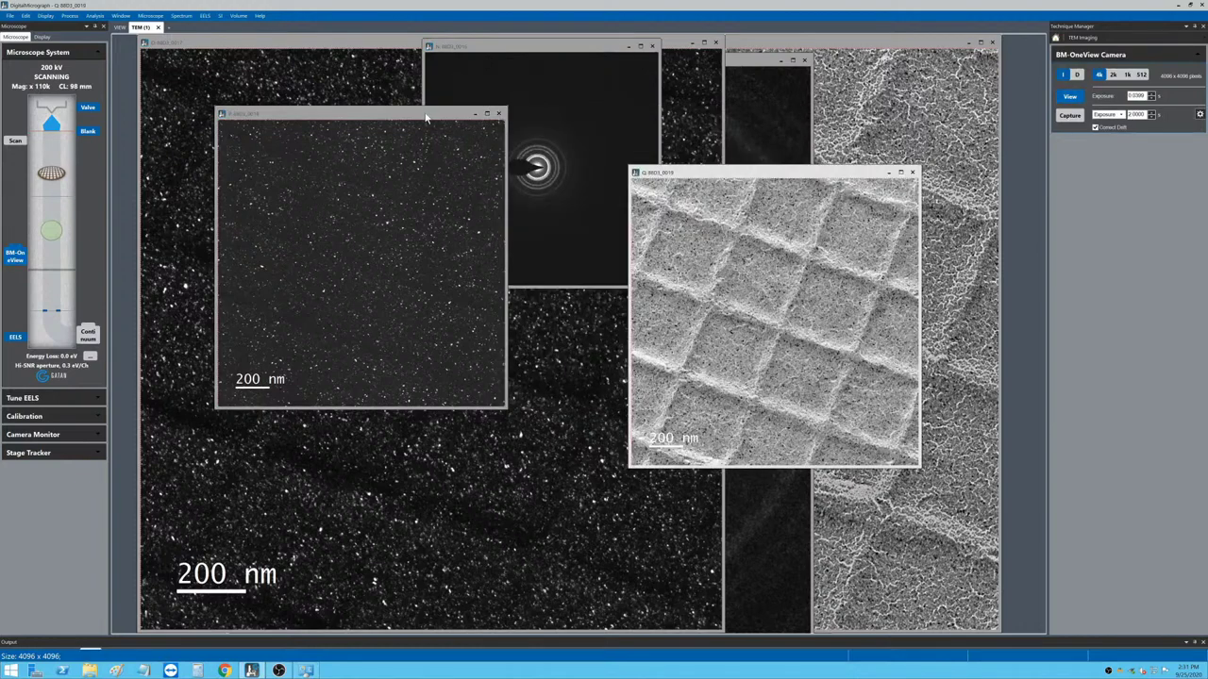
left_click_drag(551, 171, 550, 171)
left_click(623, 134)
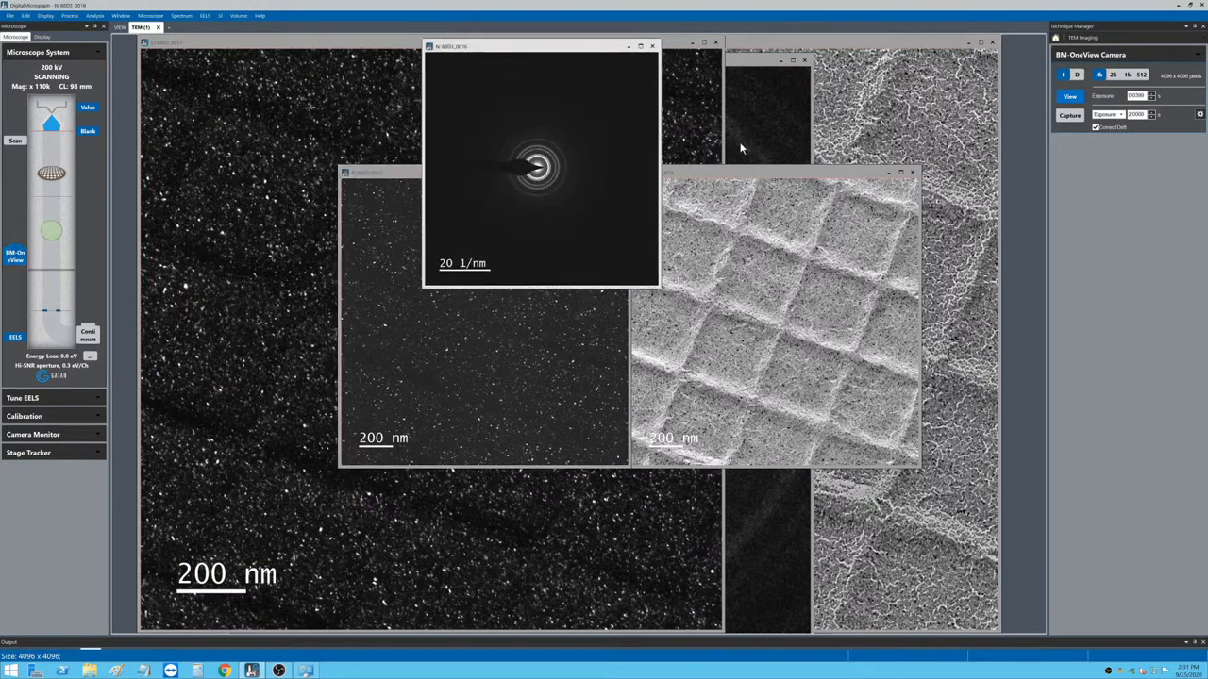
left_click(738, 177)
double_click(737, 176)
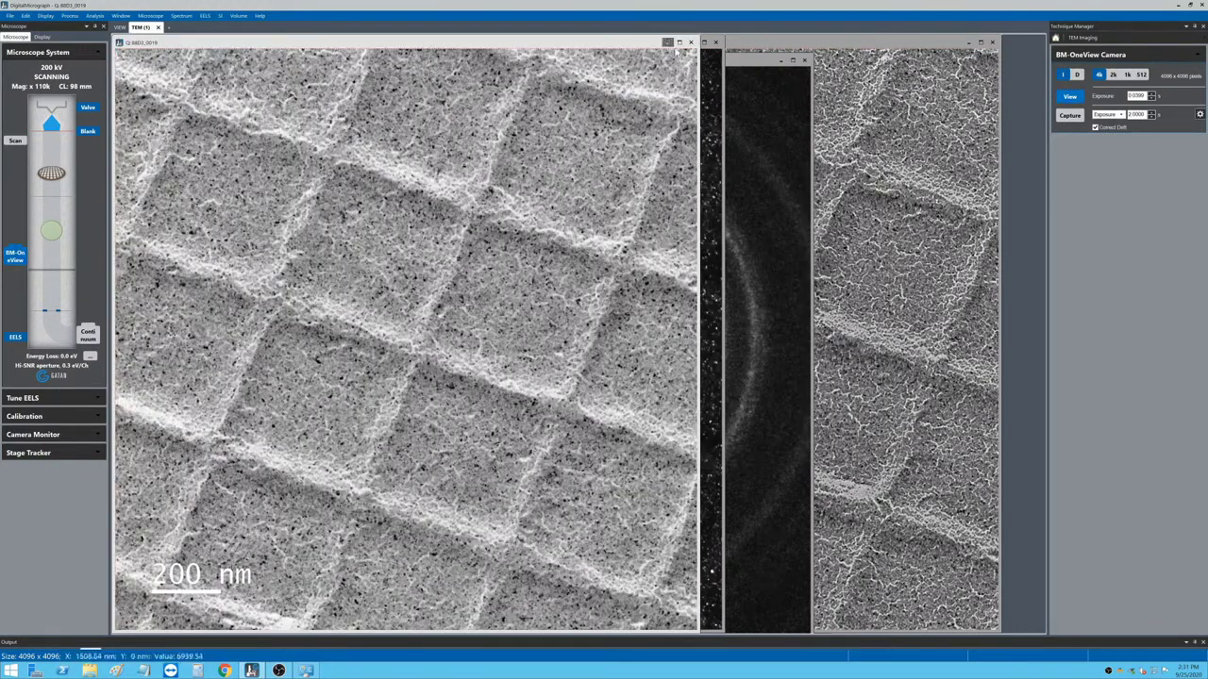
double_click(406, 43)
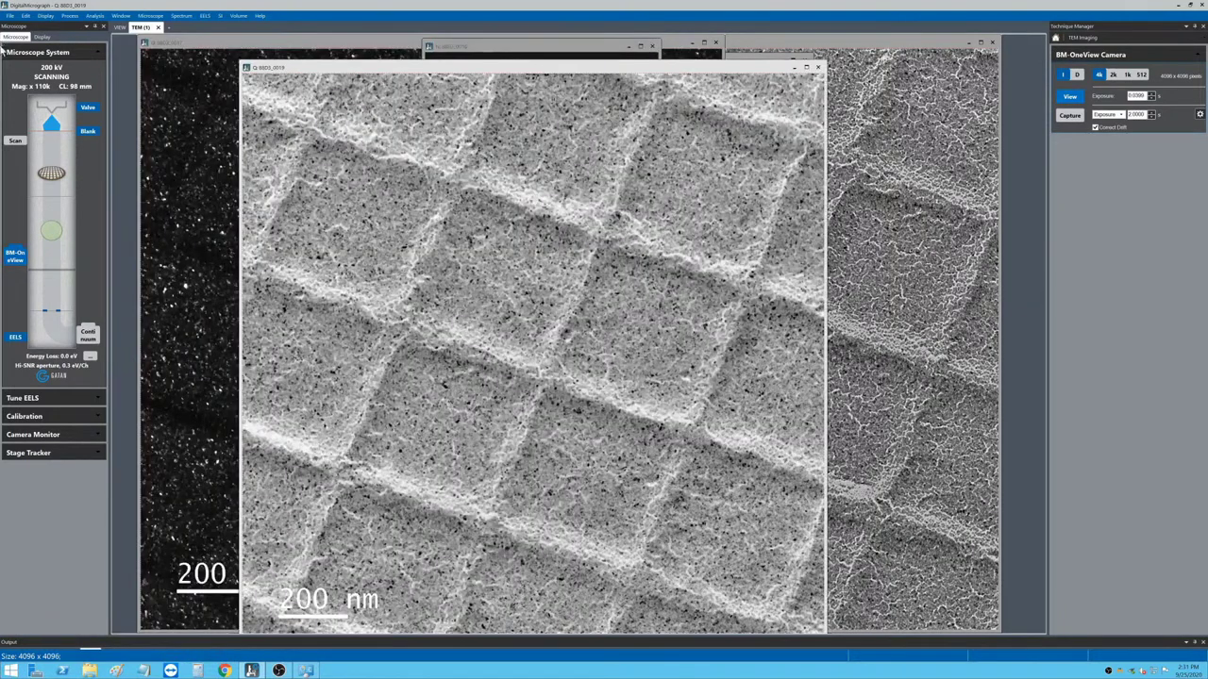
Start saving the enlarged grating image under a new name and browse to the RAID (X) (D:) drive.
left_click(10, 16)
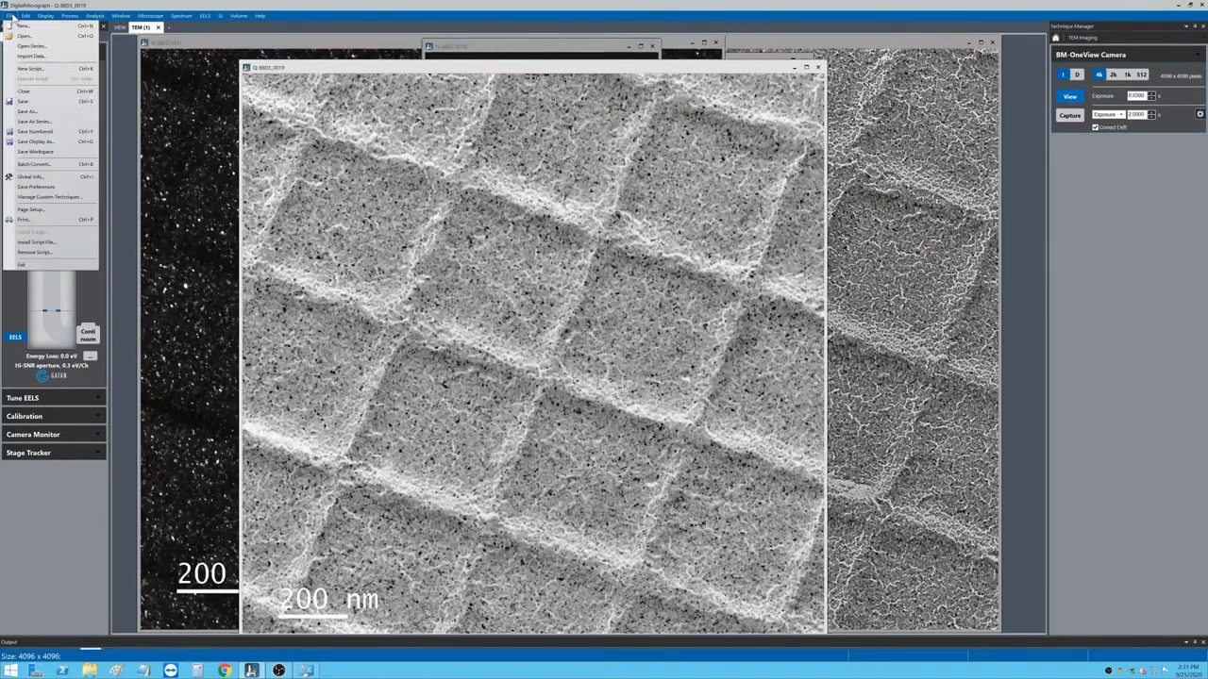
left_click(28, 111)
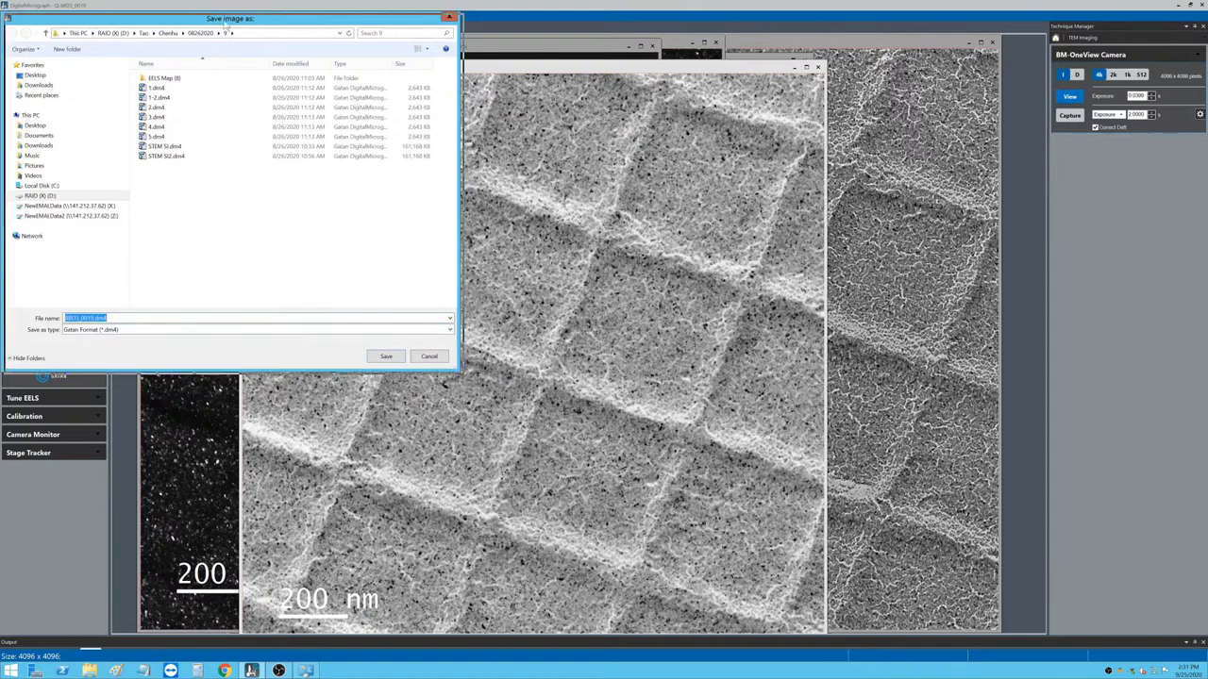
left_click_drag(152, 18, 677, 122)
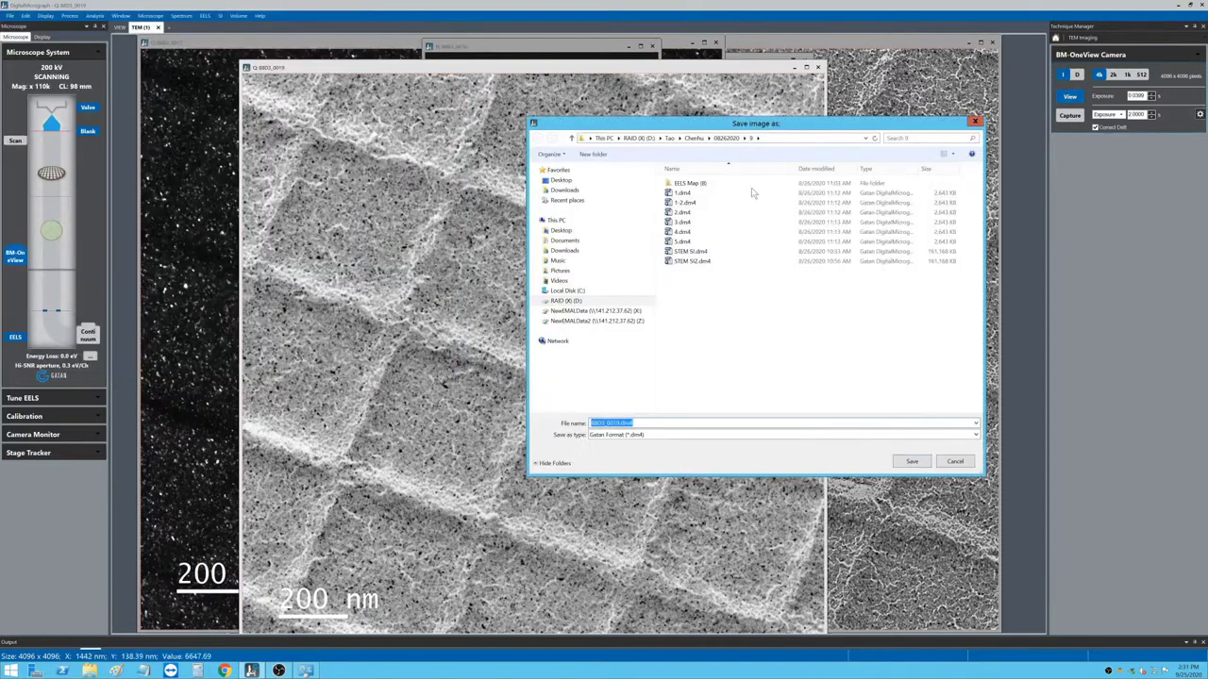
left_click(638, 138)
left_click(568, 291)
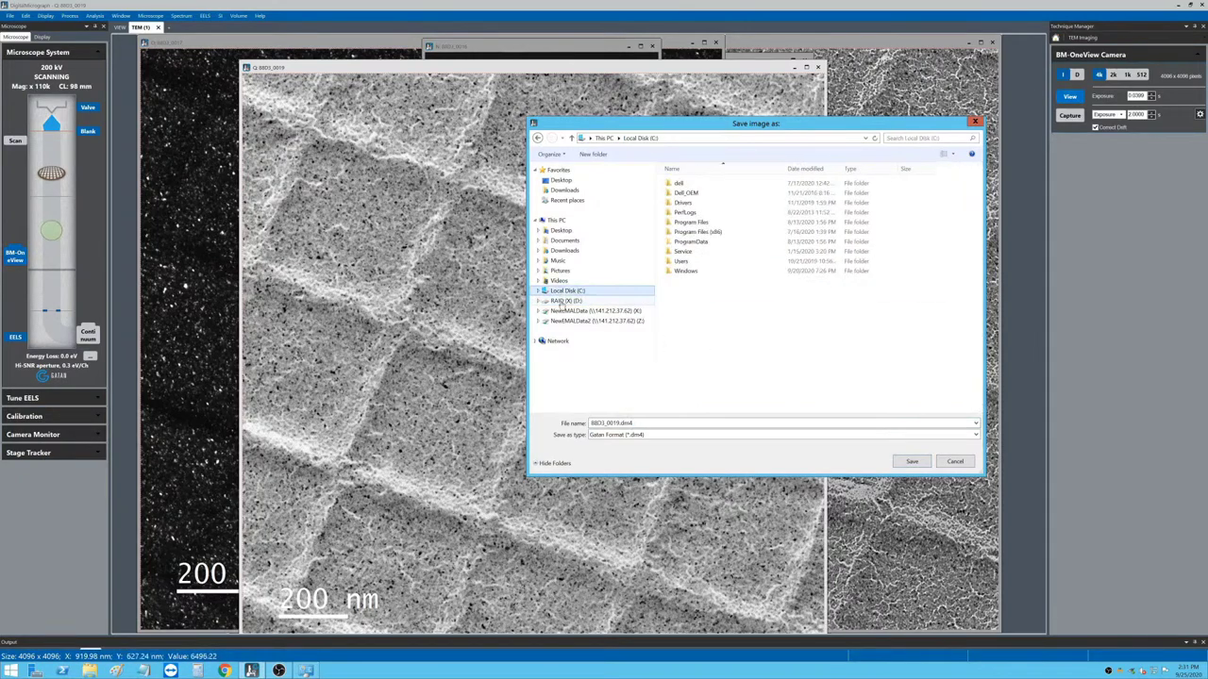
left_click(566, 301)
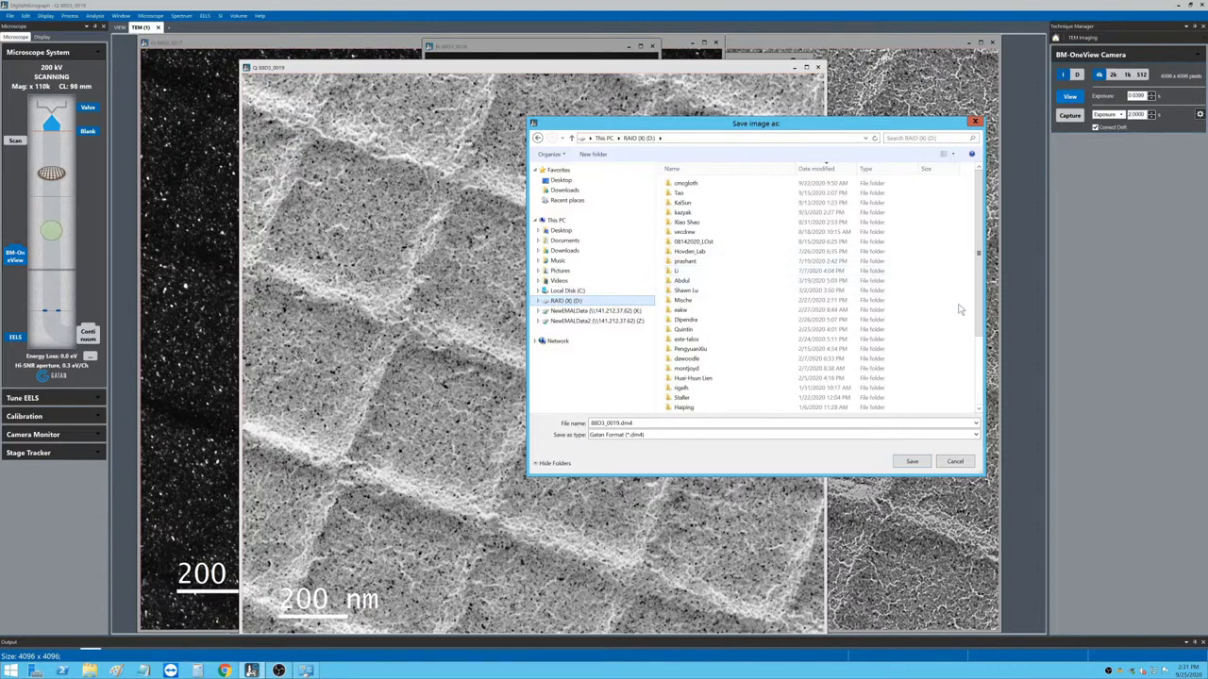
Create a Training folder on the RAID drive and save the image in it as Au NPs in Gatan Format (*.dm4).
left_click_drag(981, 330, 978, 404)
right_click(962, 404)
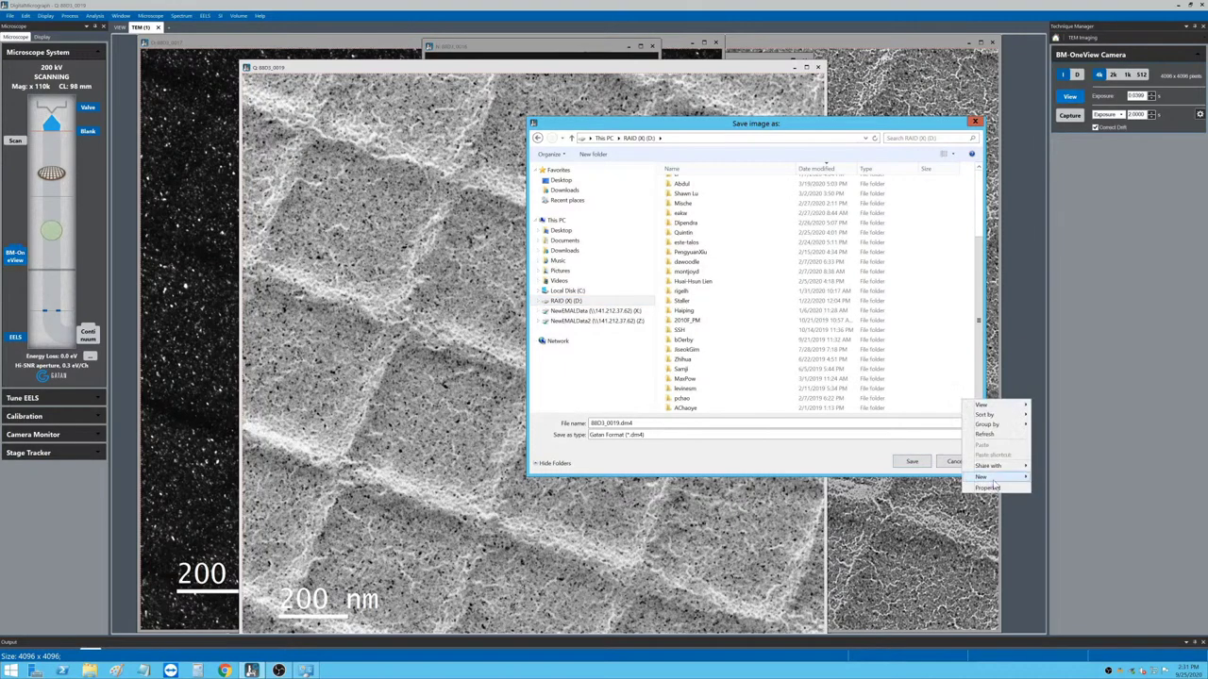
mouse_move(996, 479)
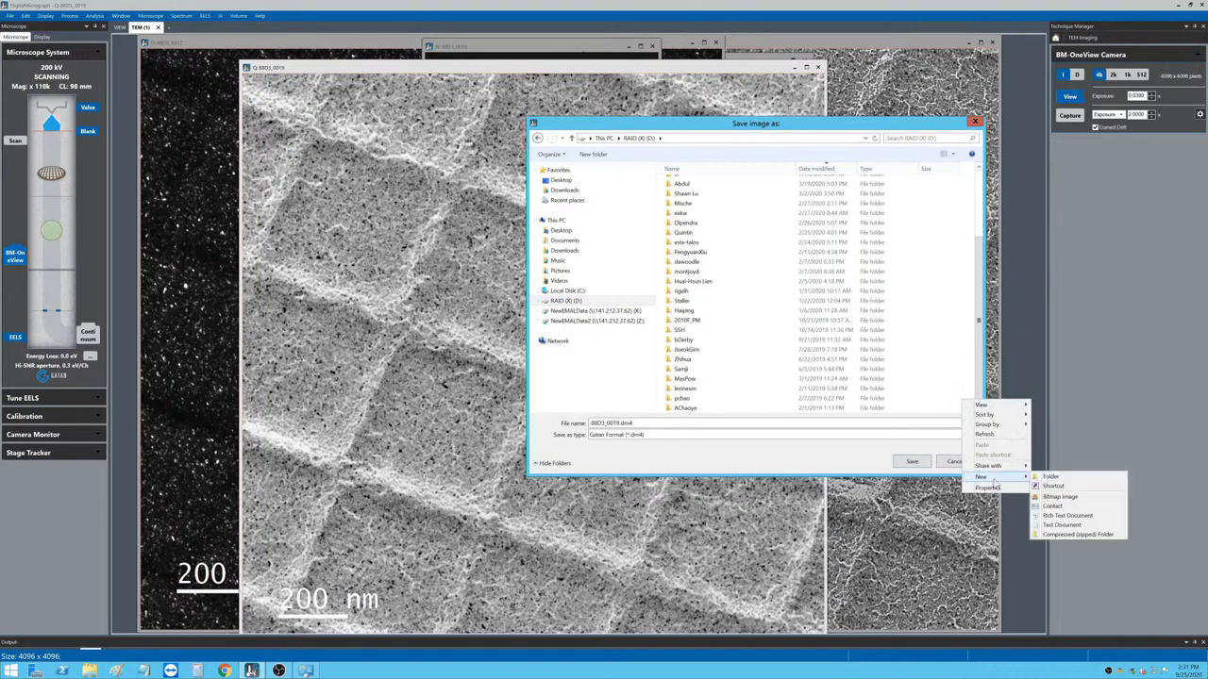
left_click(1057, 478)
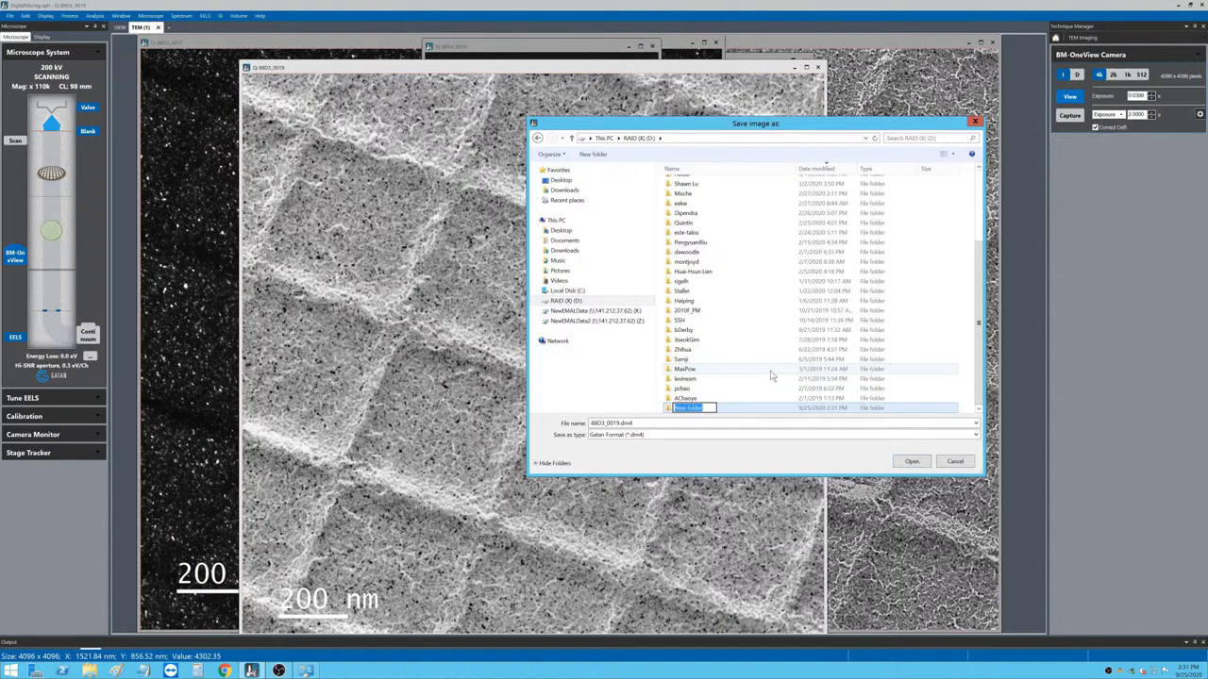
type("Tiaining")
key("Return")
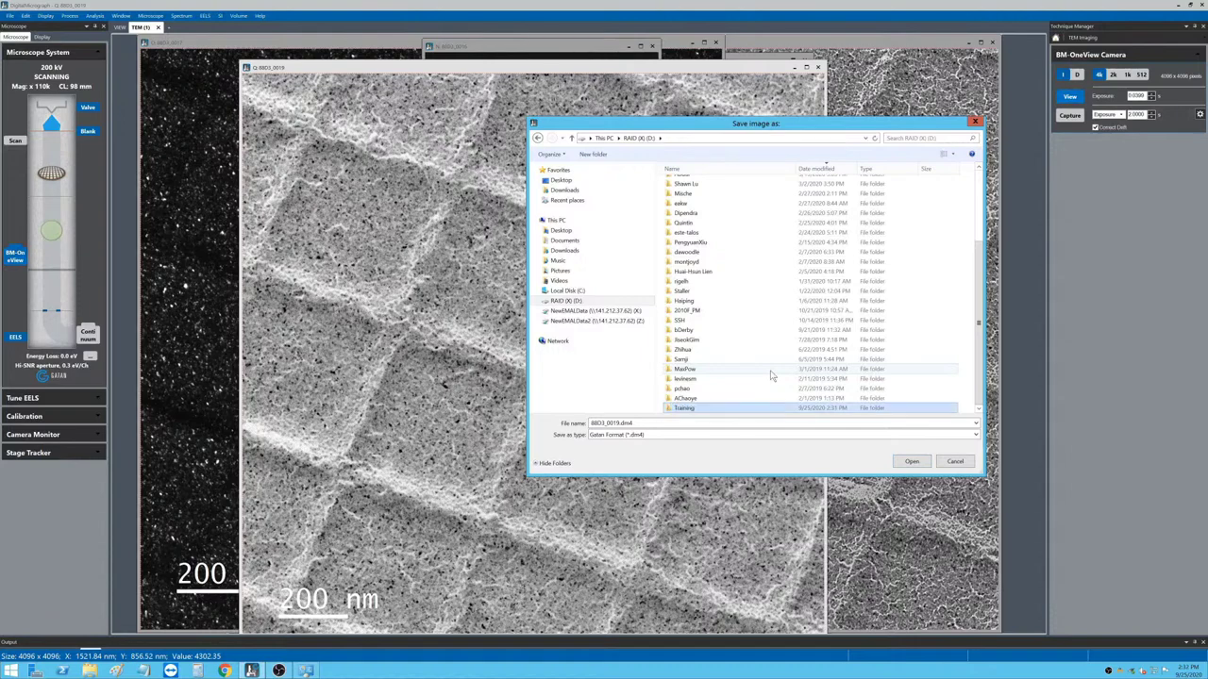
left_click(912, 461)
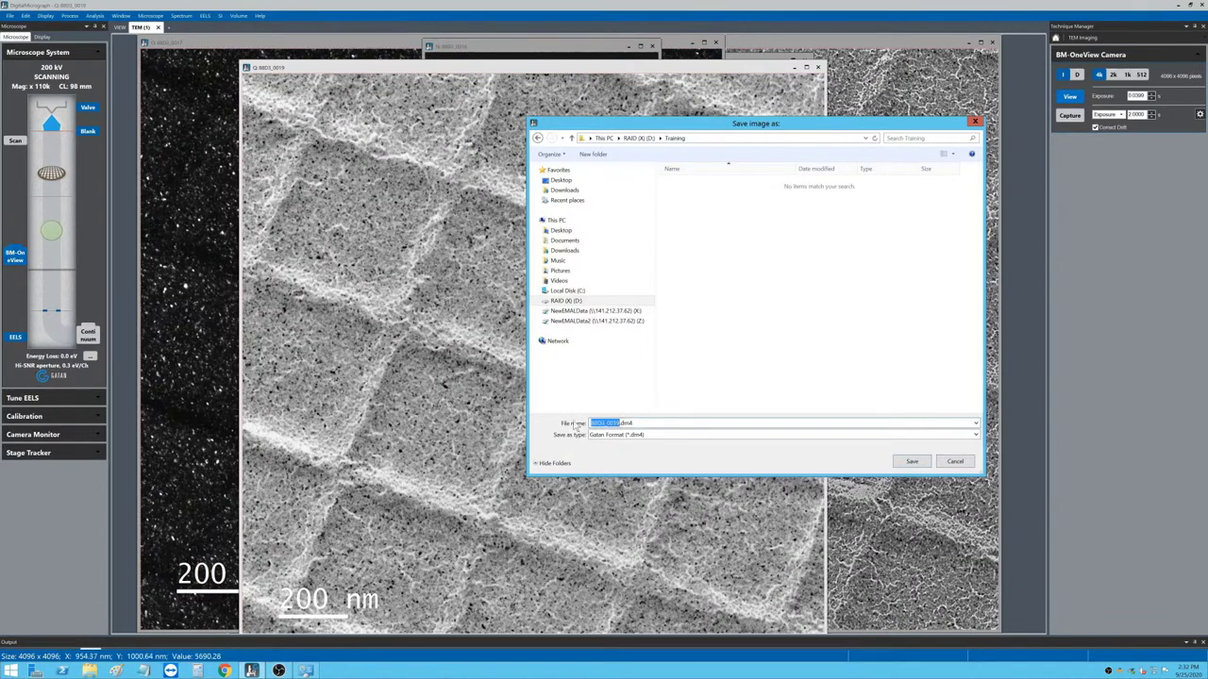
type("Au NPs")
left_click(912, 460)
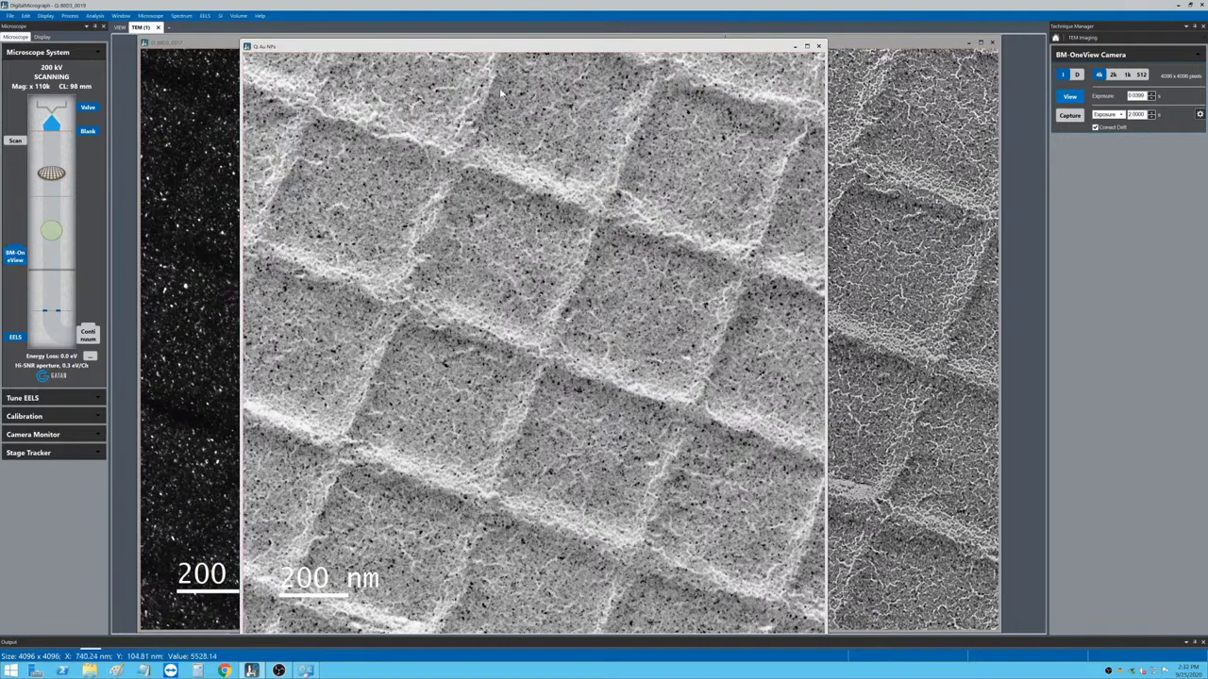
Open the RAID (X) (D:) drive in File Explorer.
left_click(89, 670)
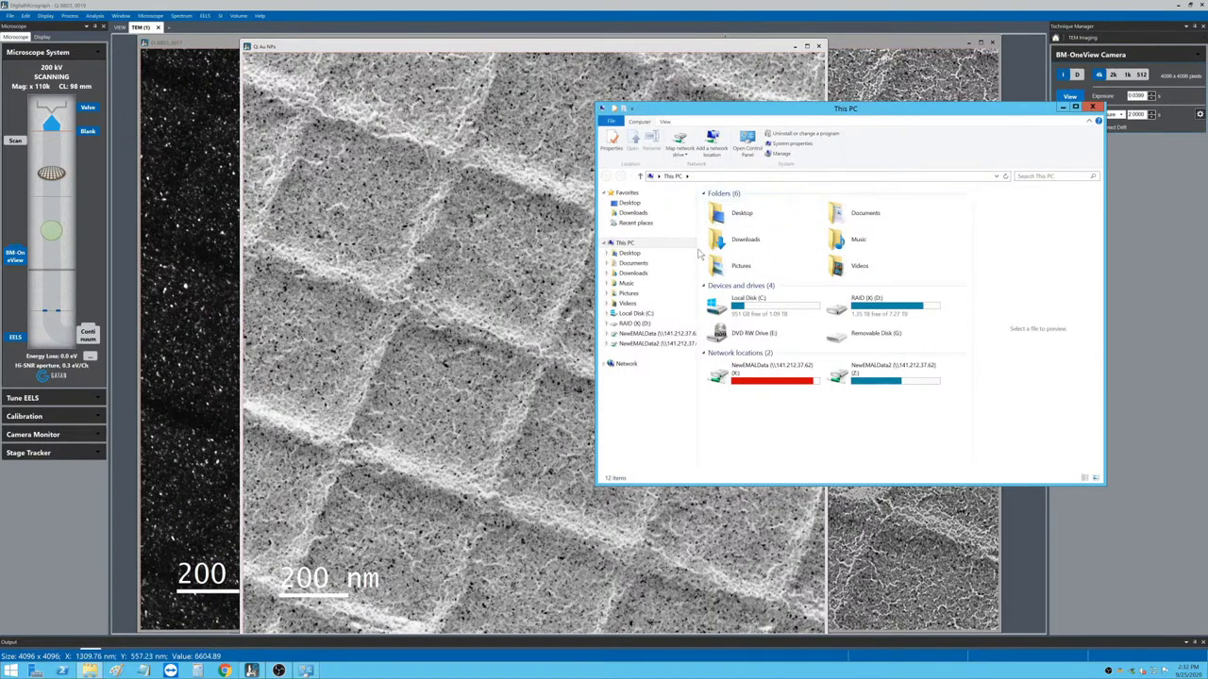
left_click_drag(944, 108, 793, 109)
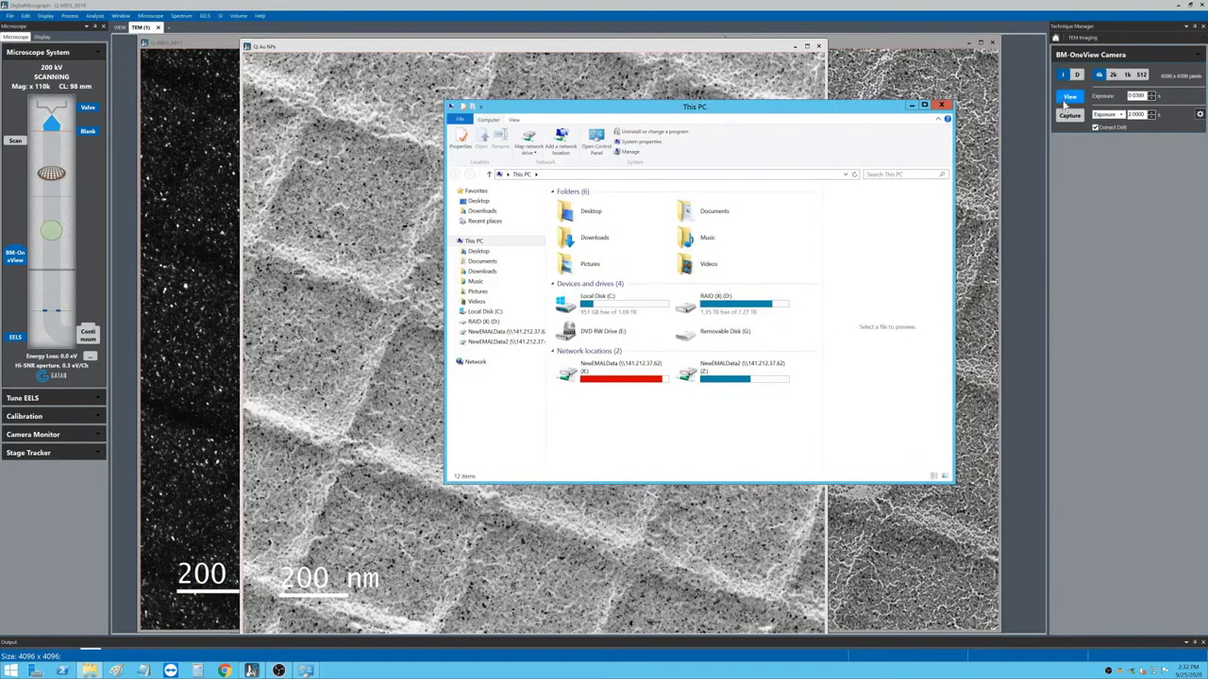
left_click(440, 555)
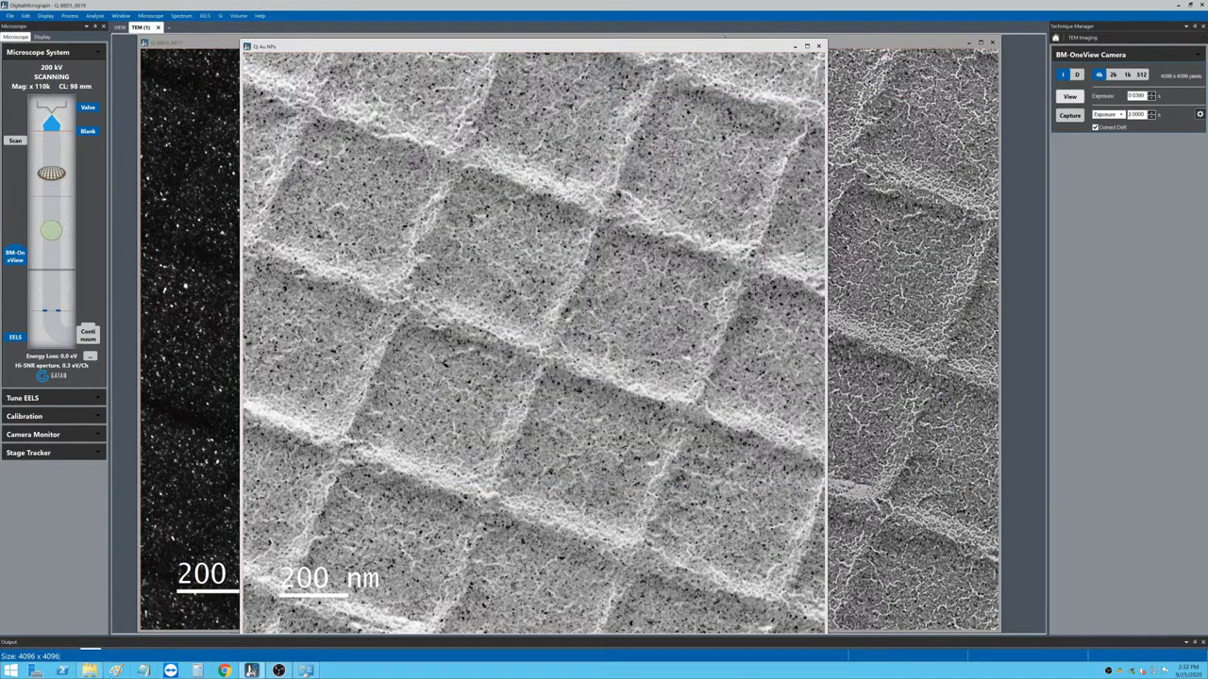
left_click(89, 671)
double_click(741, 311)
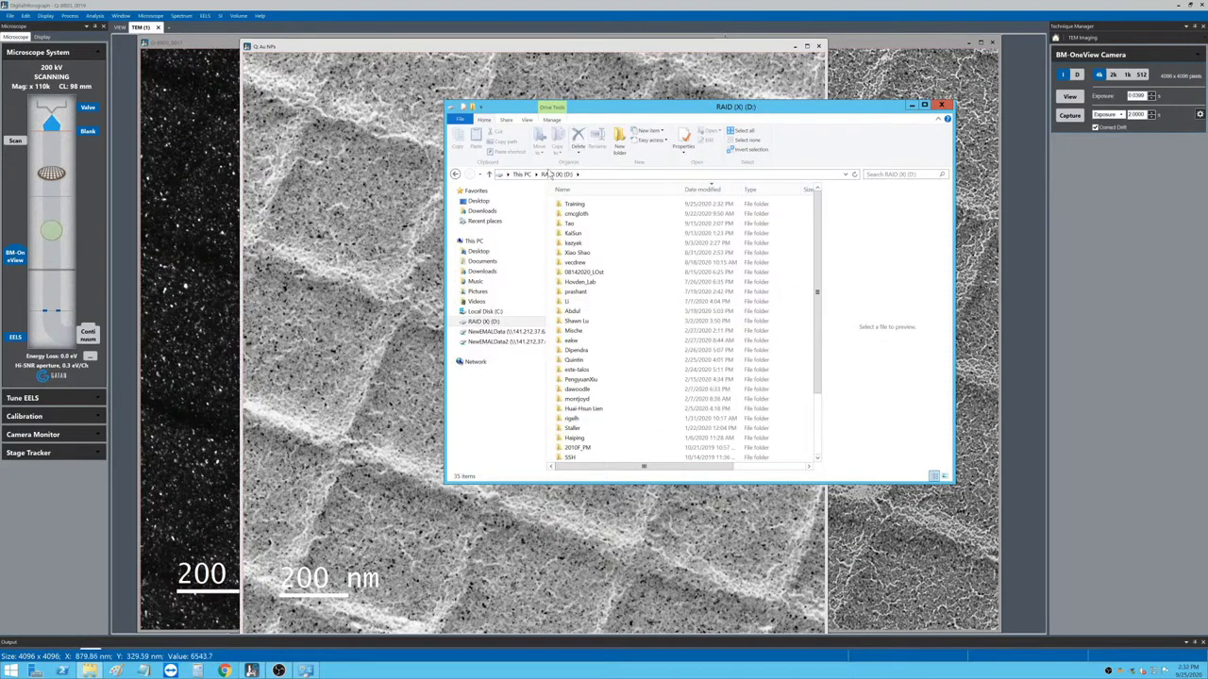
Open the Training folder on the RAID (X) (D:) drive and select the saved Au NPs.dm4 file.
scroll(677, 407, "down", 3)
scroll(651, 416, "up", 3)
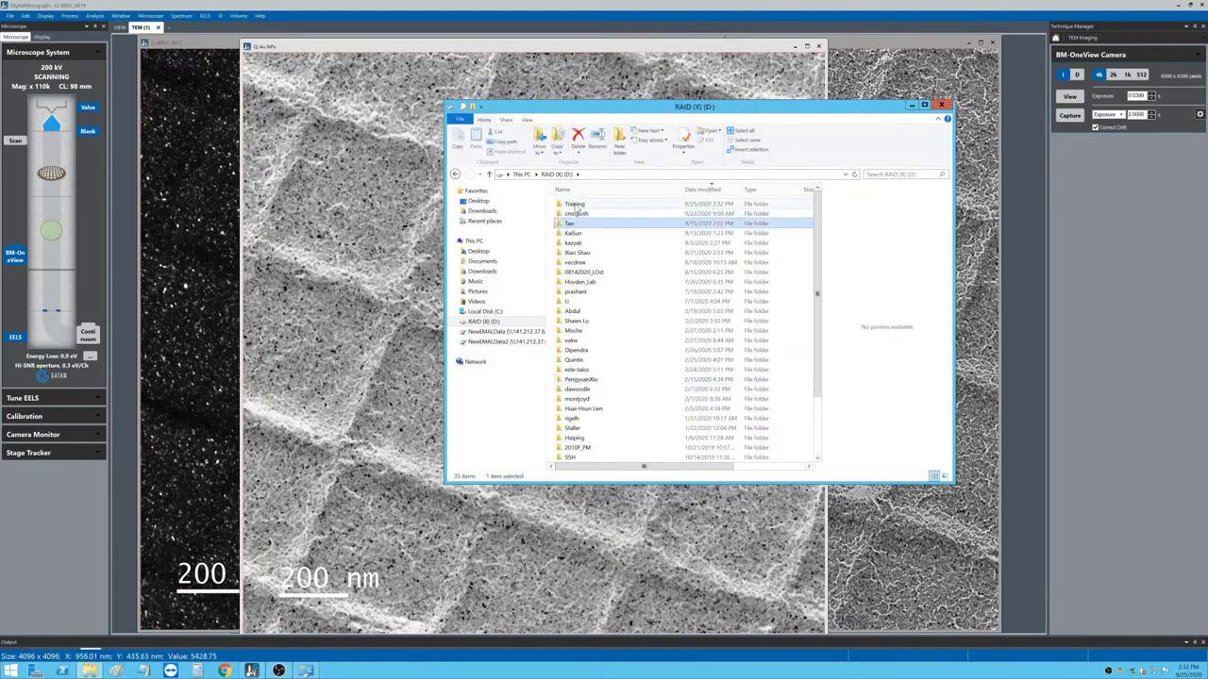
double_click(583, 203)
left_click(597, 206)
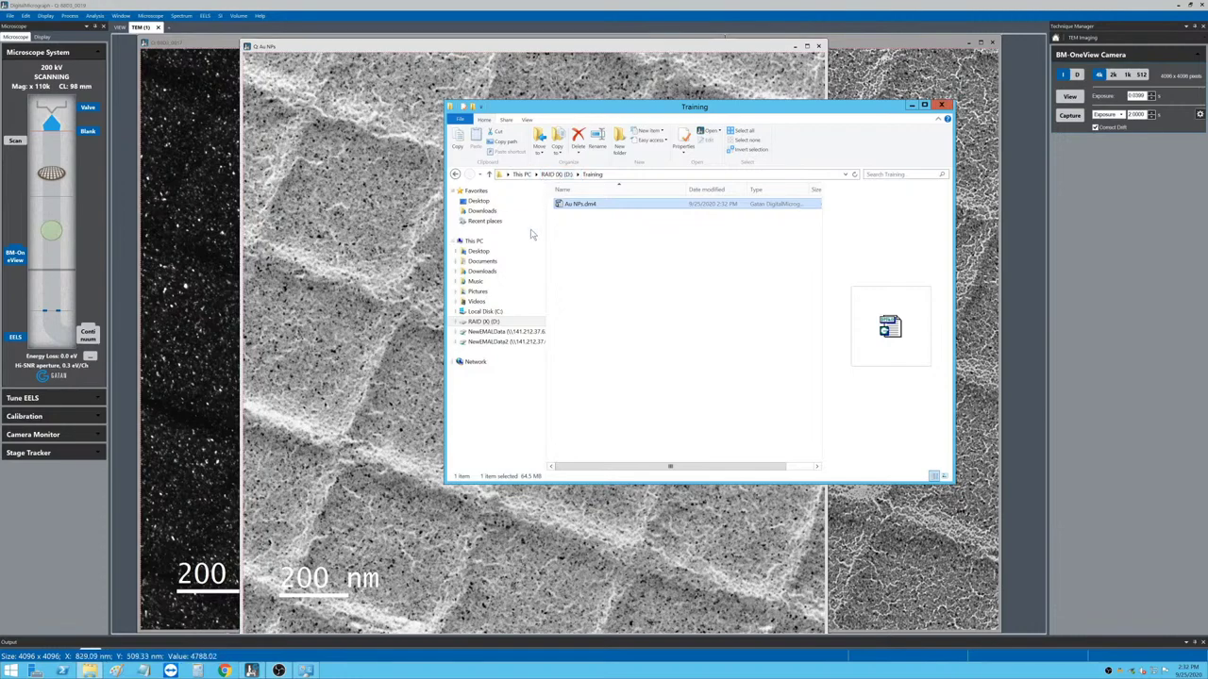
Copy the Training folder from the RAID (X) (D:) drive into the Talos folder on NewEMALData2, and open the copy.
left_click(483, 322)
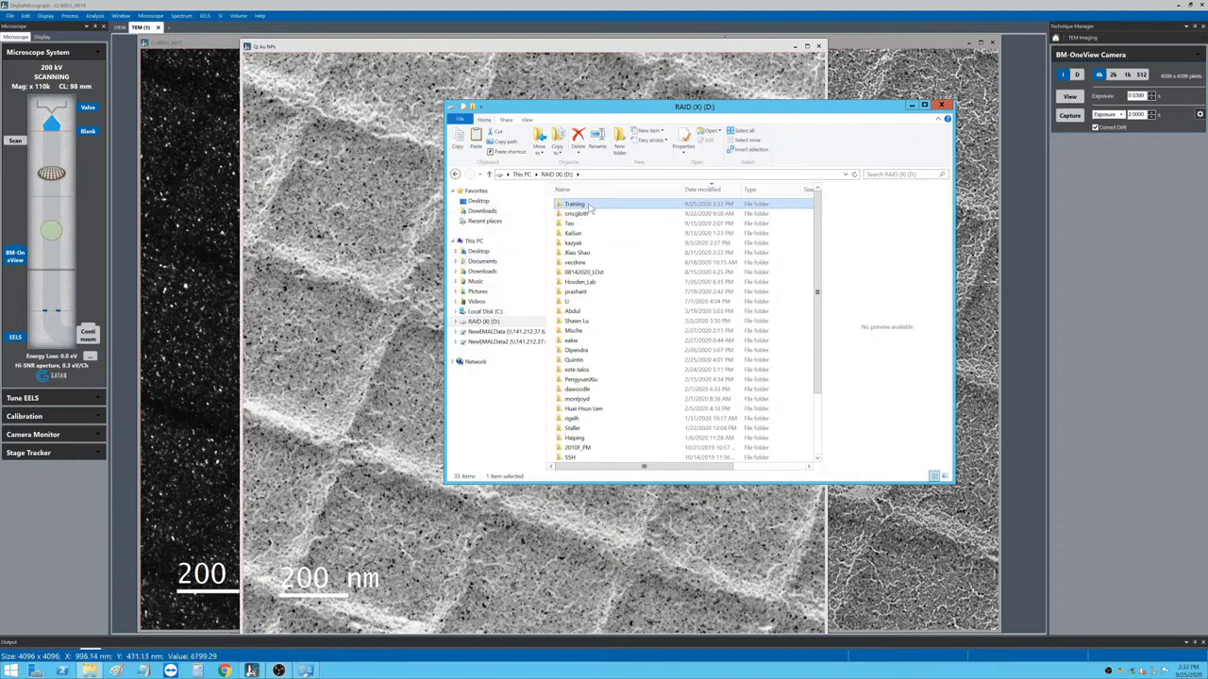
left_click(487, 345)
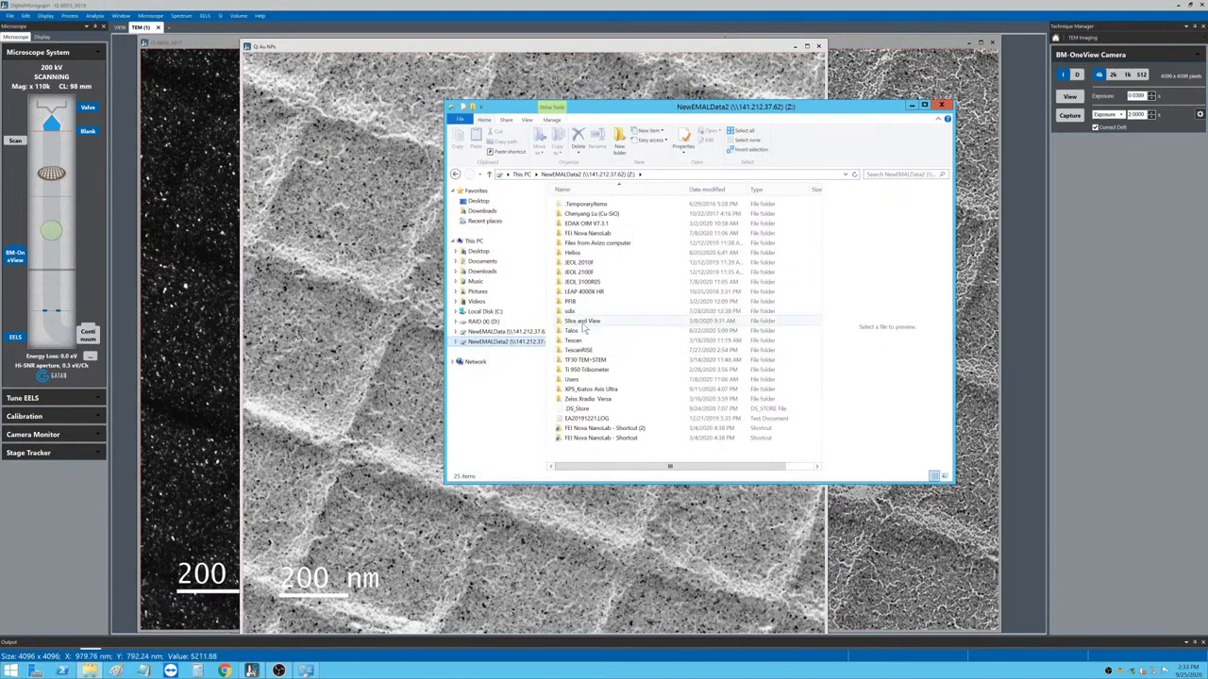
double_click(579, 332)
scroll(604, 321, "down", 2)
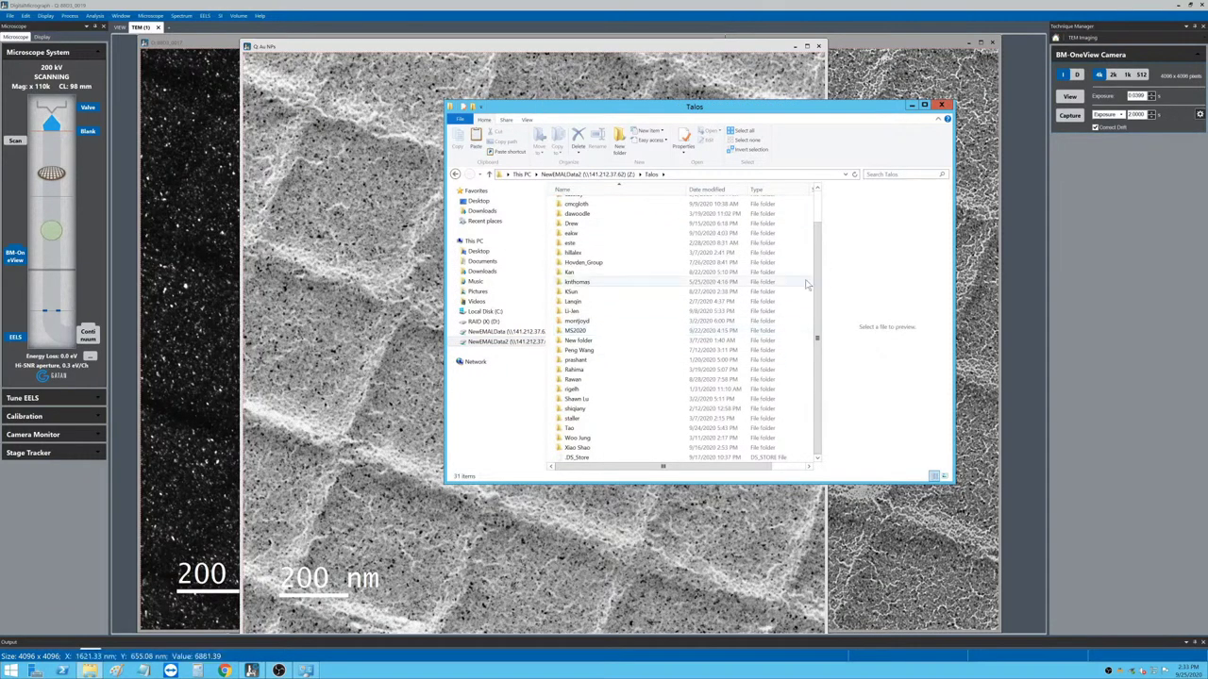
key("ctrl+v")
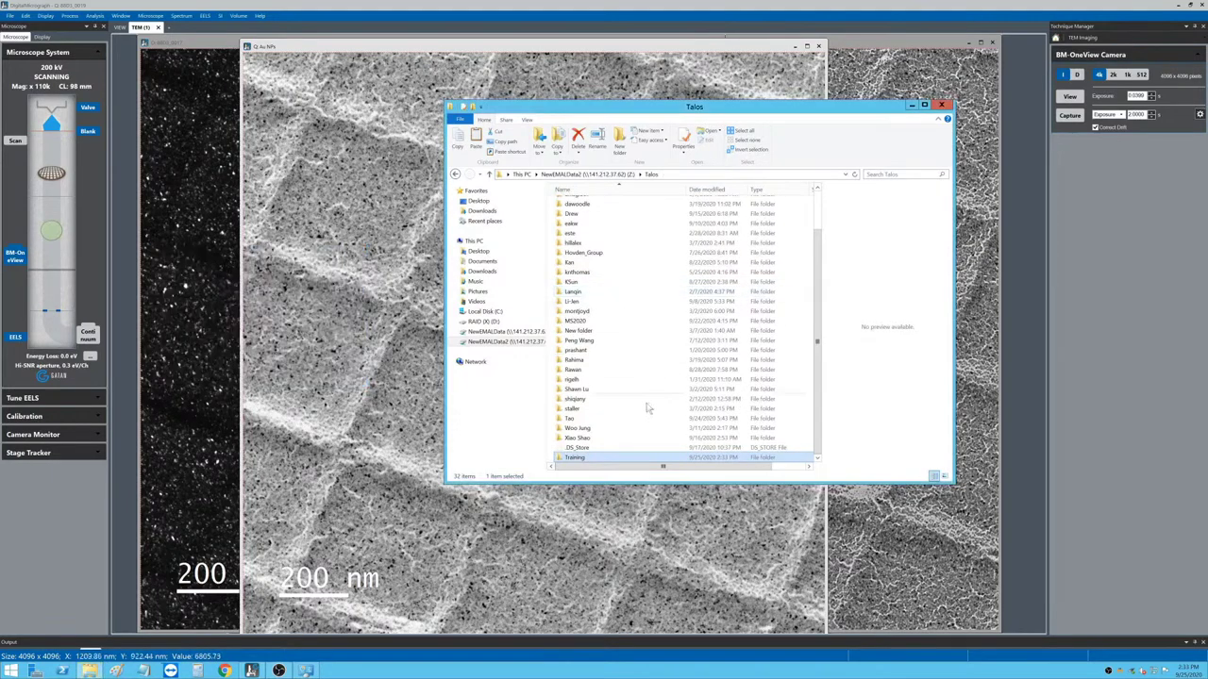
double_click(582, 459)
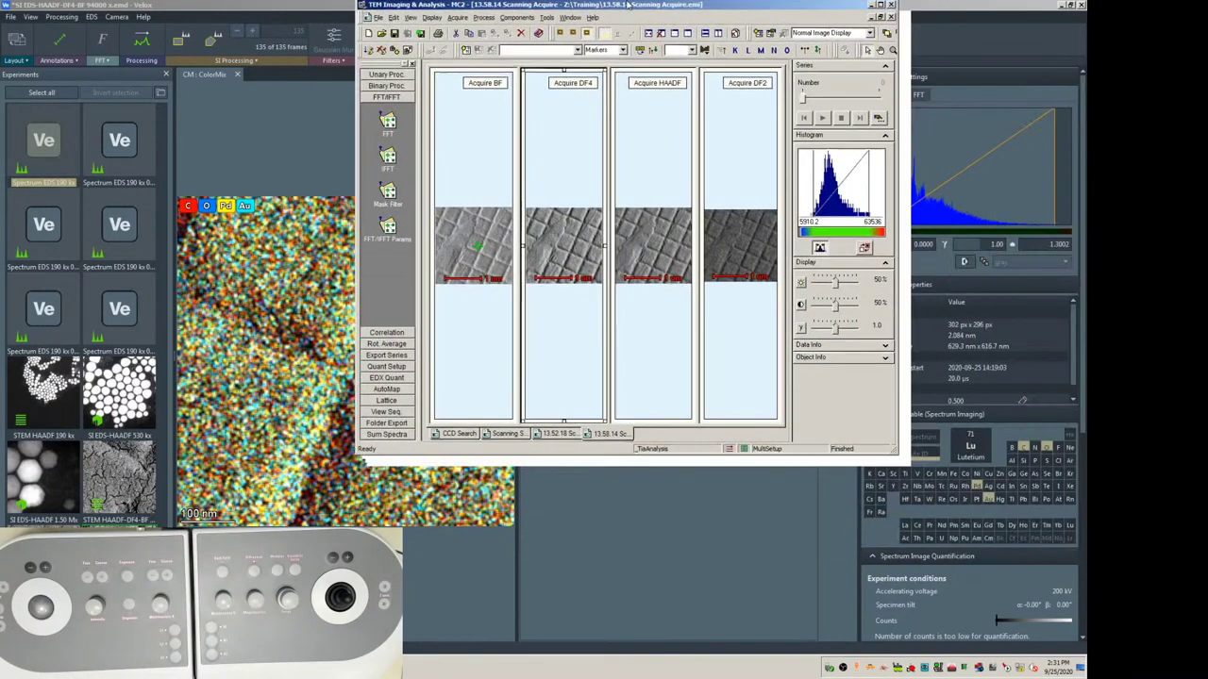
Minimize the File Explorer, TEM Imaging & Analysis and Velox windows to switch to the TEM User Interface.
double_click(627, 8)
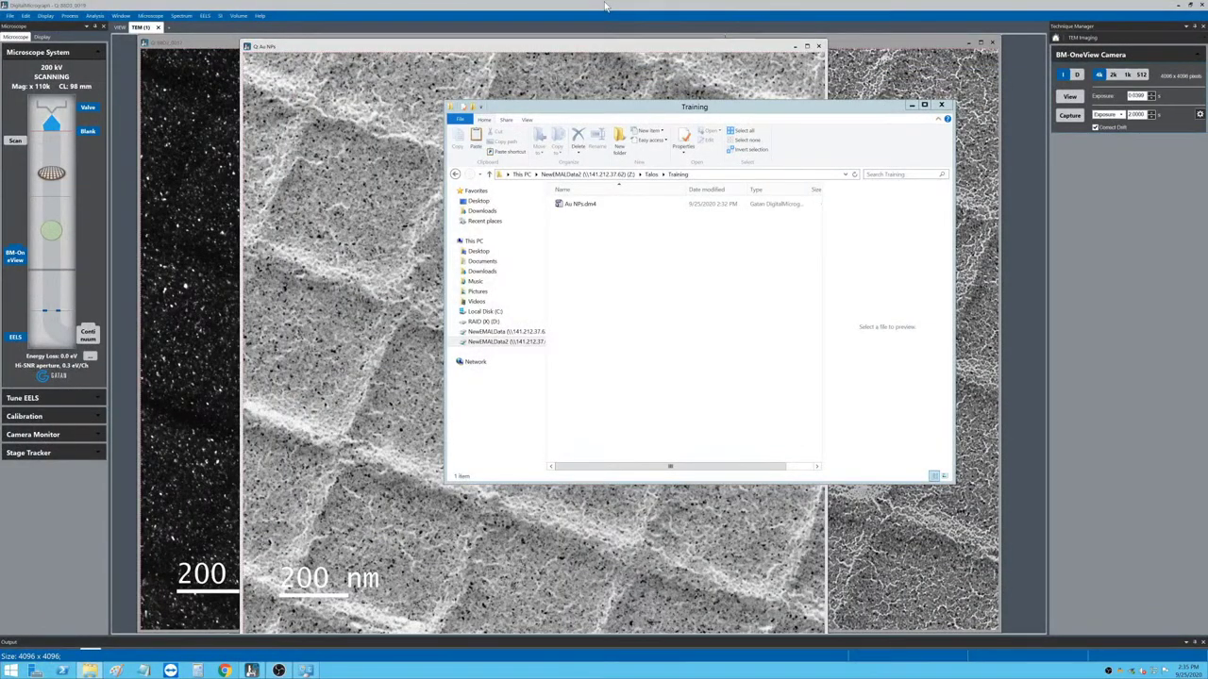
left_click(910, 105)
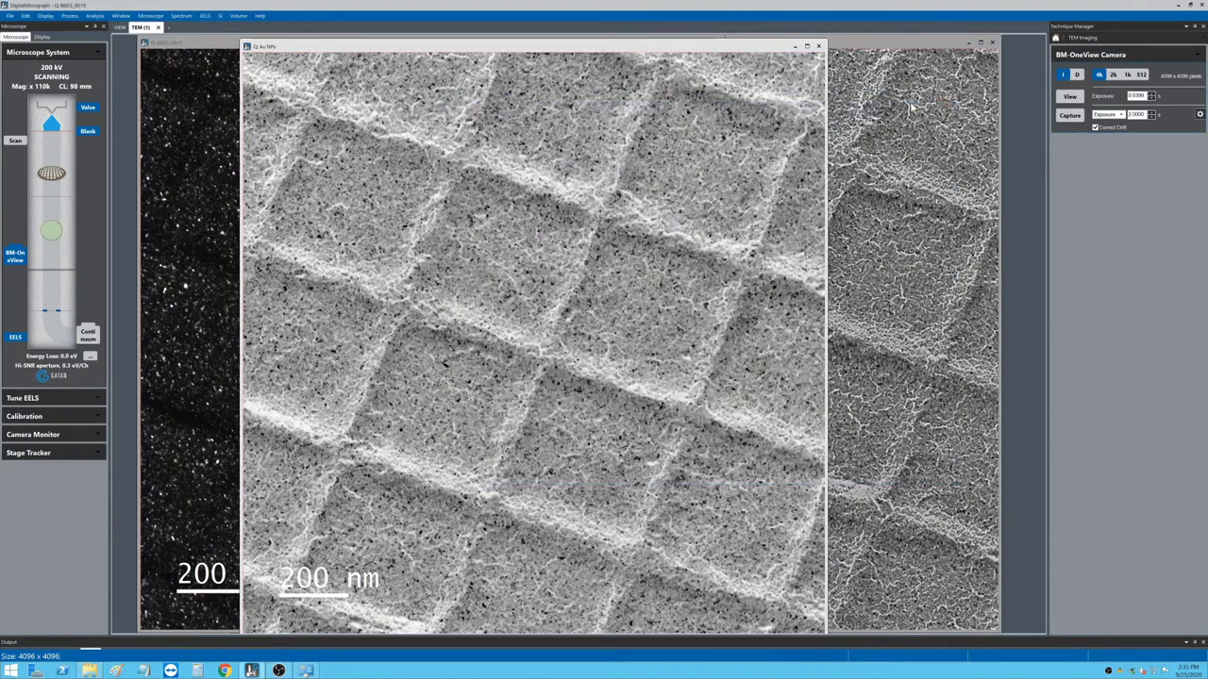
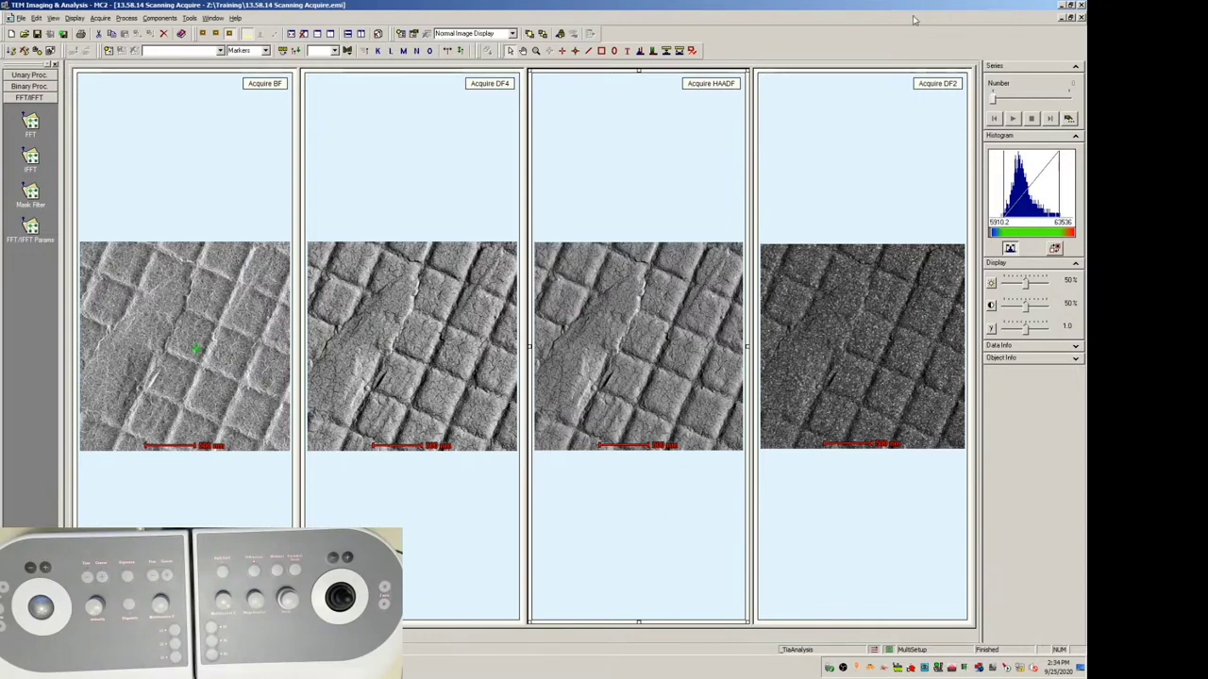
left_click(1063, 6)
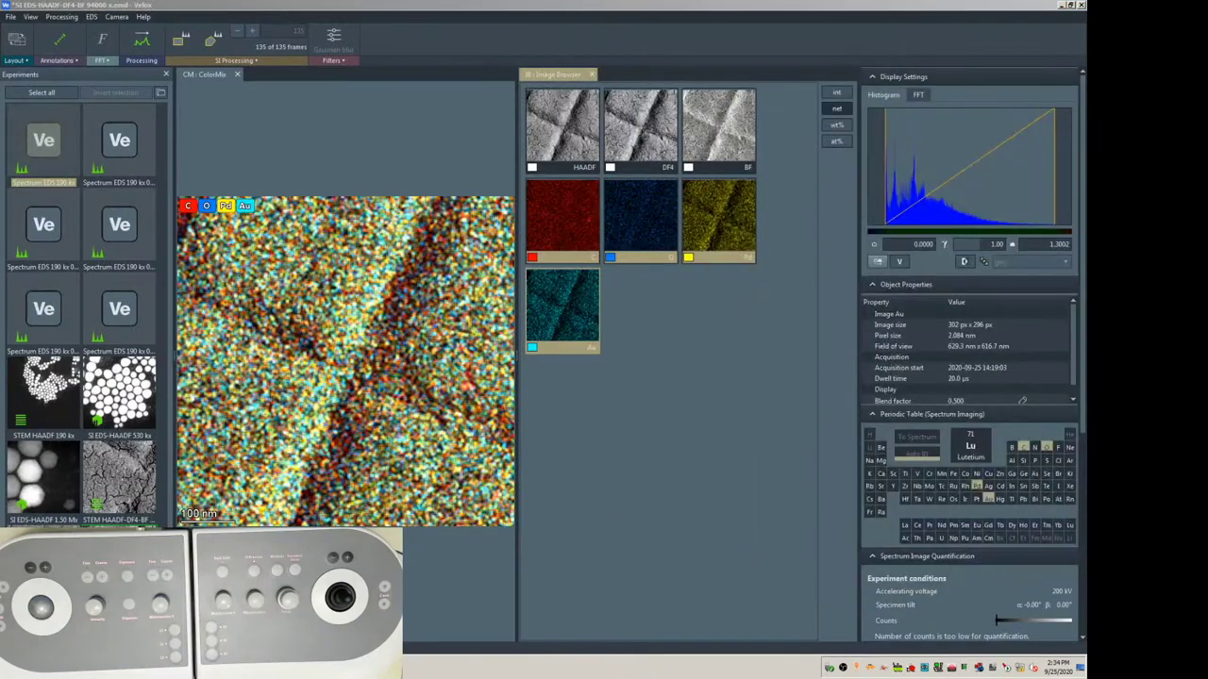
left_click(1063, 5)
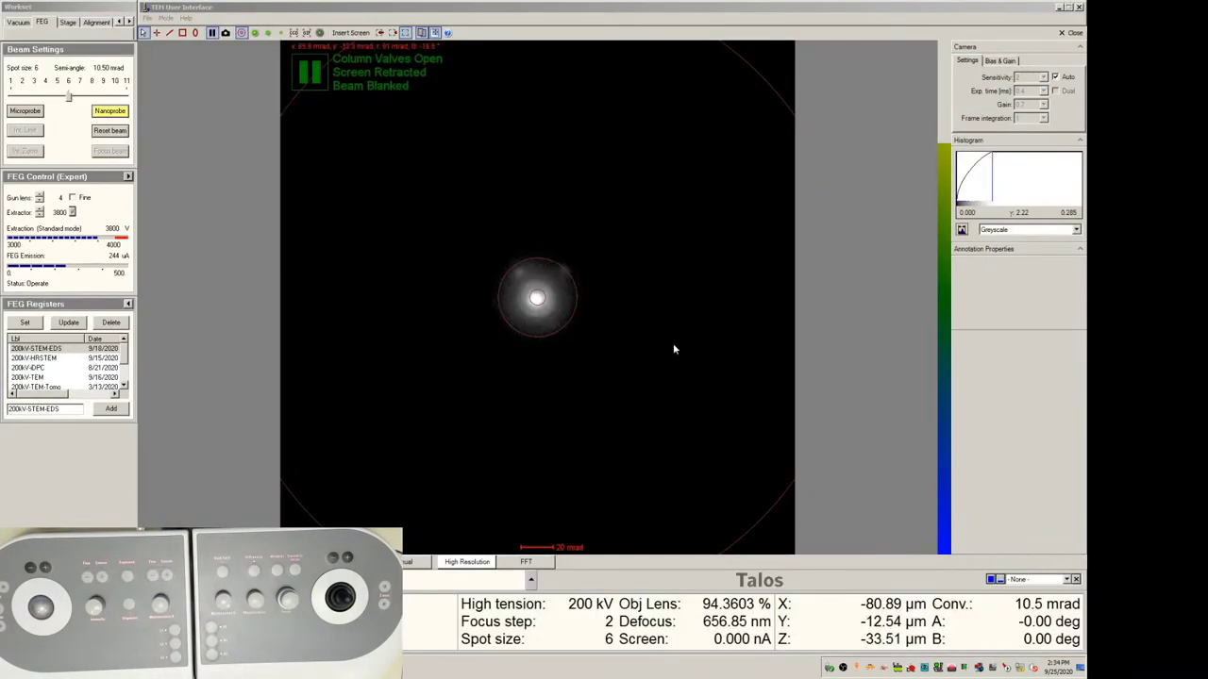
Close the column valves in the vacuum controls.
left_click(115, 12)
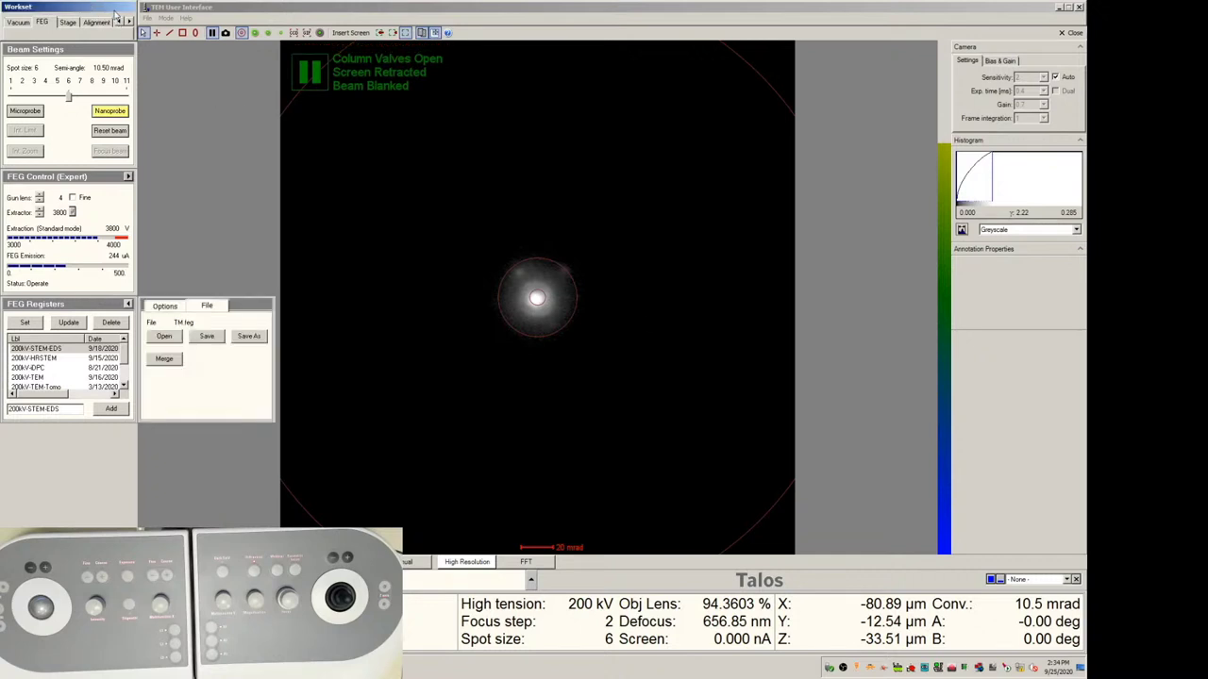
left_click(23, 24)
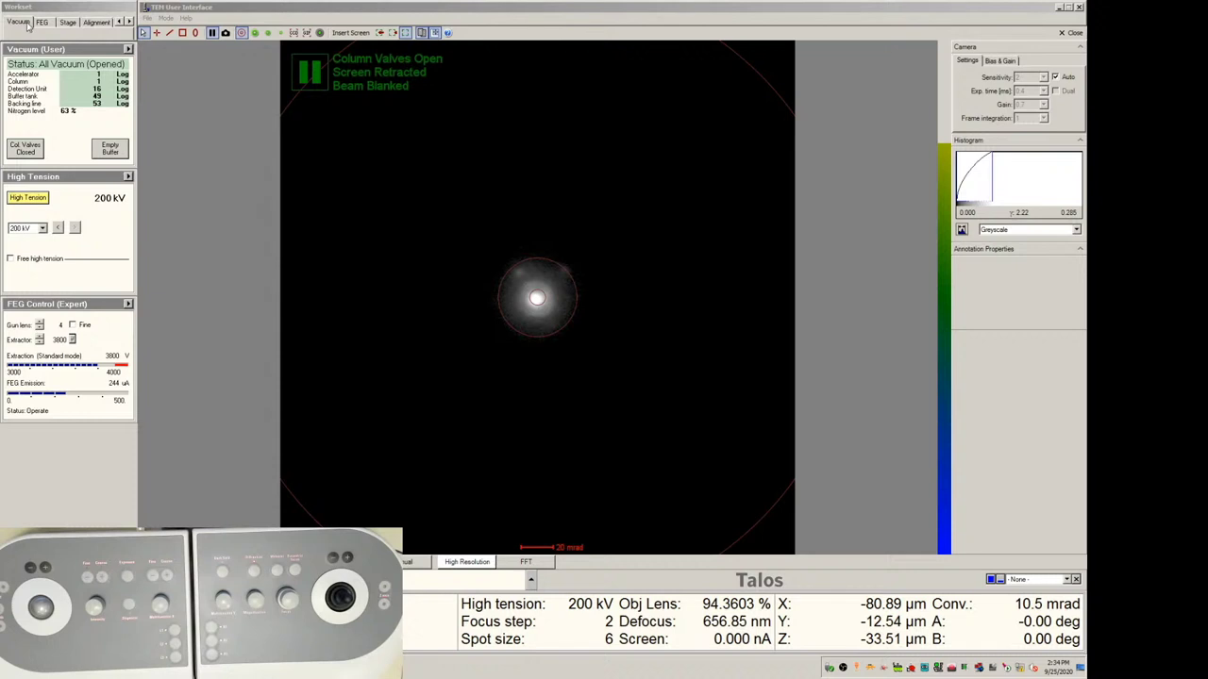
left_click(23, 151)
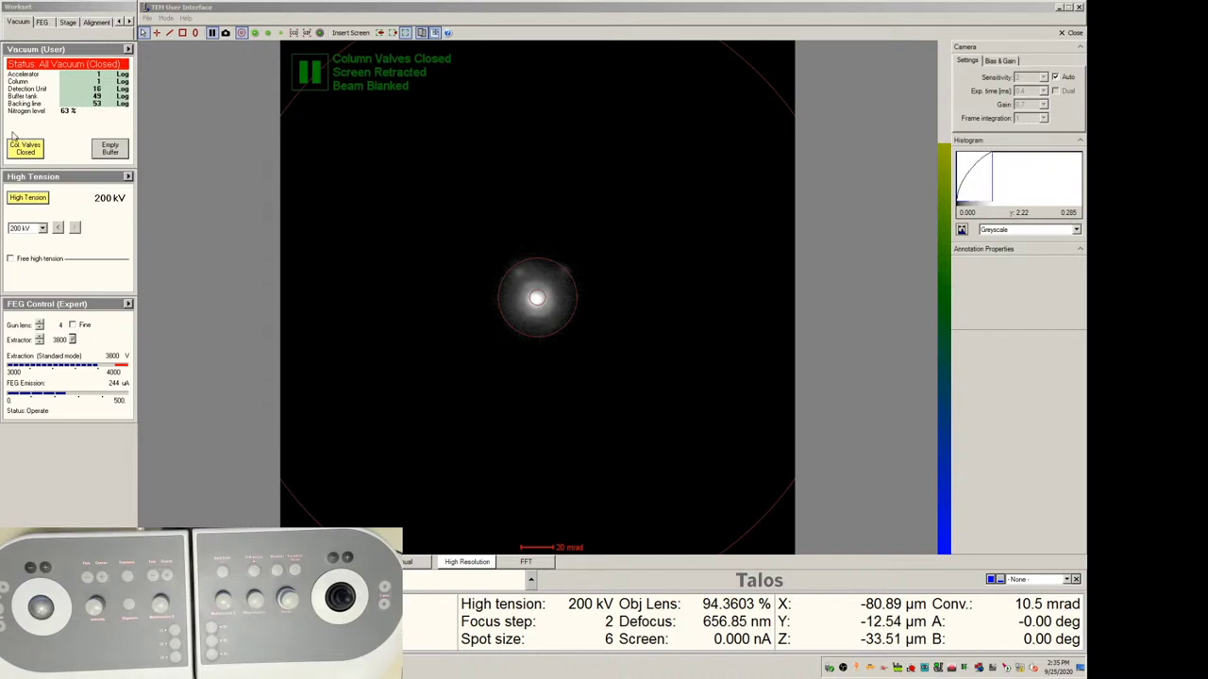
Reset the holder position in the stage controls.
left_click(129, 22)
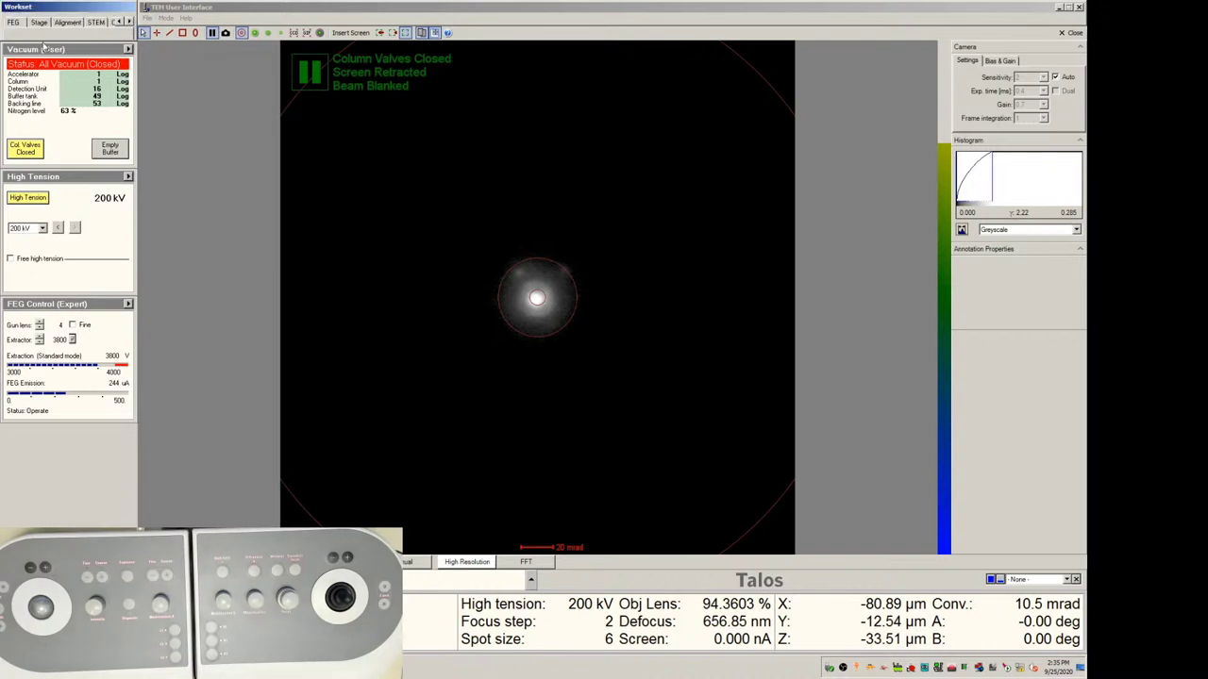
left_click(121, 22)
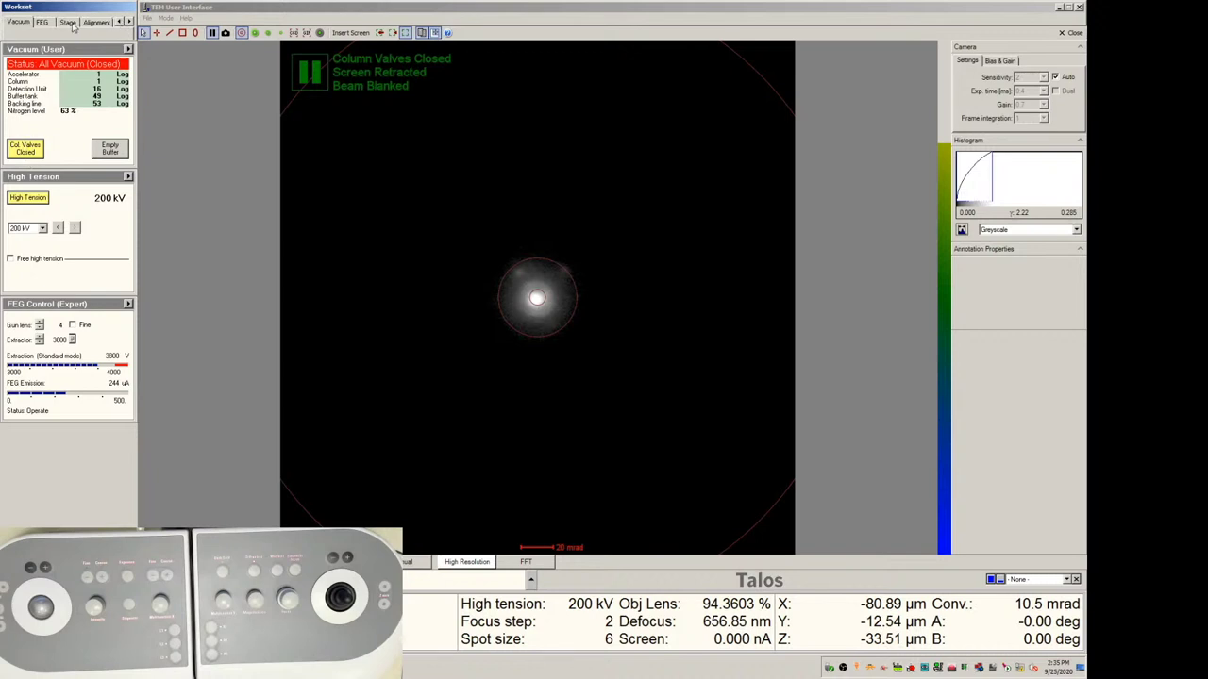
left_click(68, 23)
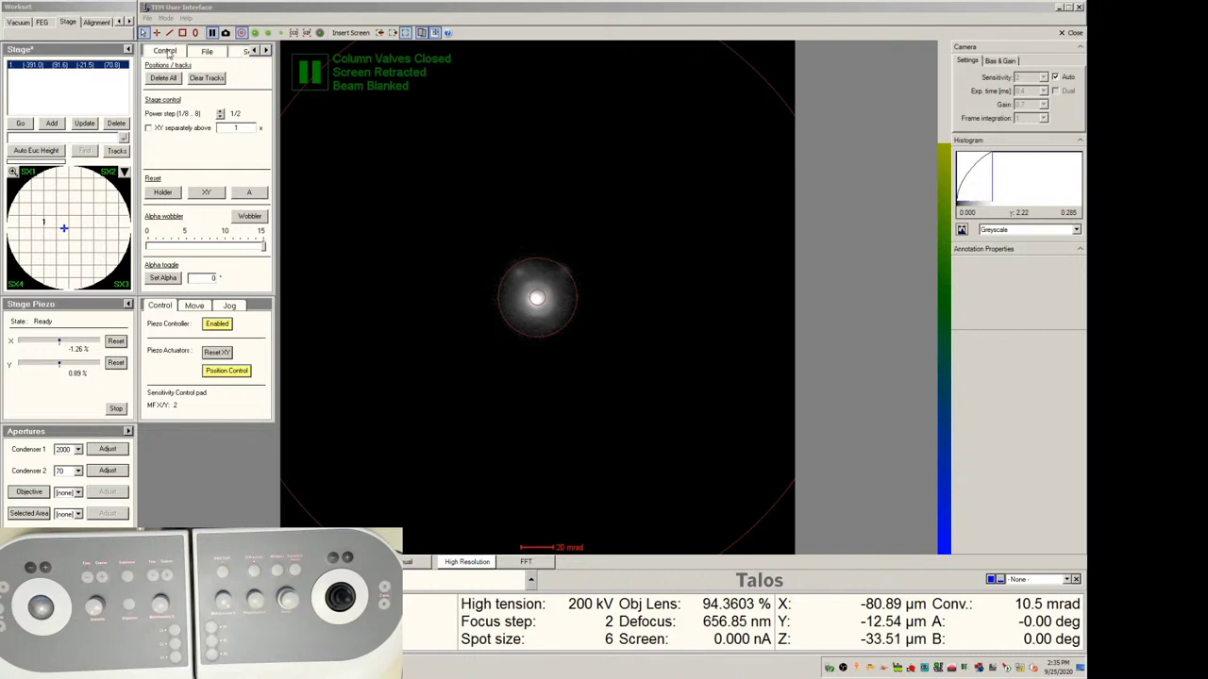
left_click(164, 194)
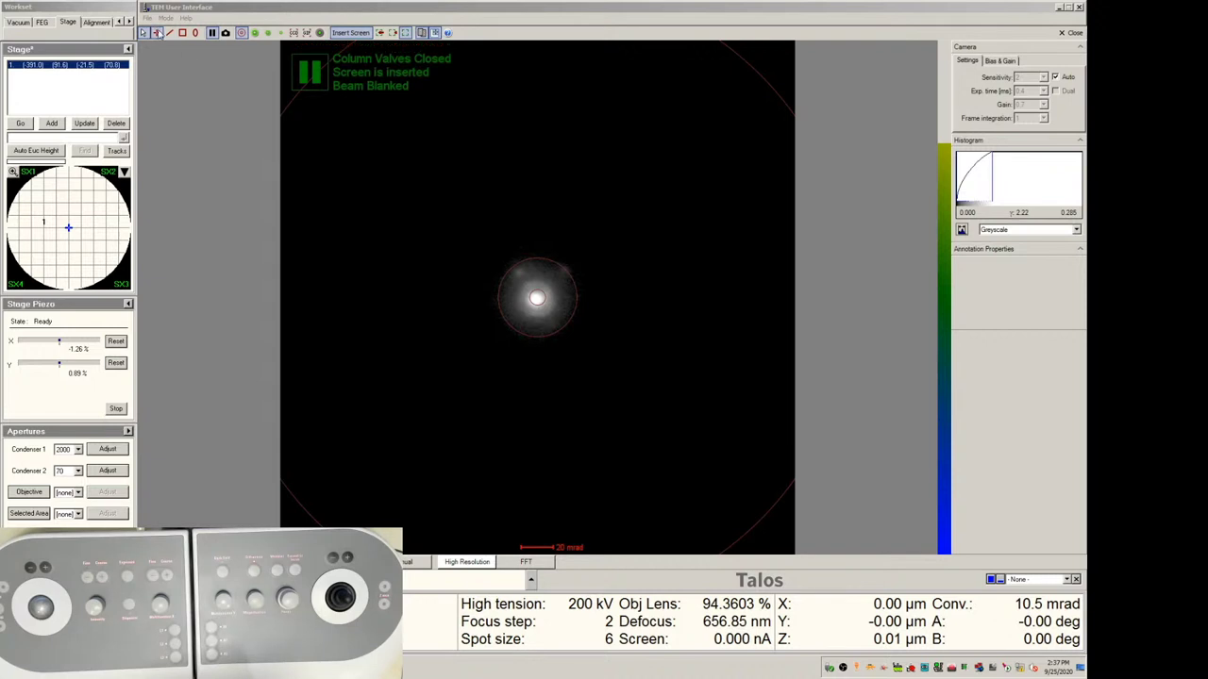
Turn off beam blanking in the CCD/TV Camera controls and return to the STEM controls.
left_click(130, 21)
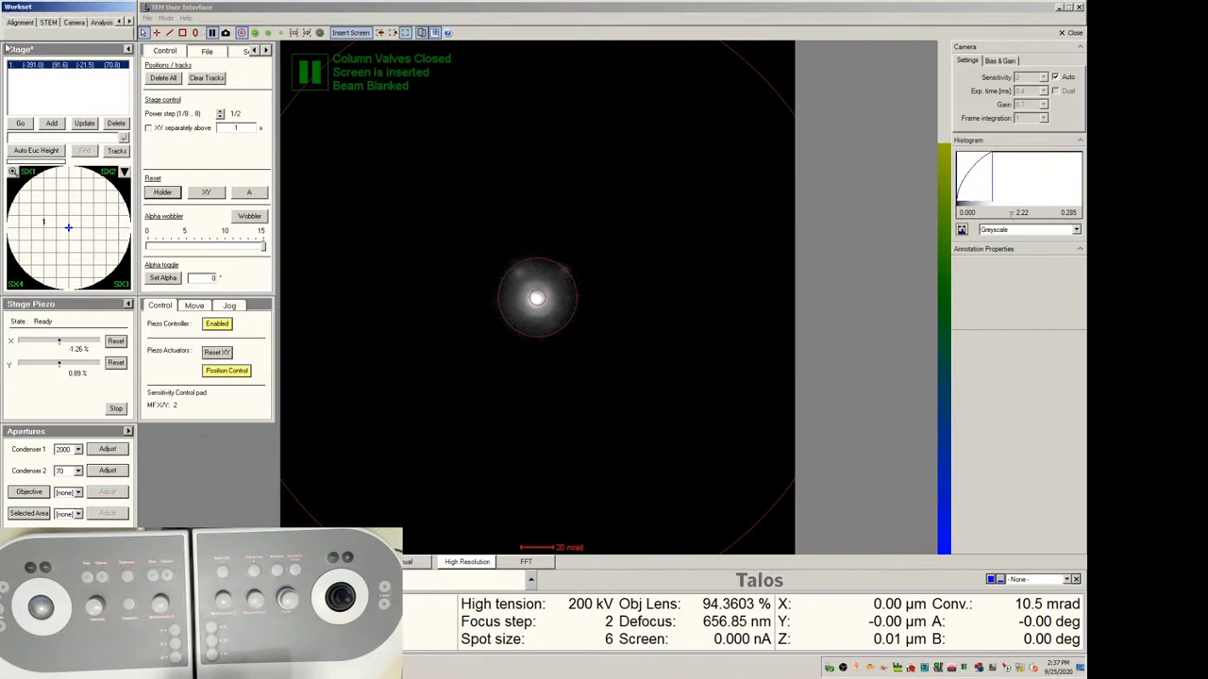
left_click(49, 21)
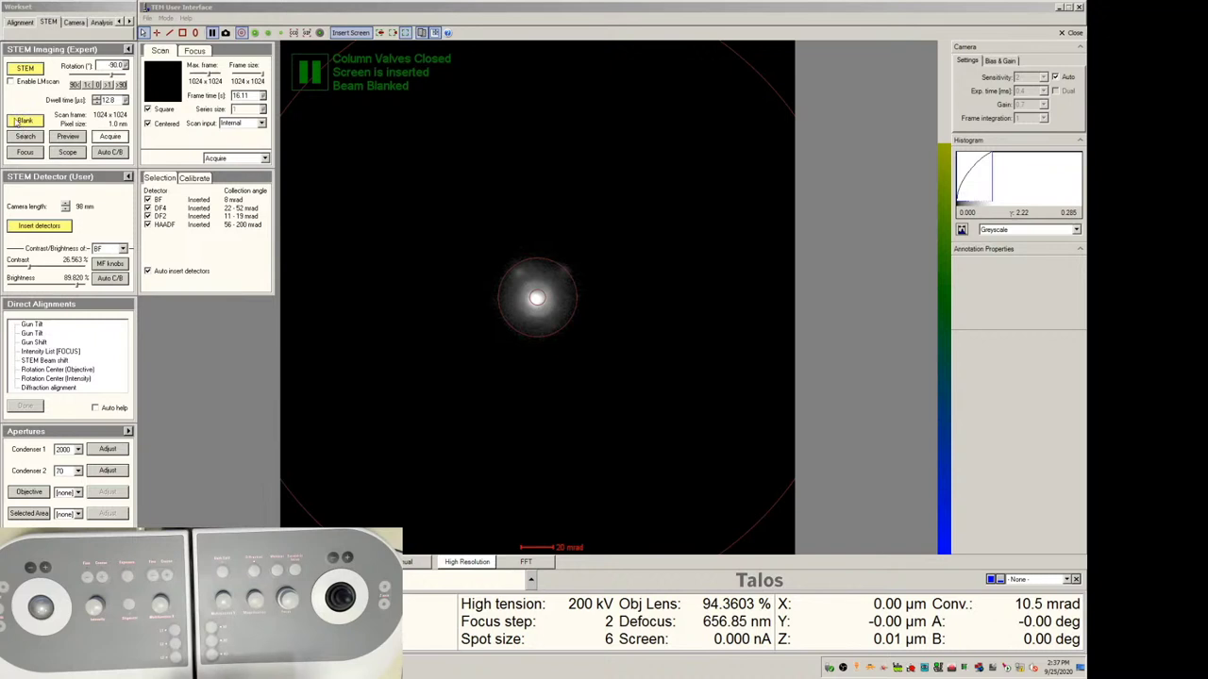
left_click(75, 23)
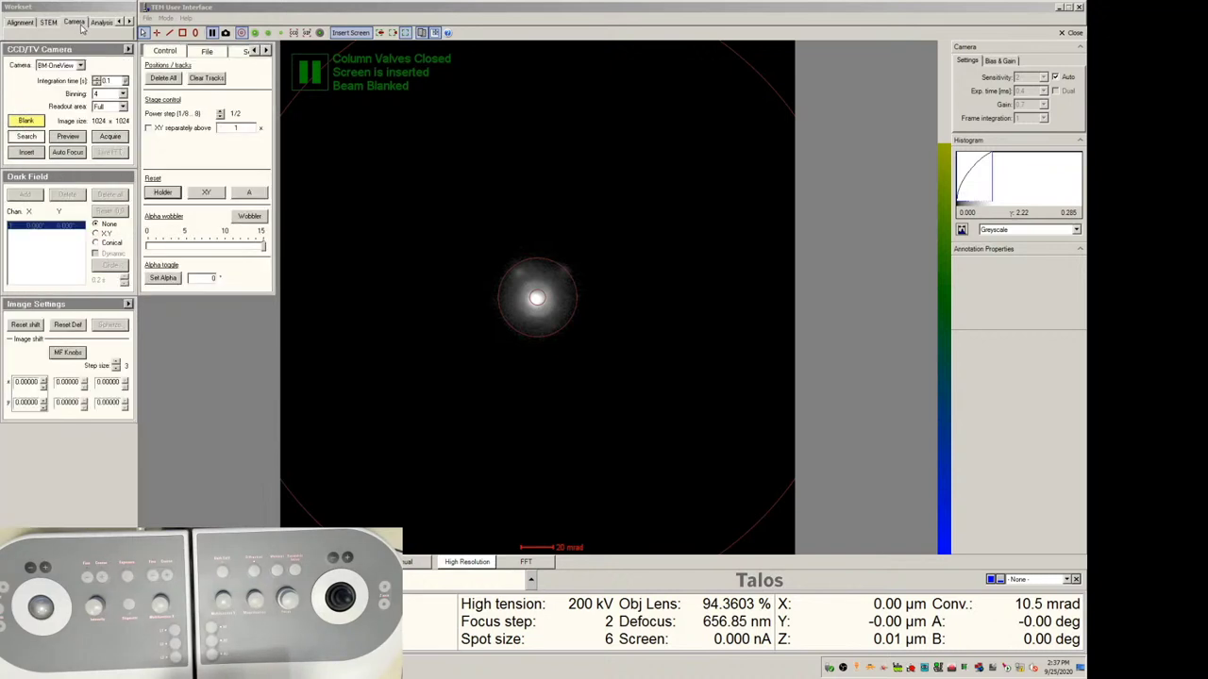
left_click(27, 122)
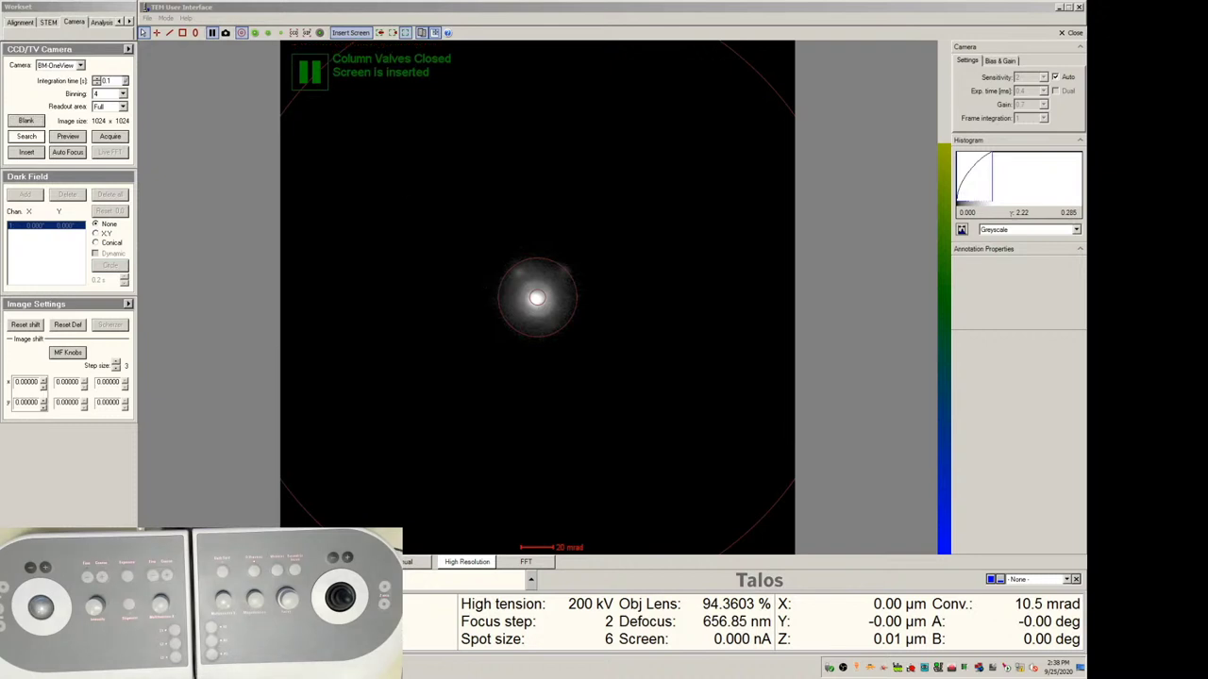
left_click(50, 22)
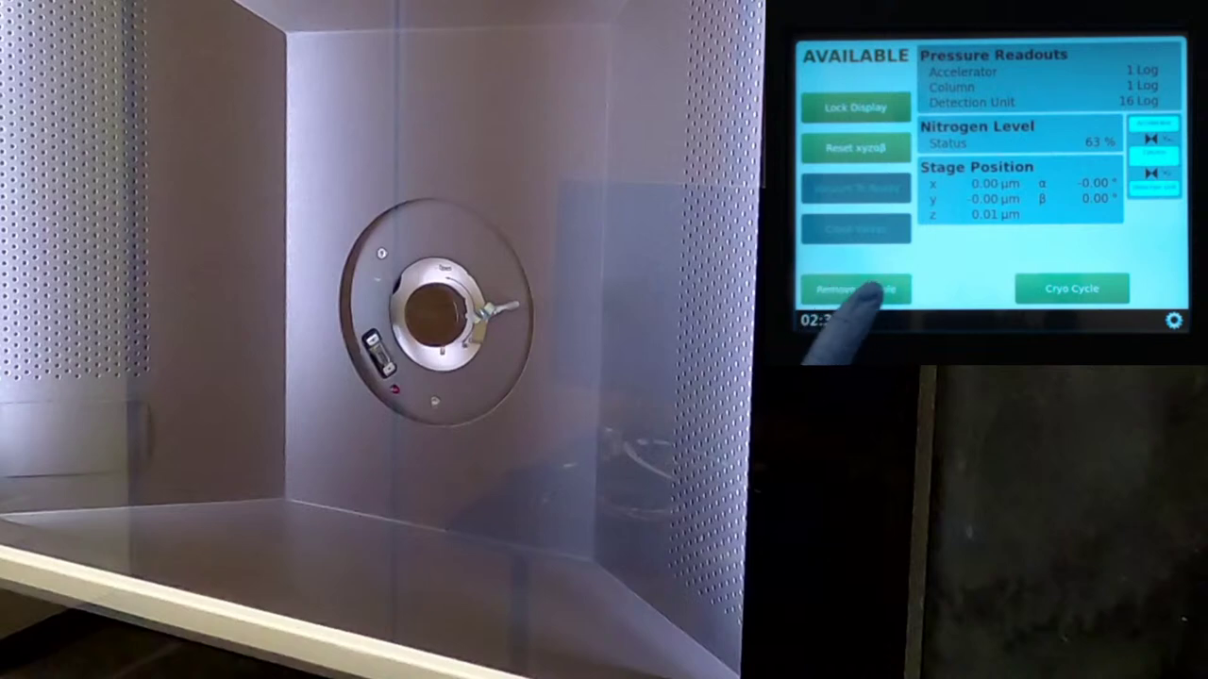
Start the holder removal procedure on the microscope's touch display.
left_click(856, 289)
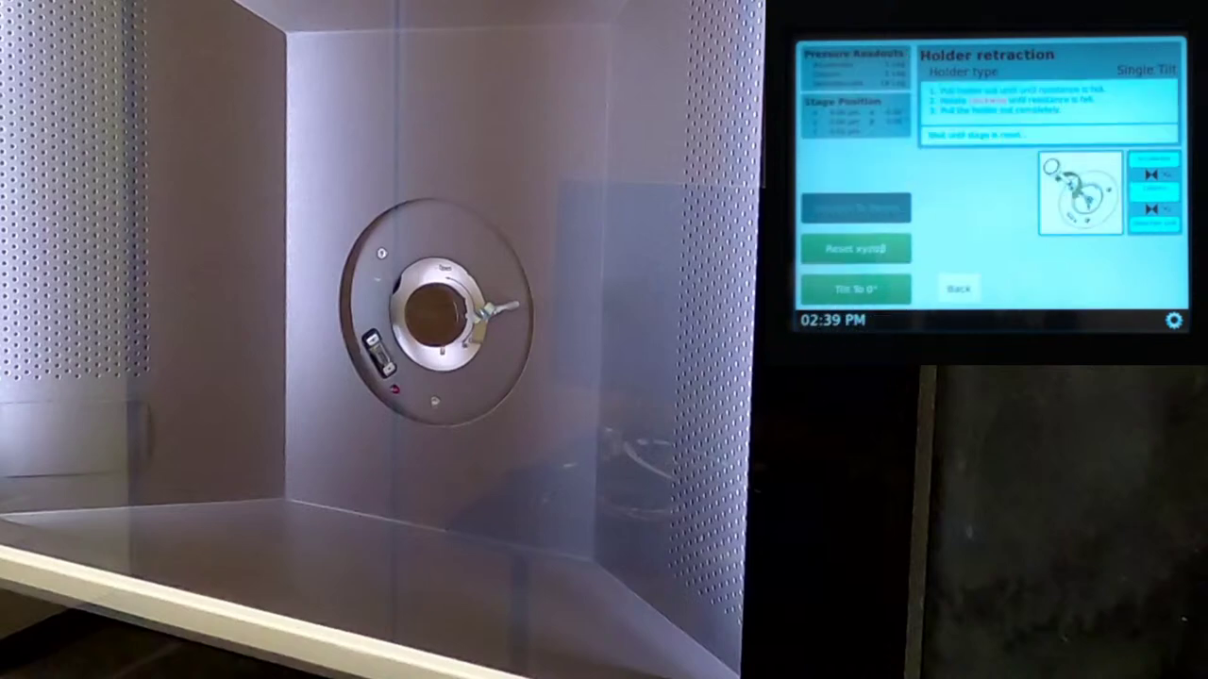